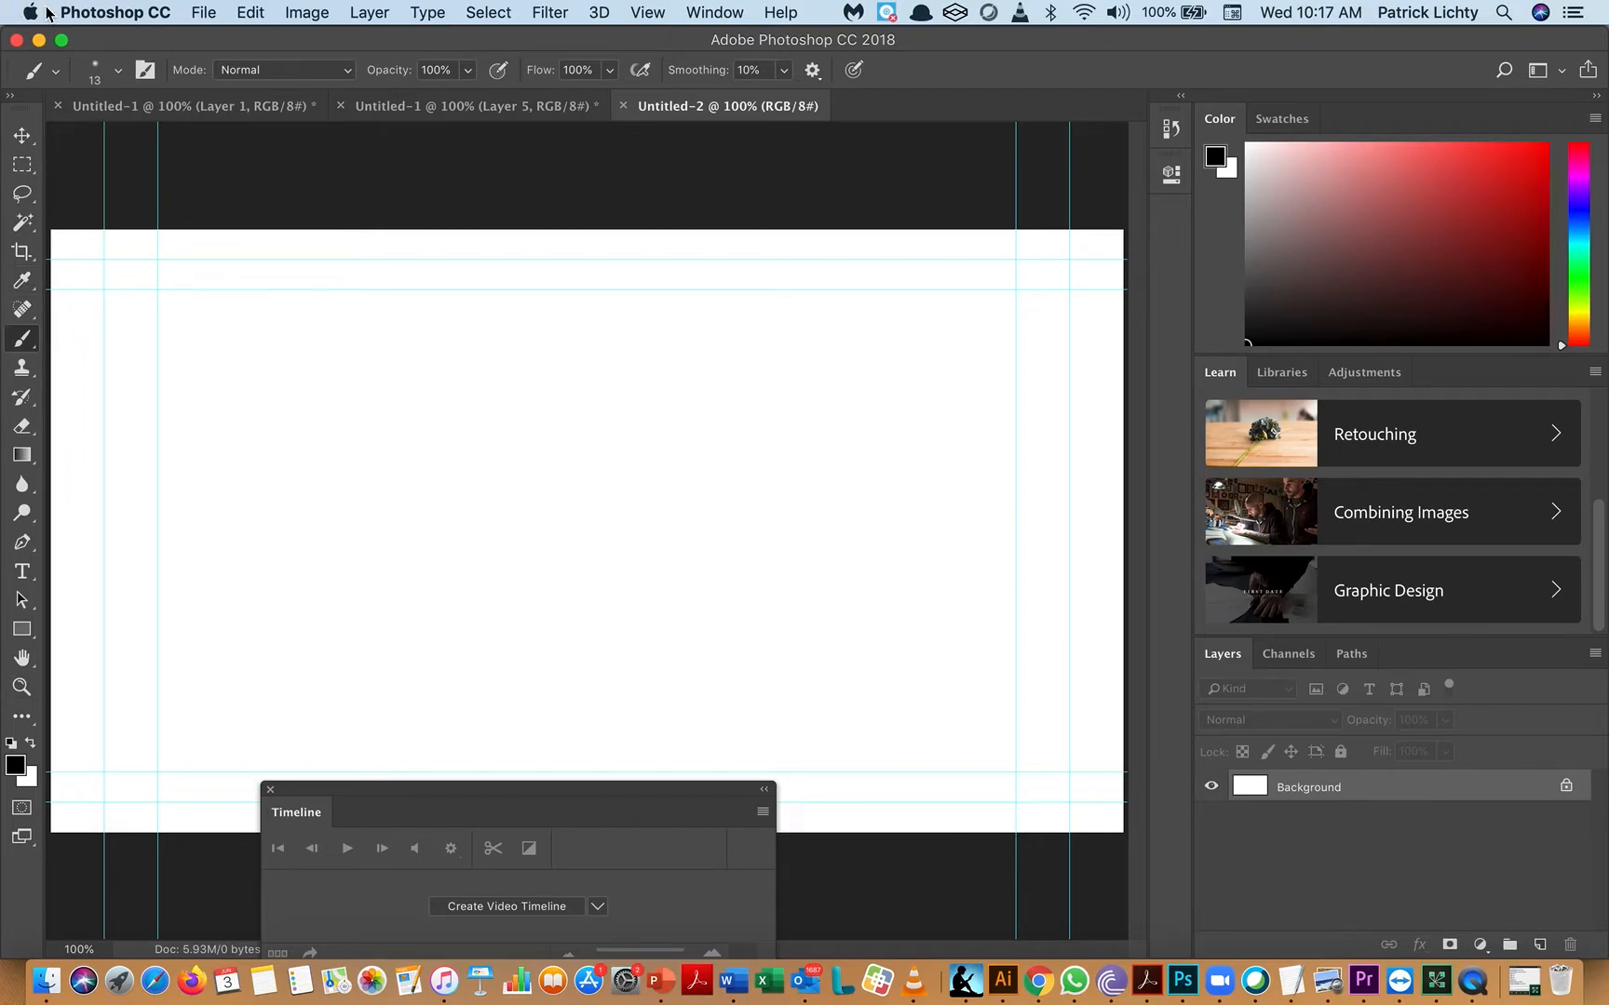
- Create a new document from the HDTV 1080p film and video preset, 1920 x 1080 pixels at 72 ppi
left_click(201, 14)
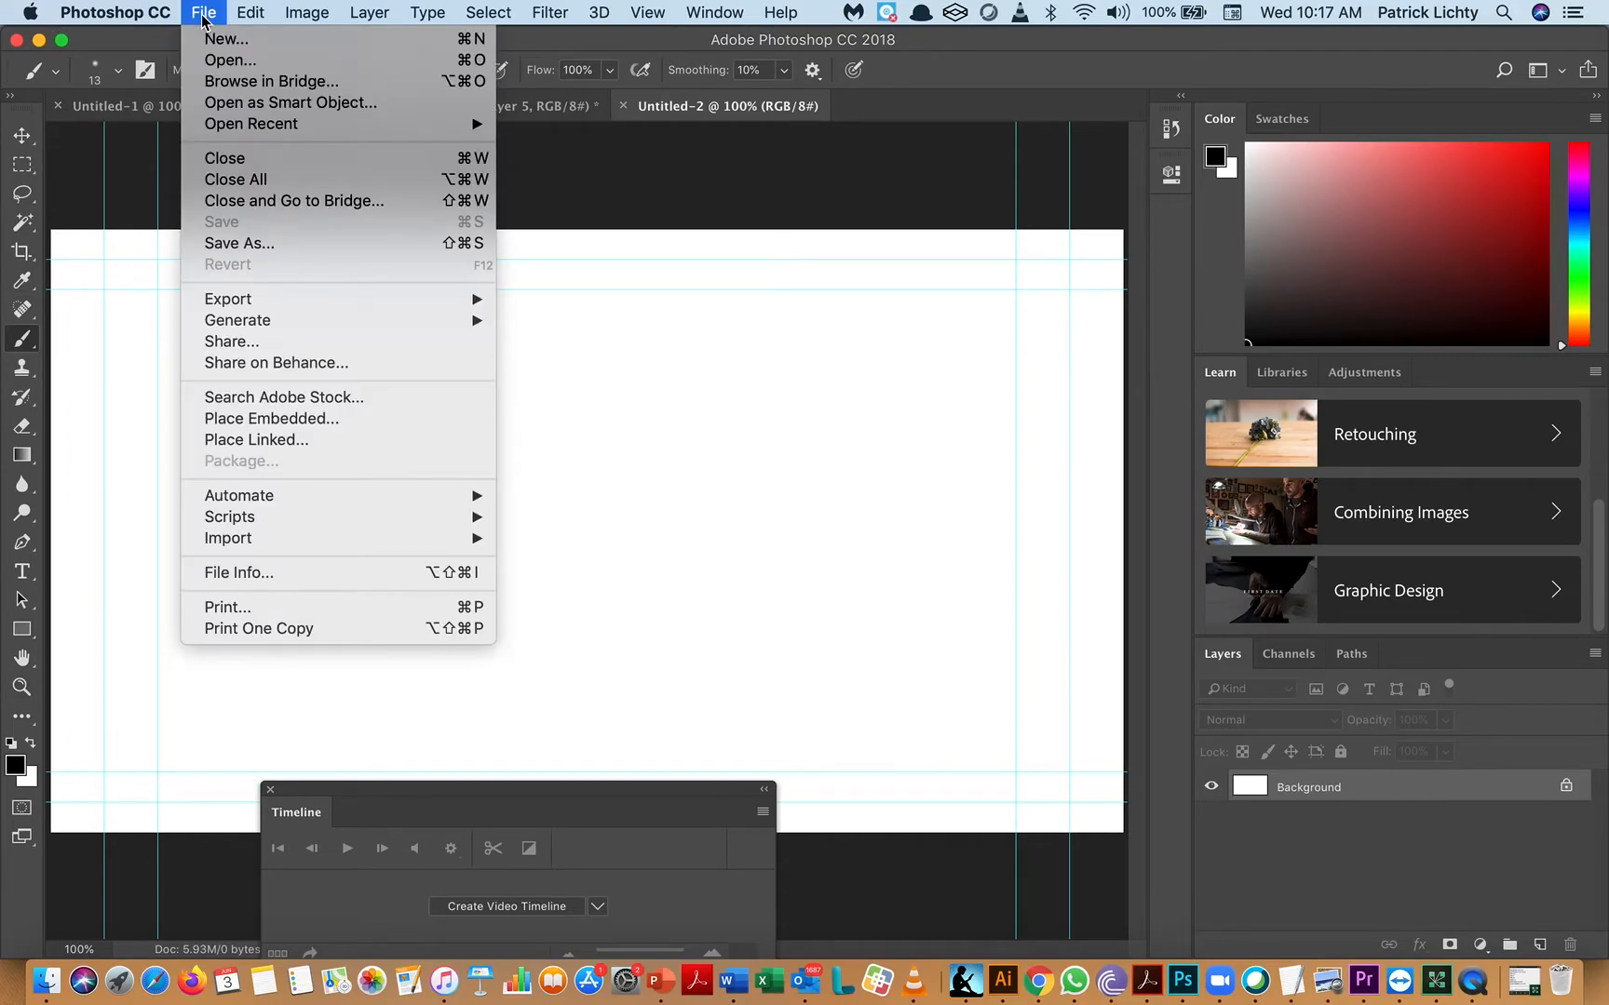
left_click(210, 41)
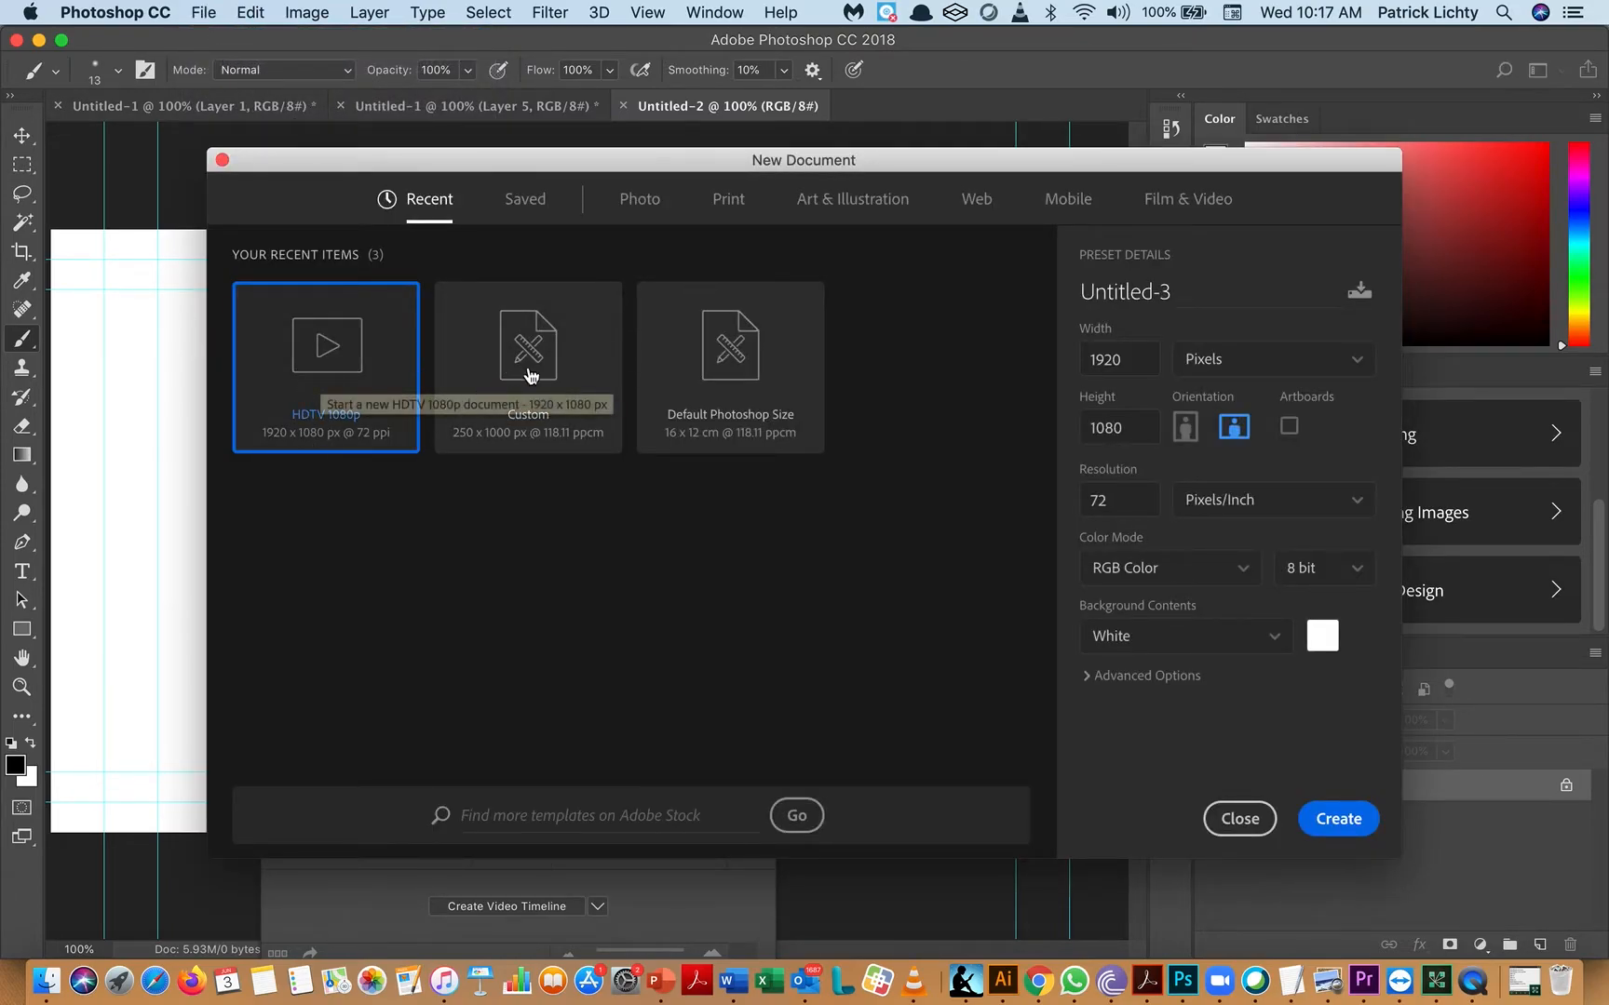
left_click(1178, 204)
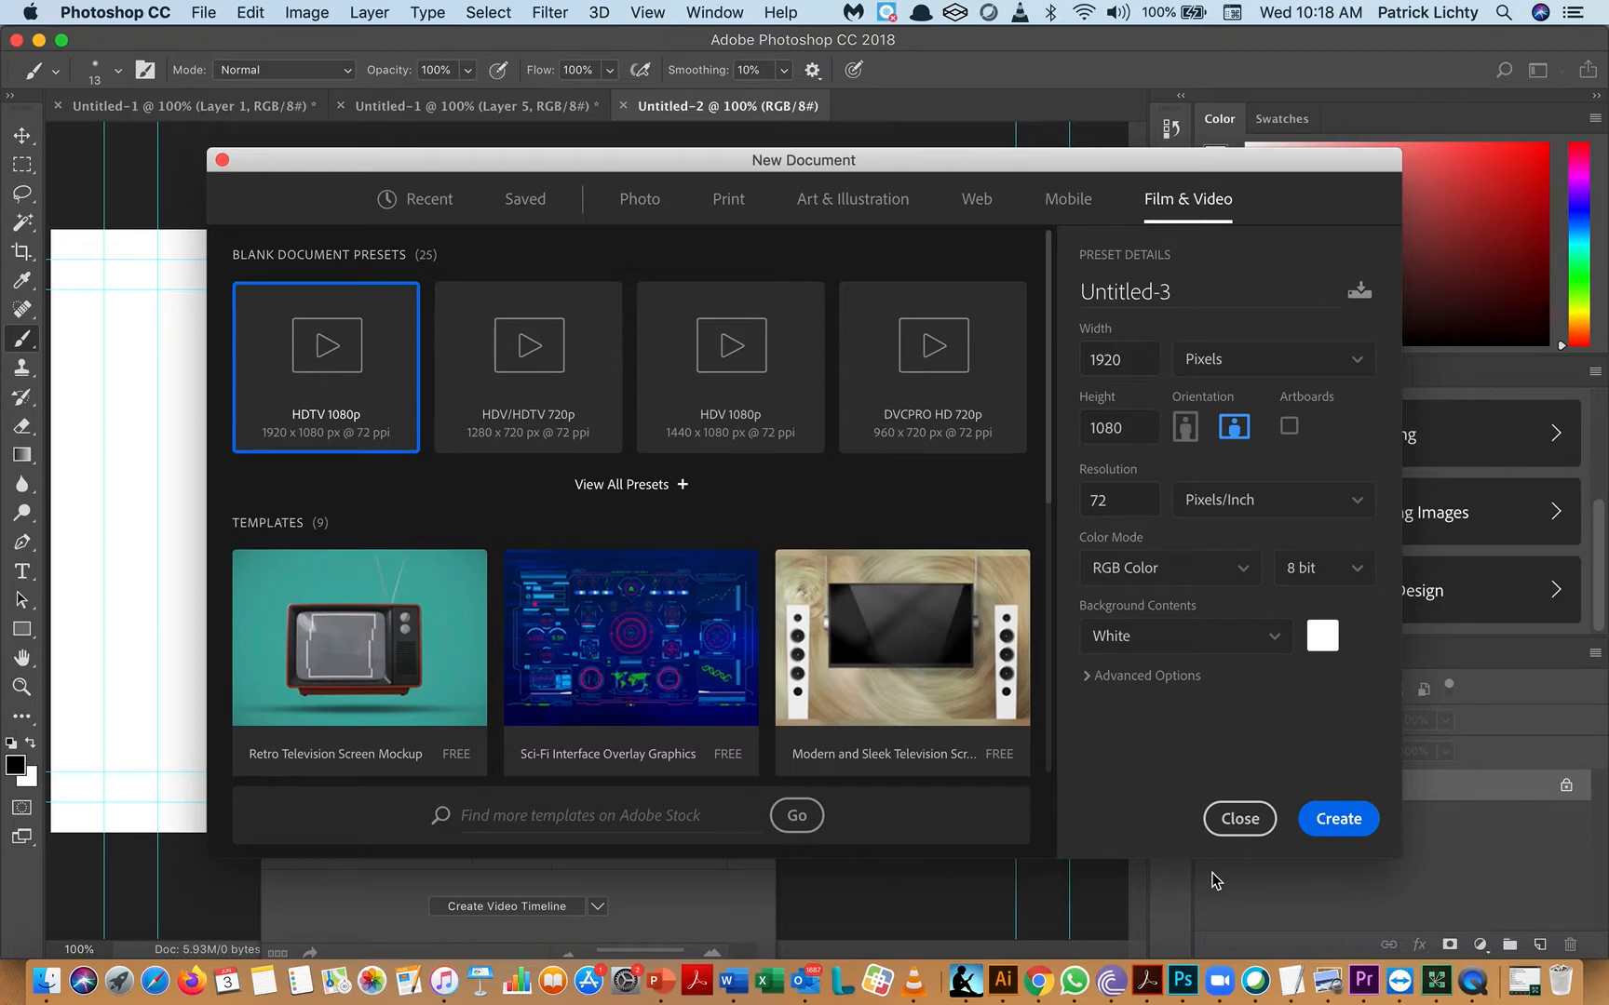
left_click(1343, 821)
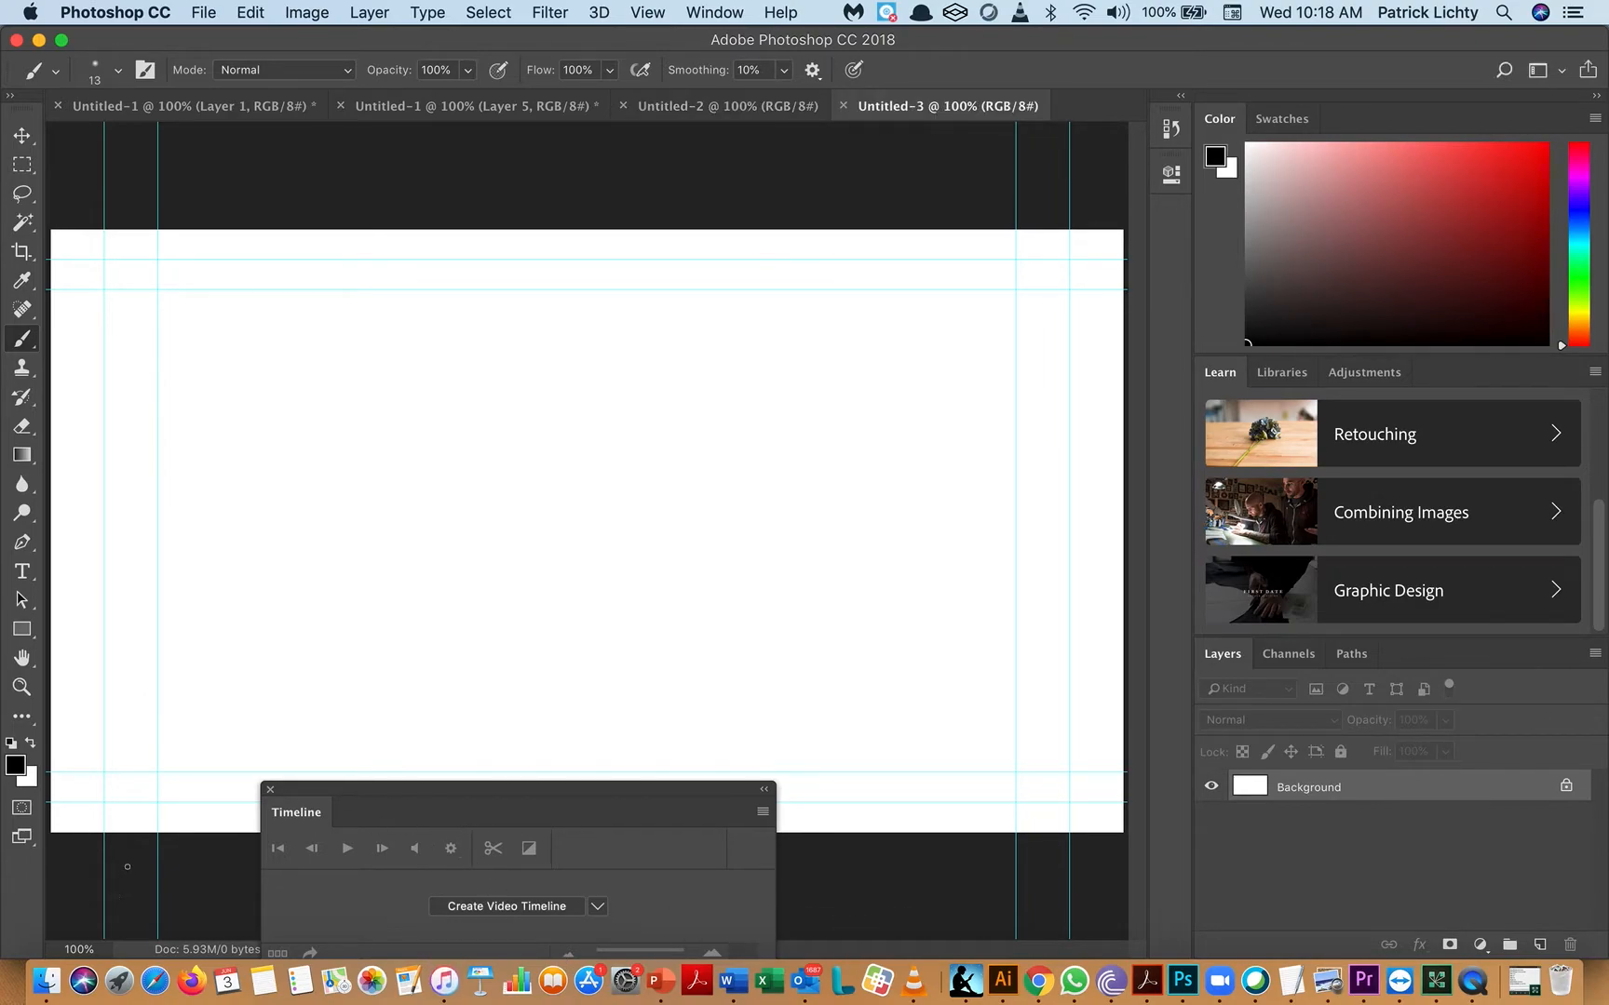
- Move the floating Timeline panel toward the canvas's lower-left corner, then close it and show it again
double_click(377, 789)
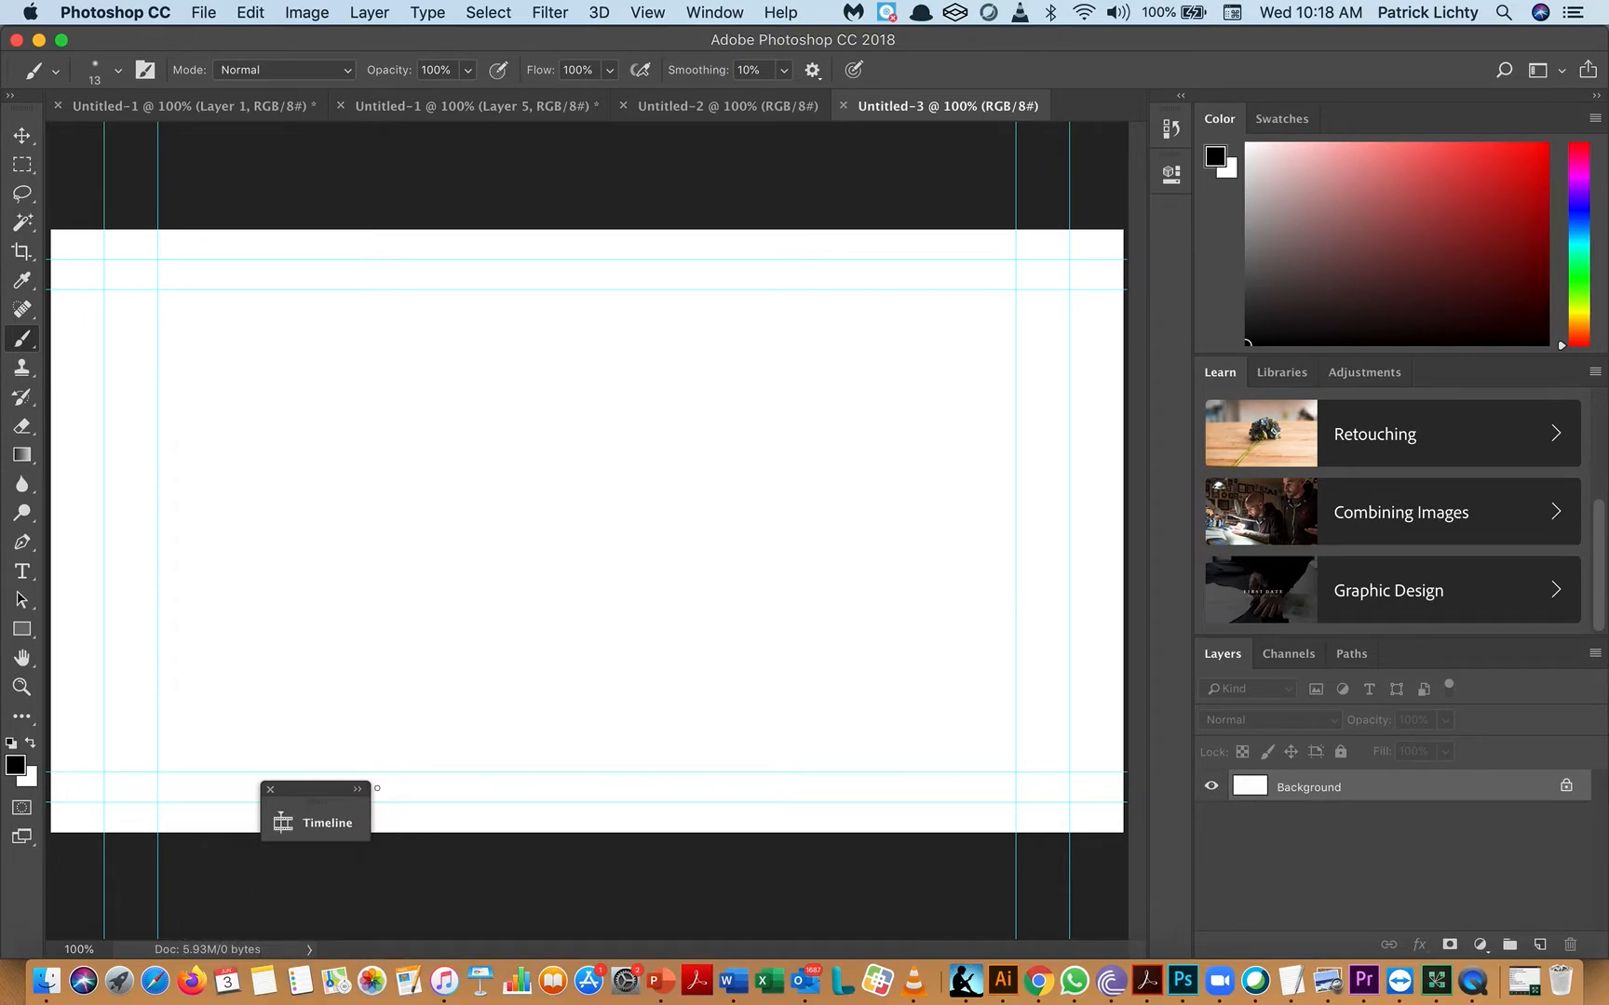
double_click(317, 790)
left_click_drag(319, 783, 205, 847)
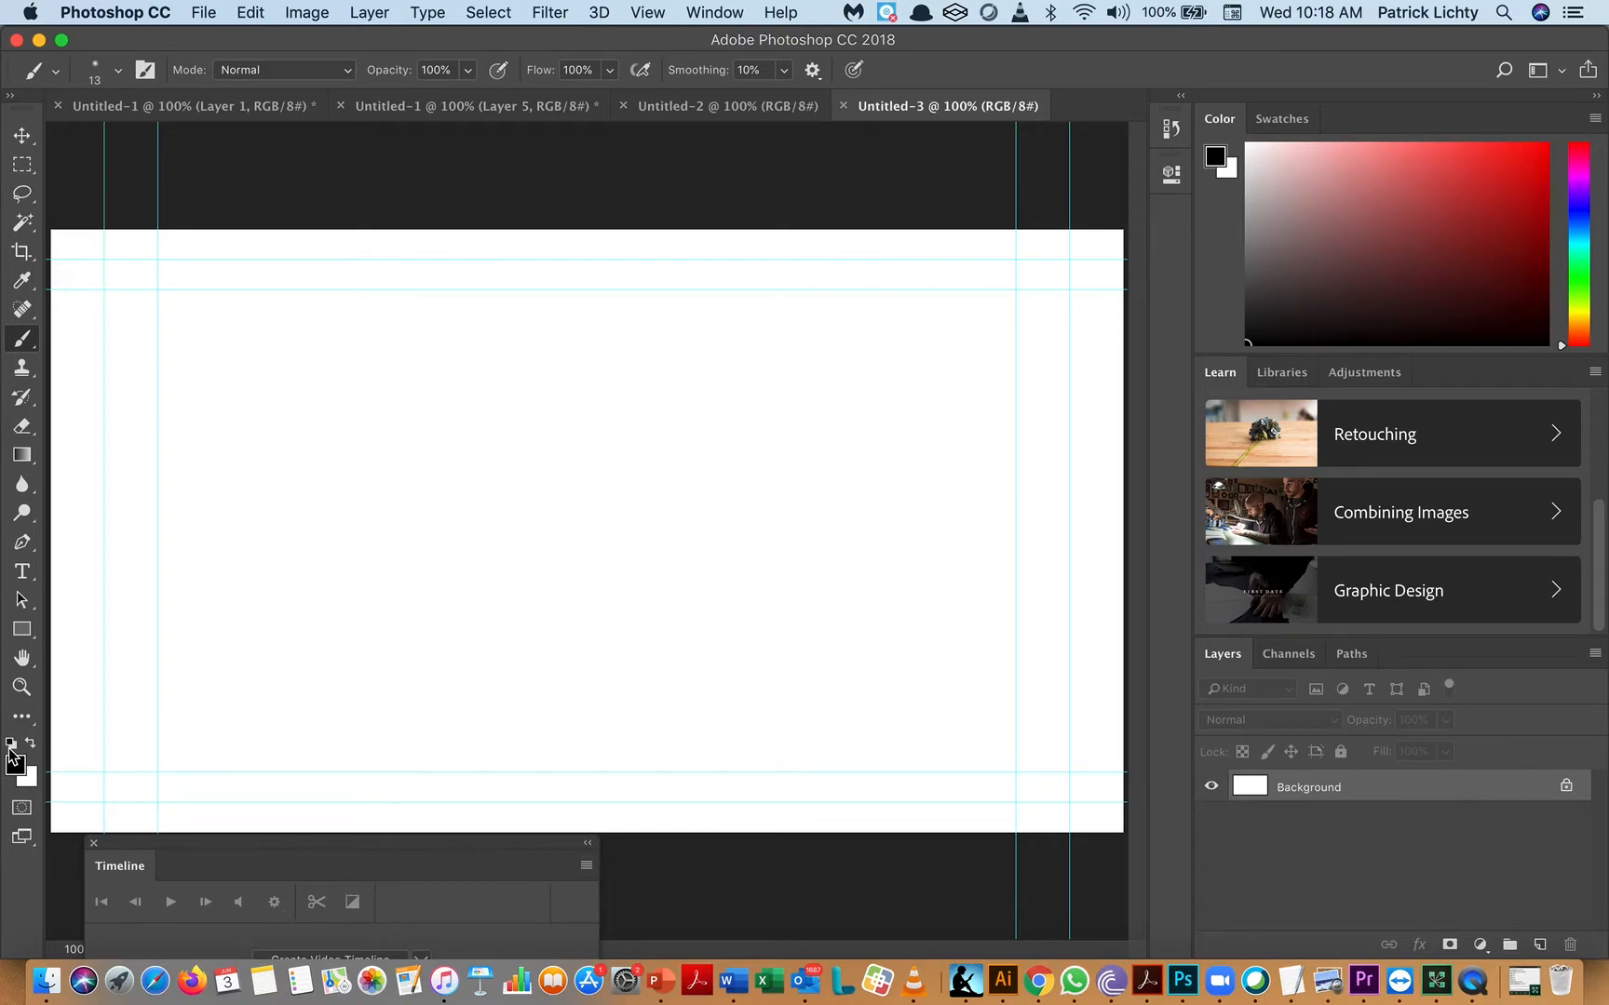
left_click(94, 843)
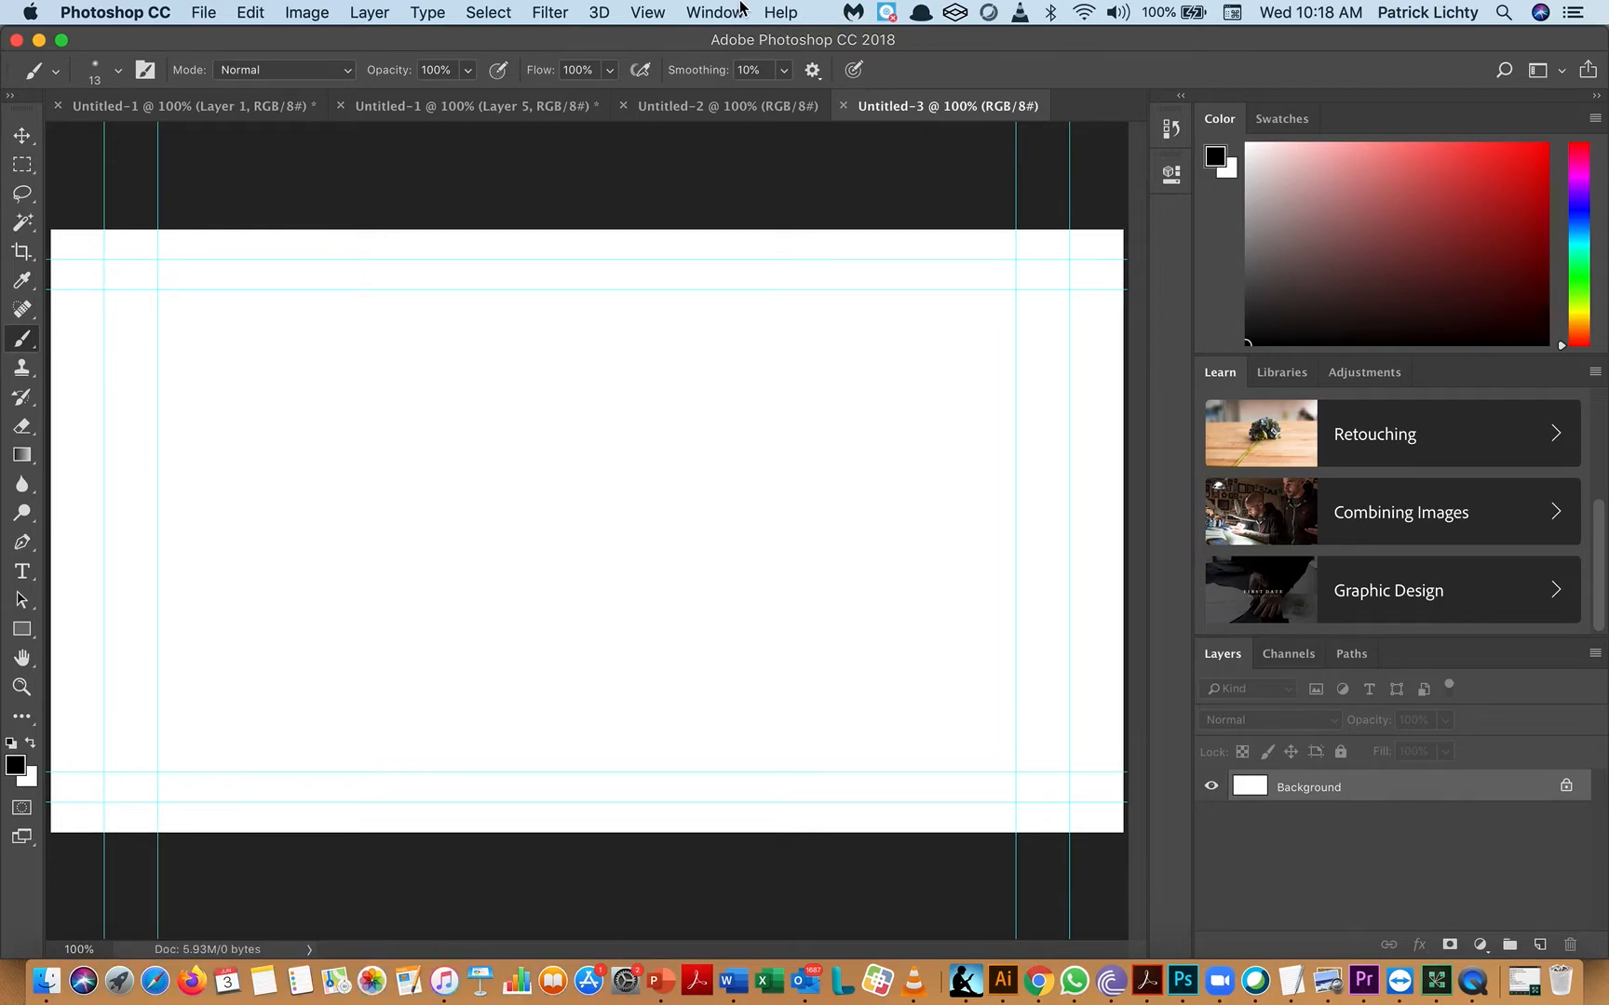
left_click(712, 13)
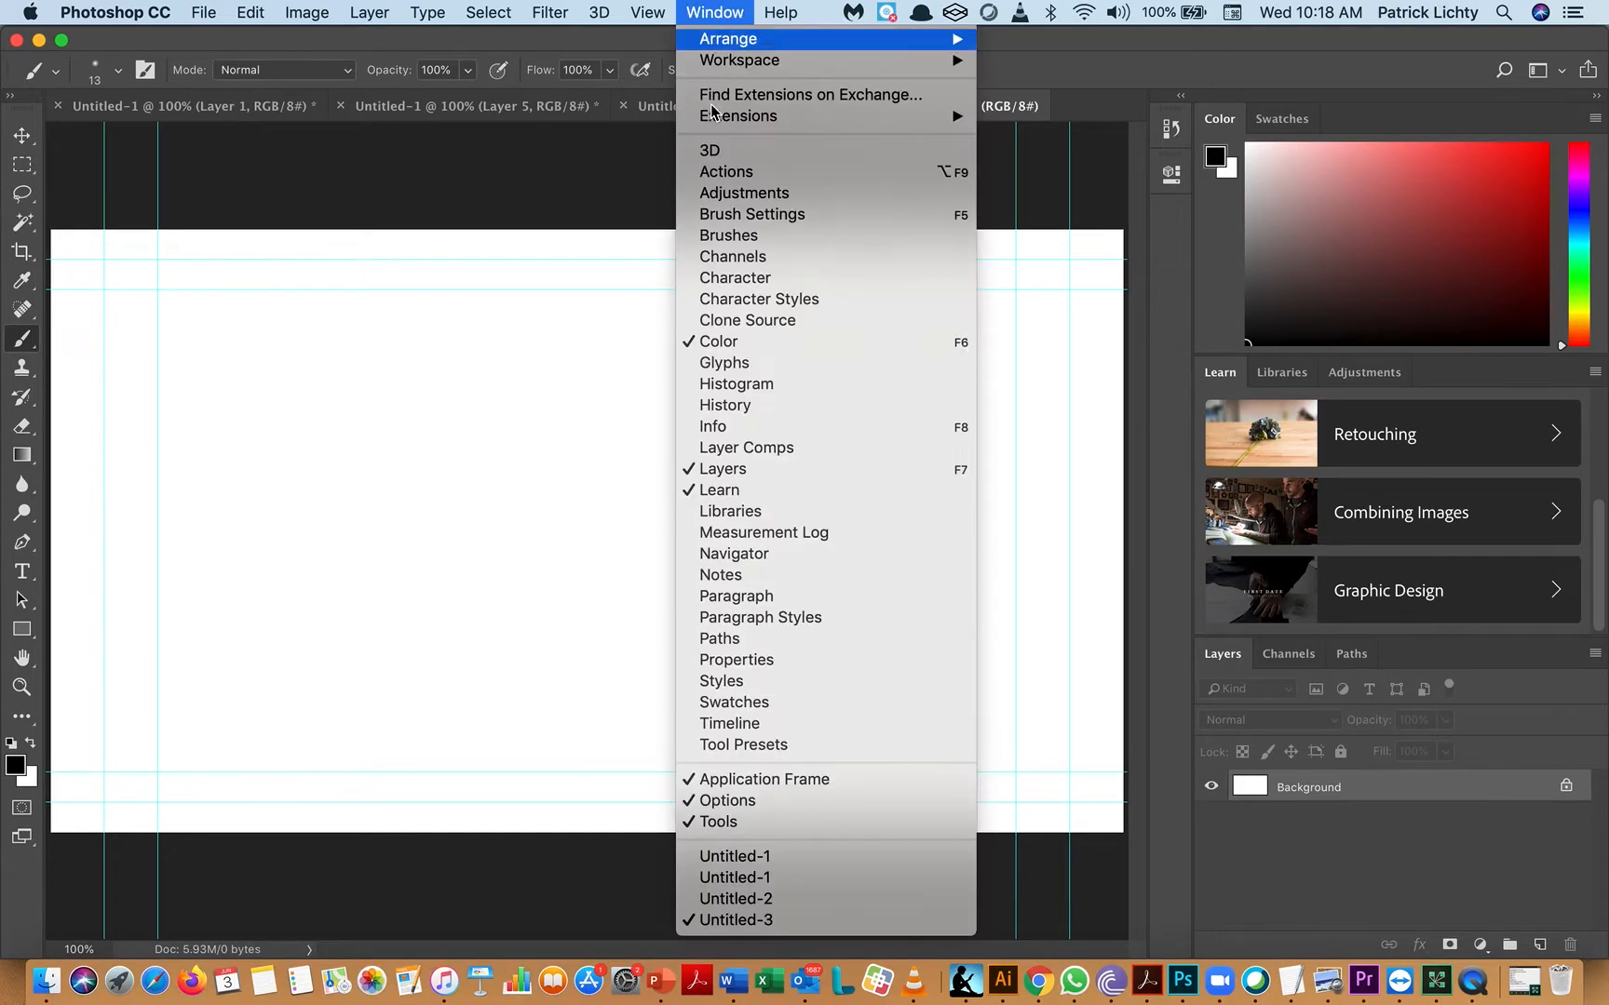
left_click(799, 727)
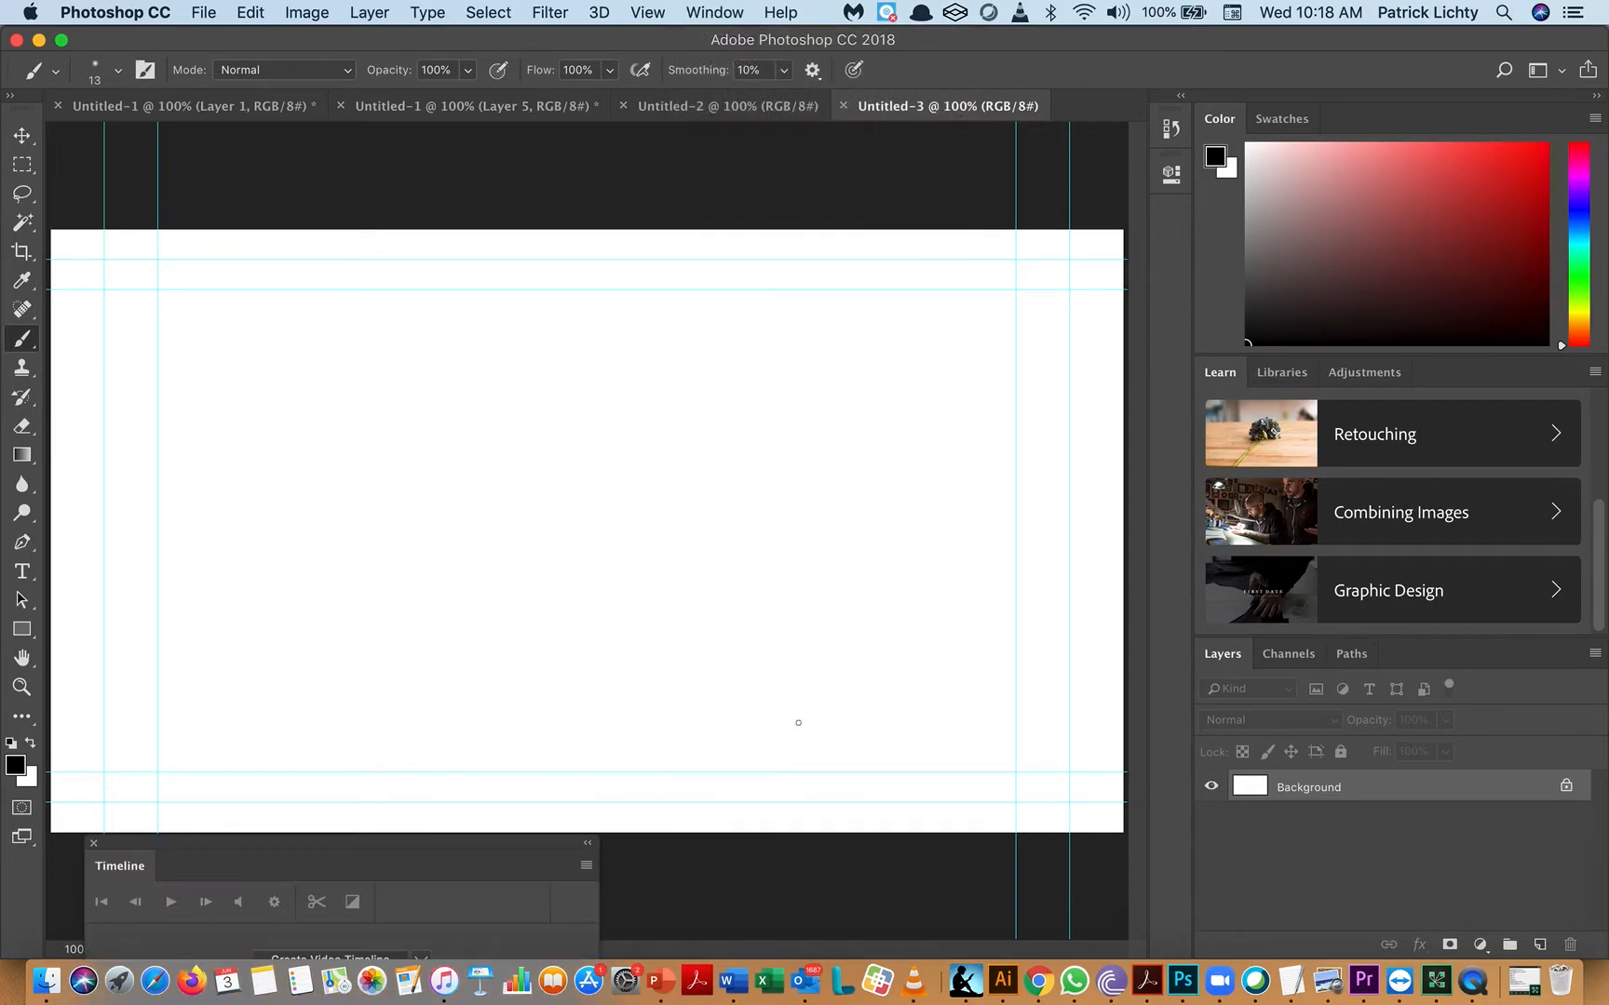
- Move the Timeline panel up over the lower part of the canvas and widen it almost to the canvas's right edge
double_click(529, 845)
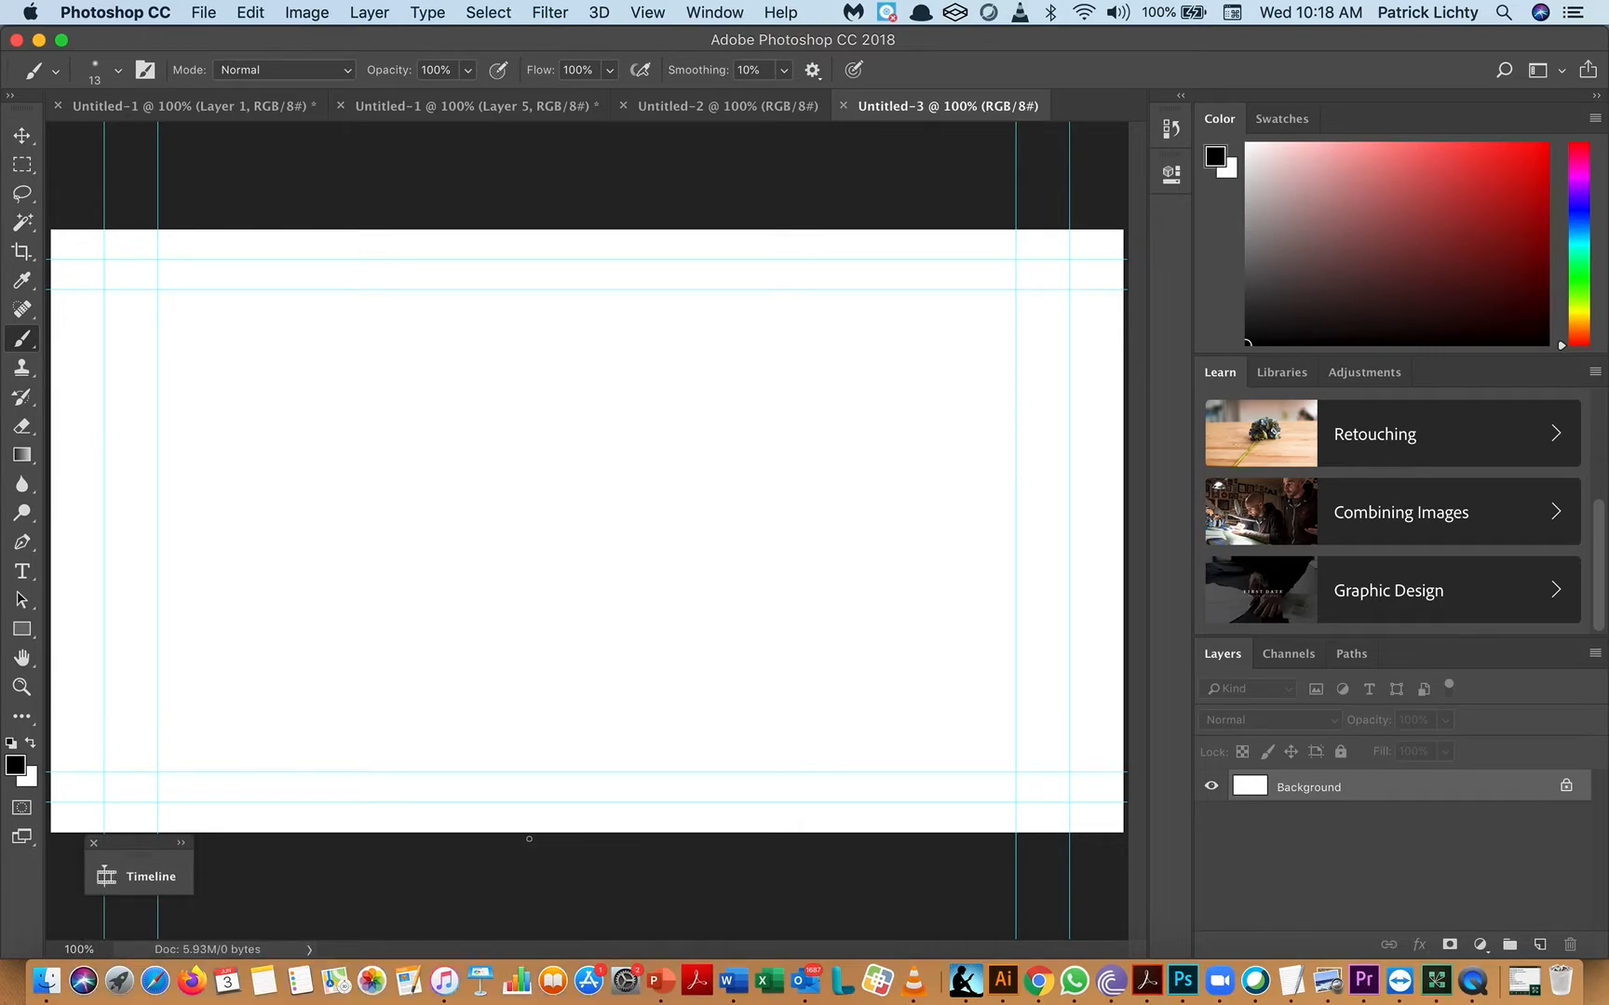
double_click(156, 849)
left_click_drag(155, 847, 241, 655)
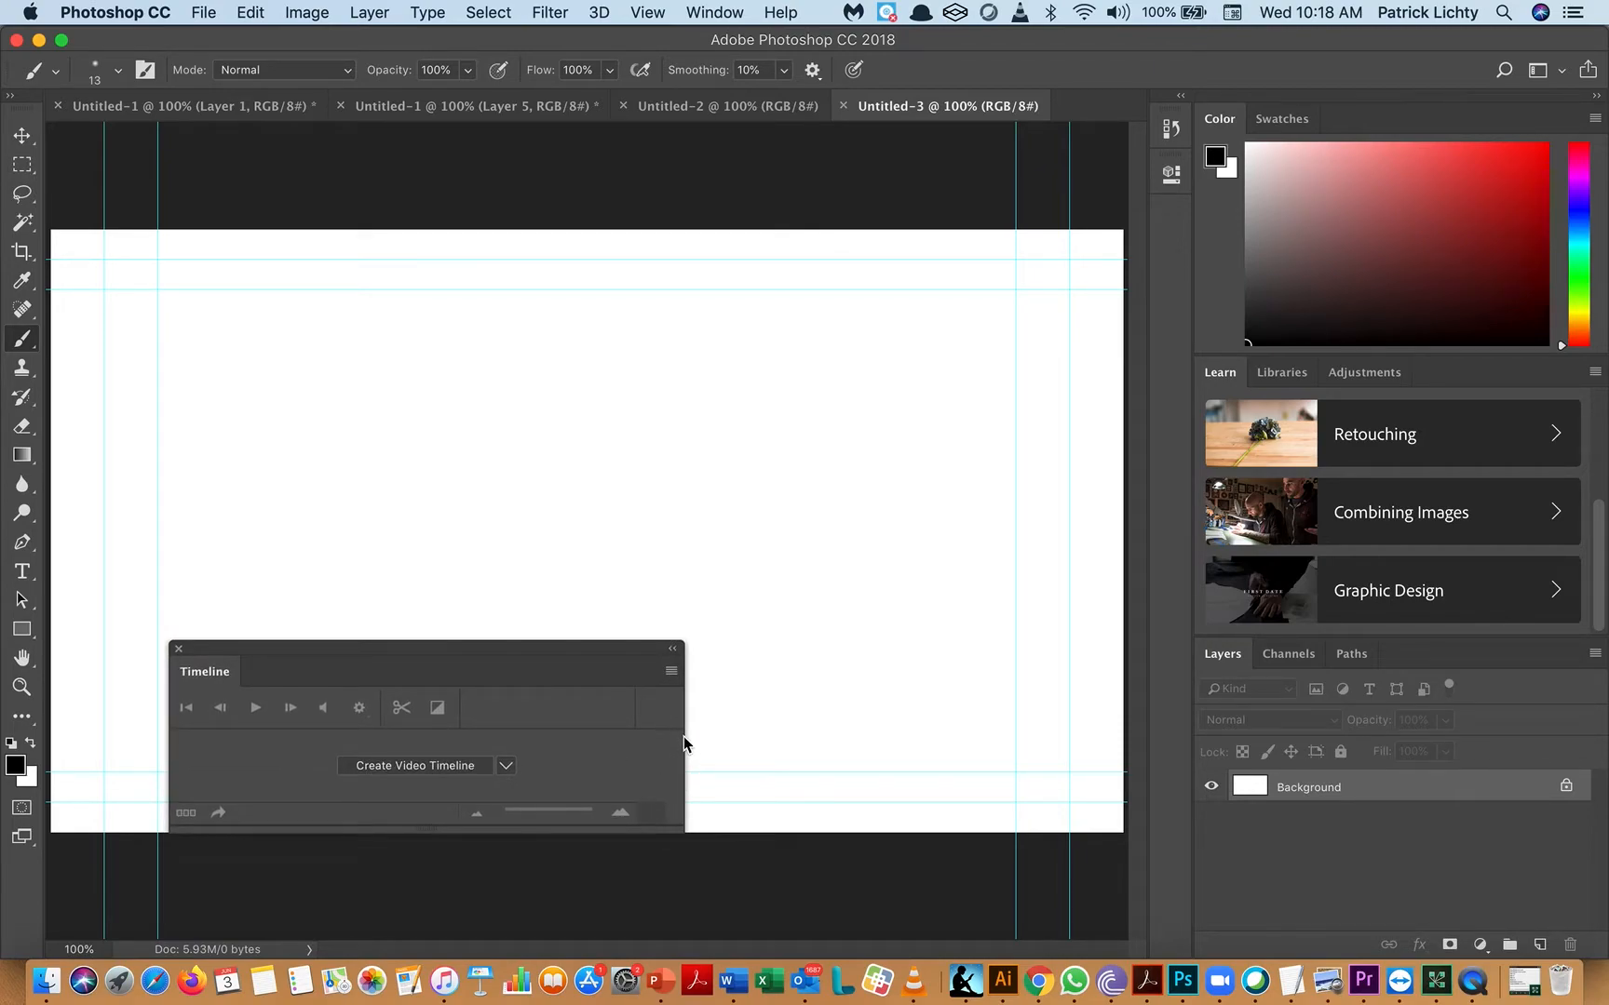
left_click_drag(686, 743, 1117, 799)
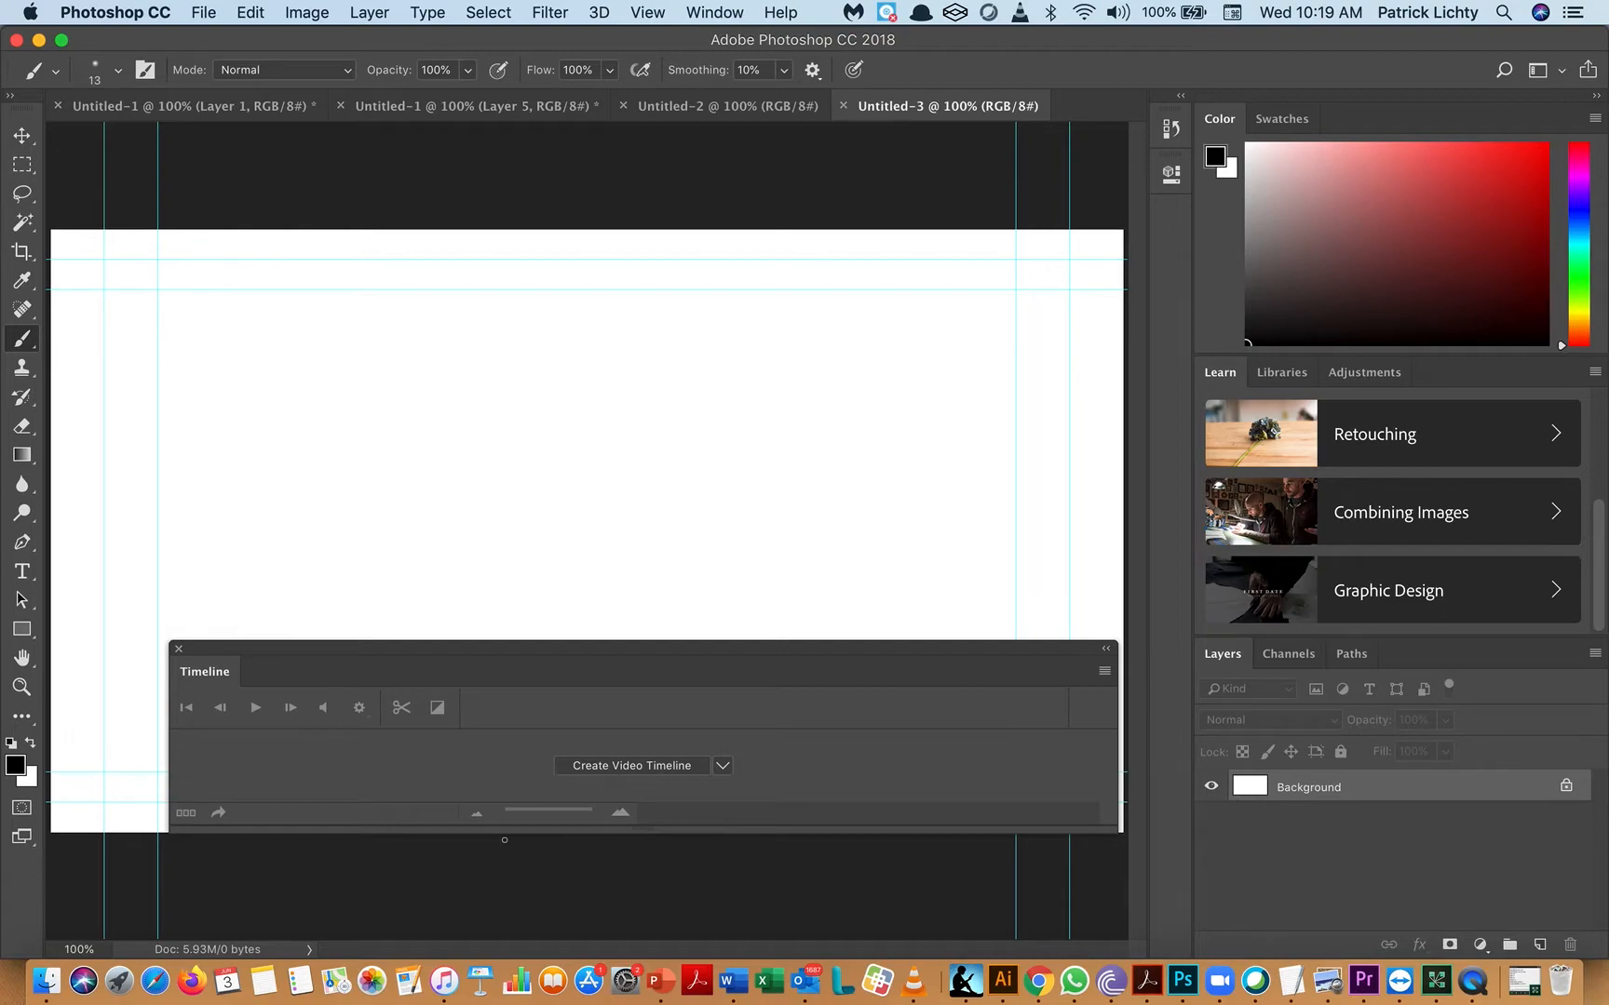
- Review the Timeline panel's thumbnail size and timeline units options
left_click(1104, 671)
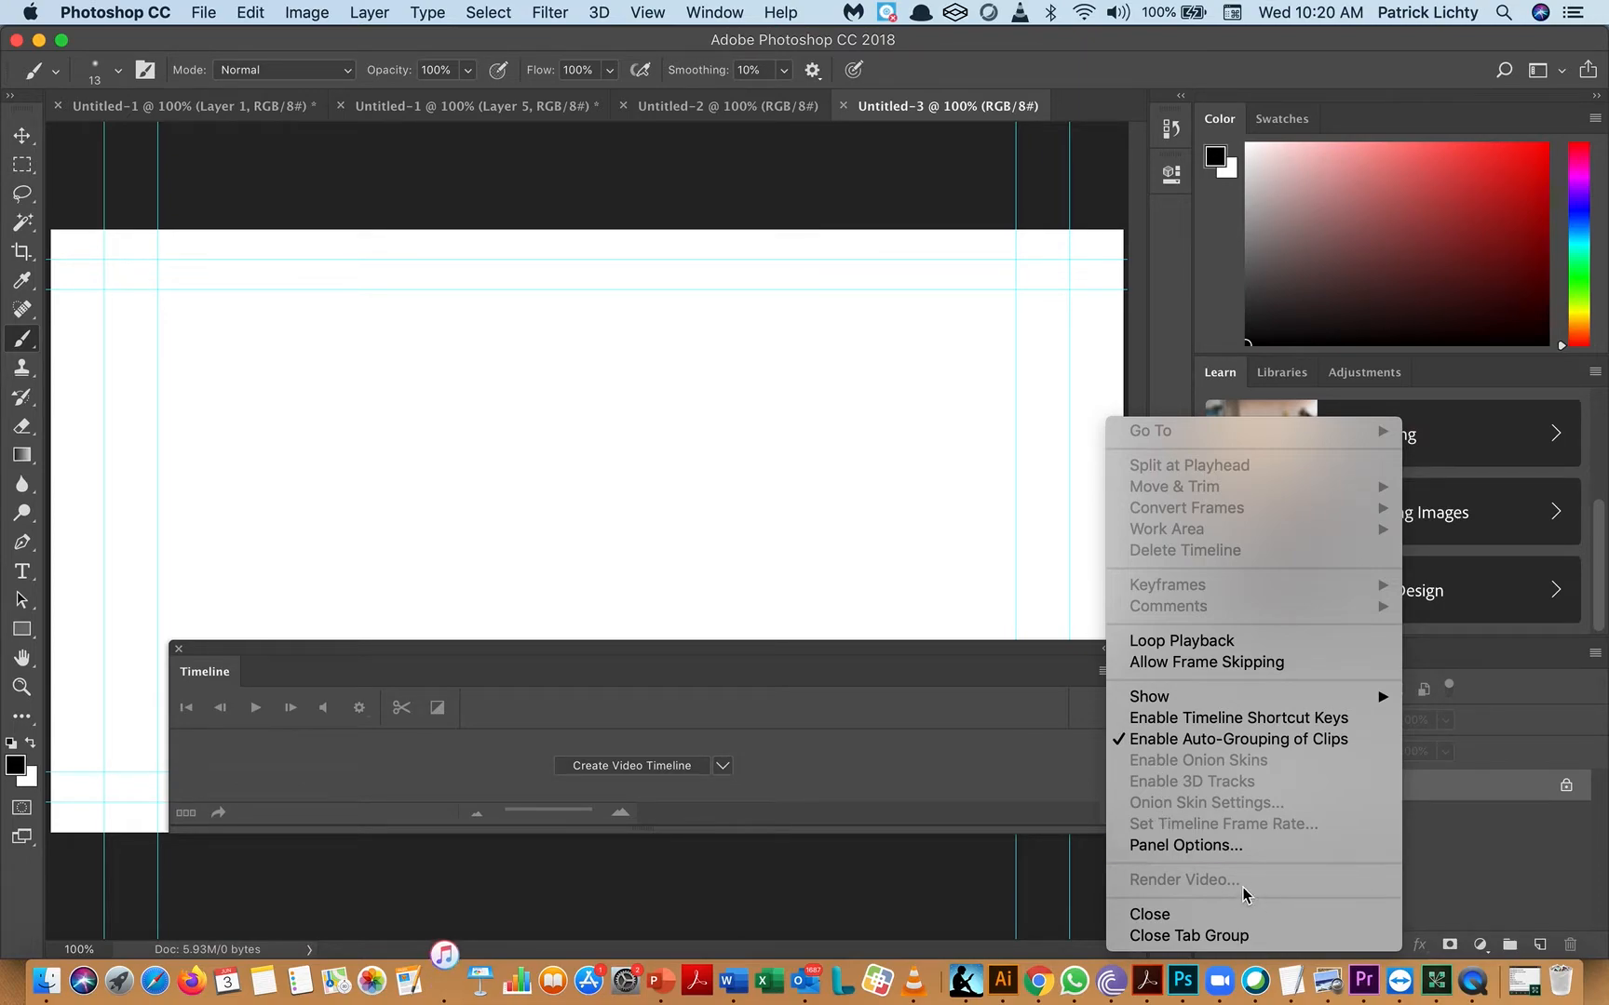
left_click(1188, 845)
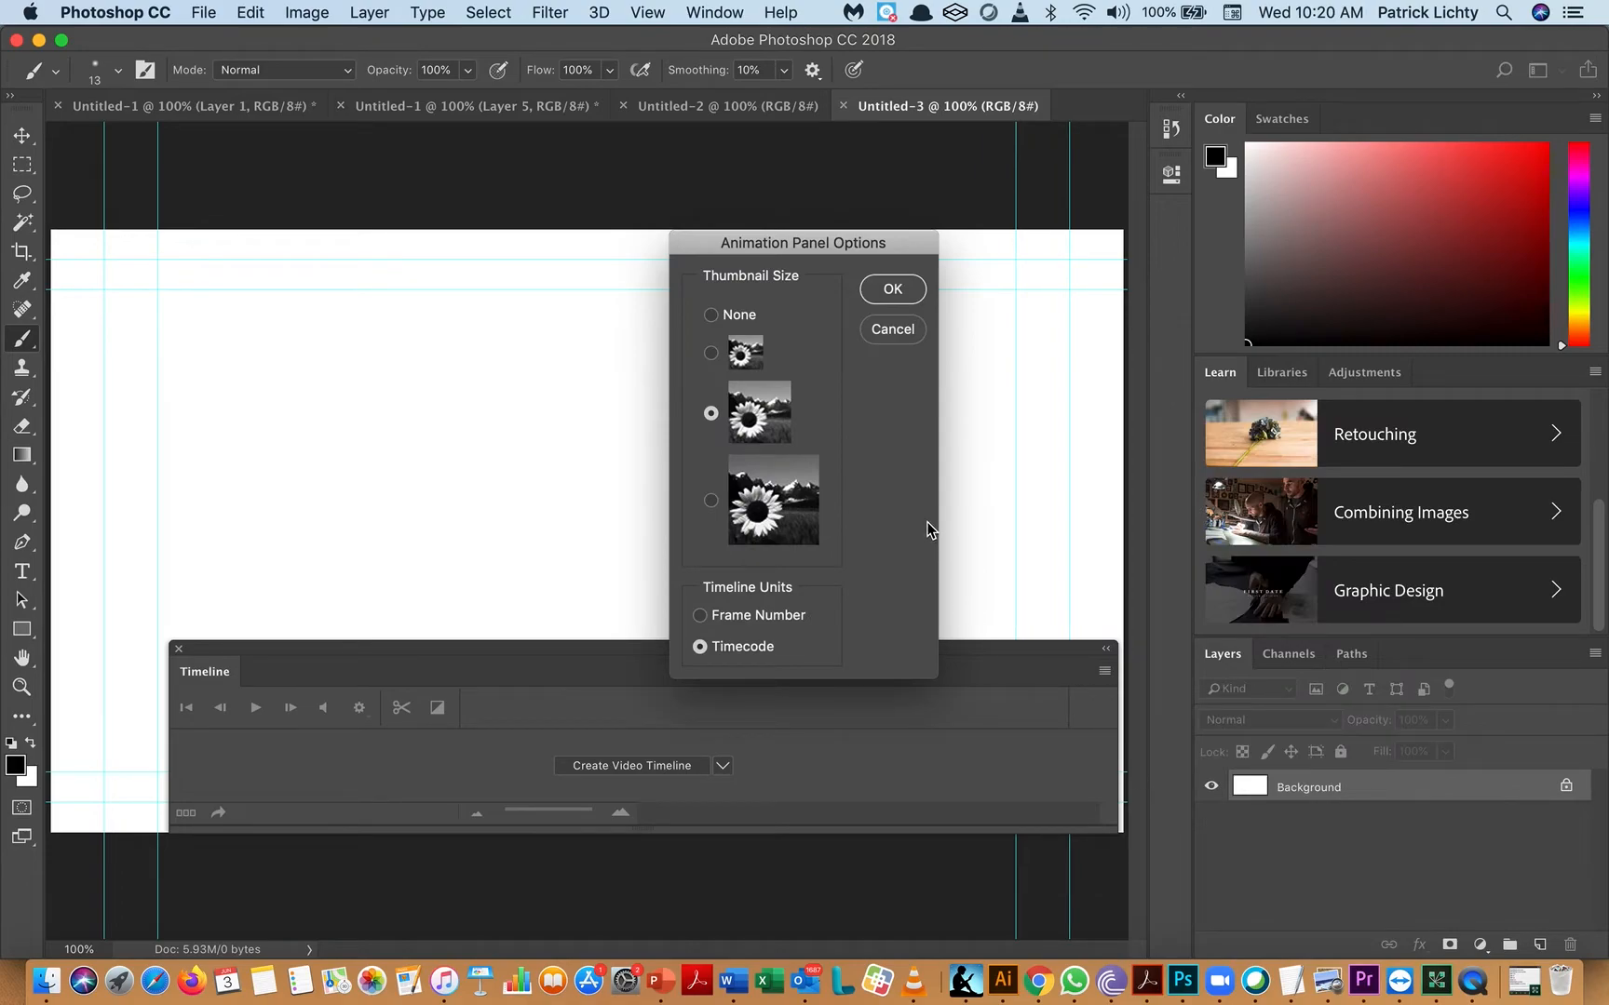
left_click(886, 289)
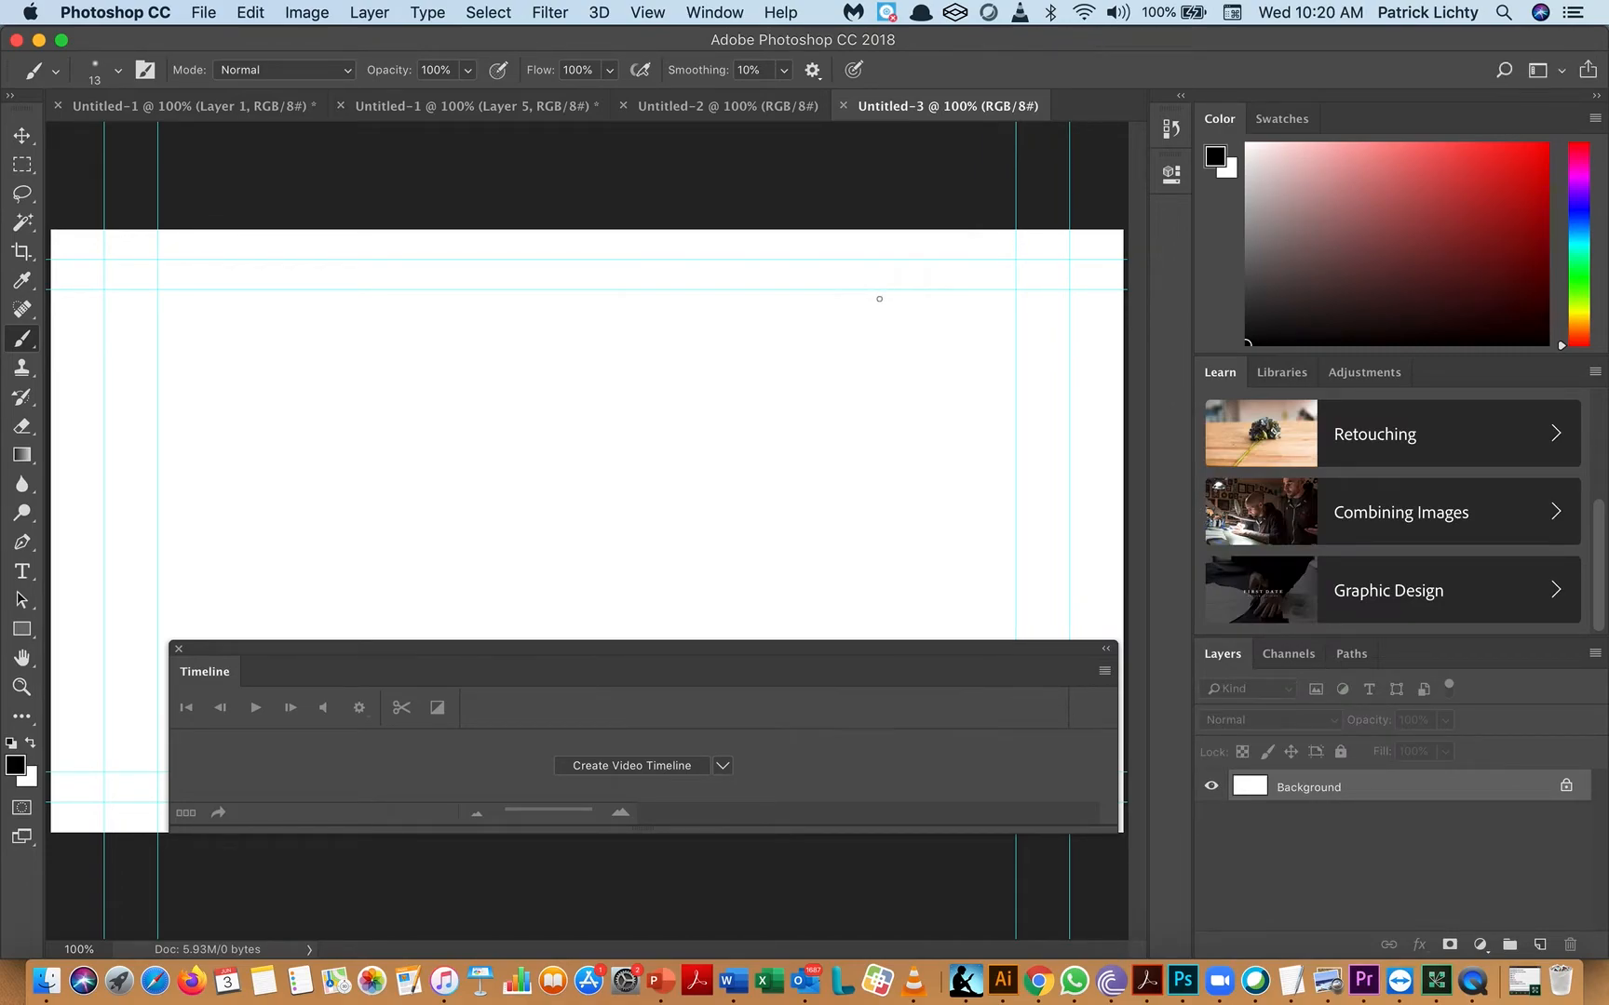
left_click(204, 13)
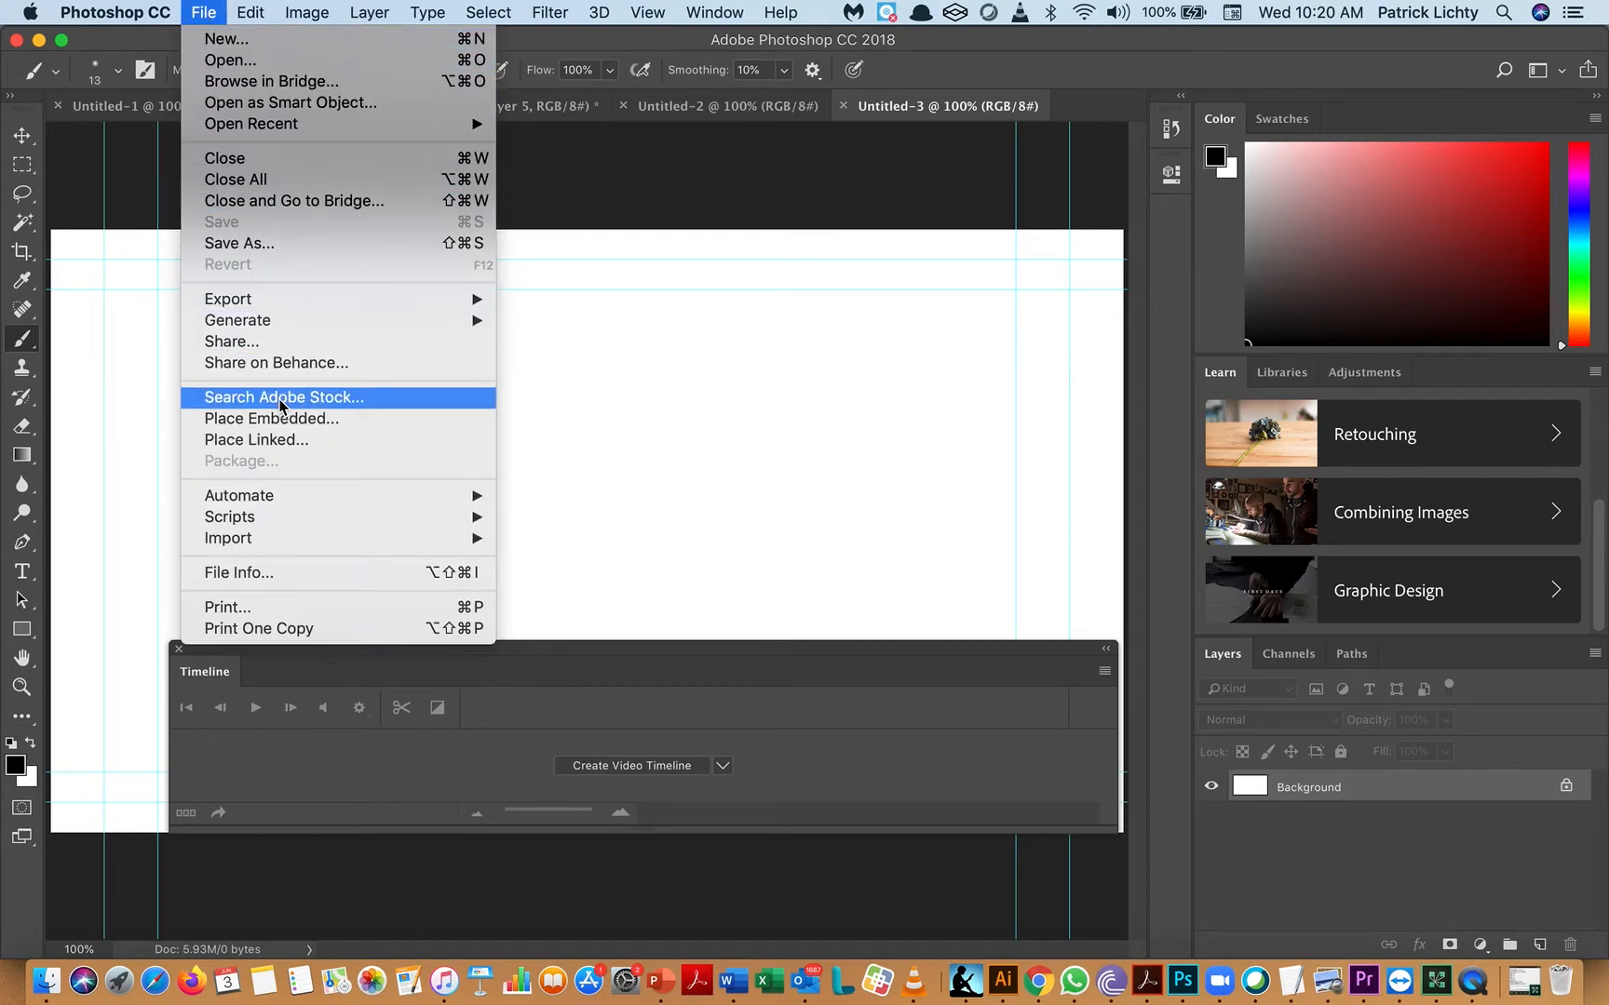
mouse_move(291, 544)
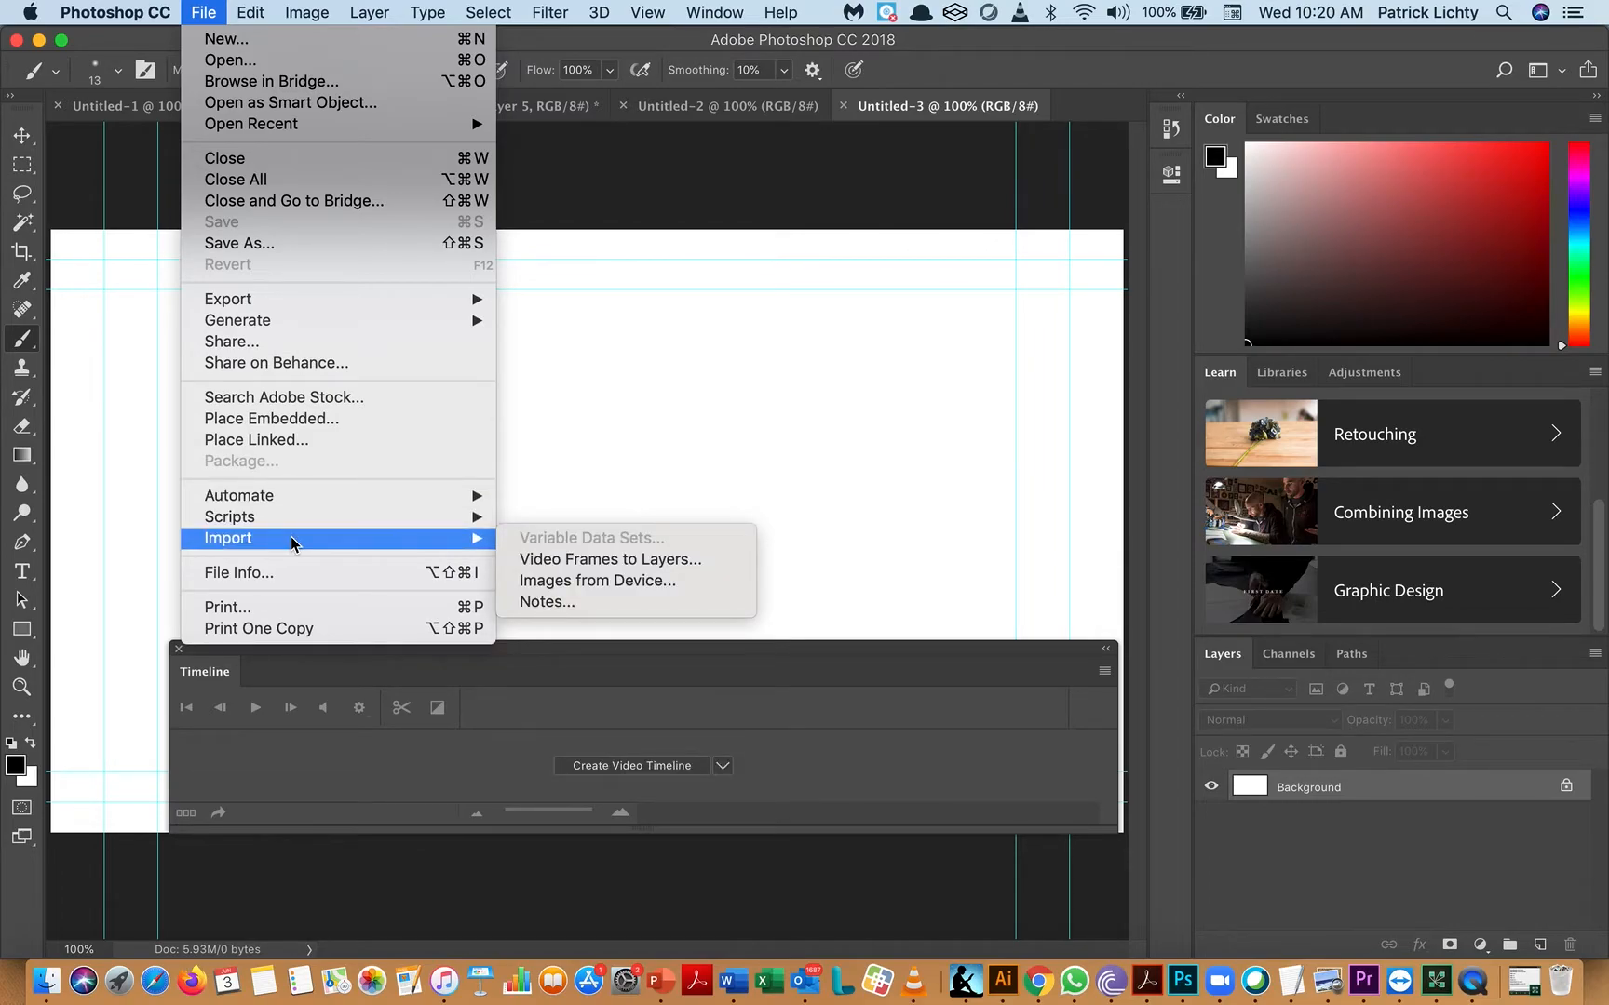
left_click(659, 177)
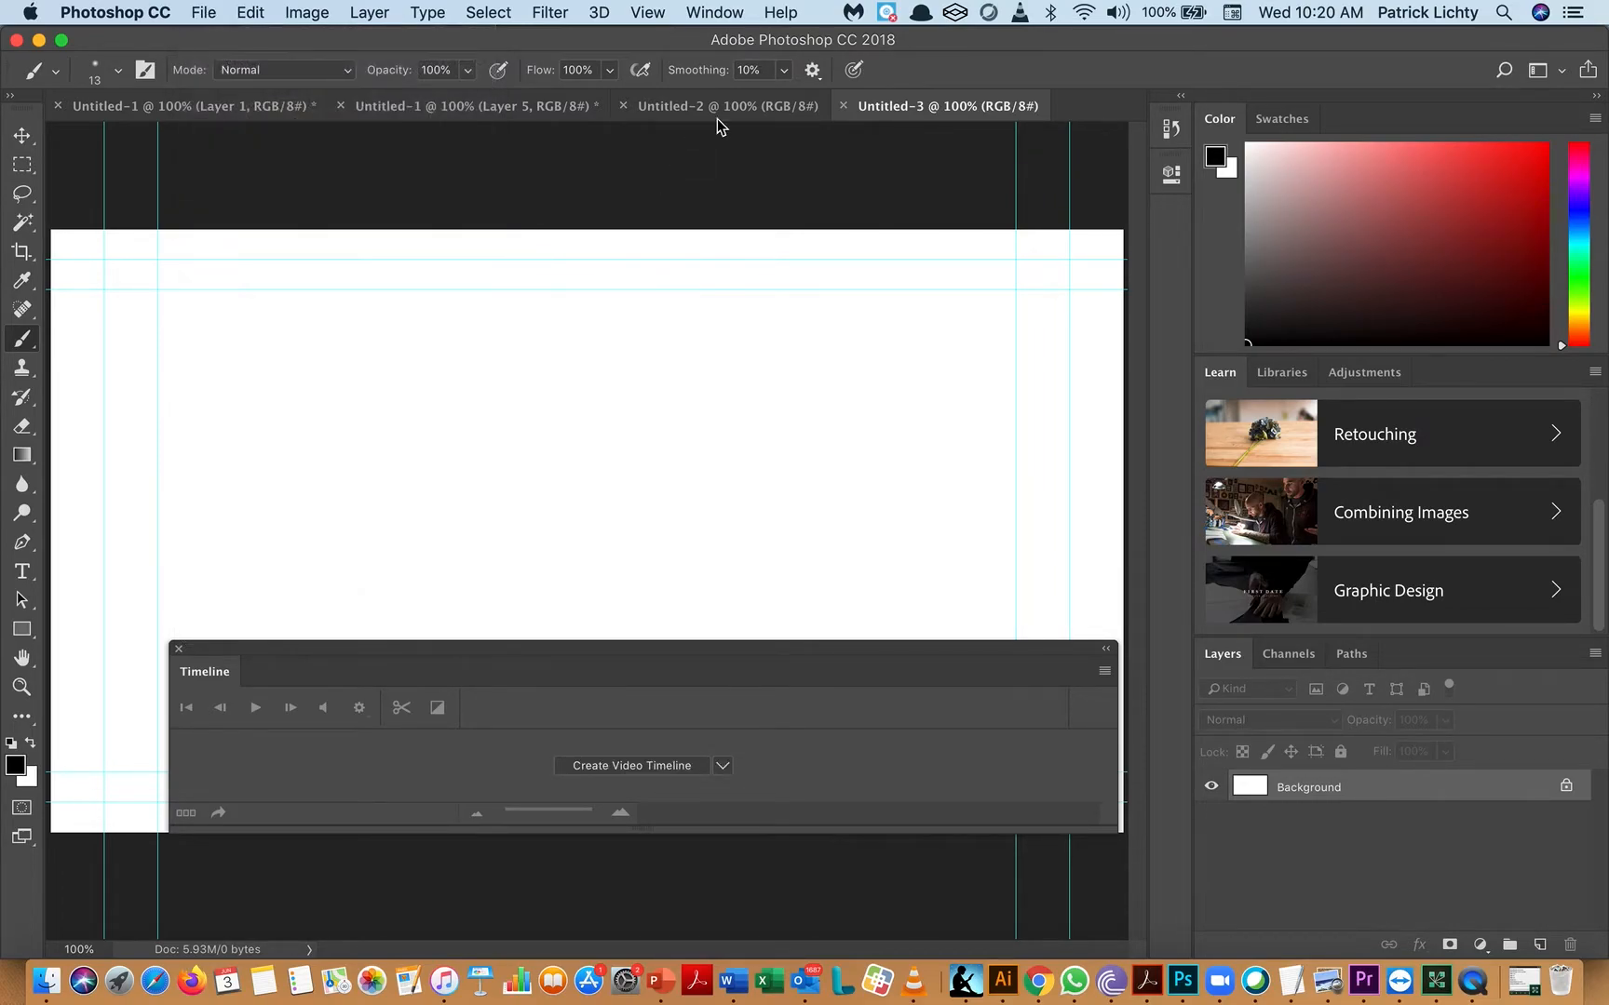
left_click(717, 108)
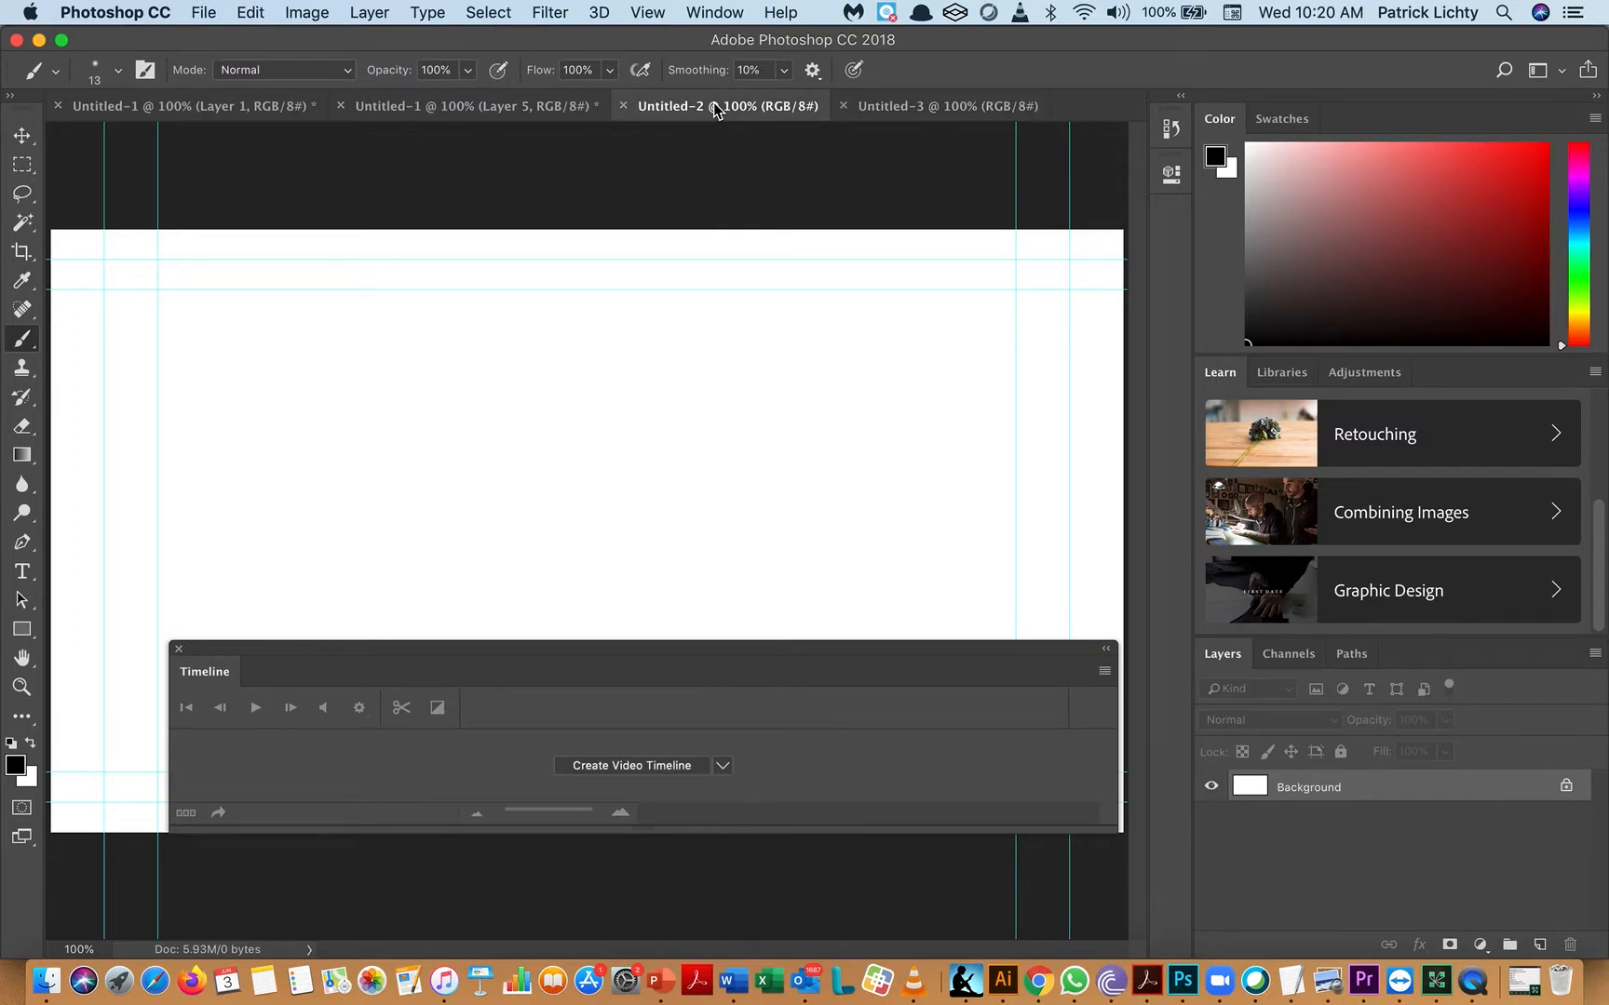
left_click(875, 110)
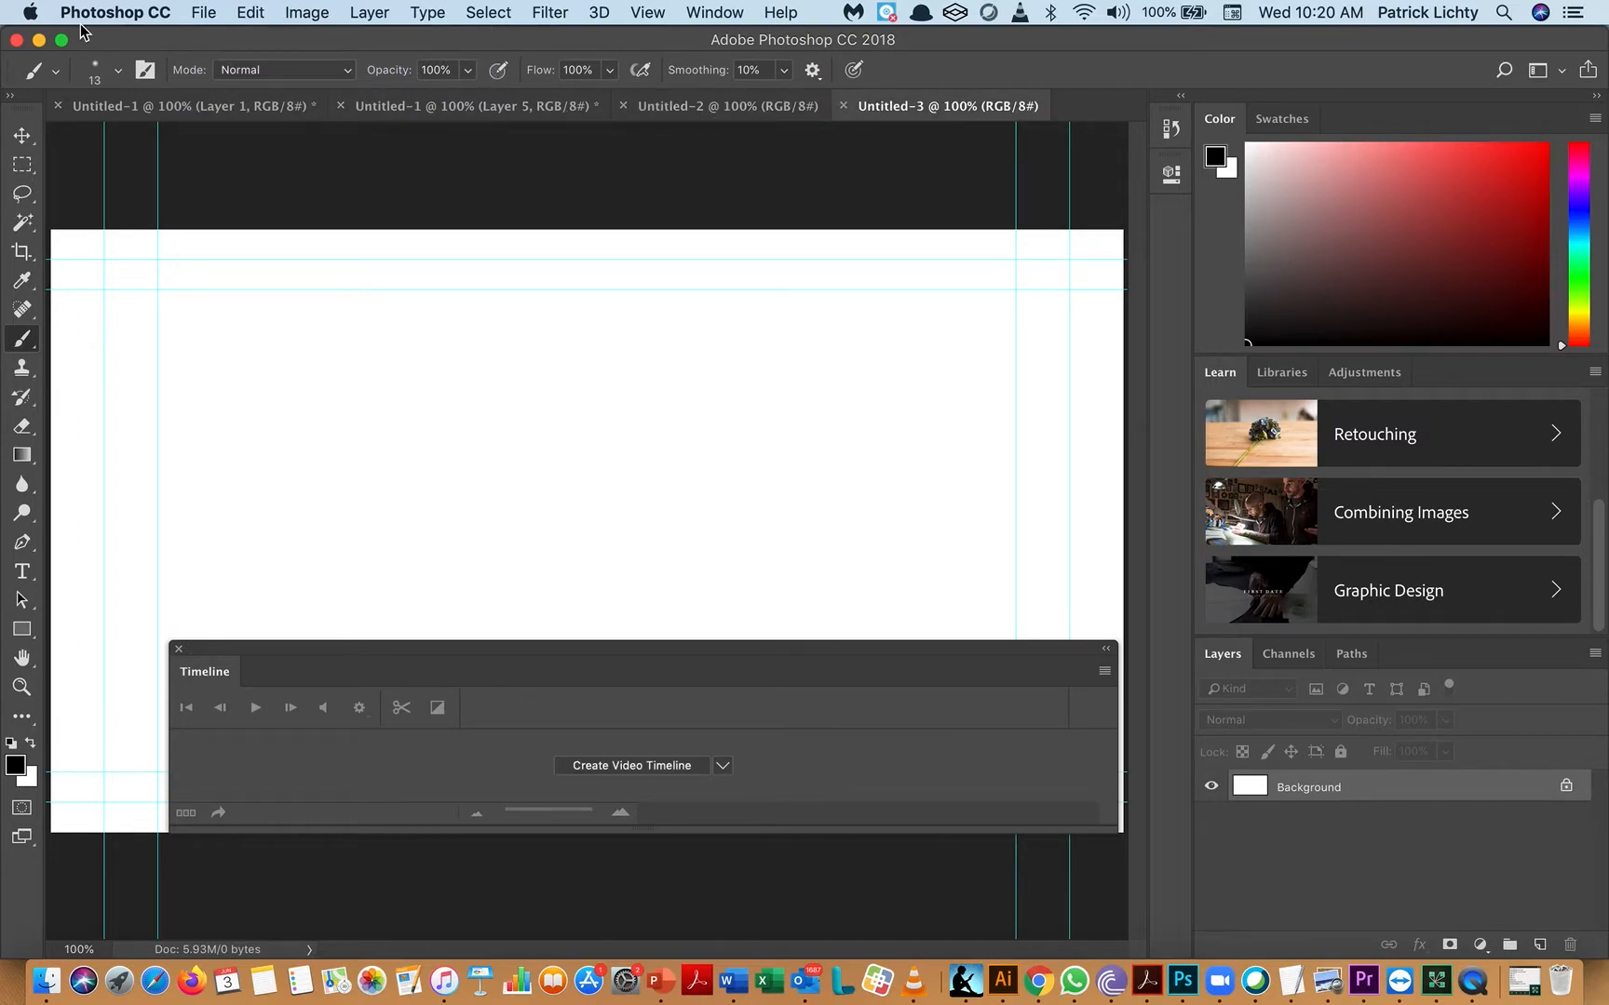
left_click(205, 13)
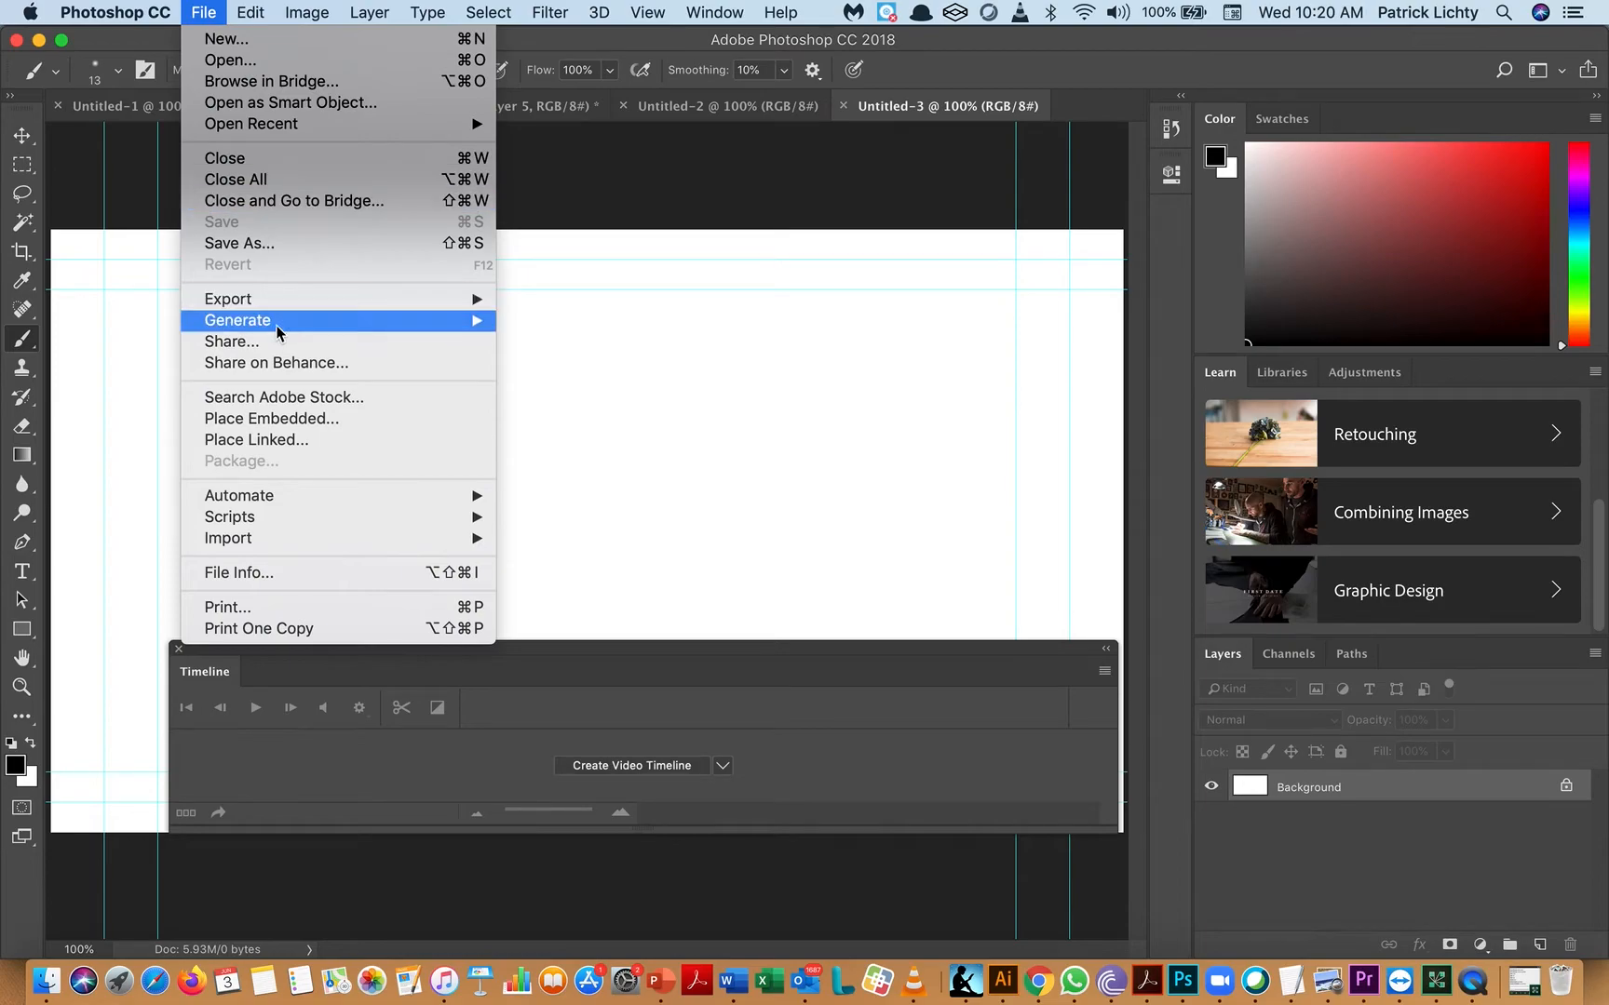
mouse_move(319, 527)
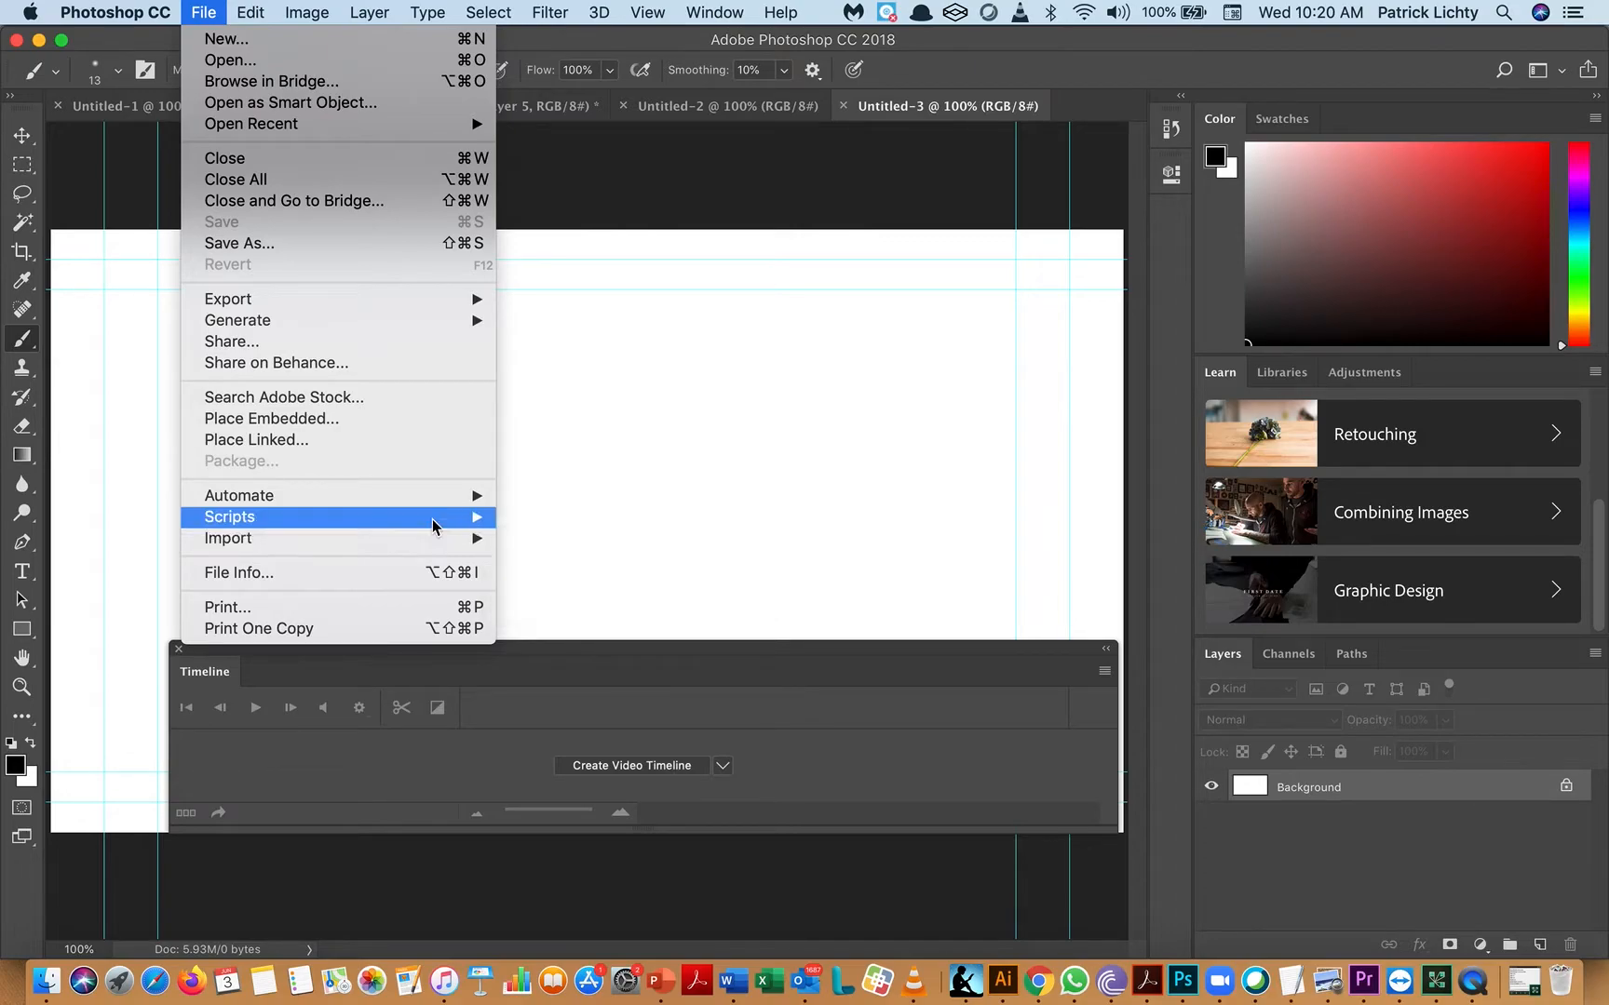
left_click(683, 209)
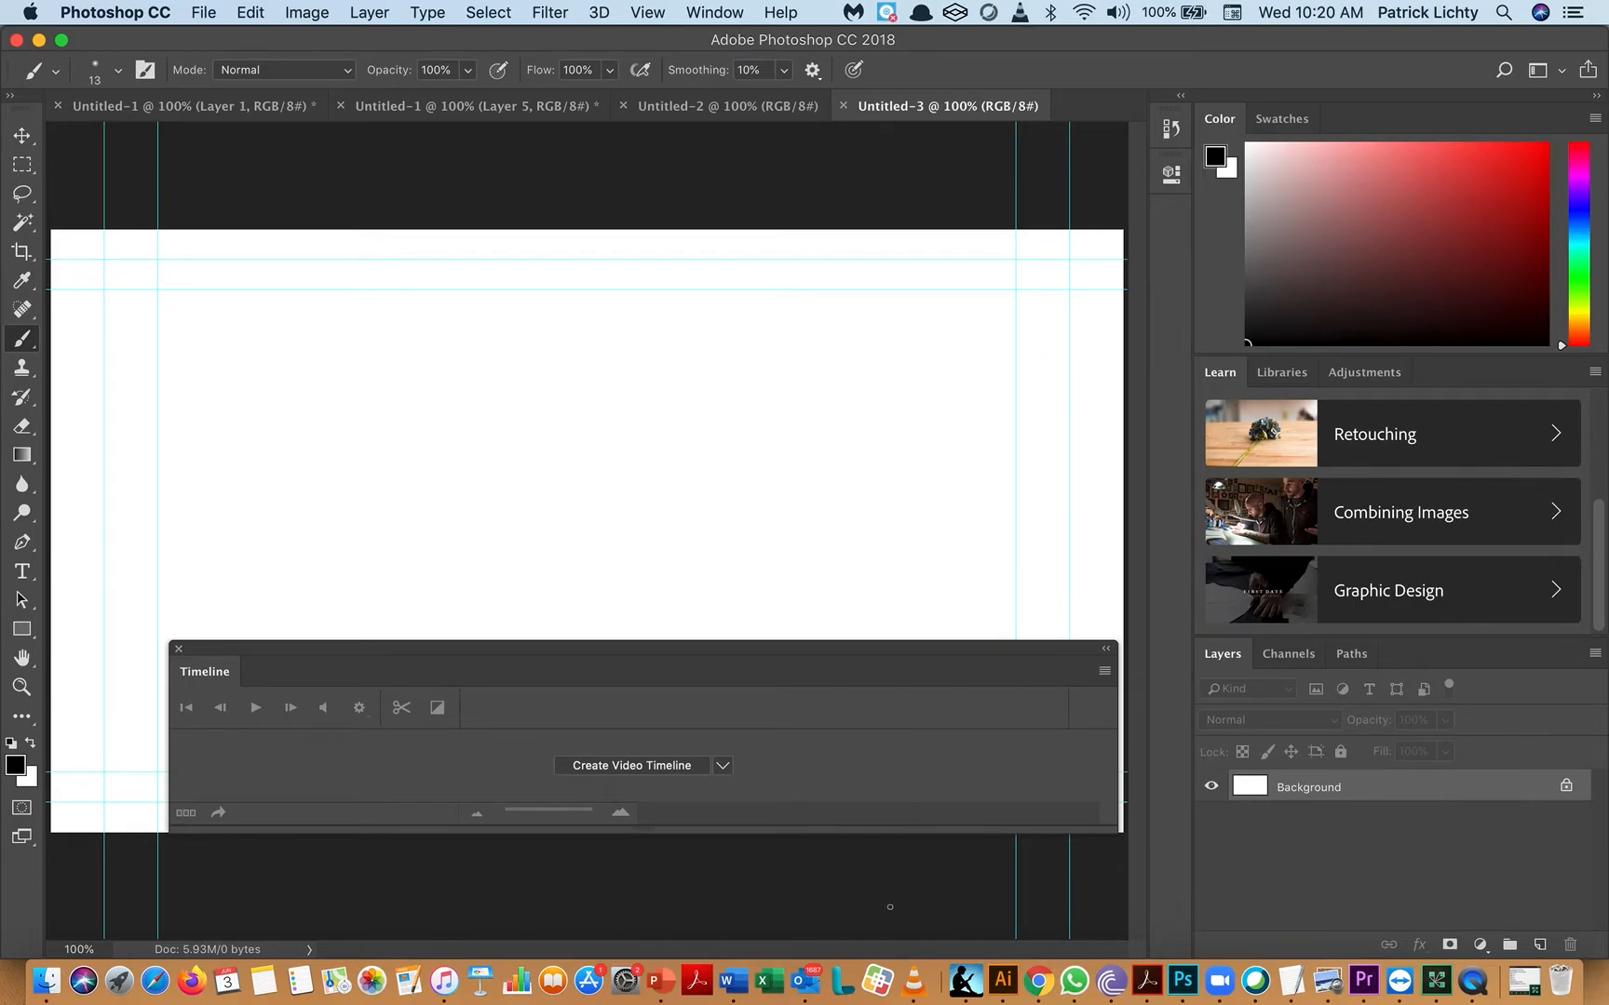
- Switch to Chrome and search Google Images for "dubai sunset"
left_click(1039, 980)
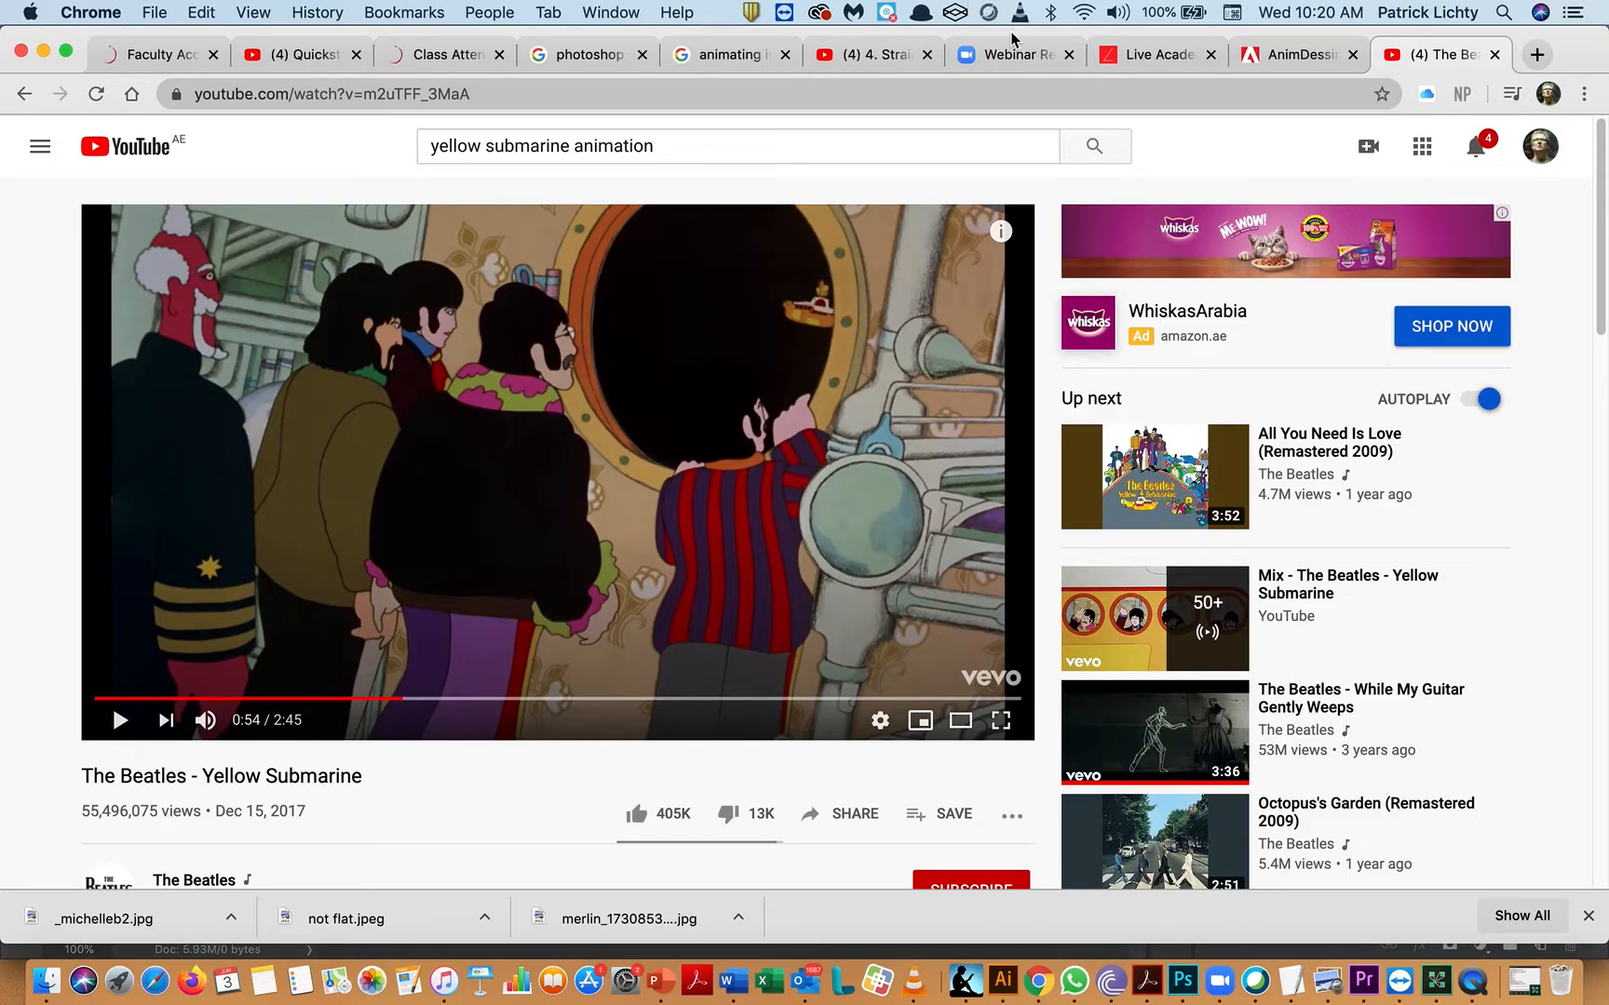
left_click(989, 92)
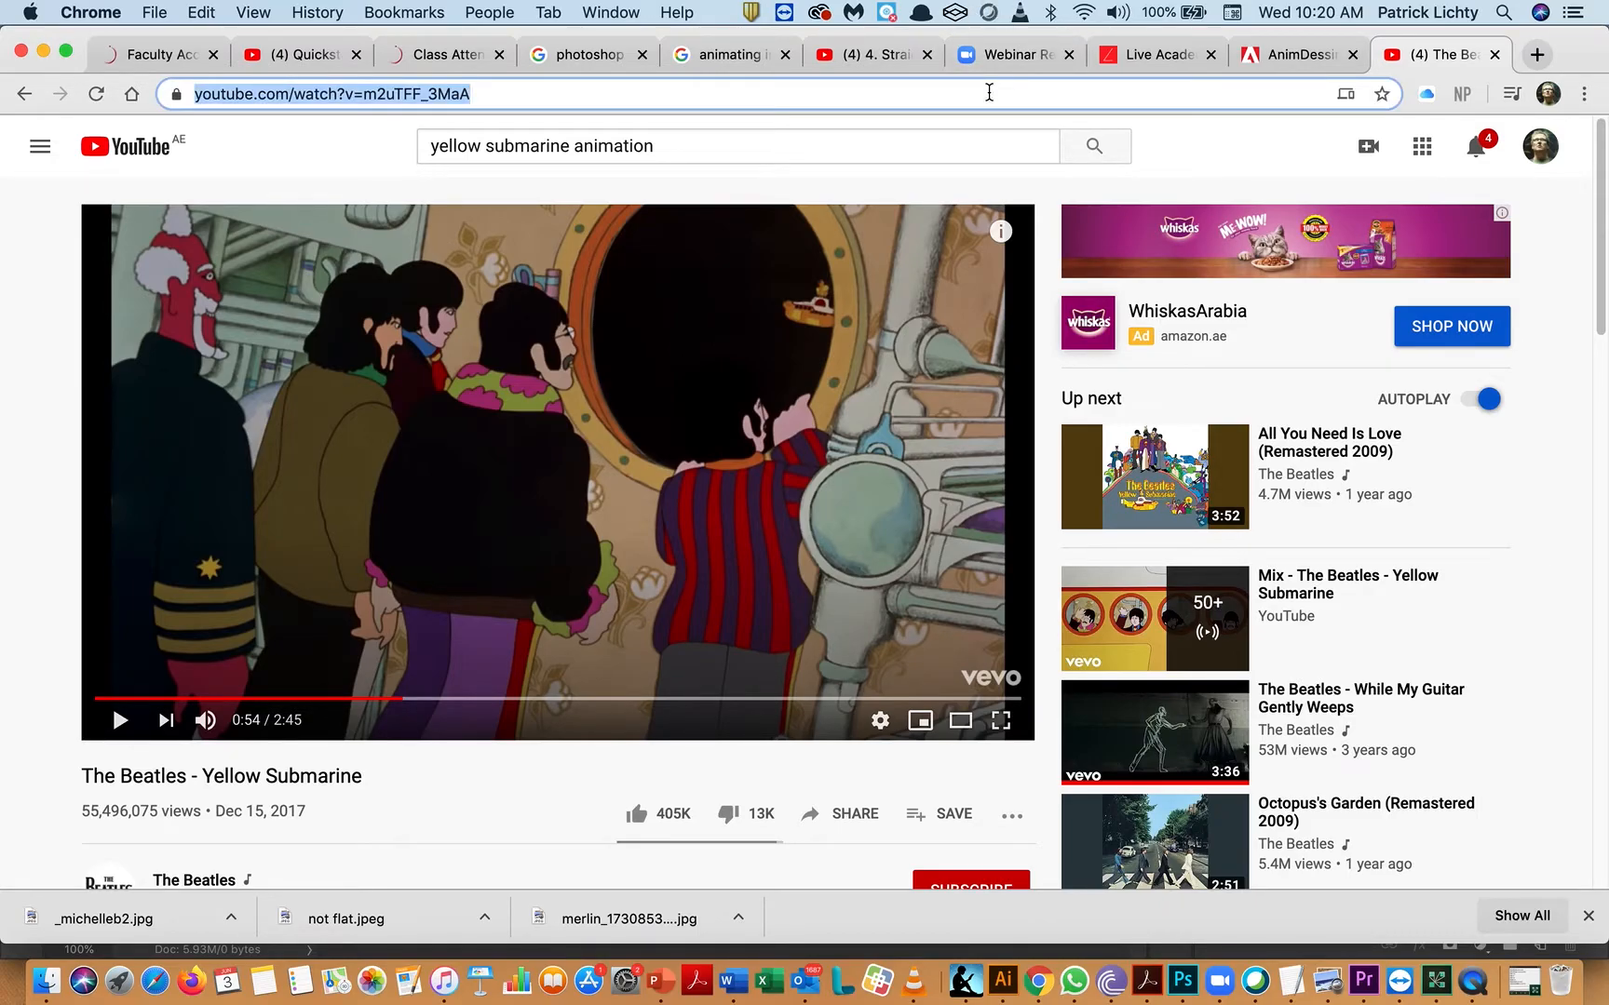
type("du")
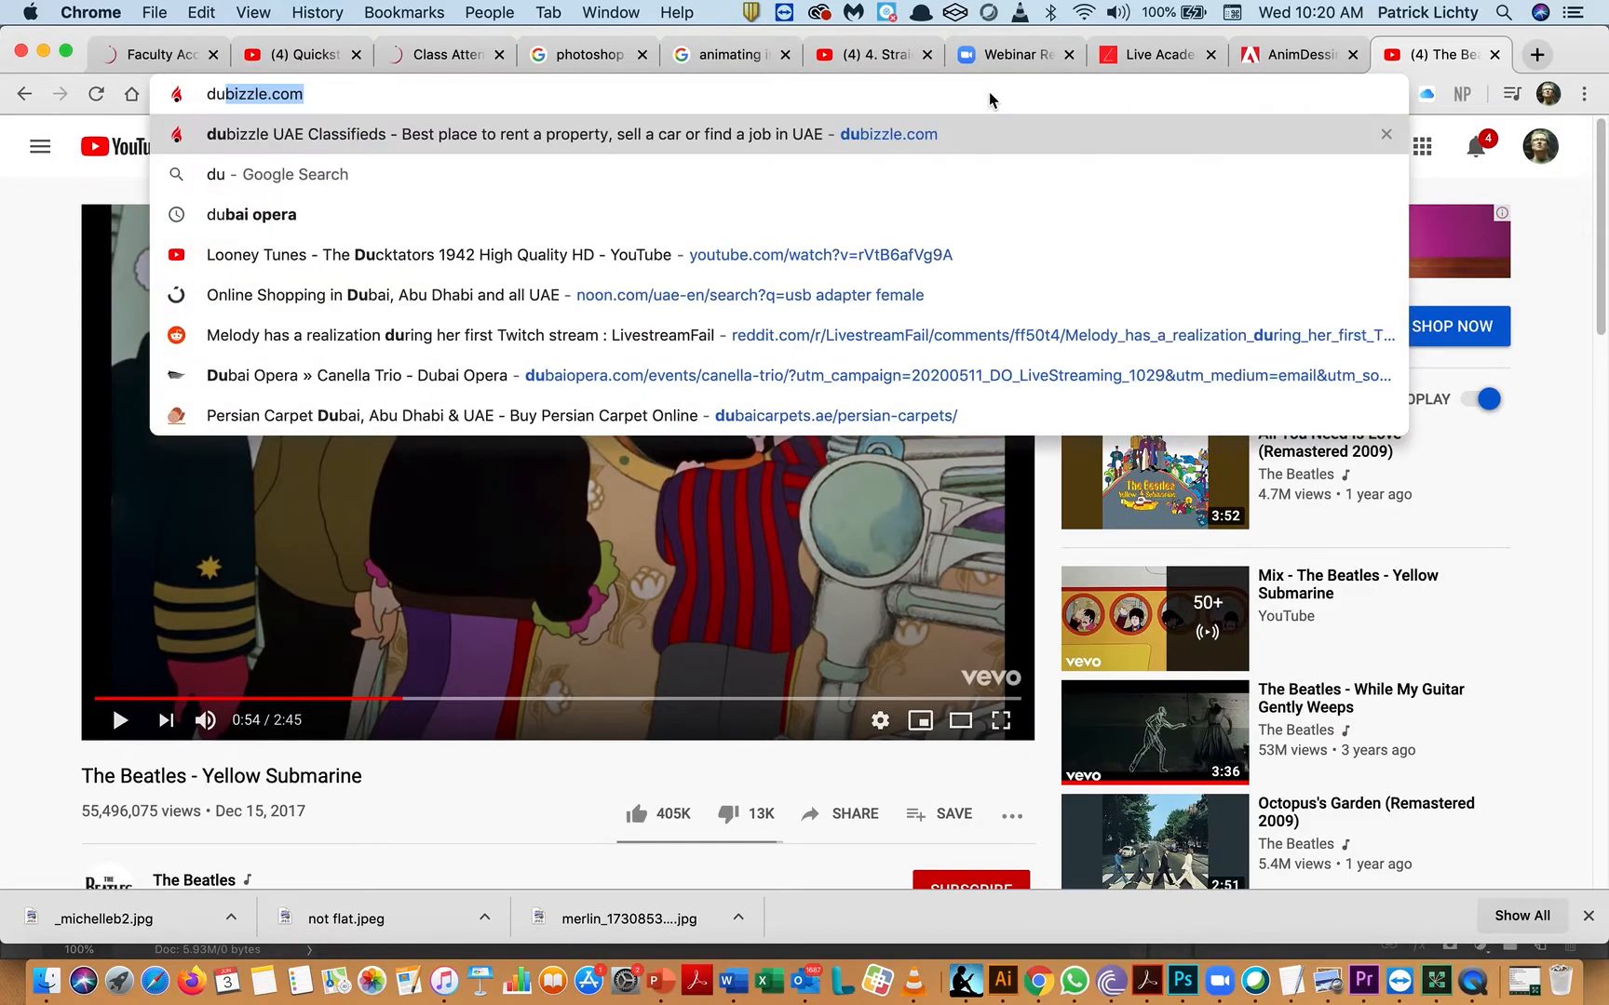
type("bai sunset")
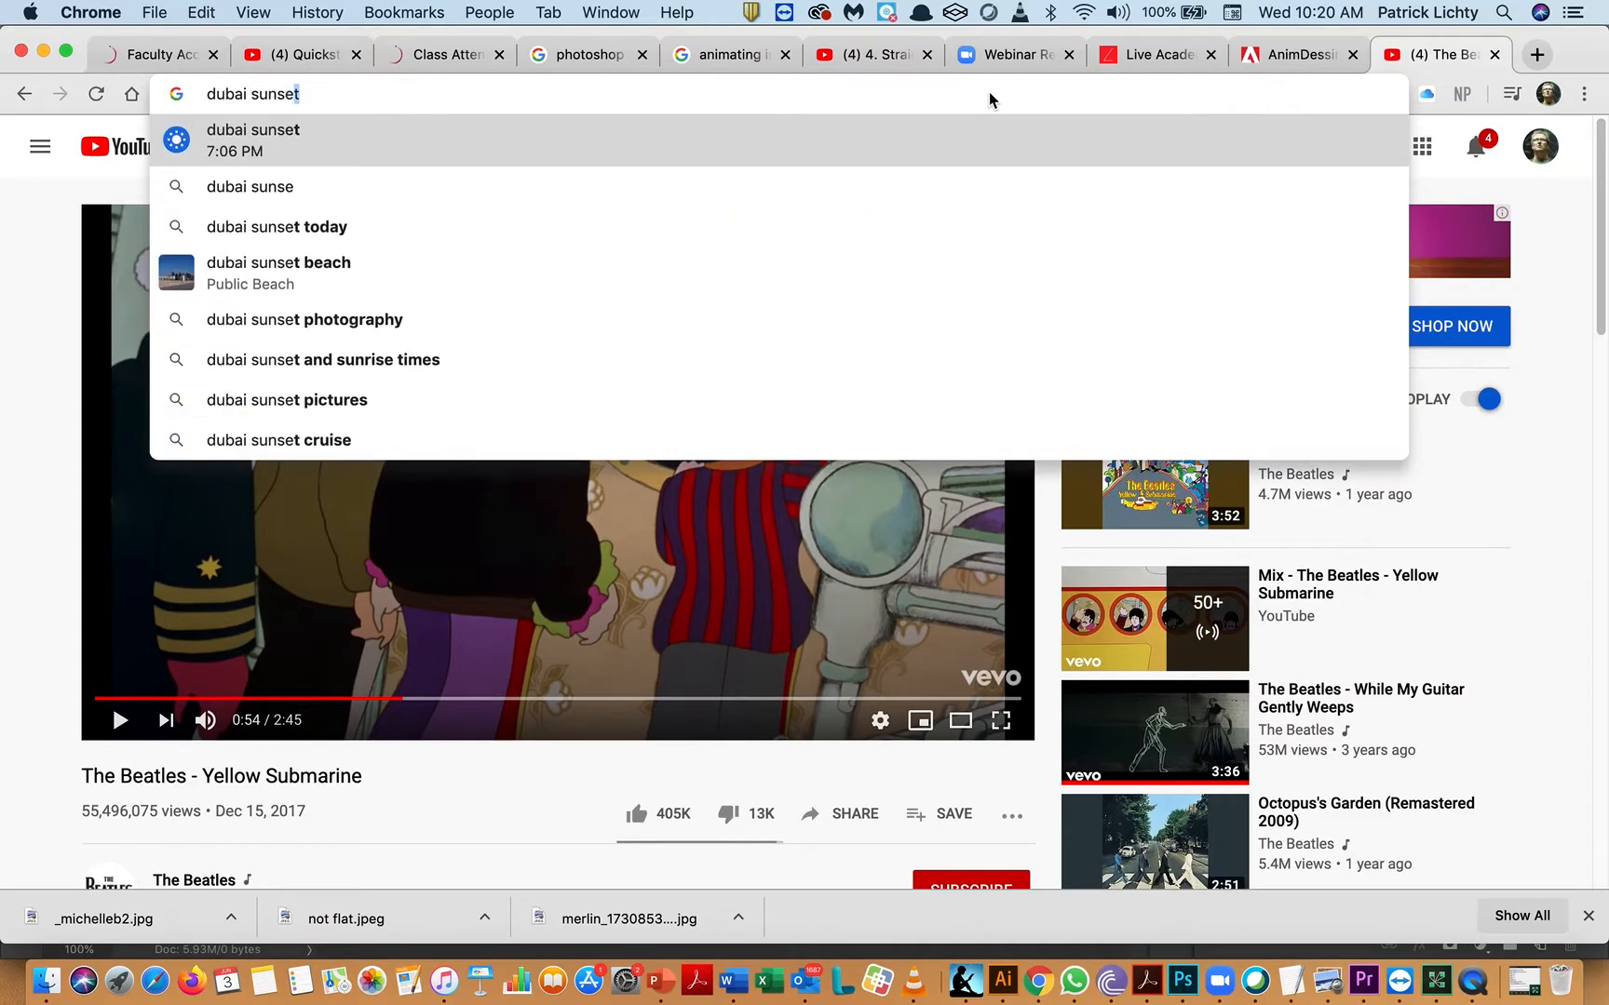
key("Return")
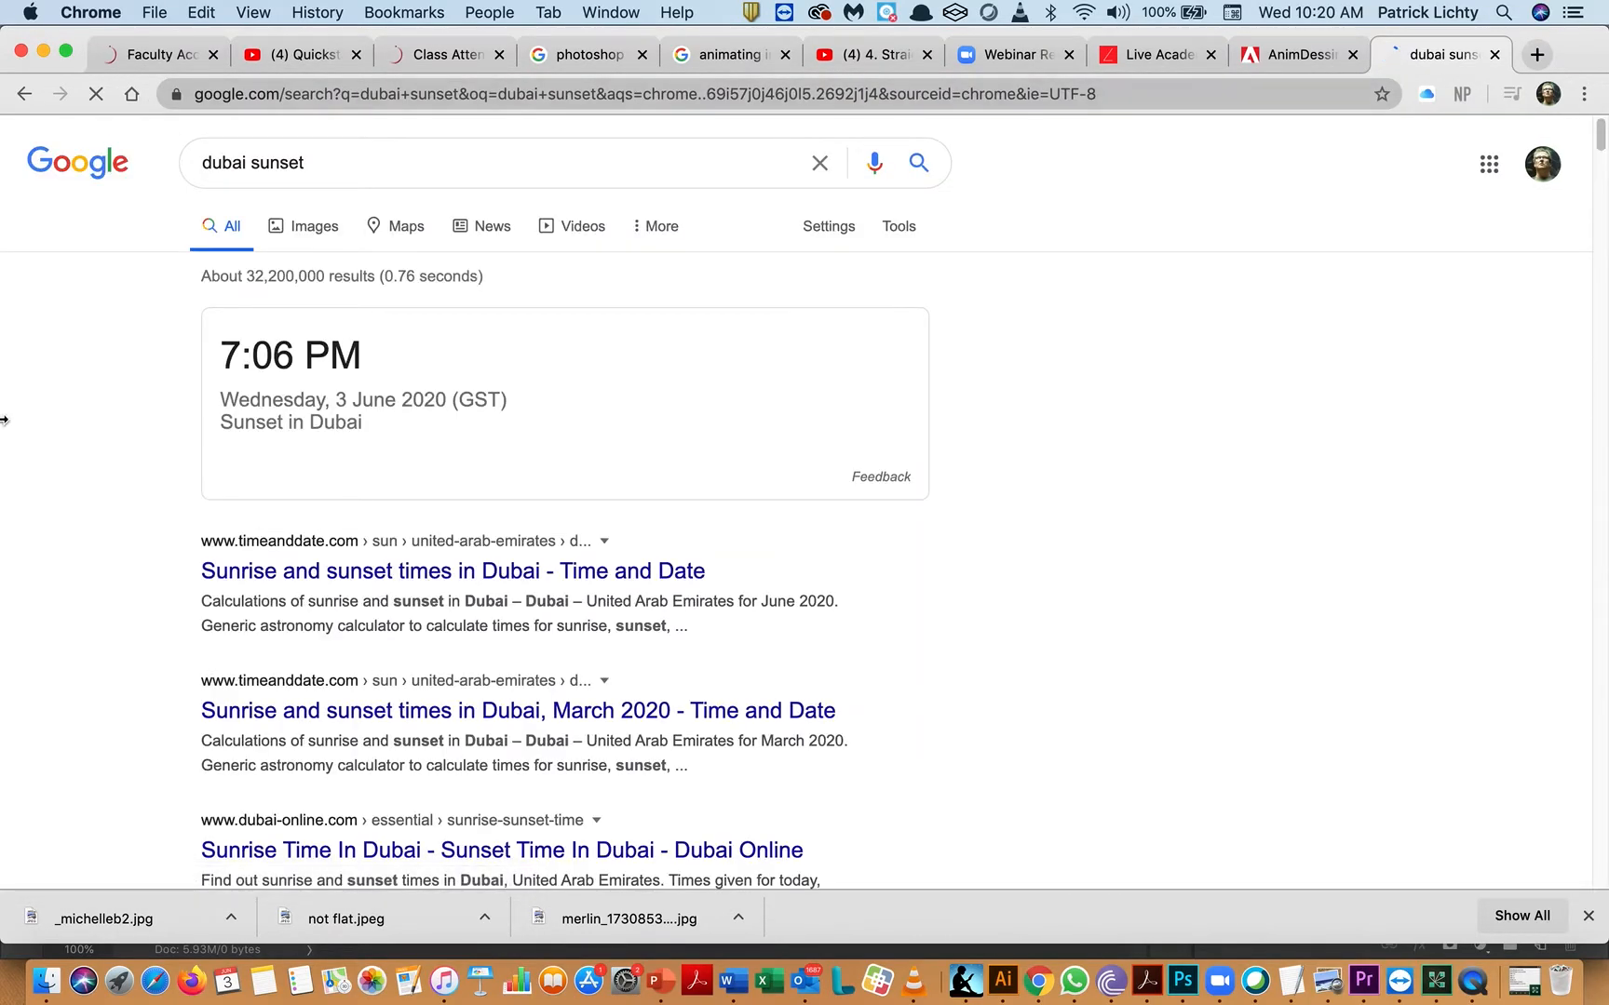
left_click(333, 236)
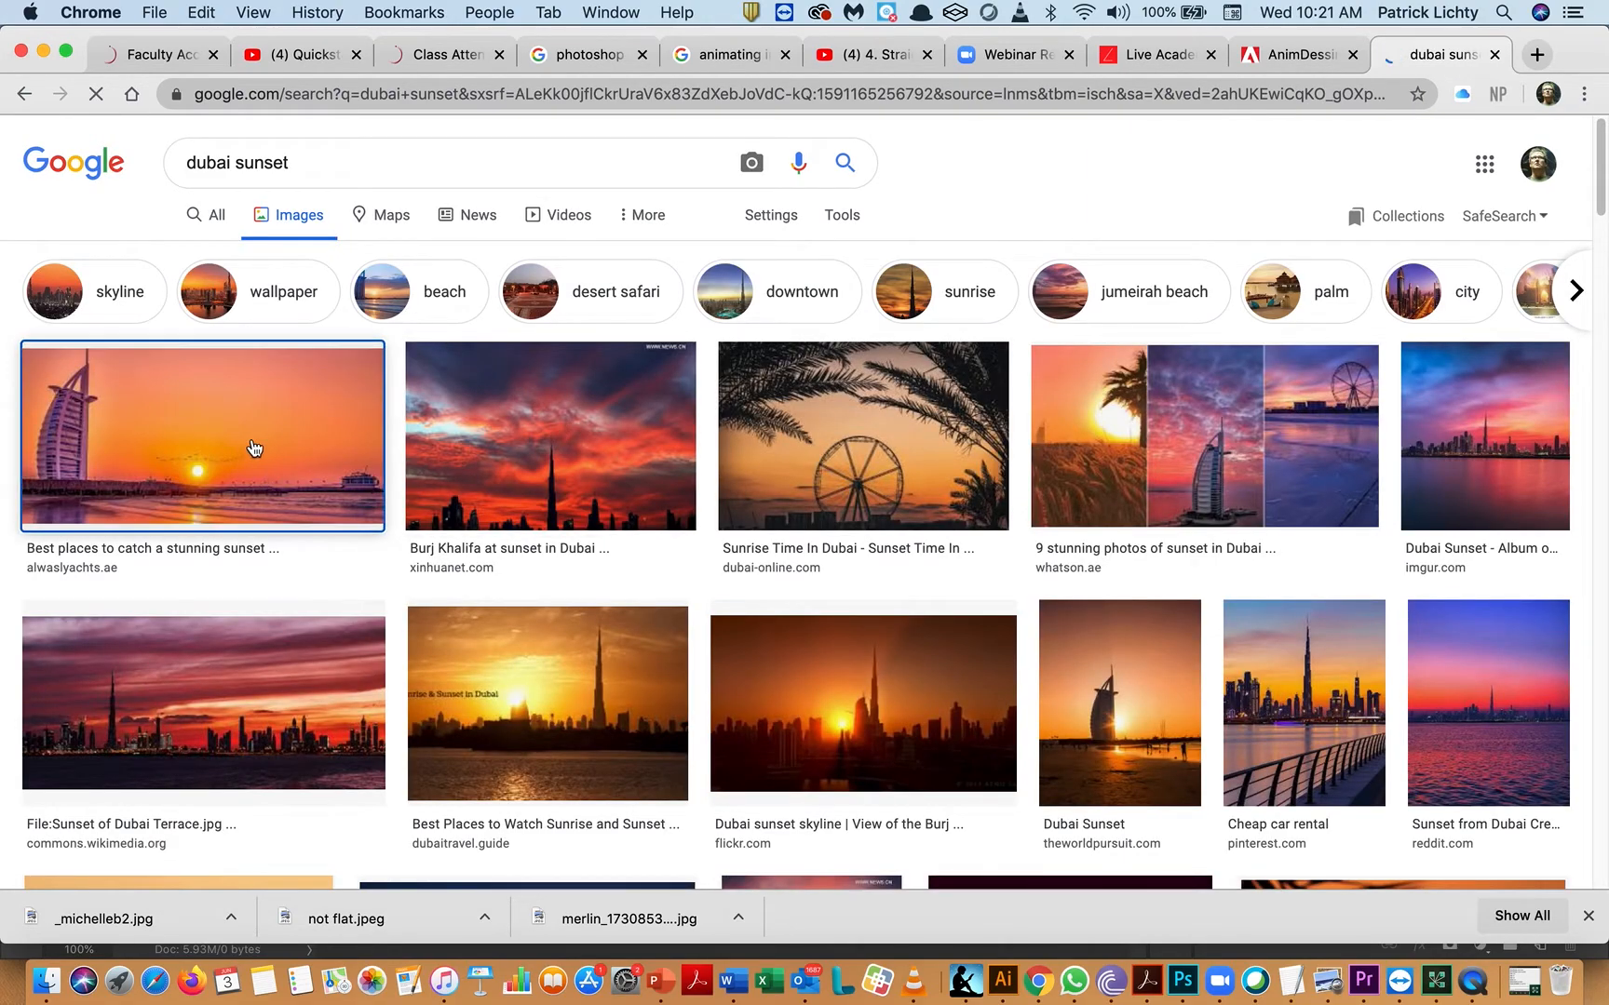
- Open the first image result, the orange sunset beside the sail-shaped tower, and copy the image
left_click(252, 449)
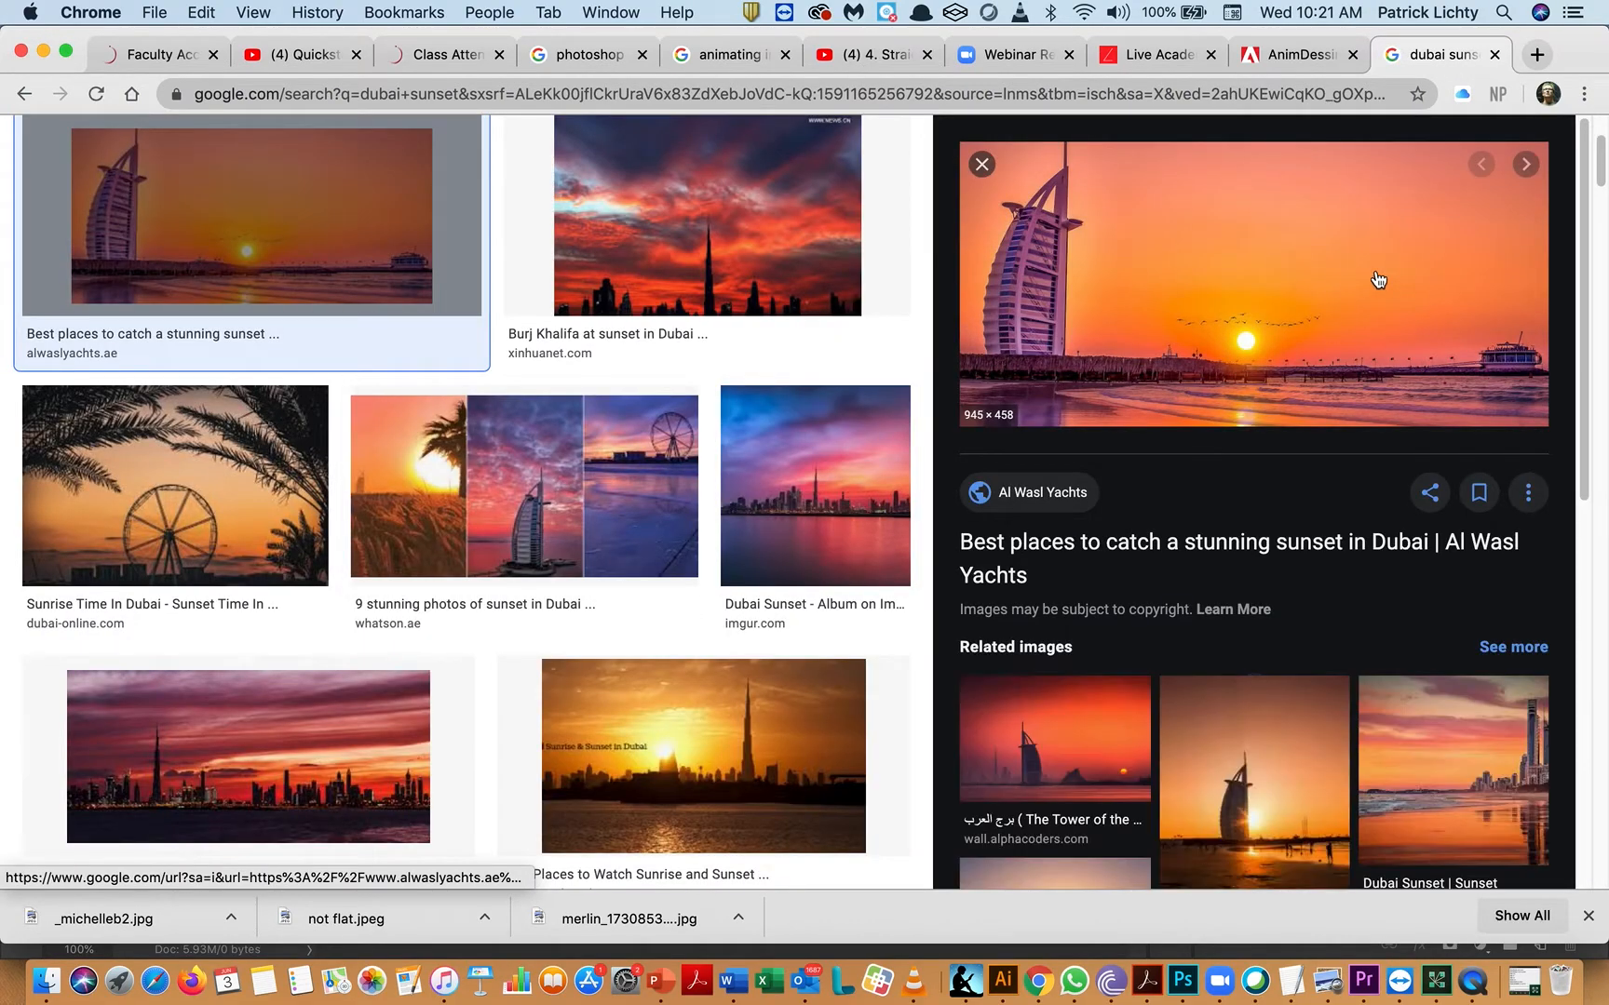
left_click(1218, 279)
right_click(1219, 274)
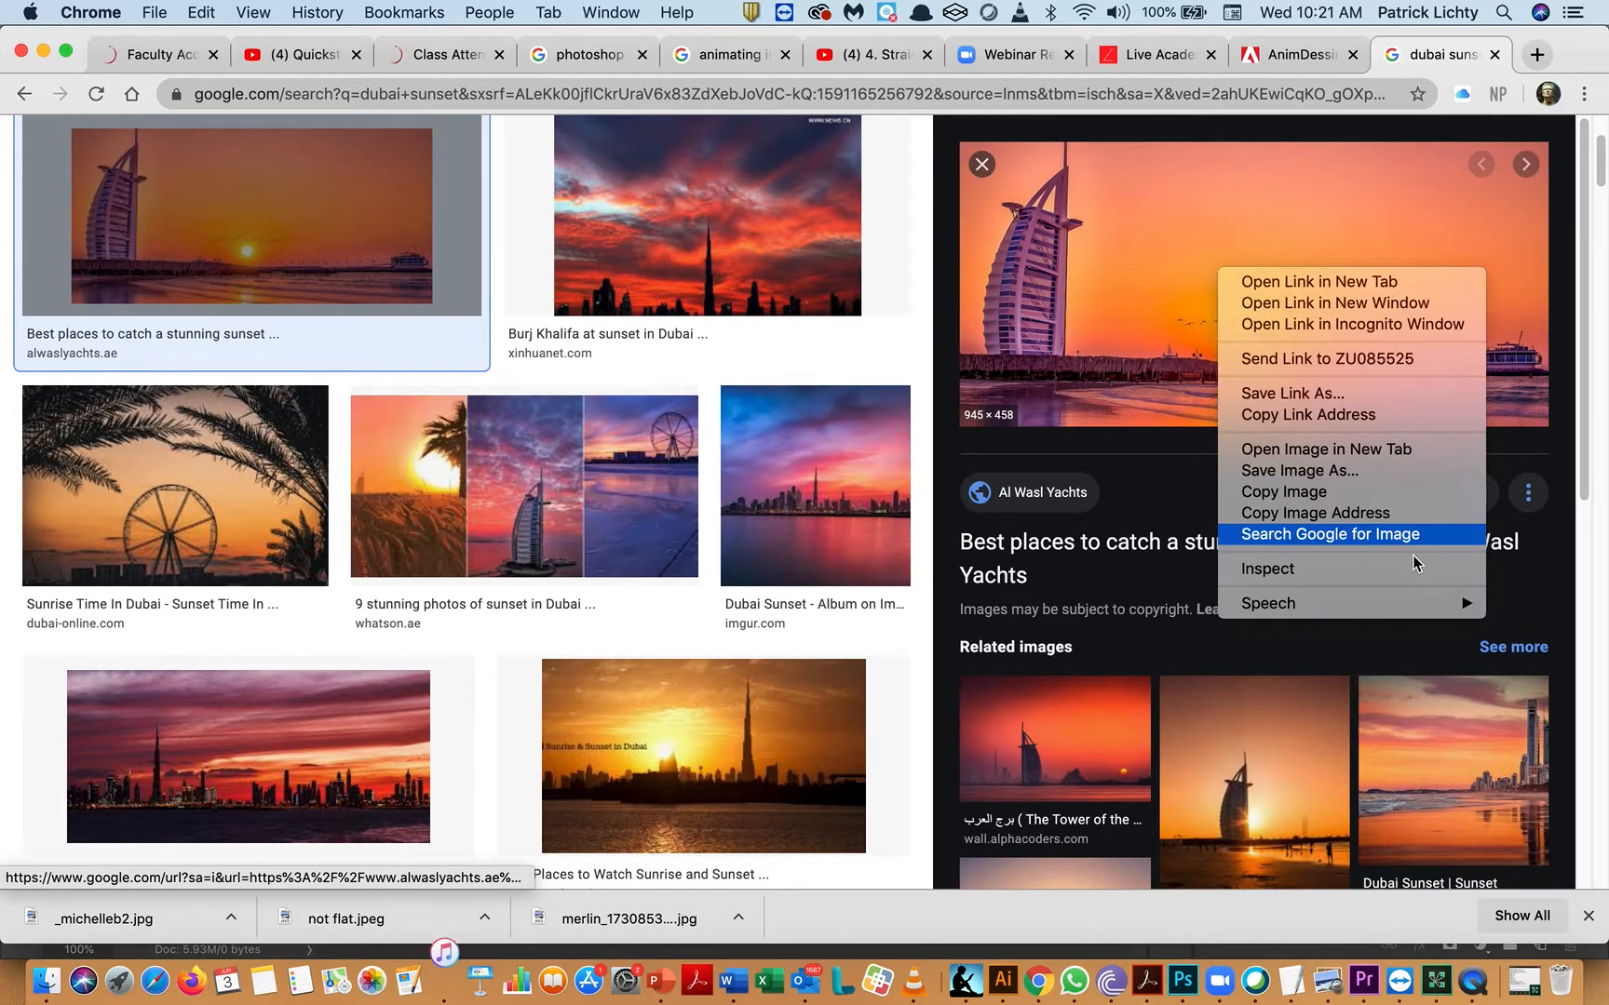
left_click(1283, 492)
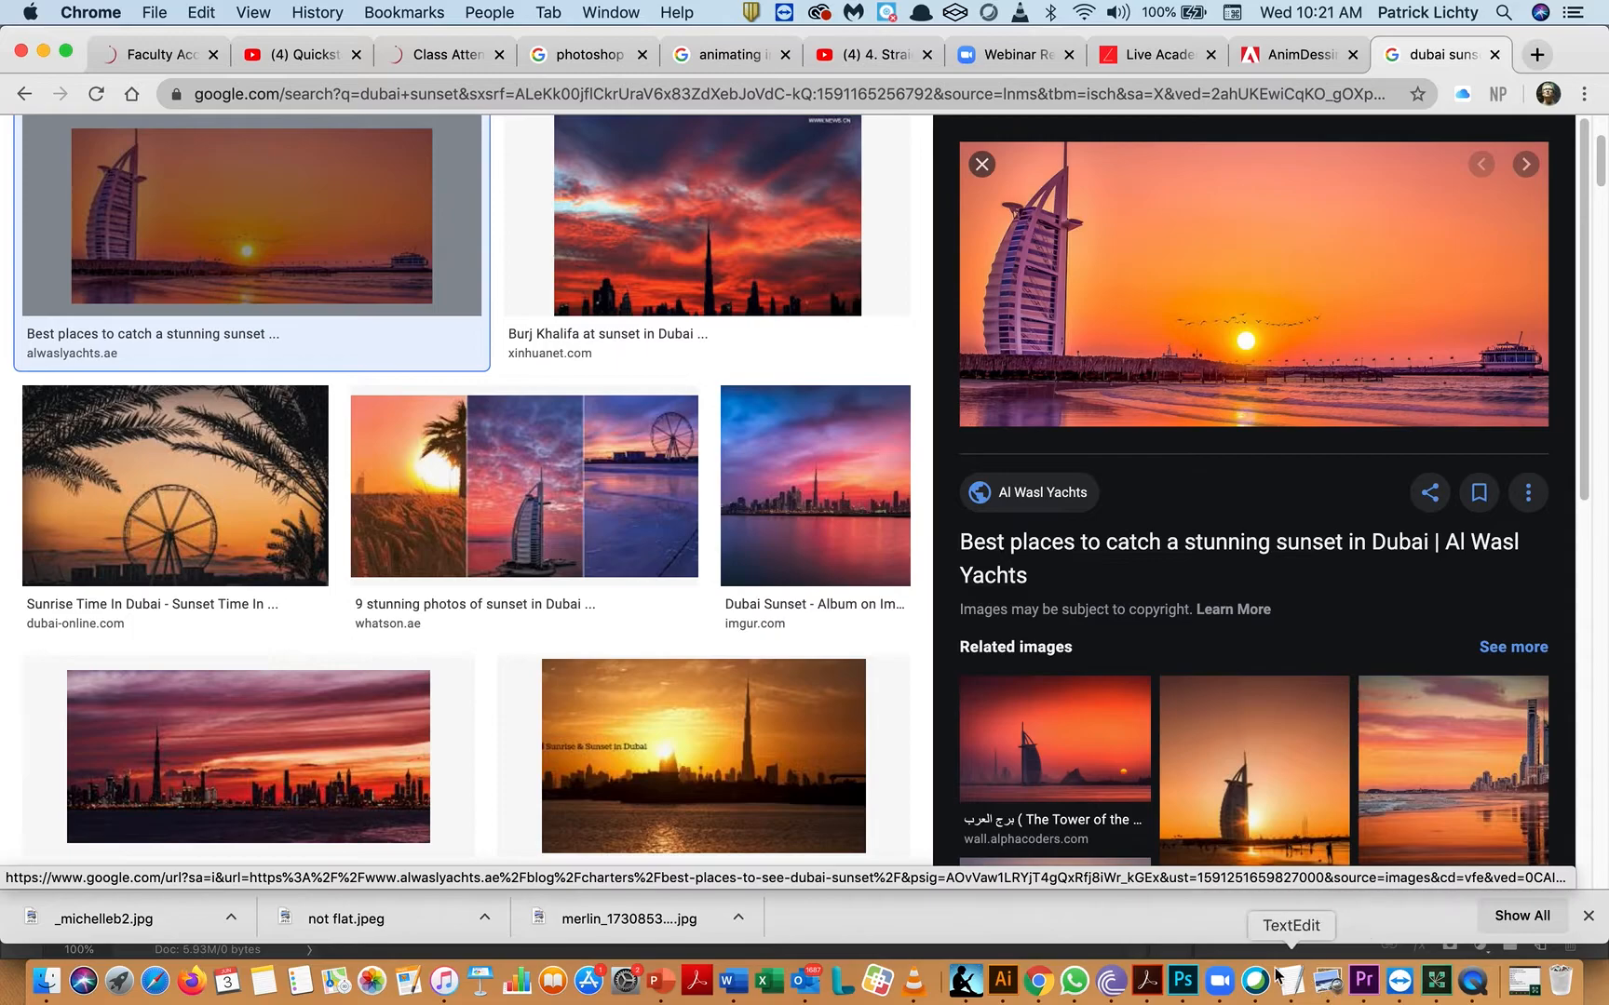
- Switch back to Photoshop and paste the copied sunset image into Untitled-3, with the Timeline panel moved down clear of the canvas centre
left_click(1171, 981)
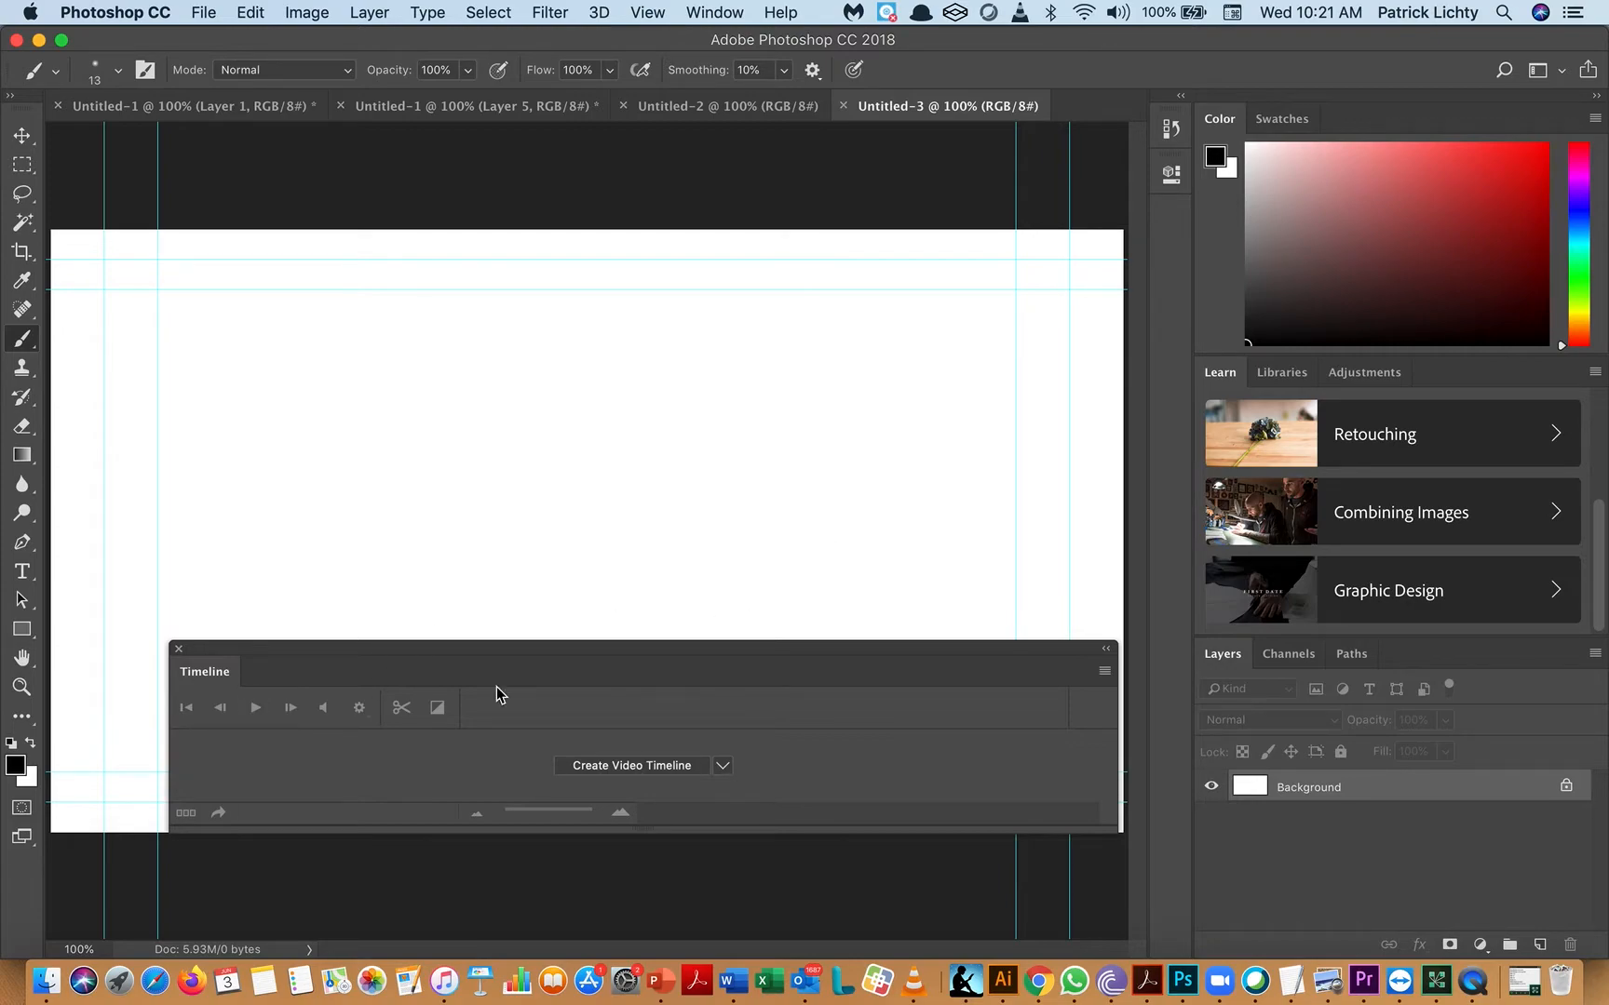
left_click_drag(707, 656, 676, 807)
left_click(679, 592)
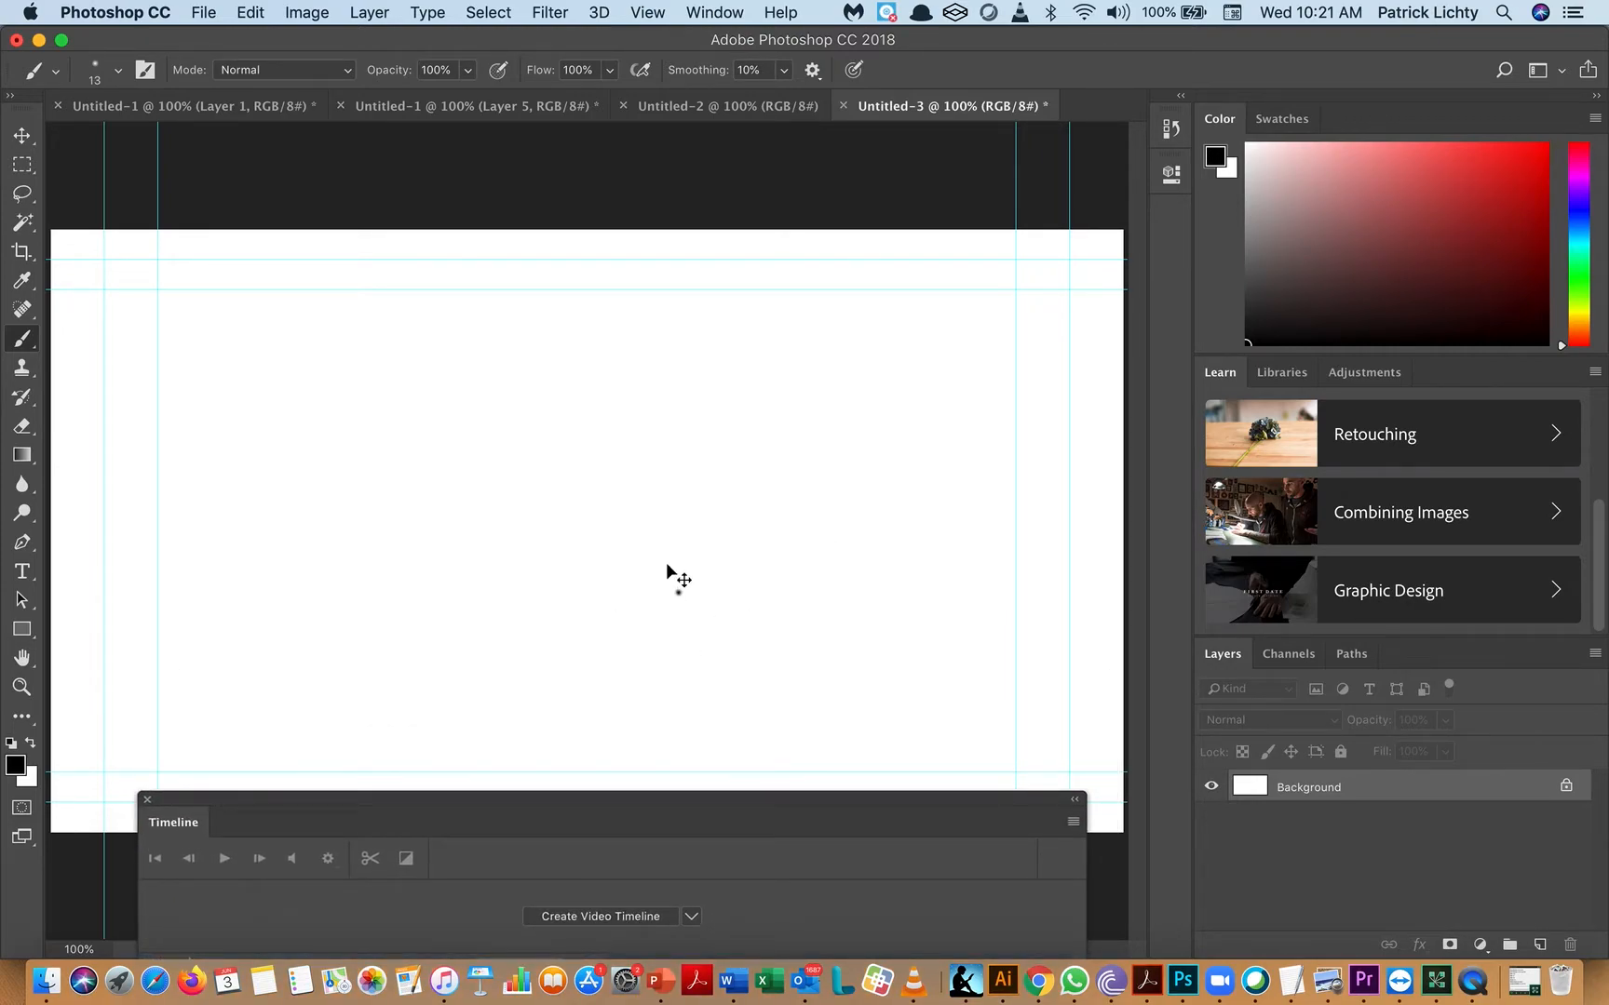
key("super+v")
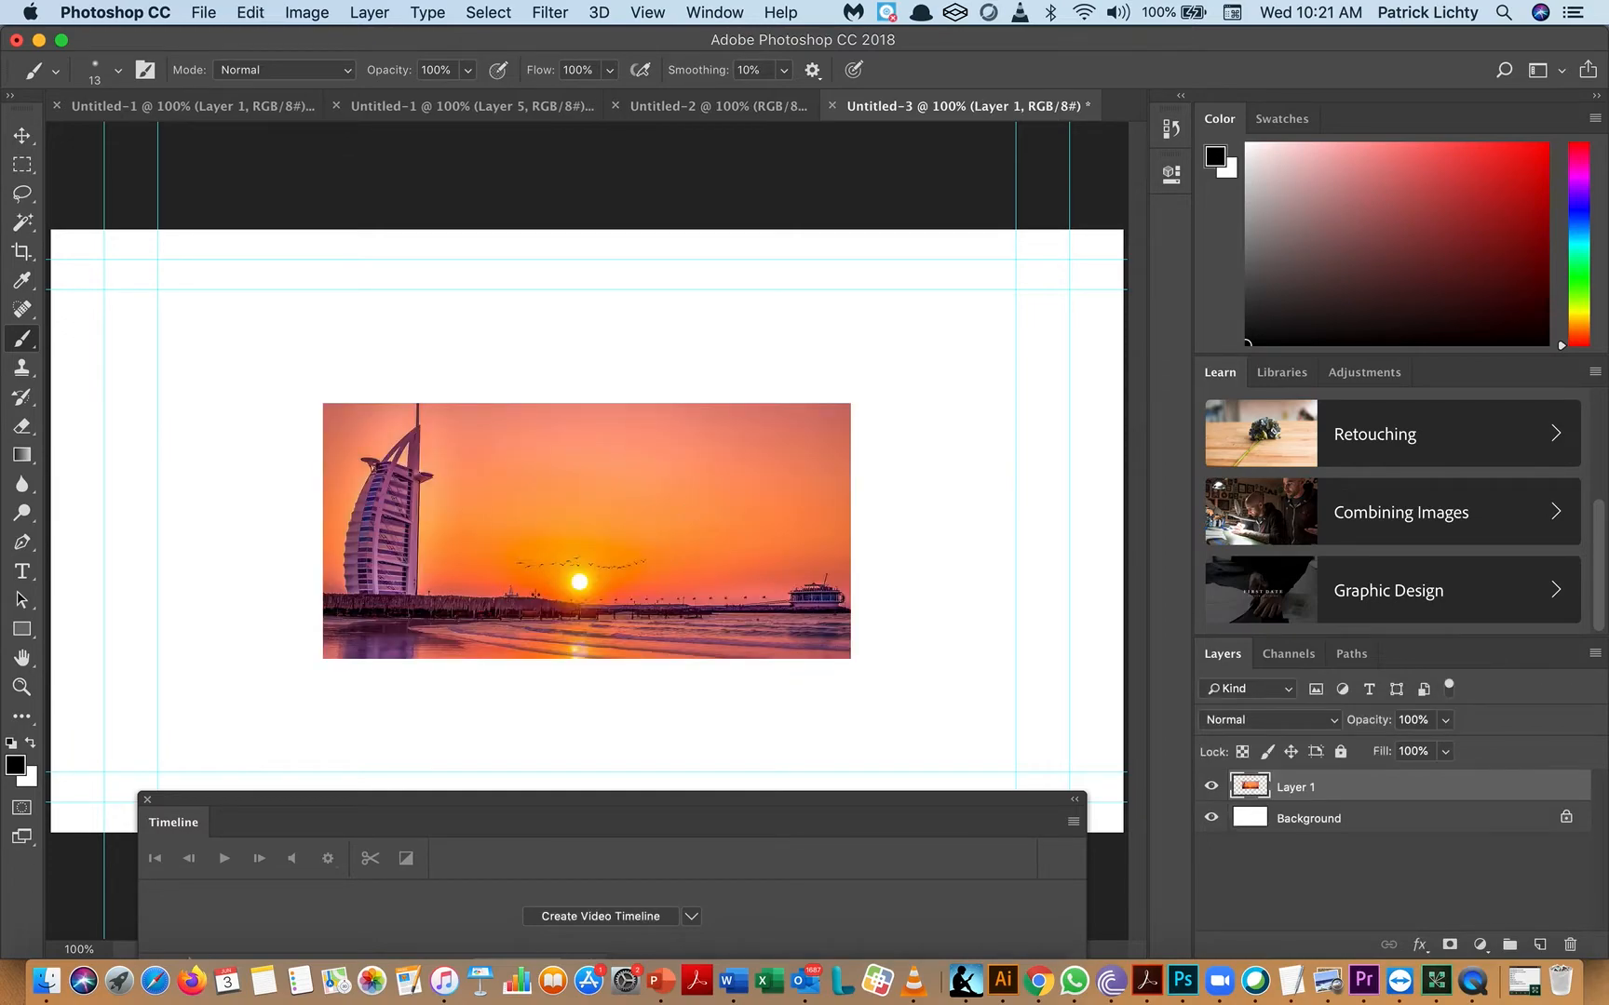
- Move the pasted sunset image into the upper-left corner of the canvas, leaving no brush stroke on it
mouse_move(617, 590)
left_mouse_down()
mouse_move(514, 485)
mouse_move(351, 457)
left_mouse_up()
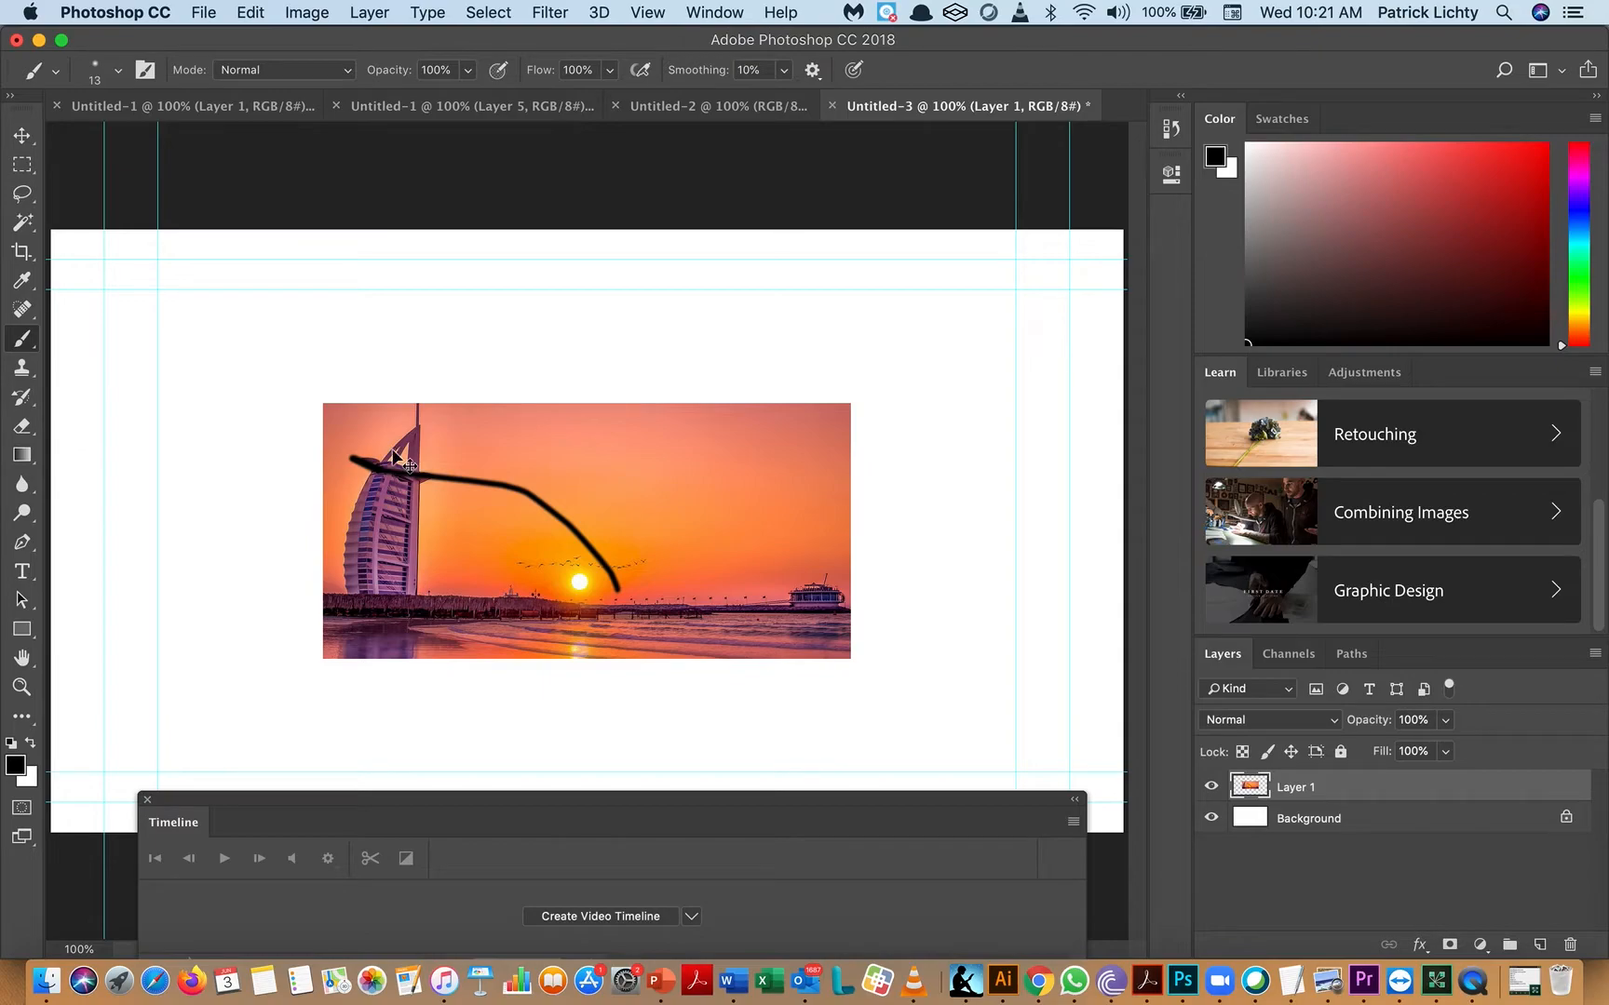
key("super+z")
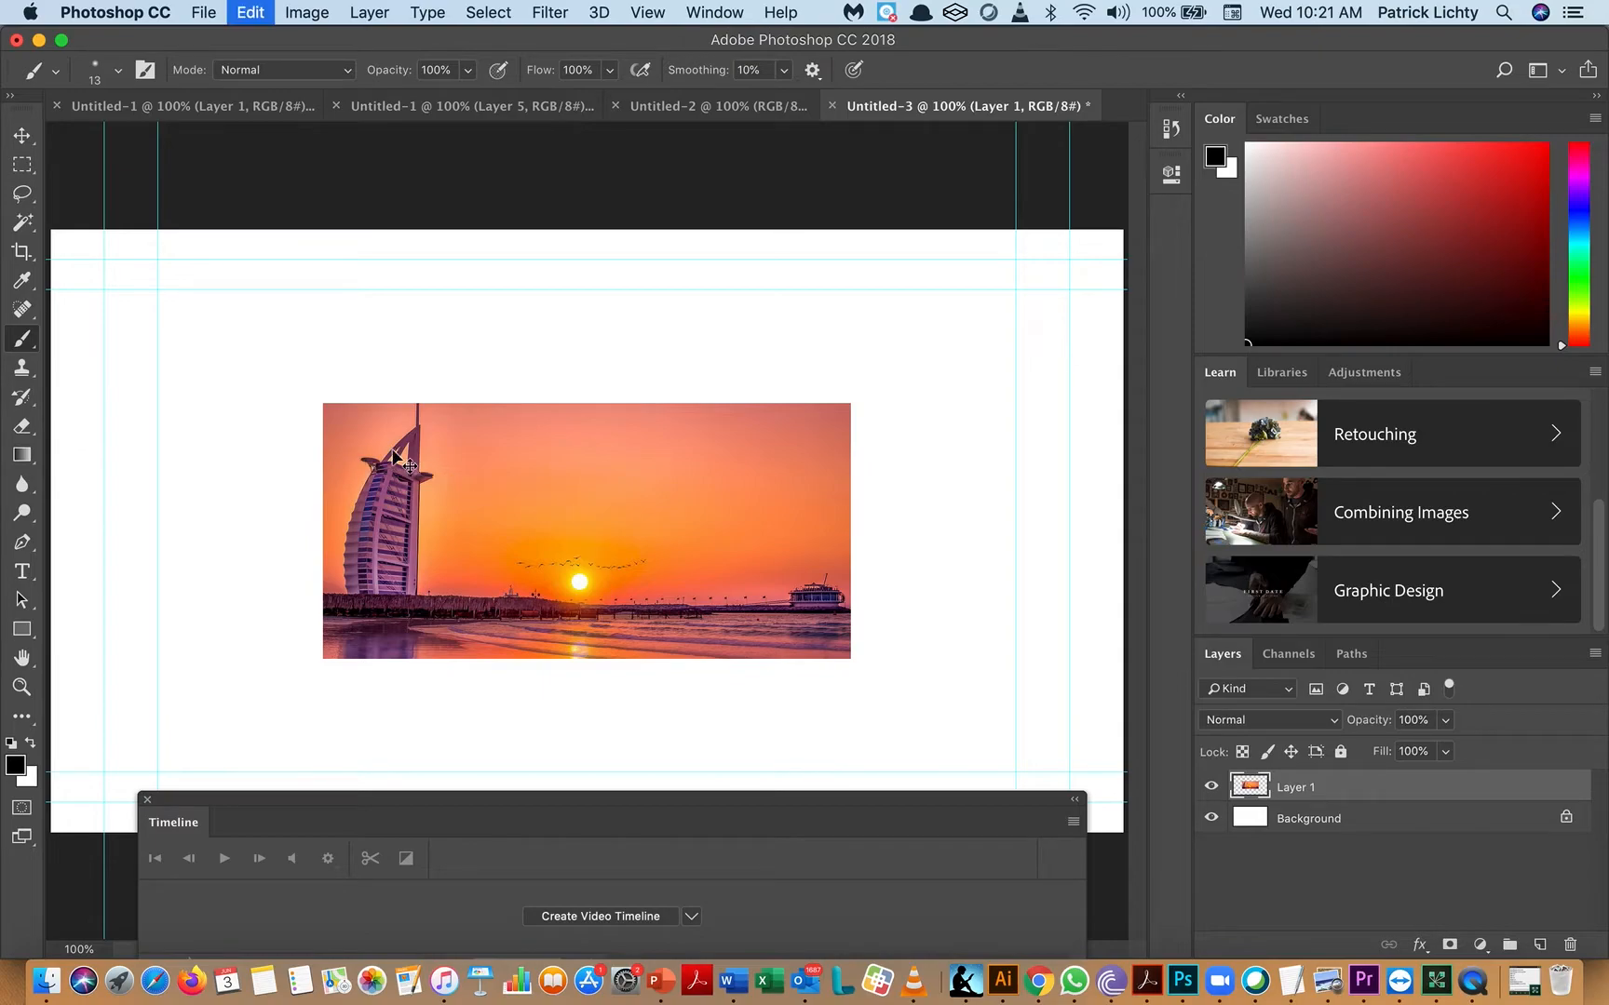
left_click(19, 132)
left_click_drag(581, 496, 313, 323)
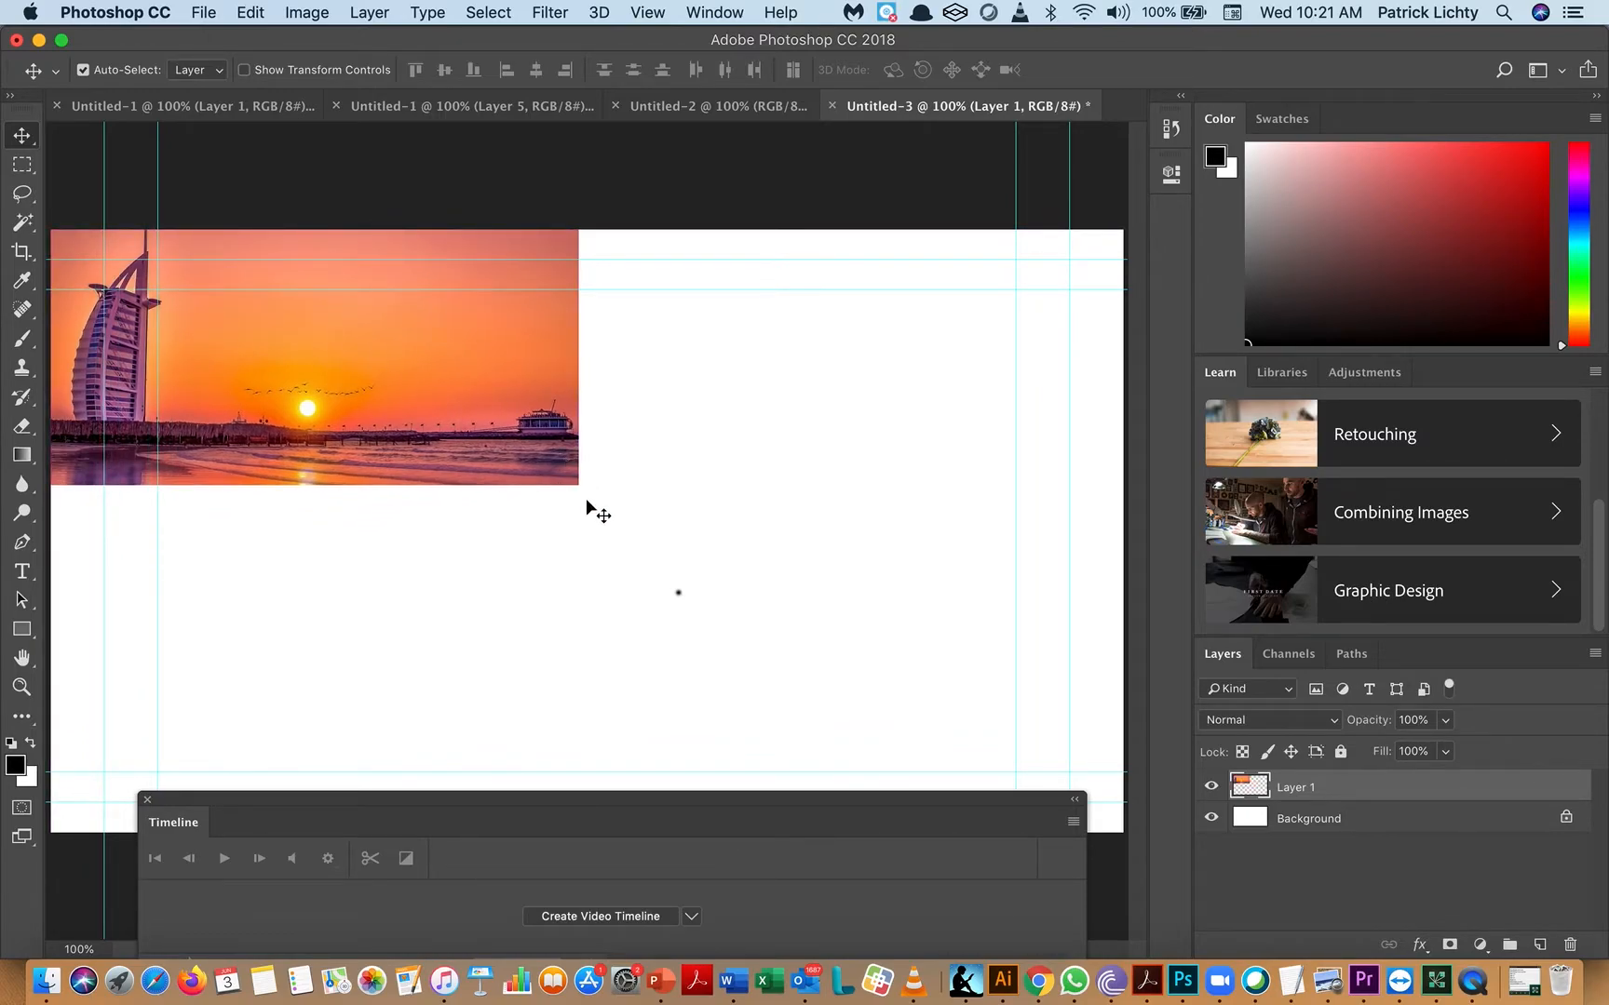
- Free-transform the sunset image to fill the whole canvas, scaling it to about 203% width and 236% height
left_click(296, 13)
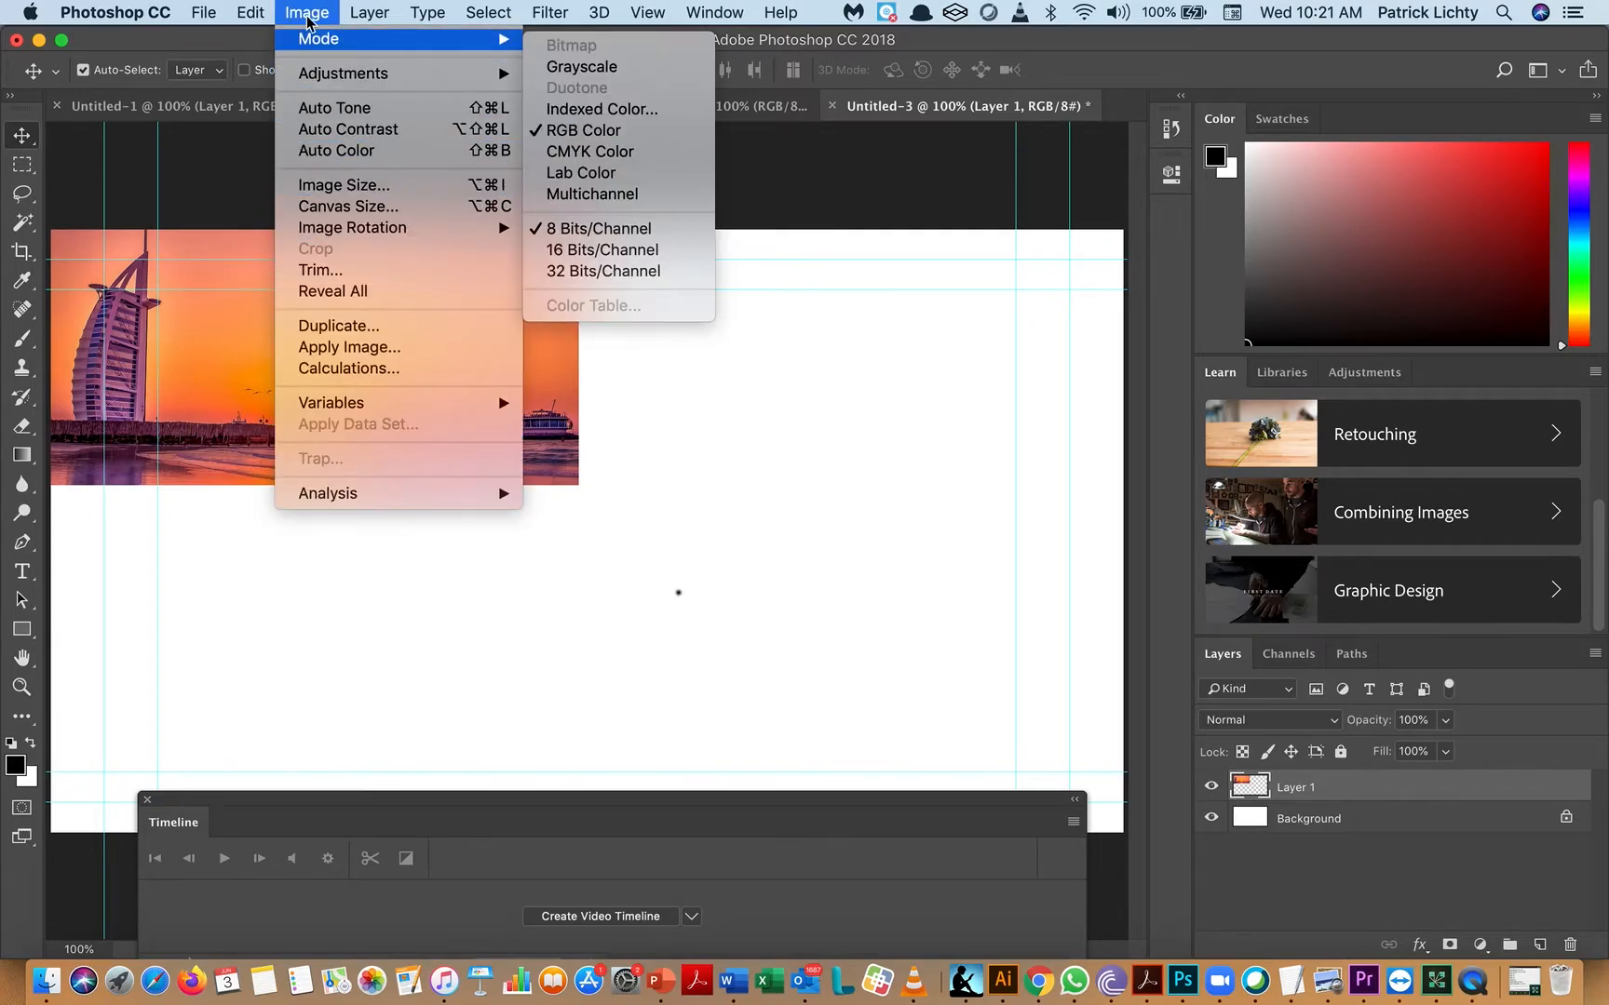
mouse_move(252, 13)
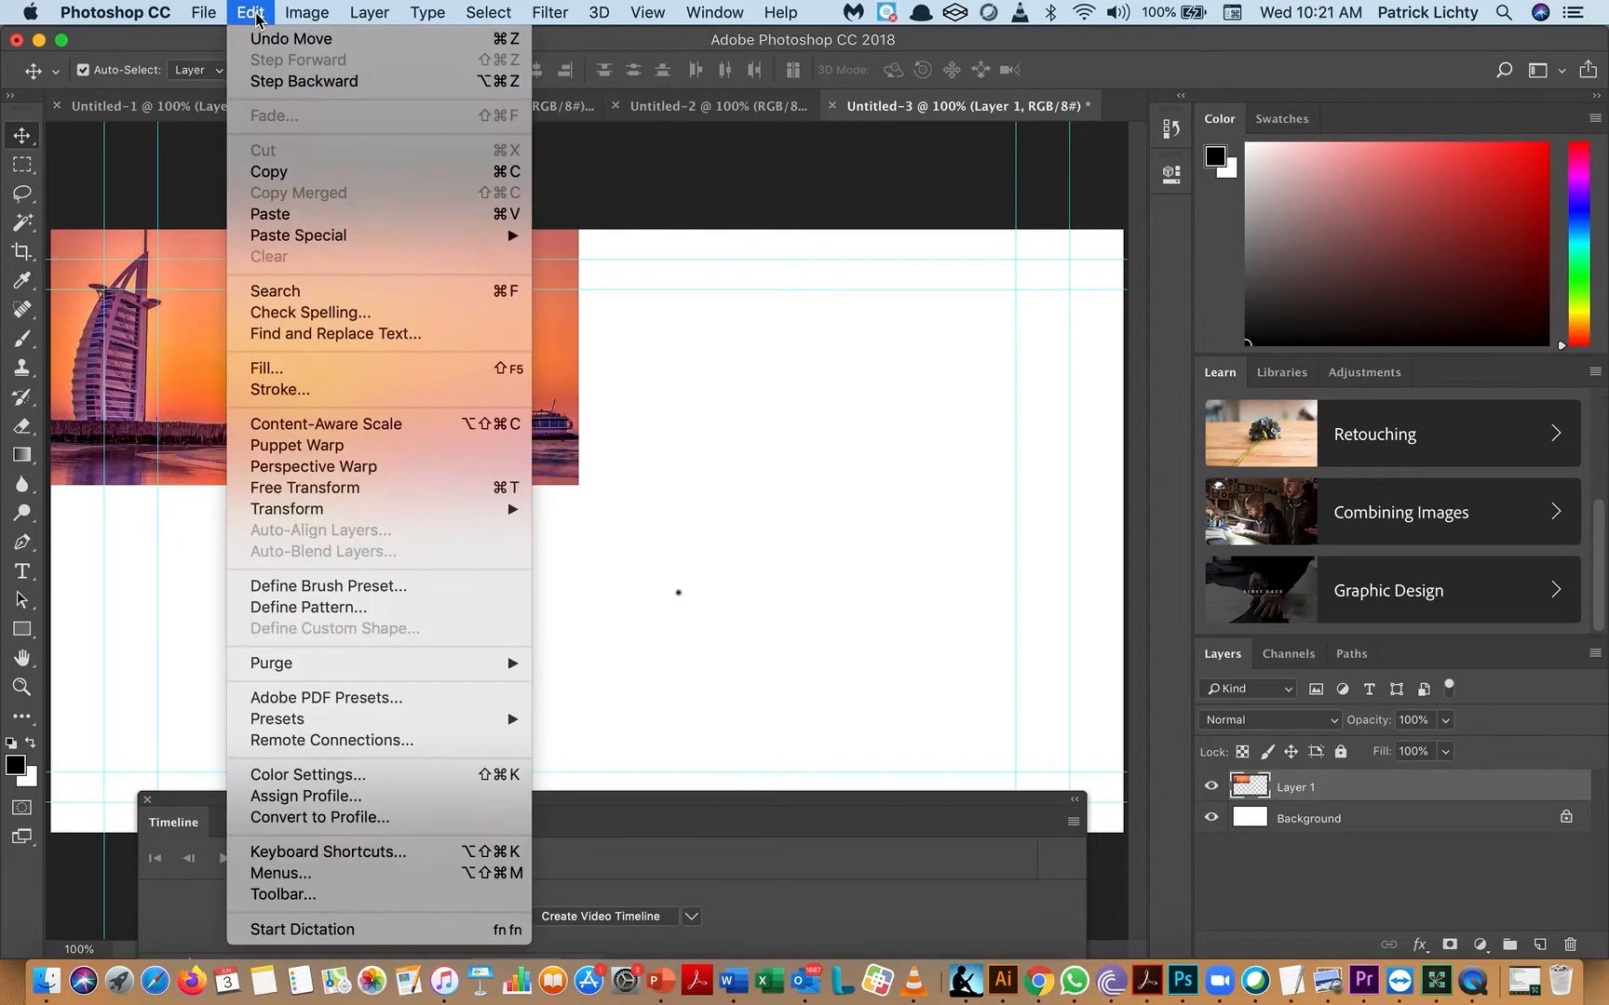
left_click(410, 489)
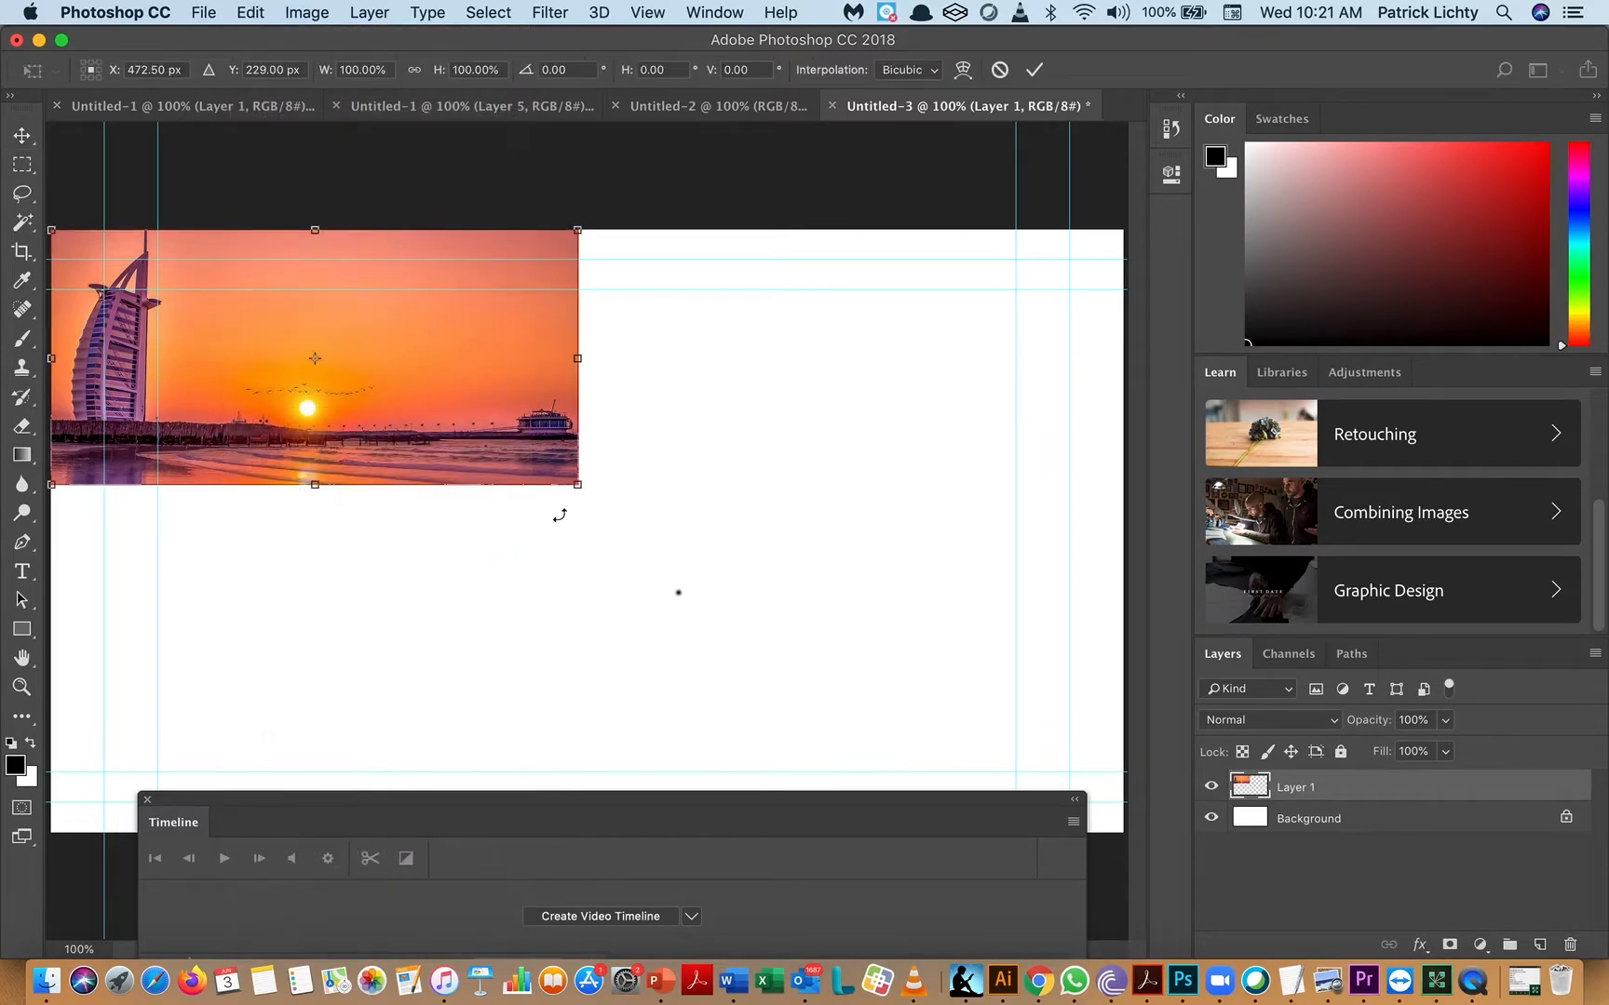
left_click_drag(609, 527, 1123, 824)
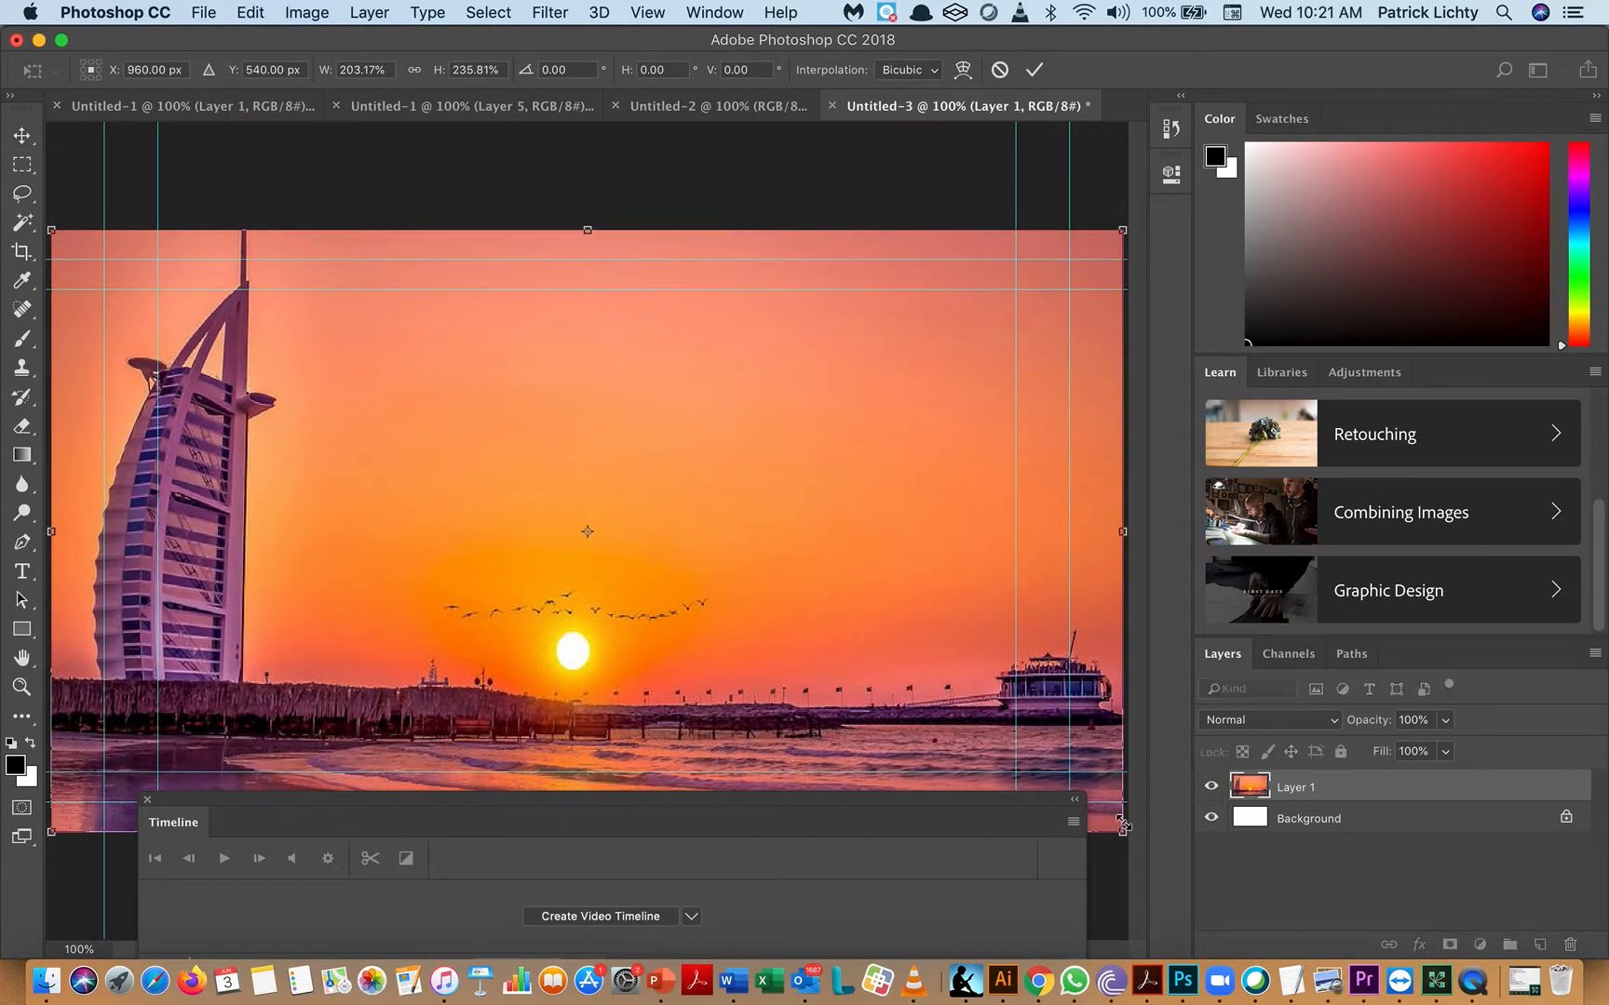
key("Return")
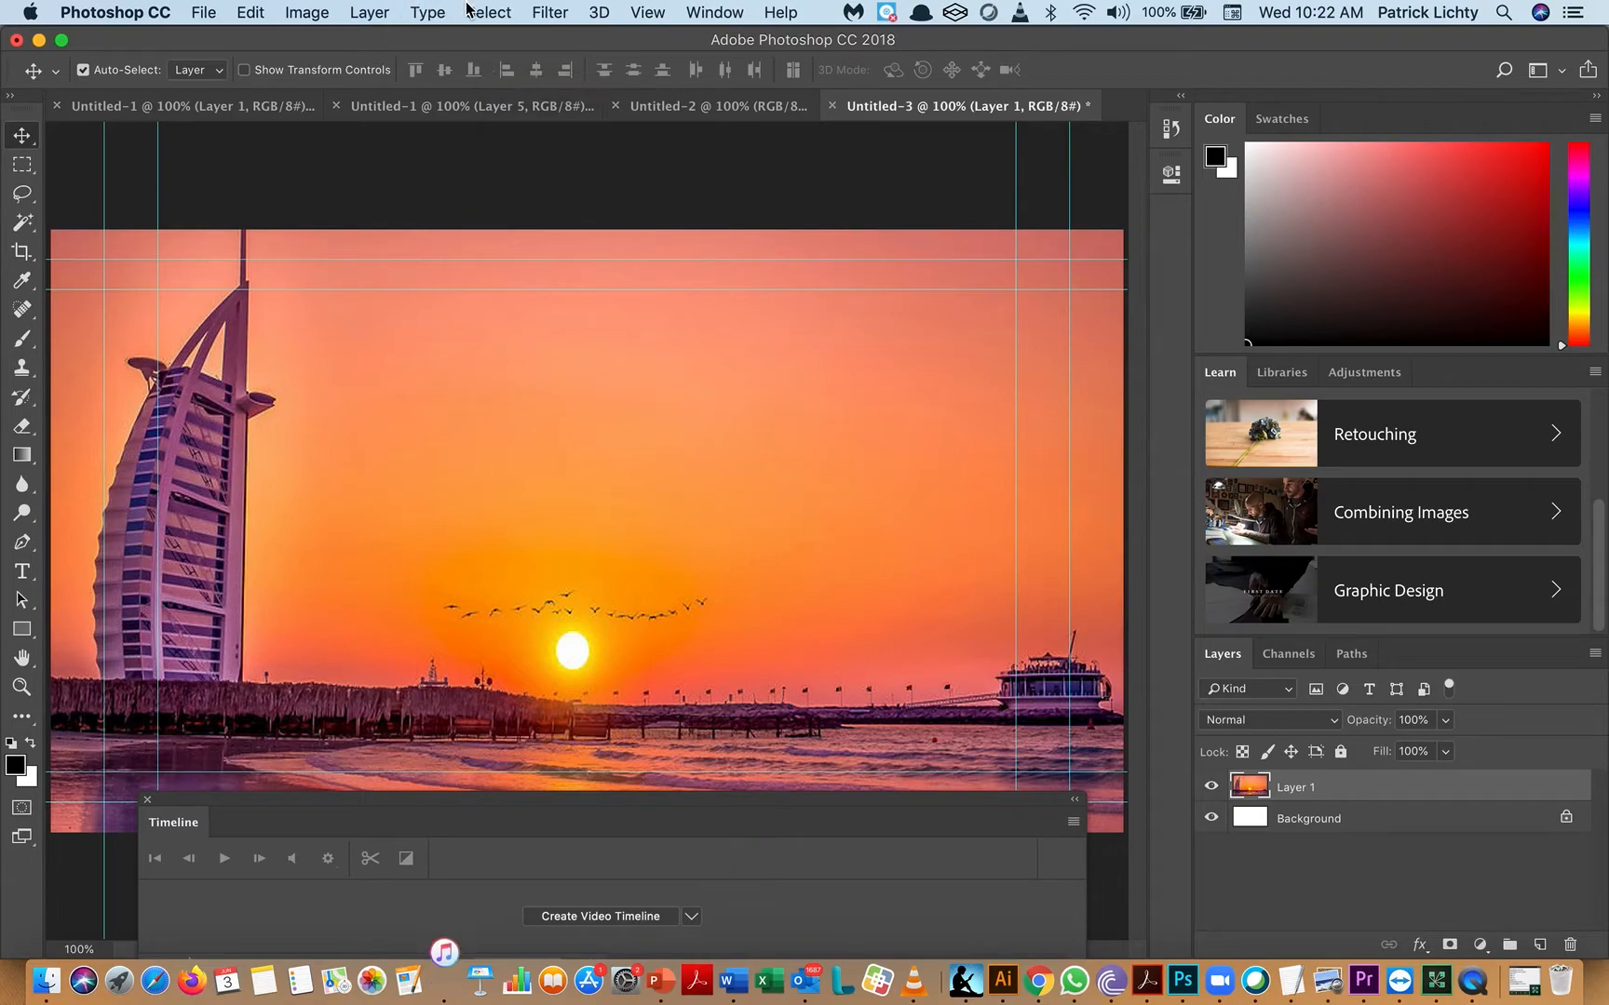
- Add a new blank video layer above the sunset and move the Timeline panel up, slightly reducing the timeline magnification
left_click(372, 14)
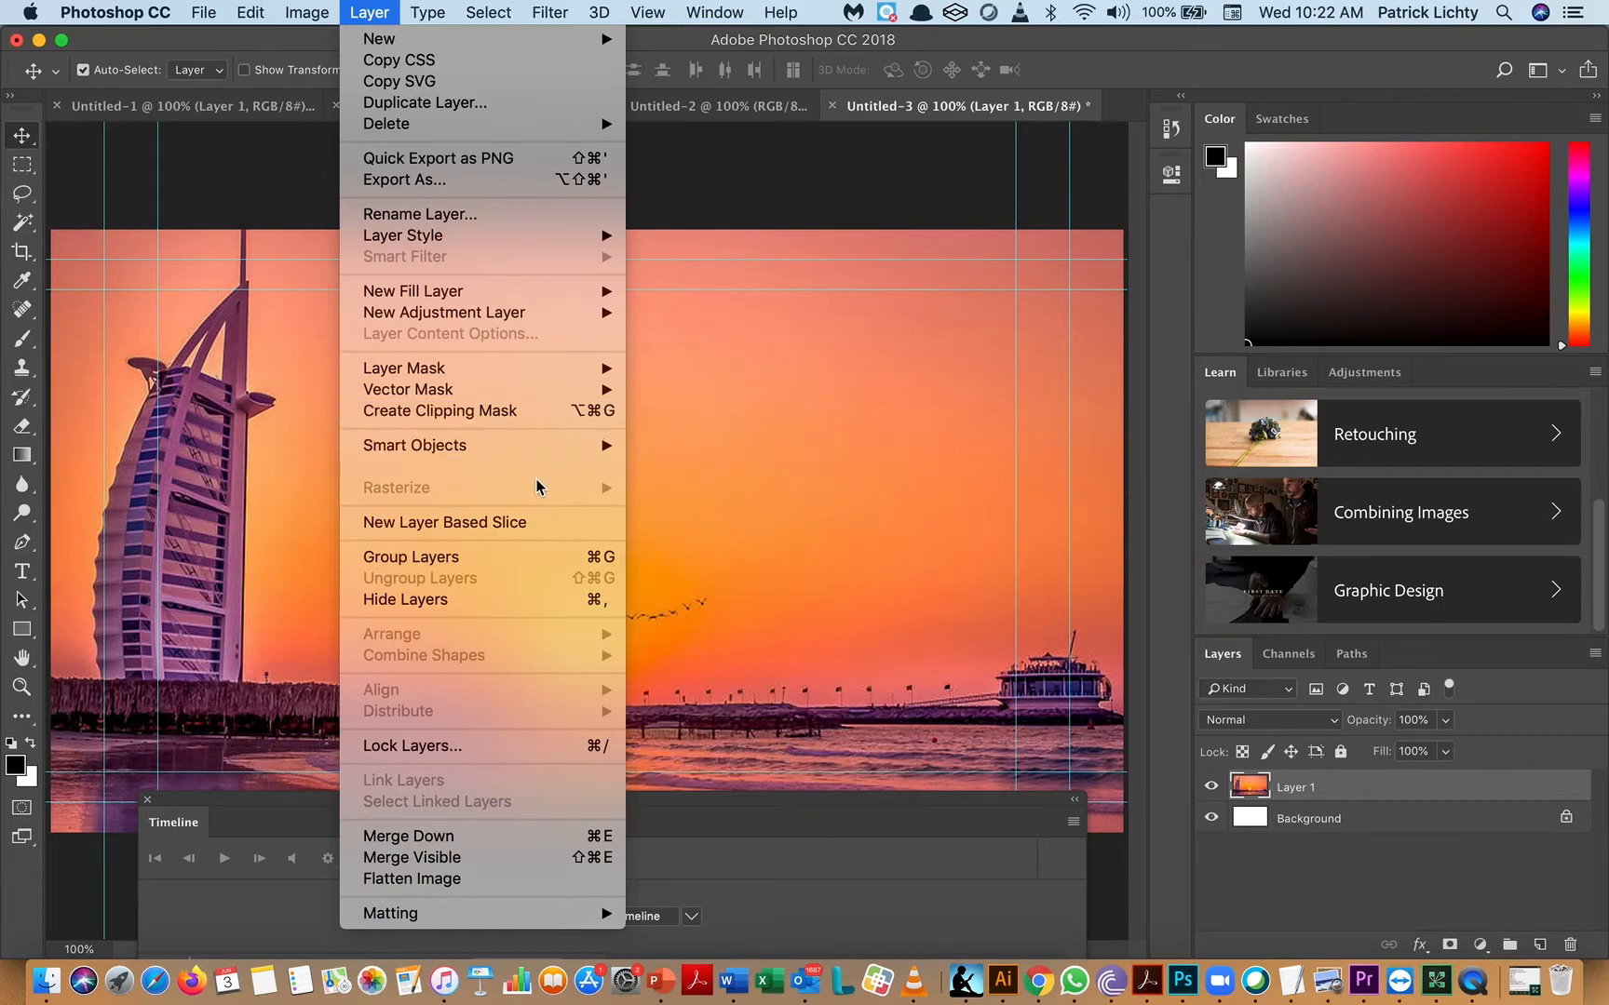
mouse_move(537, 480)
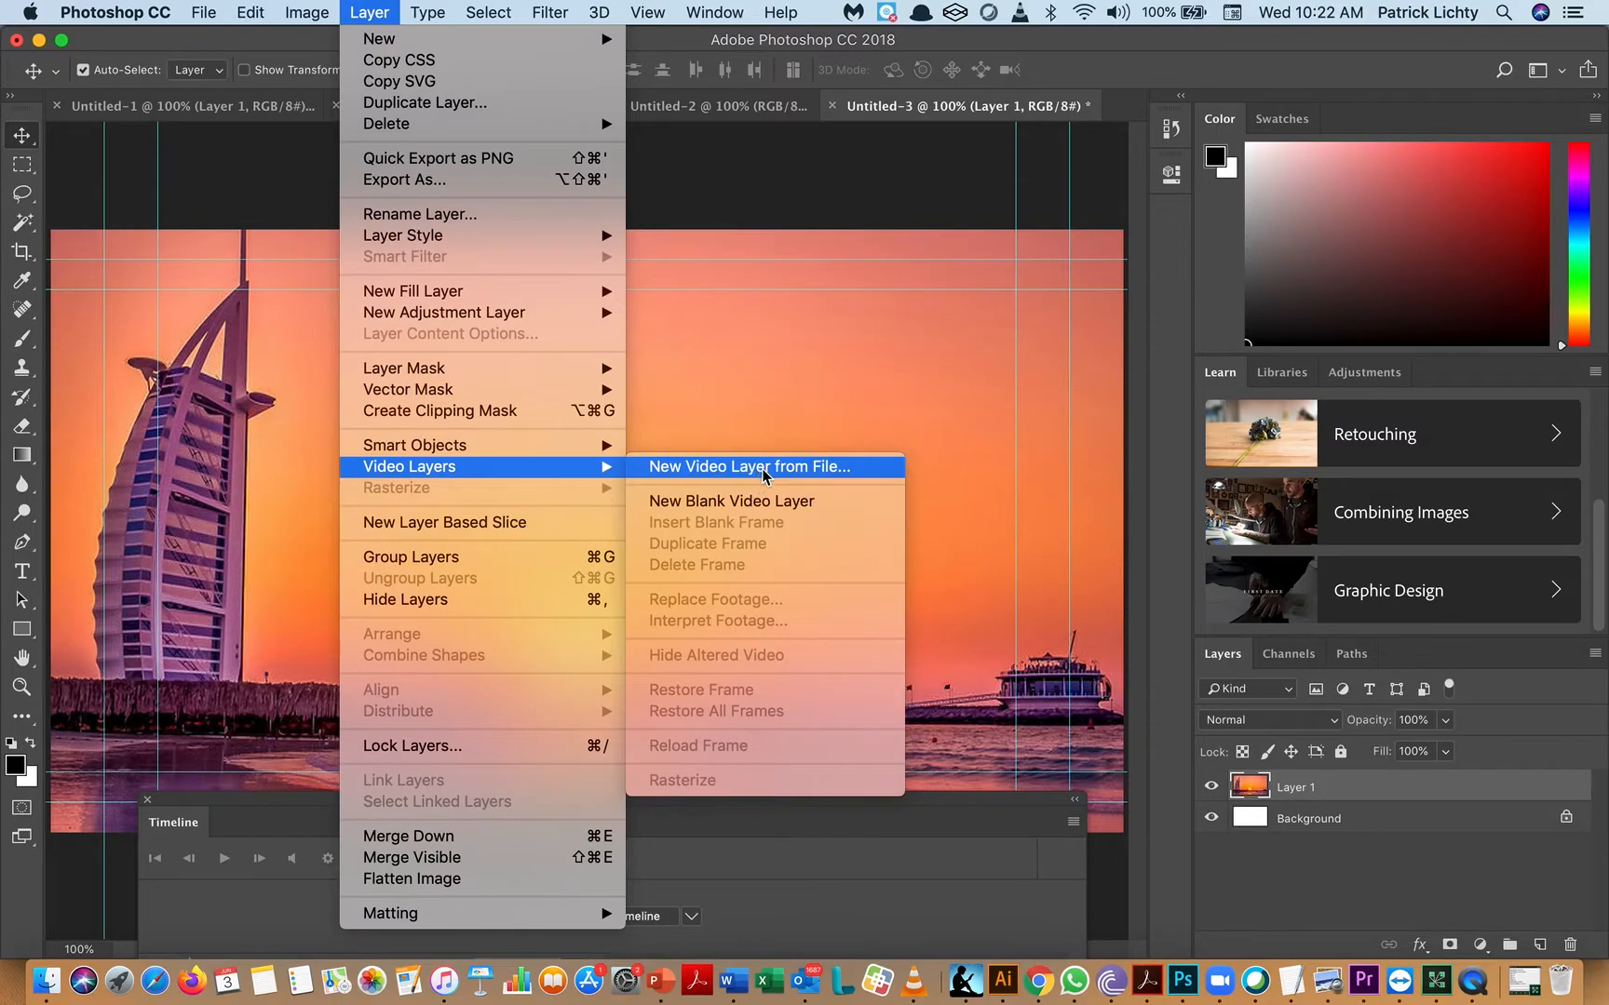
left_click(823, 502)
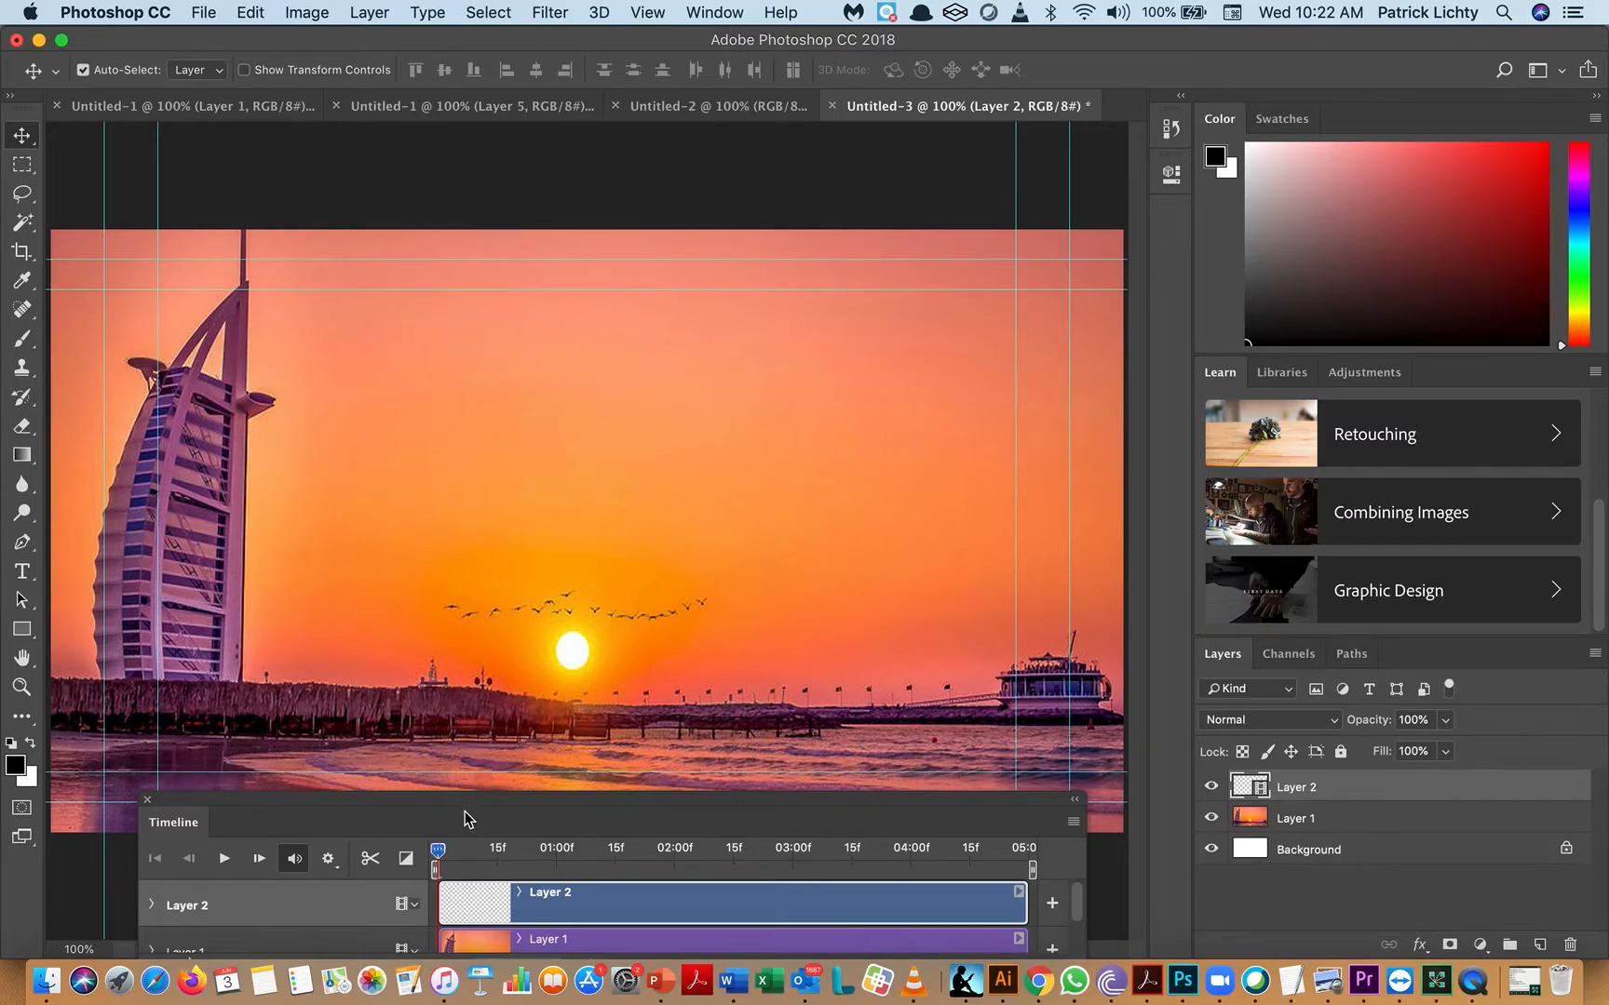
left_click_drag(462, 816, 402, 685)
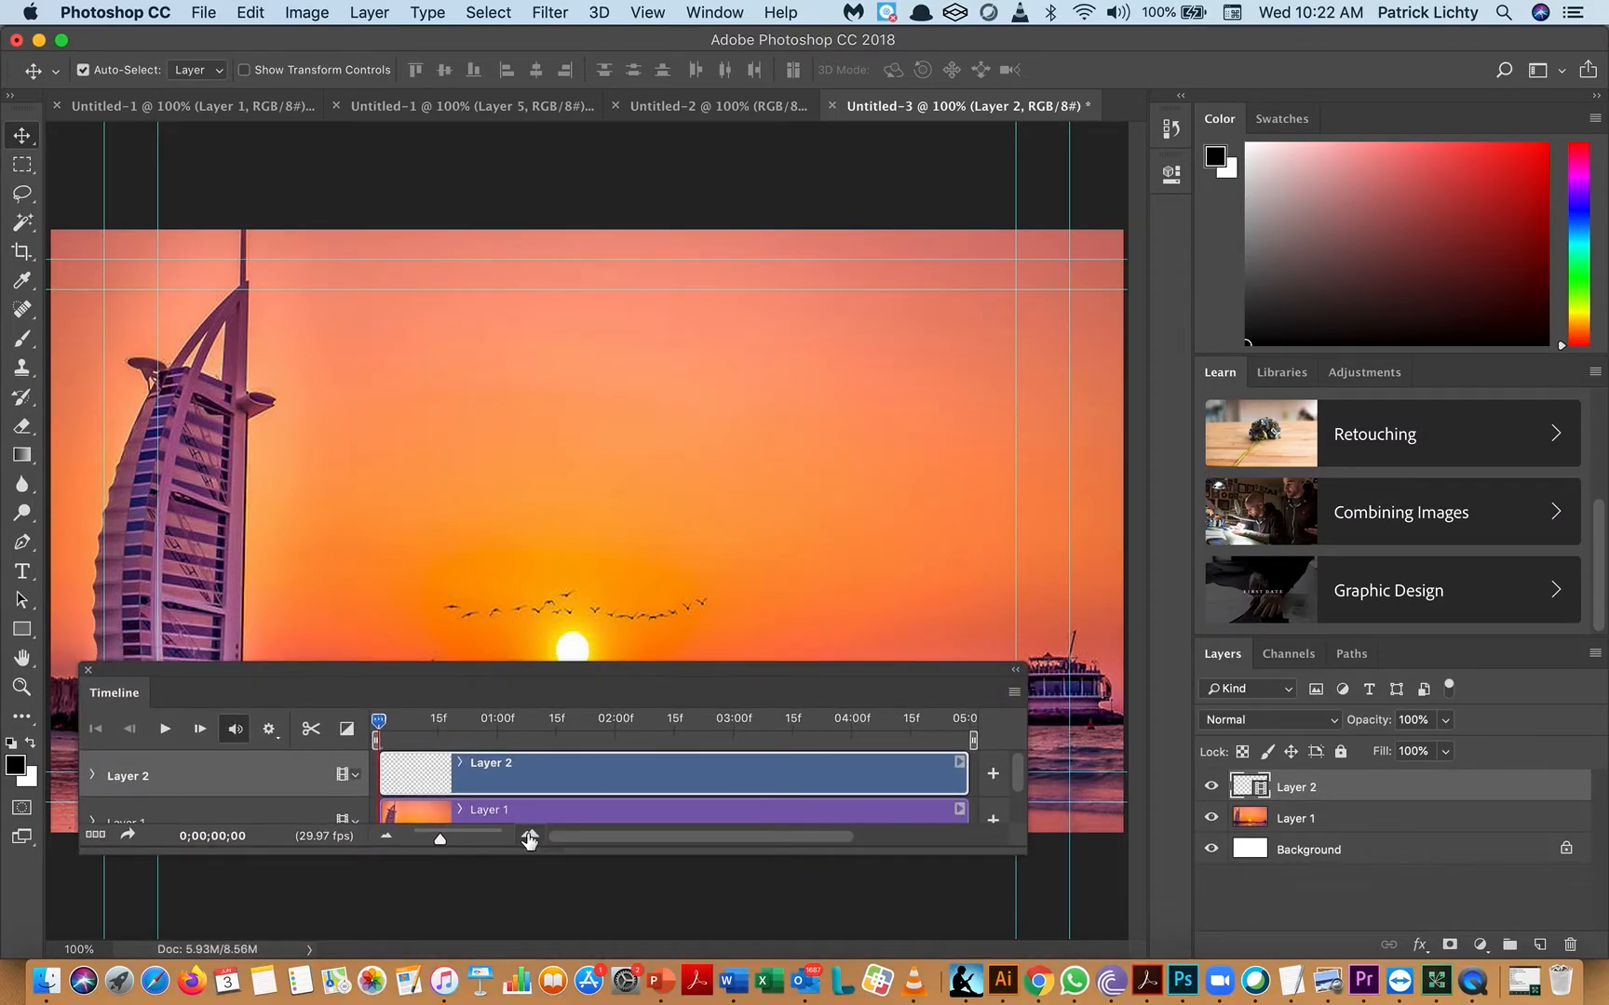
mouse_move(441, 838)
left_mouse_down()
mouse_move(423, 852)
mouse_move(439, 848)
left_mouse_up()
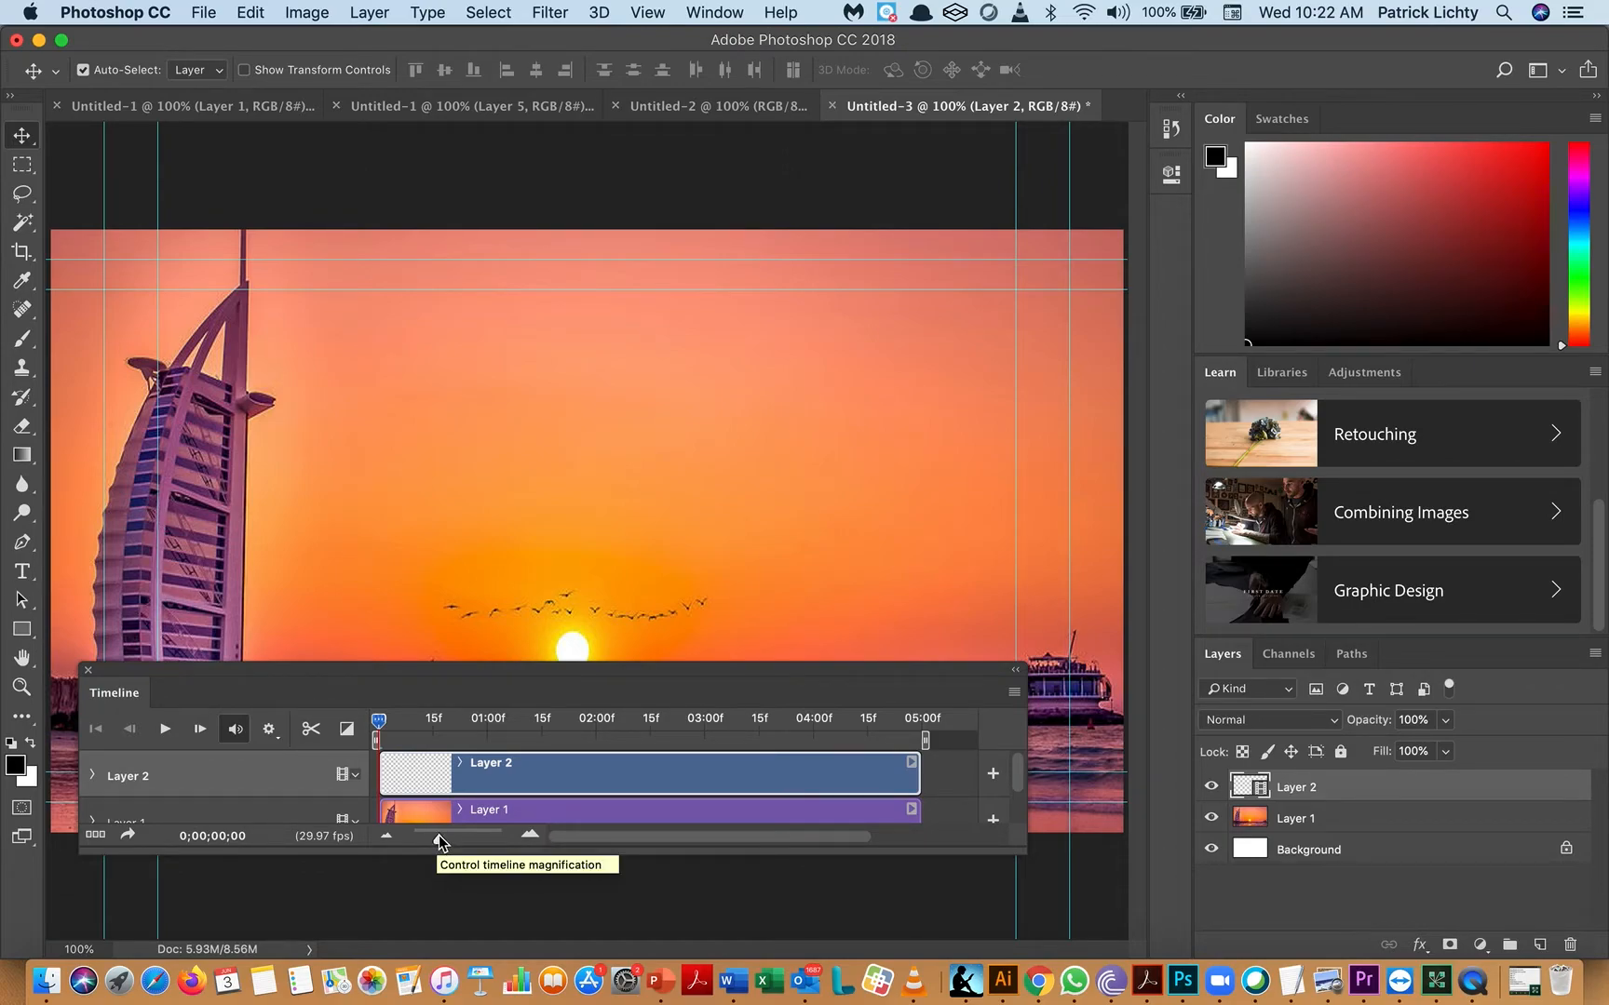
left_click_drag(438, 834, 438, 836)
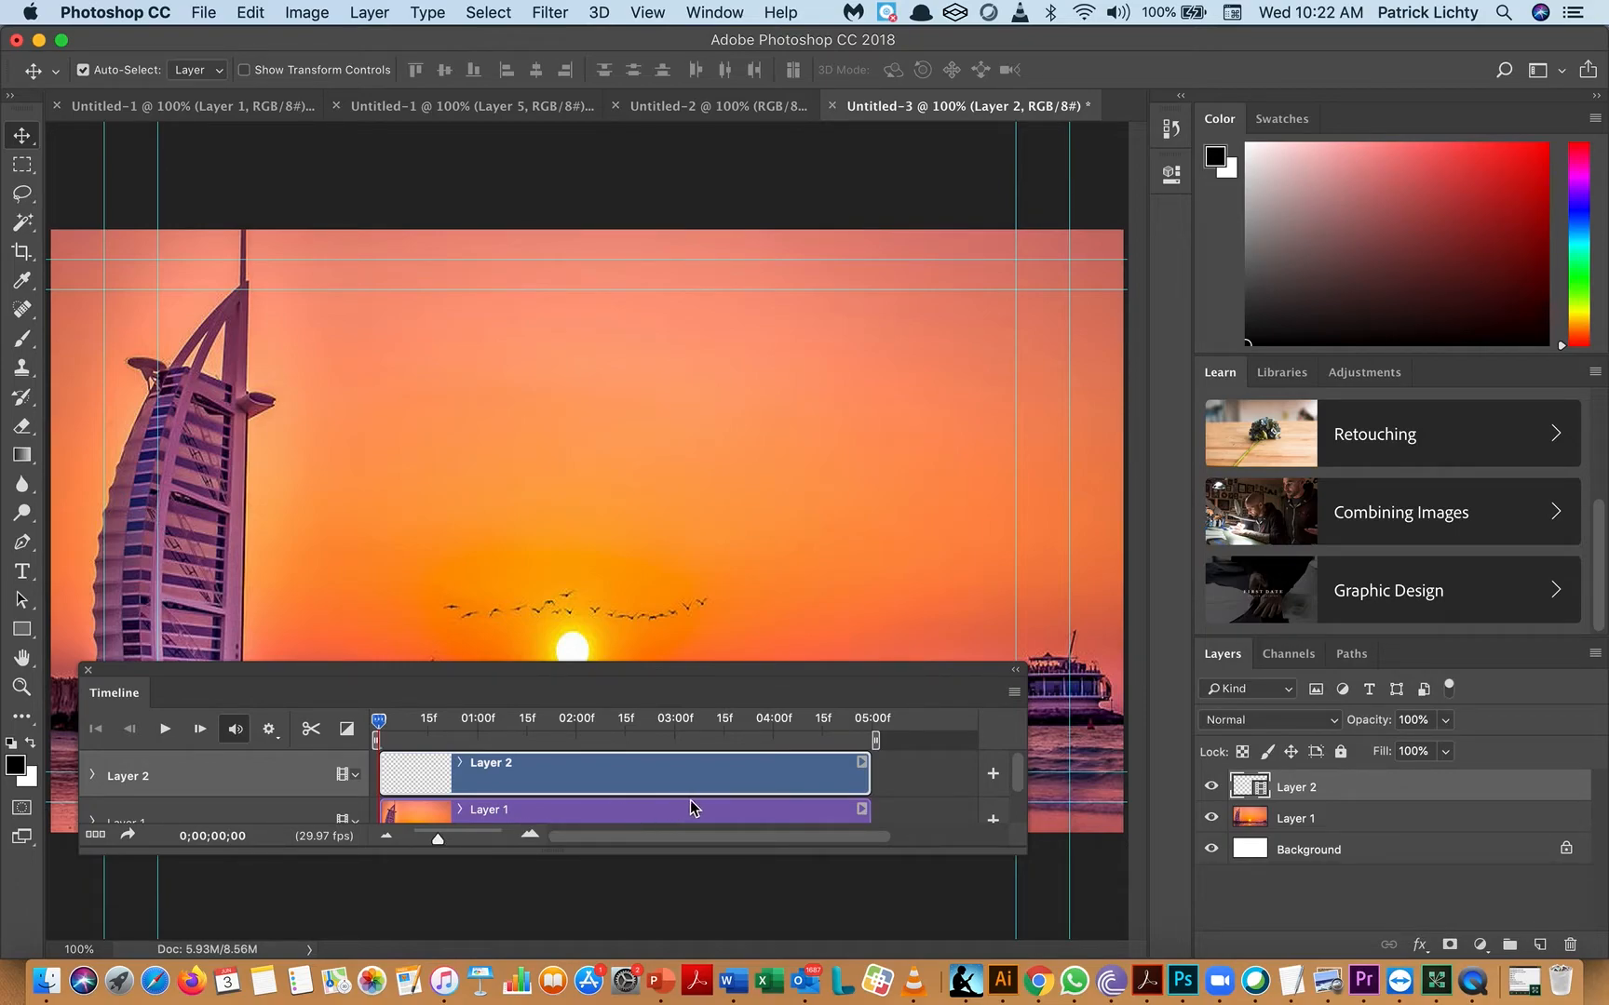
- Set the timeline frame rate to 24 fps
left_click(1014, 694)
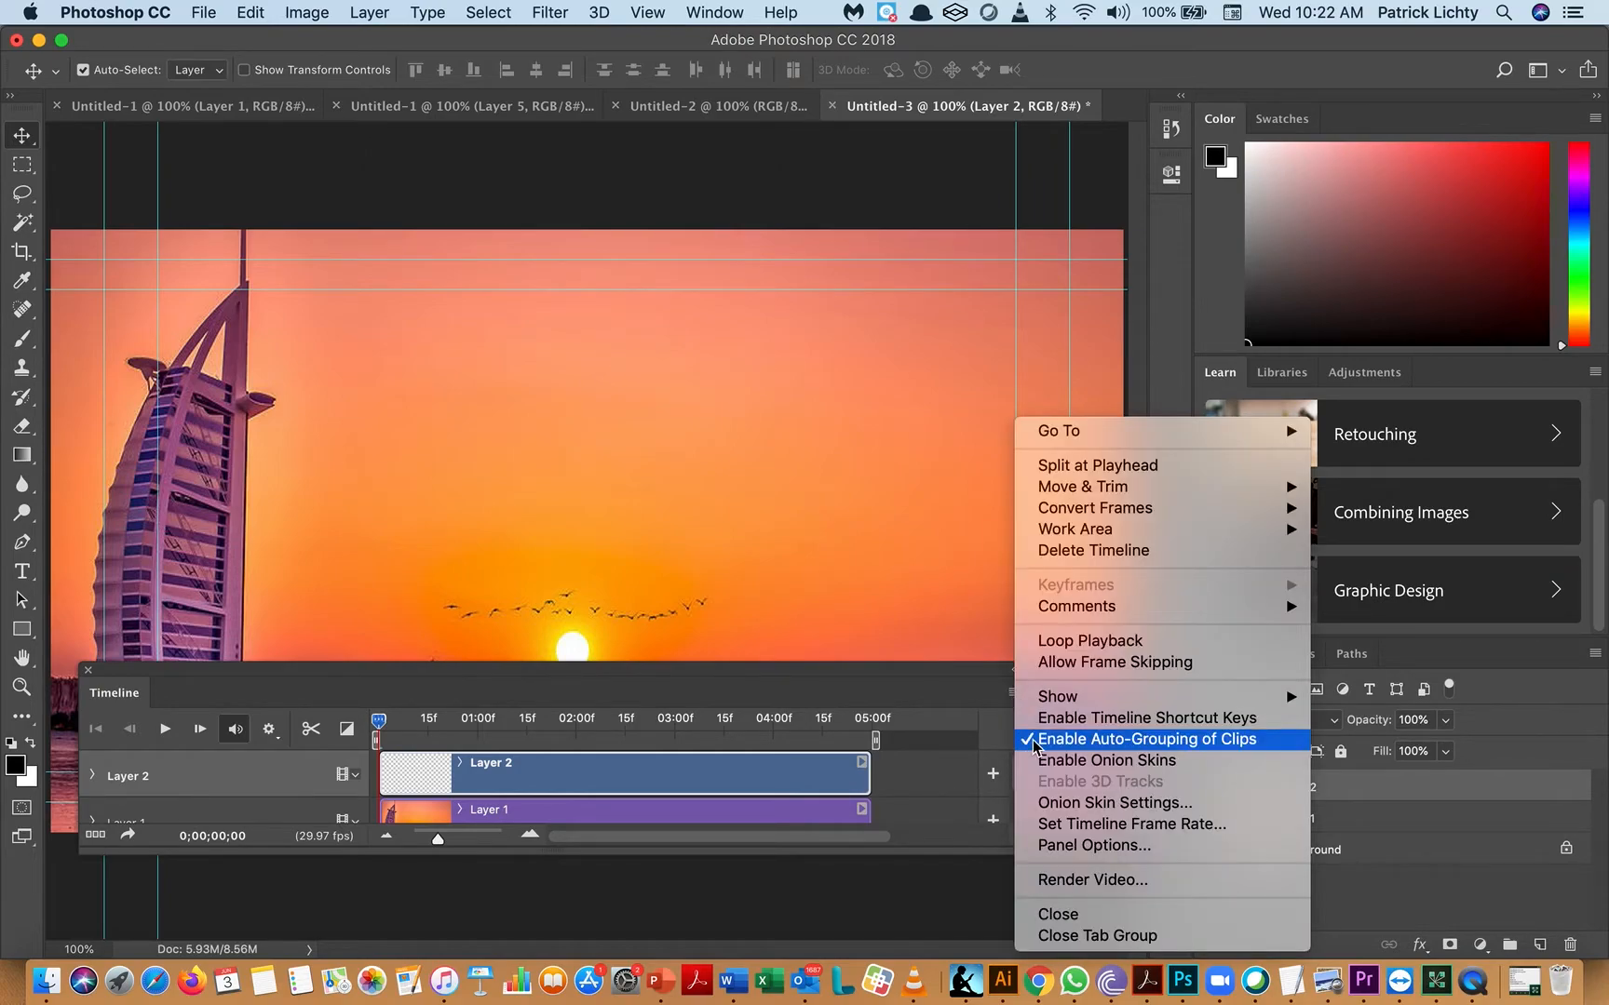
left_click(1044, 825)
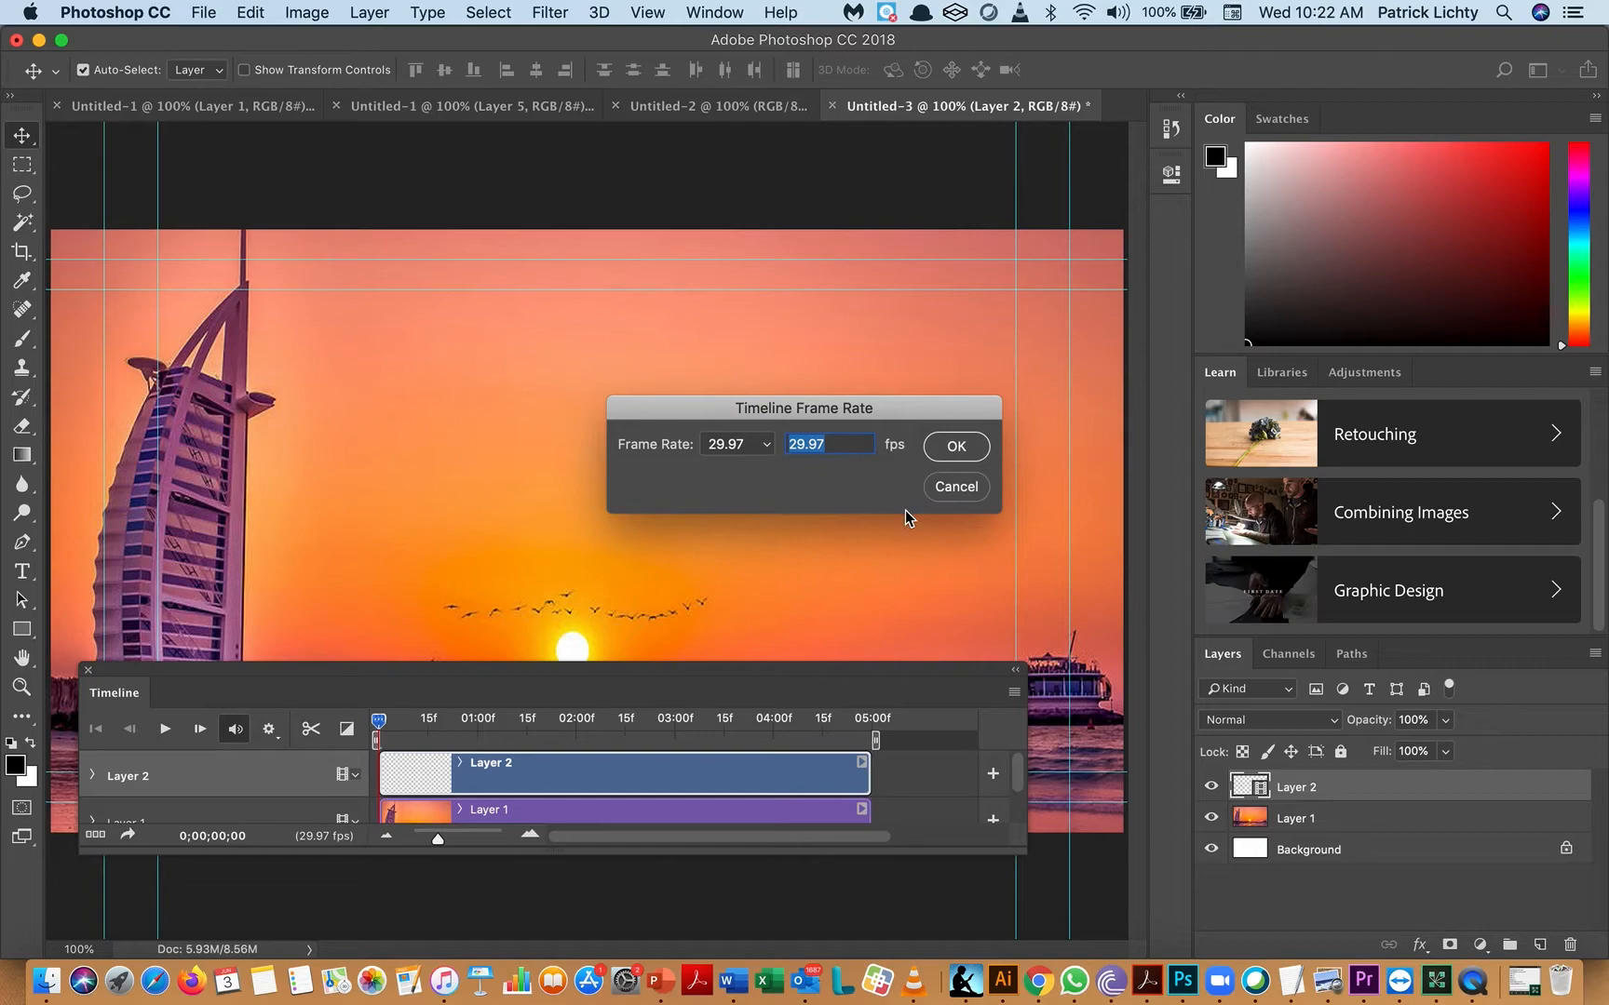
left_click(766, 445)
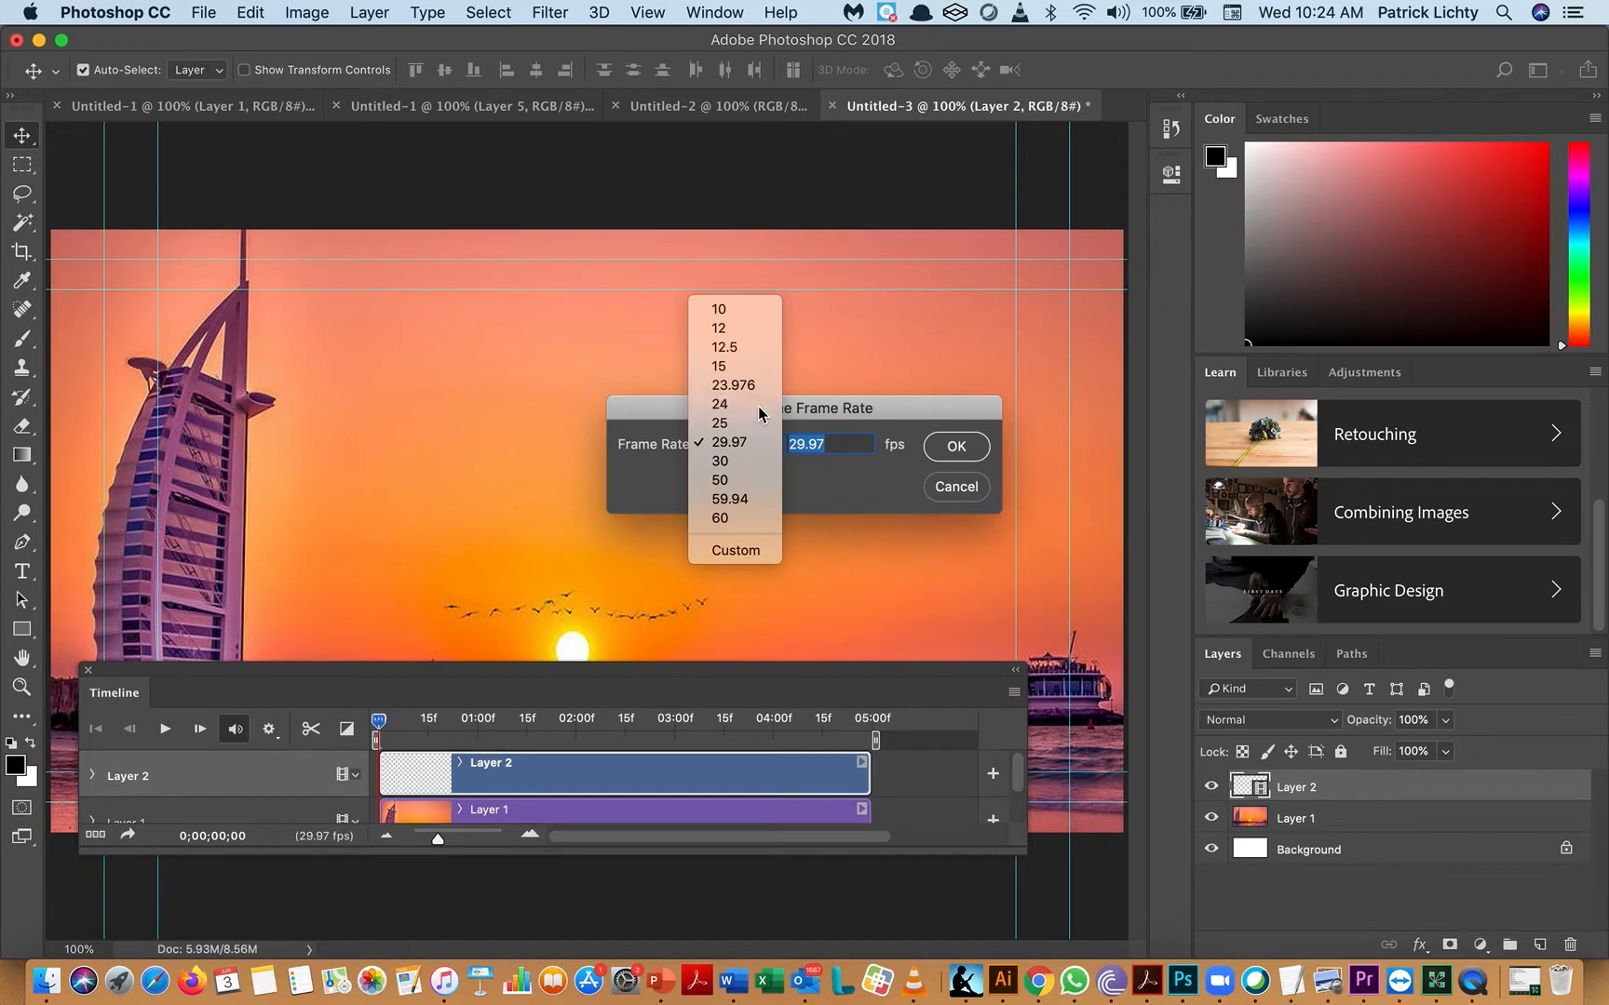
left_click(759, 408)
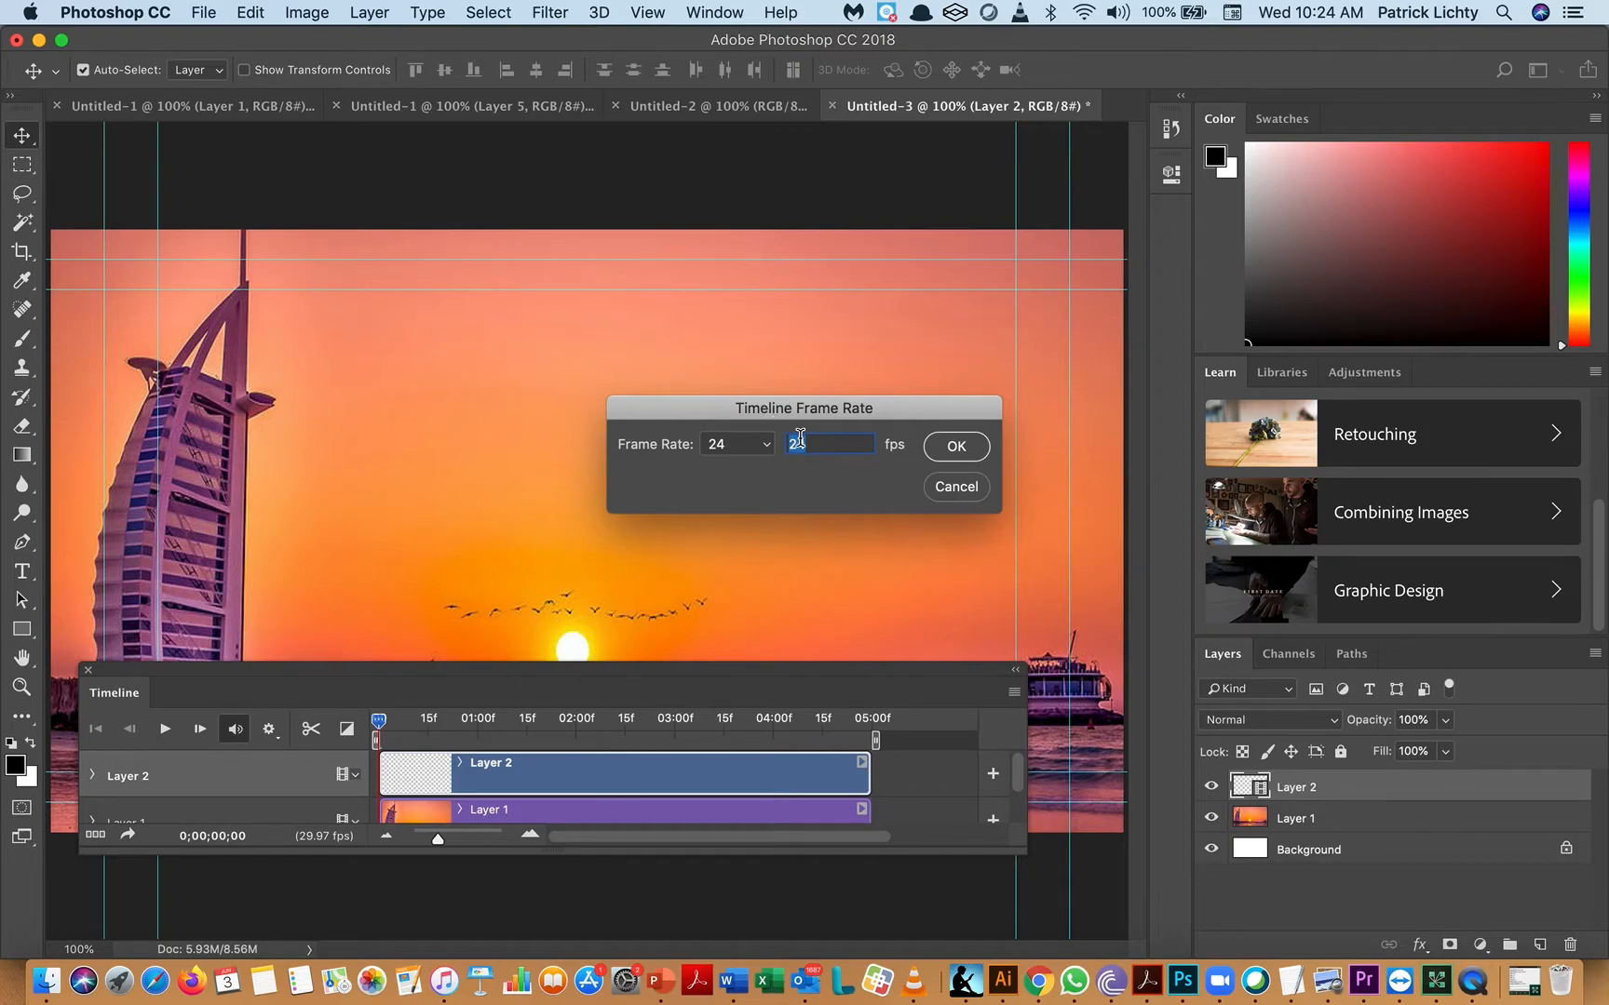
left_click(950, 450)
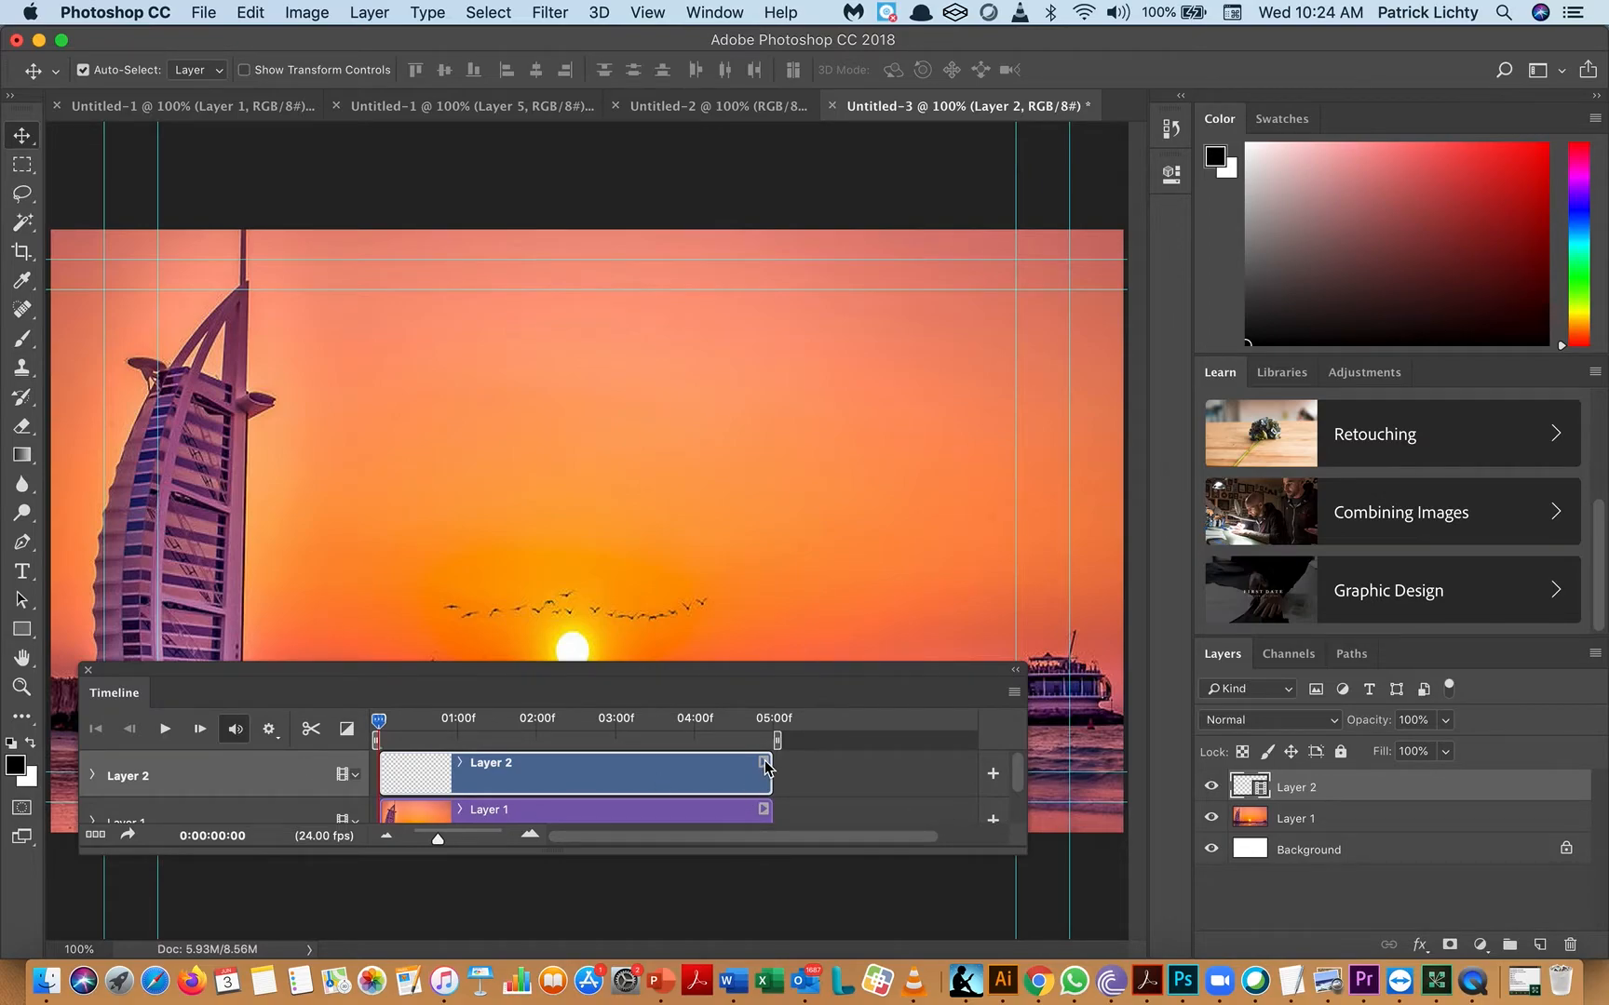
- Set the Layer 2 clip's duration to 1 s and trim the Layer 1 clip to the same length
left_click_drag(771, 776, 832, 790)
mouse_move(771, 775)
left_mouse_down()
mouse_move(848, 797)
mouse_move(828, 792)
left_mouse_up()
right_click(746, 790)
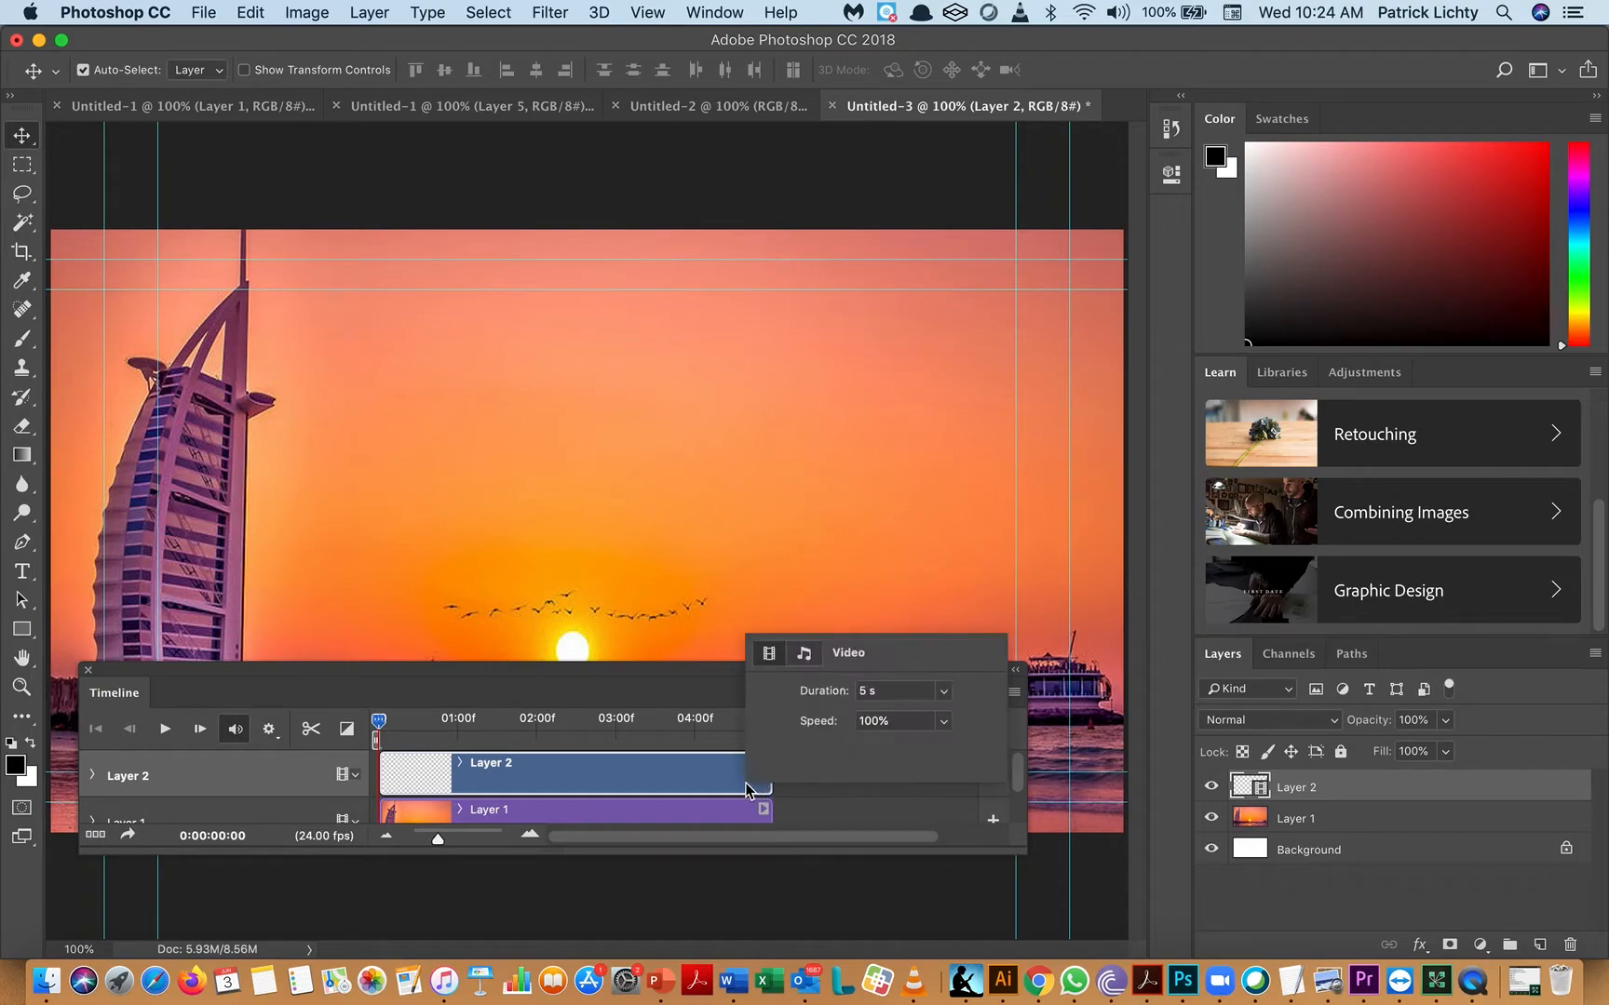
left_click(945, 696)
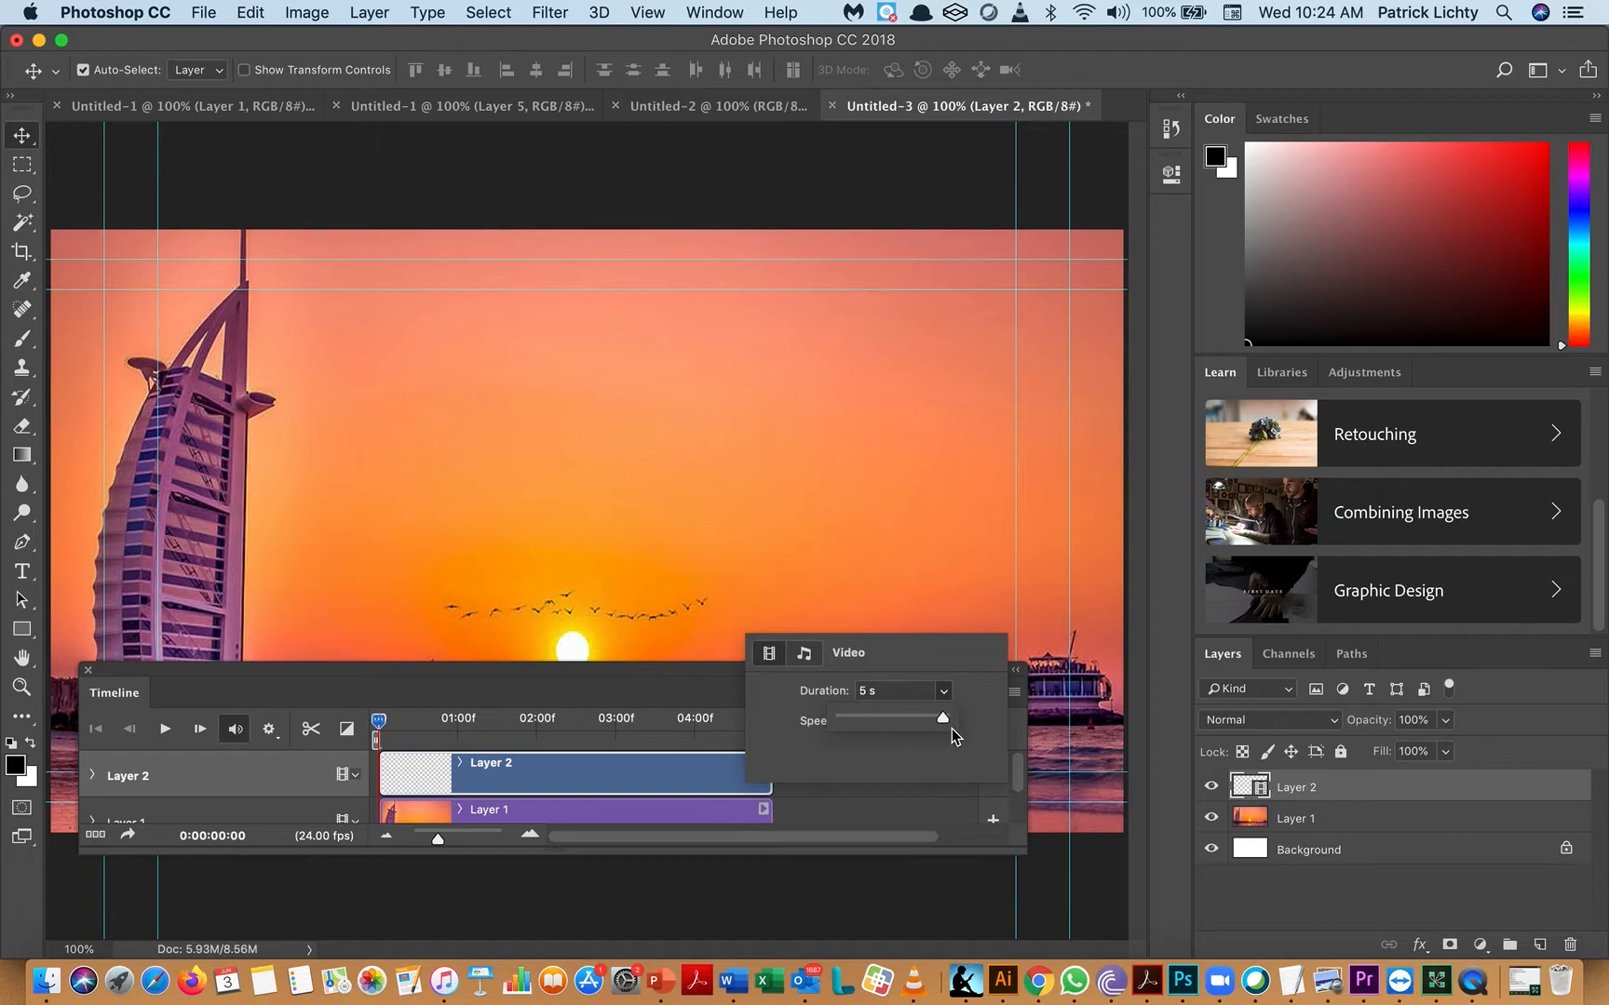
left_click(893, 694)
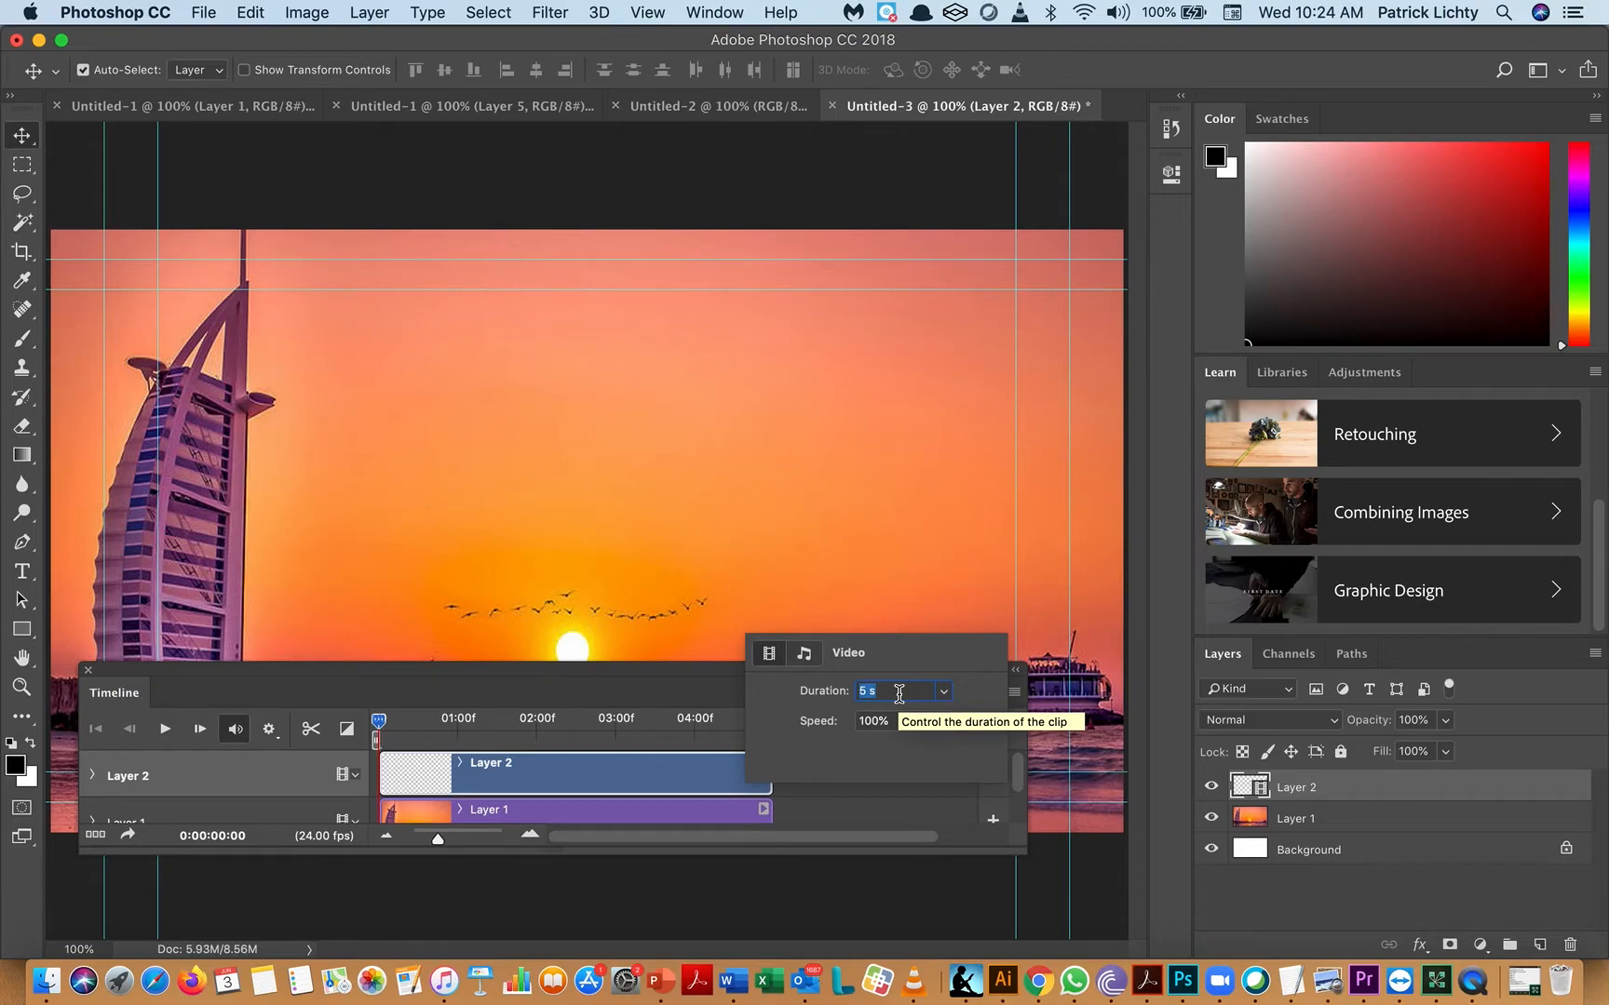
type("1")
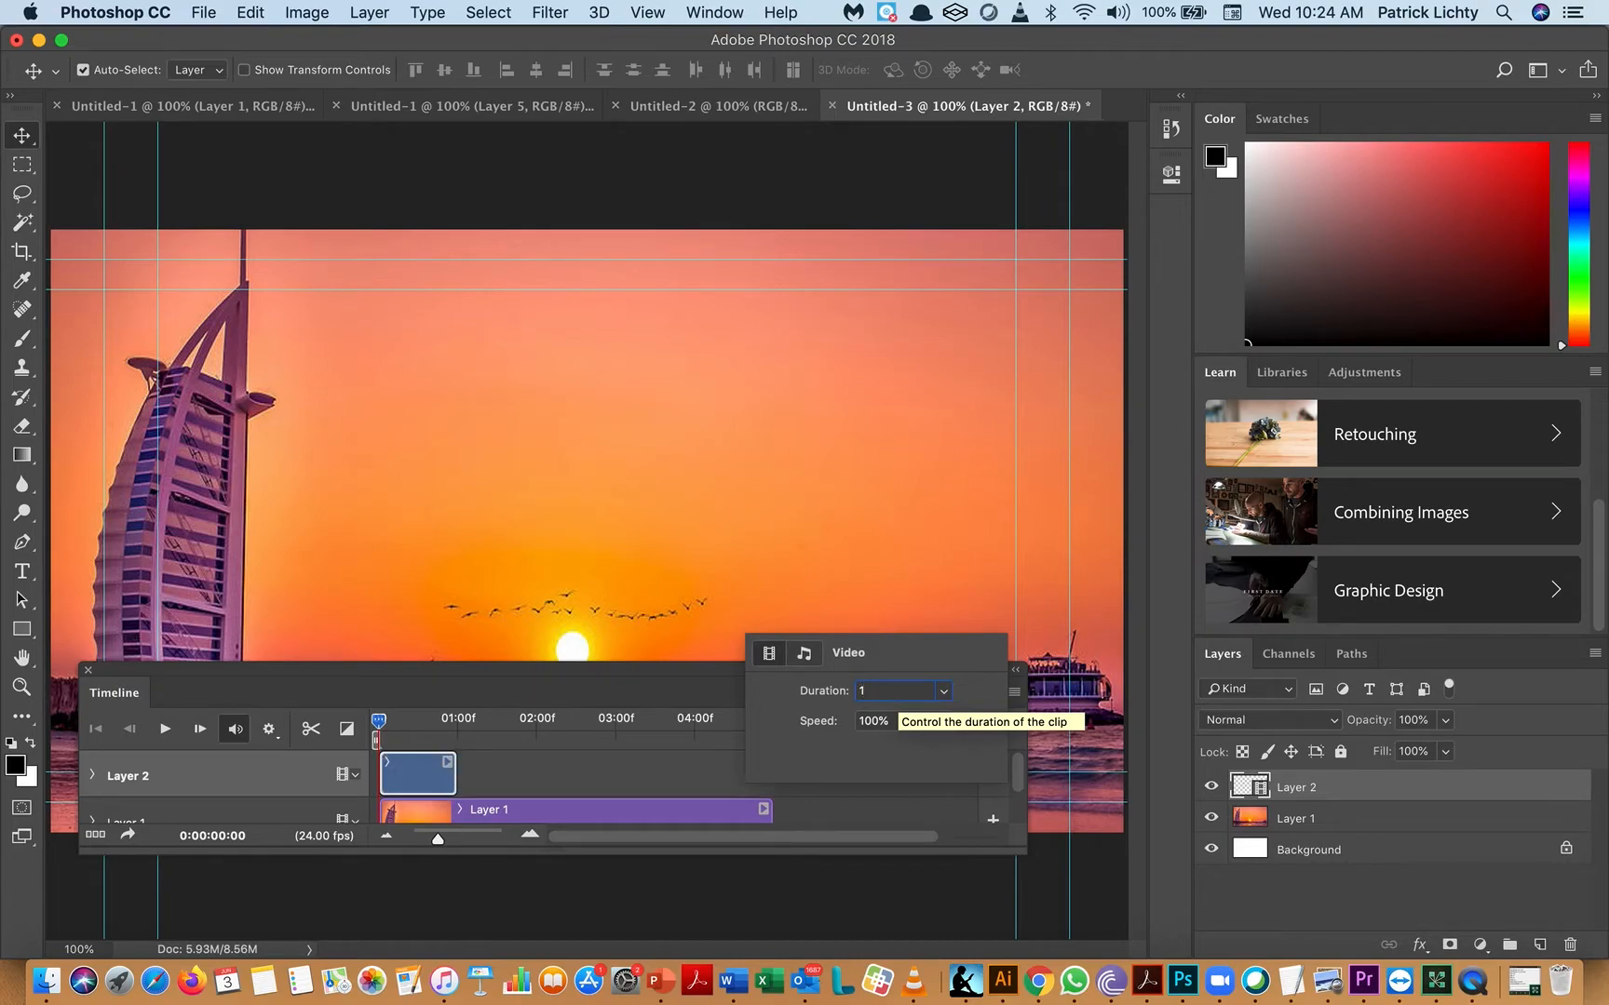
left_click(984, 785)
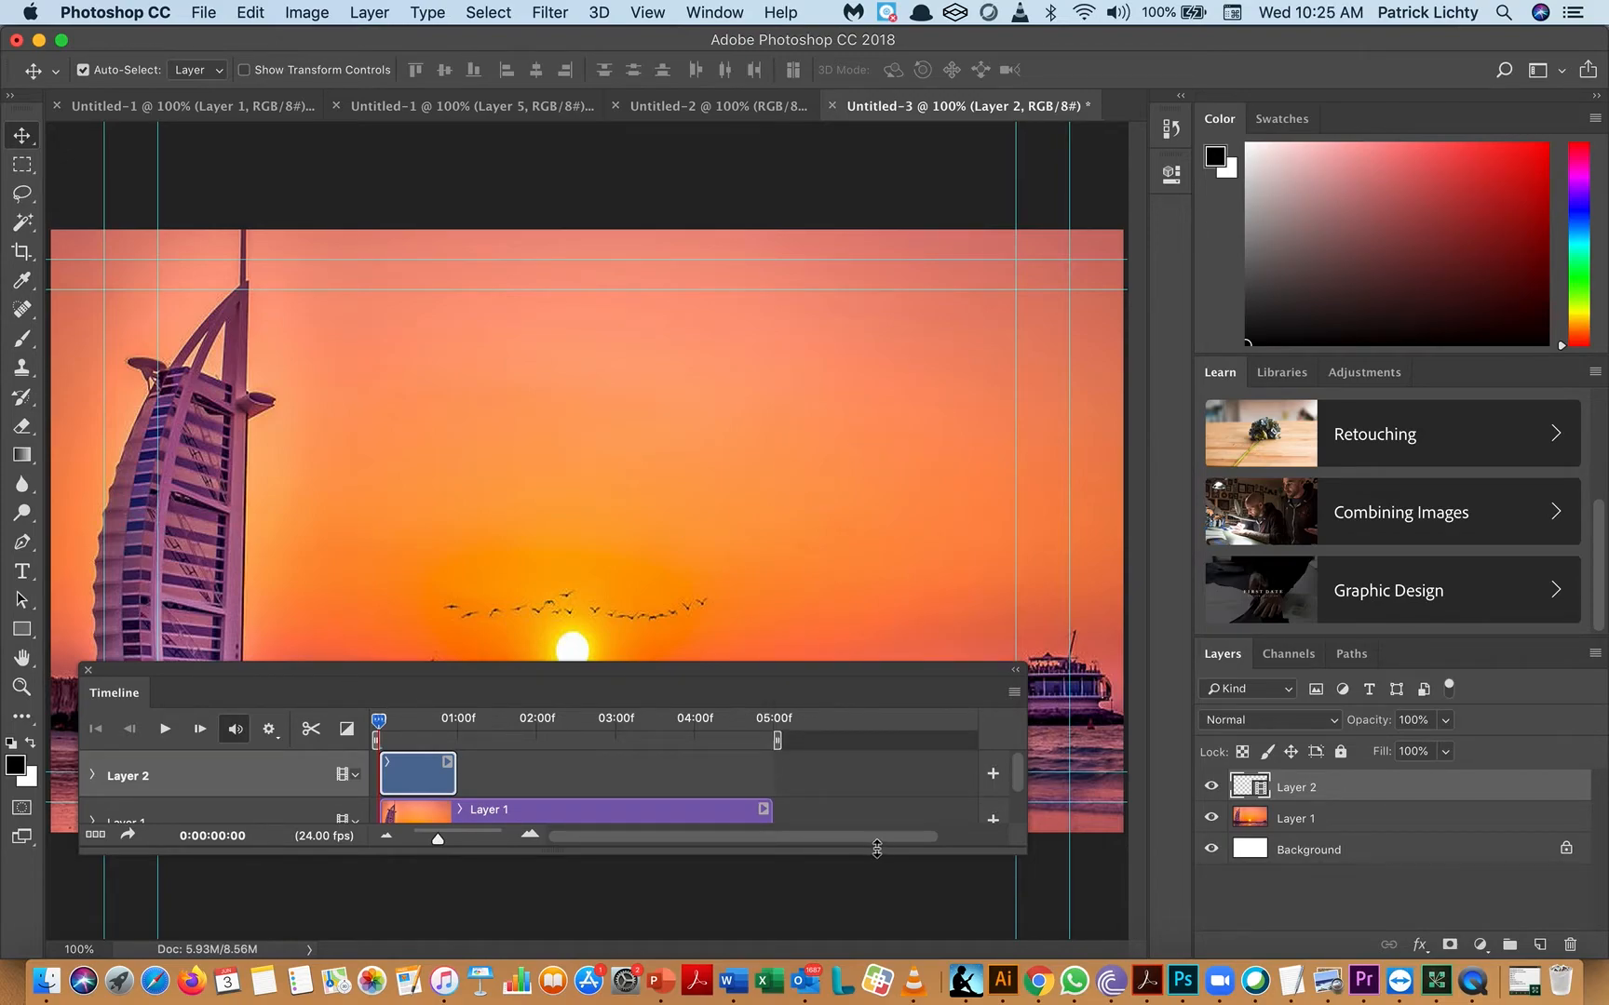
left_click_drag(771, 811, 471, 846)
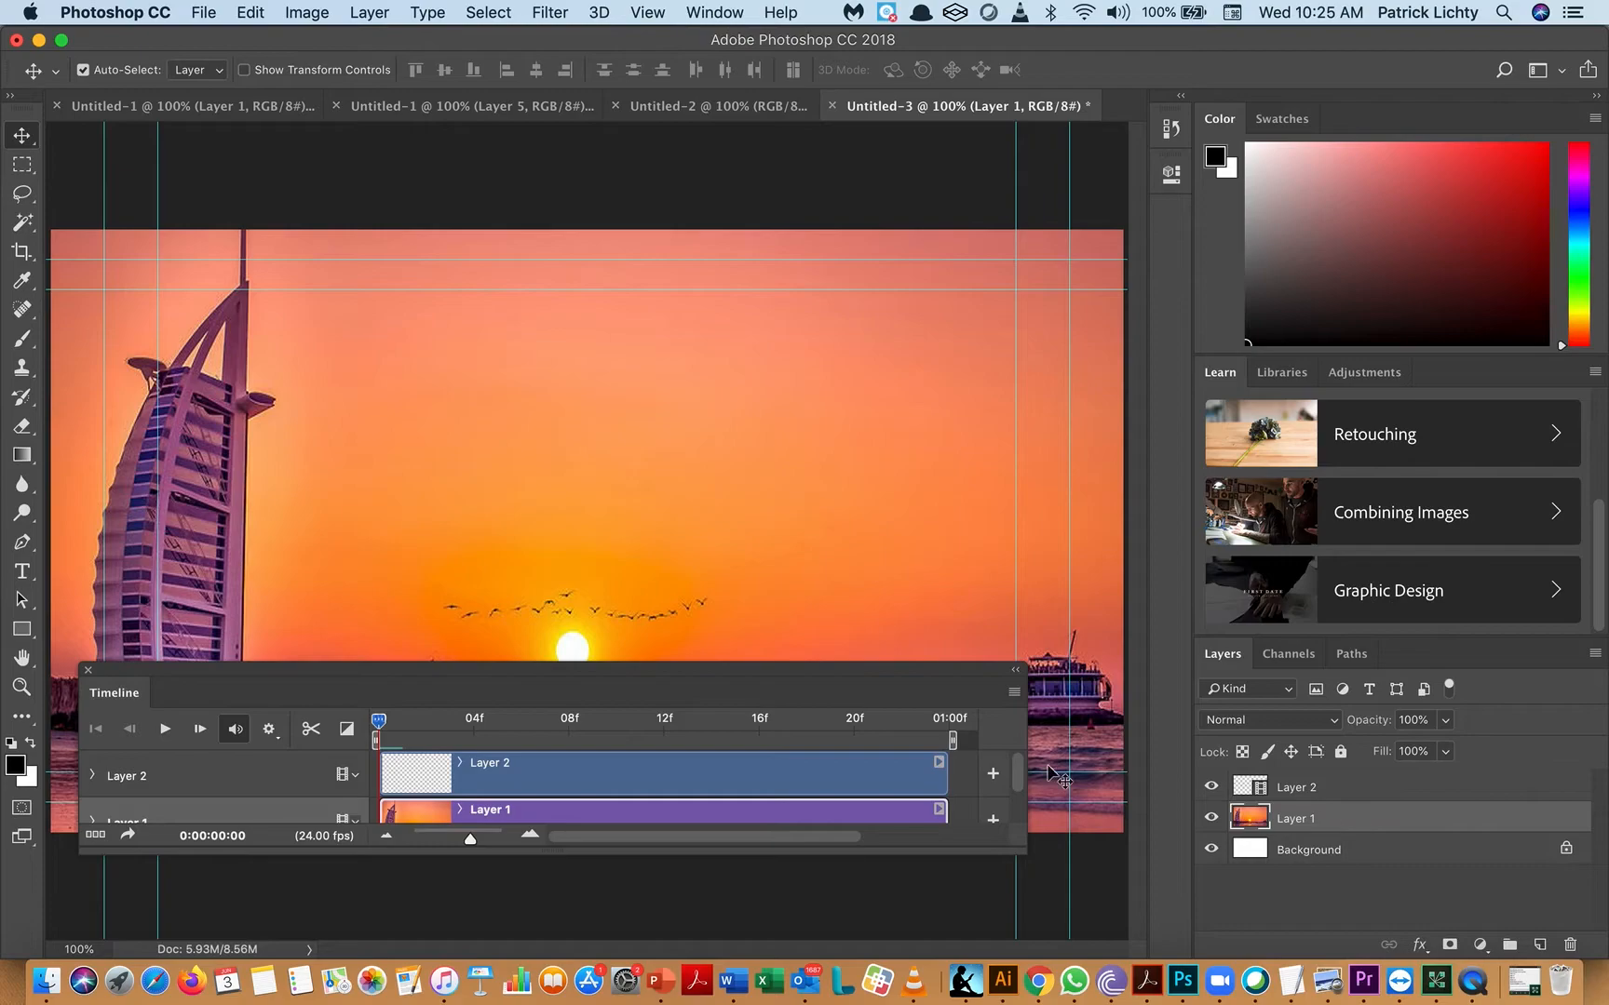
- Step the playhead through the one-second timeline frame by frame, from the first frame to frame 23
left_click_drag(552, 676, 555, 690)
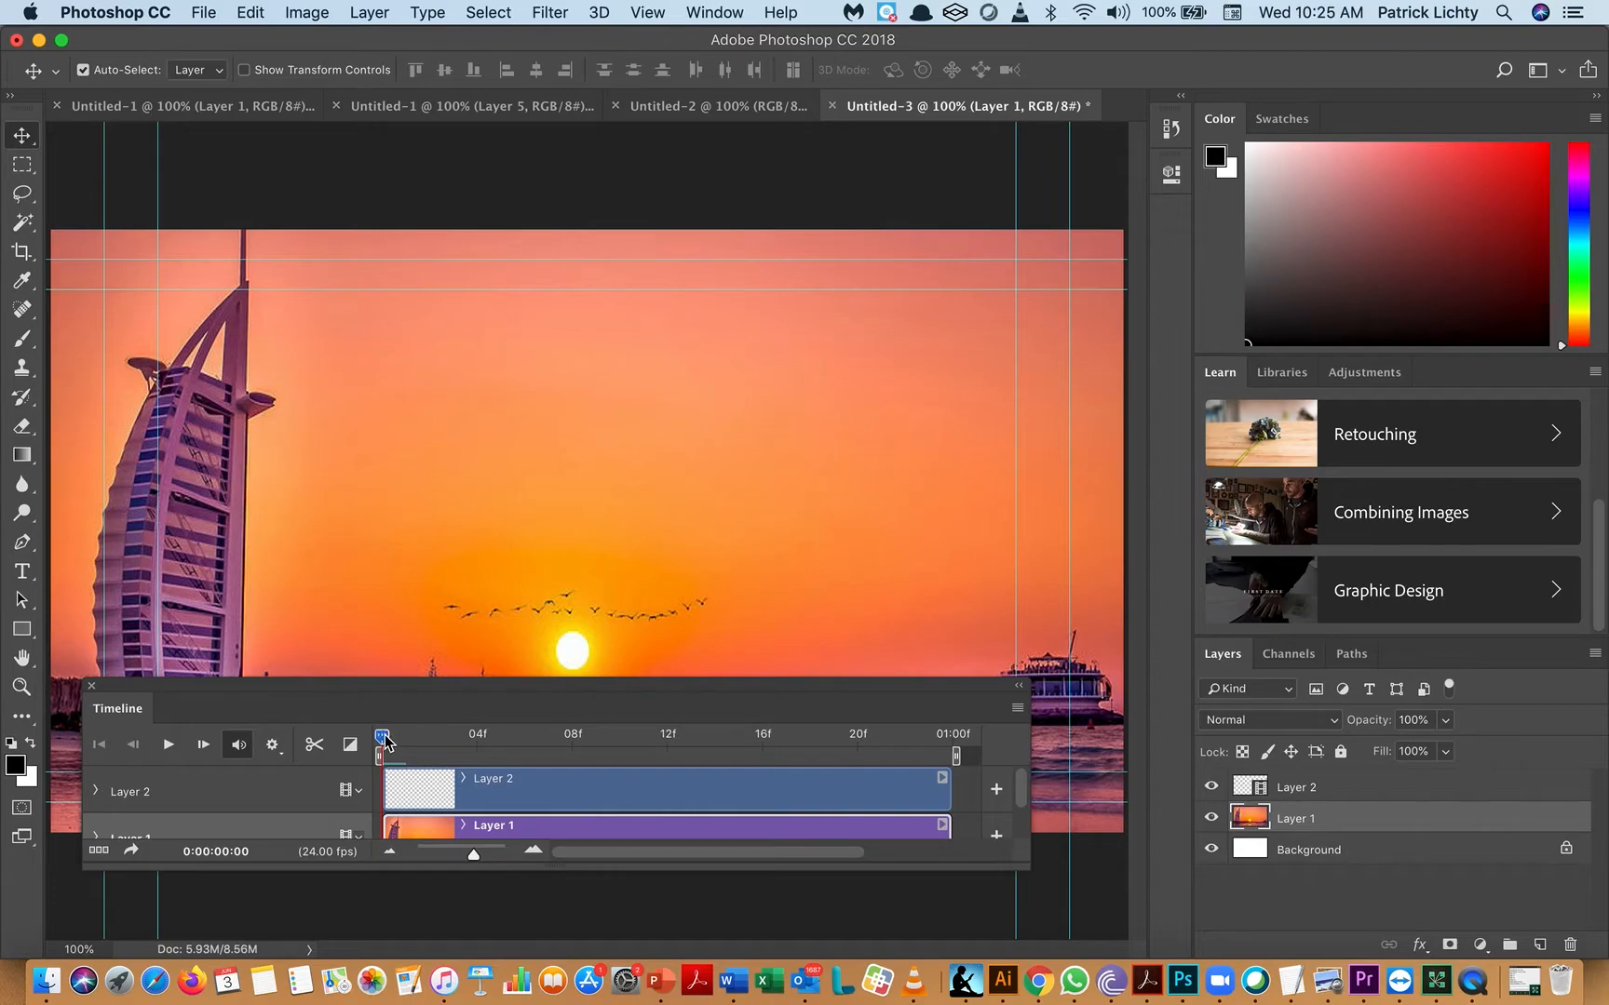
left_click_drag(385, 735, 389, 741)
left_click(430, 742)
left_click(451, 748)
left_click(475, 748)
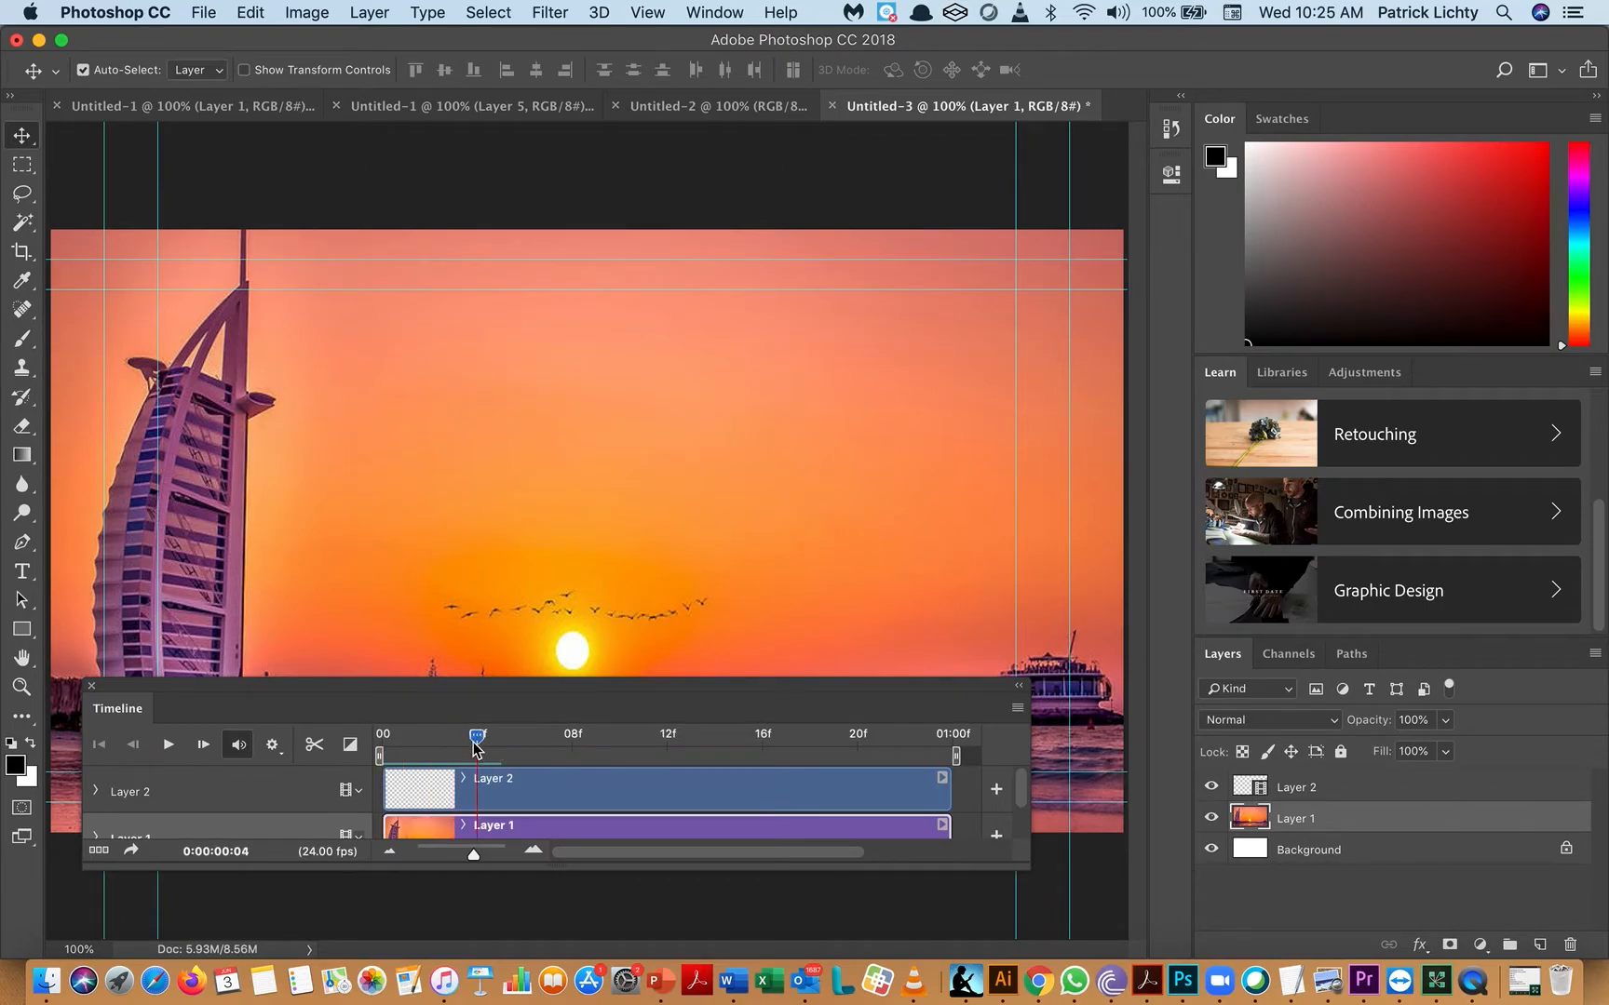
left_click(501, 752)
left_click(523, 753)
left_click(548, 755)
left_click(572, 756)
left_click(596, 757)
left_click(619, 759)
left_click(644, 761)
left_click(666, 763)
left_click(690, 760)
left_click(713, 756)
left_click(737, 754)
left_click(762, 756)
left_click(786, 758)
left_click(857, 762)
left_click(880, 756)
left_click(905, 755)
left_click(928, 754)
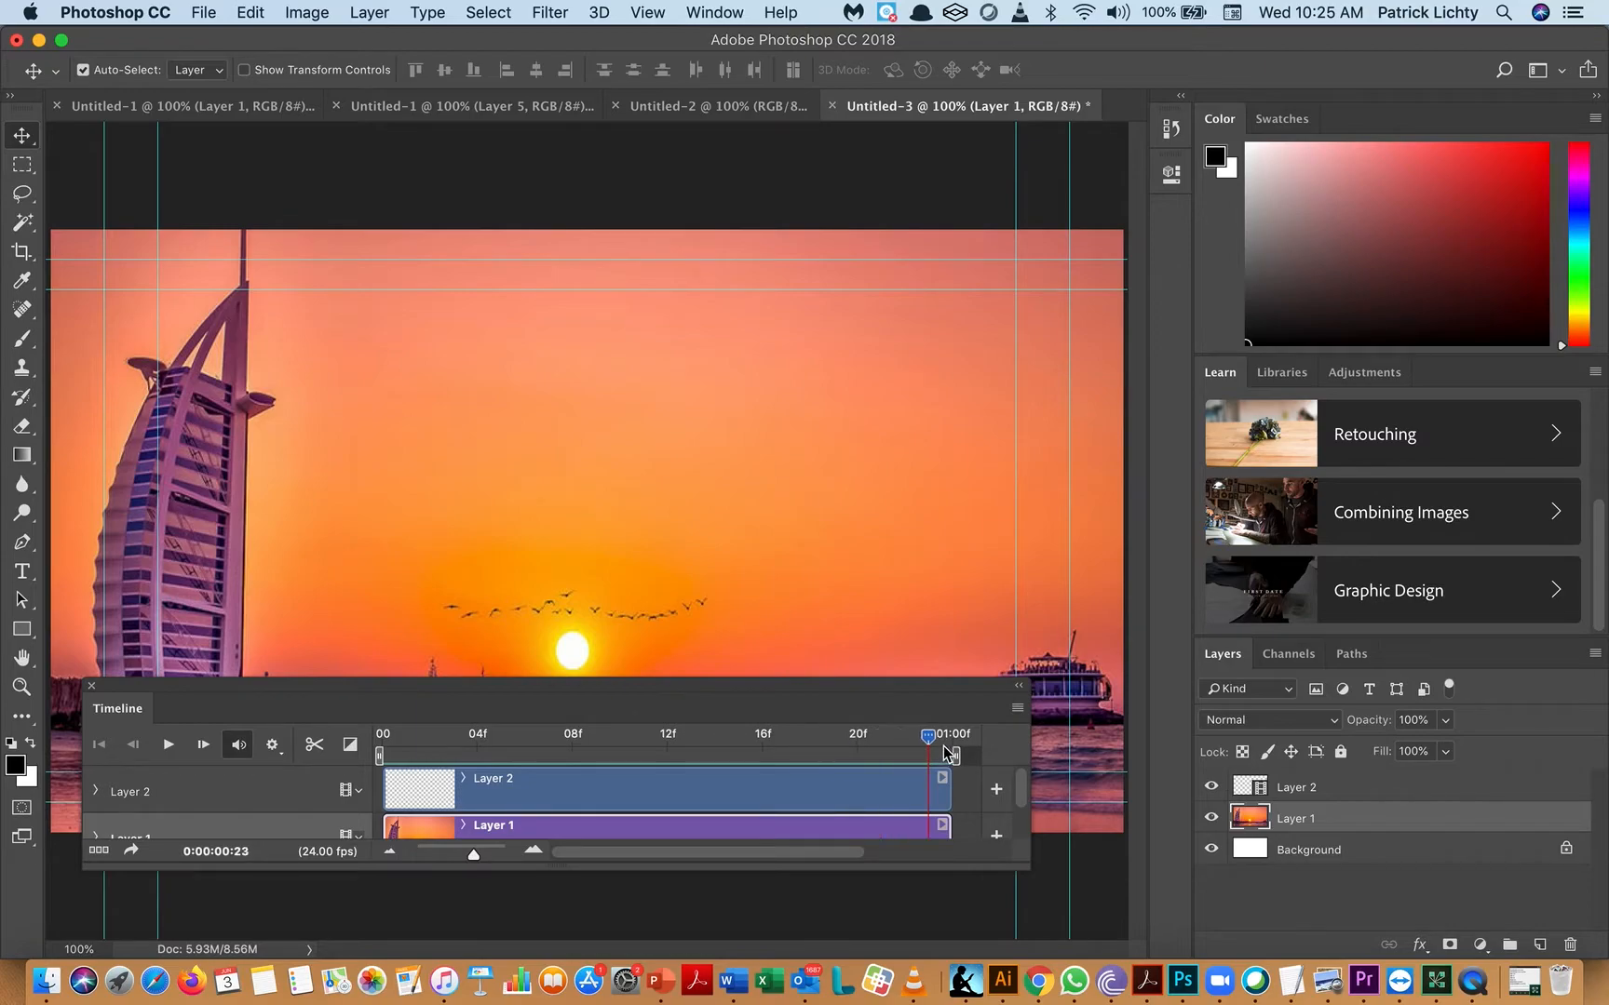
- Set the playhead at frame 12, lower the Timeline panel and add a new blank video layer directly above Layer 1
left_click_drag(903, 739, 667, 752)
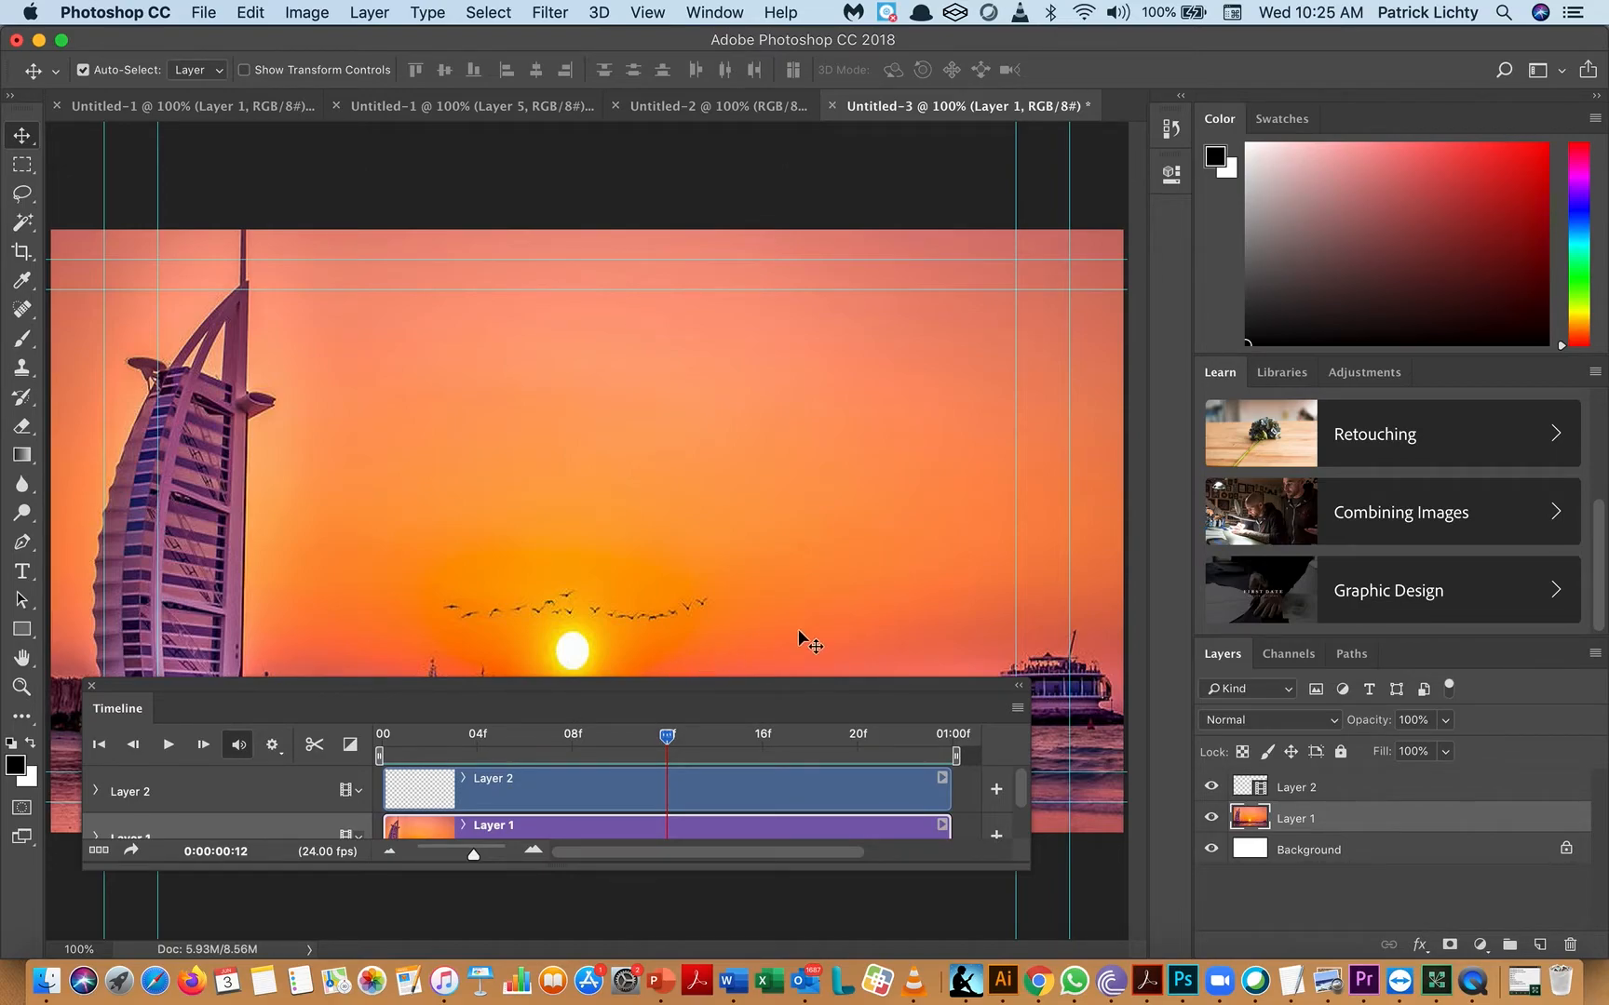
left_click_drag(793, 700, 826, 762)
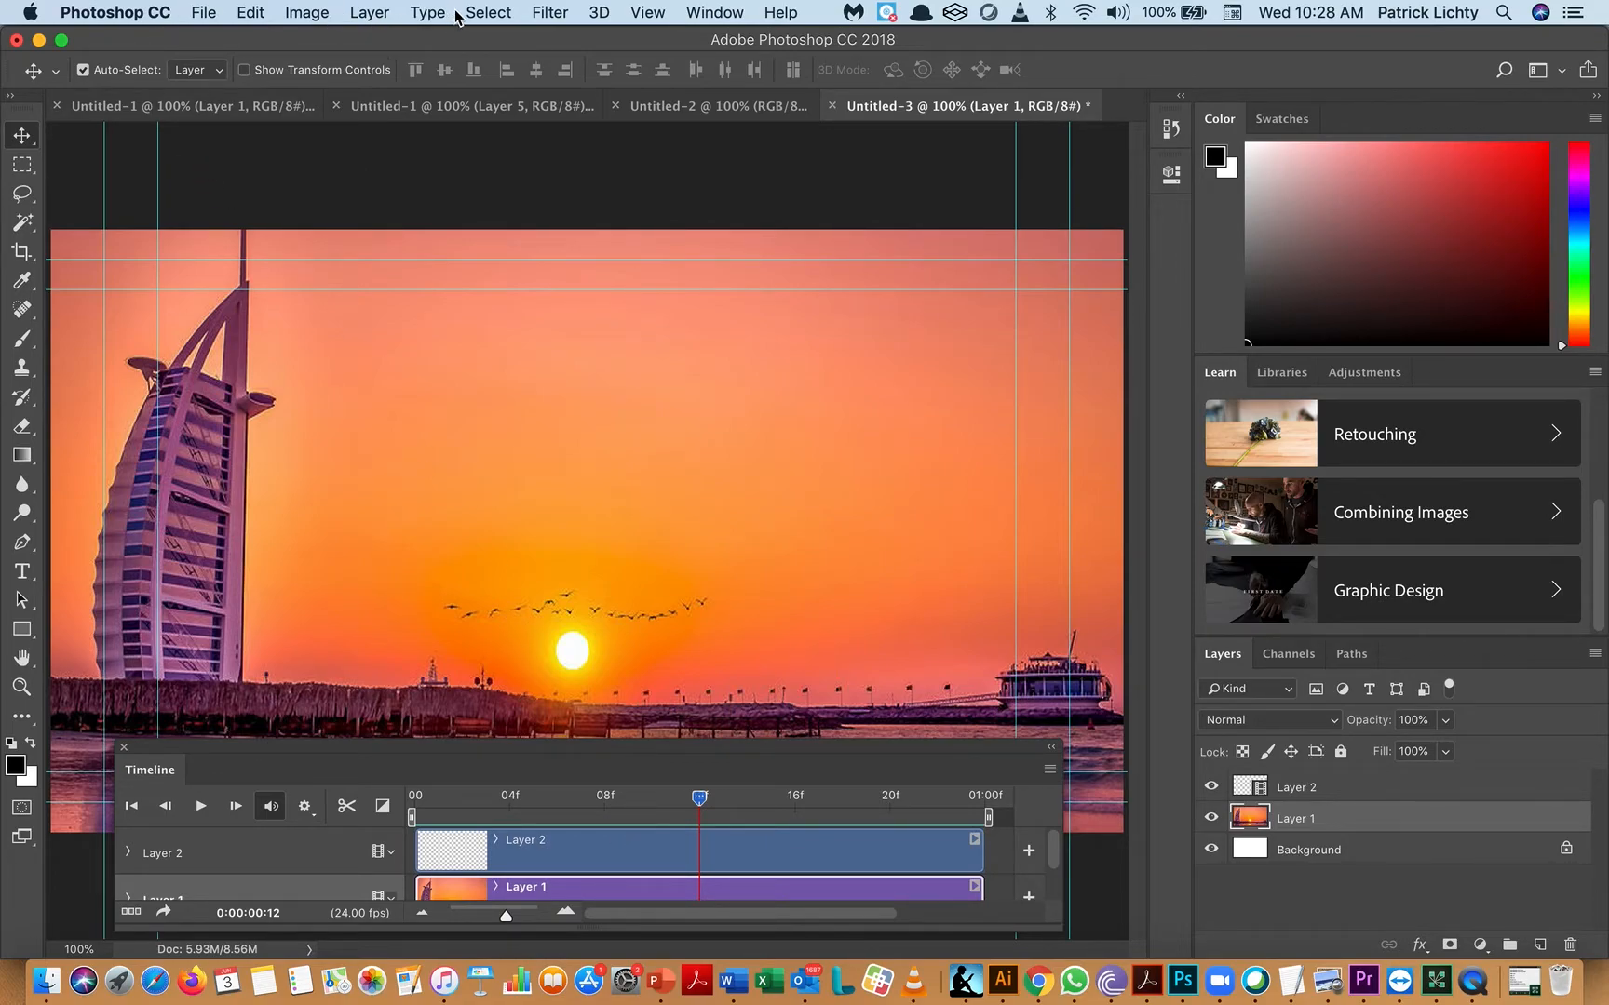
left_click(384, 18)
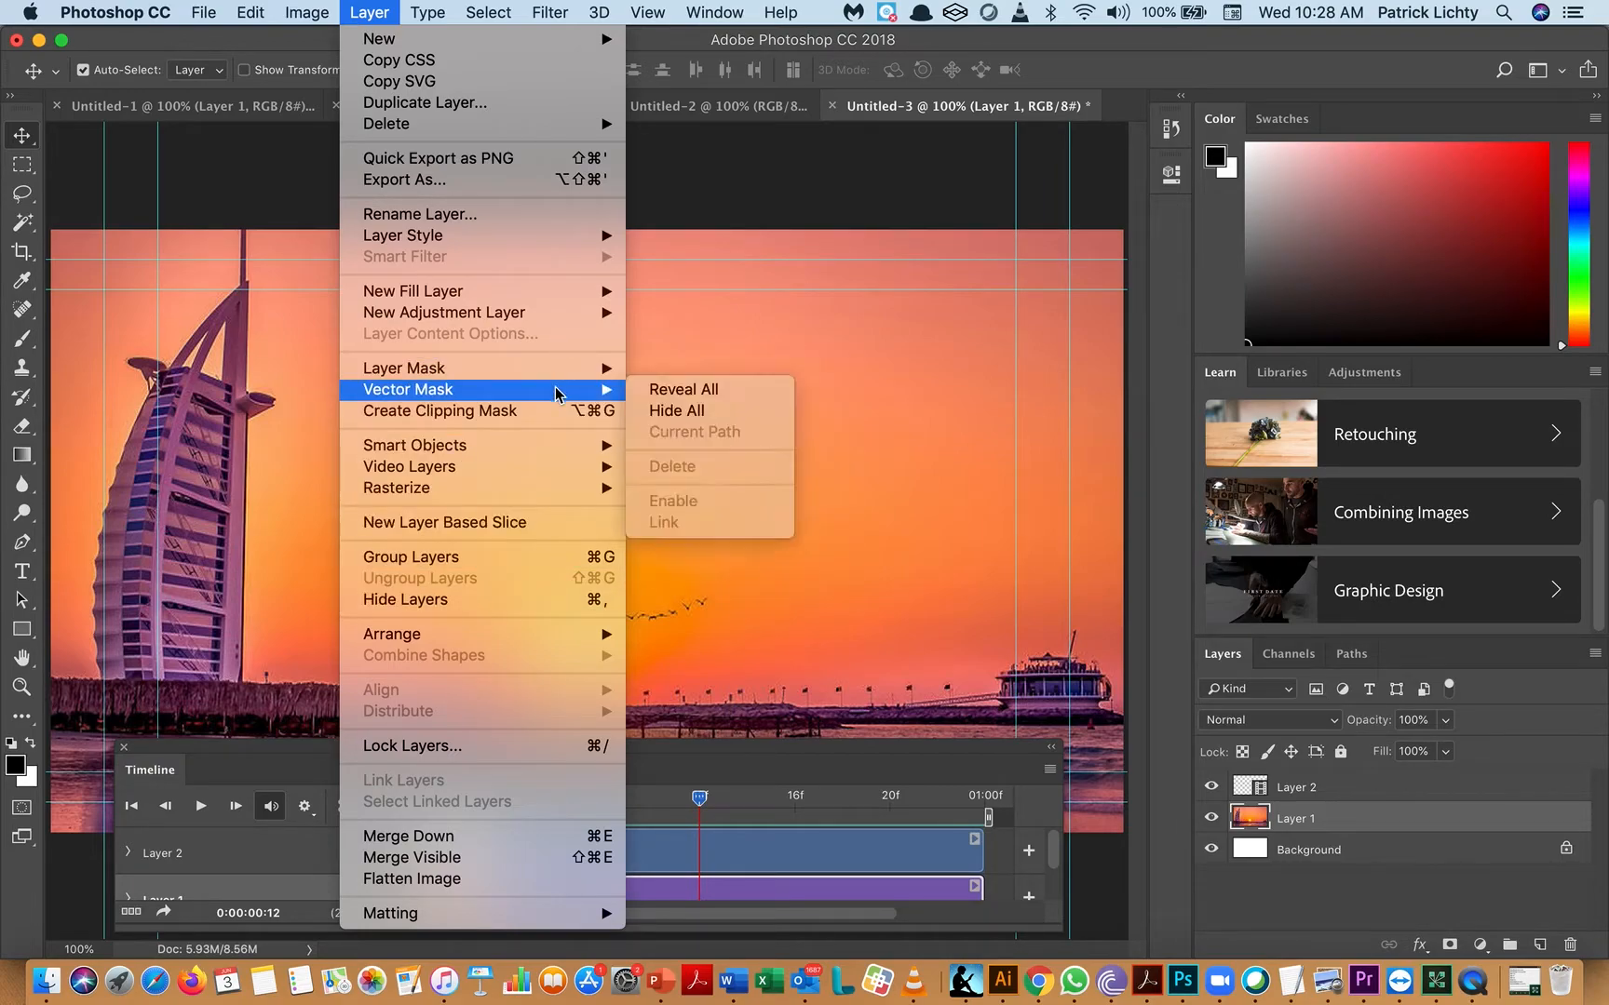
mouse_move(551, 476)
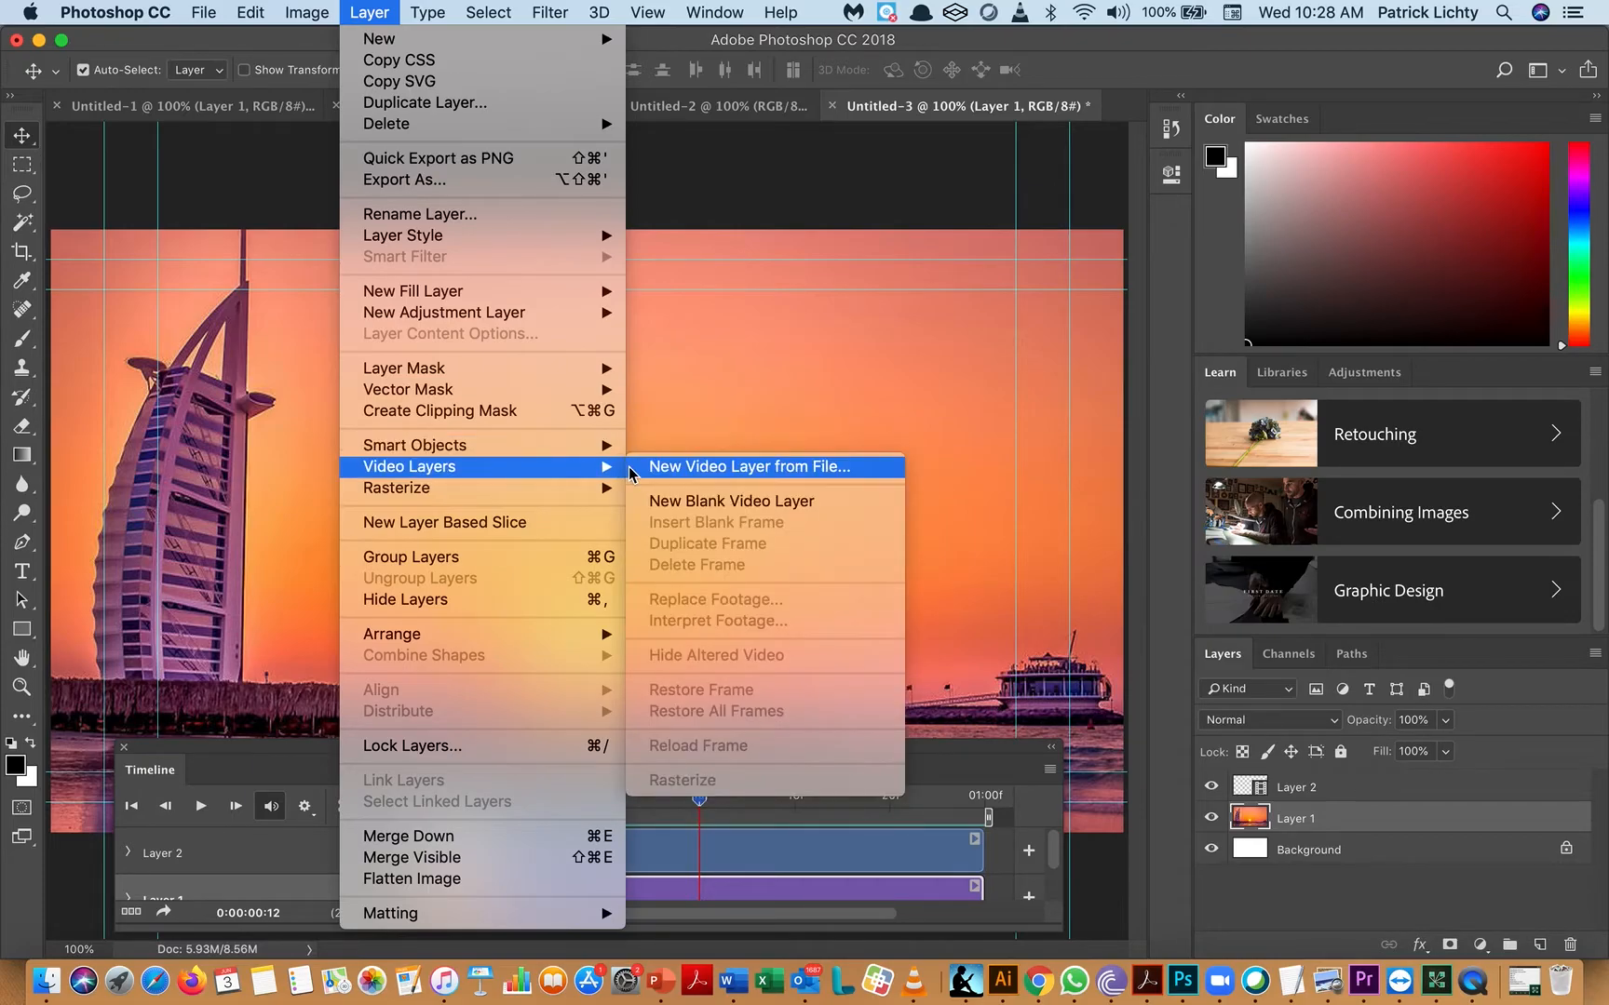
left_click(687, 510)
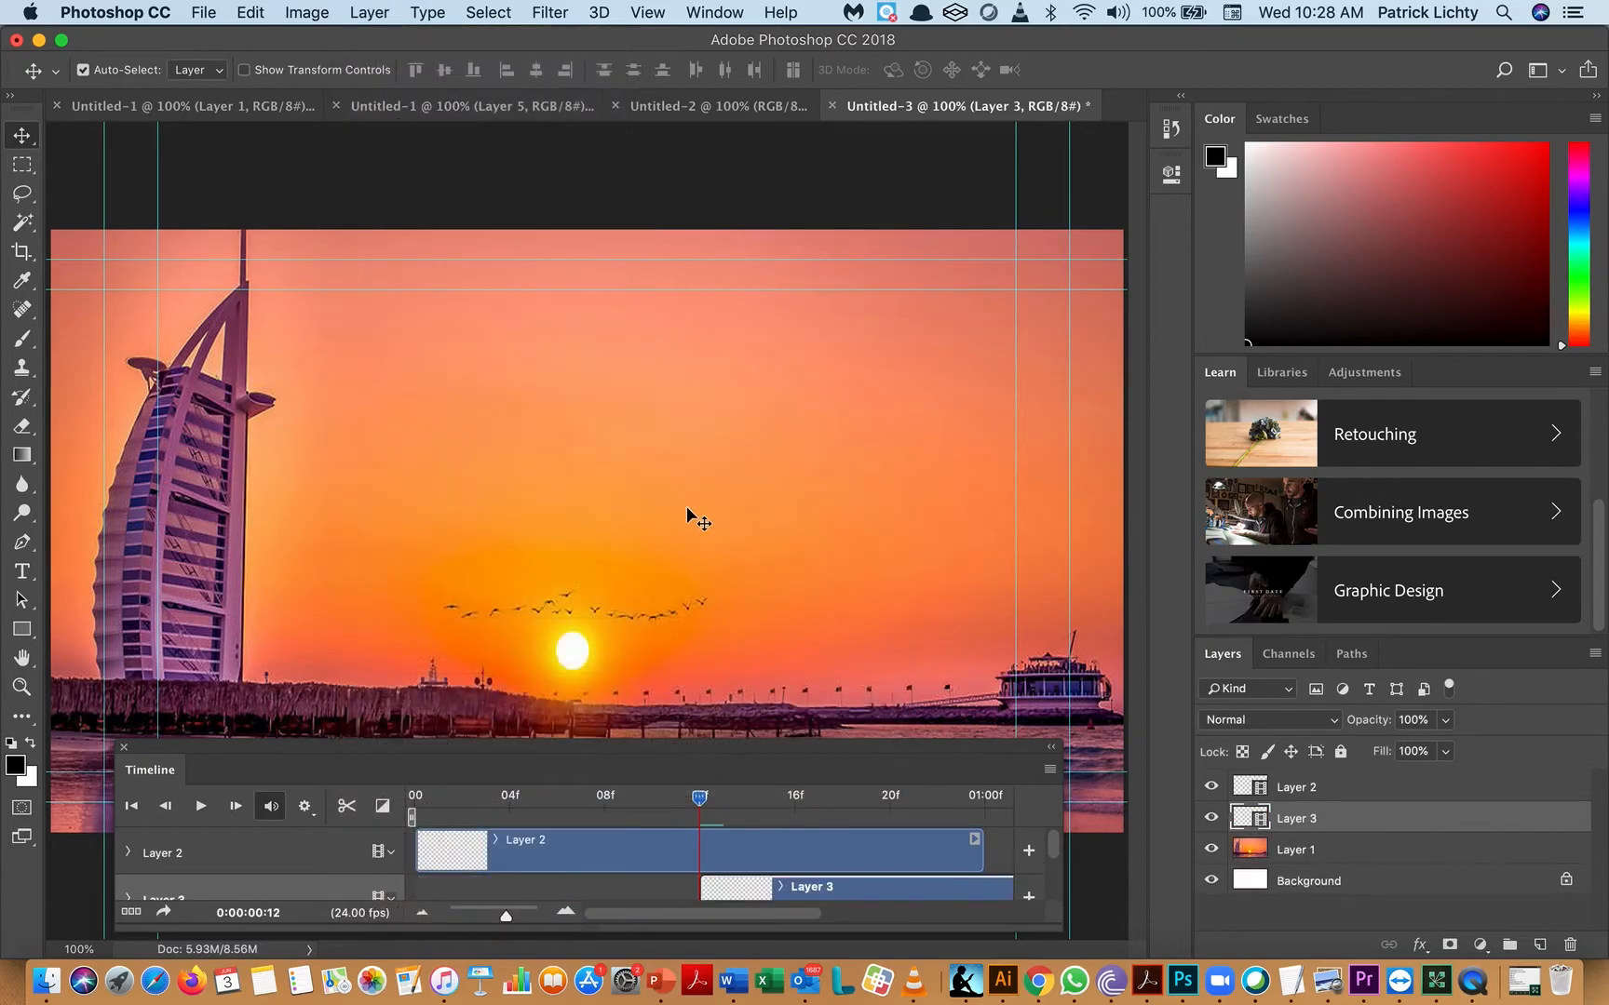
- Rename the new video layer above Layer 1 as candle
double_click(1312, 819)
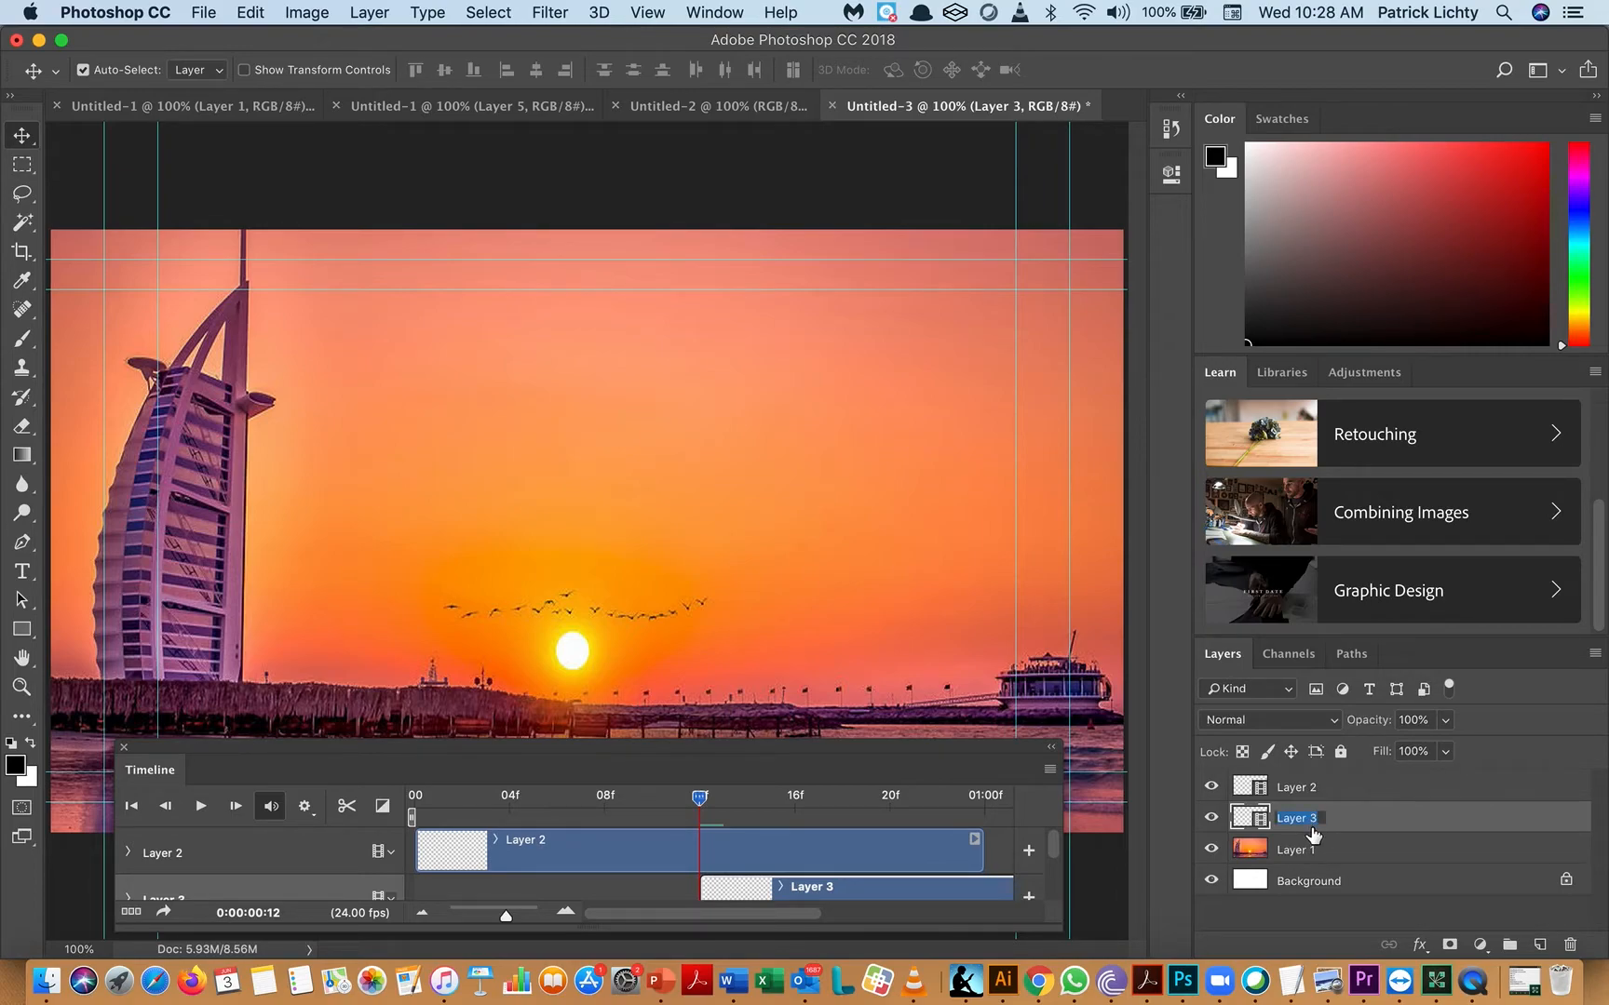
type("d")
type("andle")
- Rename the video layer at the top of the stack, Layer 2, as bird
double_click(1303, 787)
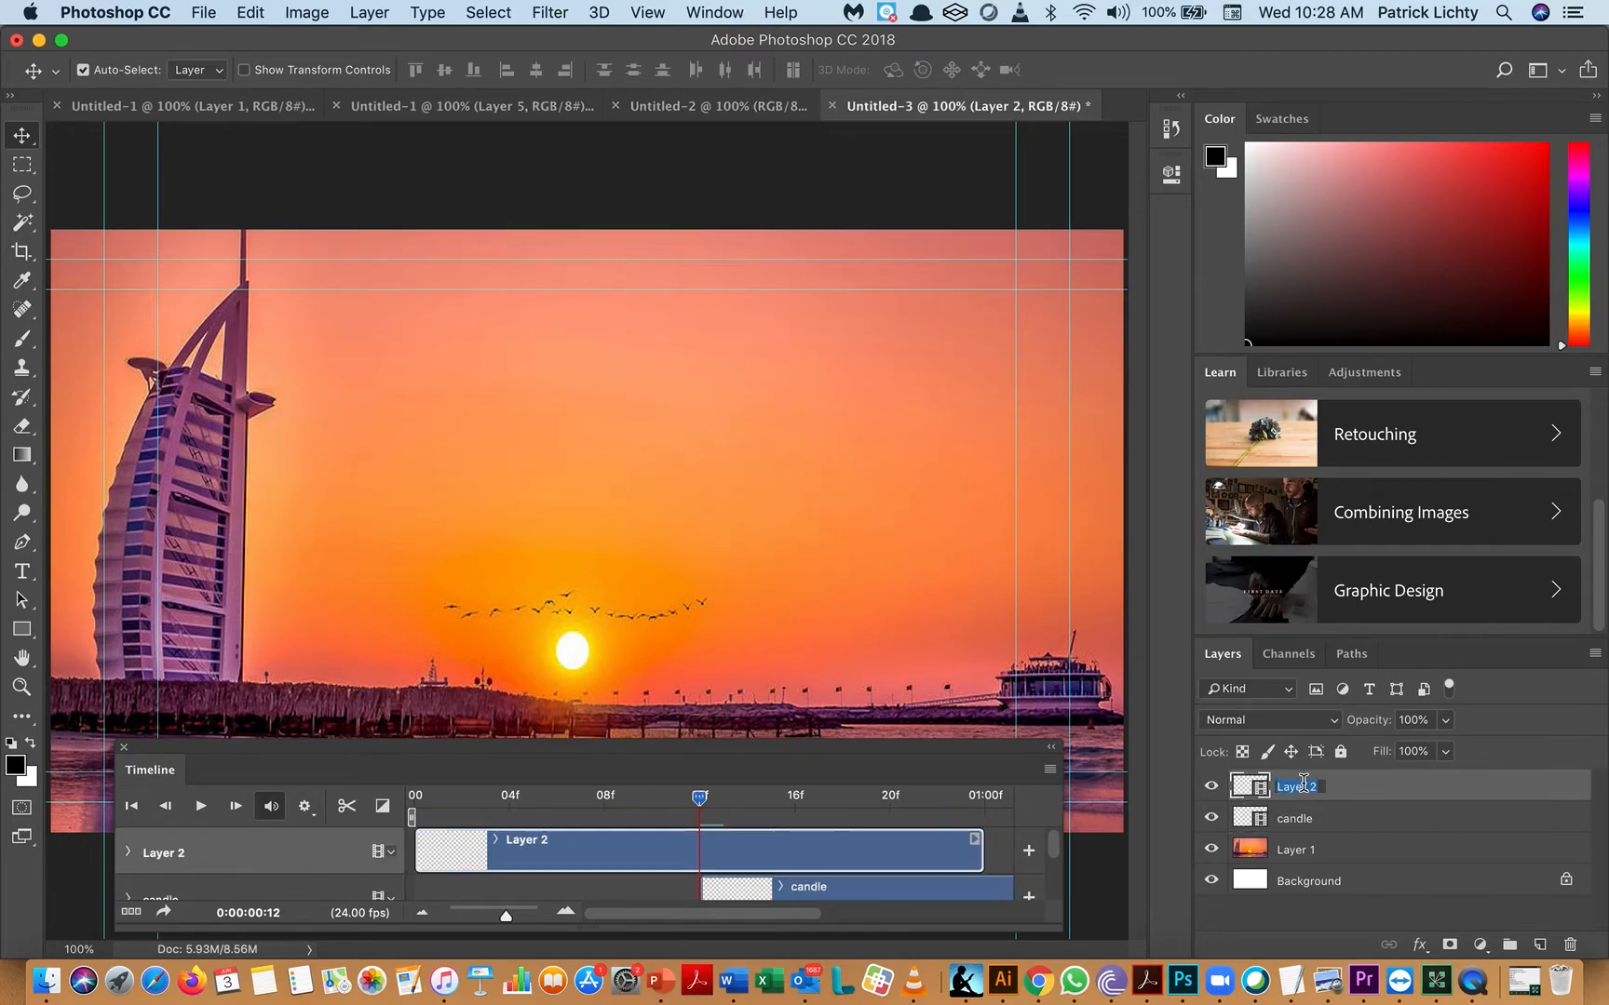
type("bird")
key("Return")
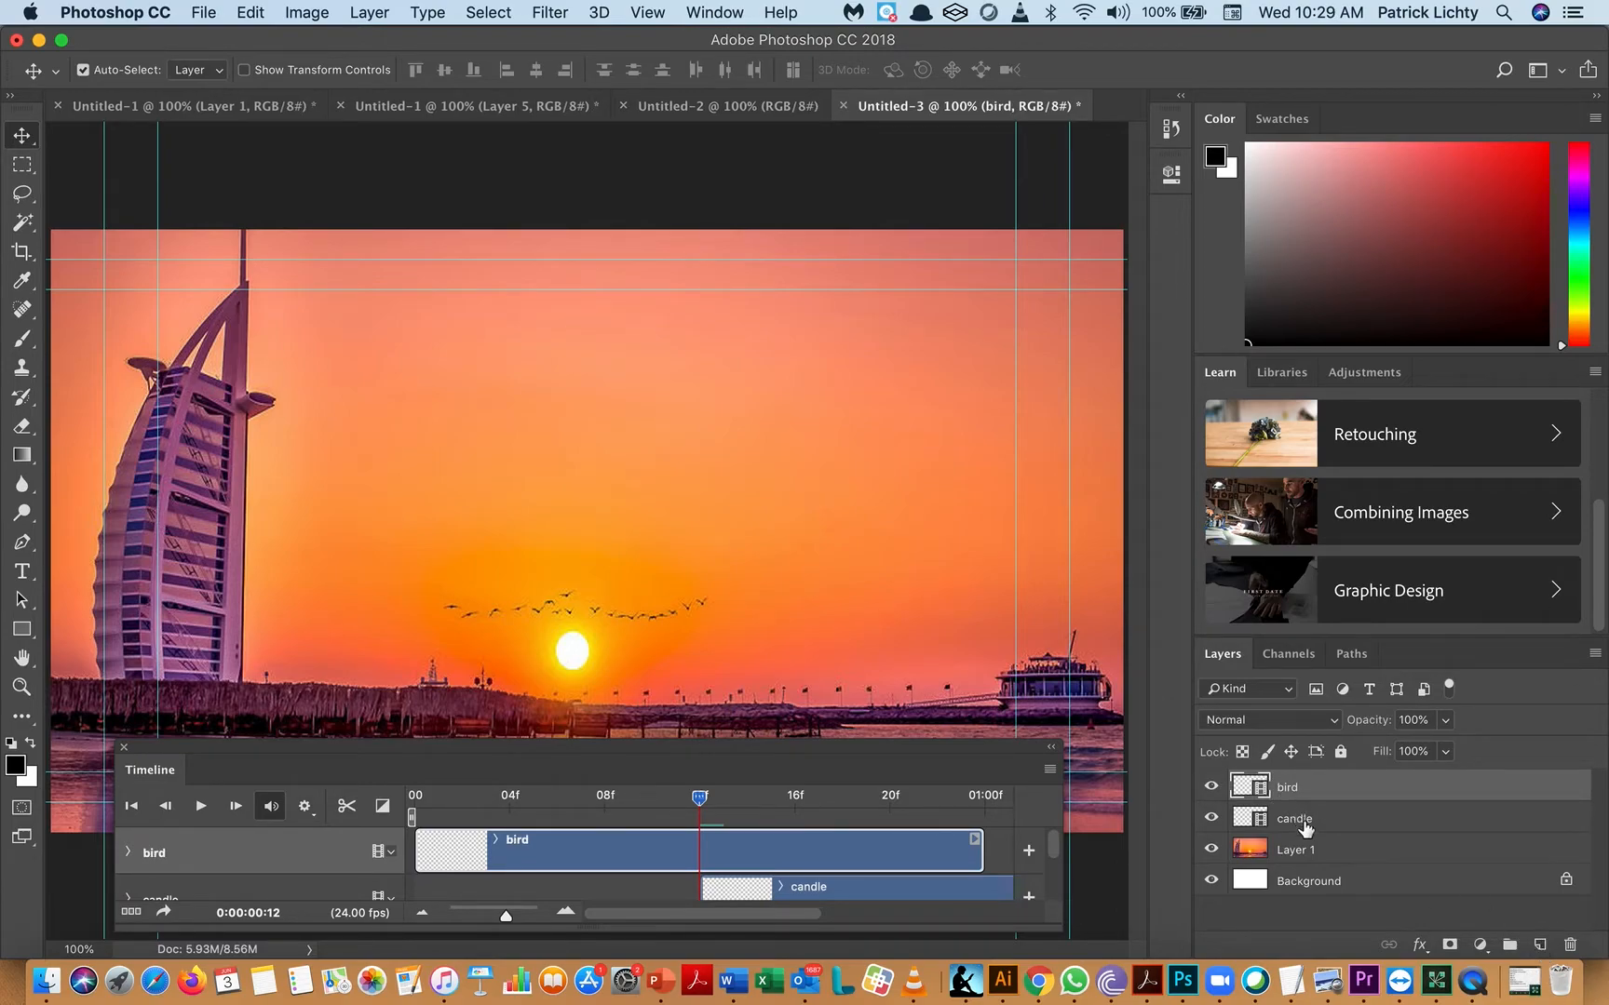
- Add a new empty layer directly above Layer 1 and name it candel base
left_click(1322, 850)
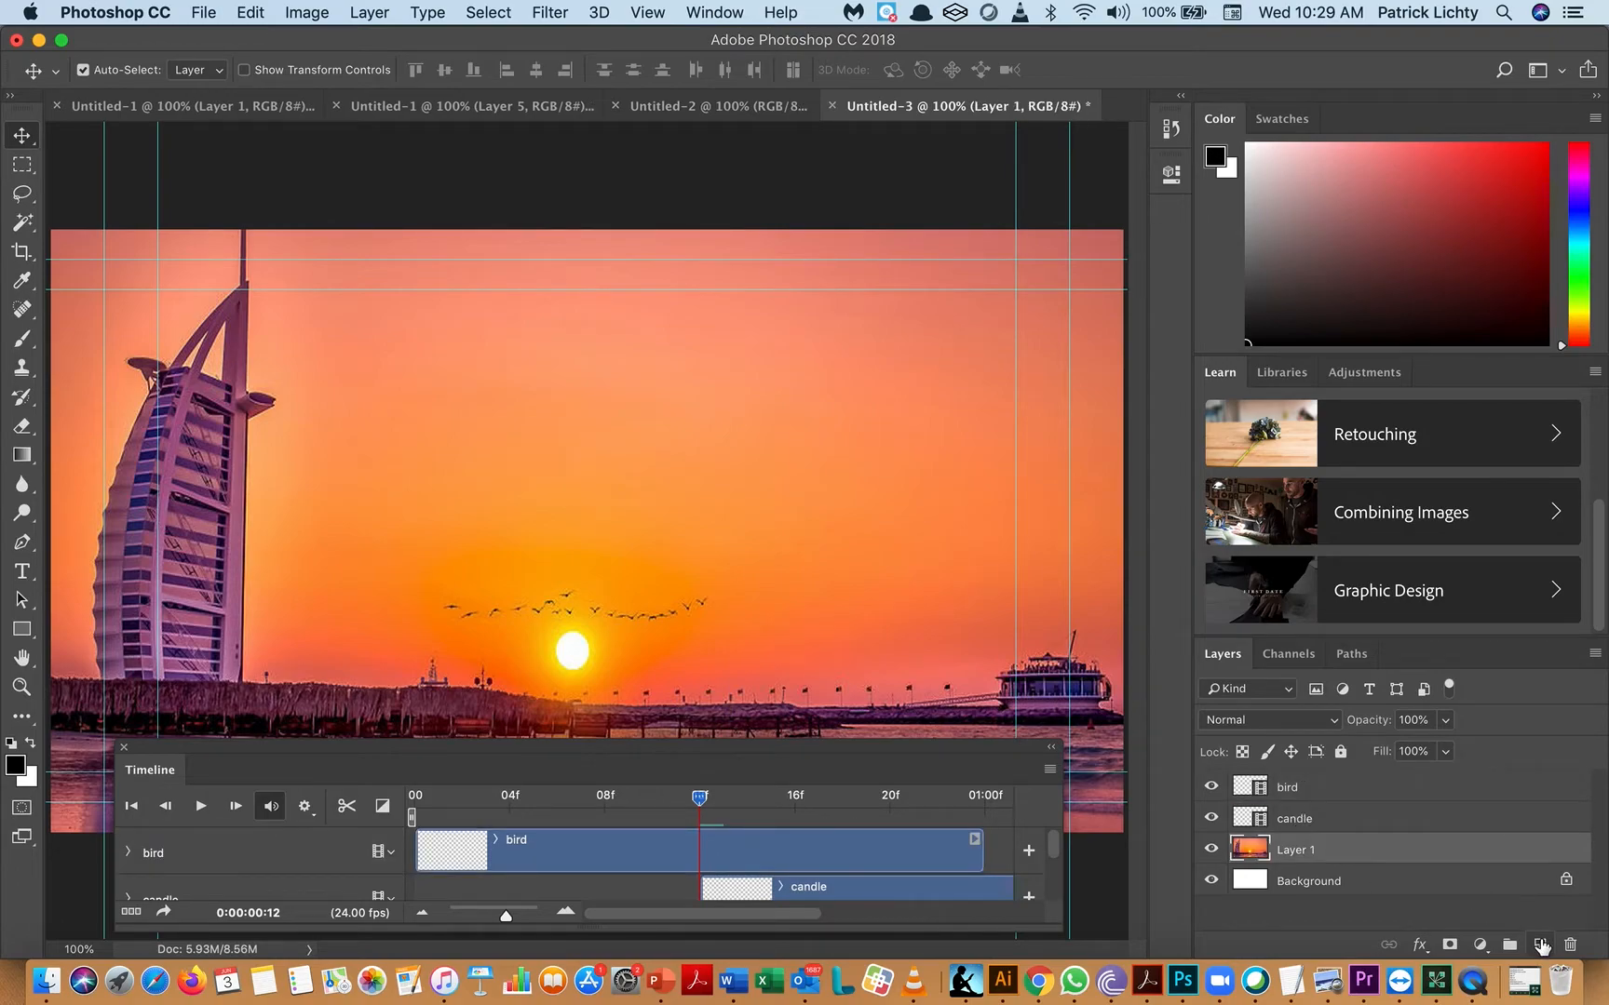
left_click(1538, 942)
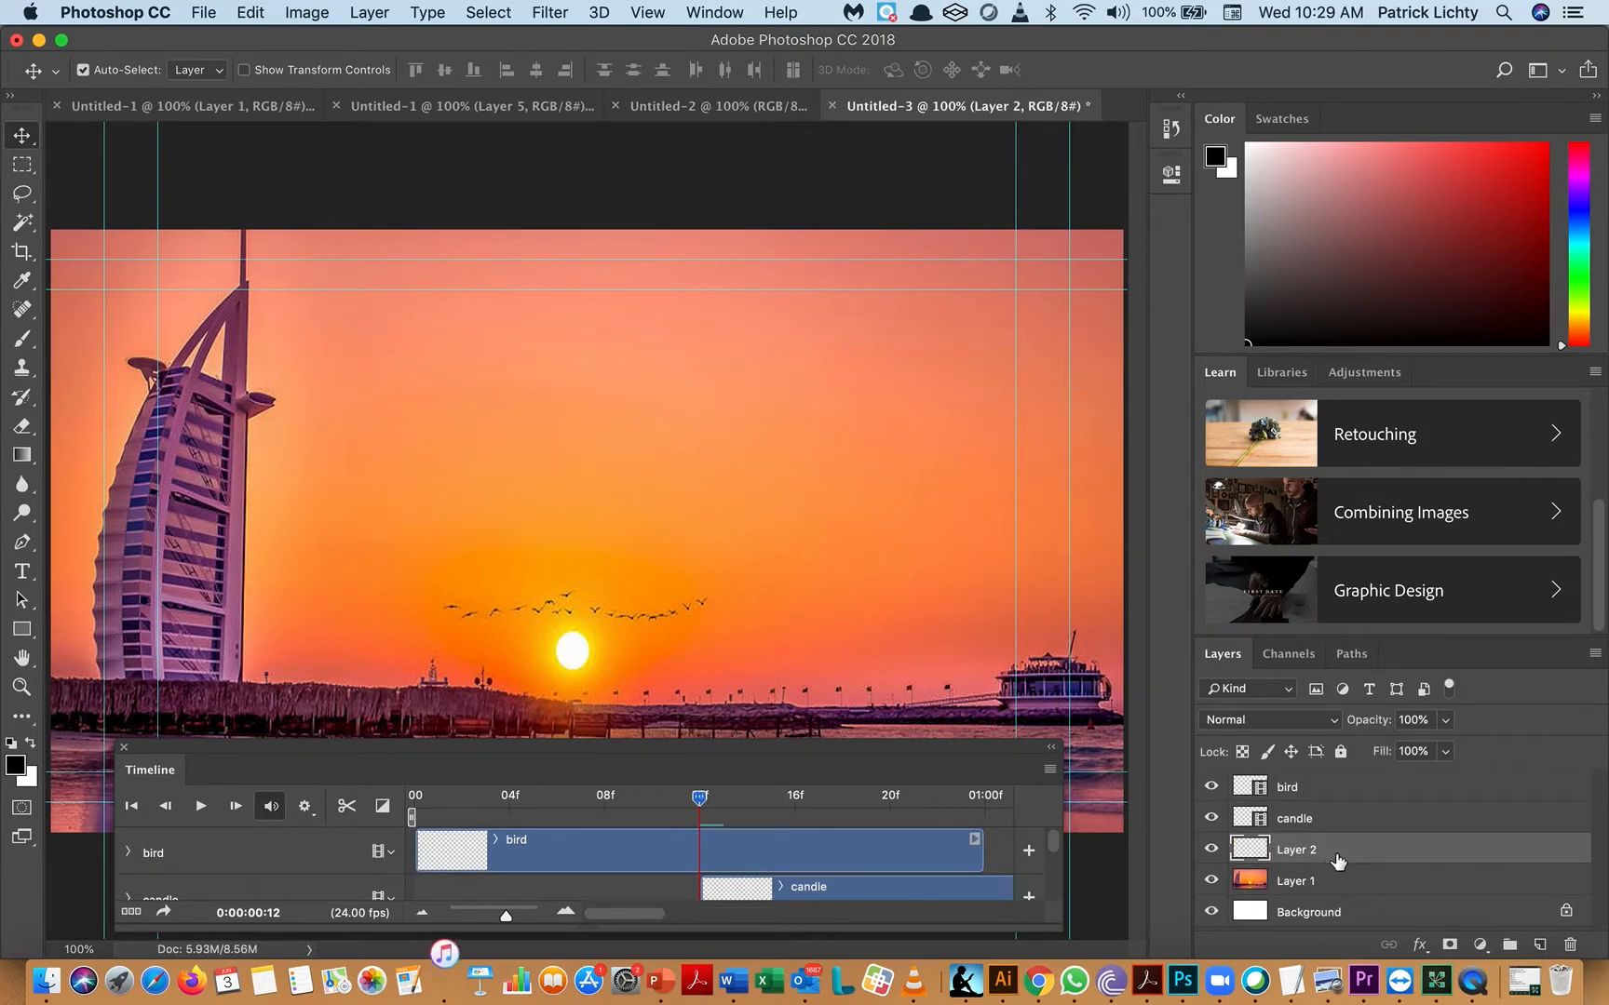
double_click(1307, 850)
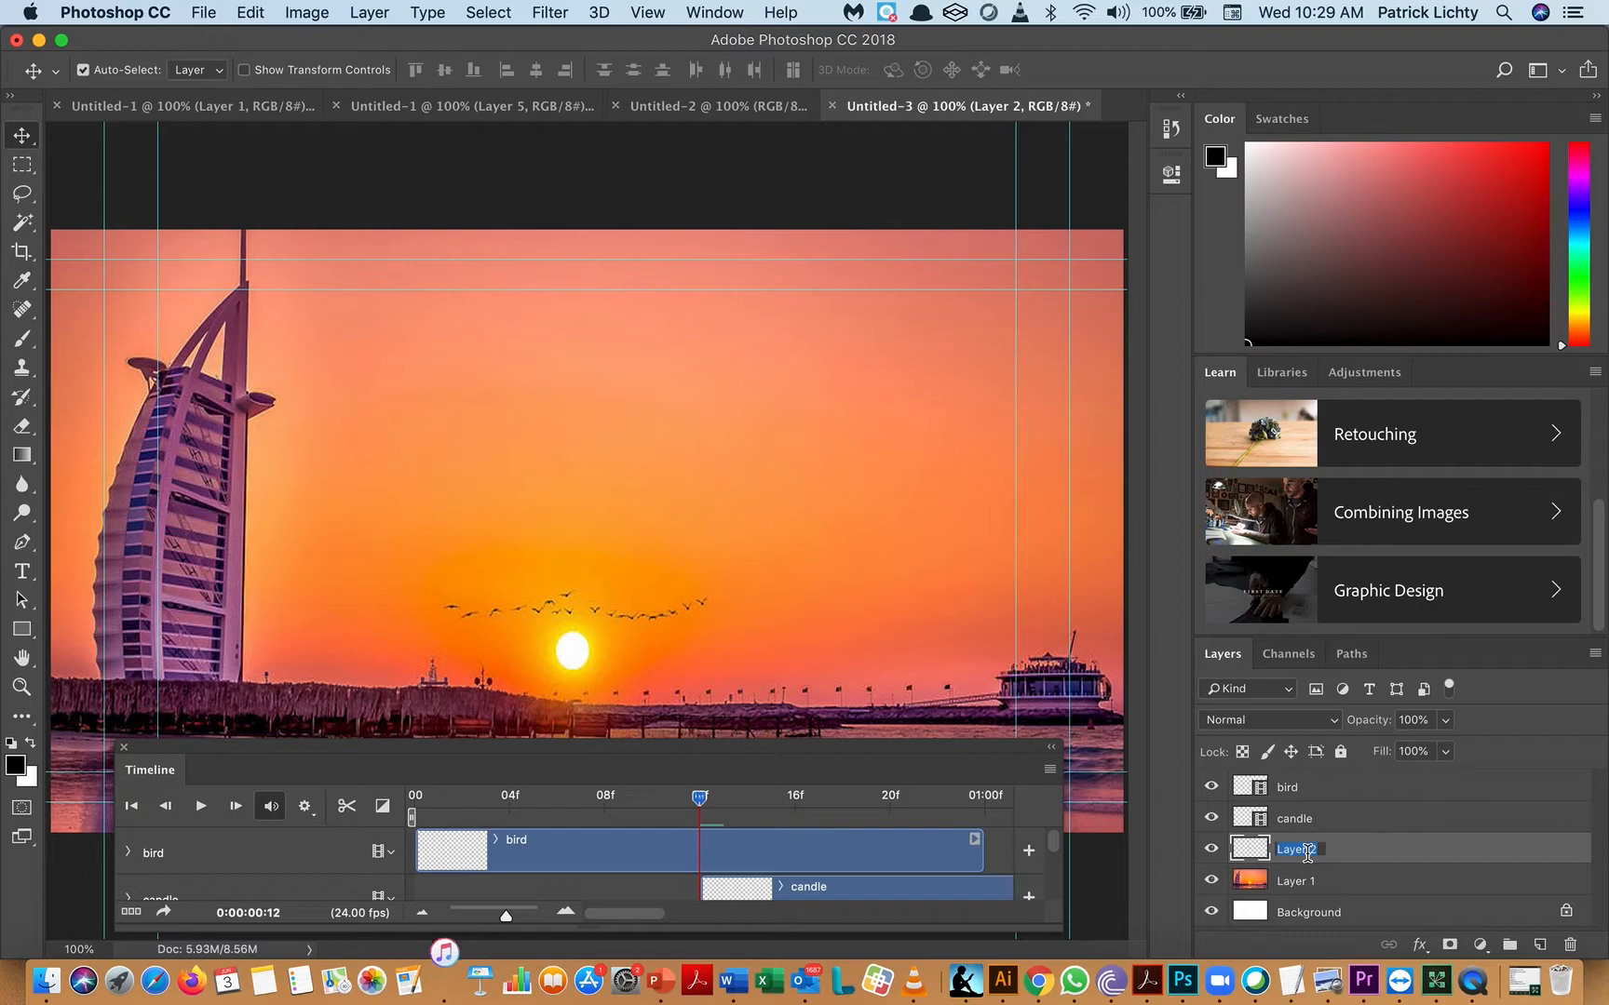
type("candel base")
key("Return")
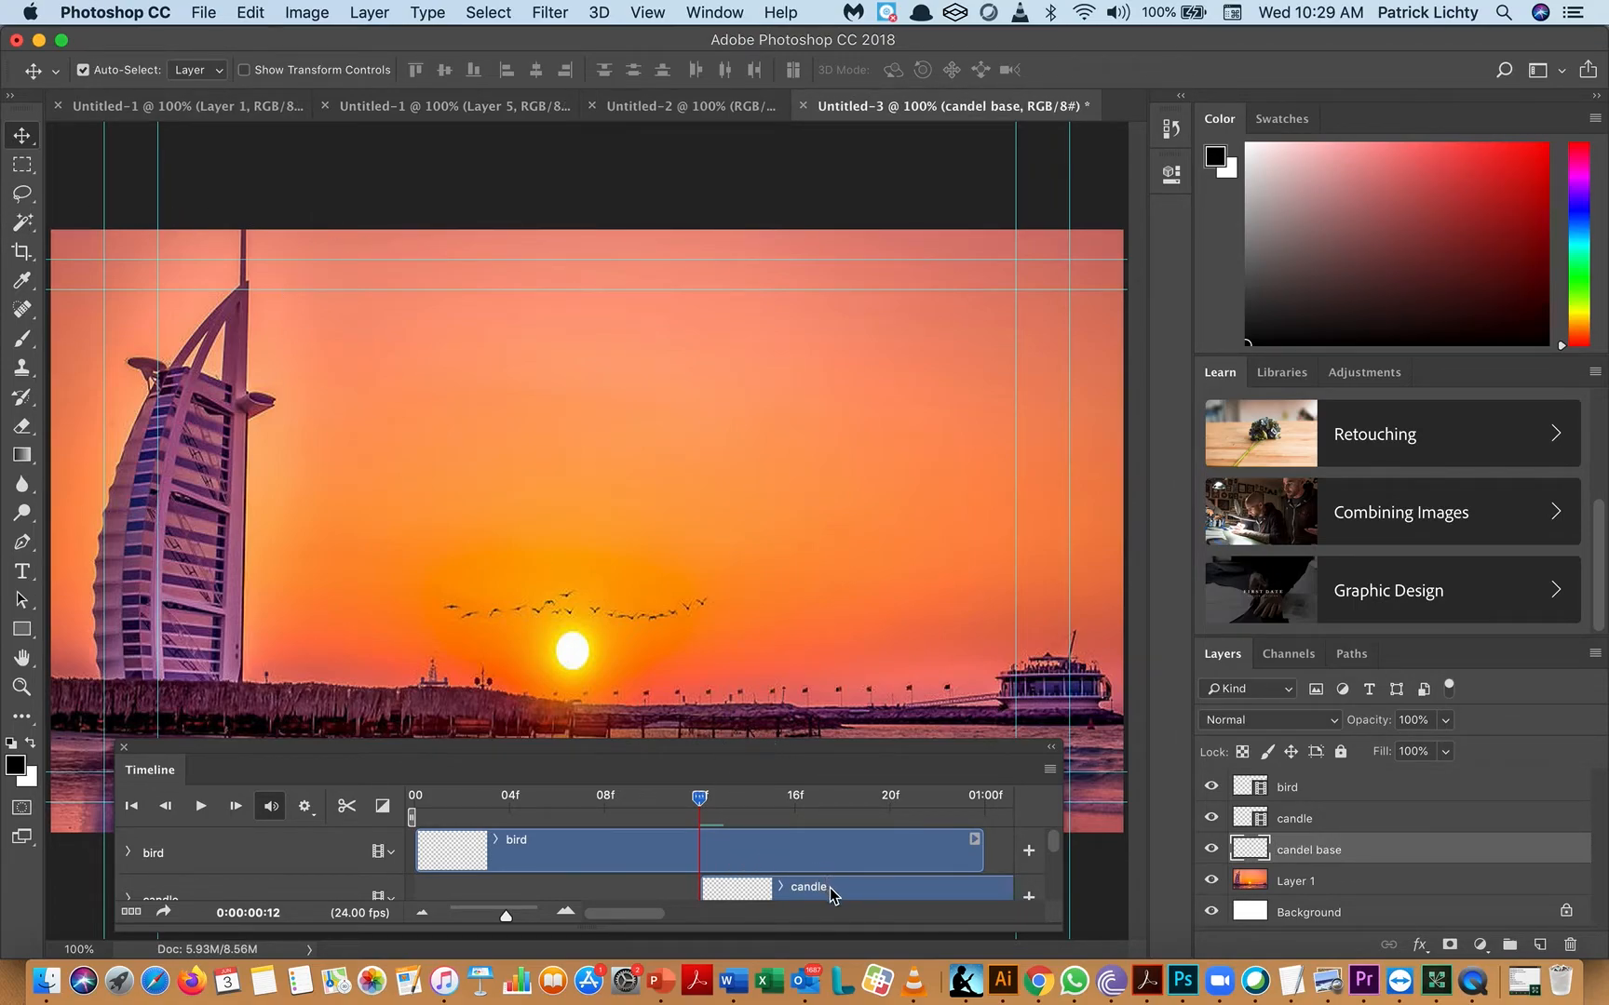
- Move the candle and candel base clips back so that both start at the first frame of the timeline
left_click_drag(841, 888, 568, 887)
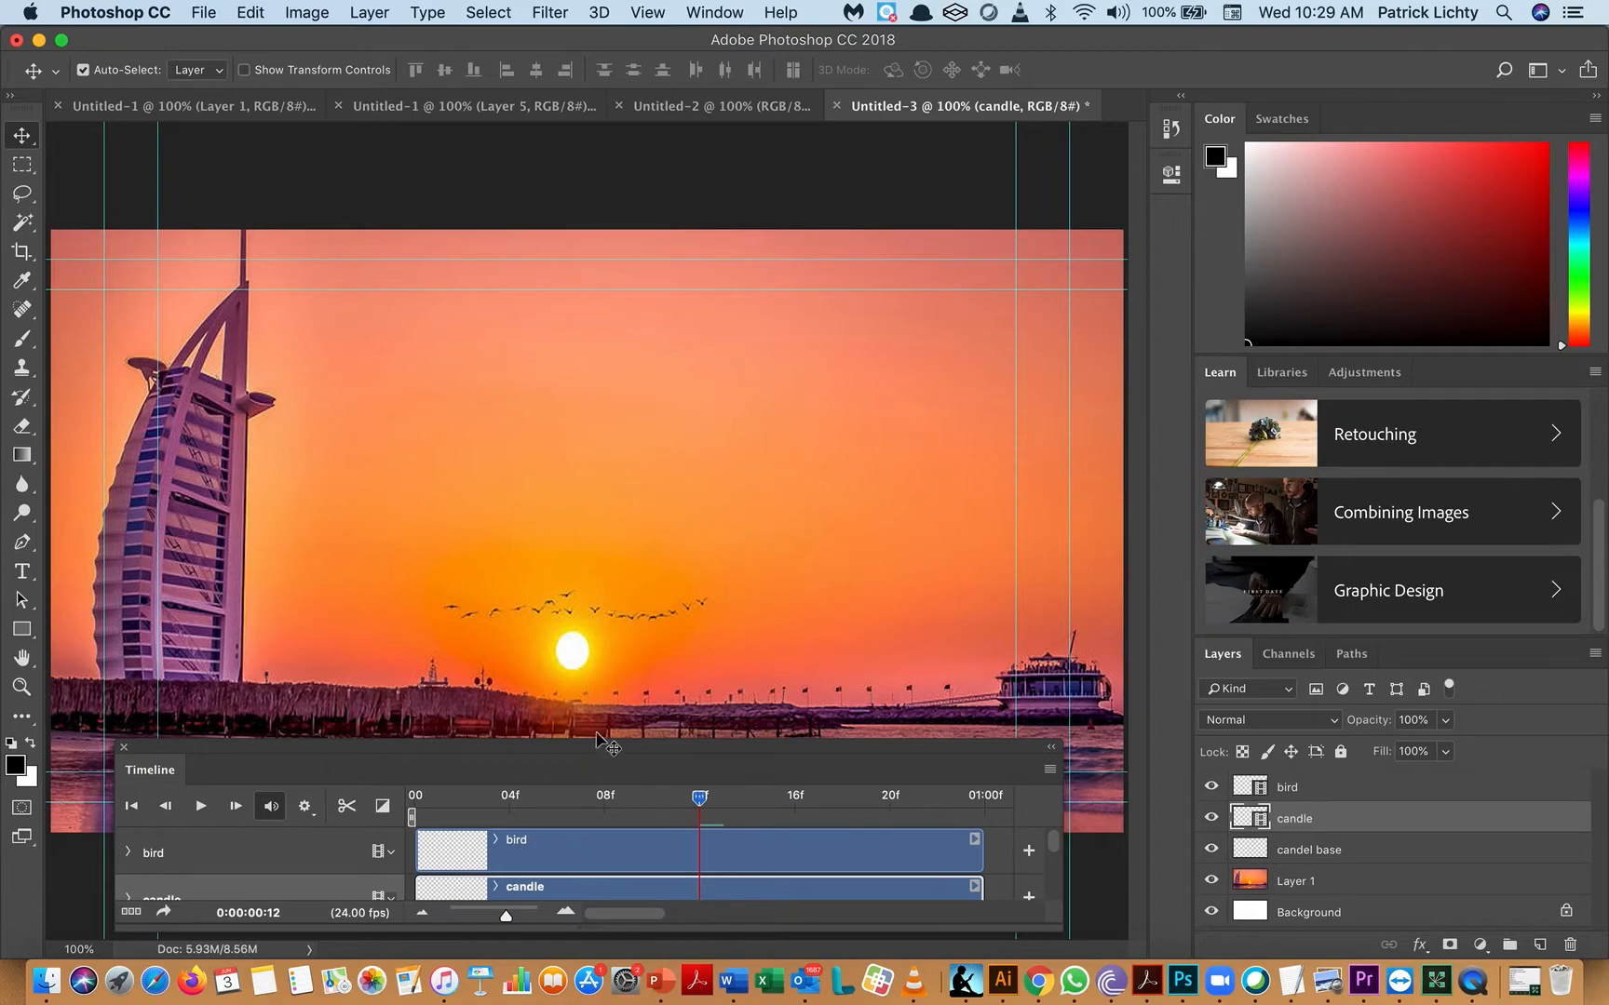
left_click_drag(596, 754, 588, 628)
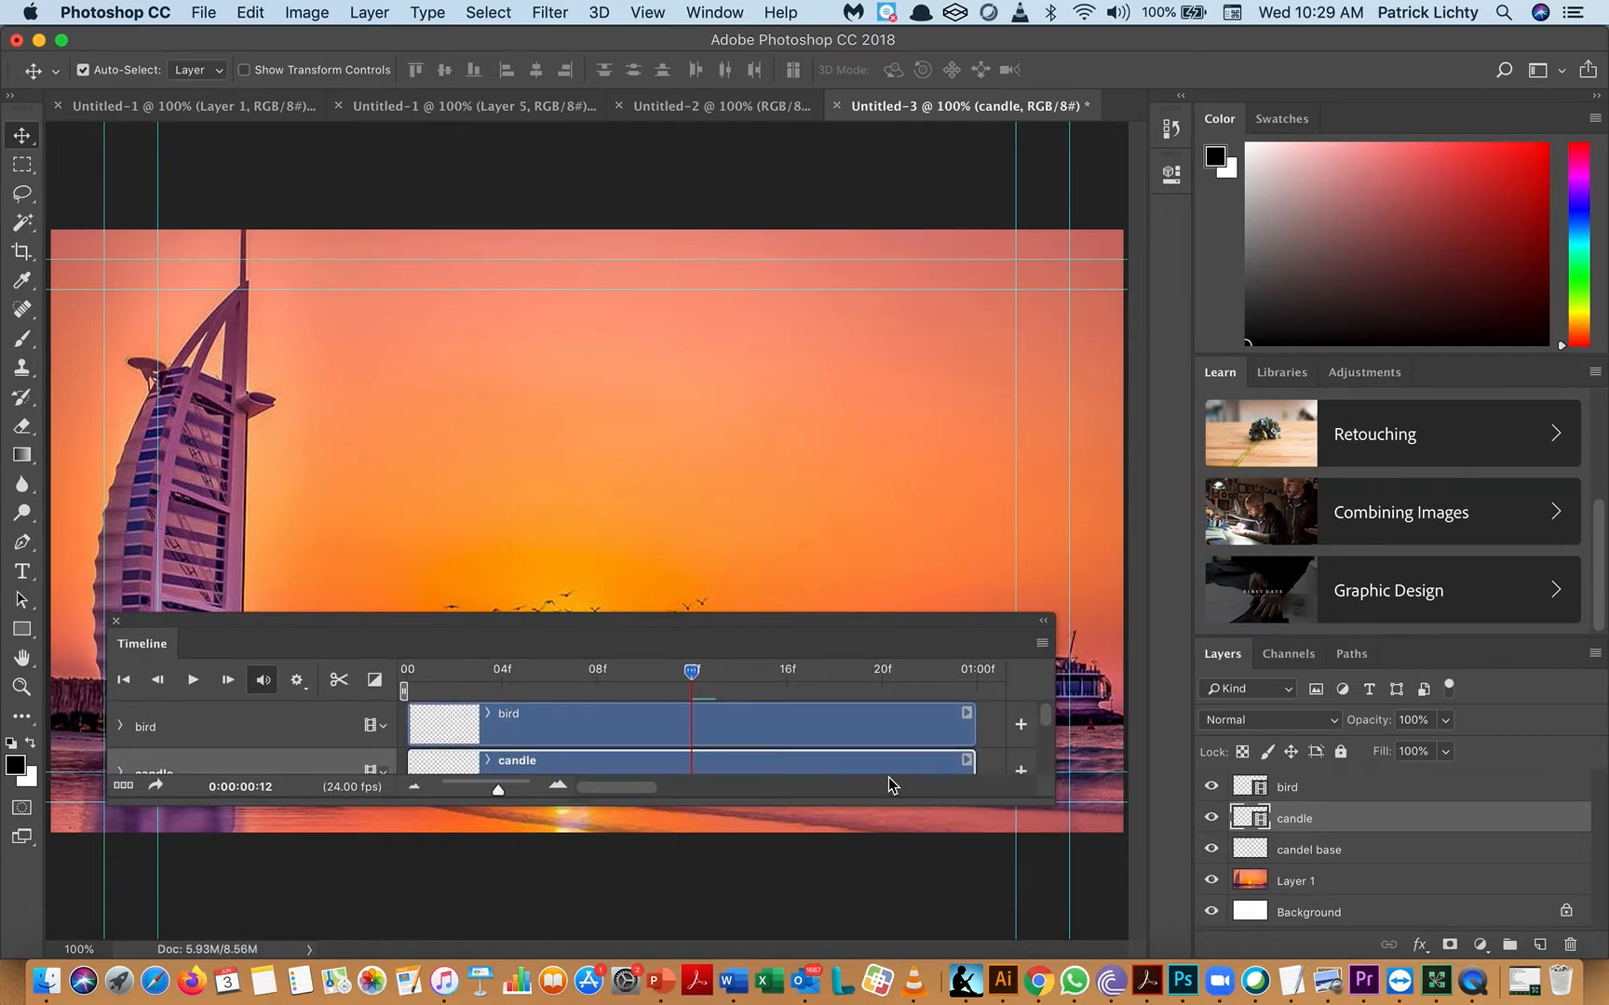
scroll(863, 739, "down", 2)
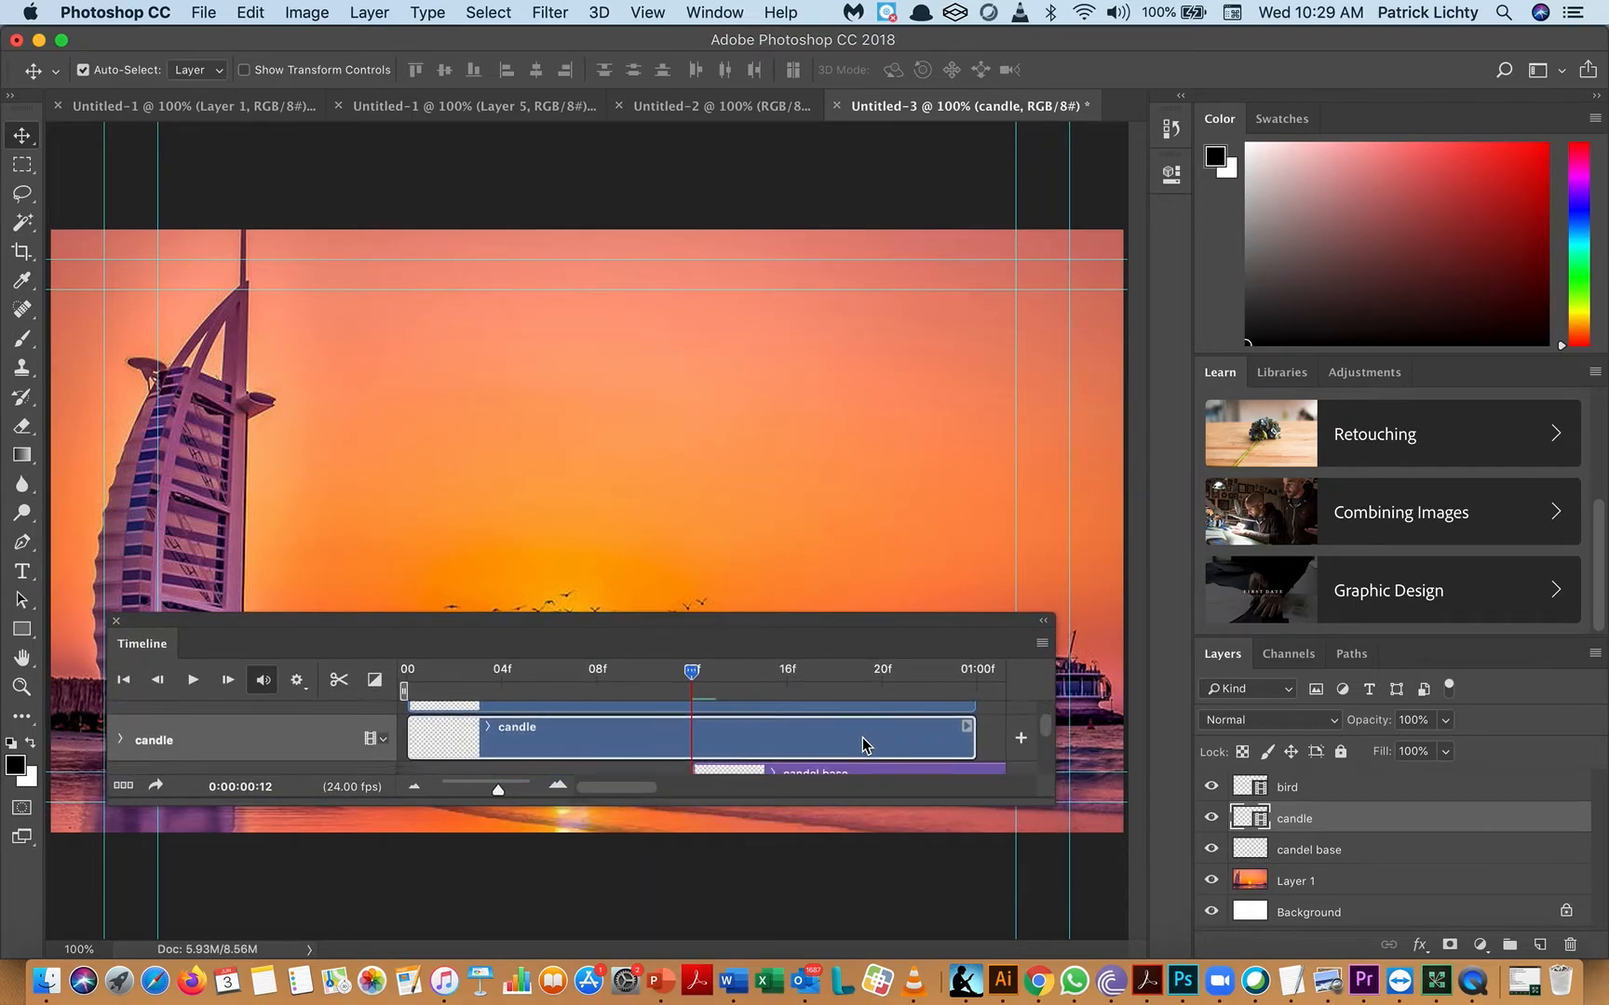
scroll(862, 738, "down", 1)
left_click_drag(819, 750, 654, 719)
left_click_drag(583, 713, 588, 709)
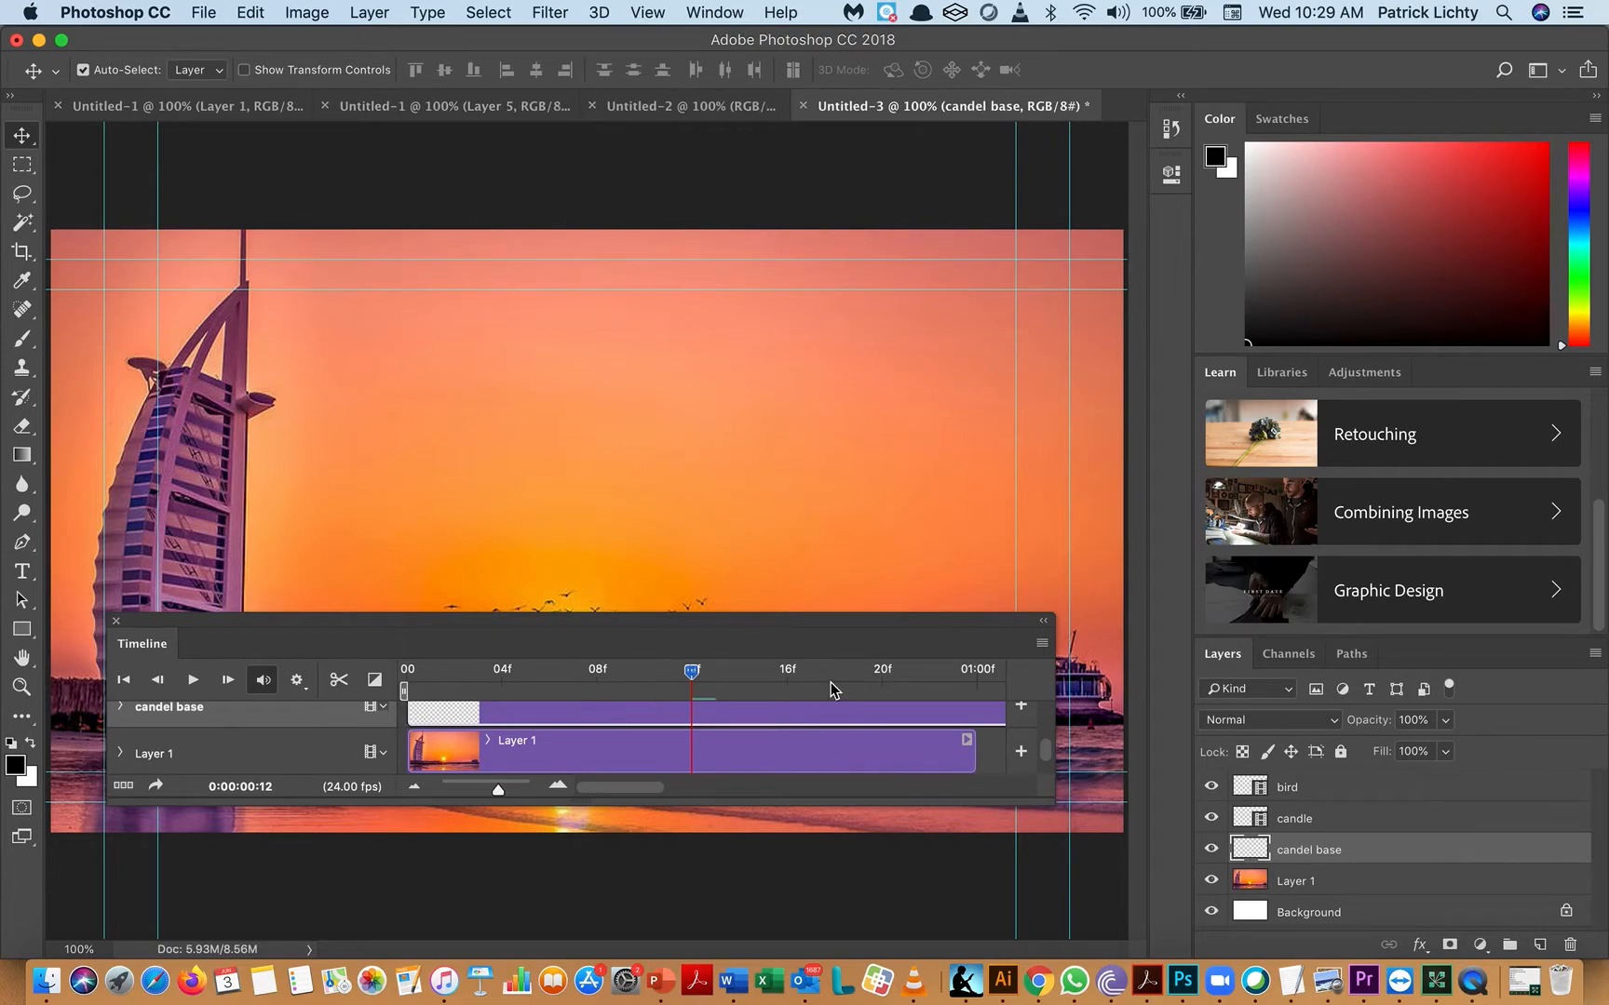
scroll(838, 751, "up", 2)
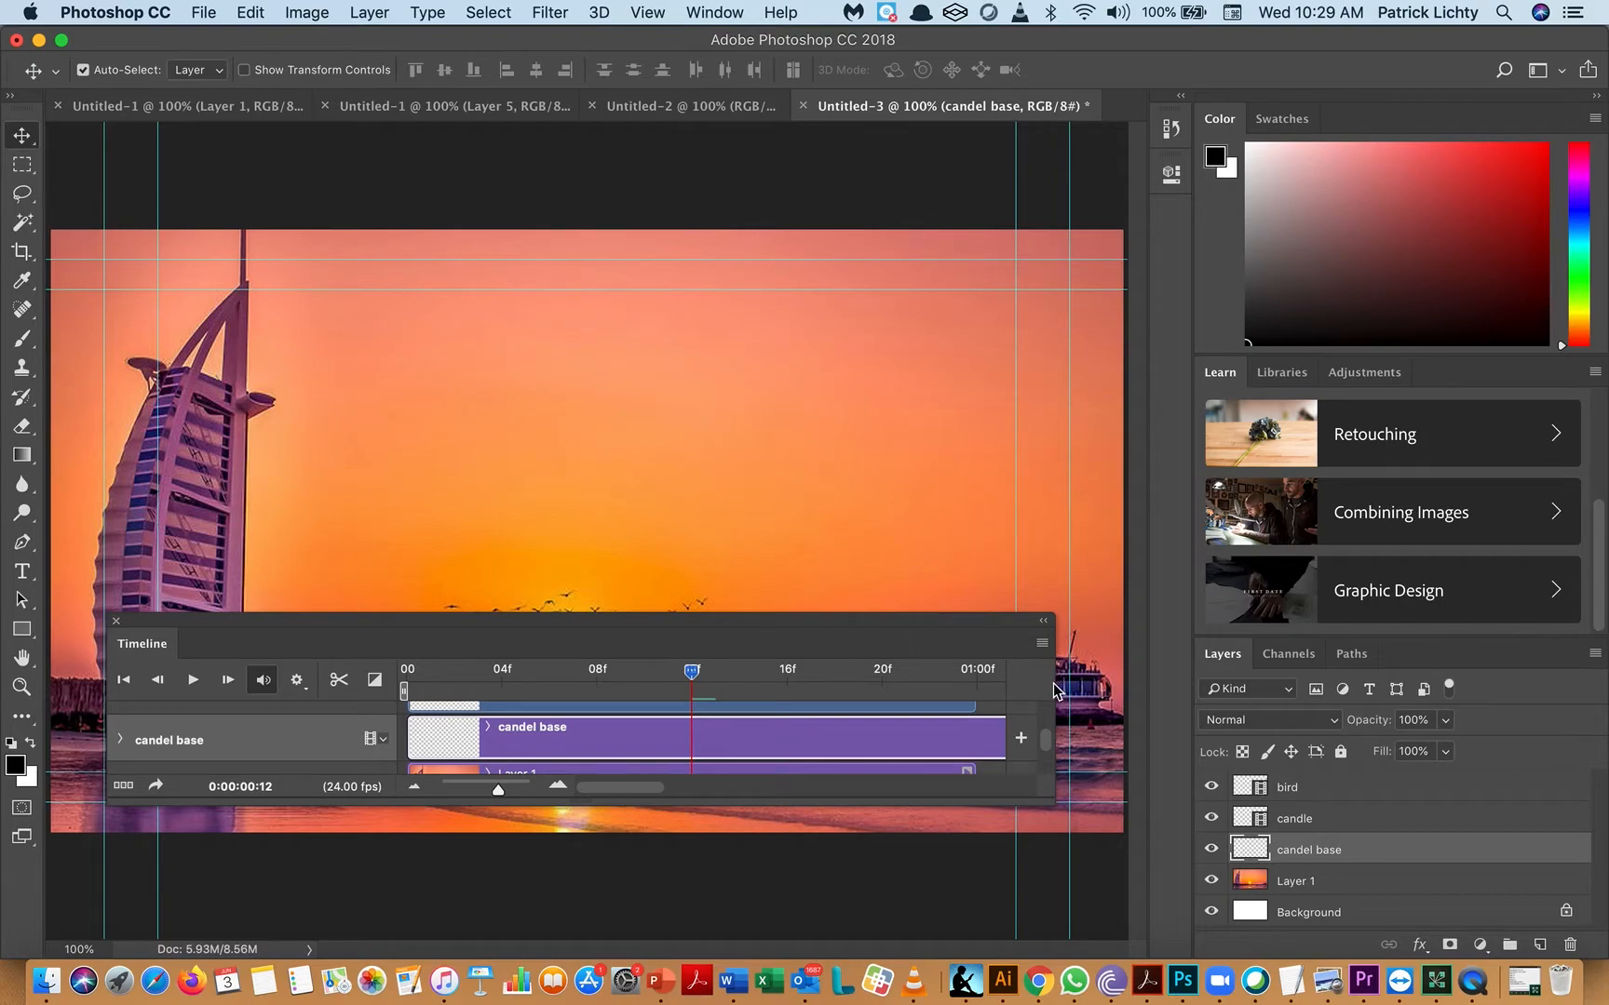
- Enable onion skins and set them to 2 frames before, 2 frames after and the Normal blend mode
left_click(1042, 643)
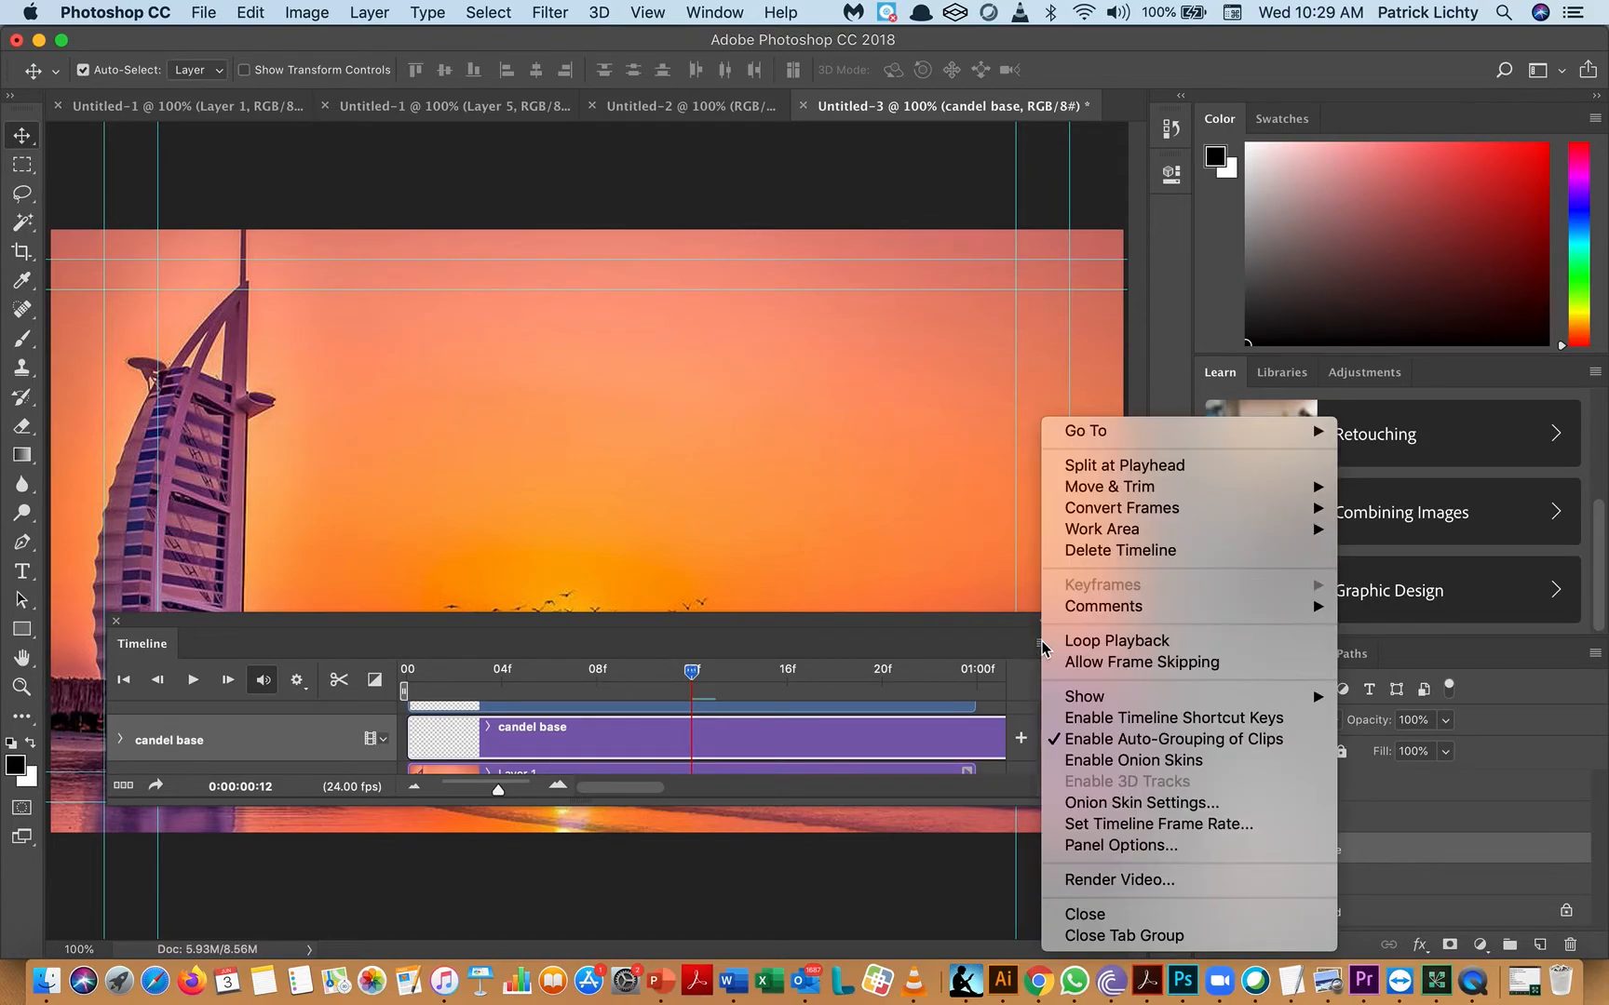
left_click(1173, 762)
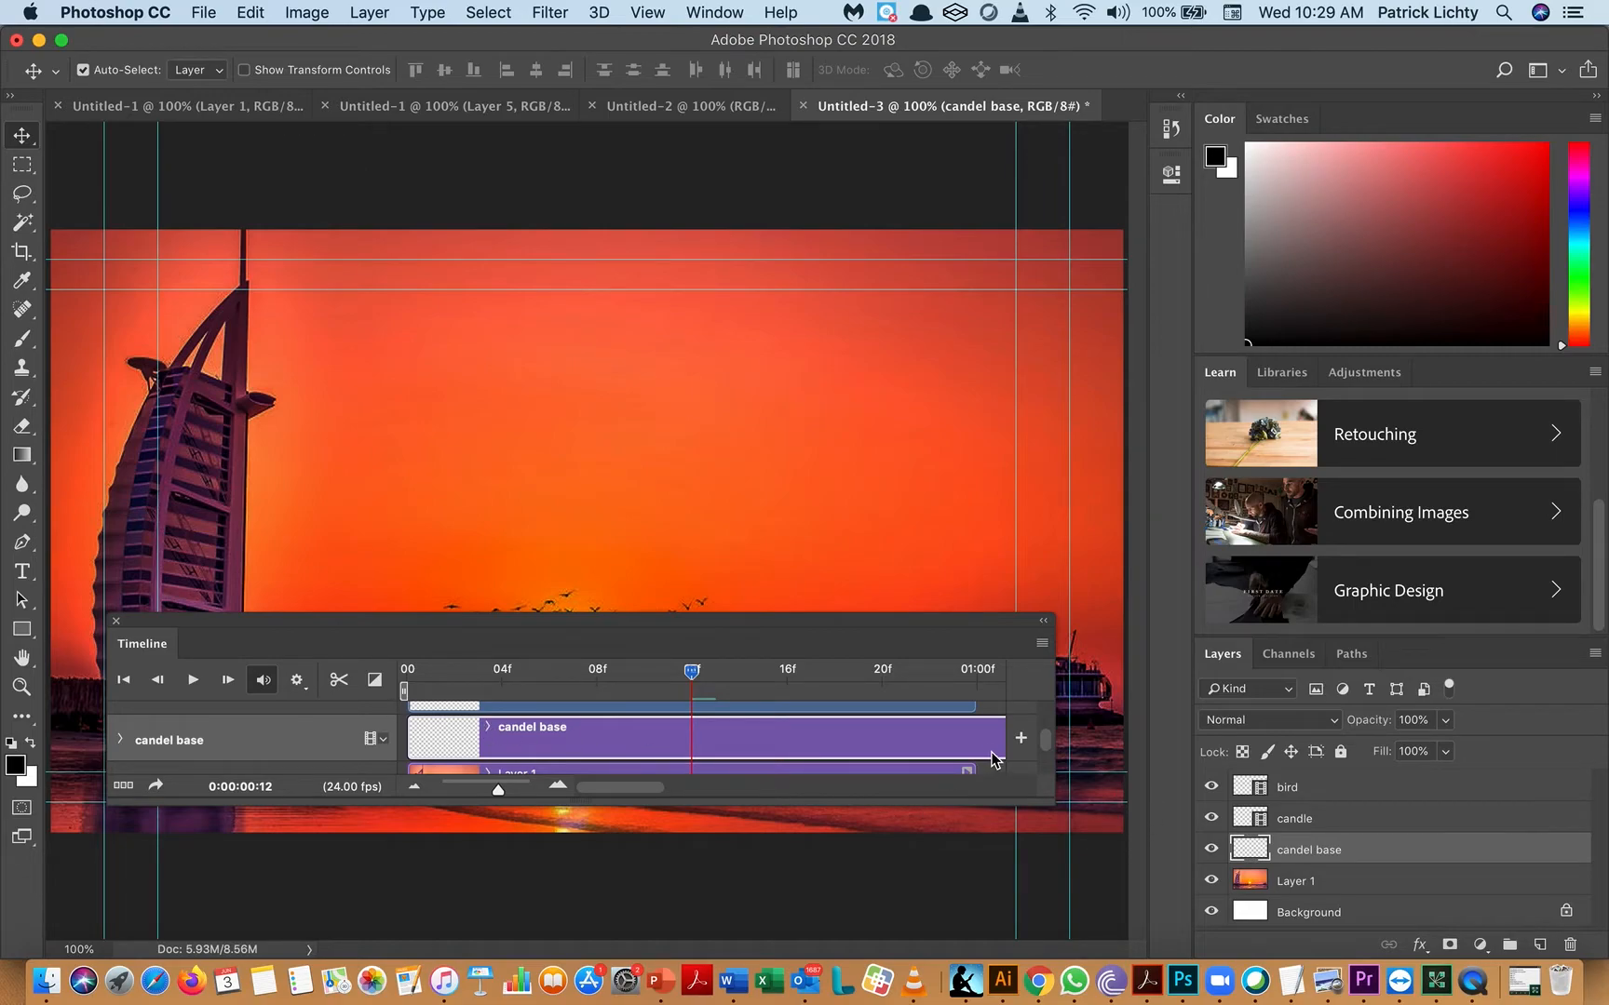
left_click(1040, 646)
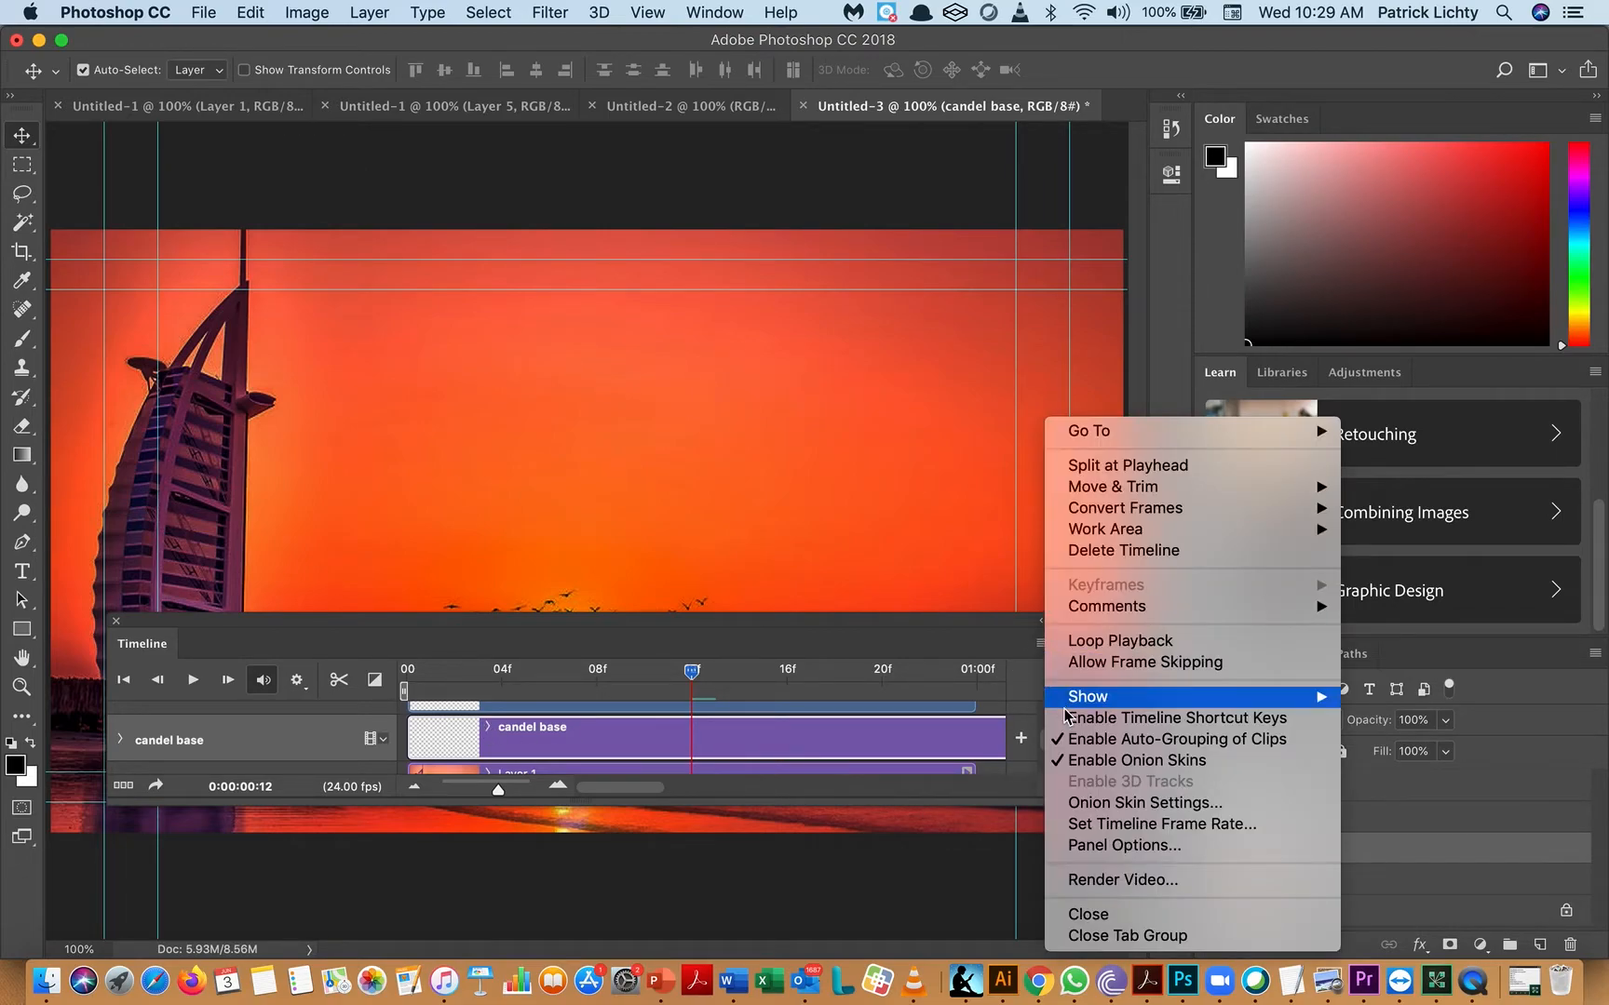
left_click(1129, 806)
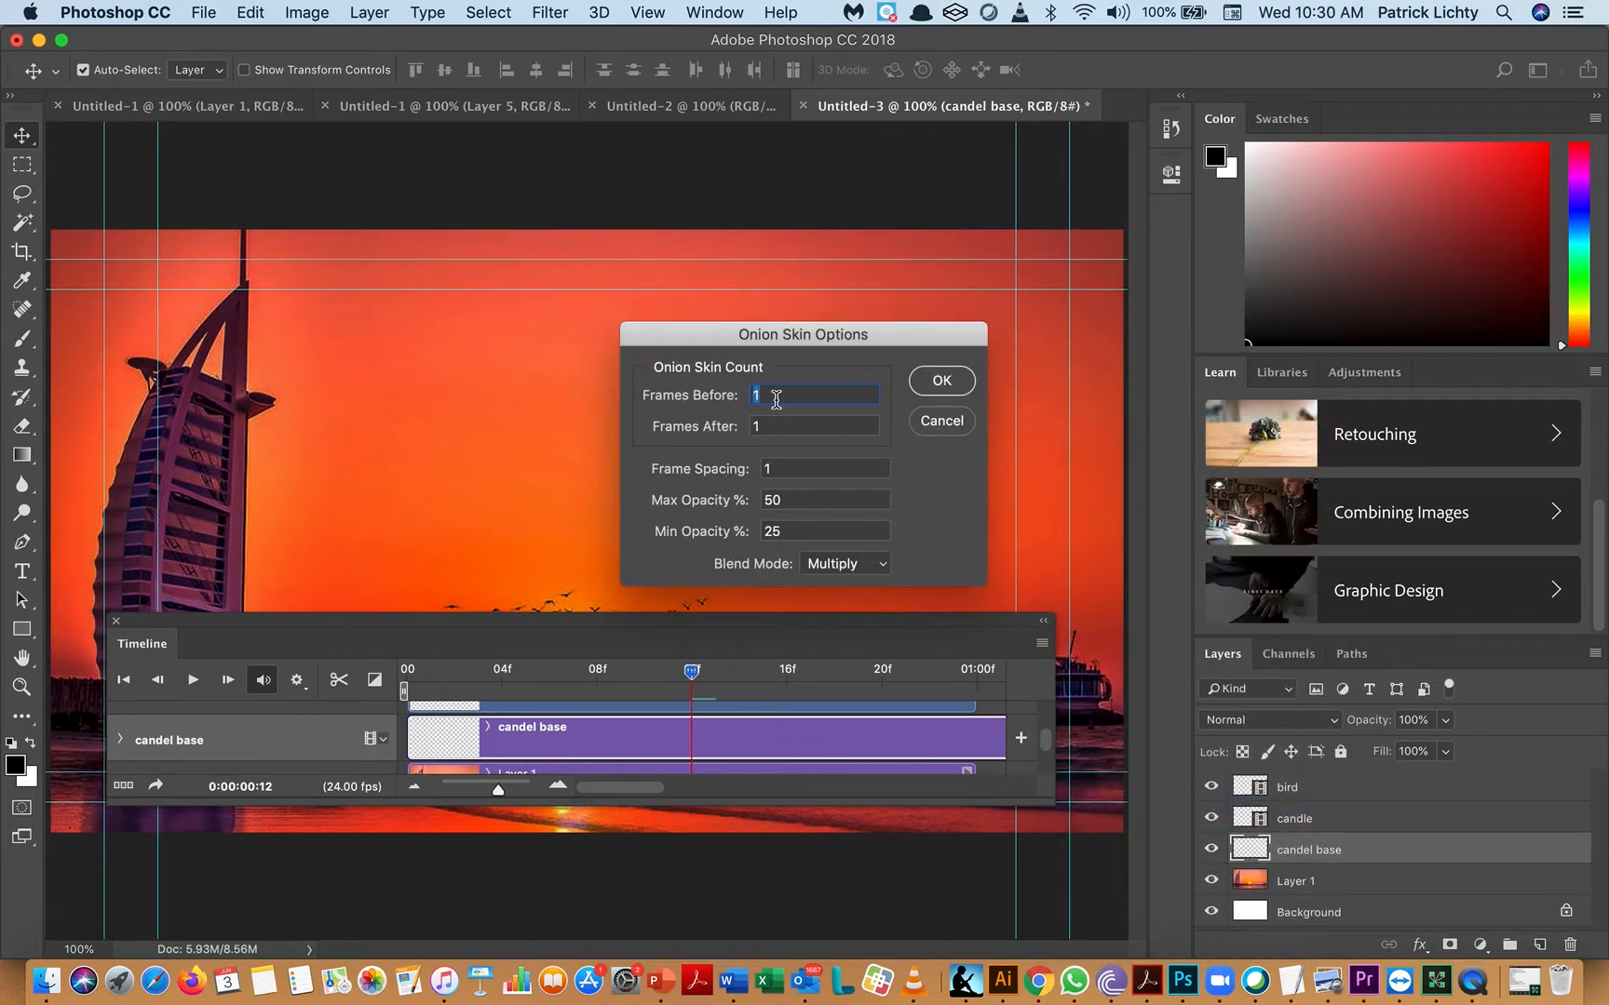
type("2")
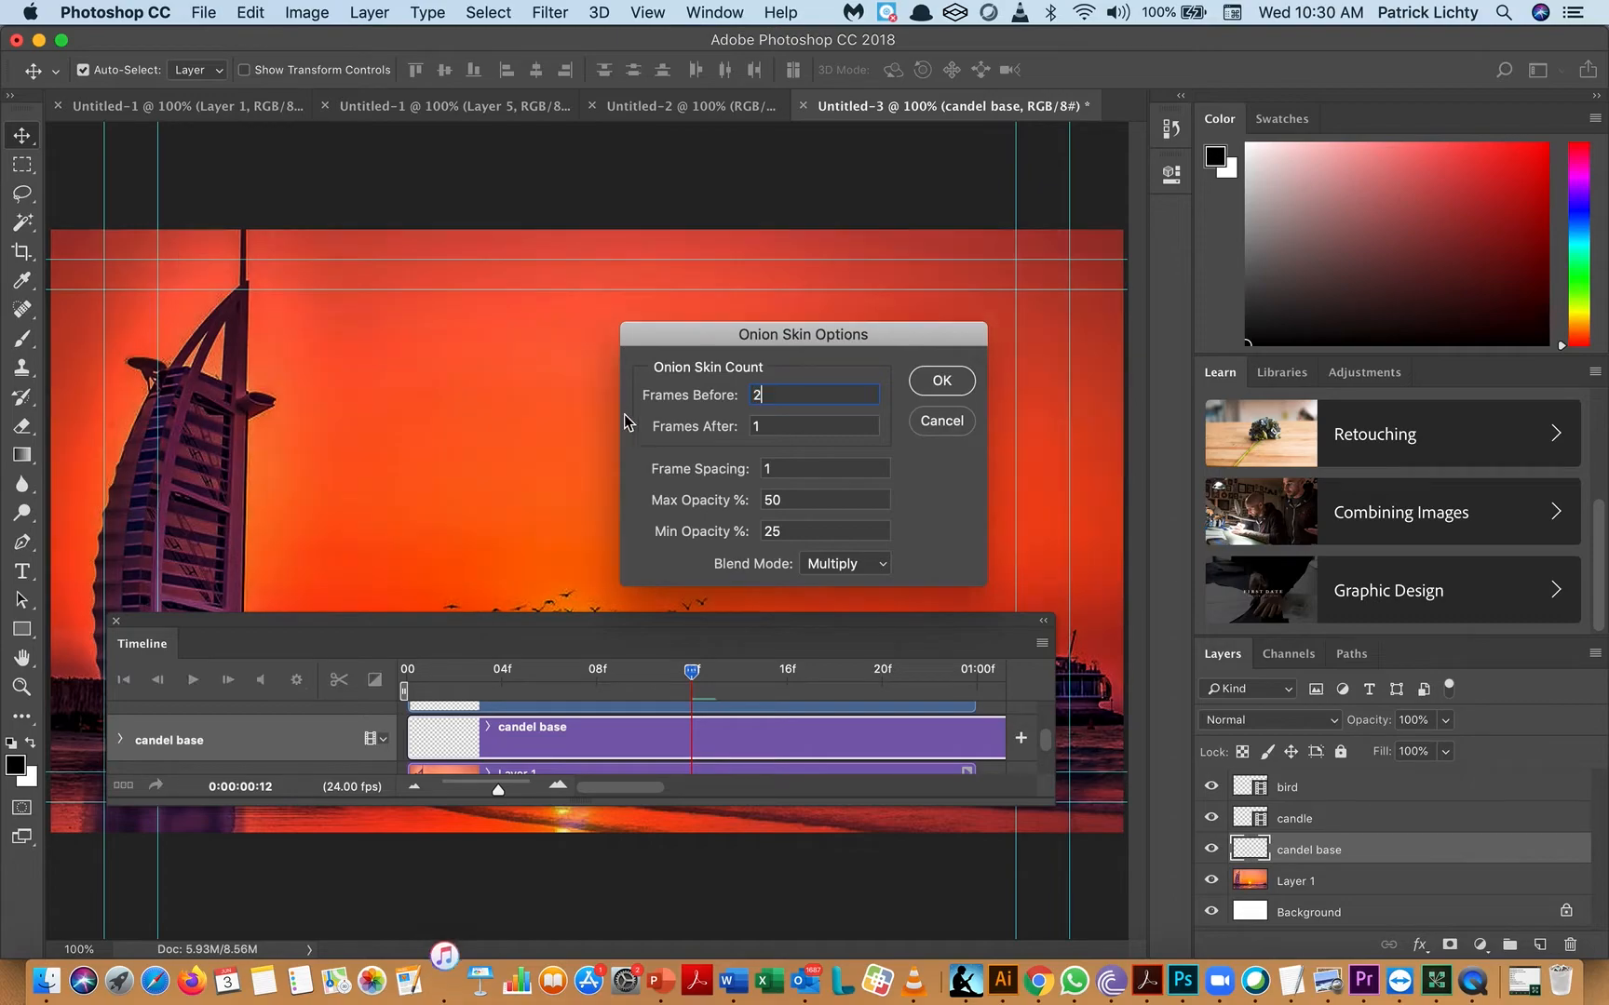
key("Tab")
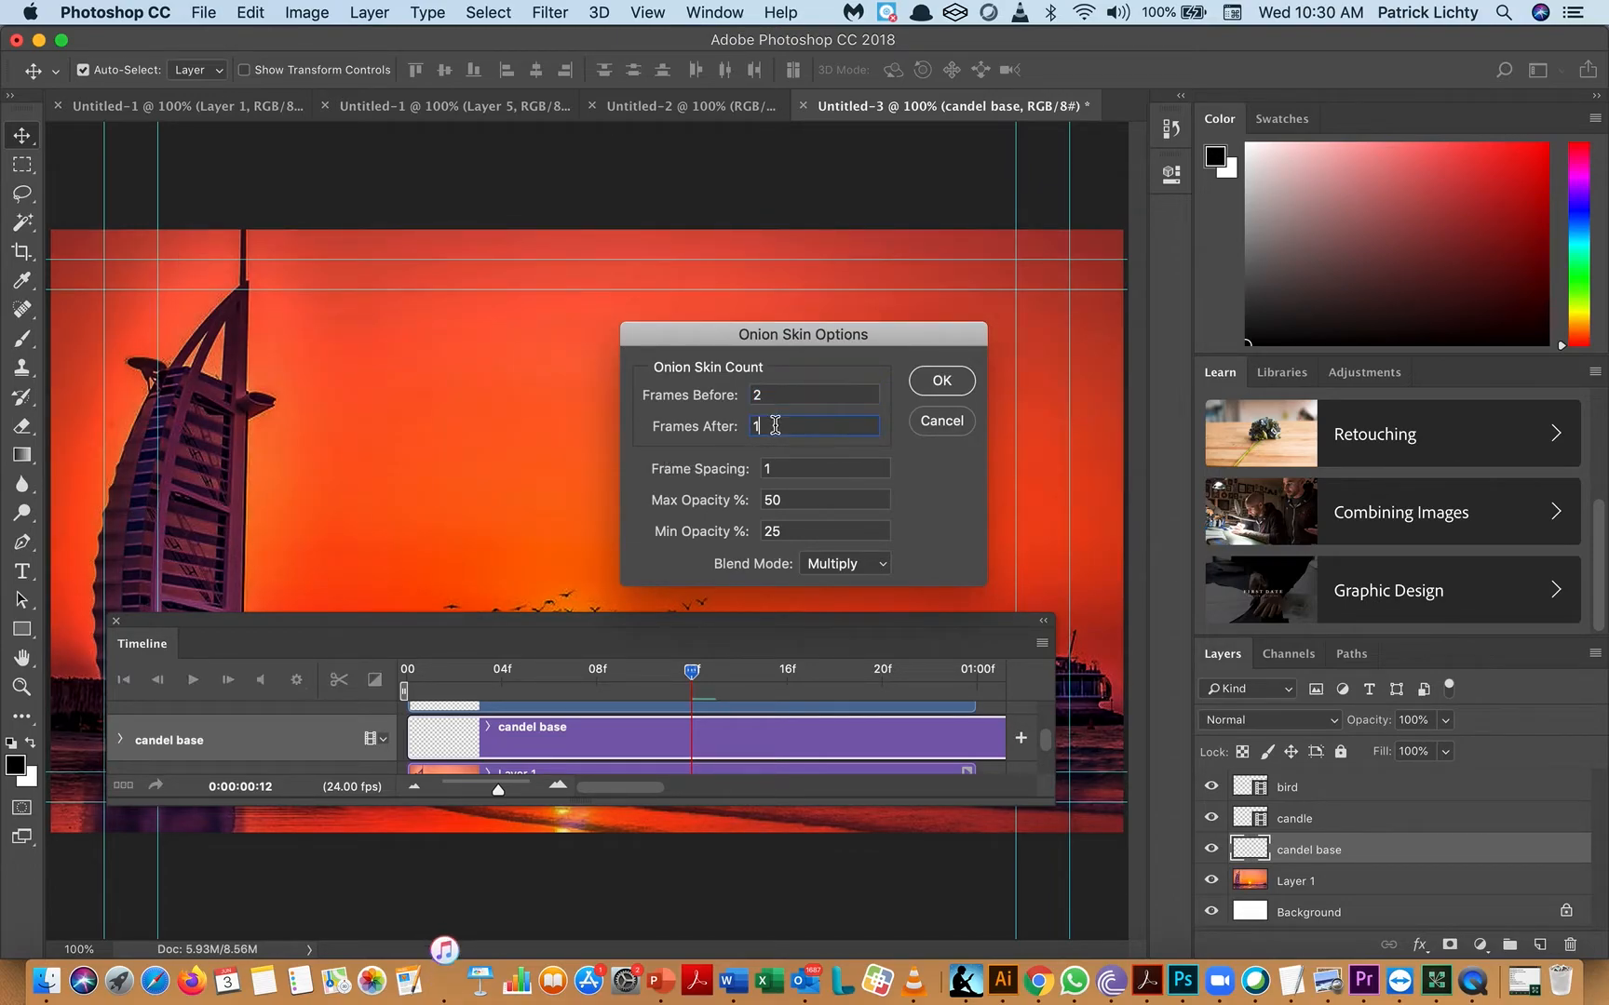
type("2")
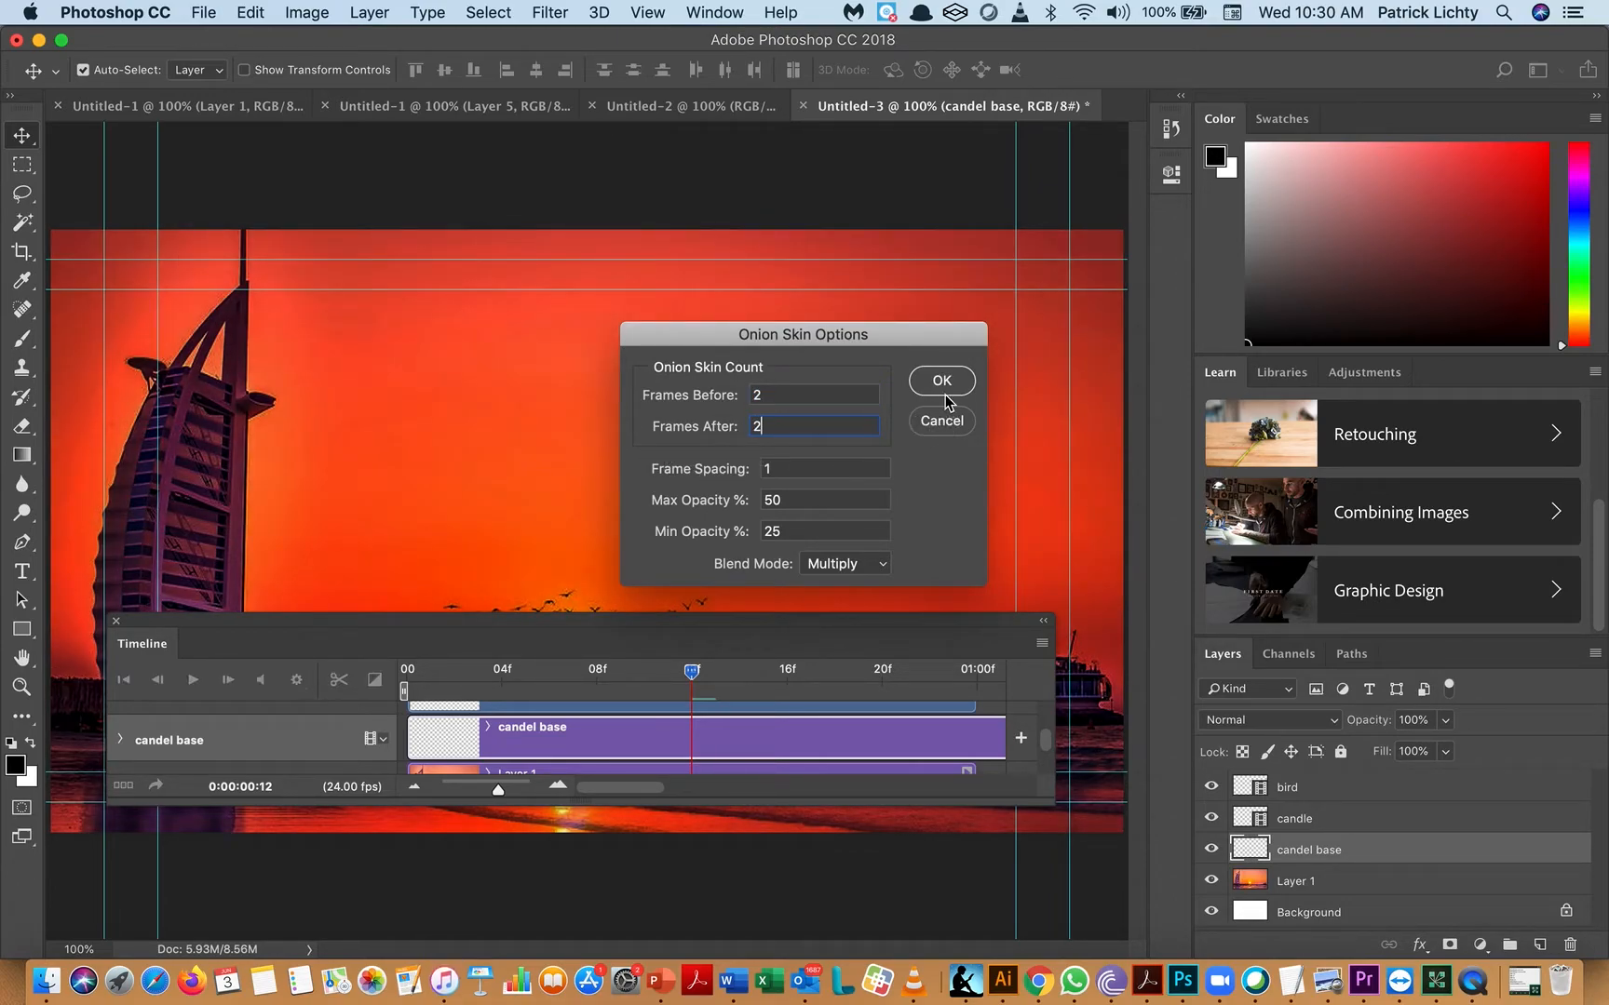
left_click(886, 564)
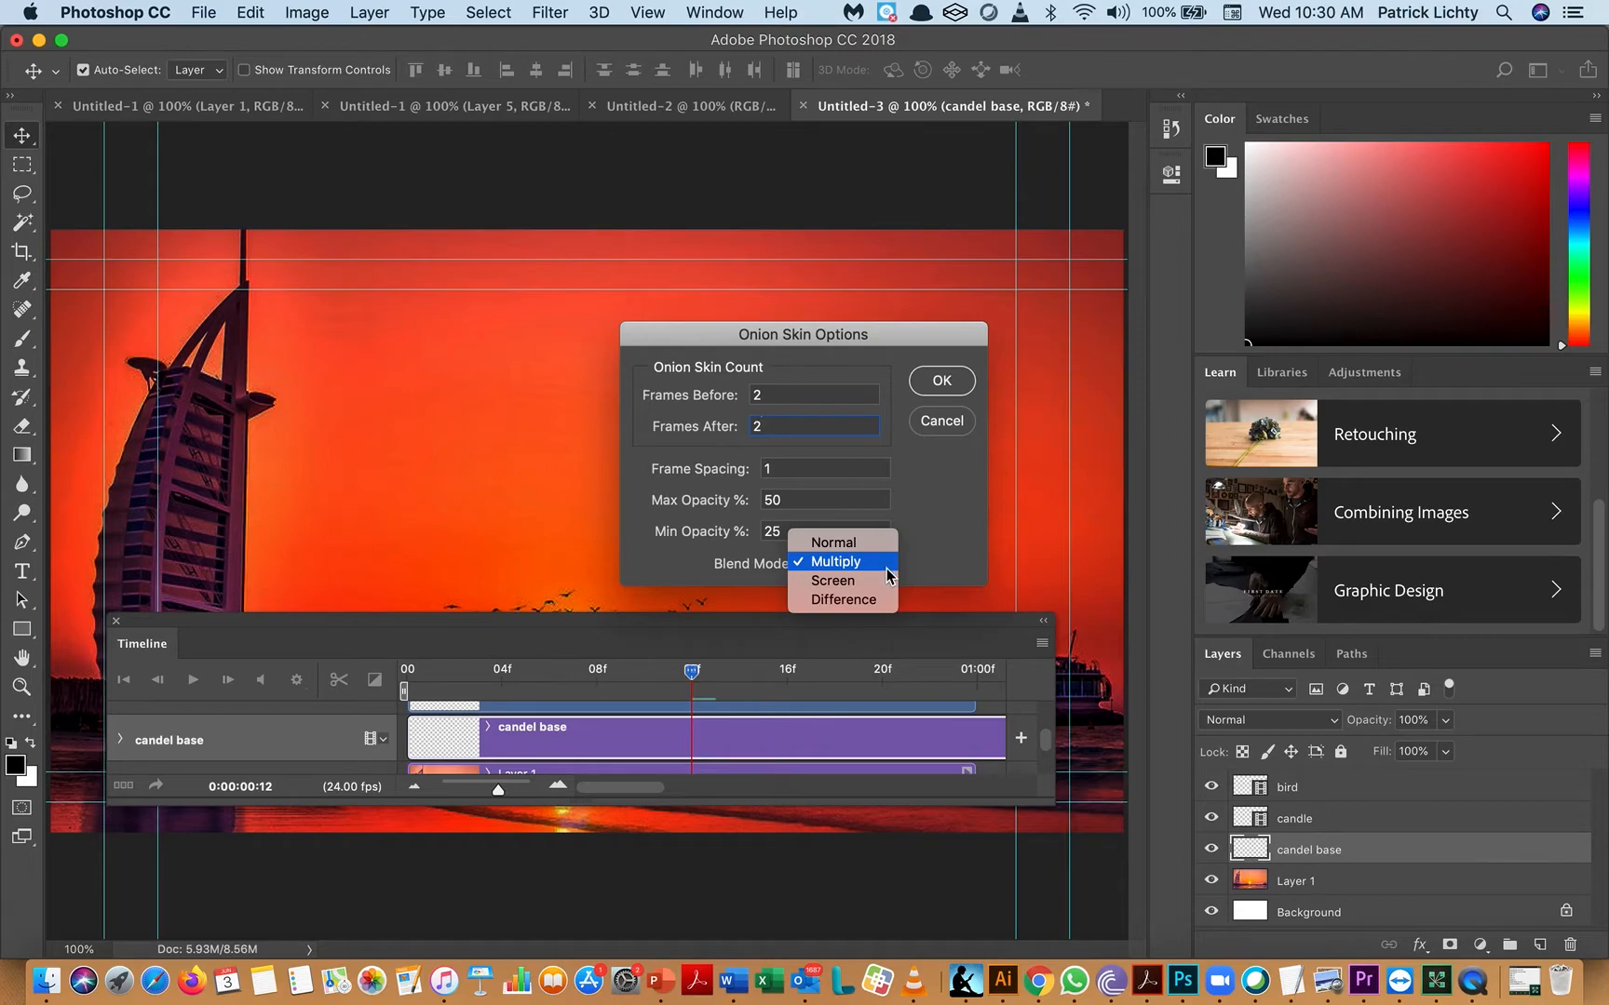
left_click(870, 542)
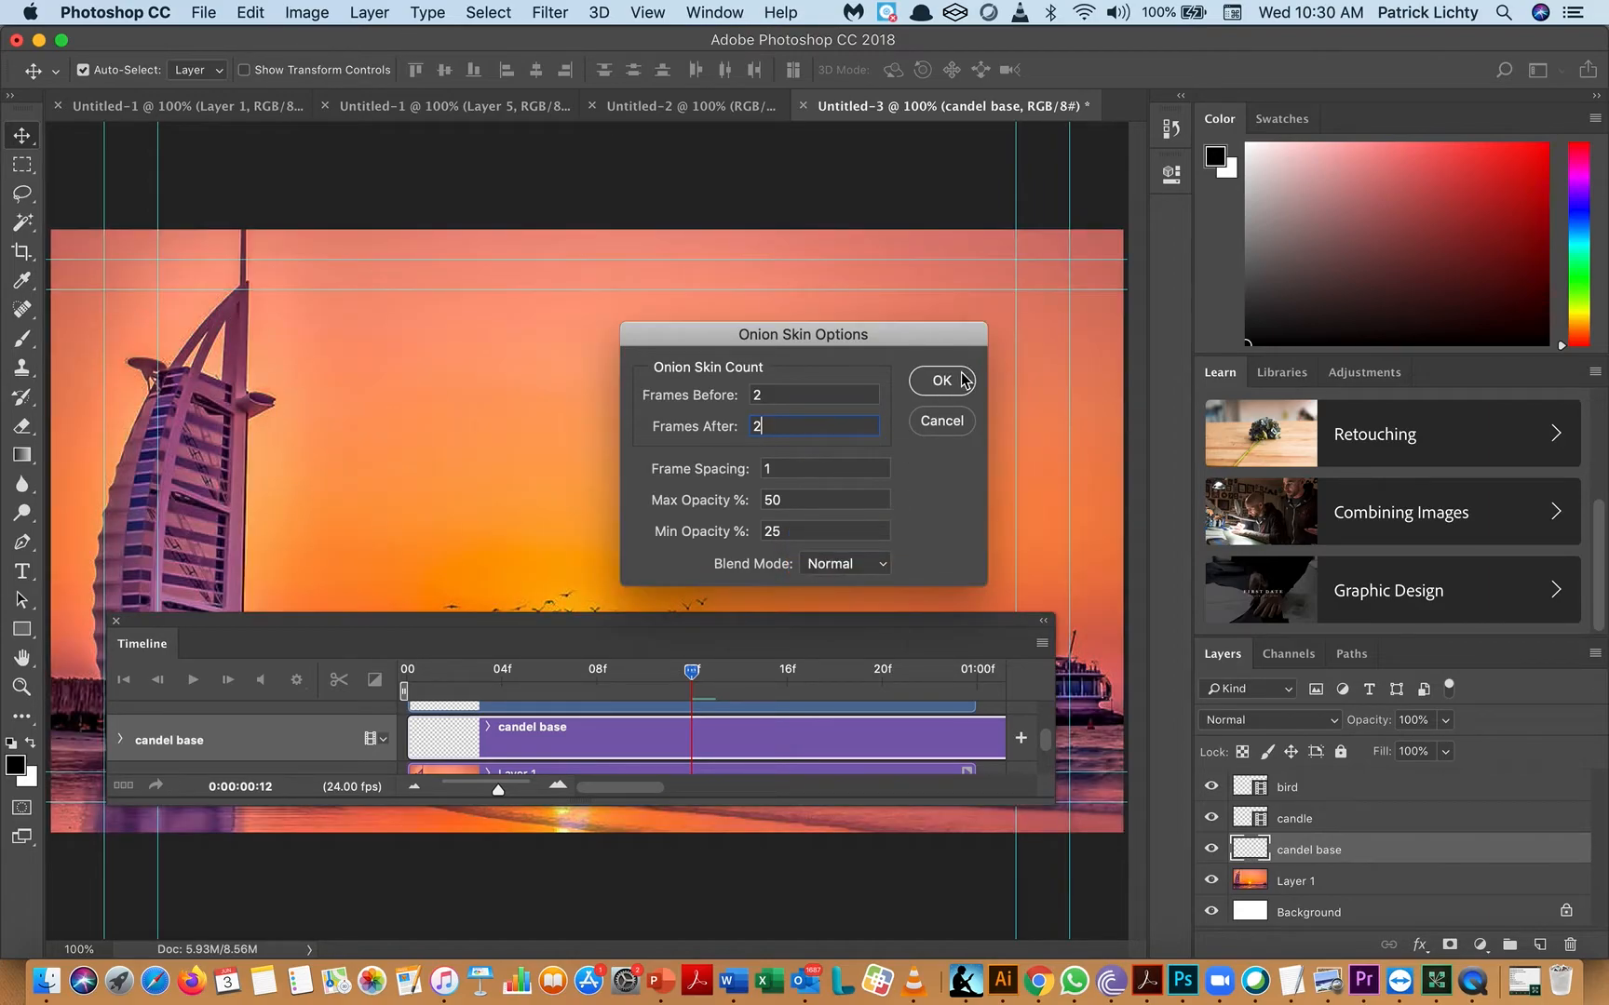
left_click(943, 381)
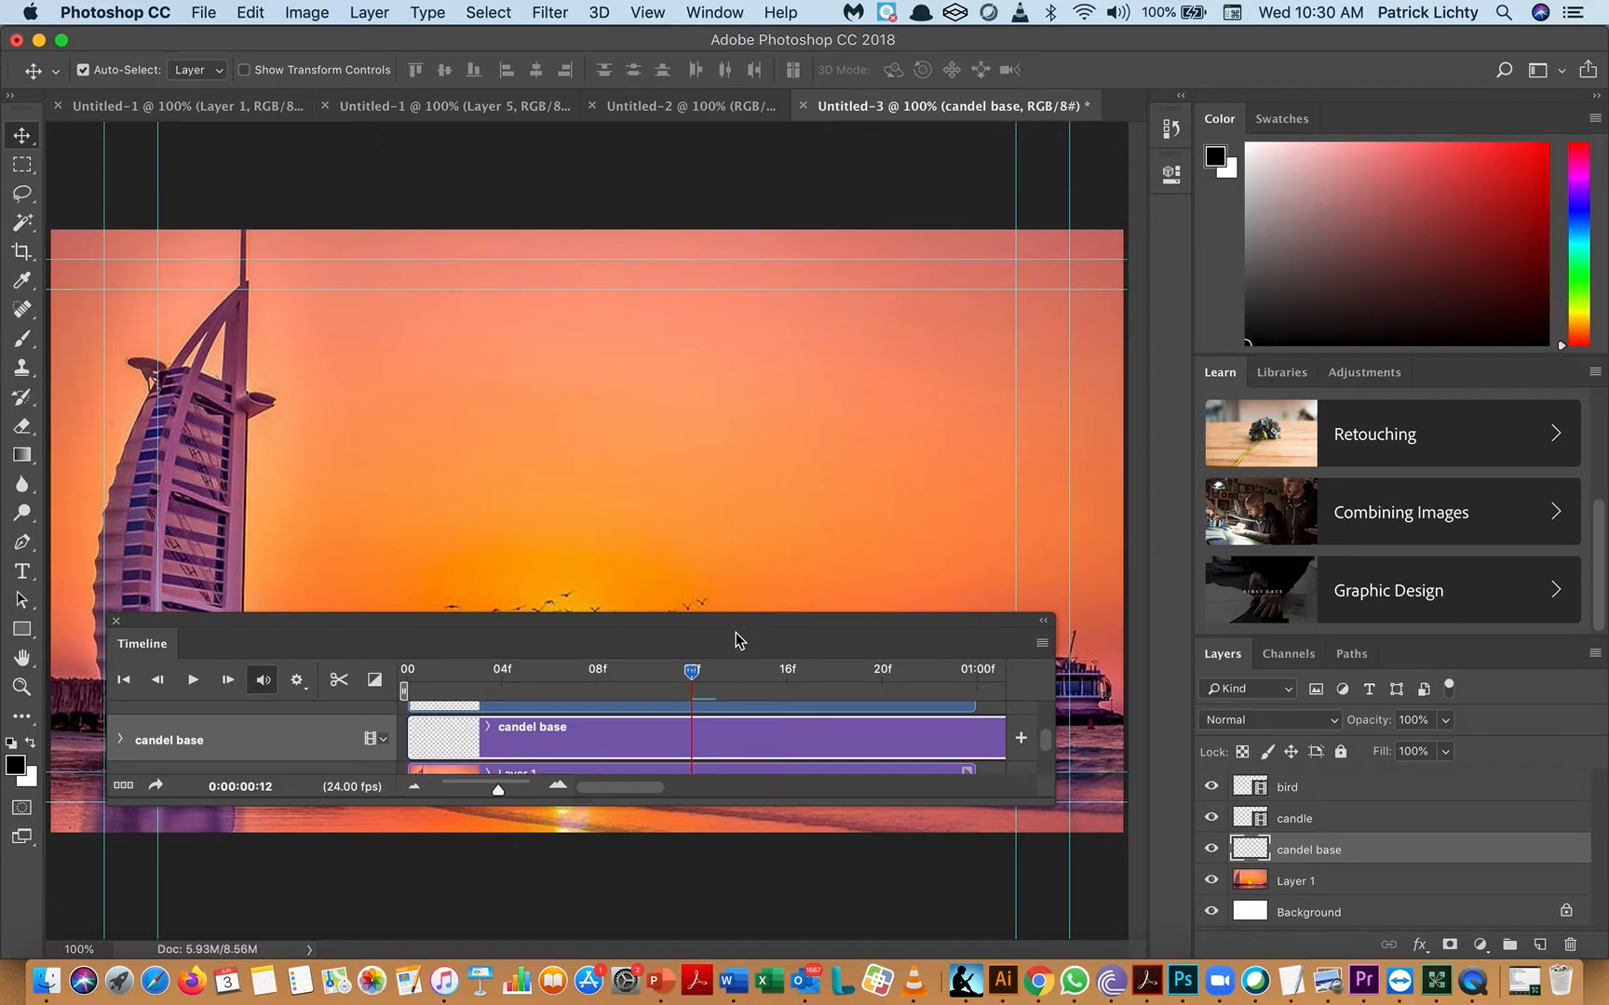
- Trim the end of the candel base clip to match the one-second length of the other clips
left_click_drag(737, 640, 717, 645)
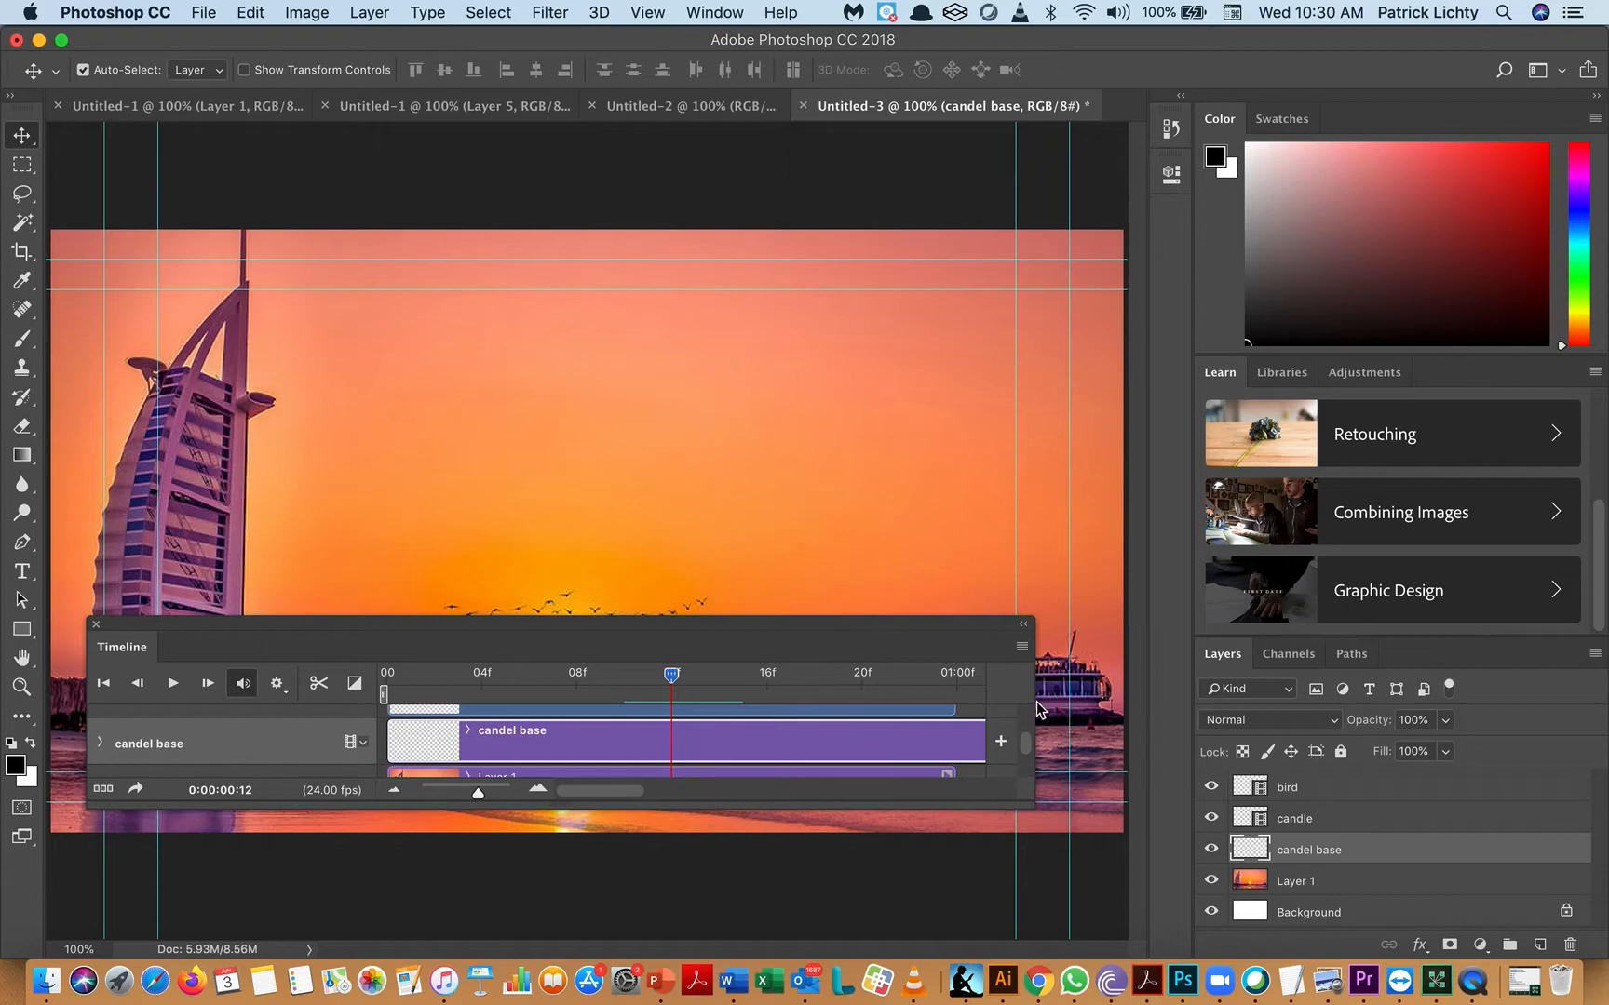
left_click_drag(482, 796, 448, 787)
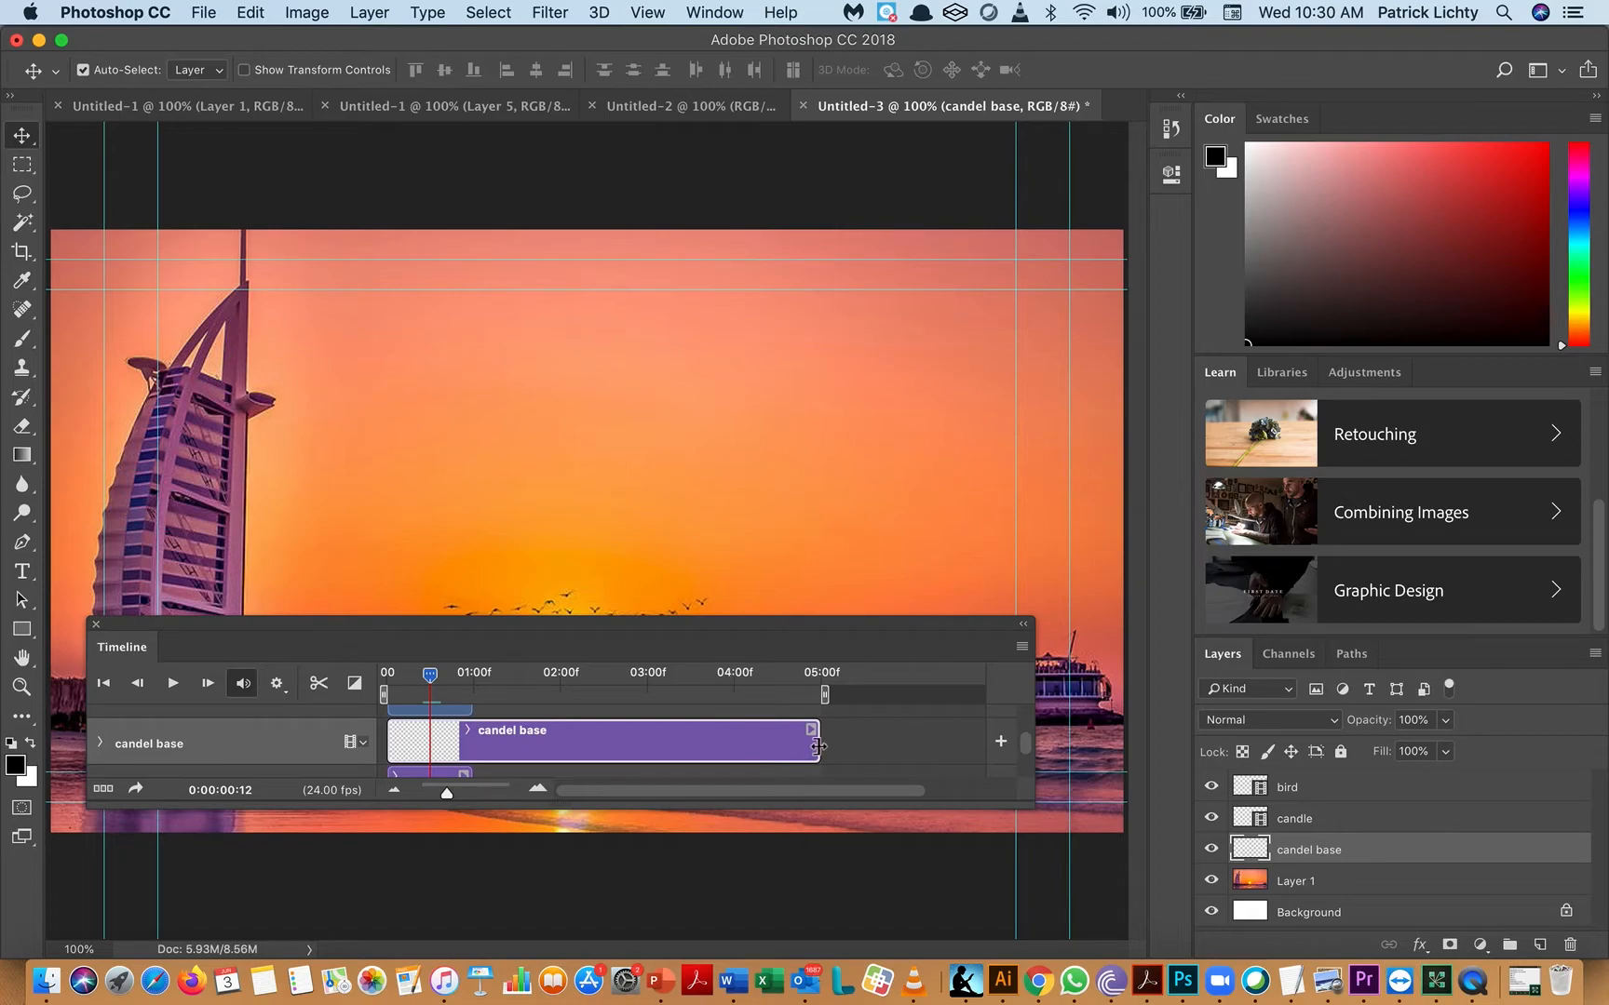
left_click_drag(780, 741, 481, 743)
scroll(560, 757, "up", 2)
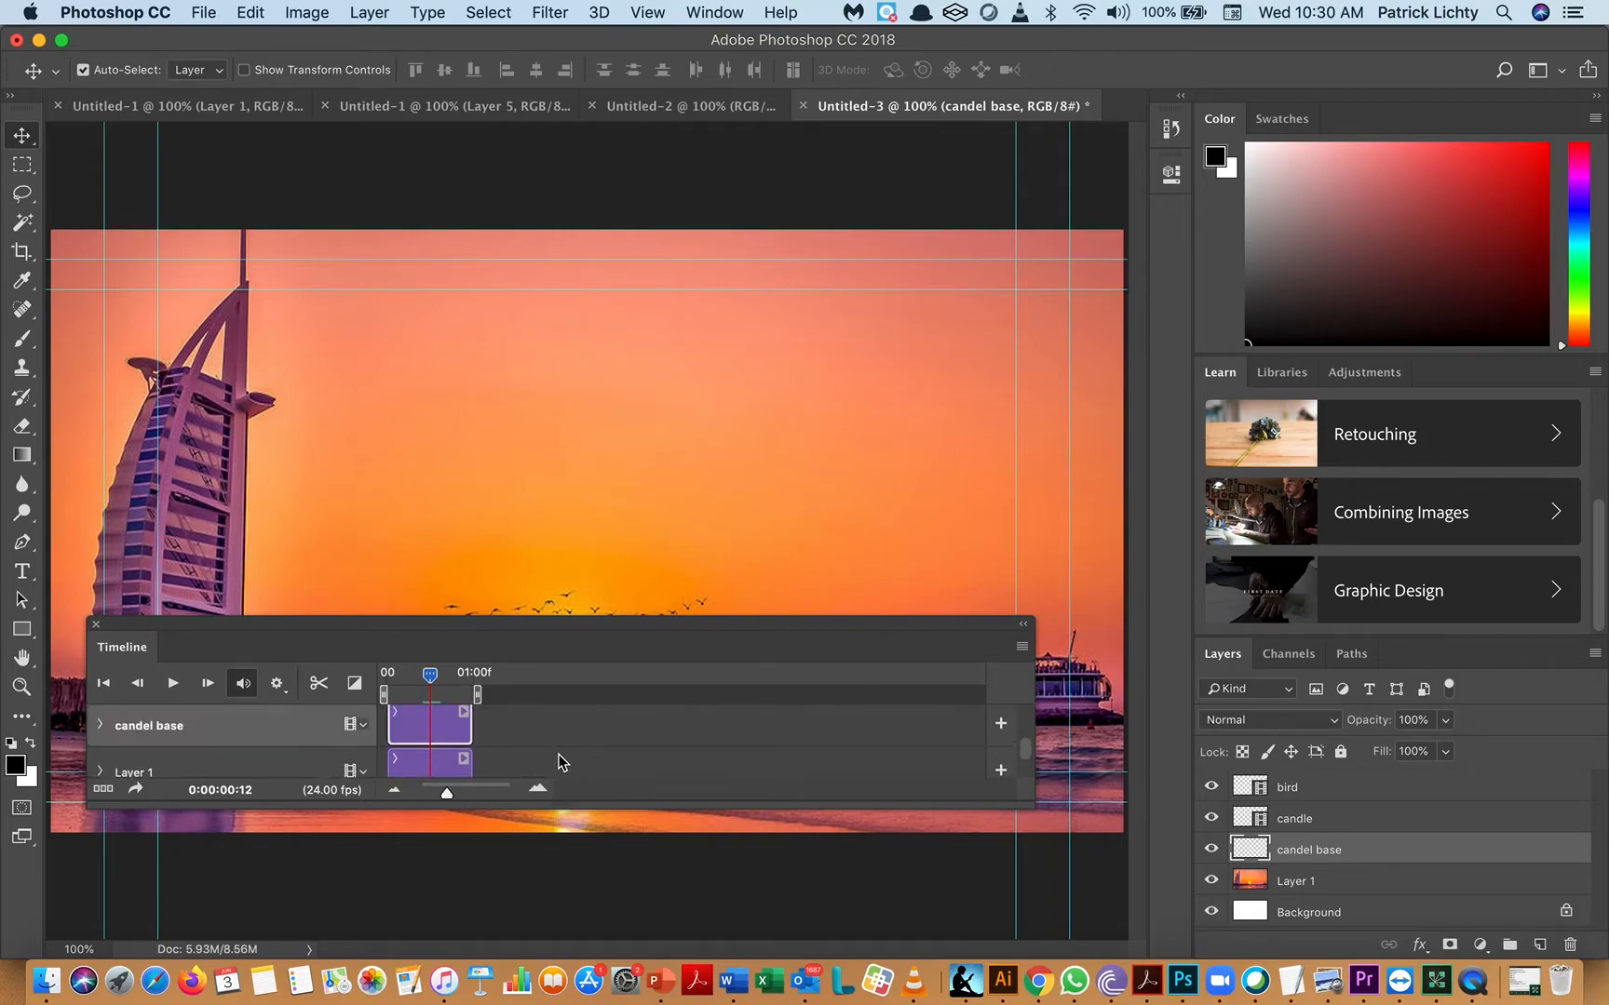
scroll(559, 757, "up", 1)
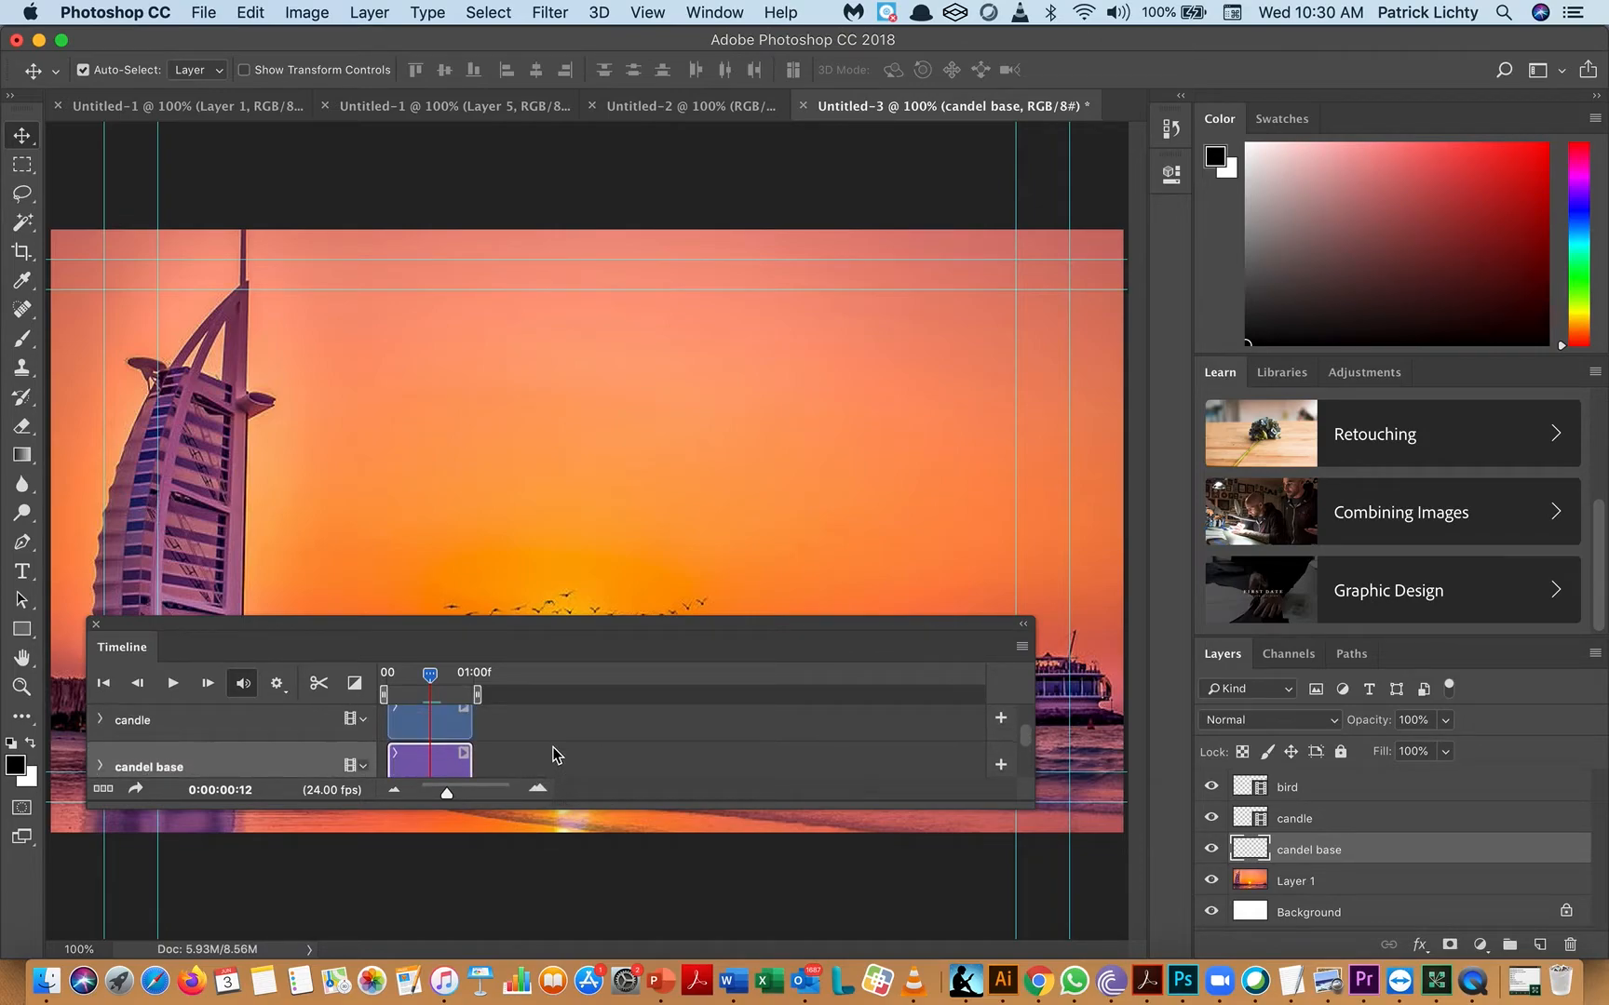
- Clear the Timeline off the lower canvas and draw a white rectangle about 124 by 429 px on candel base, standing on the image's lower edge
mouse_move(807, 629)
left_mouse_down()
mouse_move(856, 741)
mouse_move(952, 814)
mouse_move(1211, 788)
mouse_move(1495, 250)
mouse_move(1453, 238)
left_mouse_up()
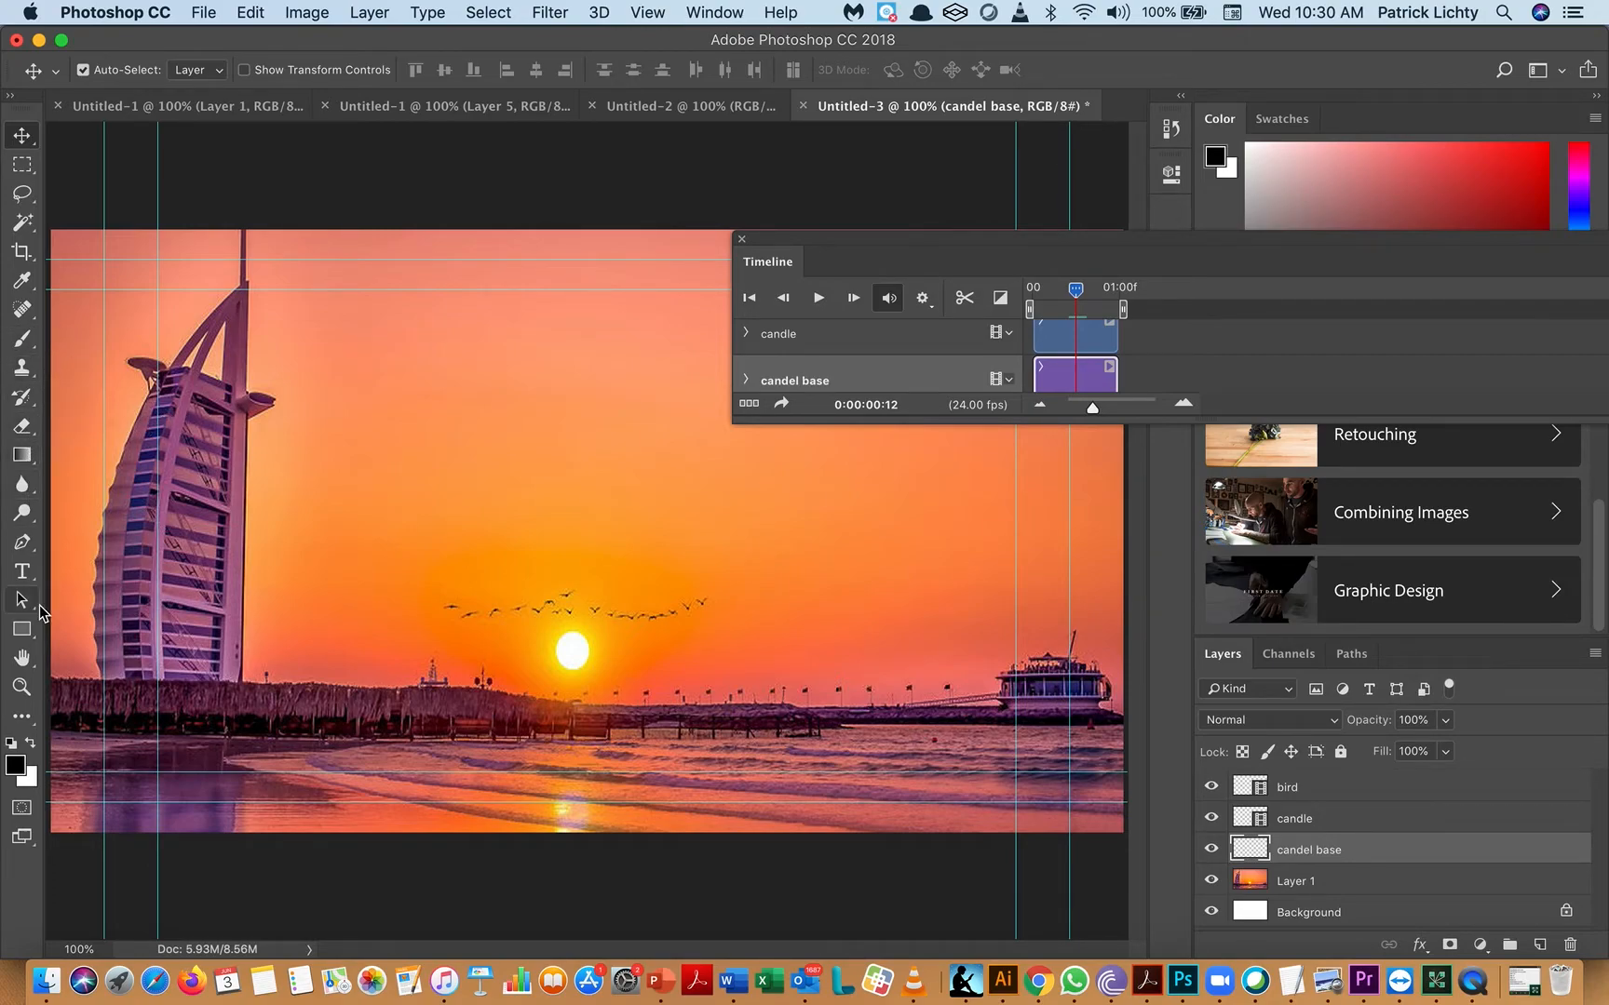
left_click(25, 633)
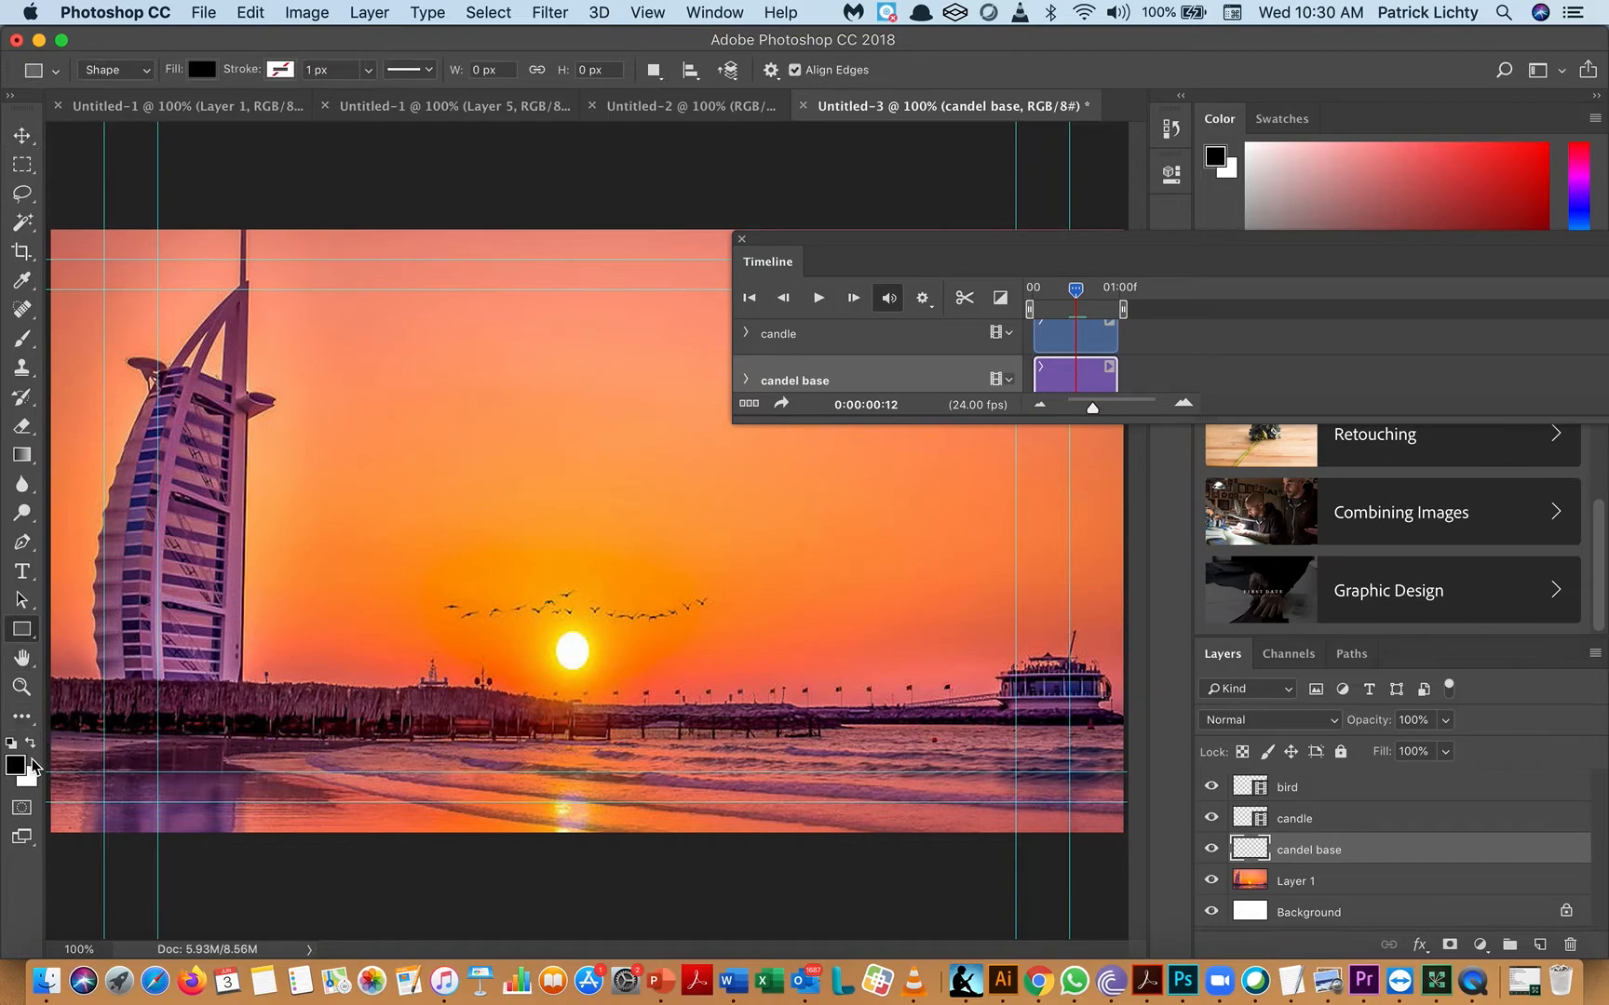
left_click(32, 745)
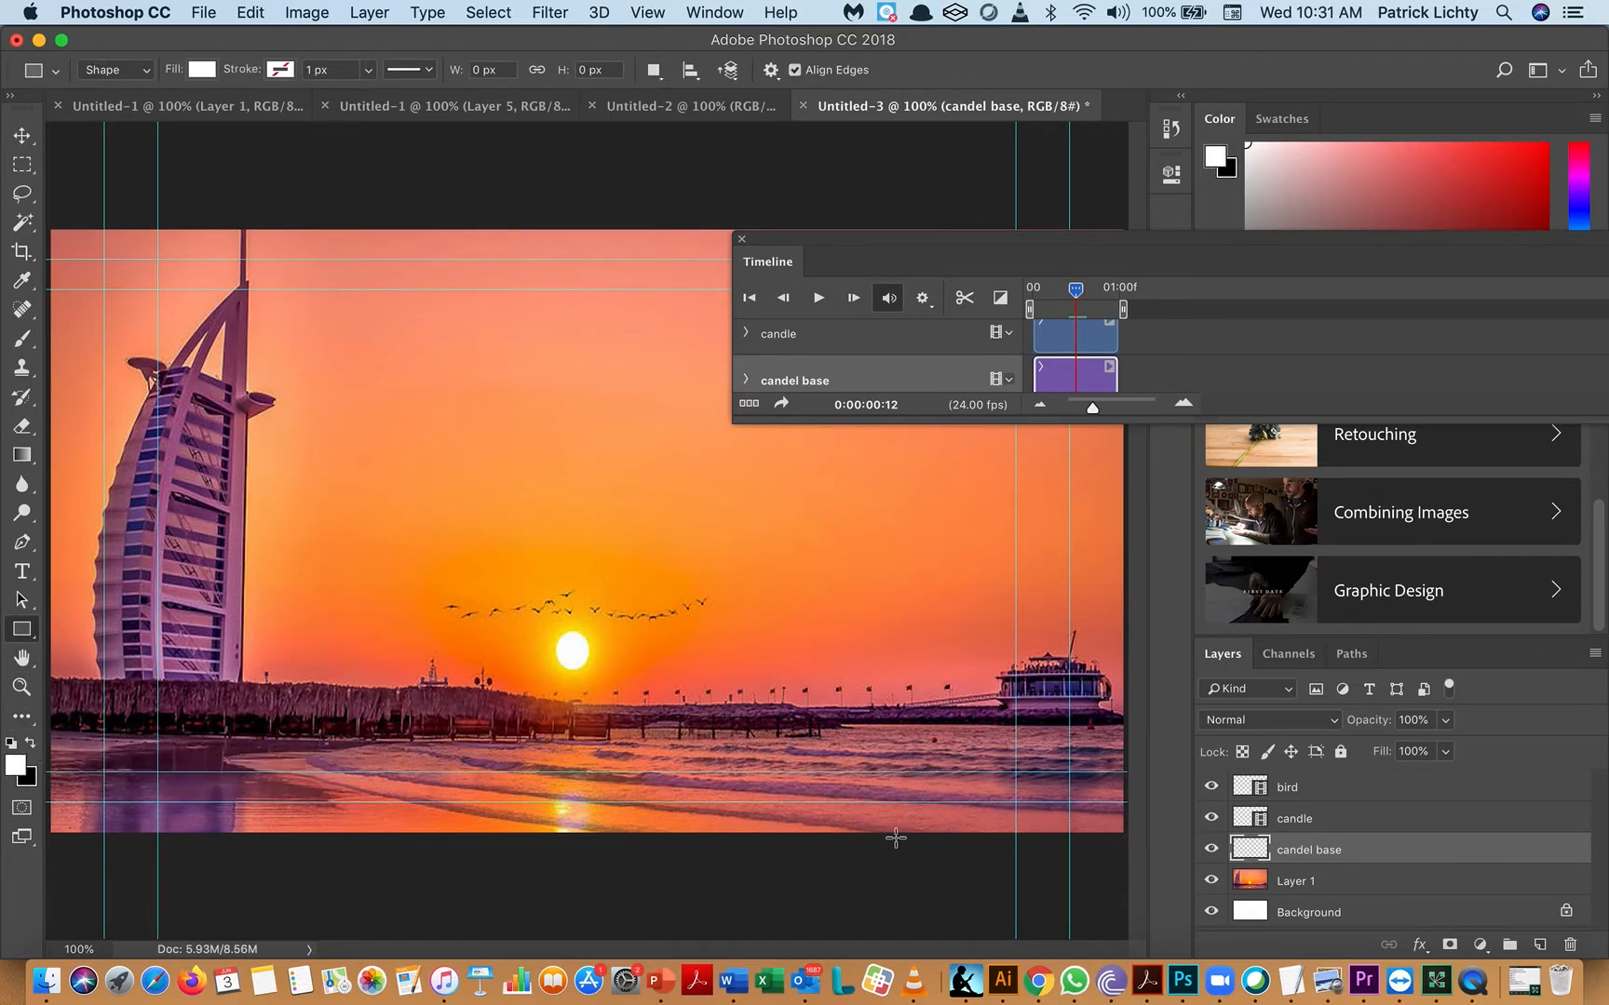
left_click_drag(892, 830, 960, 593)
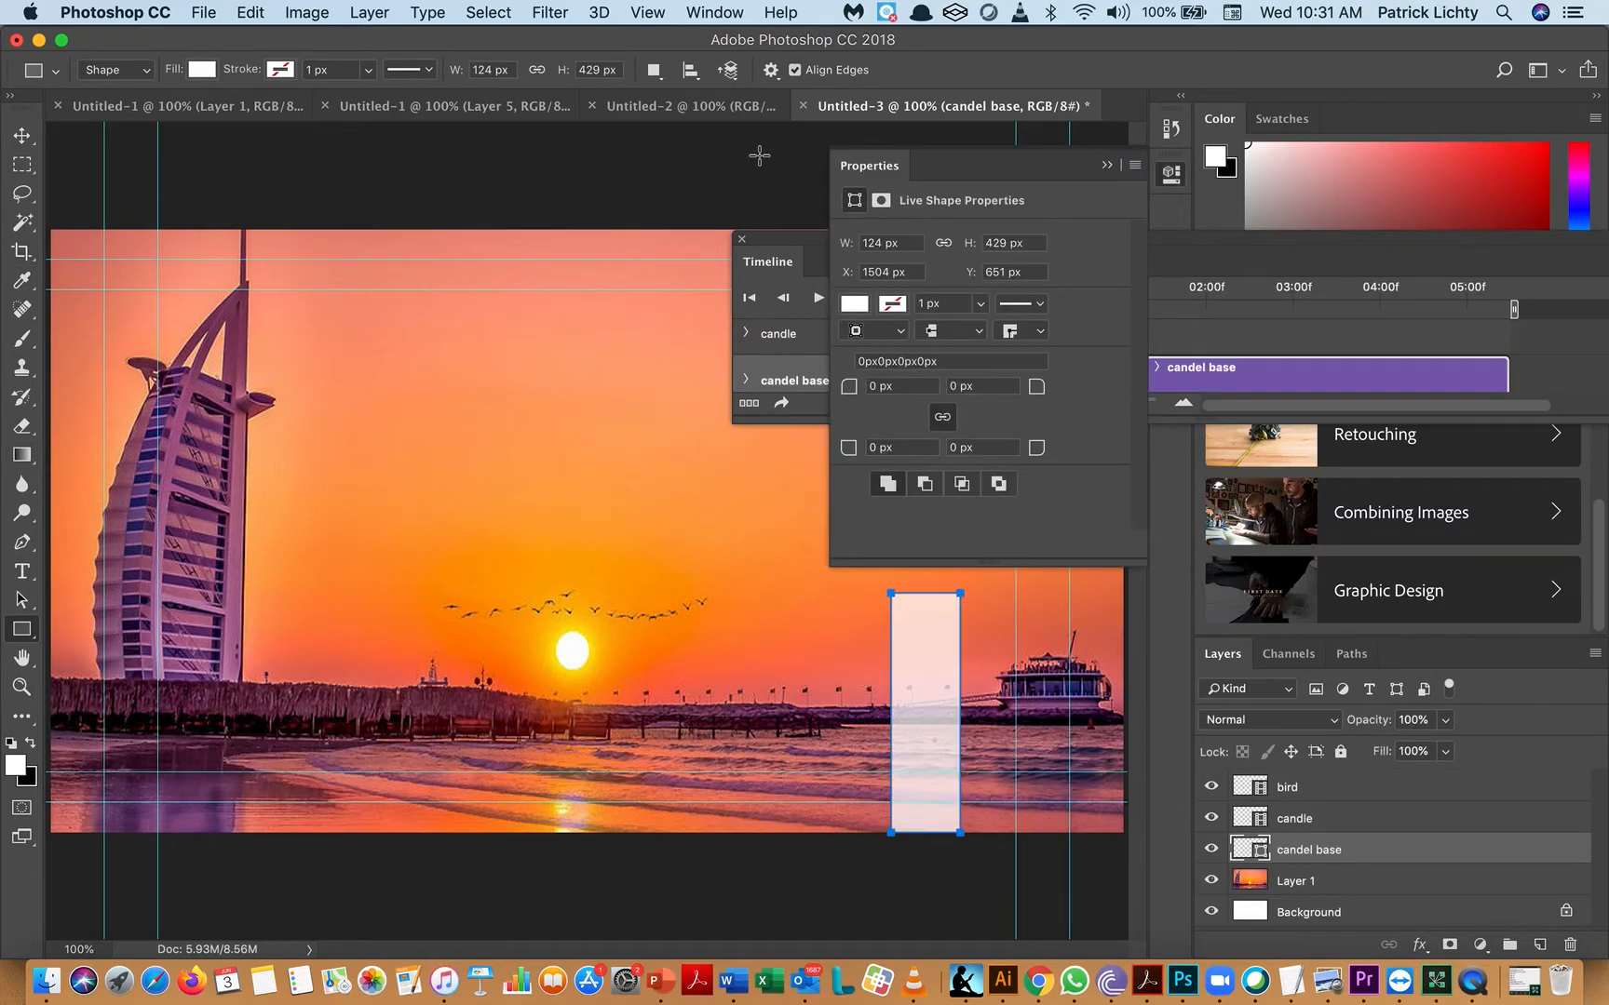
key("Return")
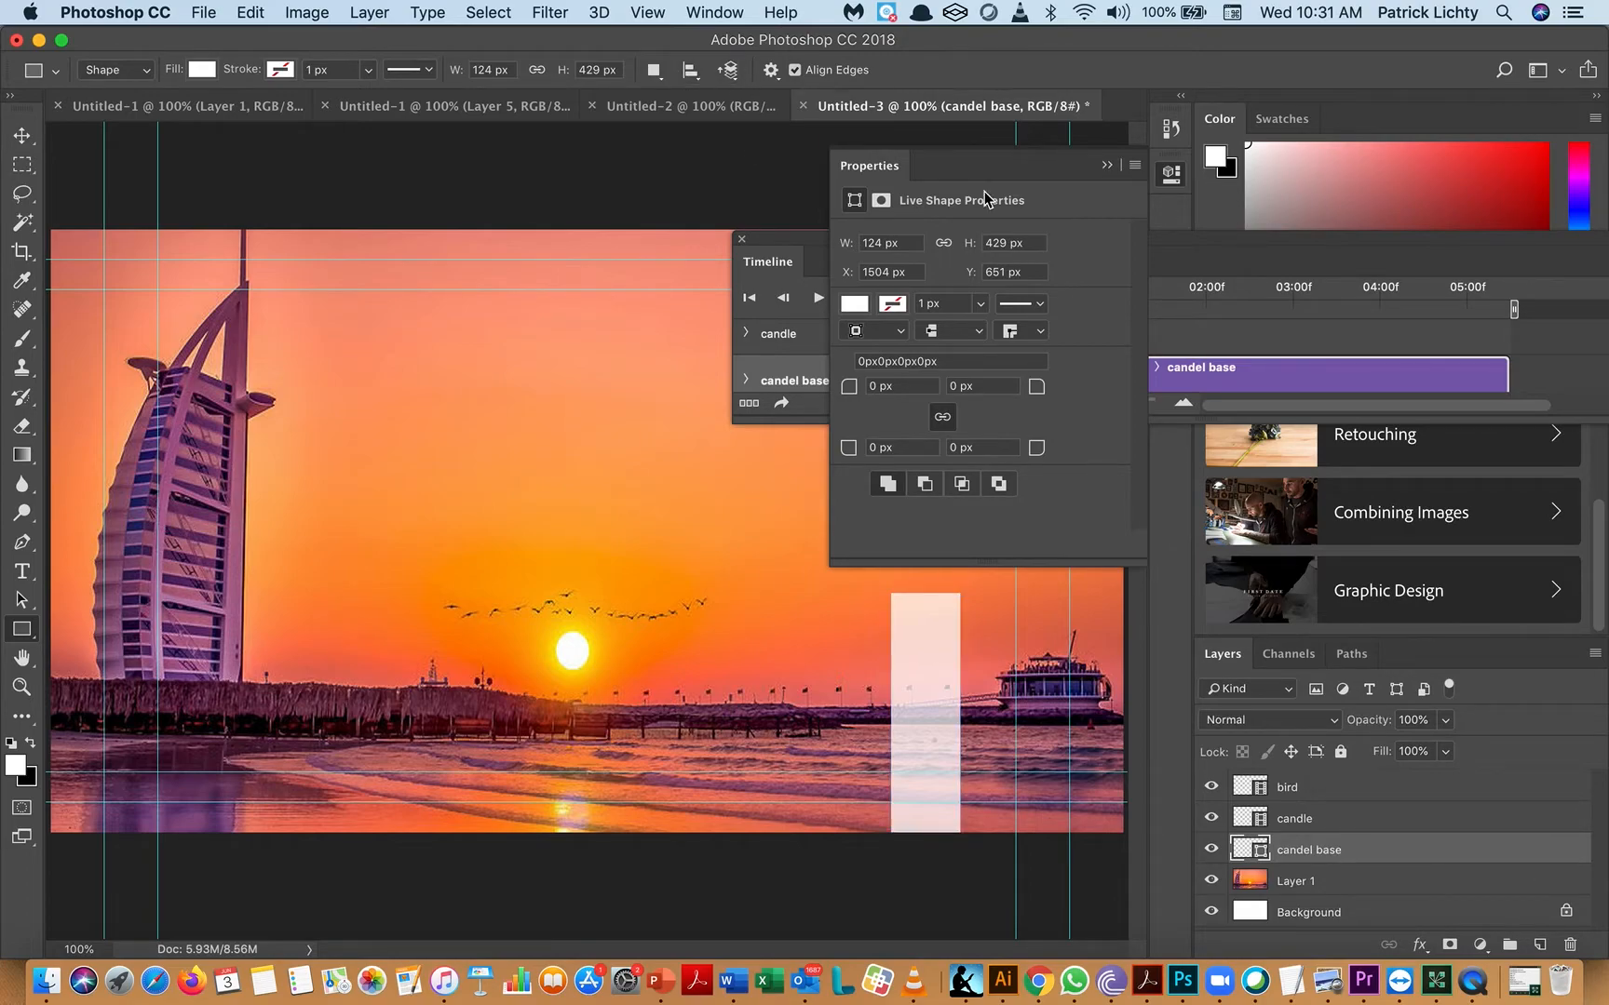
- Rasterize the candel base shape layer so that it can be painted on
left_click(23, 339)
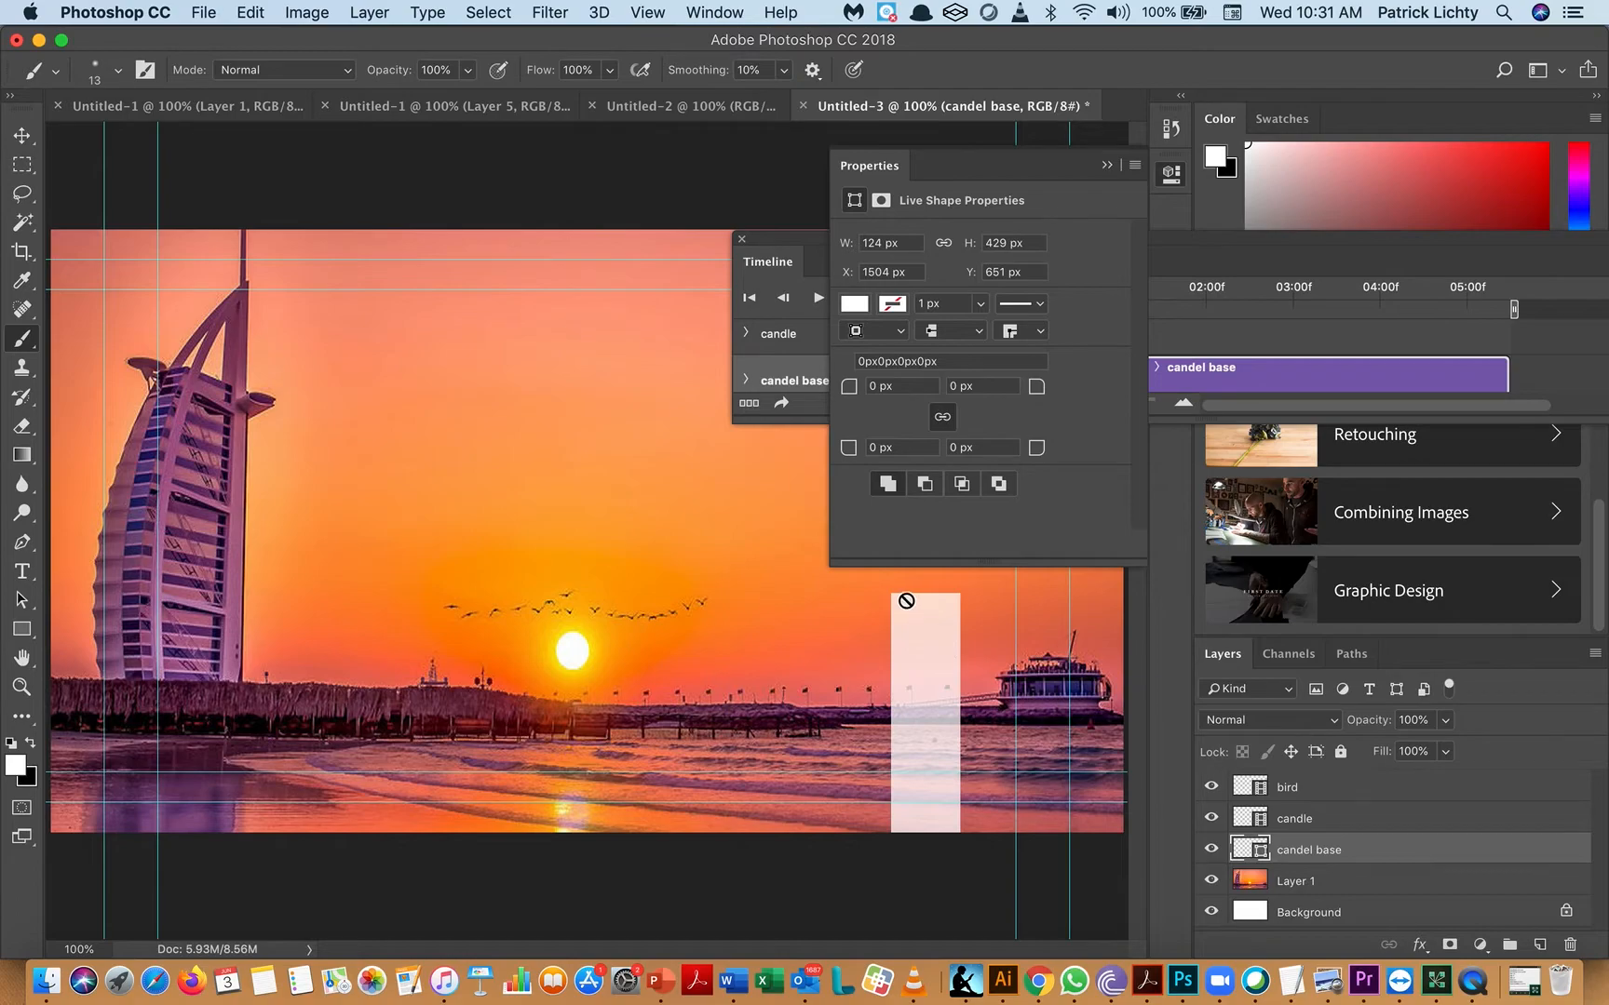
right_click(1344, 851)
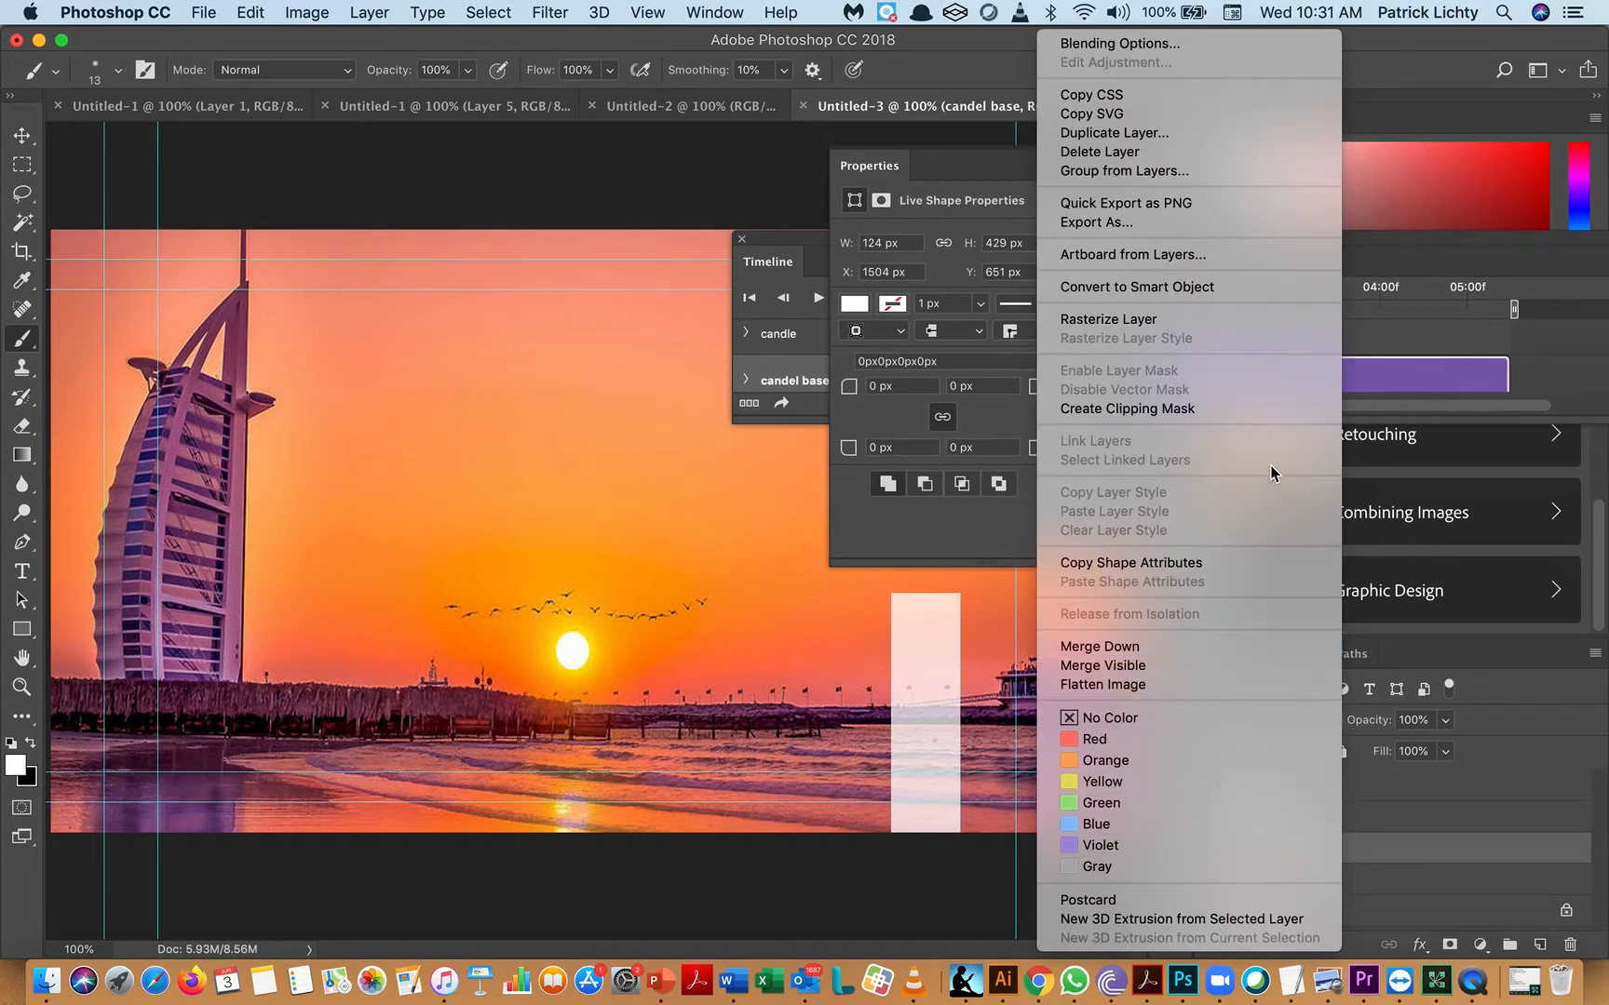
left_click(1233, 320)
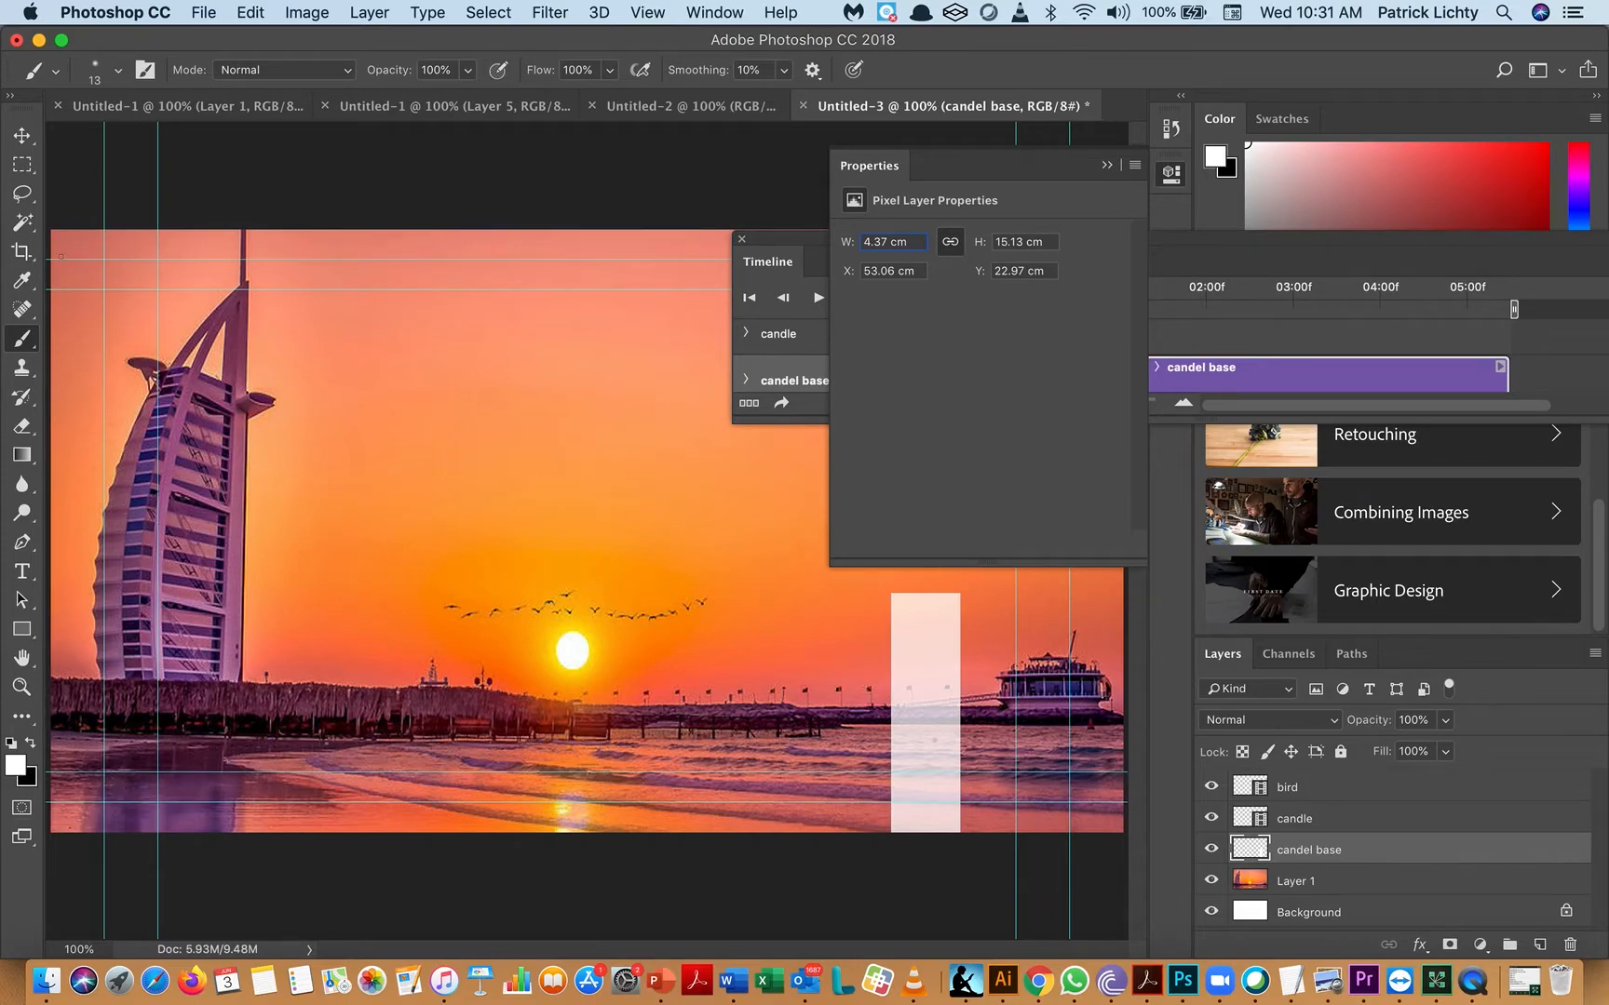
- Clear the Properties panel off the canvas and build up an uneven white wax mound on the candle's top with the History Brush
left_click(28, 404)
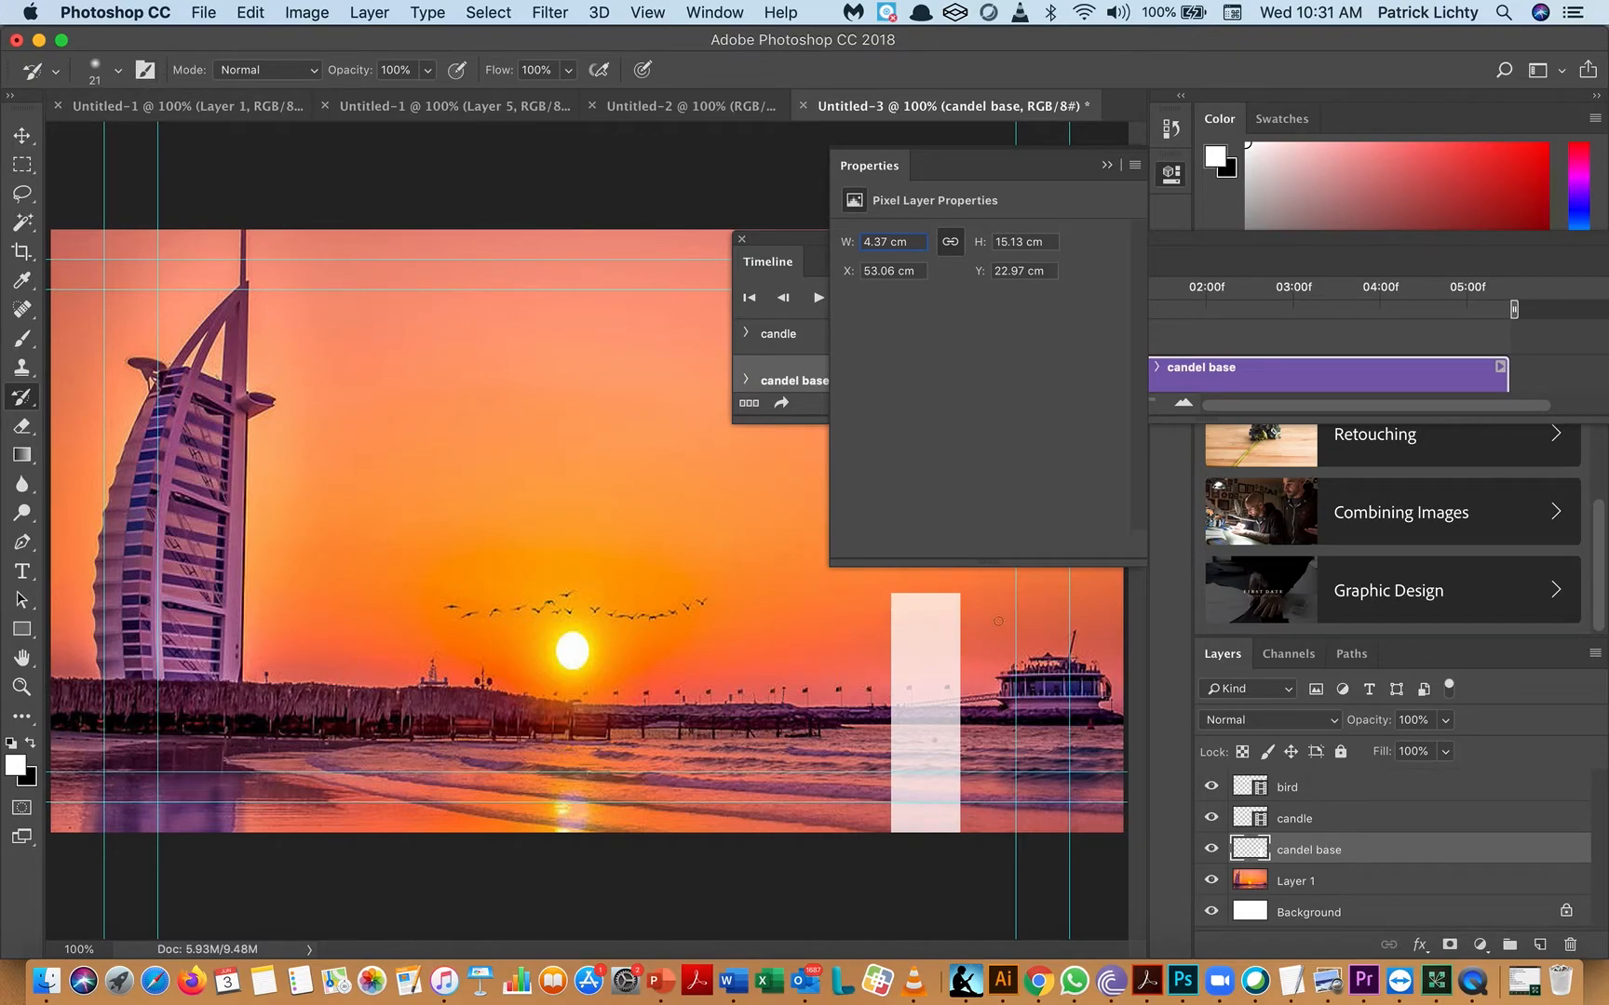
left_click_drag(998, 169, 1428, 152)
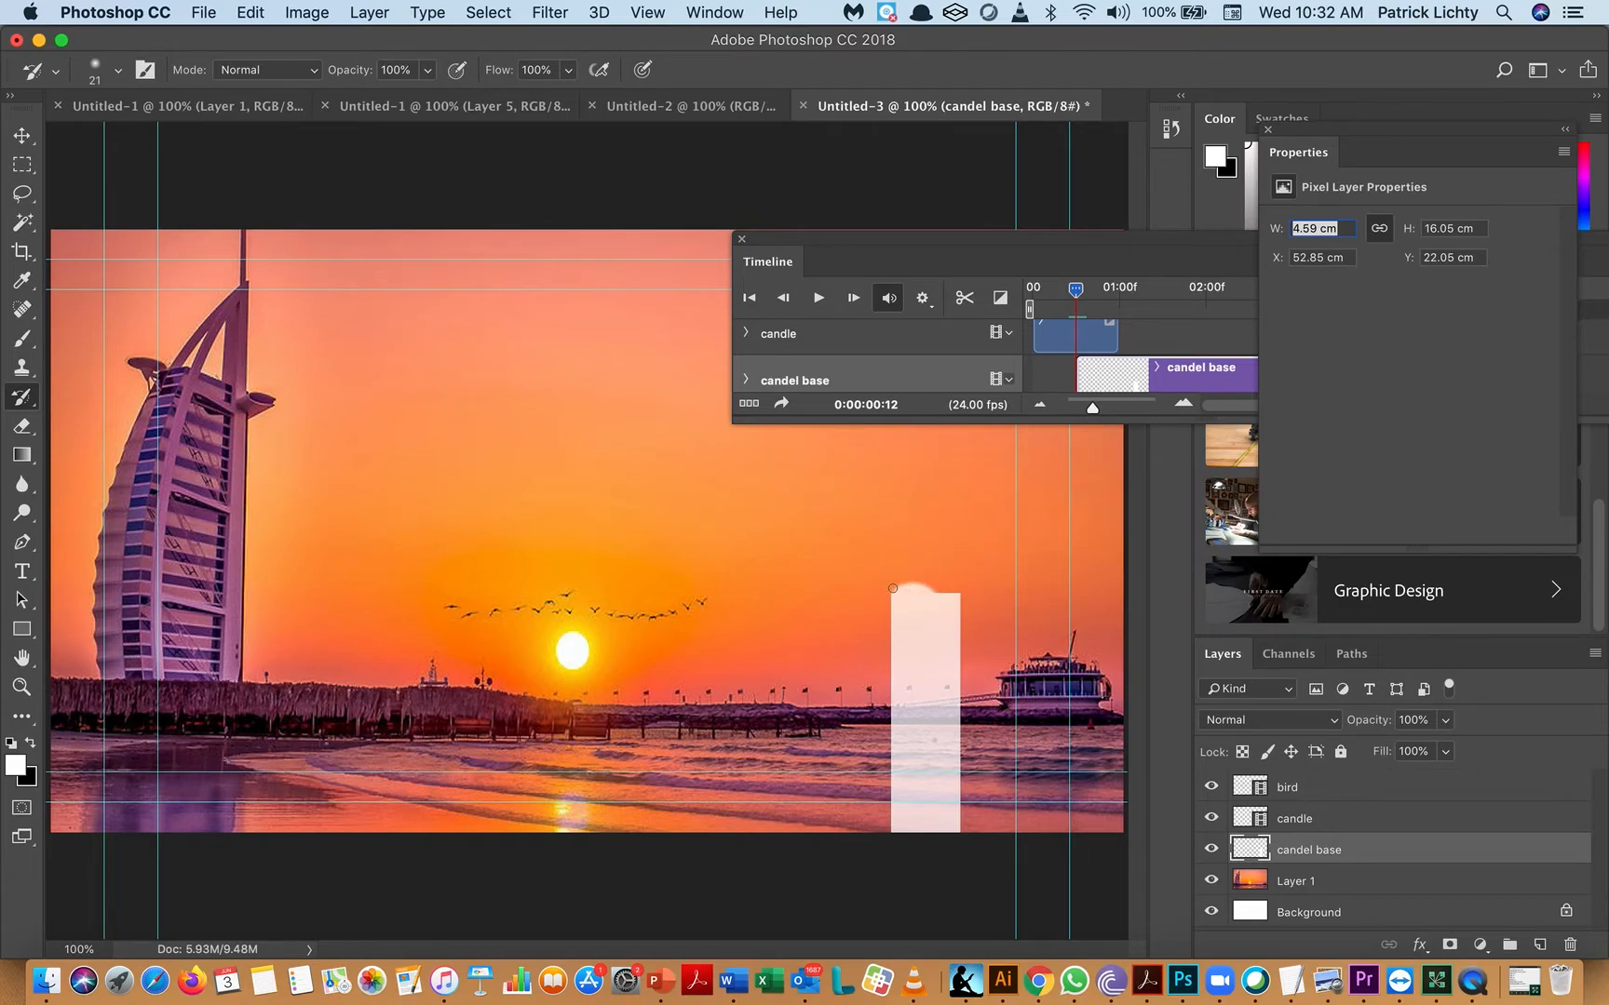
left_click_drag(901, 572, 940, 592)
mouse_move(904, 567)
left_mouse_down()
mouse_move(928, 582)
mouse_move(907, 579)
left_mouse_up()
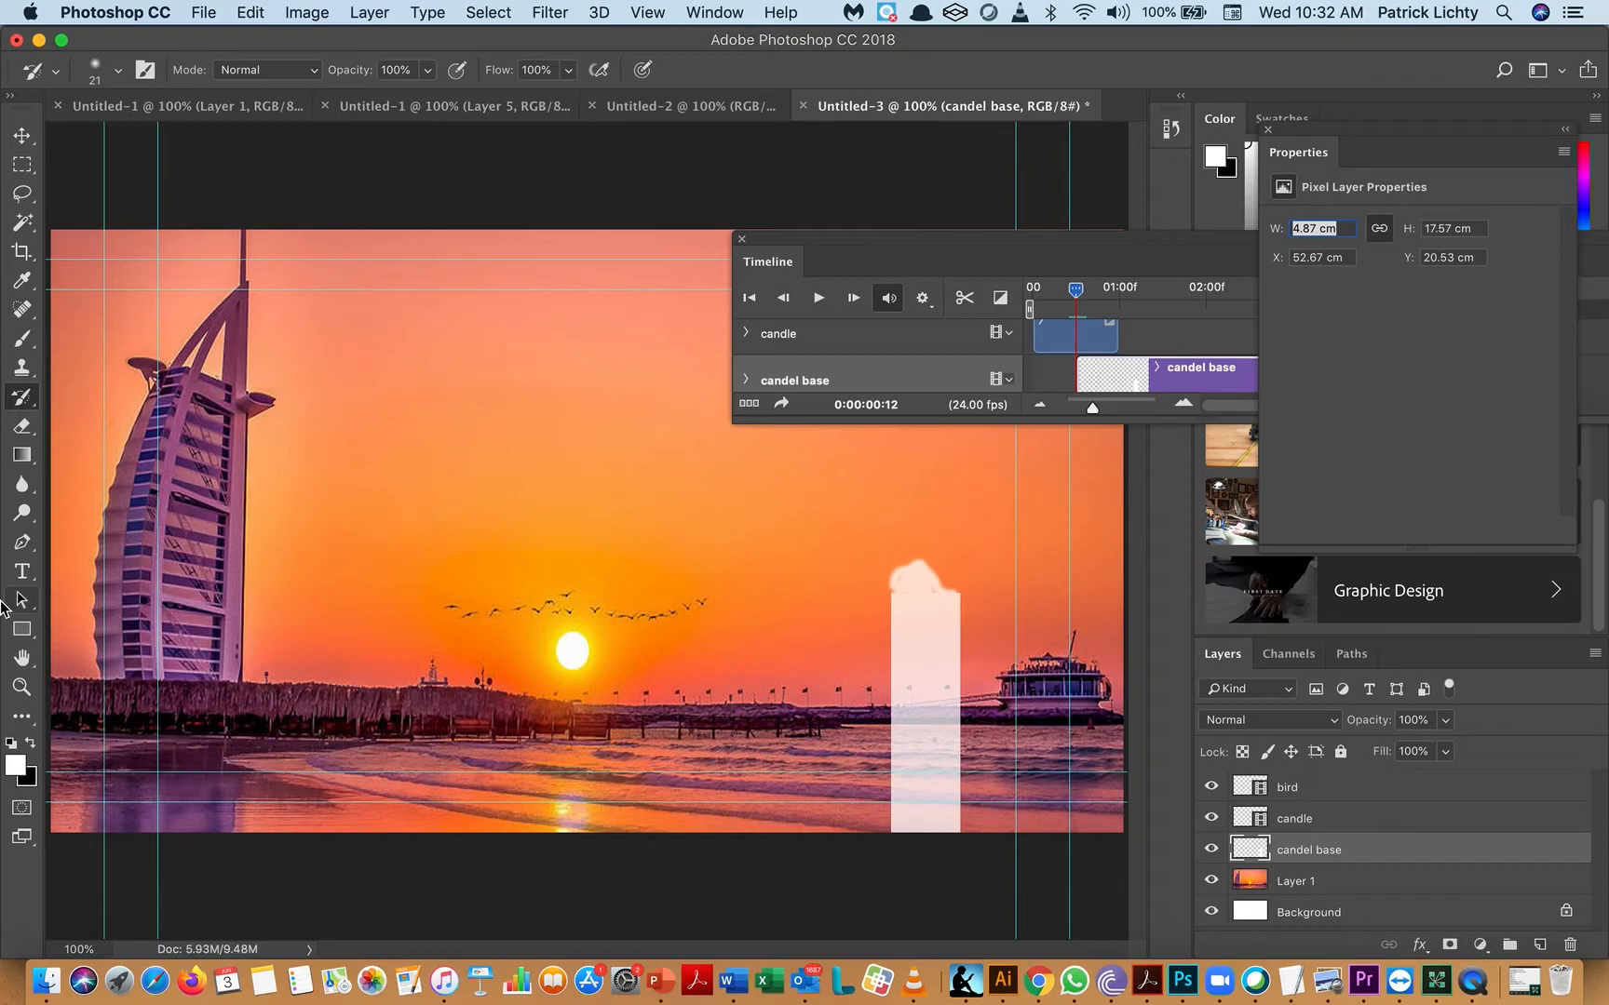
- Trim the white mound with the Eraser tool to leave an irregular, melted edge along the candle's top
left_click(36, 433)
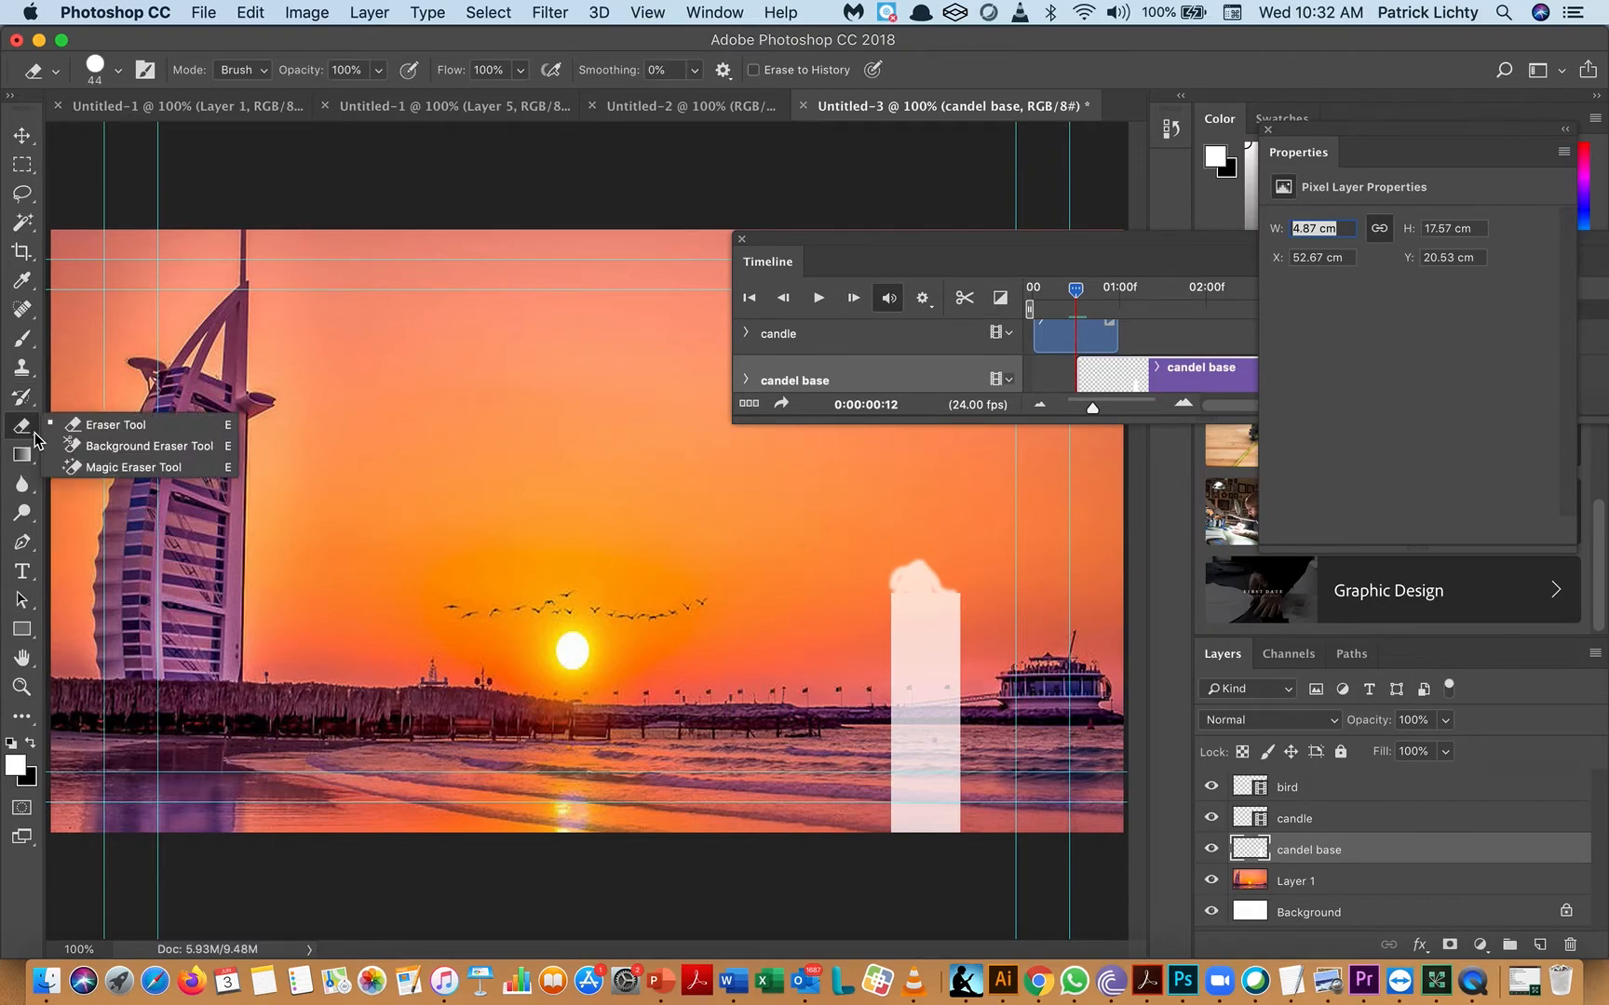
left_click(90, 427)
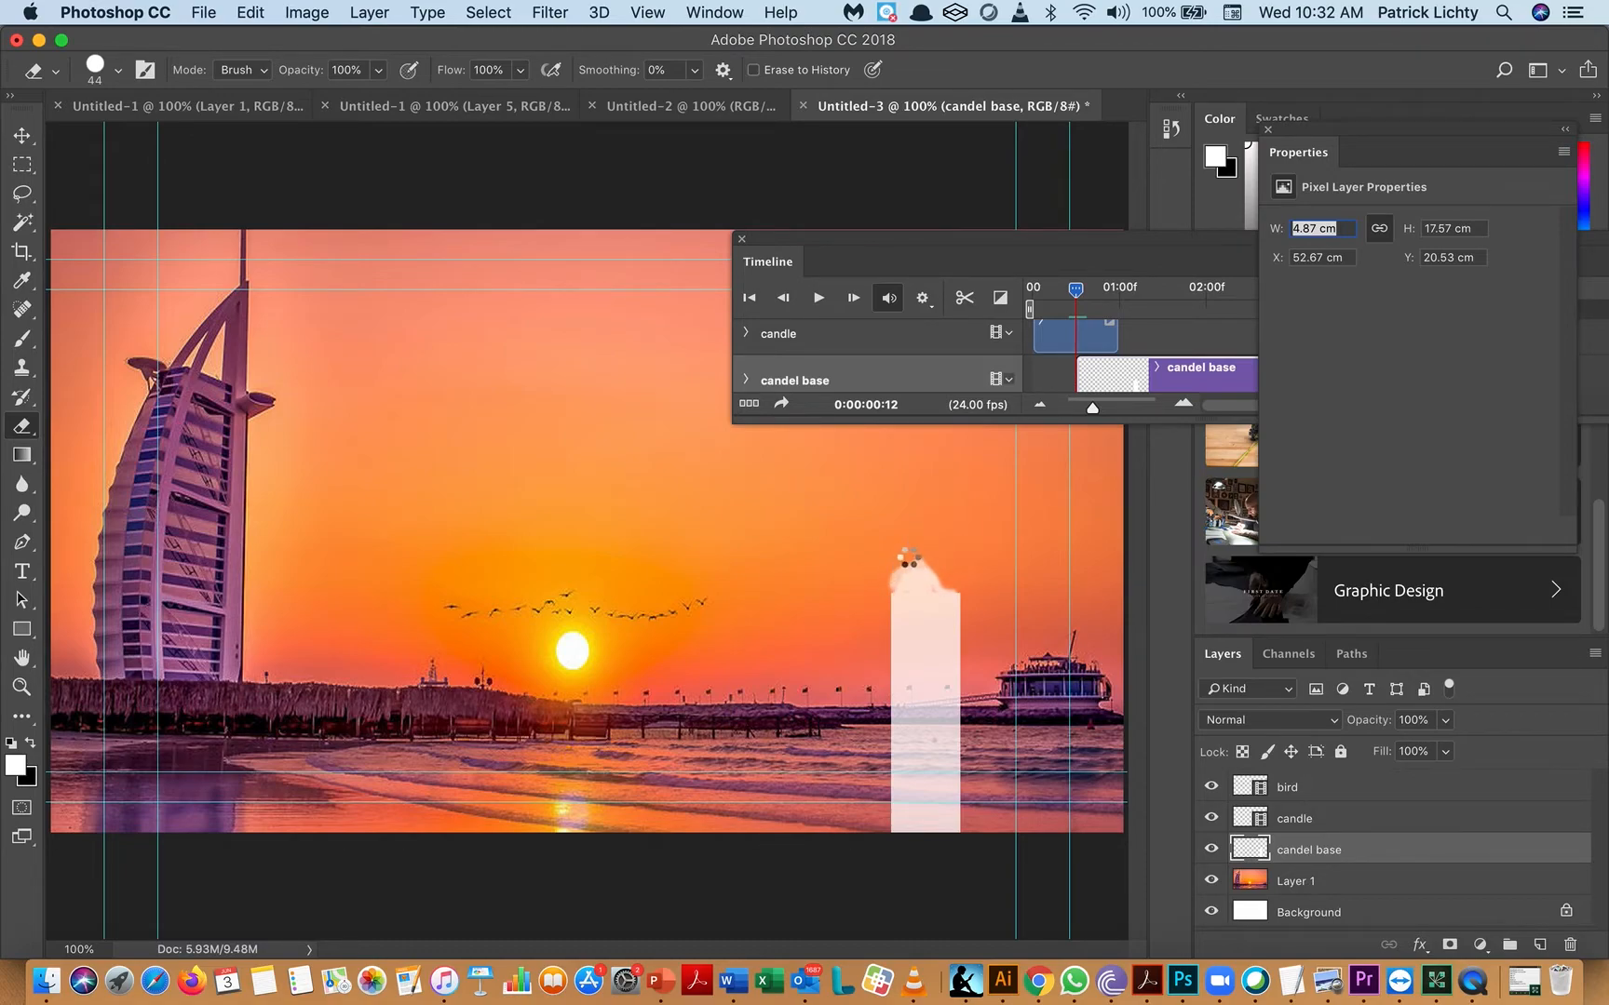
left_click_drag(940, 579, 971, 560)
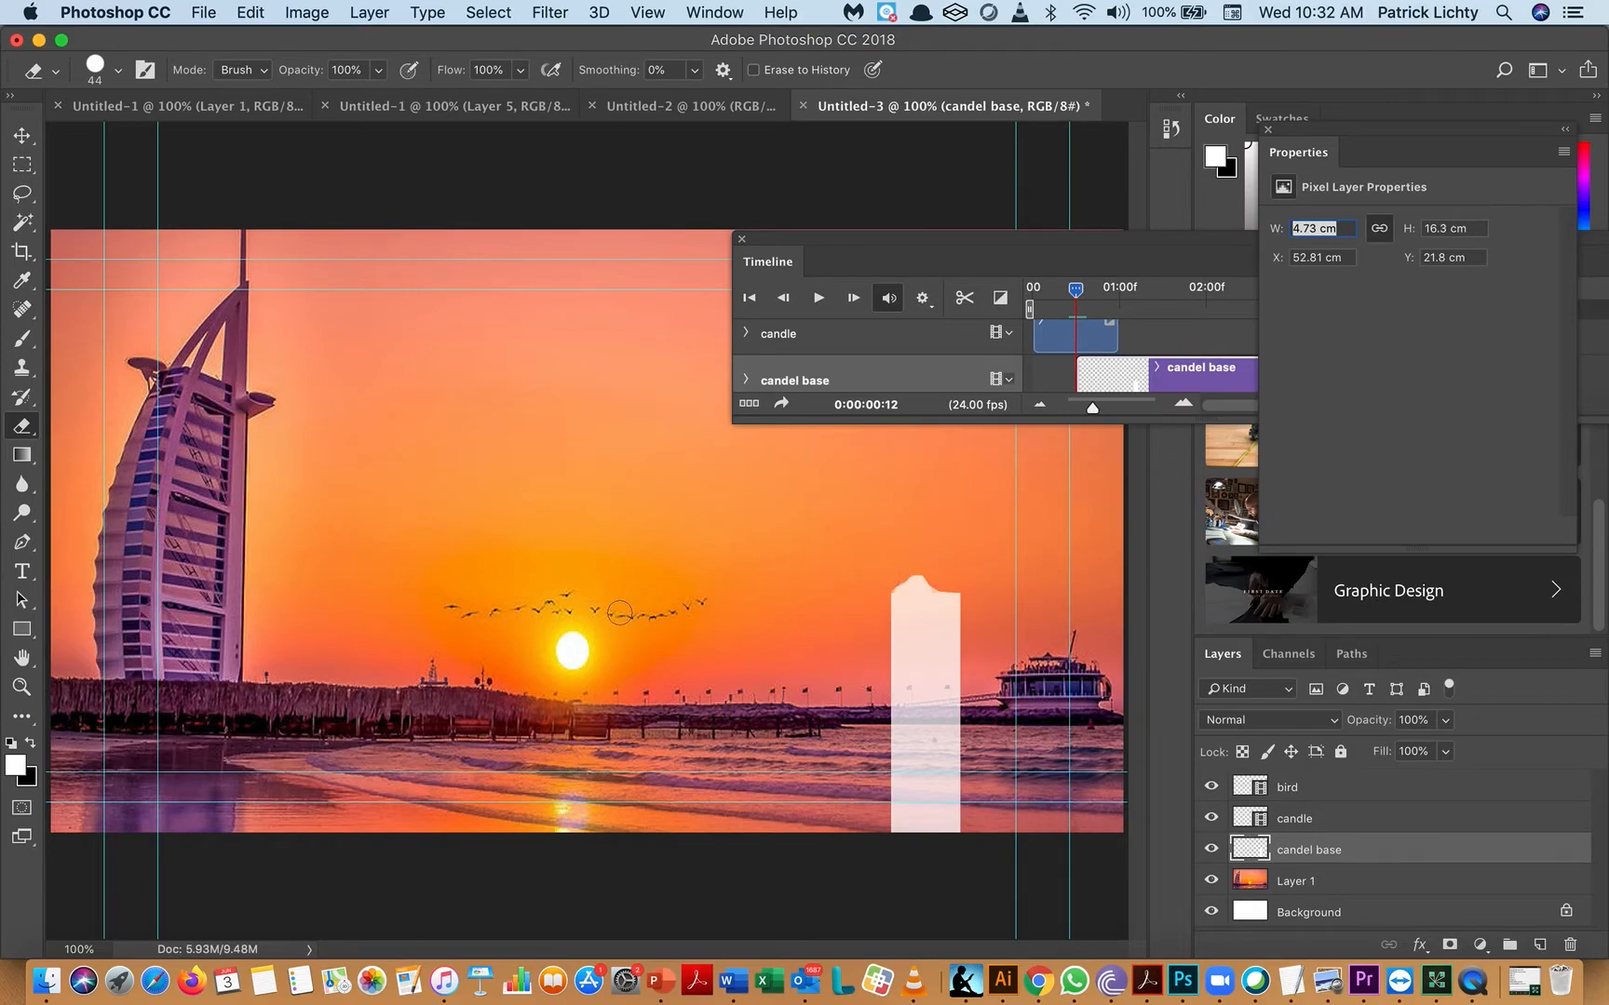
- Set the foreground colour to grey b0b0b0 and brush shading below the candle's top edge and in a zigzag down its right side
left_click(15, 765)
mouse_move(542, 361)
left_mouse_down()
mouse_move(518, 412)
mouse_move(517, 393)
left_mouse_up()
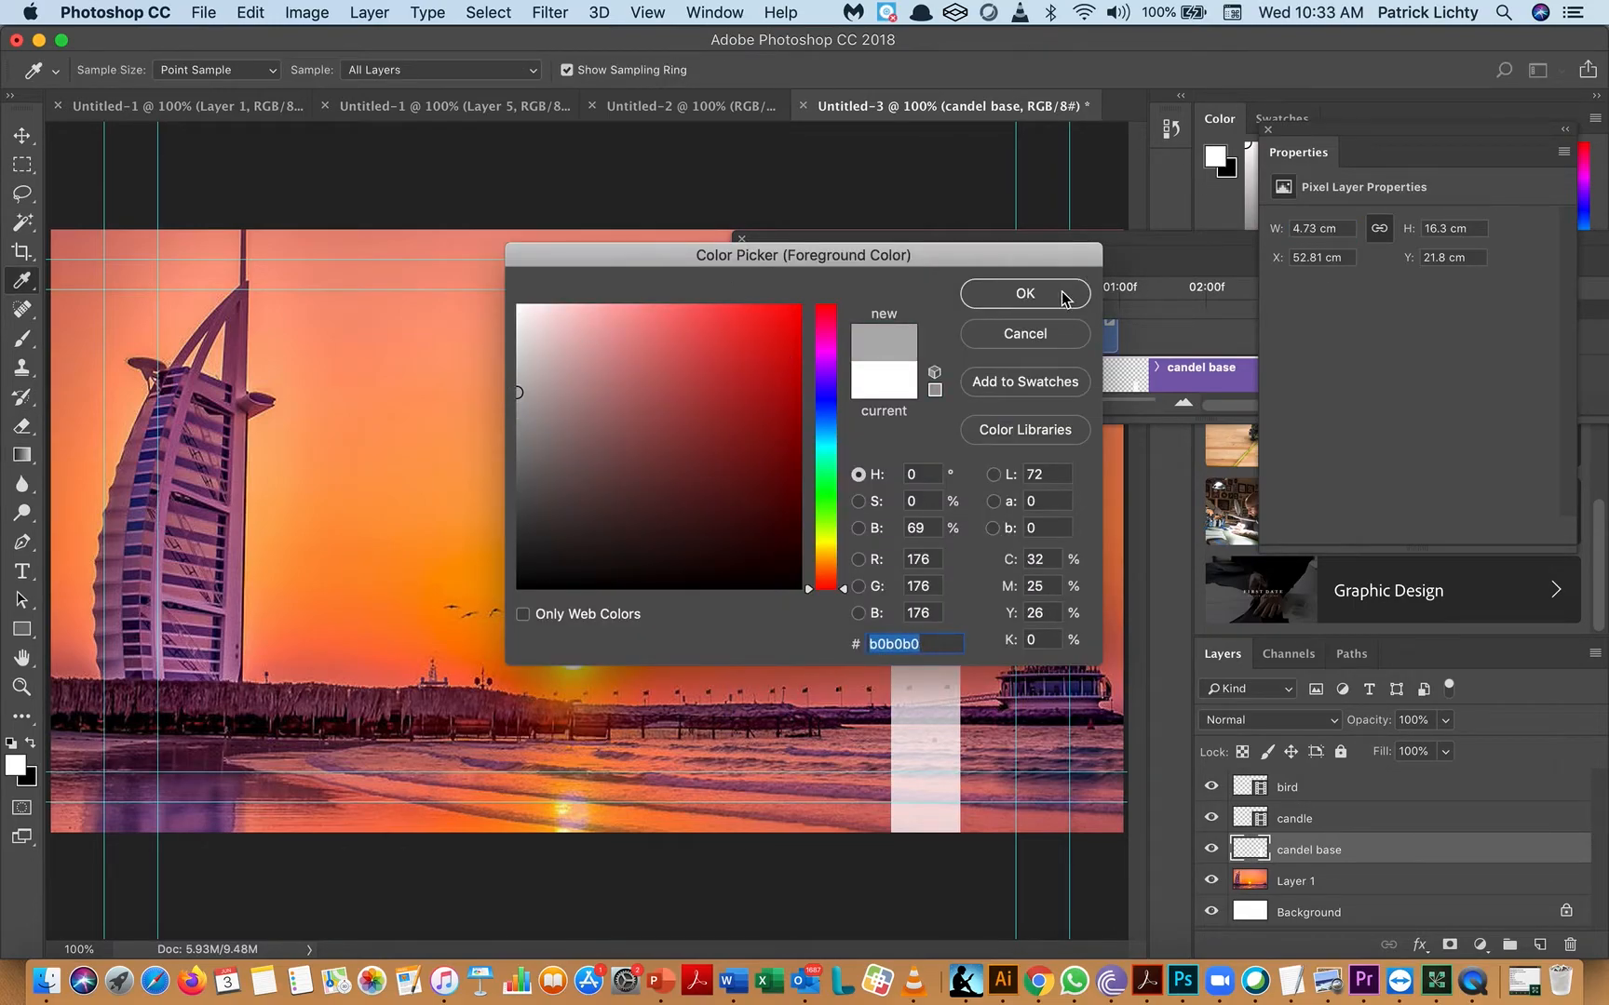
left_click(1022, 294)
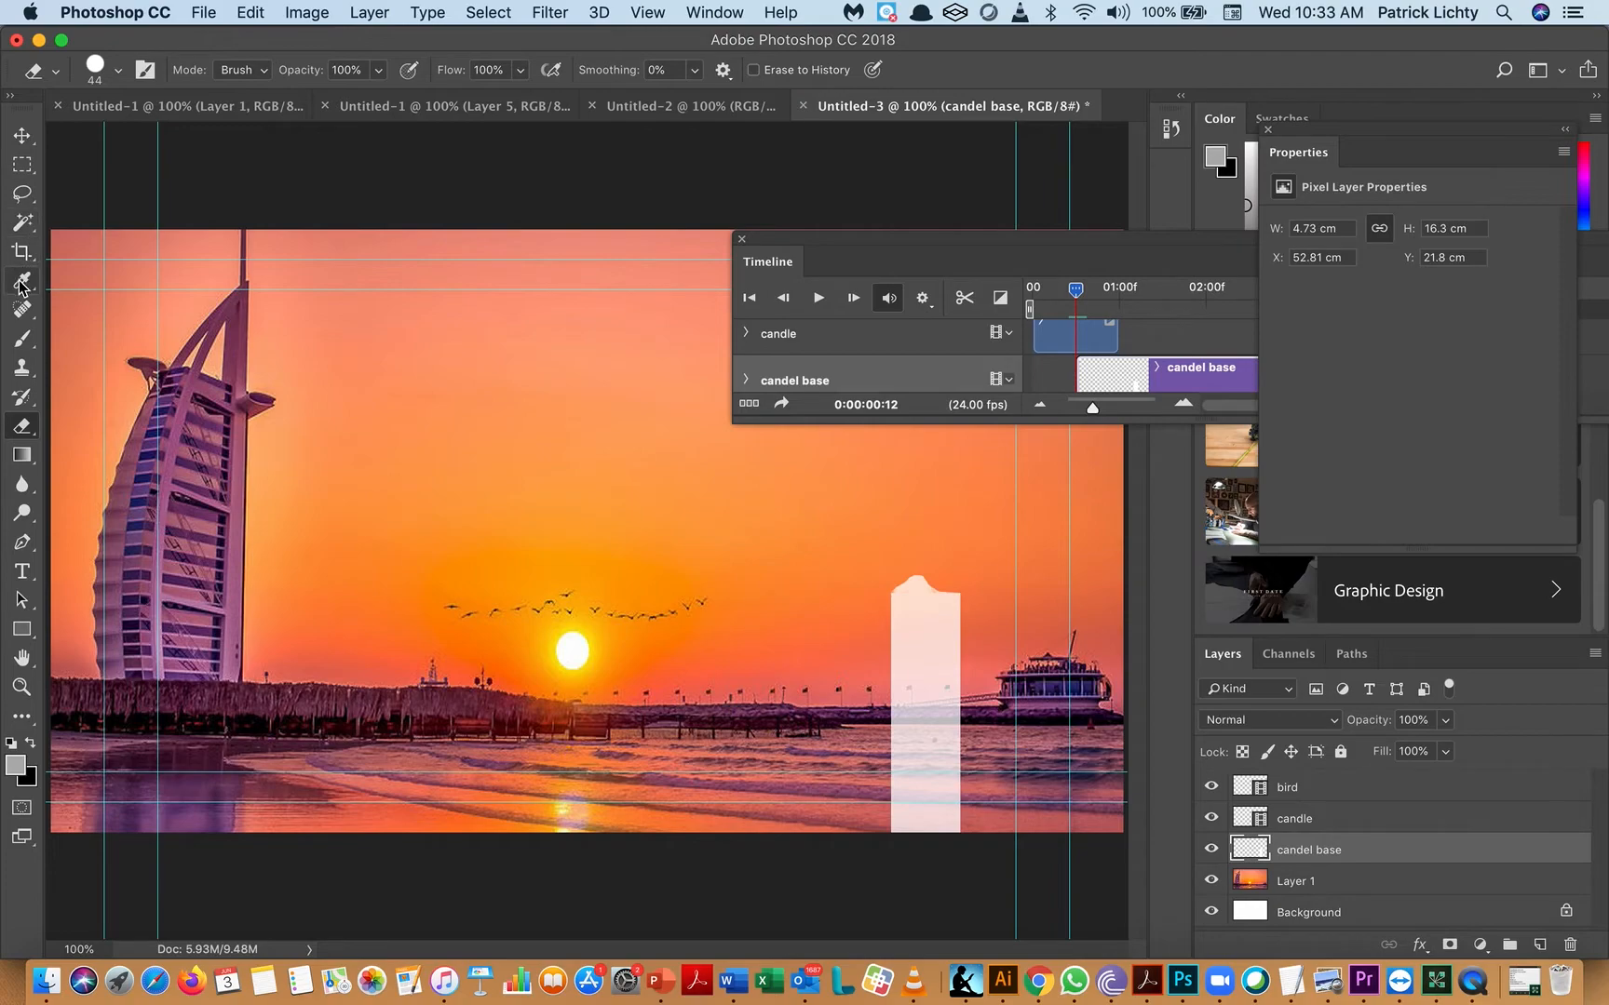
left_click(23, 339)
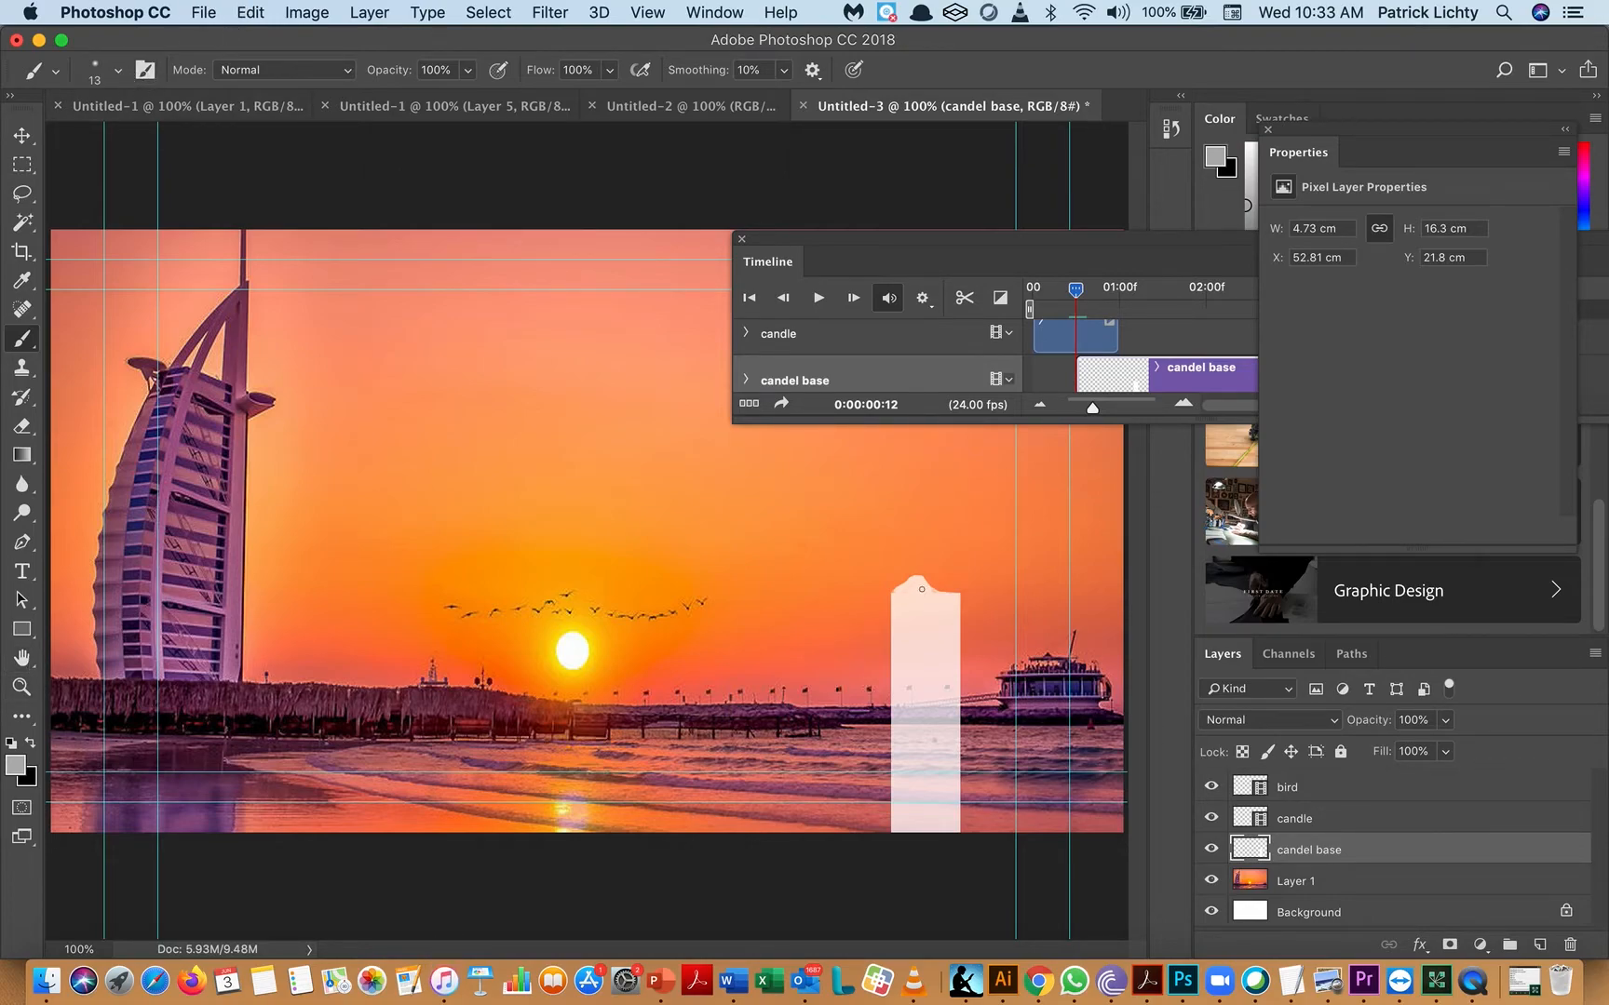
mouse_move(924, 599)
left_mouse_down()
mouse_move(961, 602)
mouse_move(908, 579)
left_mouse_up()
left_click_drag(906, 591, 911, 595)
mouse_move(936, 634)
left_mouse_down()
mouse_move(952, 636)
mouse_move(933, 715)
mouse_move(950, 827)
left_mouse_up()
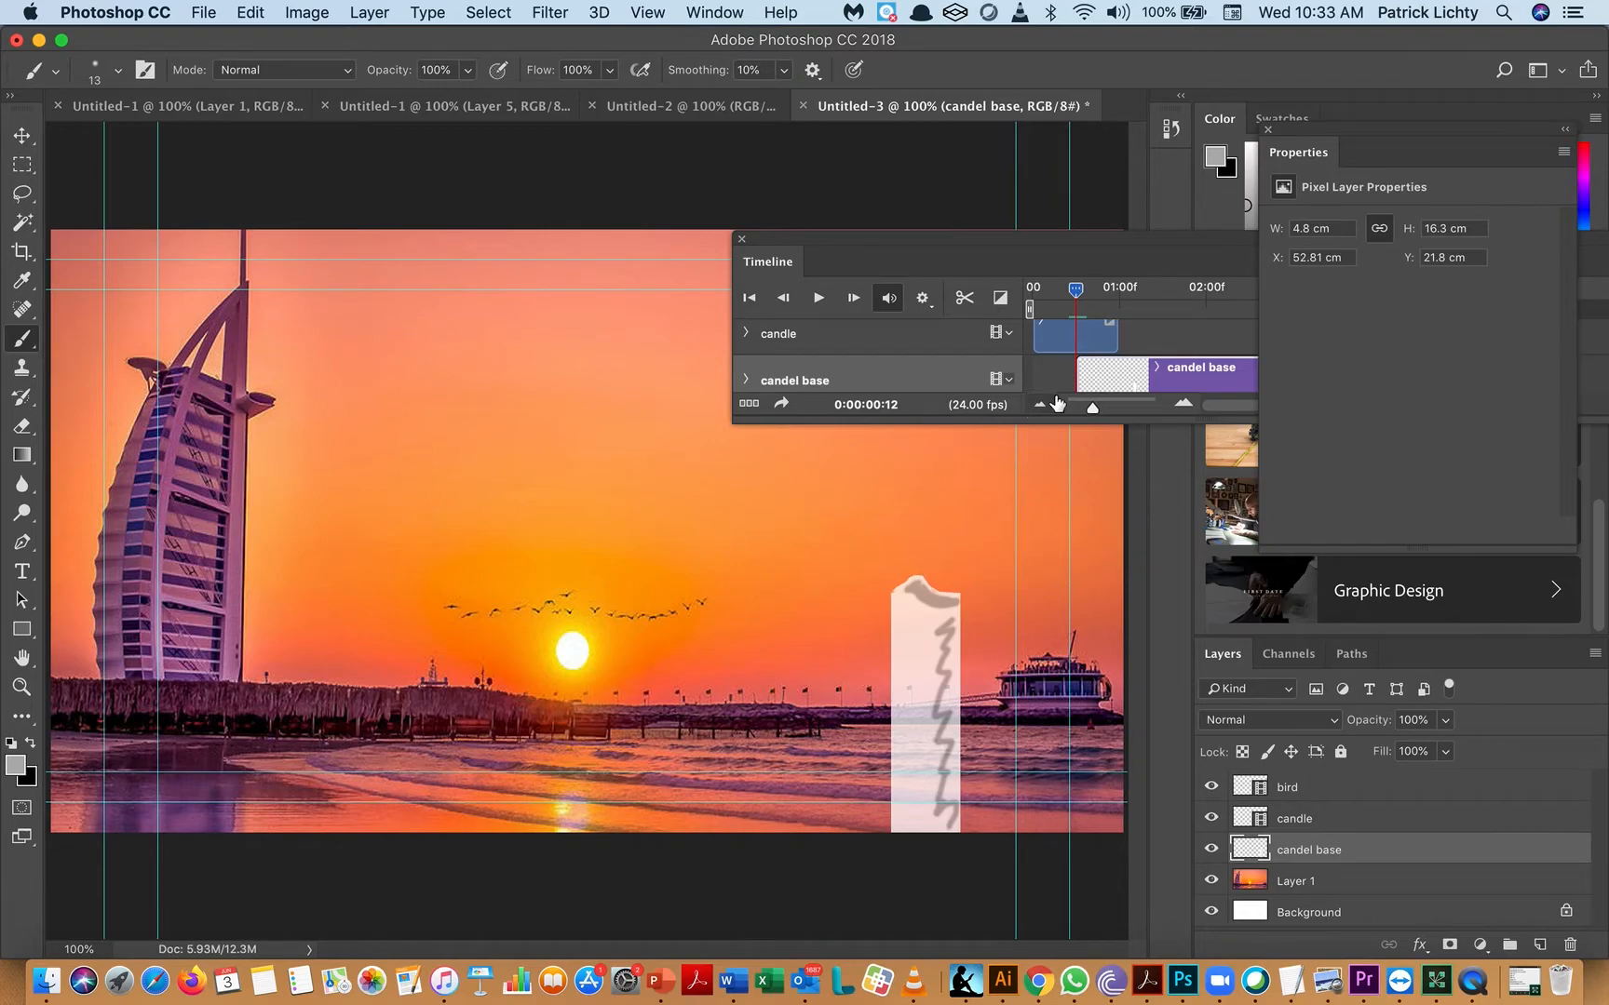
- Make black the foreground colour and paint a short curved wick rising from the candle's top
left_click(34, 746)
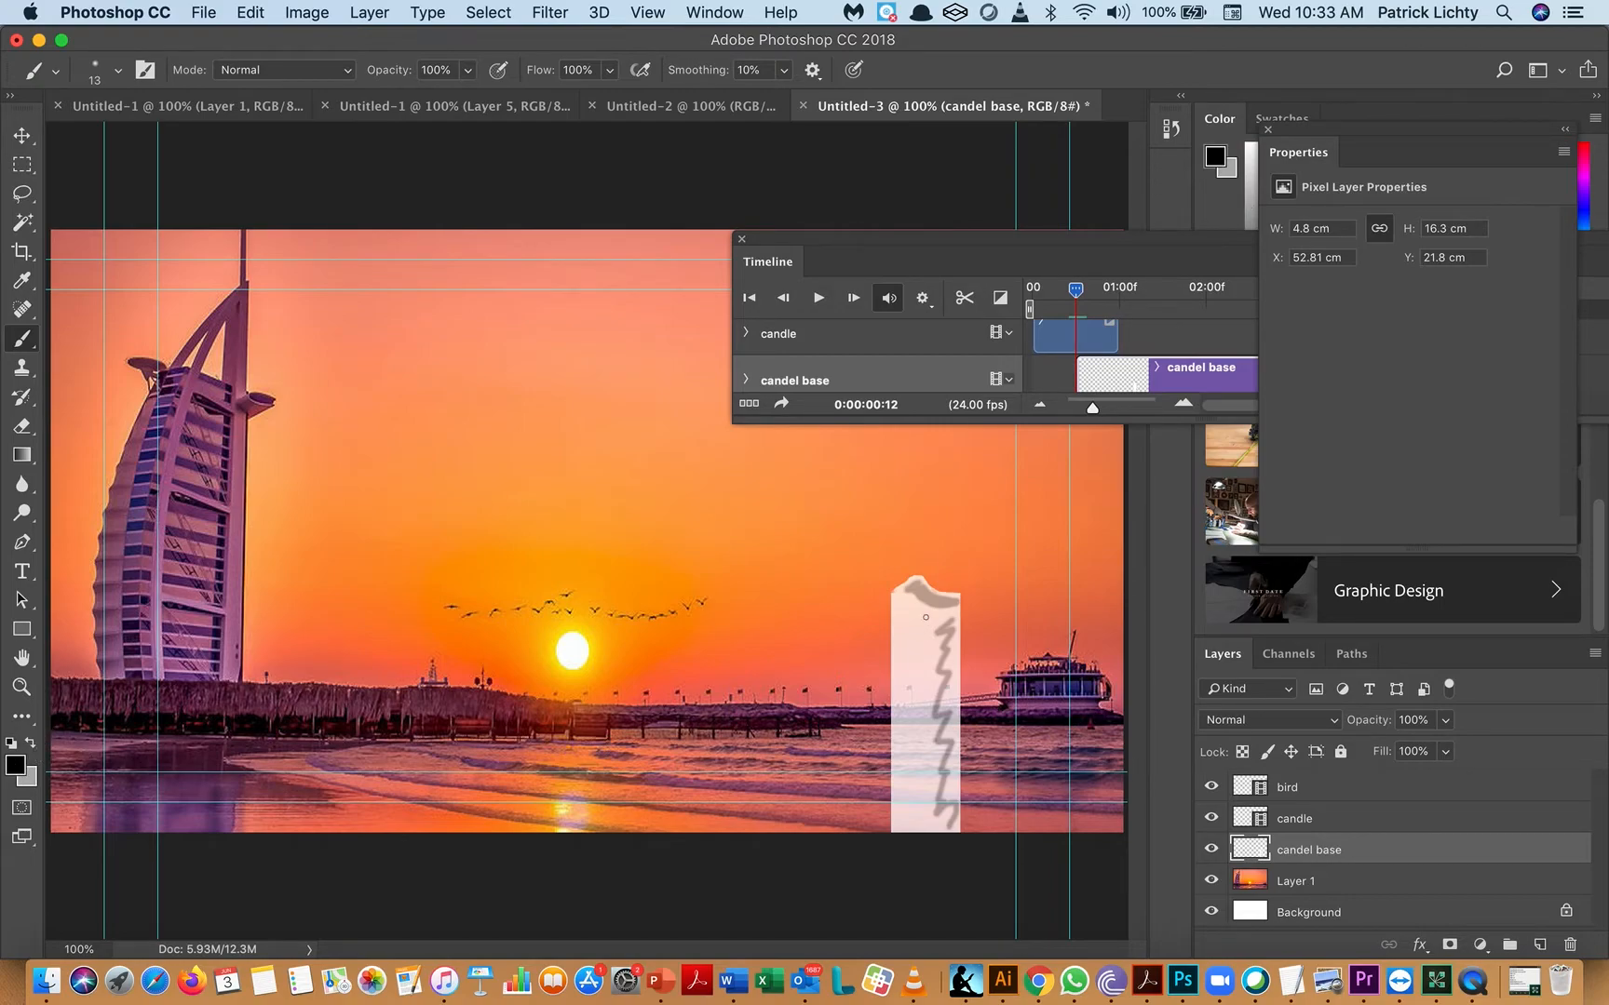
left_click_drag(934, 579, 939, 561)
right_click(1422, 847)
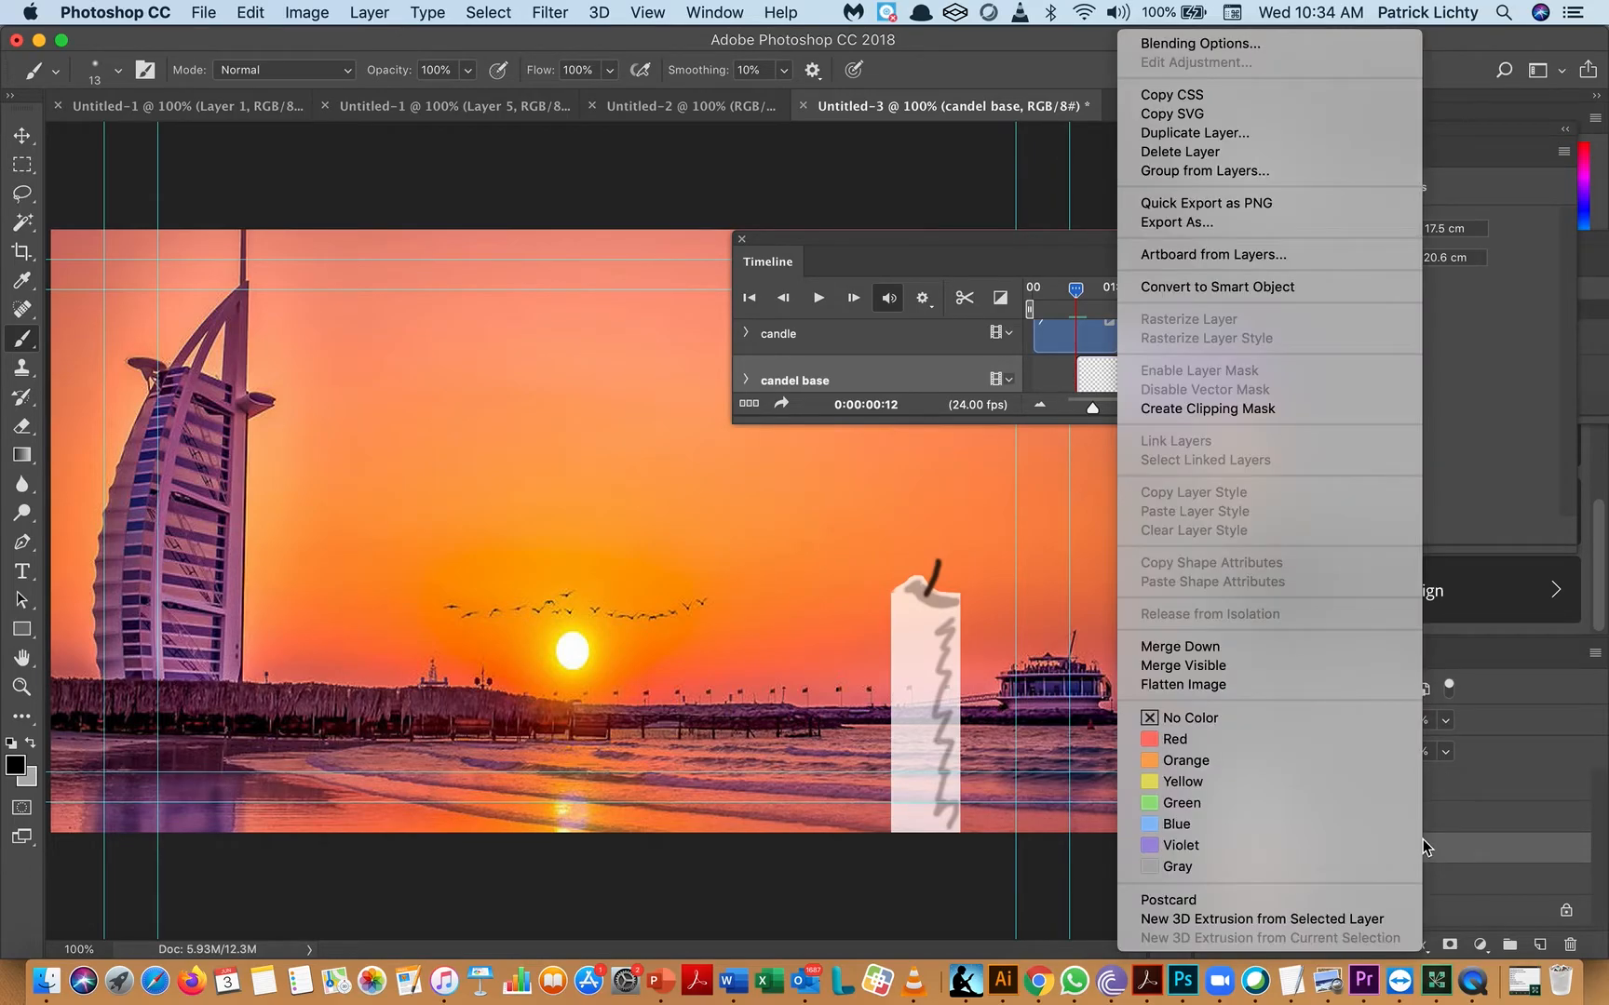
left_click(1422, 838)
right_click(1410, 838)
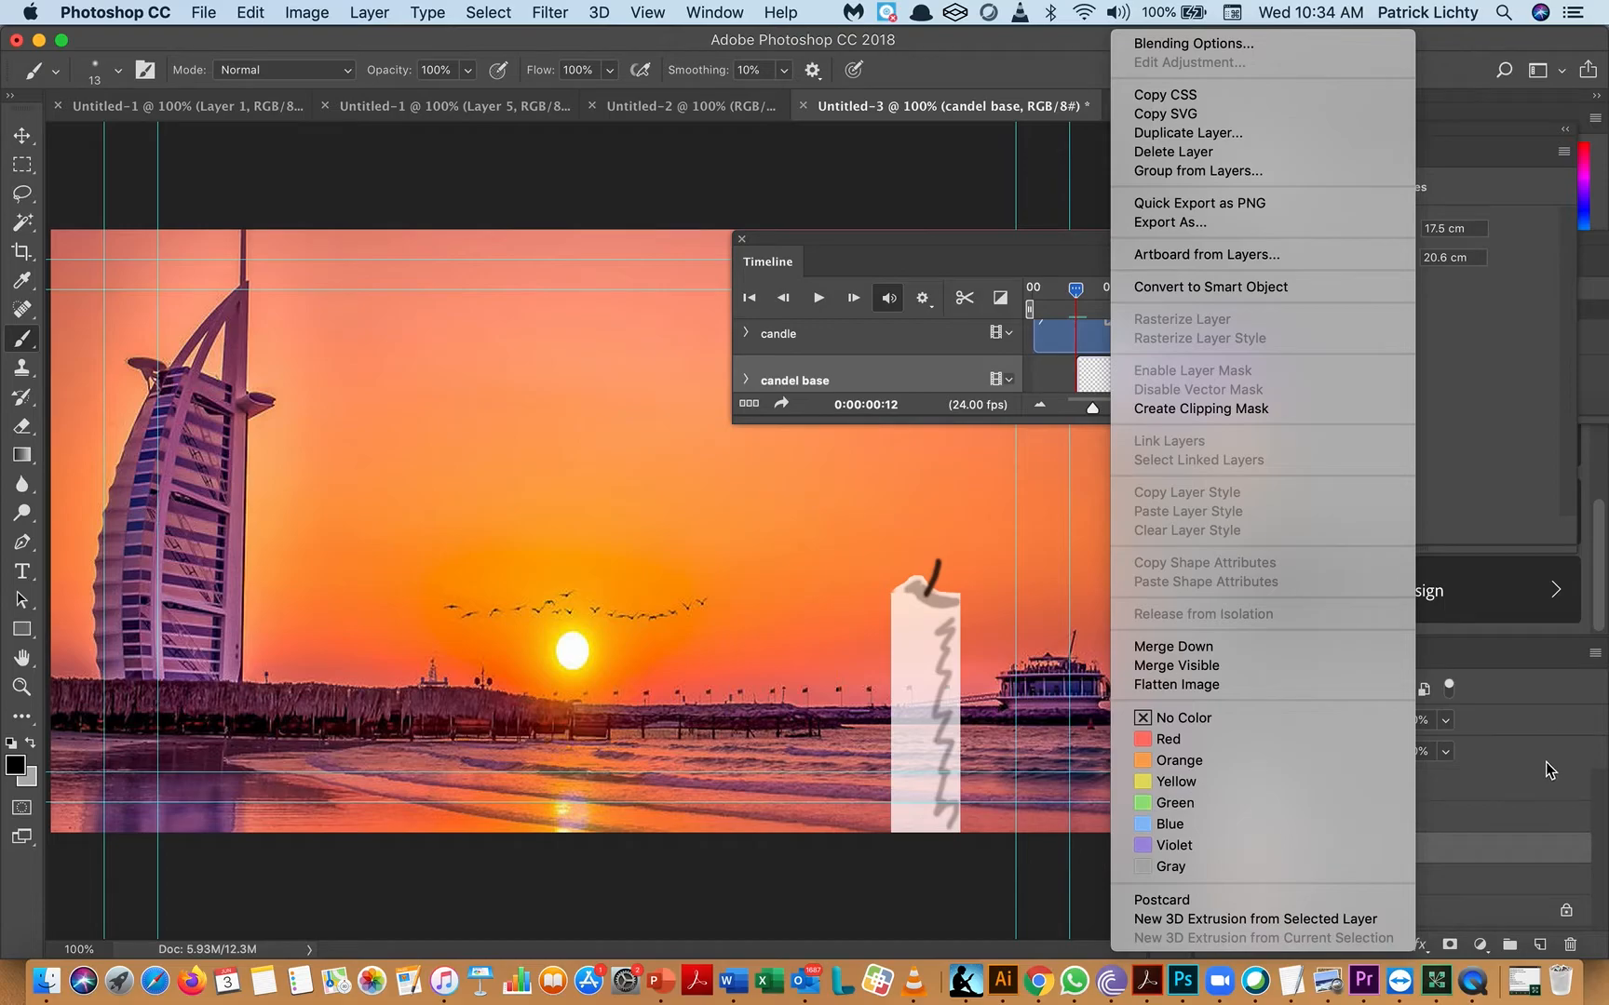
left_click(1542, 652)
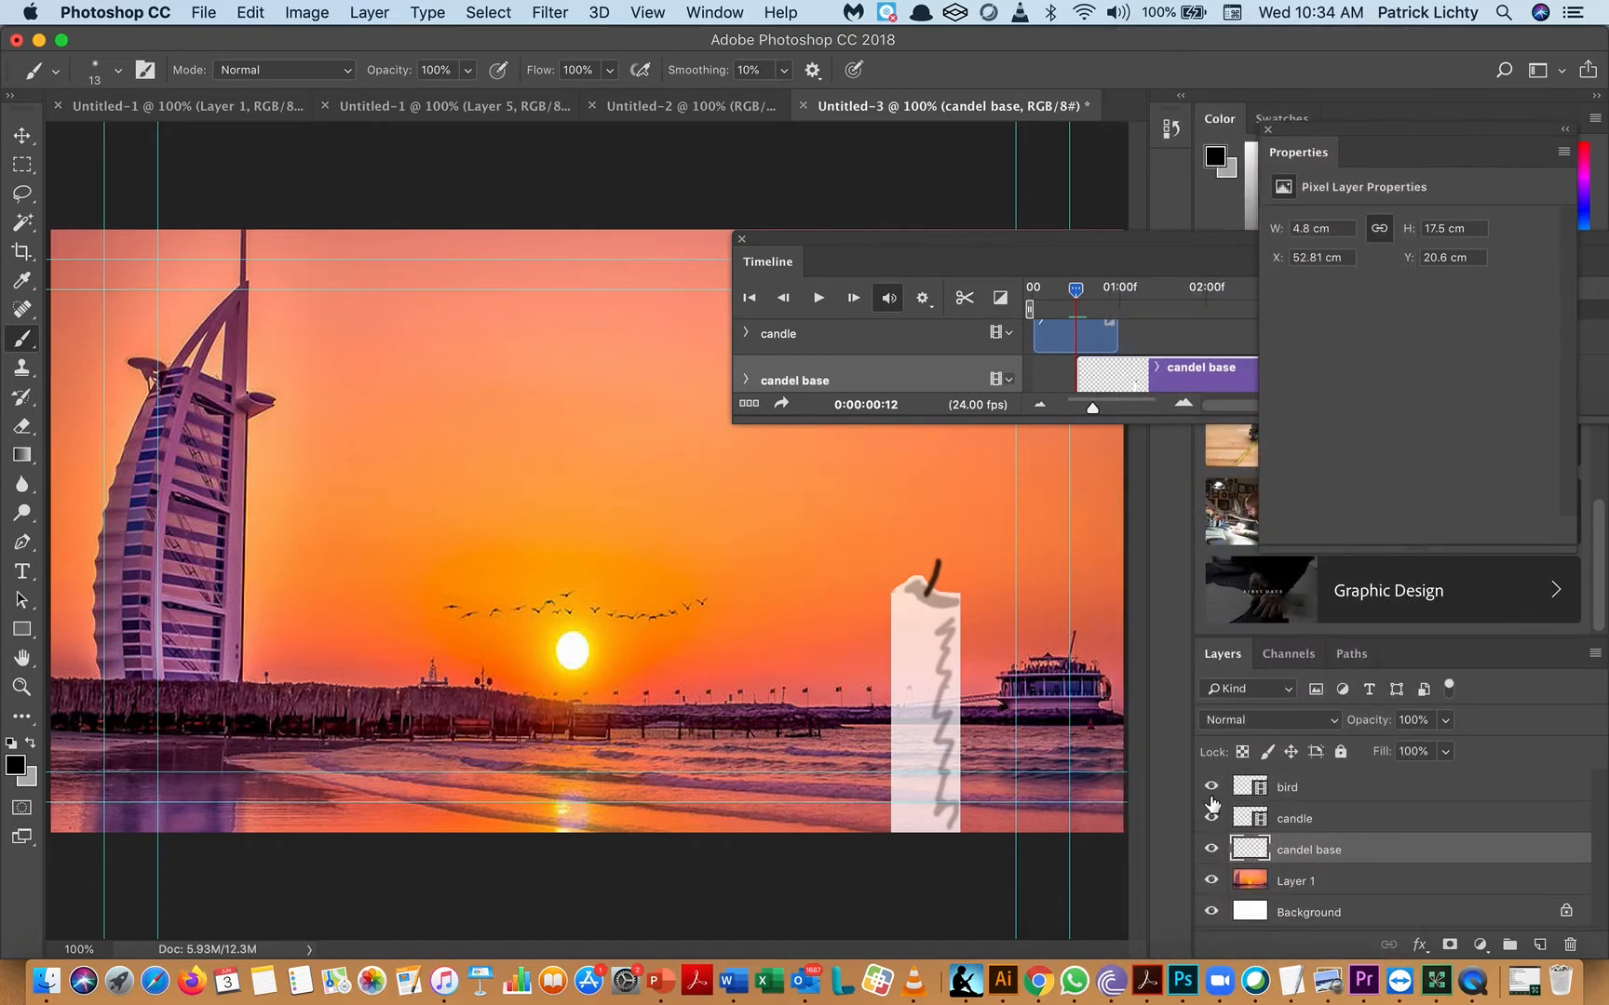
- Shift the candel base clip to the start of the timeline and trim its end to match the one-second candle clip
left_click(1299, 816)
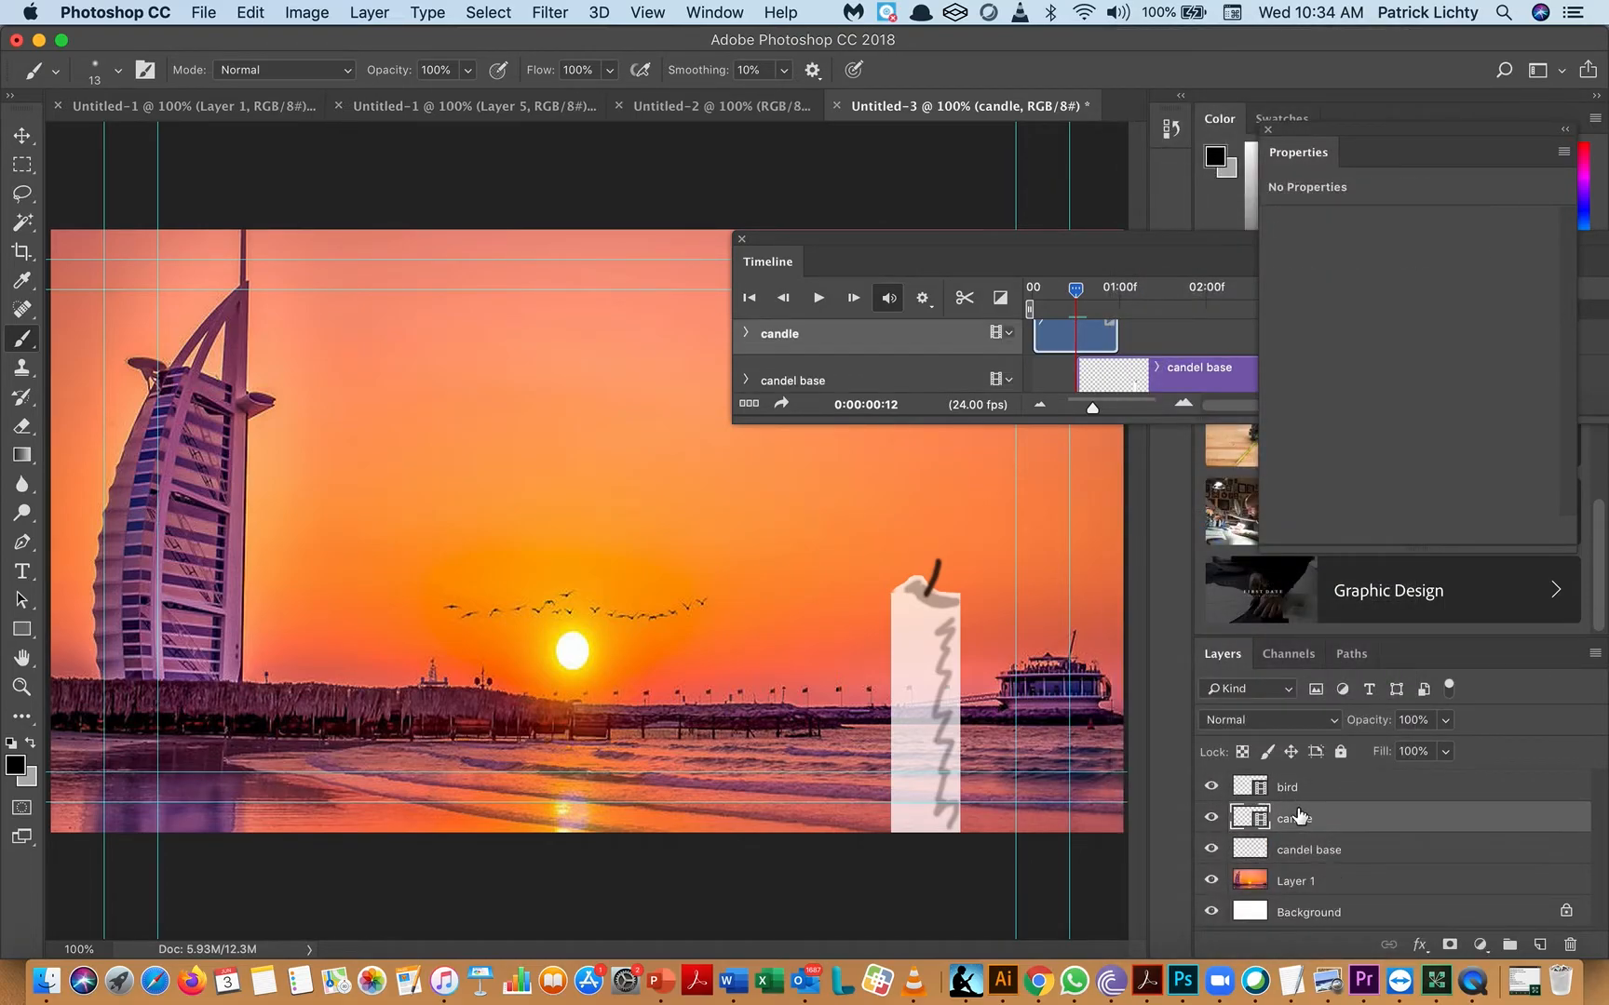
left_click(1208, 384)
left_click_drag(1231, 377, 1184, 372)
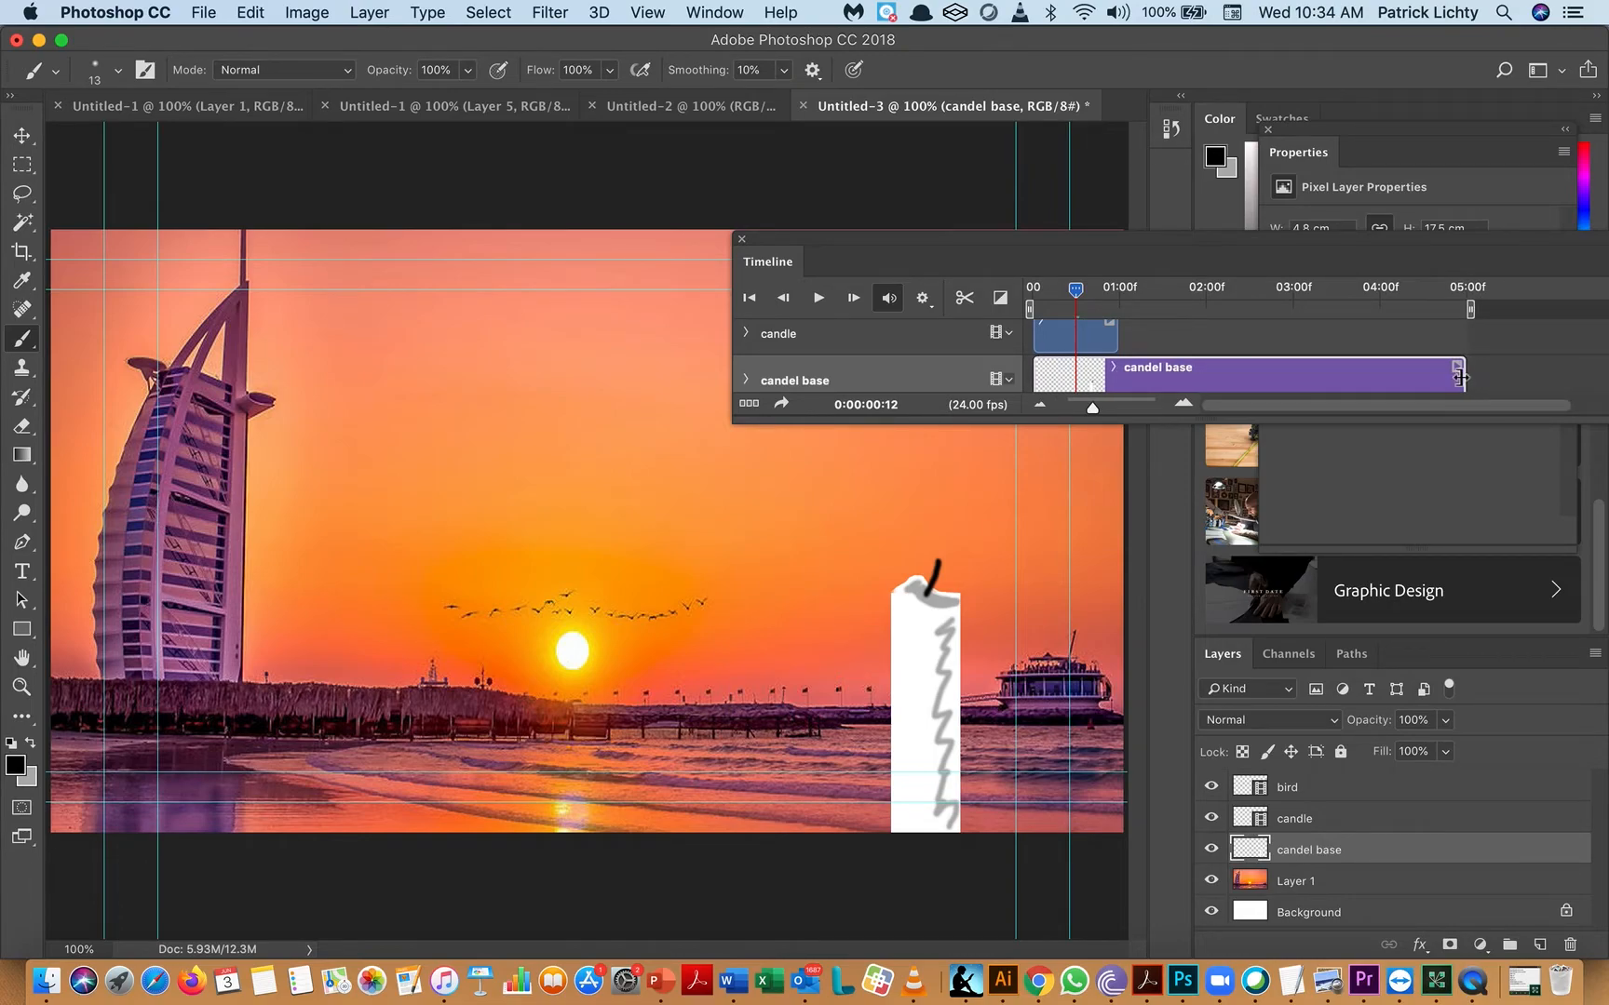
left_click_drag(1462, 377, 1115, 375)
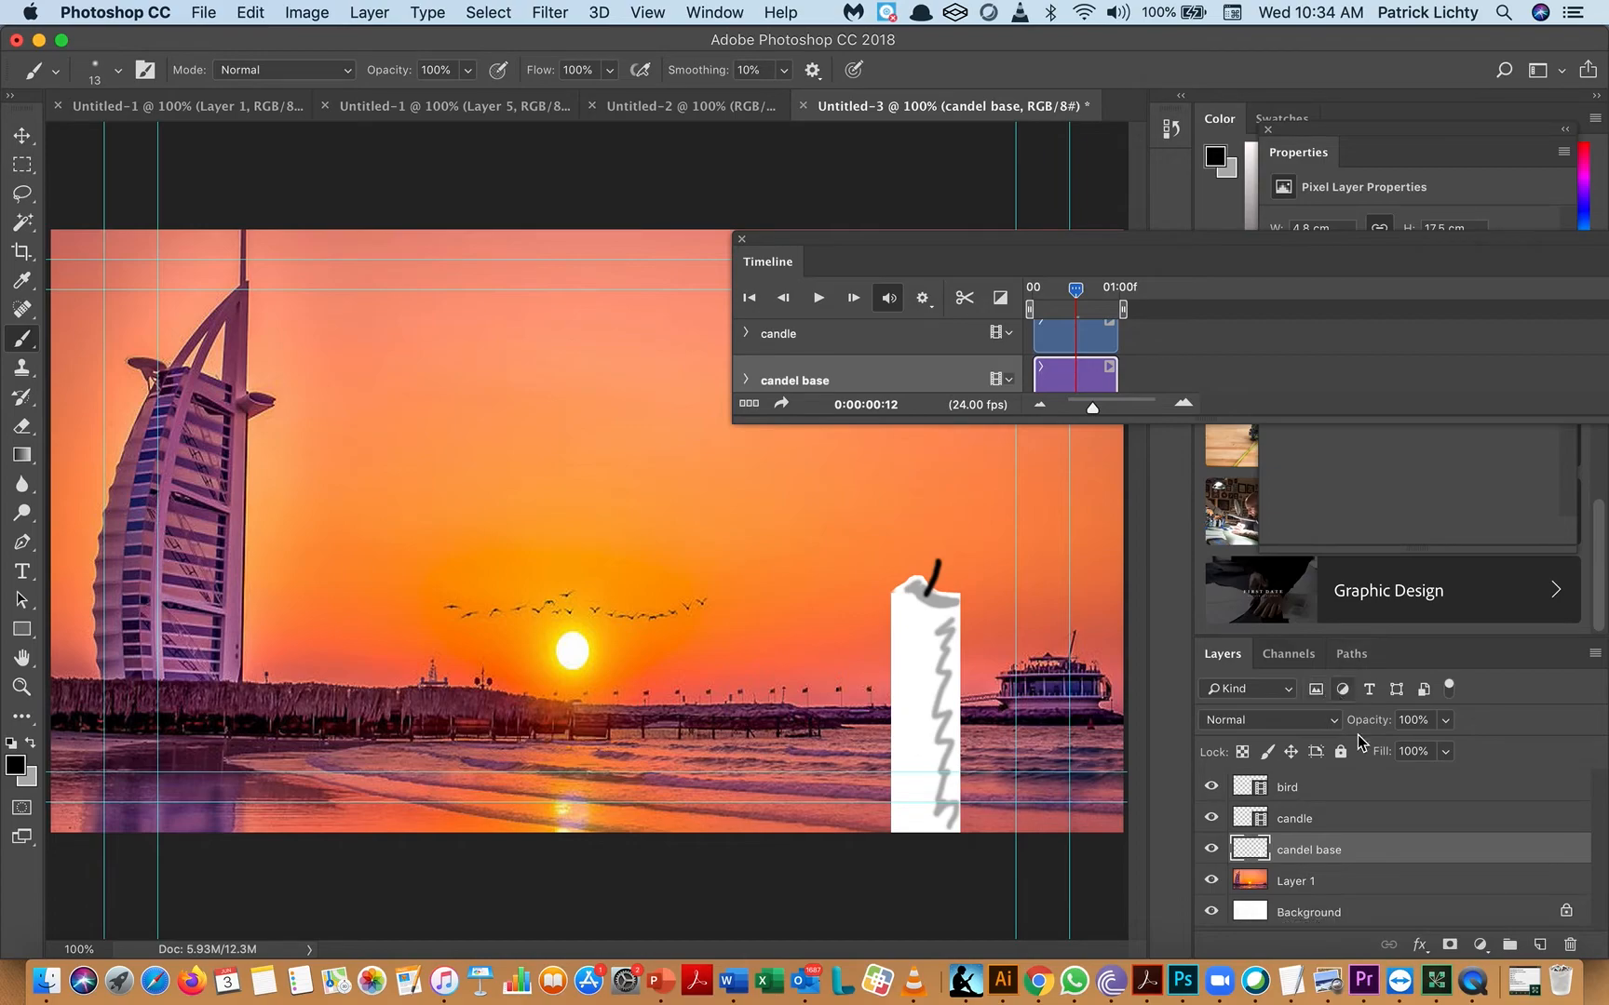
- On the bird layer at frame 1, brush the bird's head and upper wing in black beside the tower
left_click(1317, 789)
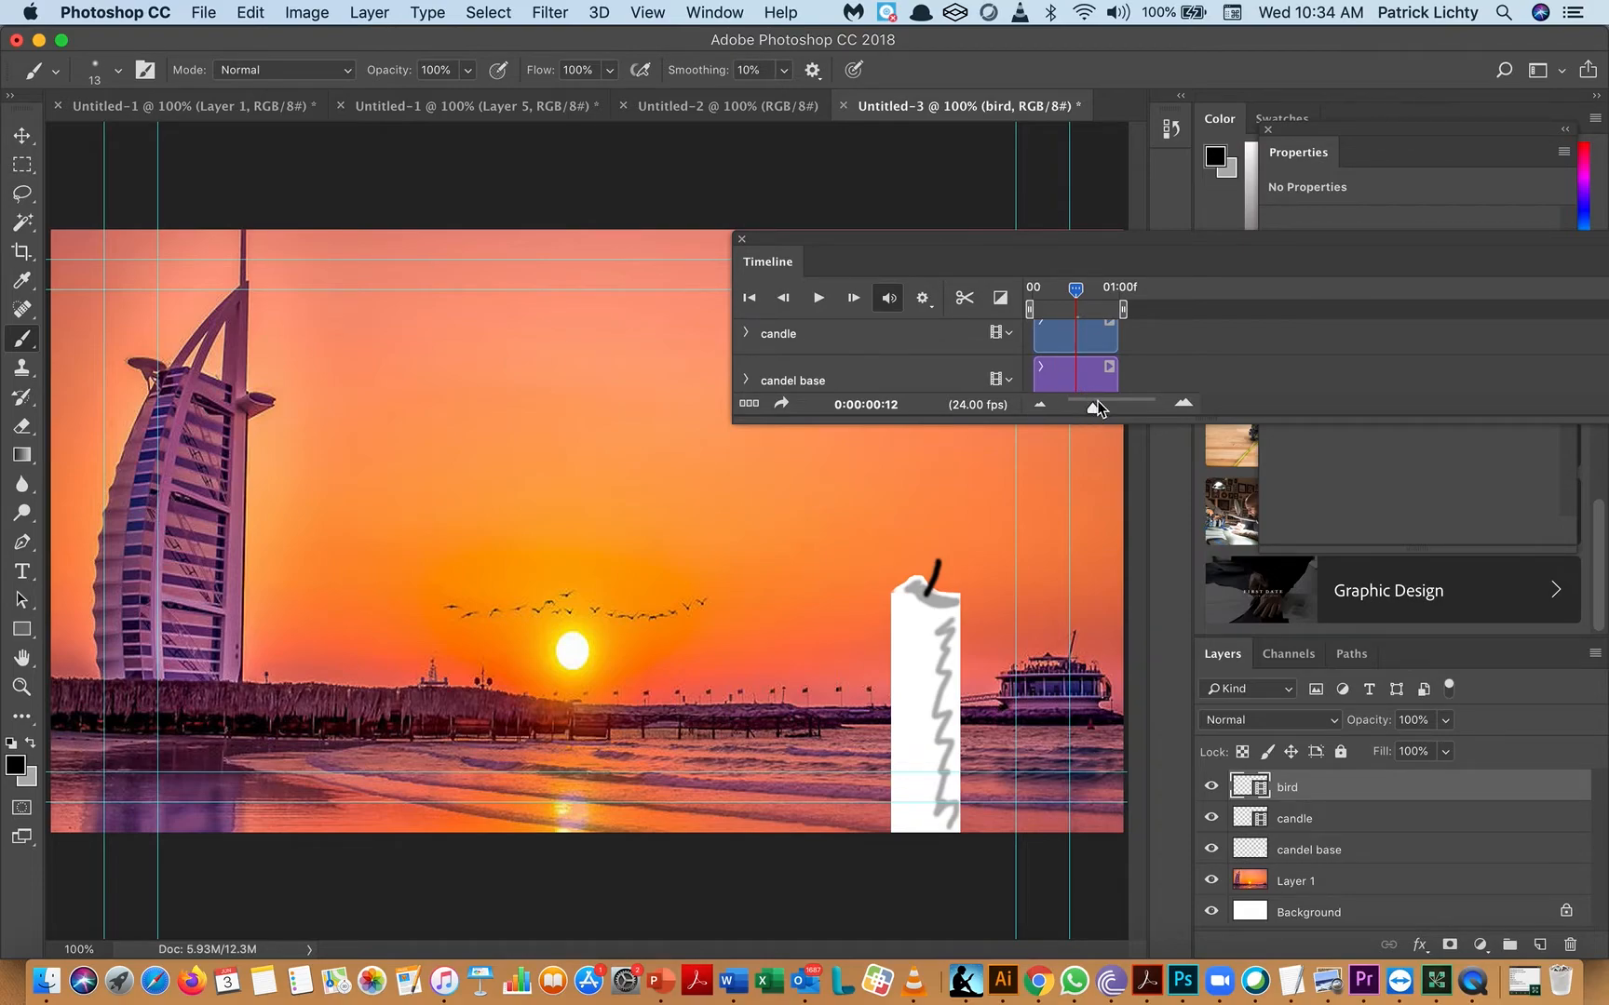
left_click_drag(1091, 410, 1124, 410)
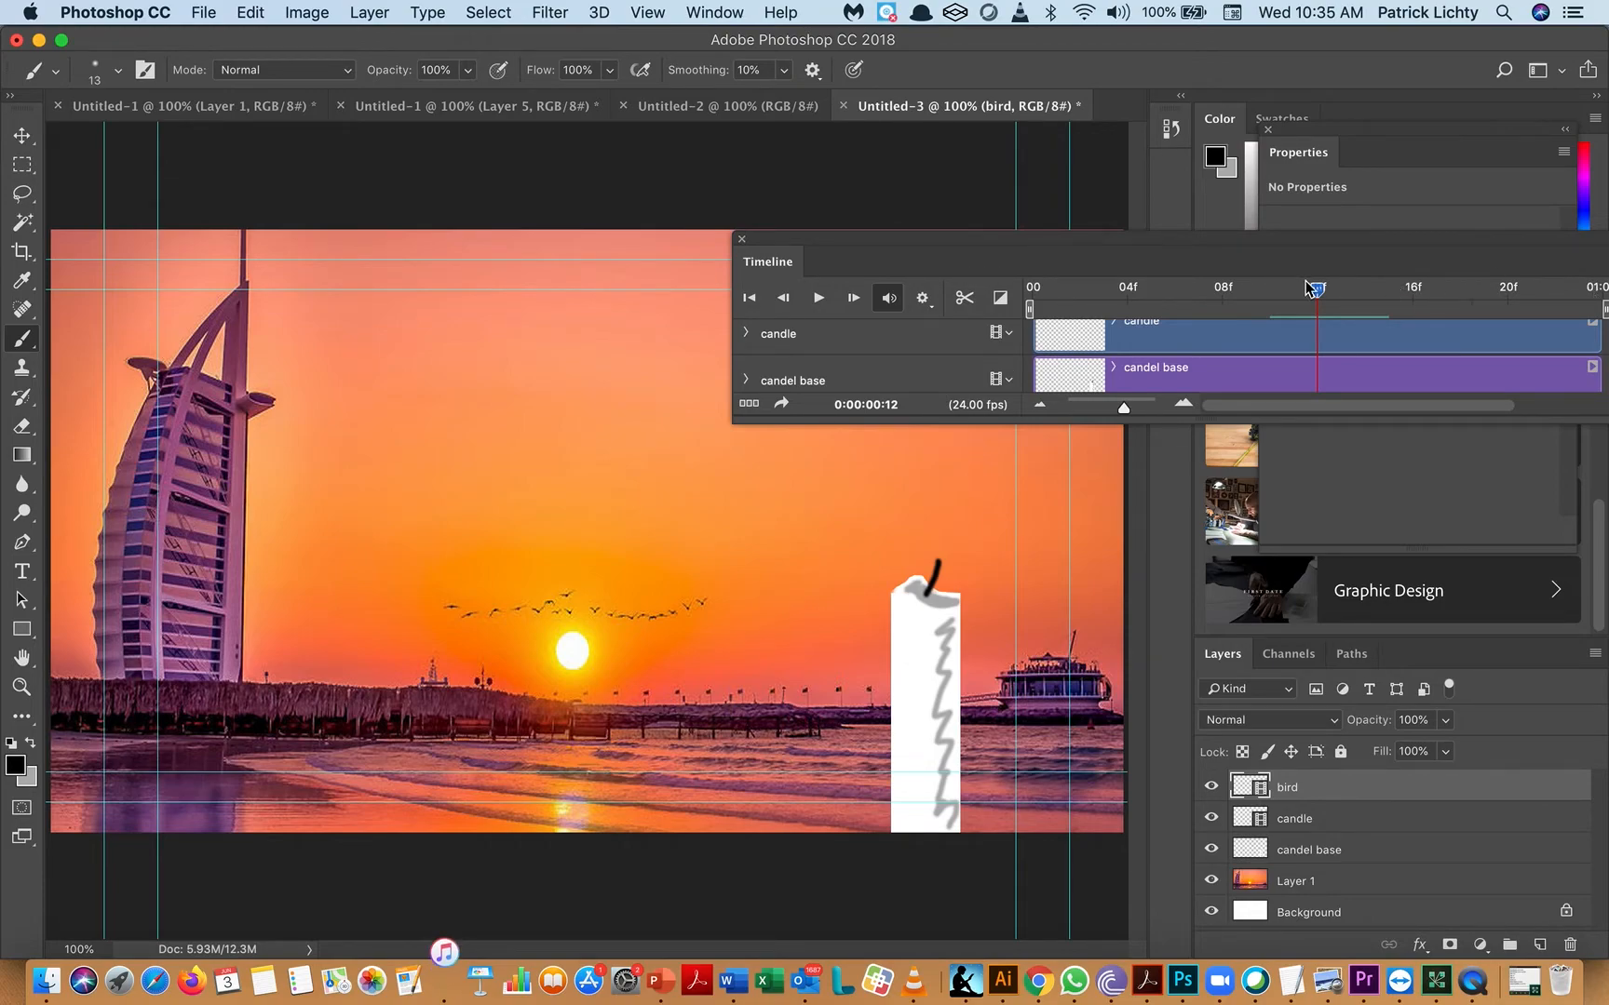
left_click_drag(1316, 291, 1039, 316)
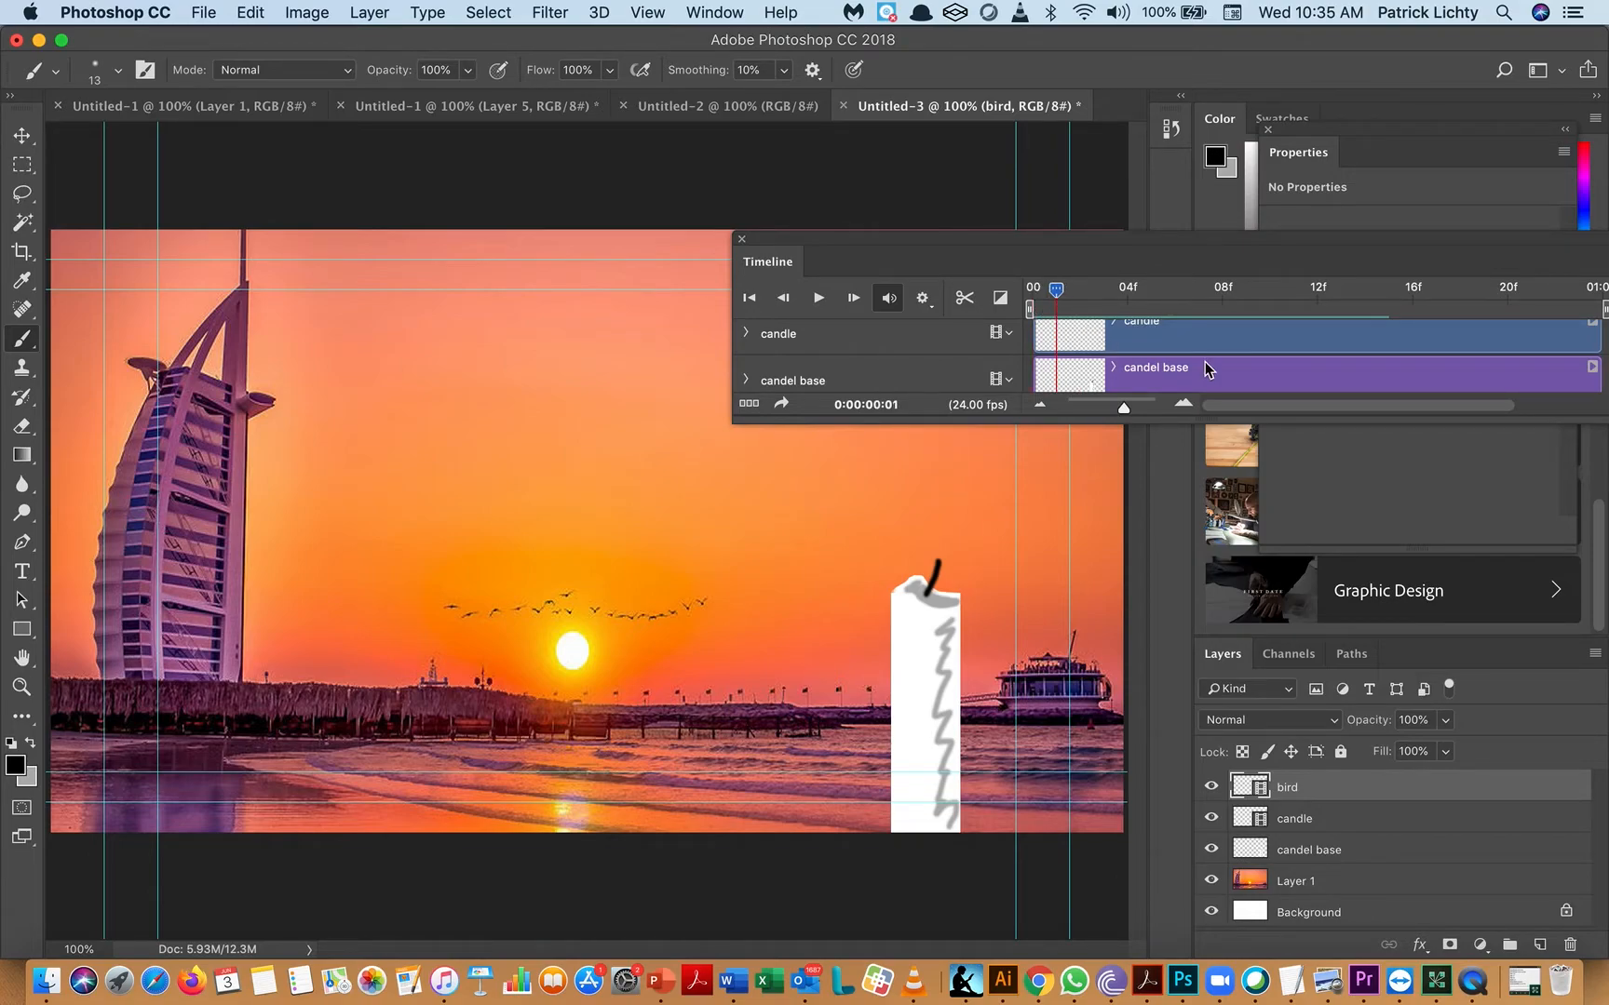
scroll(1174, 353, "up", 2)
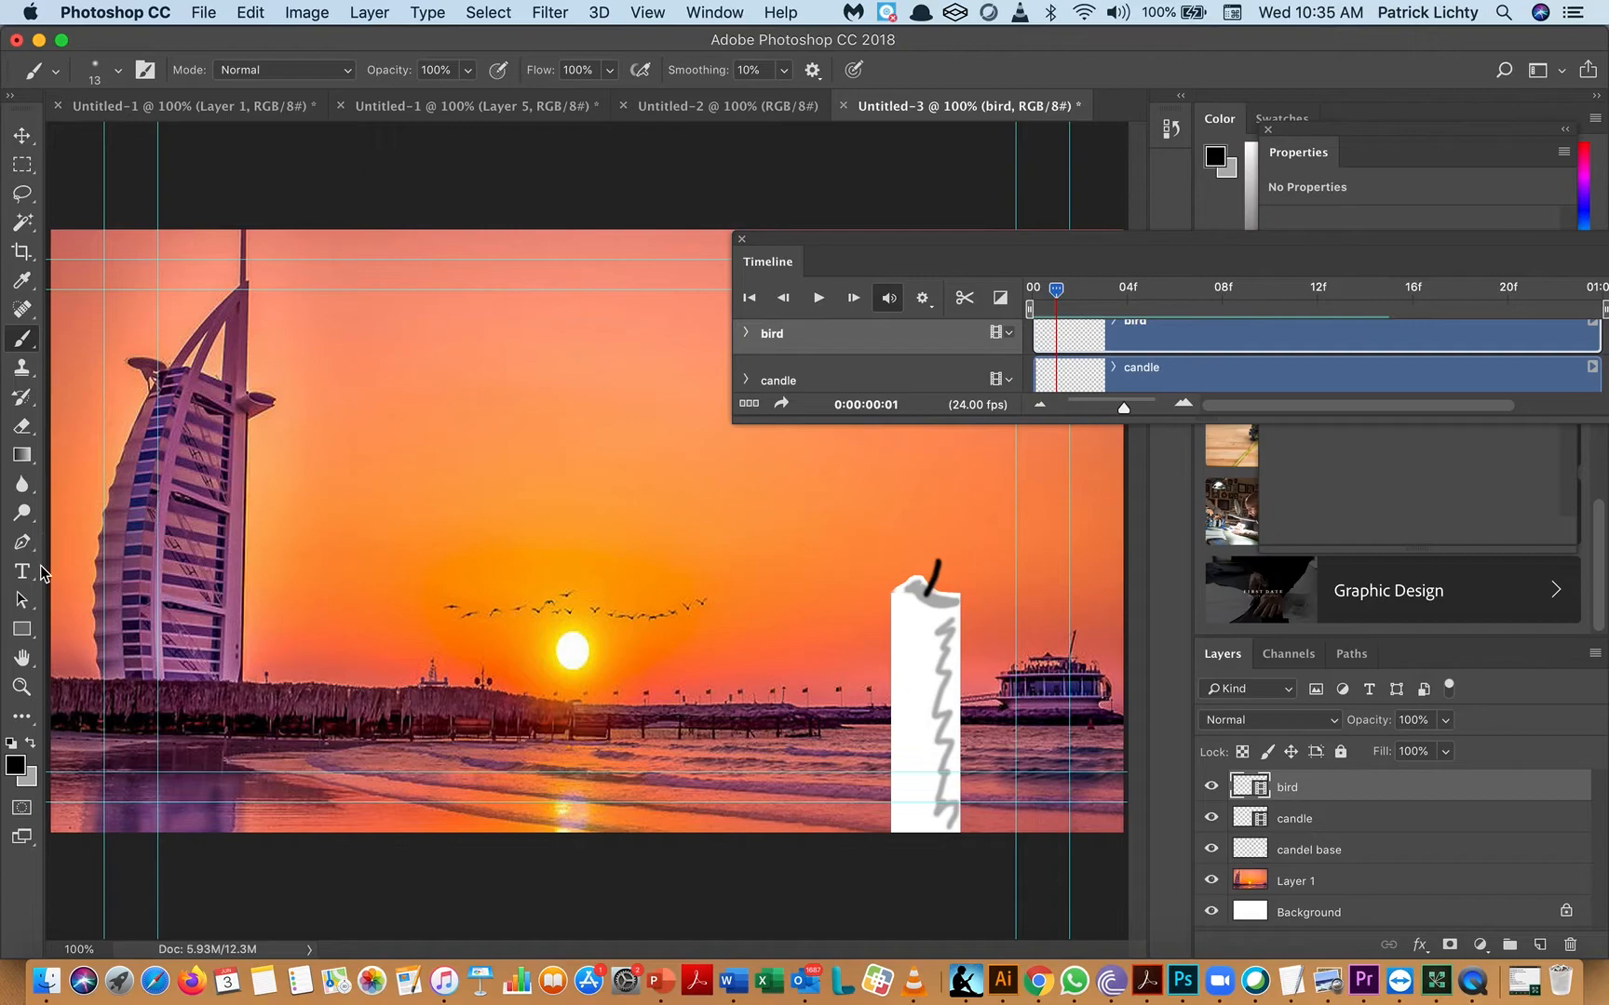
left_click(22, 689)
left_click(299, 485)
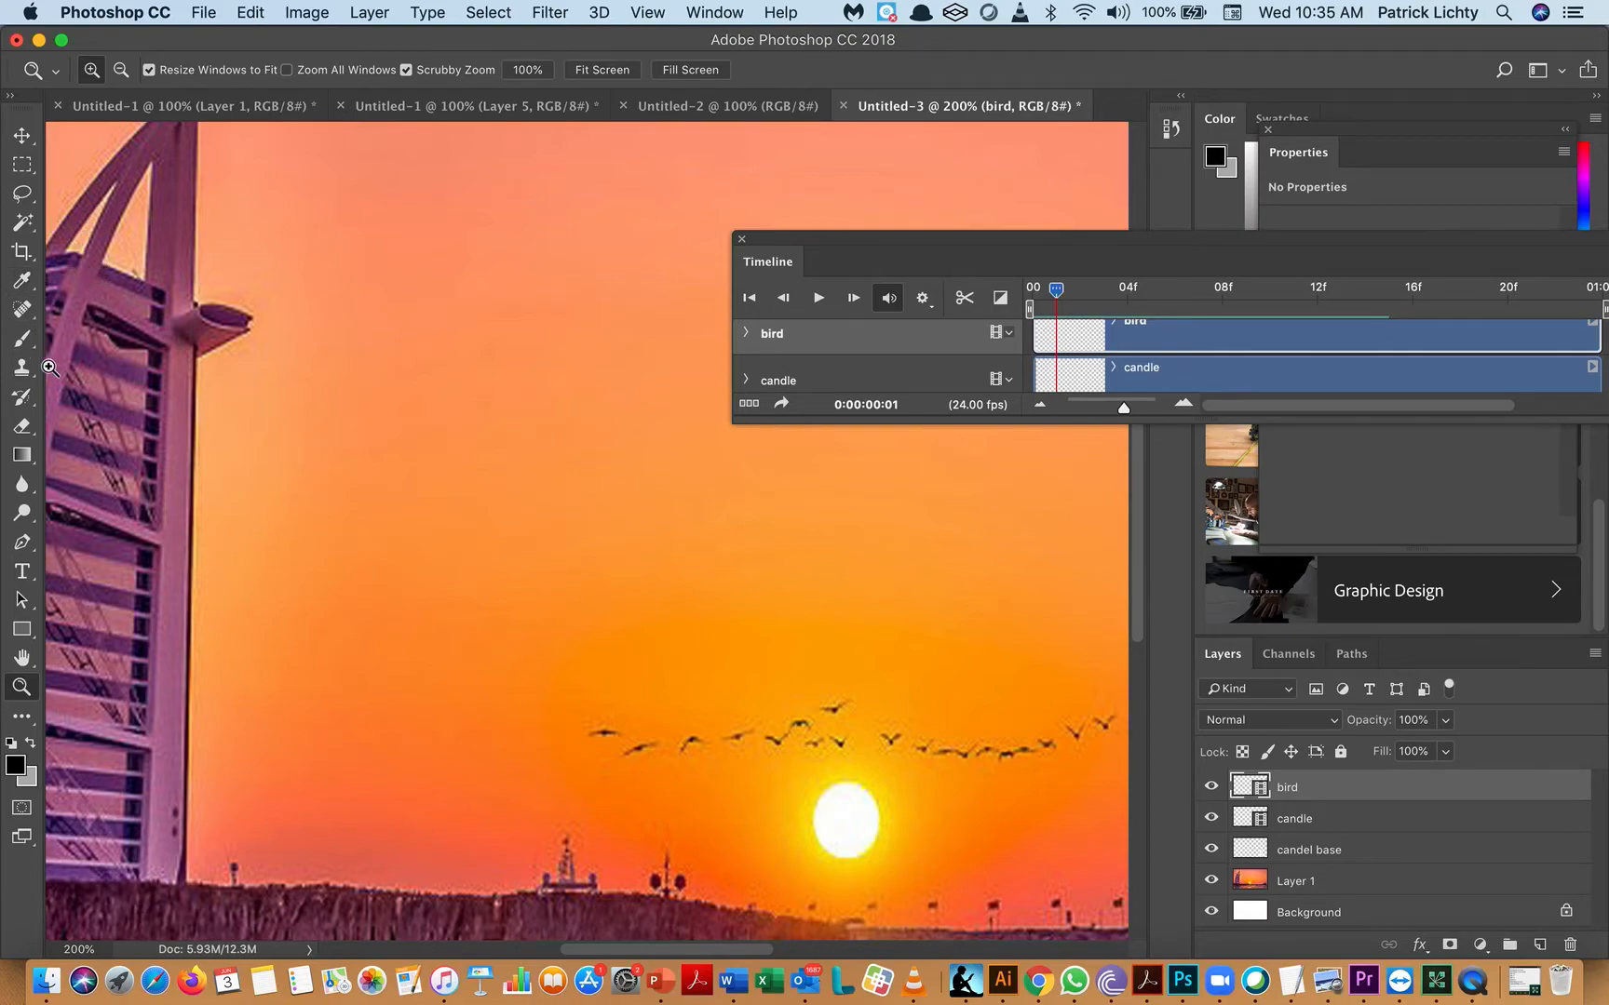
left_click(25, 342)
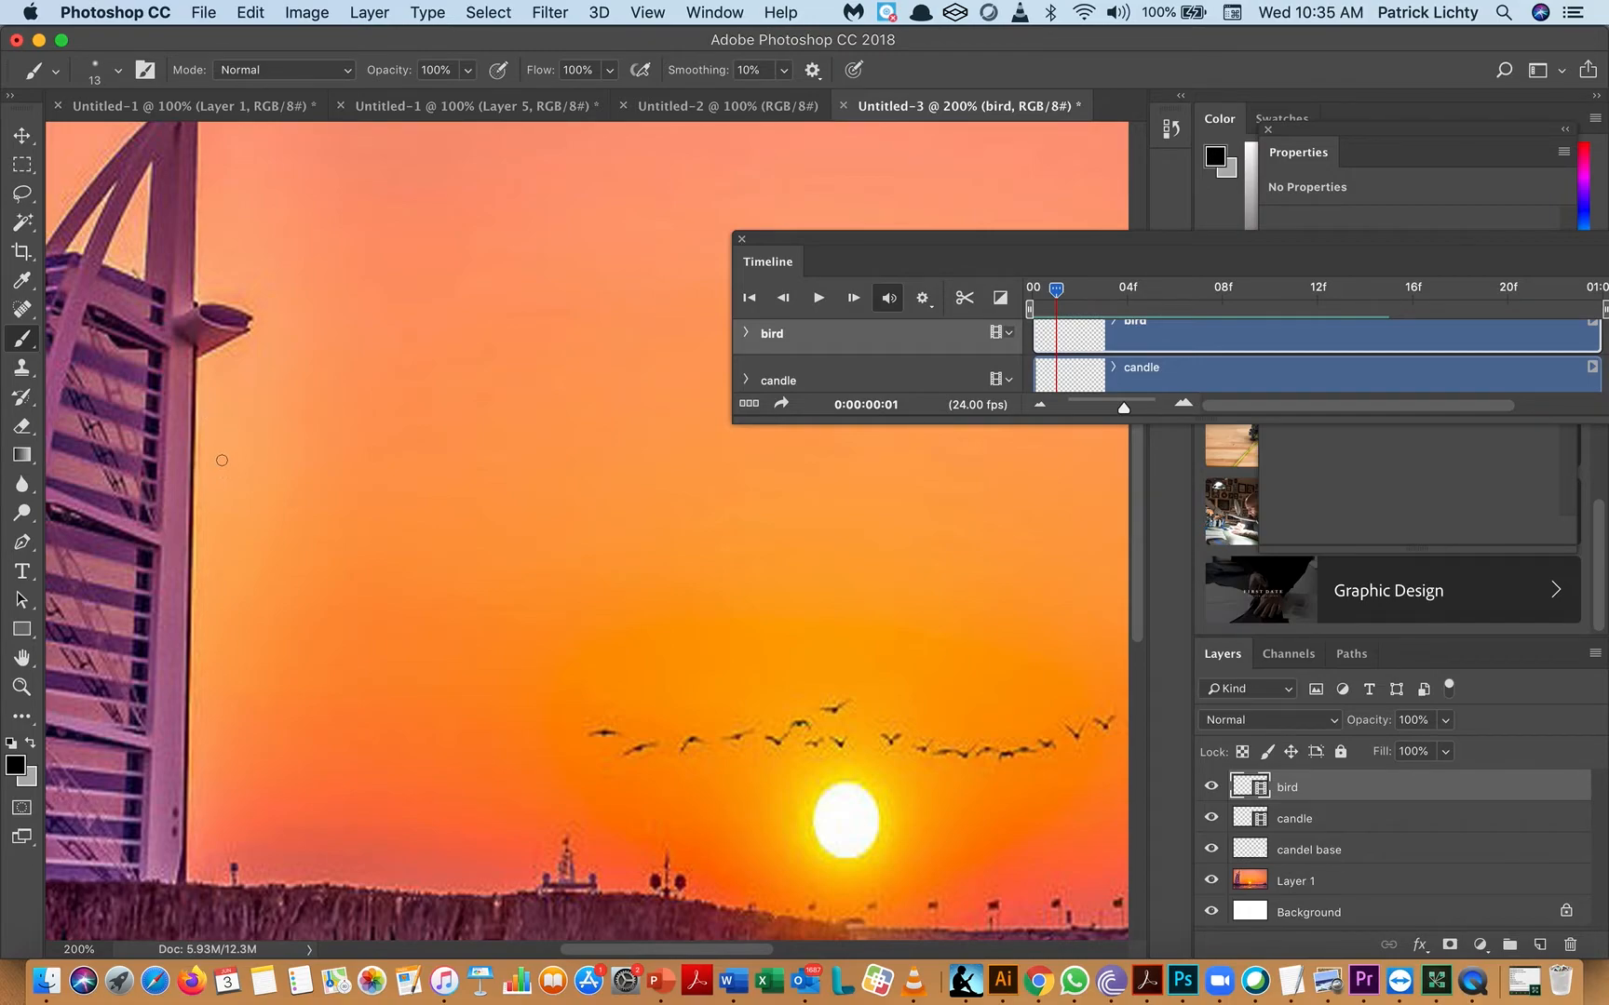
mouse_move(233, 455)
left_mouse_down()
mouse_move(318, 450)
mouse_move(251, 451)
mouse_move(322, 448)
left_mouse_up()
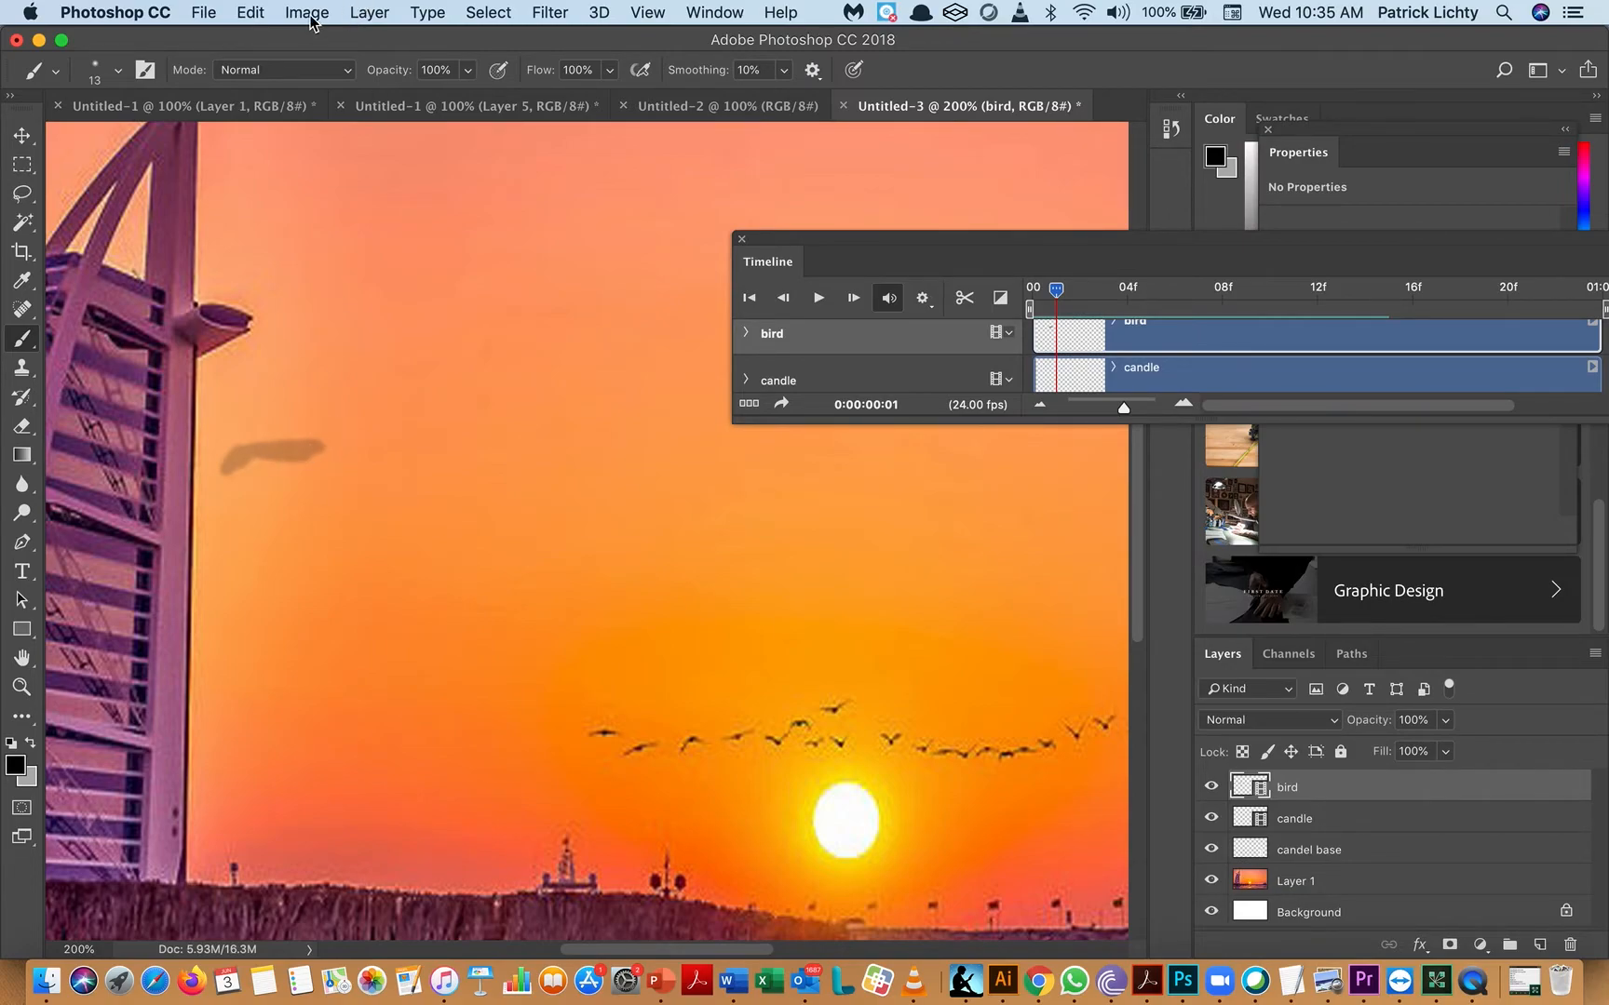
- Reduce the brush size to 9 px and paint the bird's tapered wing tip and its downward-pointing second wing
left_click(119, 73)
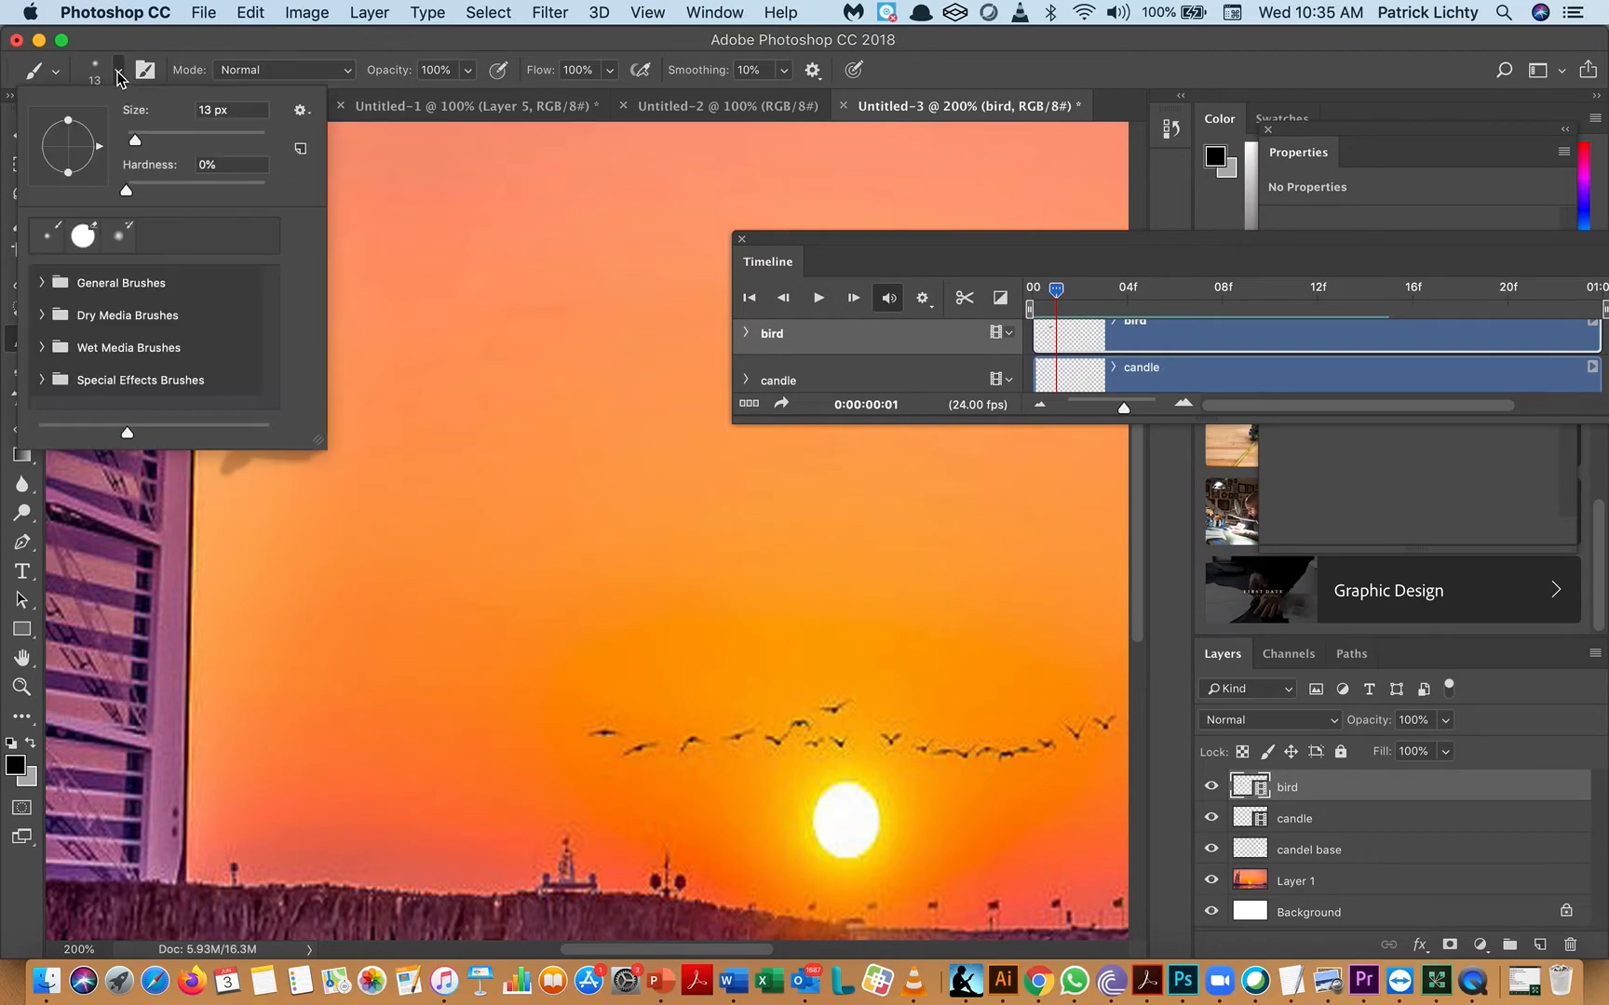
left_click_drag(135, 140, 132, 148)
left_click(316, 32)
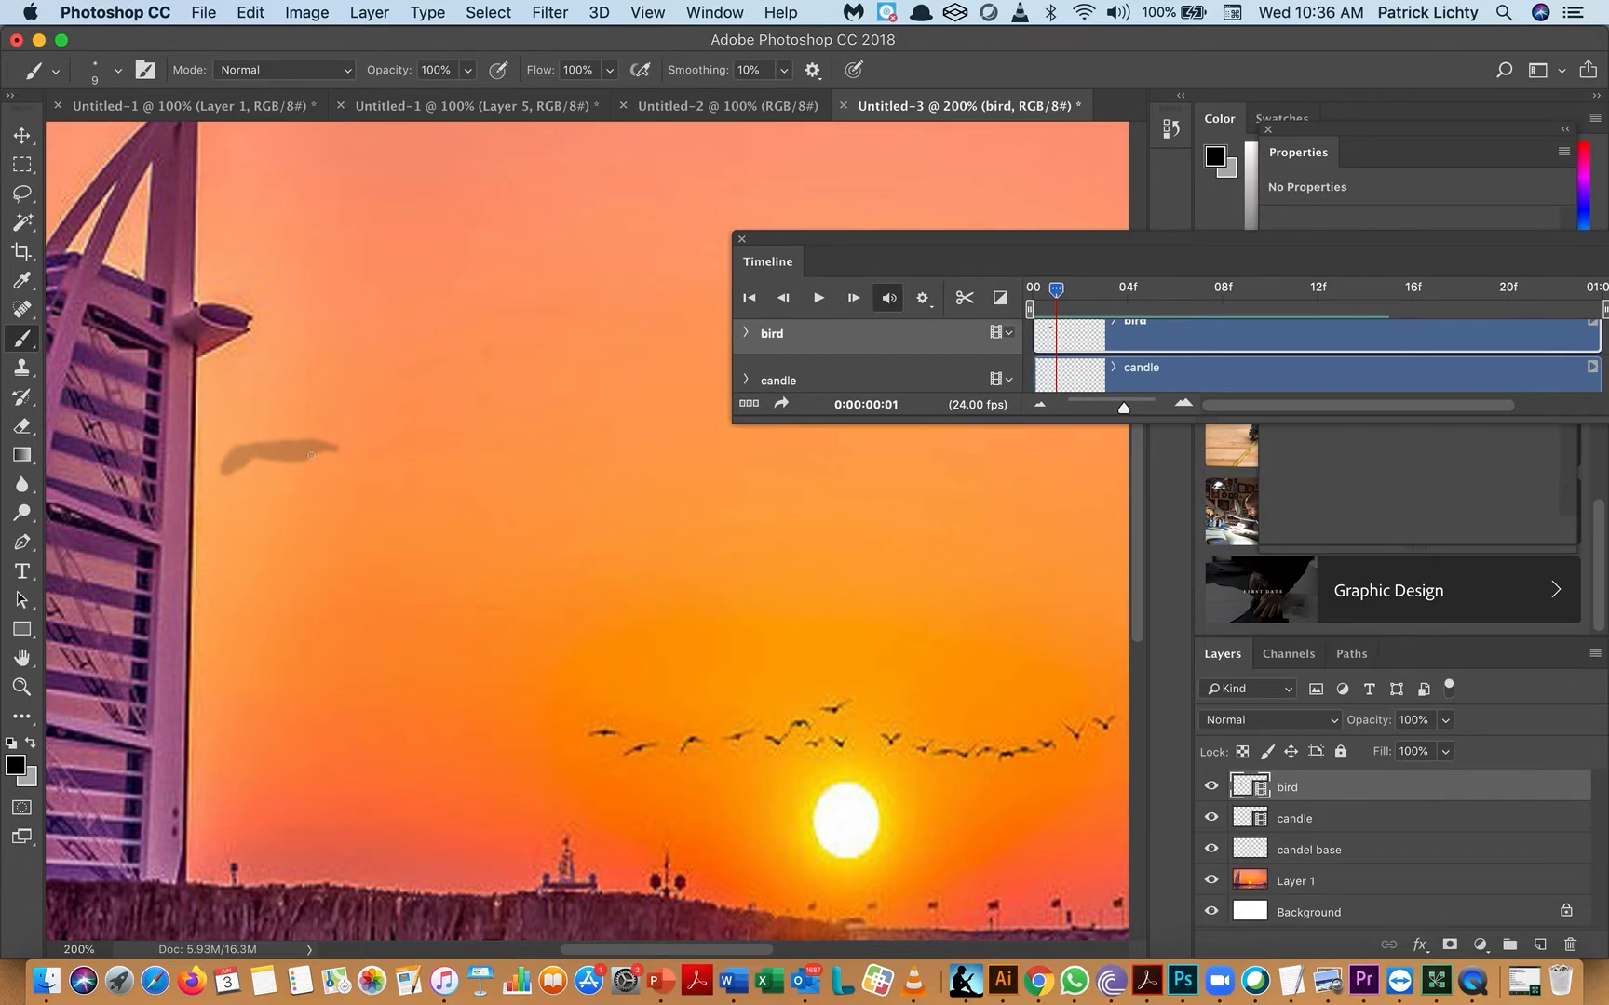
mouse_move(309, 463)
left_mouse_down()
mouse_move(272, 515)
mouse_move(298, 455)
mouse_move(284, 494)
mouse_move(296, 471)
left_mouse_up()
- Return the playhead to frame 0 and check the foreground colour, keeping black 000000
left_click_drag(1062, 296, 1022, 300)
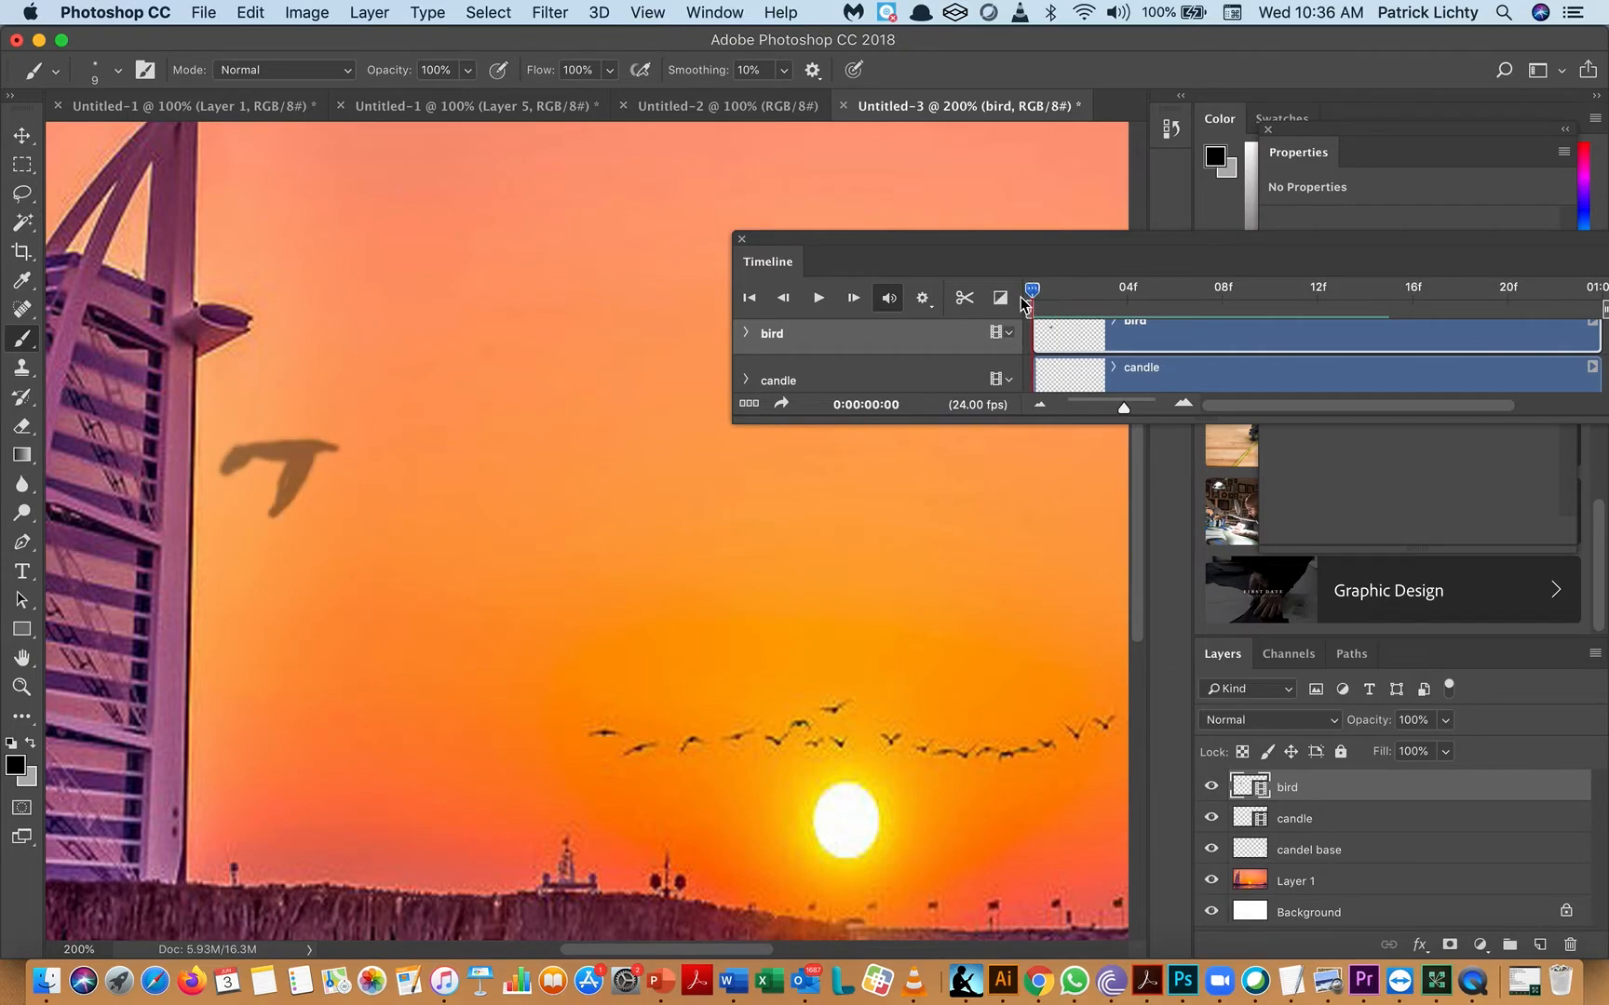
left_click(16, 766)
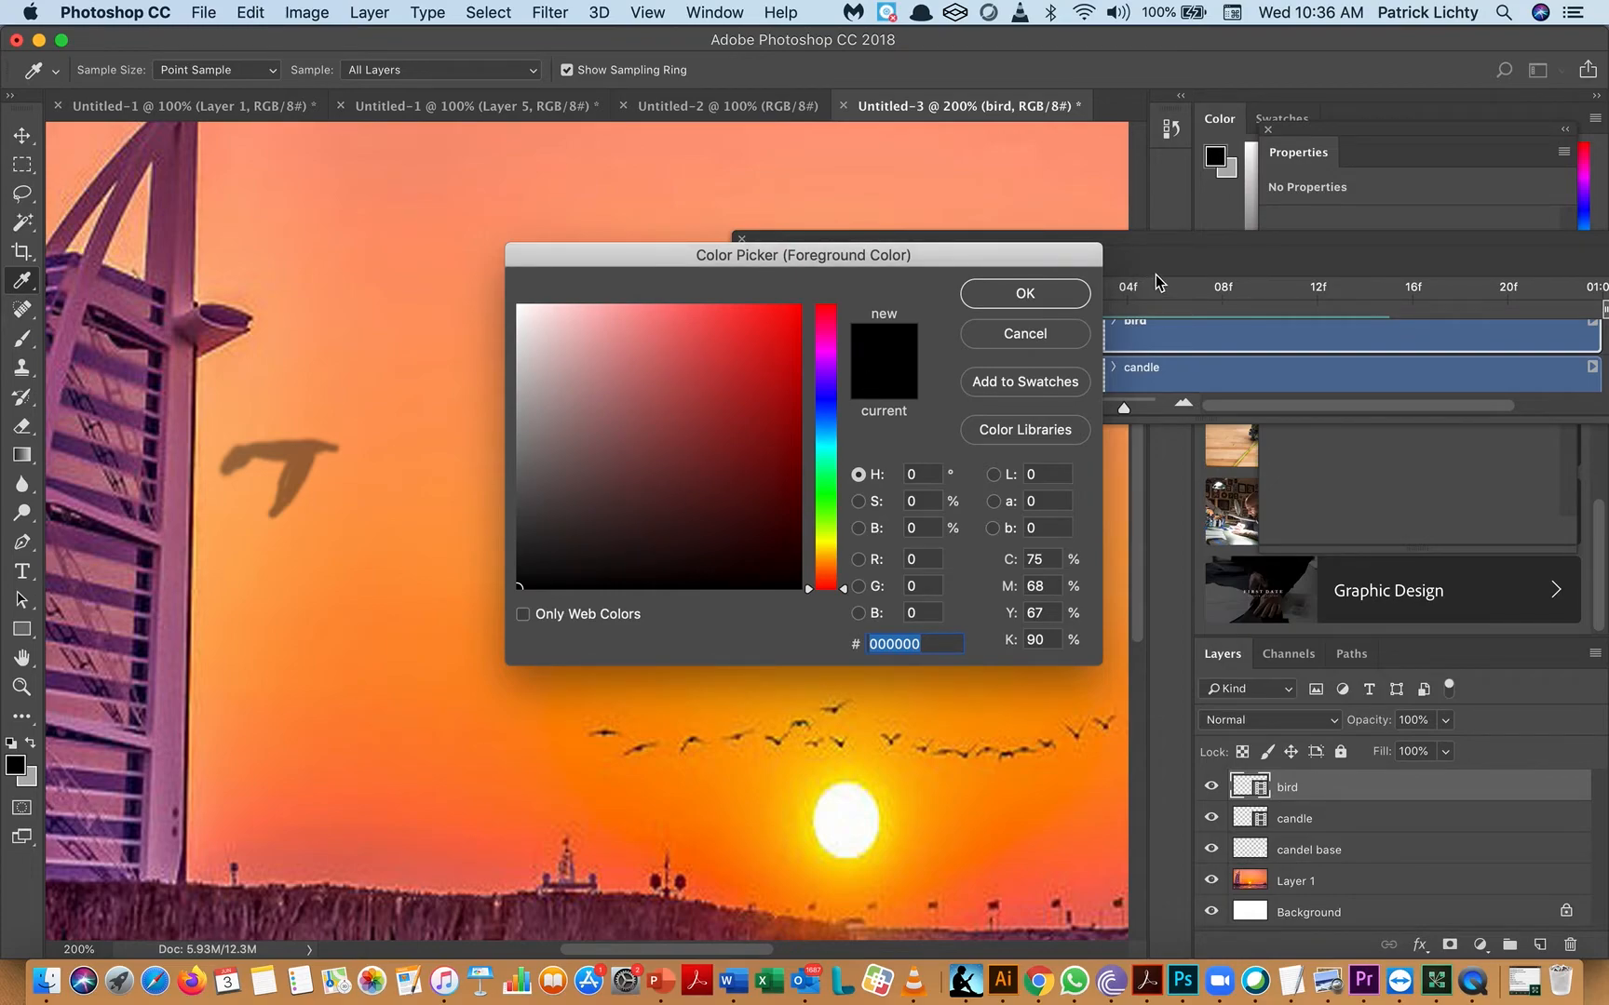
left_click(1045, 294)
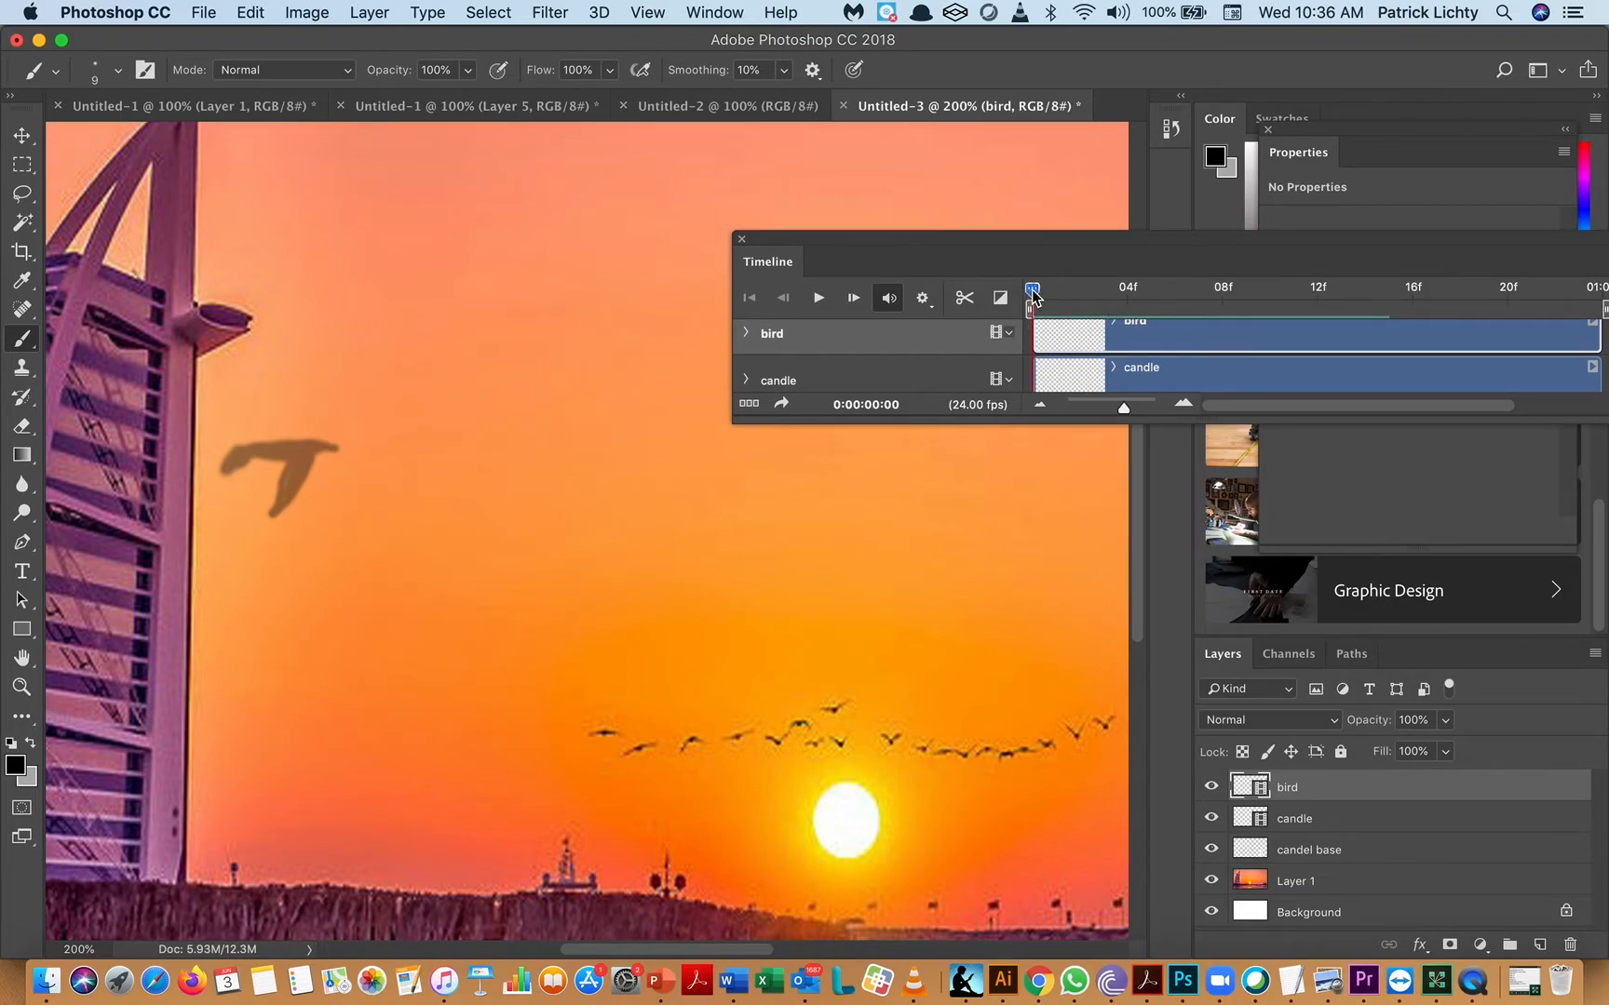
- Reposition the floating Timeline panel so that its full width, including its options, is accessible
left_click_drag(1039, 293, 964, 289)
left_click_drag(1076, 281, 943, 304)
left_click_drag(1109, 247, 953, 269)
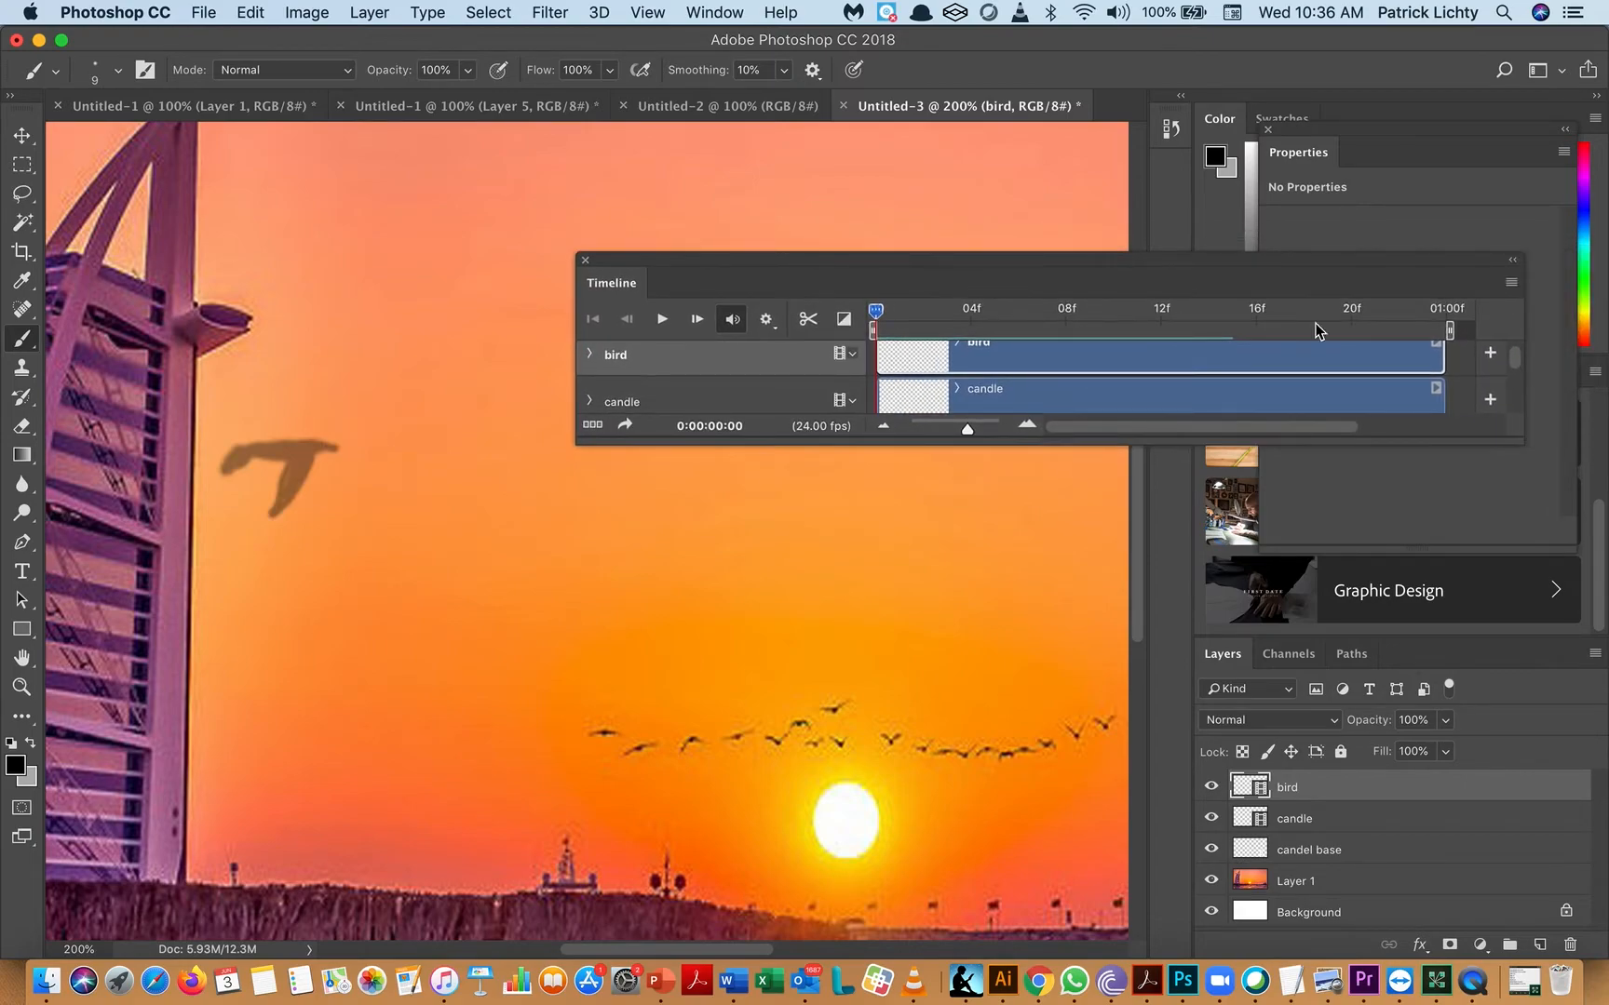
- View the bird drawing at frame 1 with onion skins disabled, and re-enable onion skins
left_click(1510, 282)
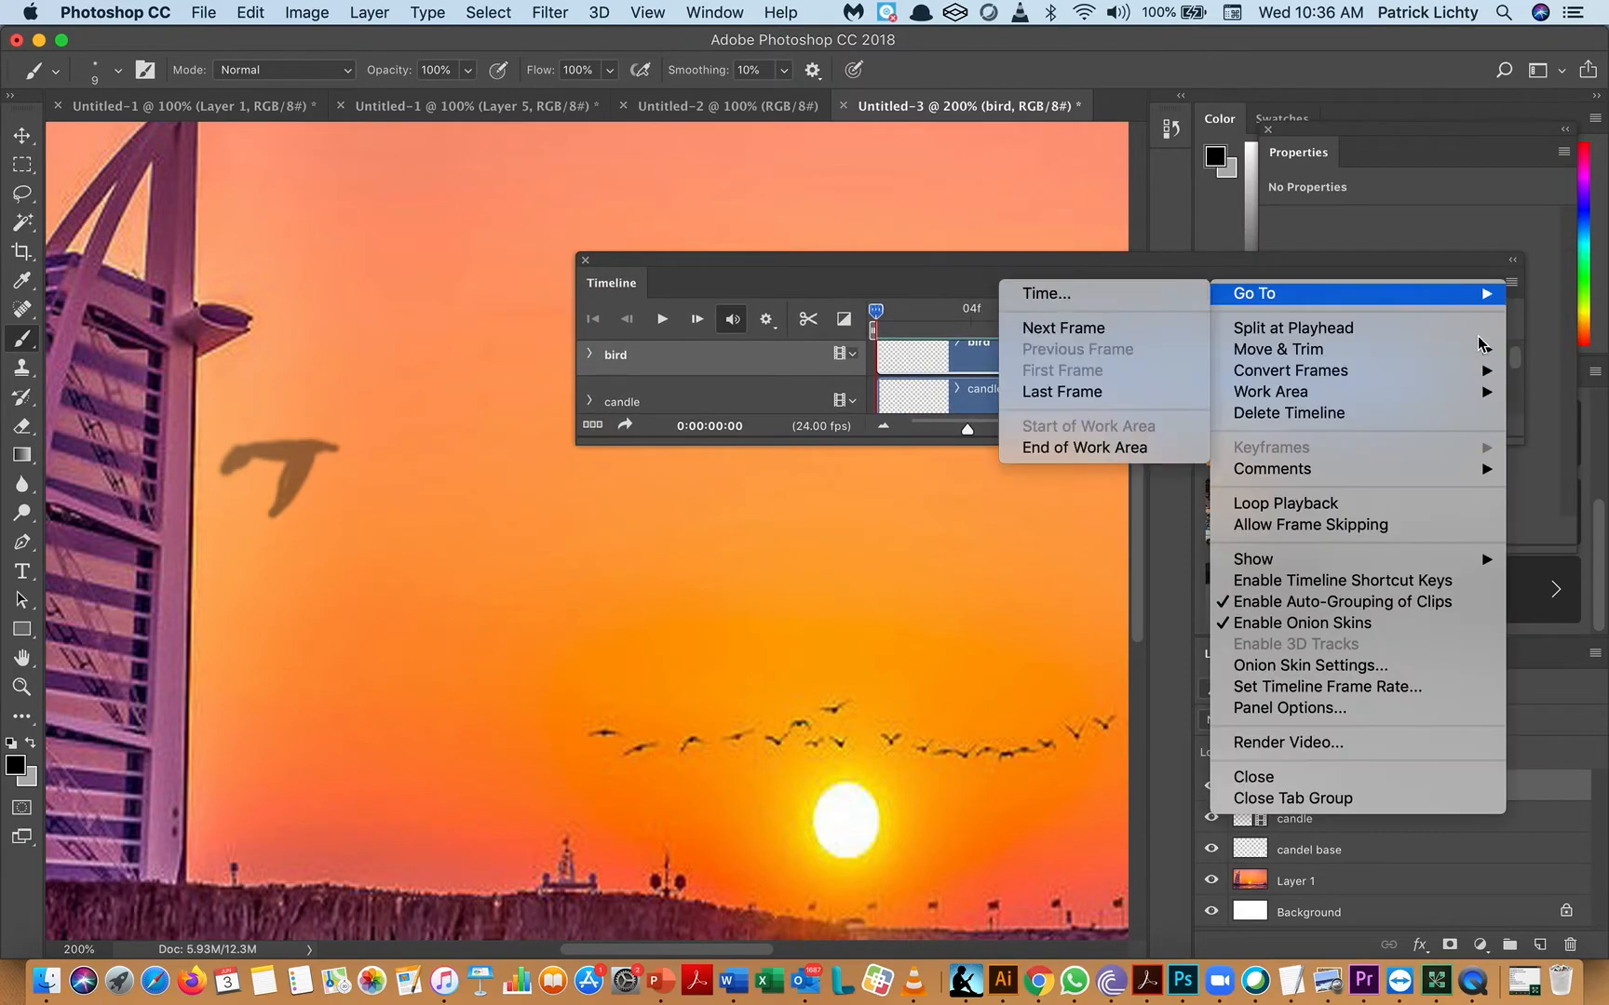
left_click(1316, 631)
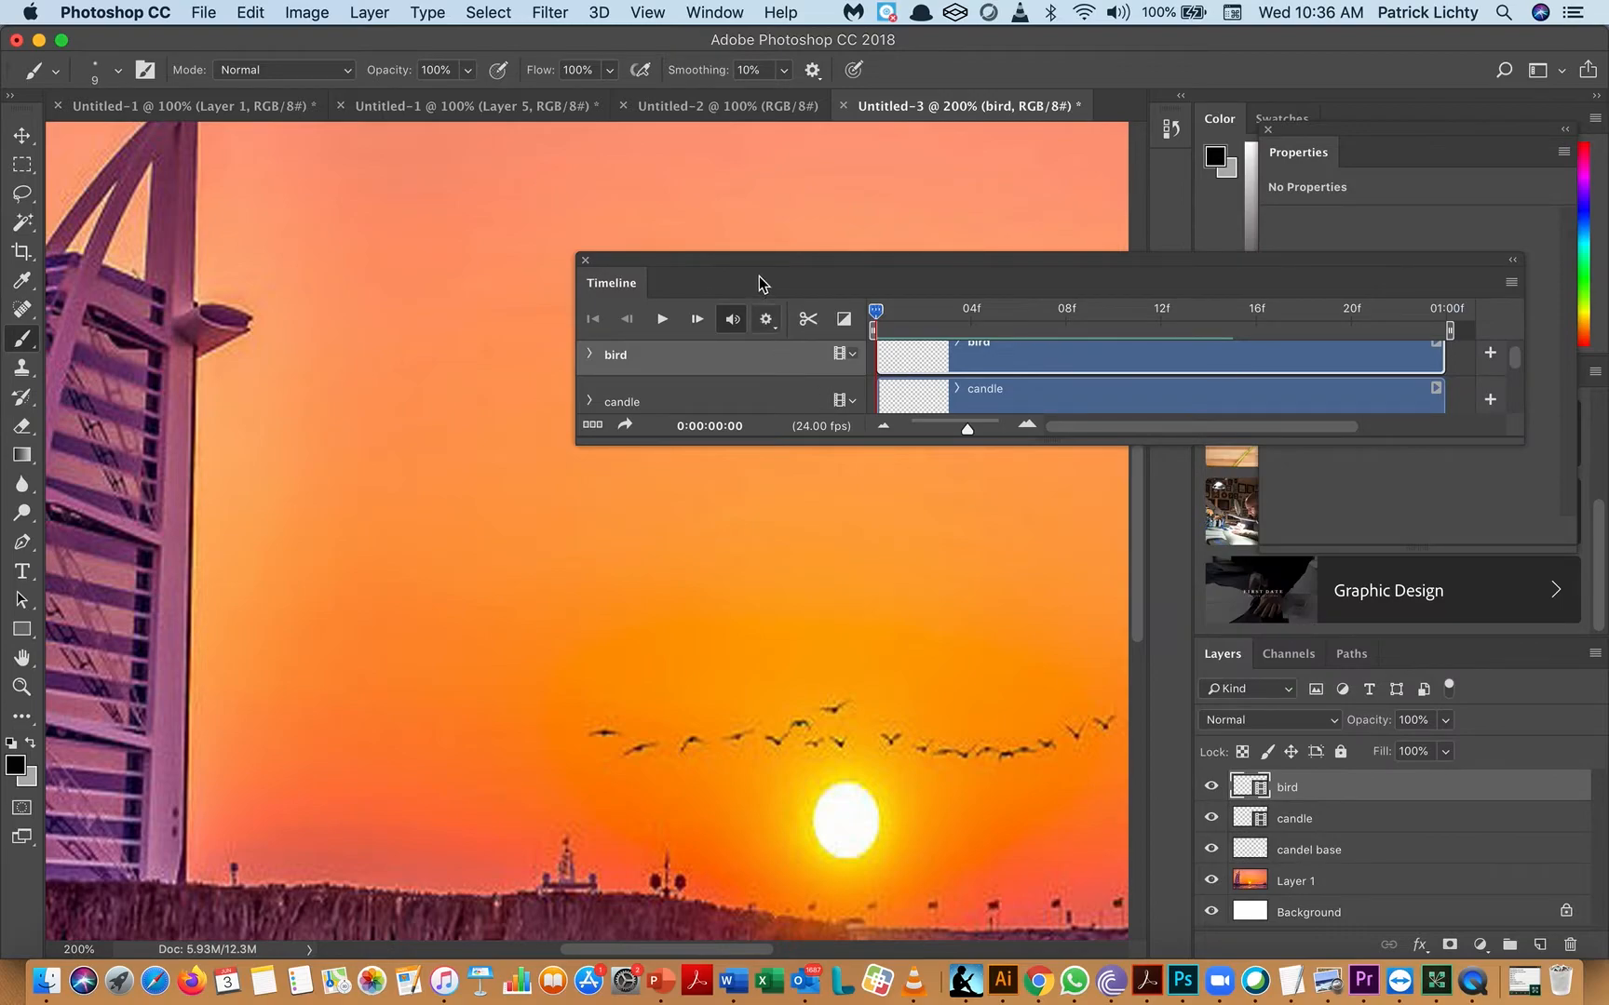
left_click_drag(876, 316, 910, 337)
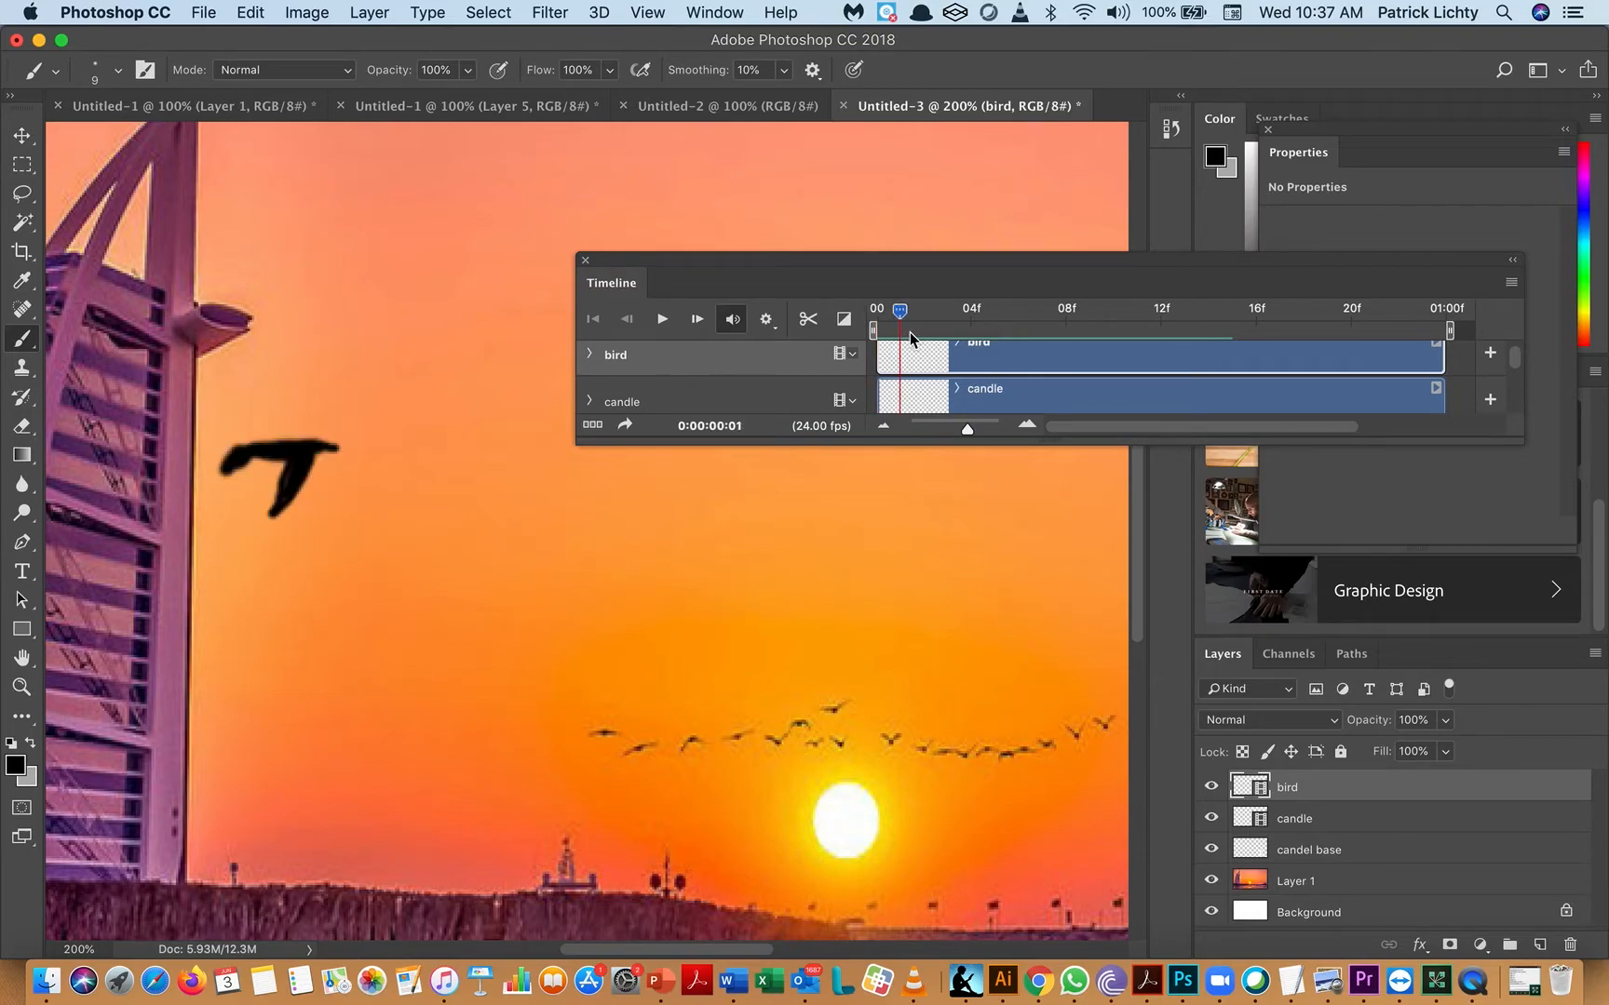
left_click(1510, 283)
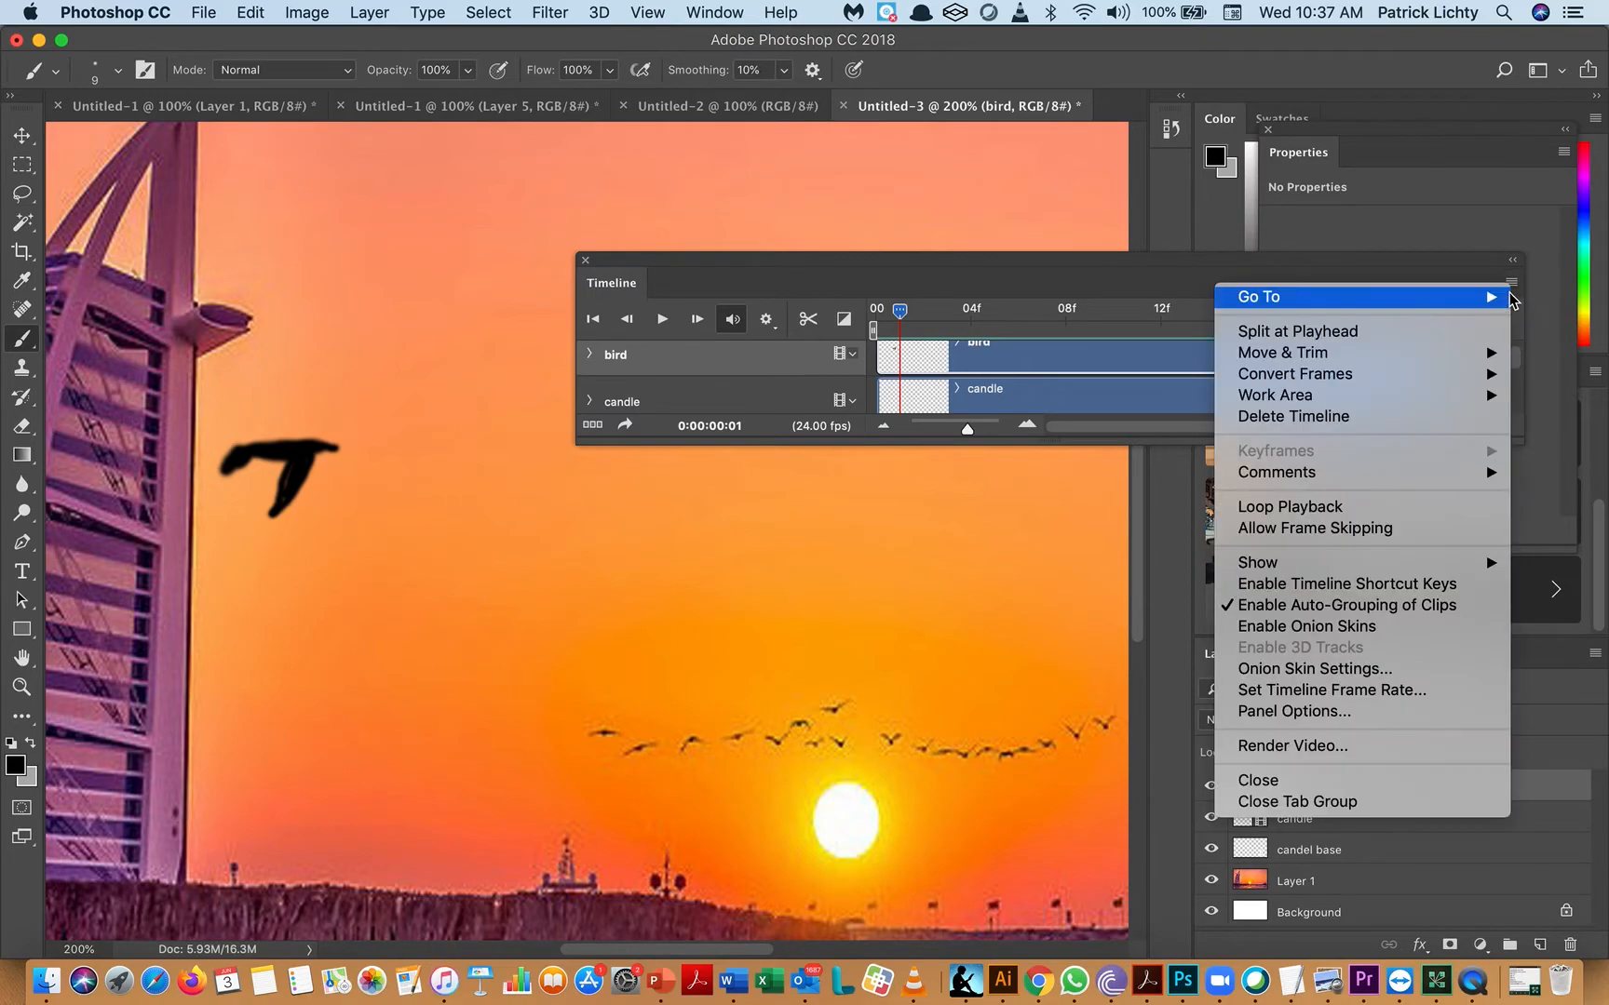
left_click(1393, 626)
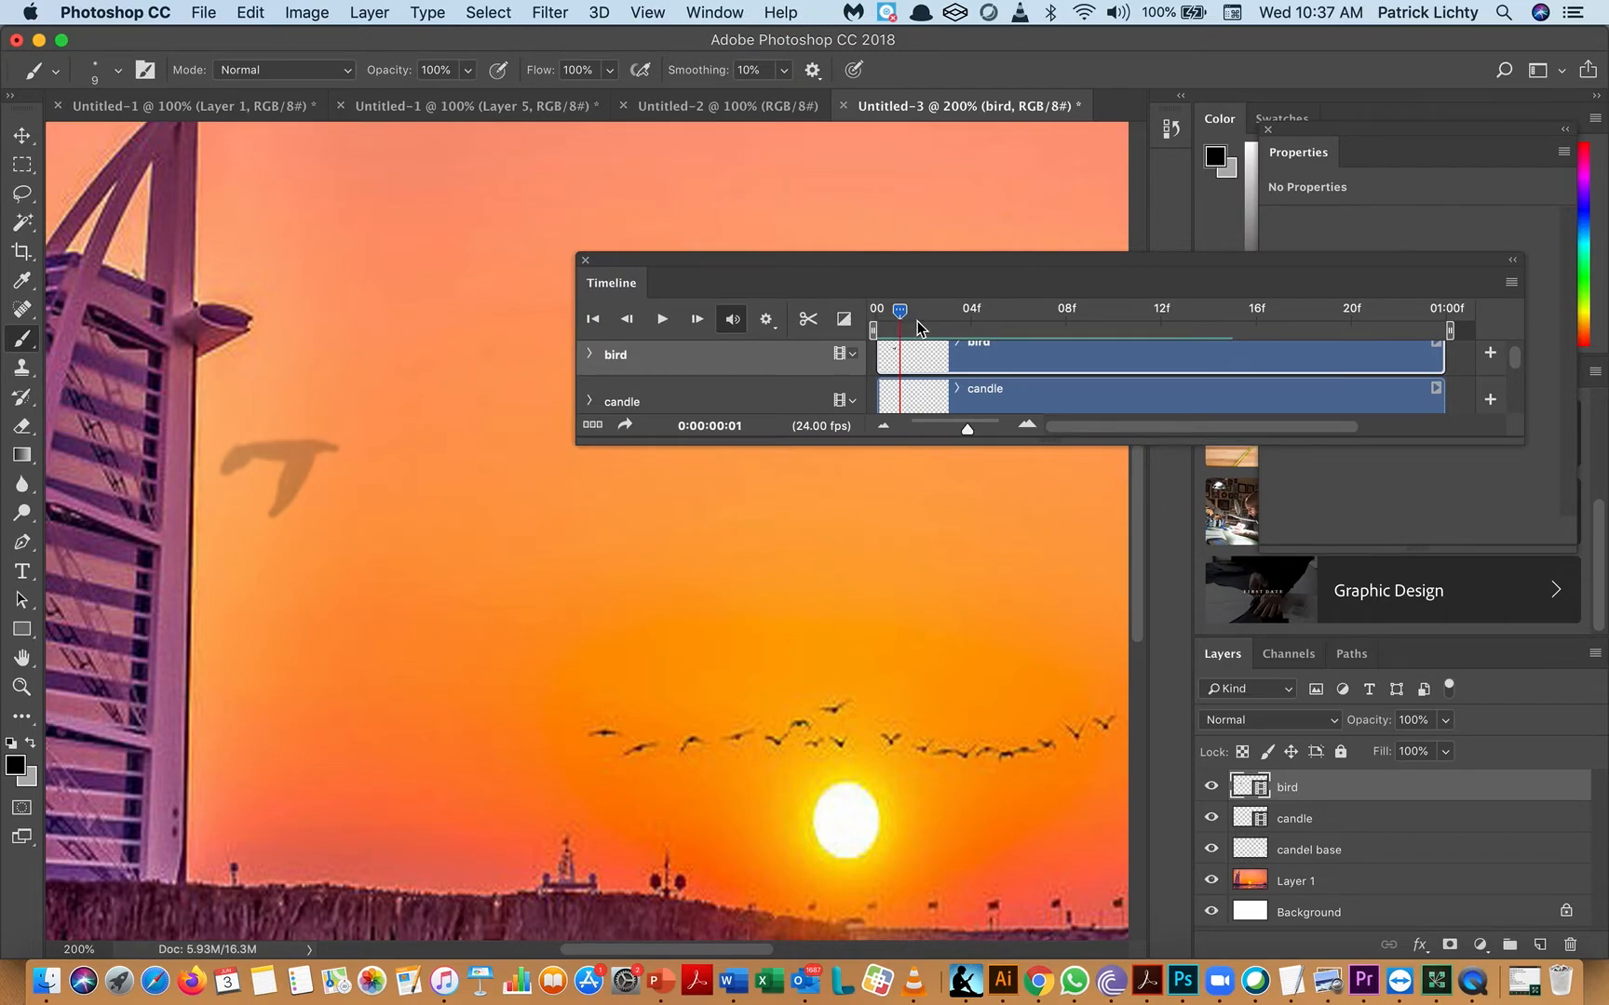
- Move the playhead to frame 3 and set the onion skin count to 4 frames before
left_click_drag(899, 319, 954, 333)
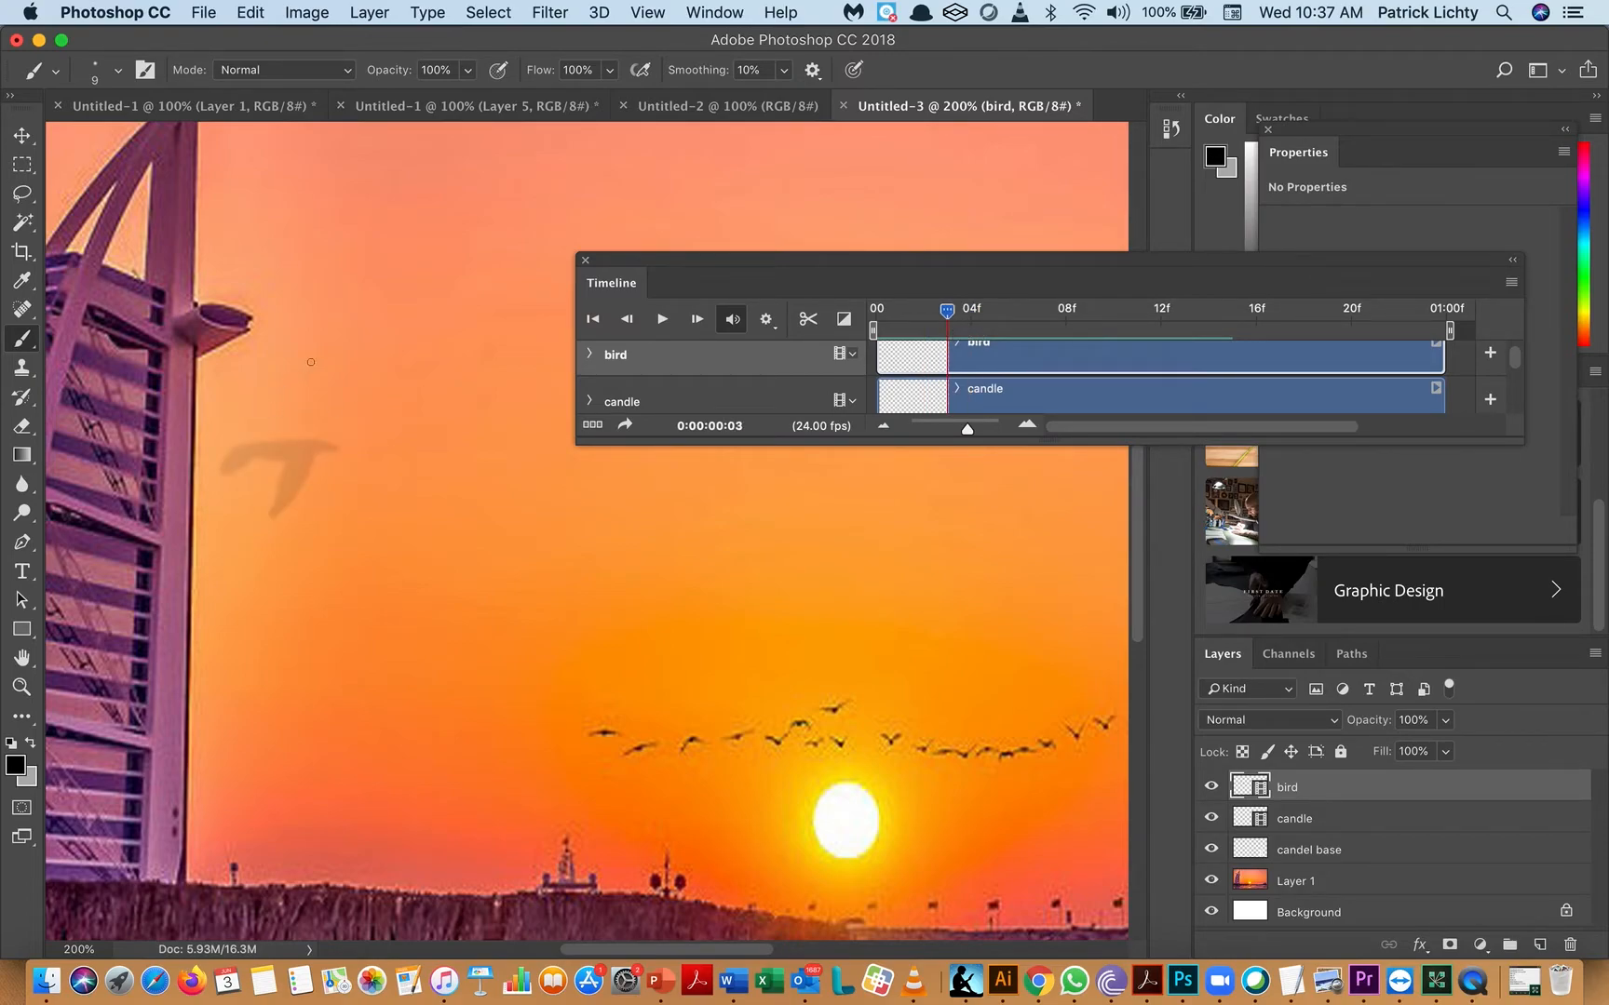
left_click(1511, 284)
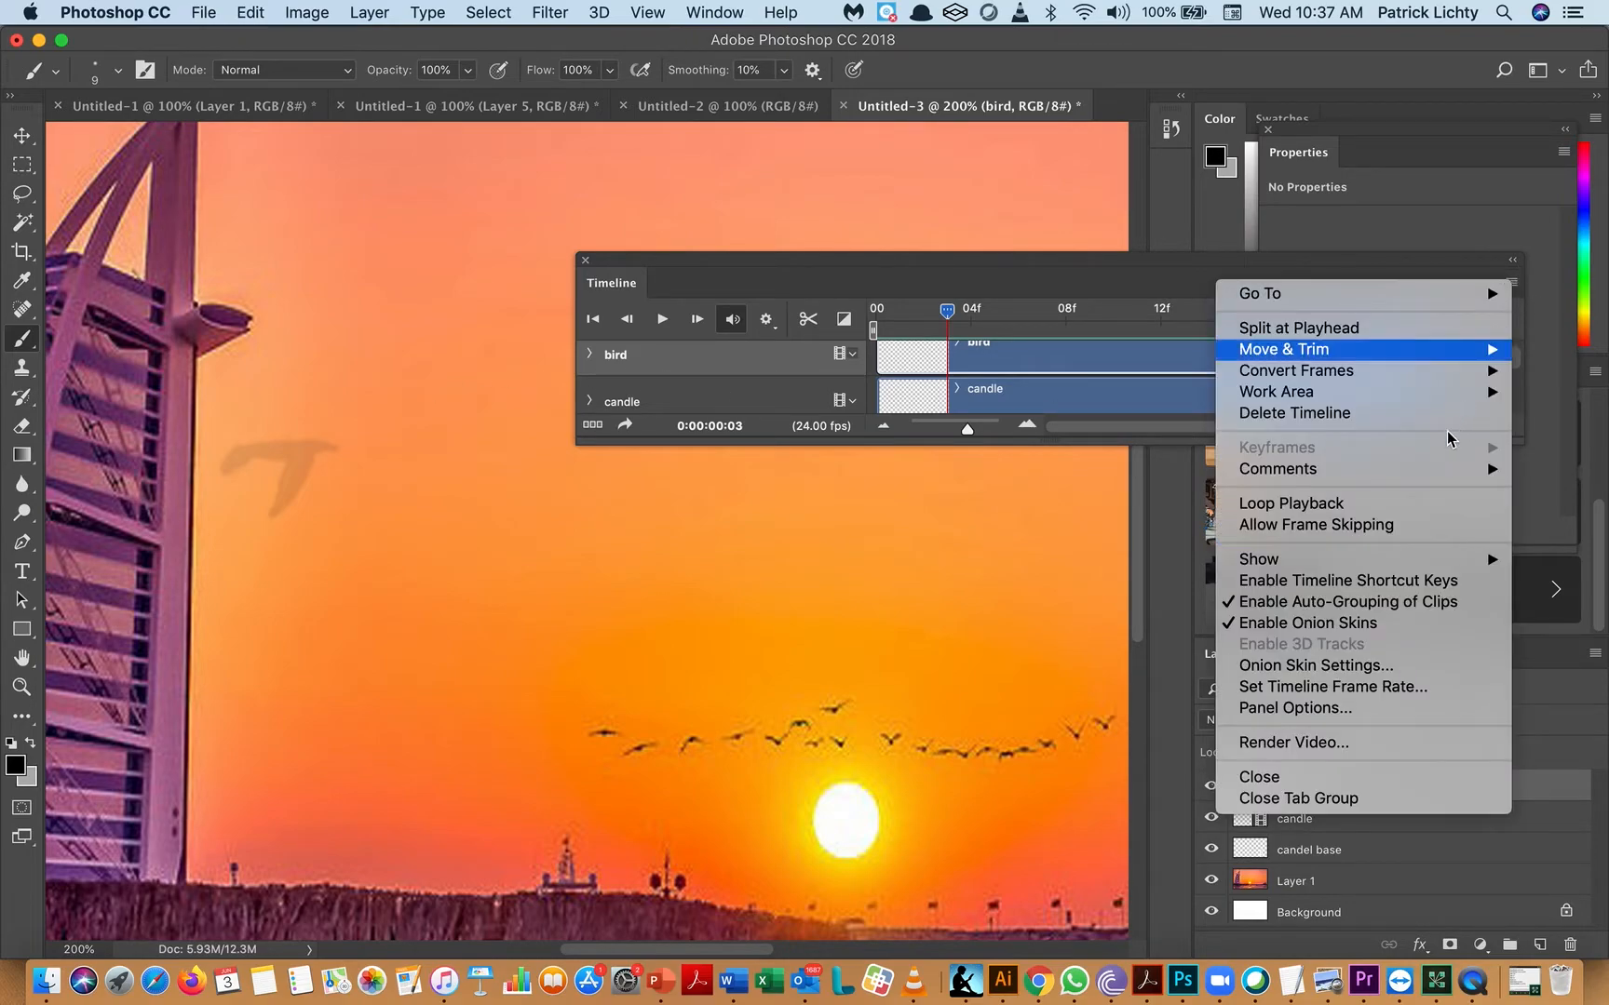
left_click(1343, 666)
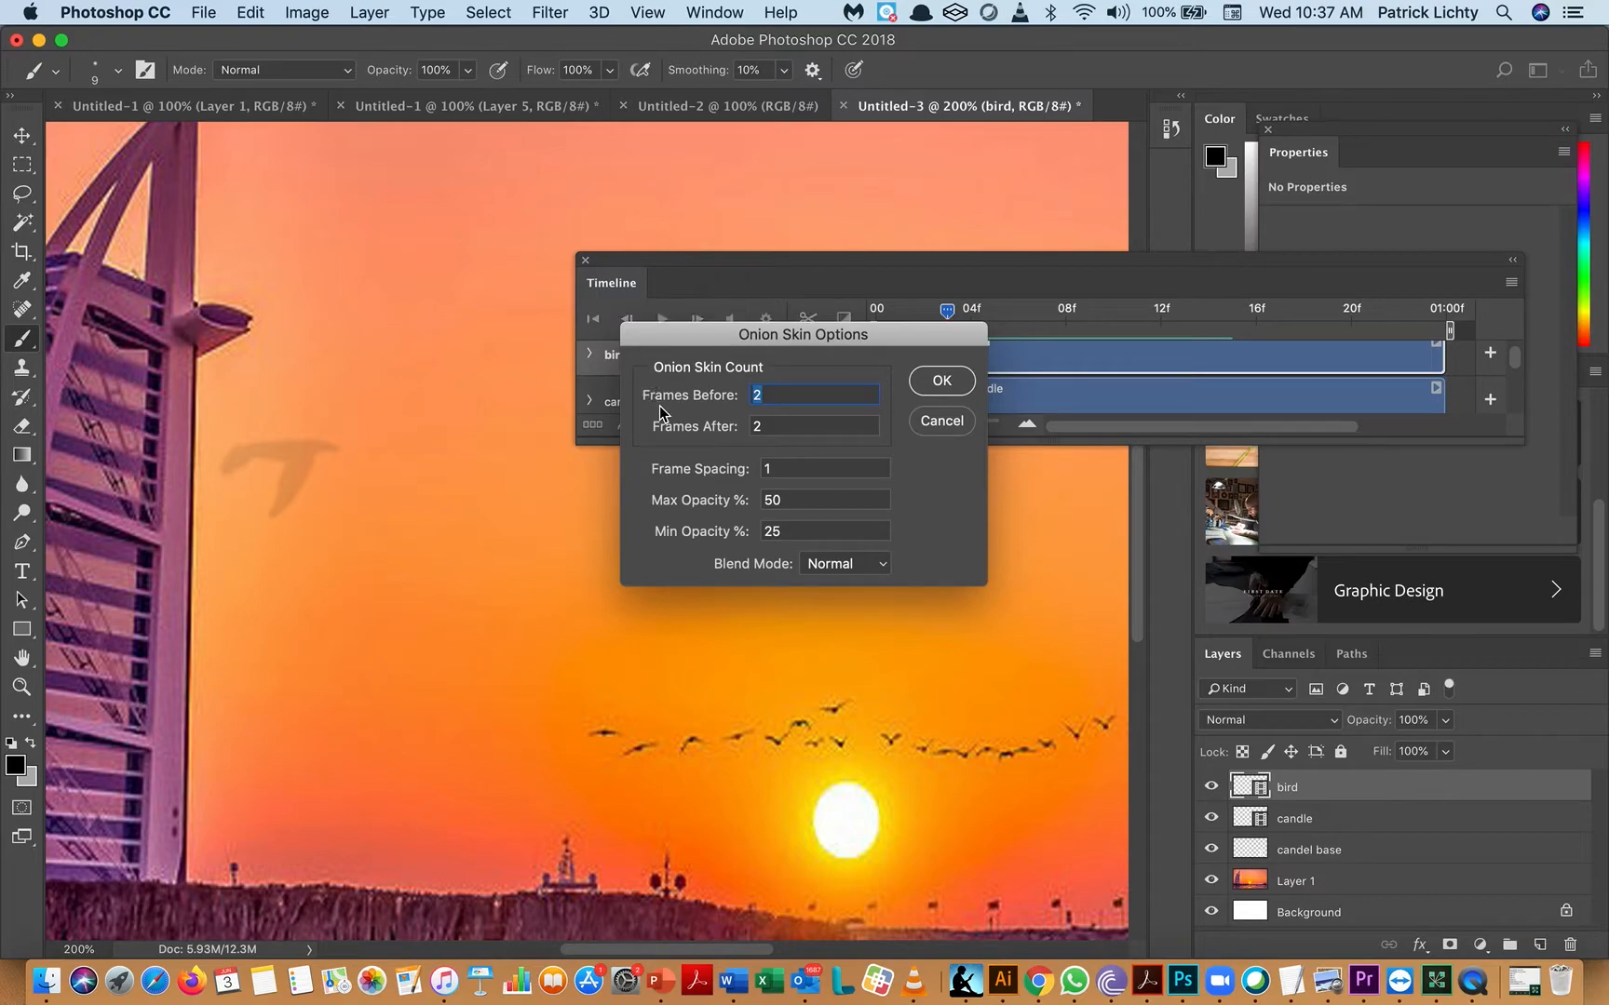
type("4")
left_click(942, 381)
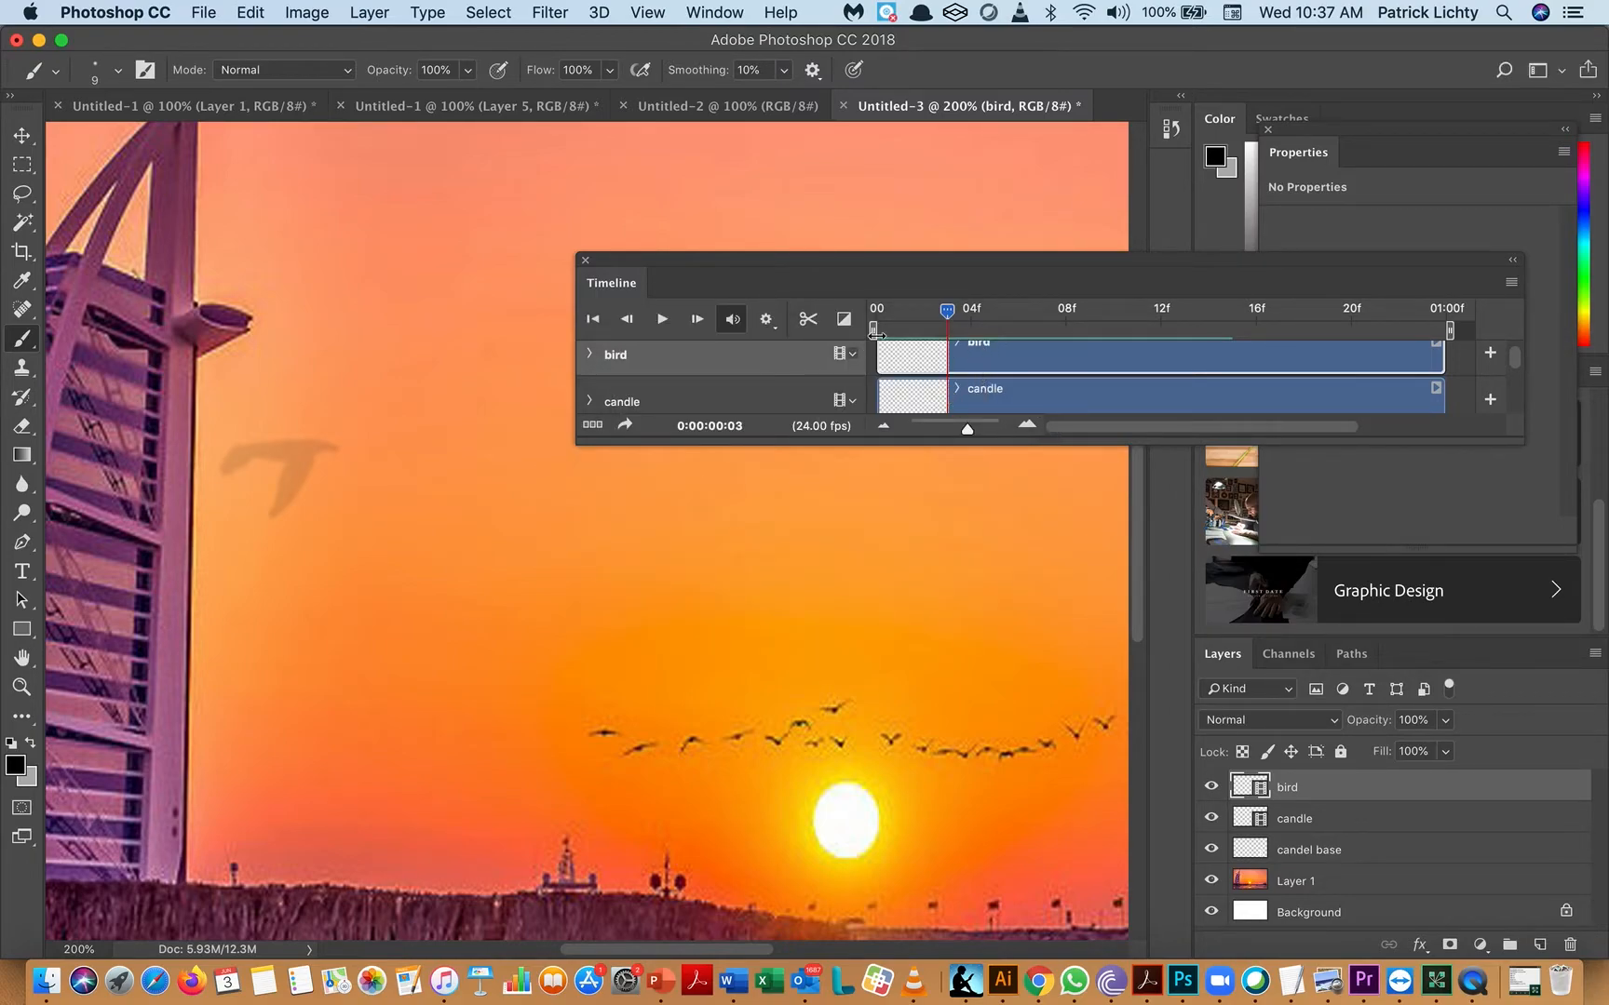
- Move the playhead to frame 5 and reposition the floating Timeline panel just above the sun, clear of the bird's flight path
left_click_drag(950, 315, 993, 334)
left_click_drag(904, 265, 354, 434)
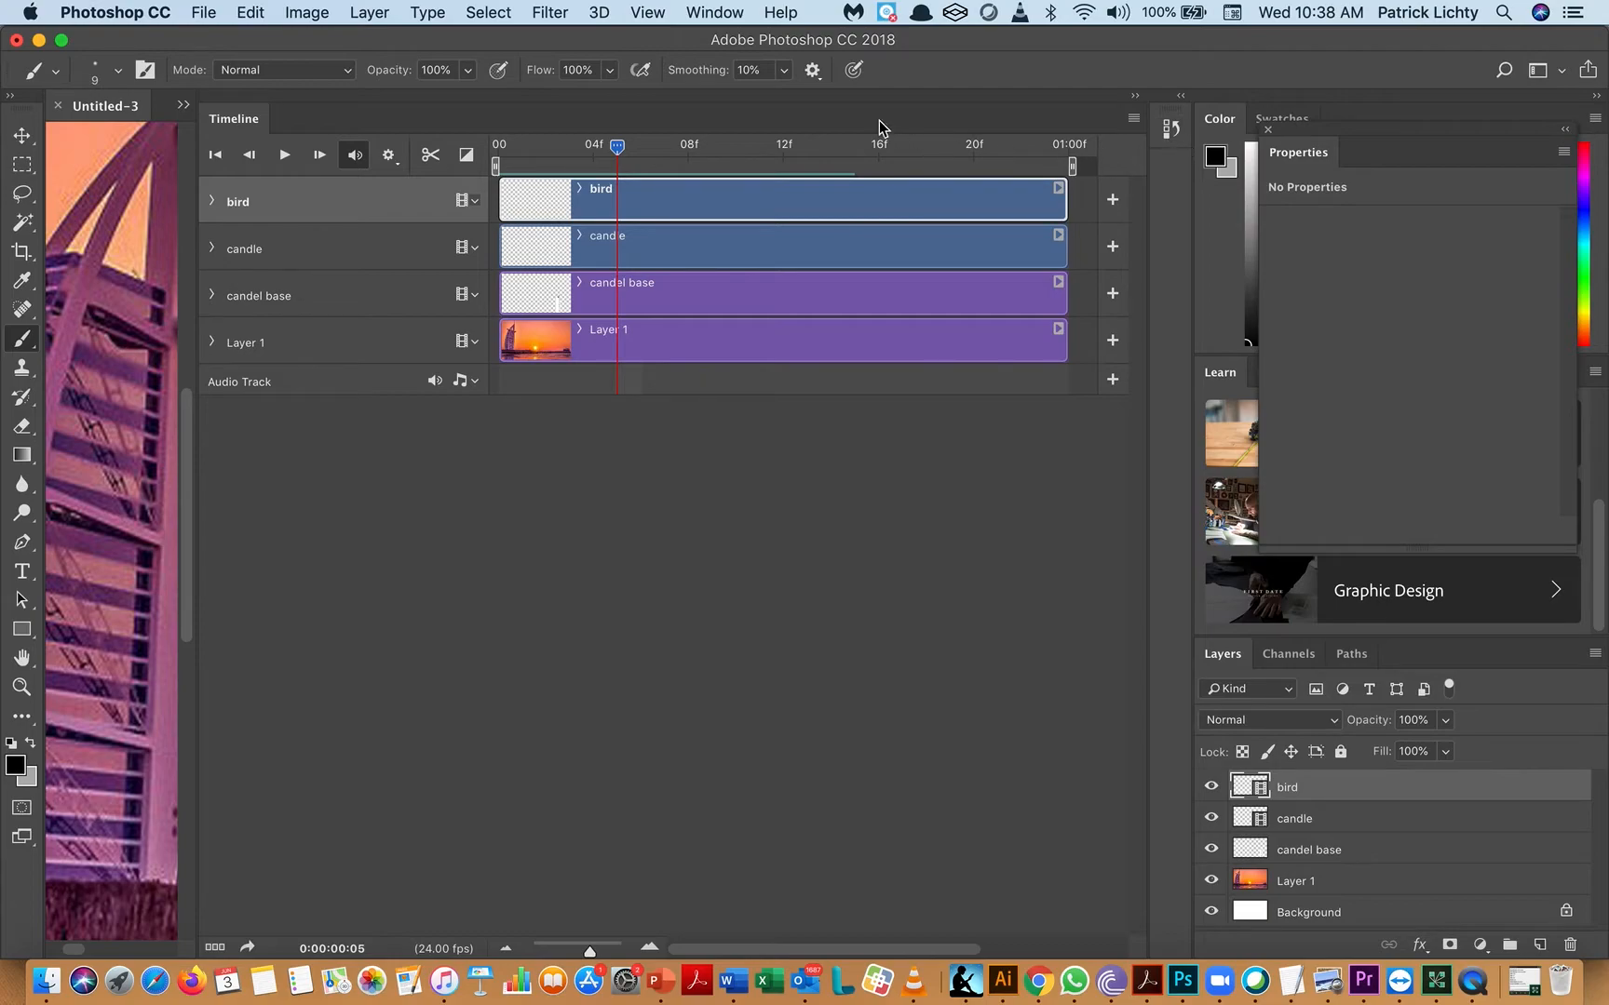
double_click(343, 113)
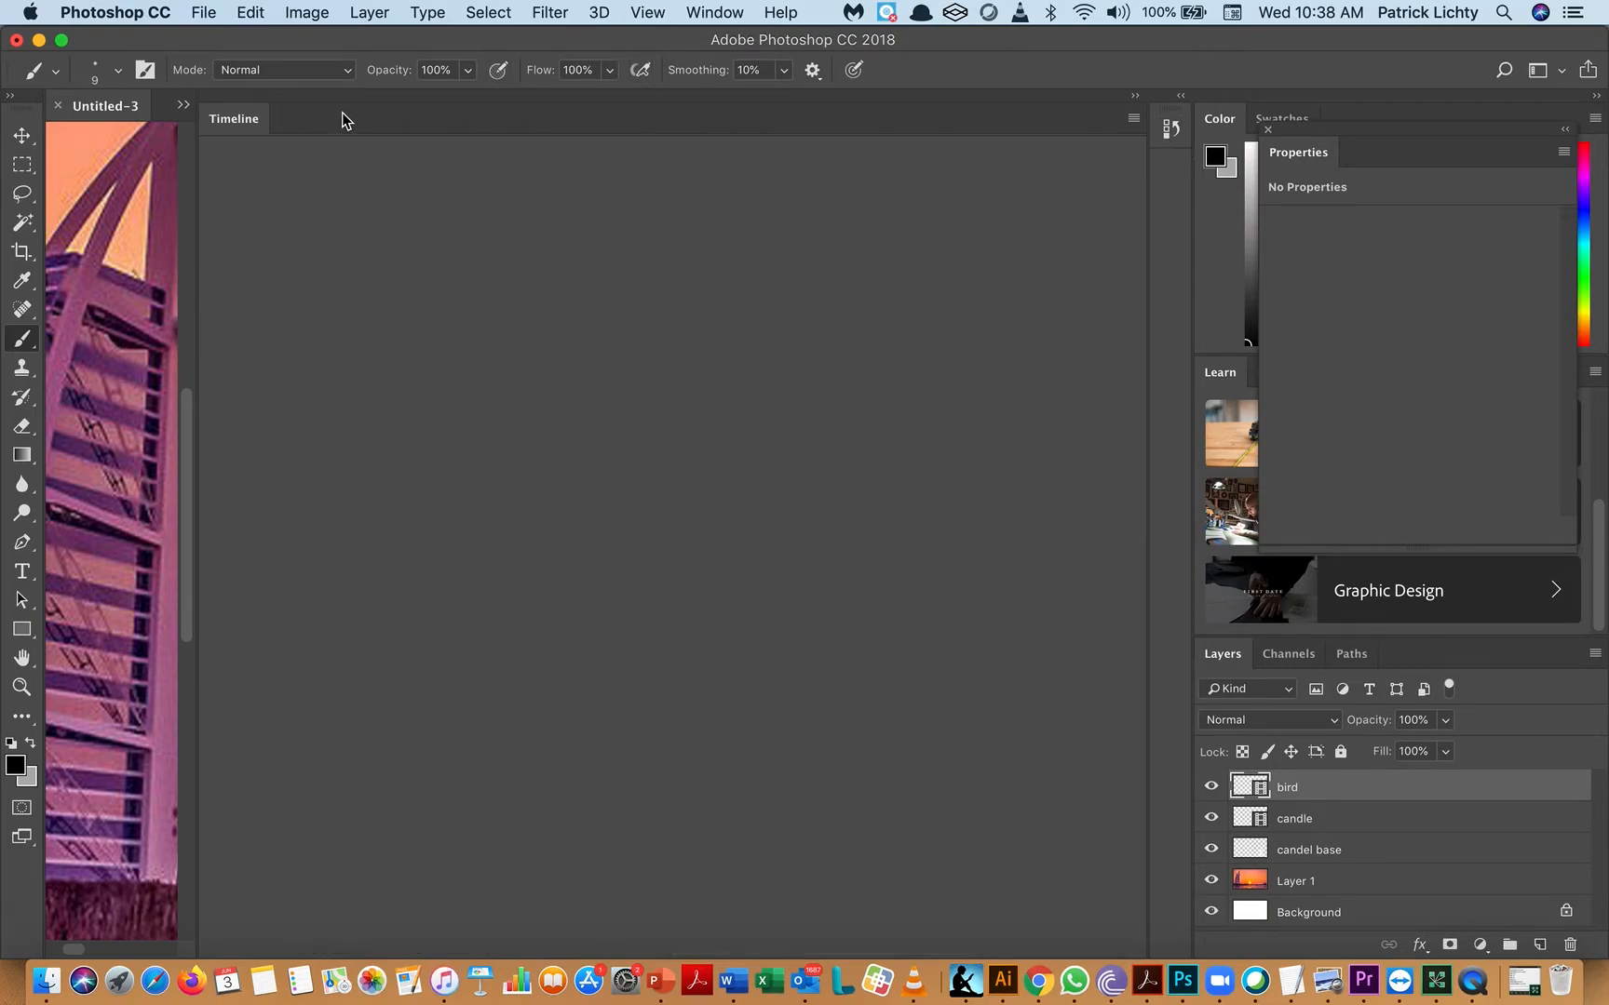
double_click(780, 127)
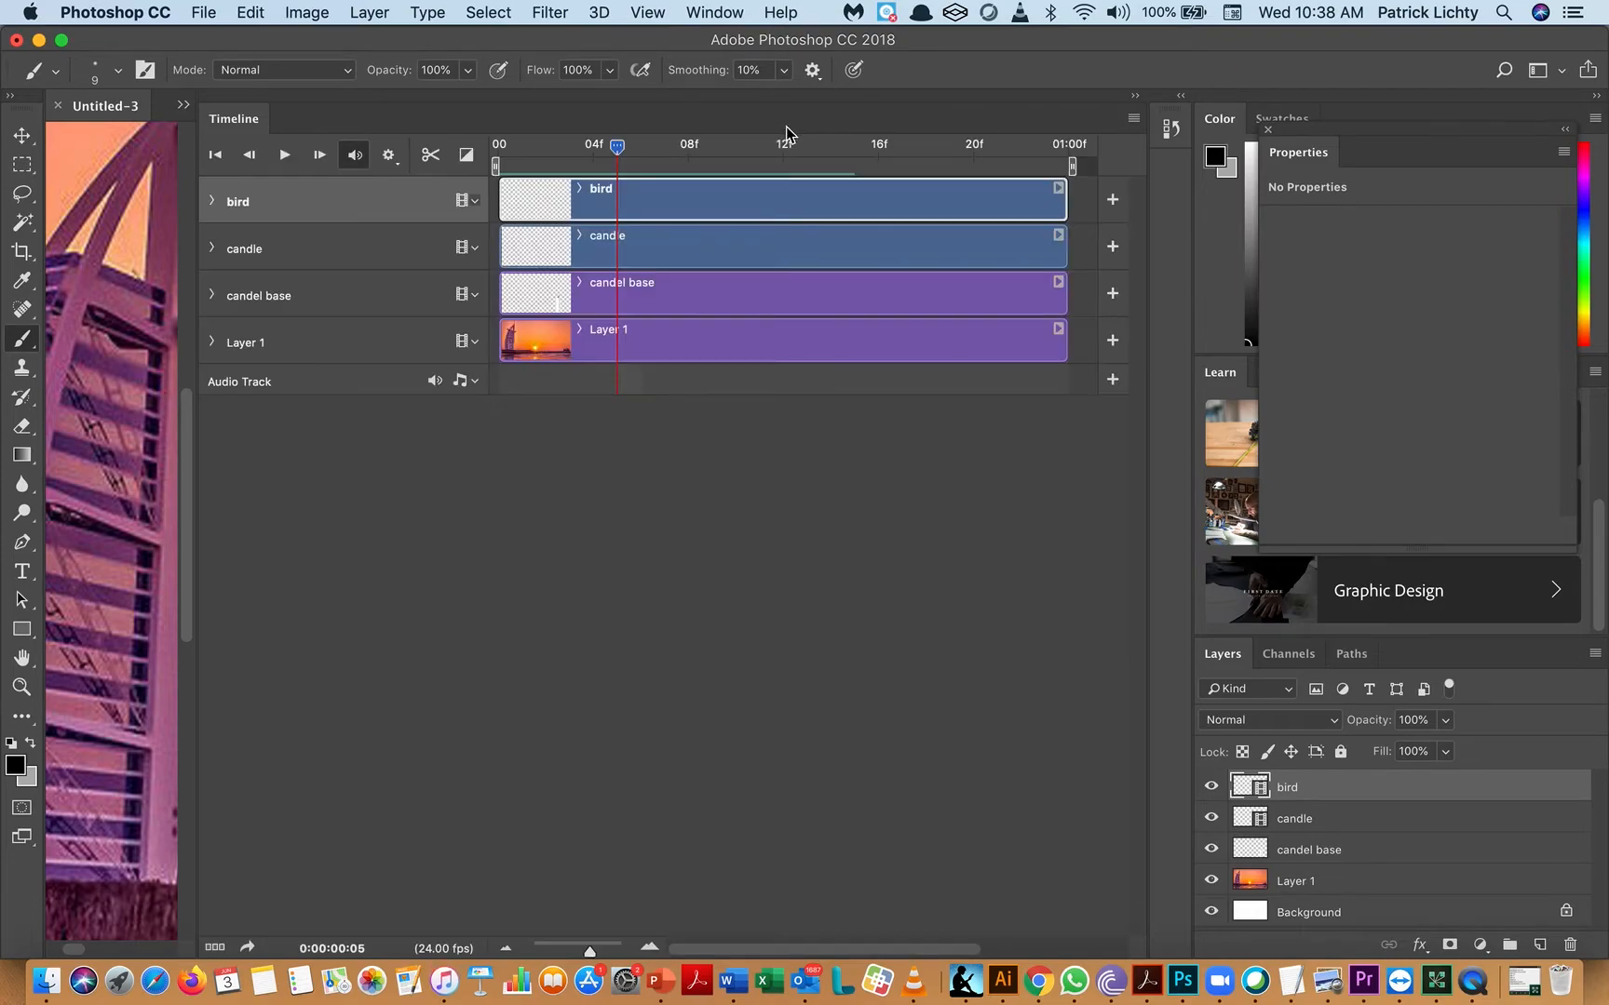
left_click_drag(790, 124, 854, 445)
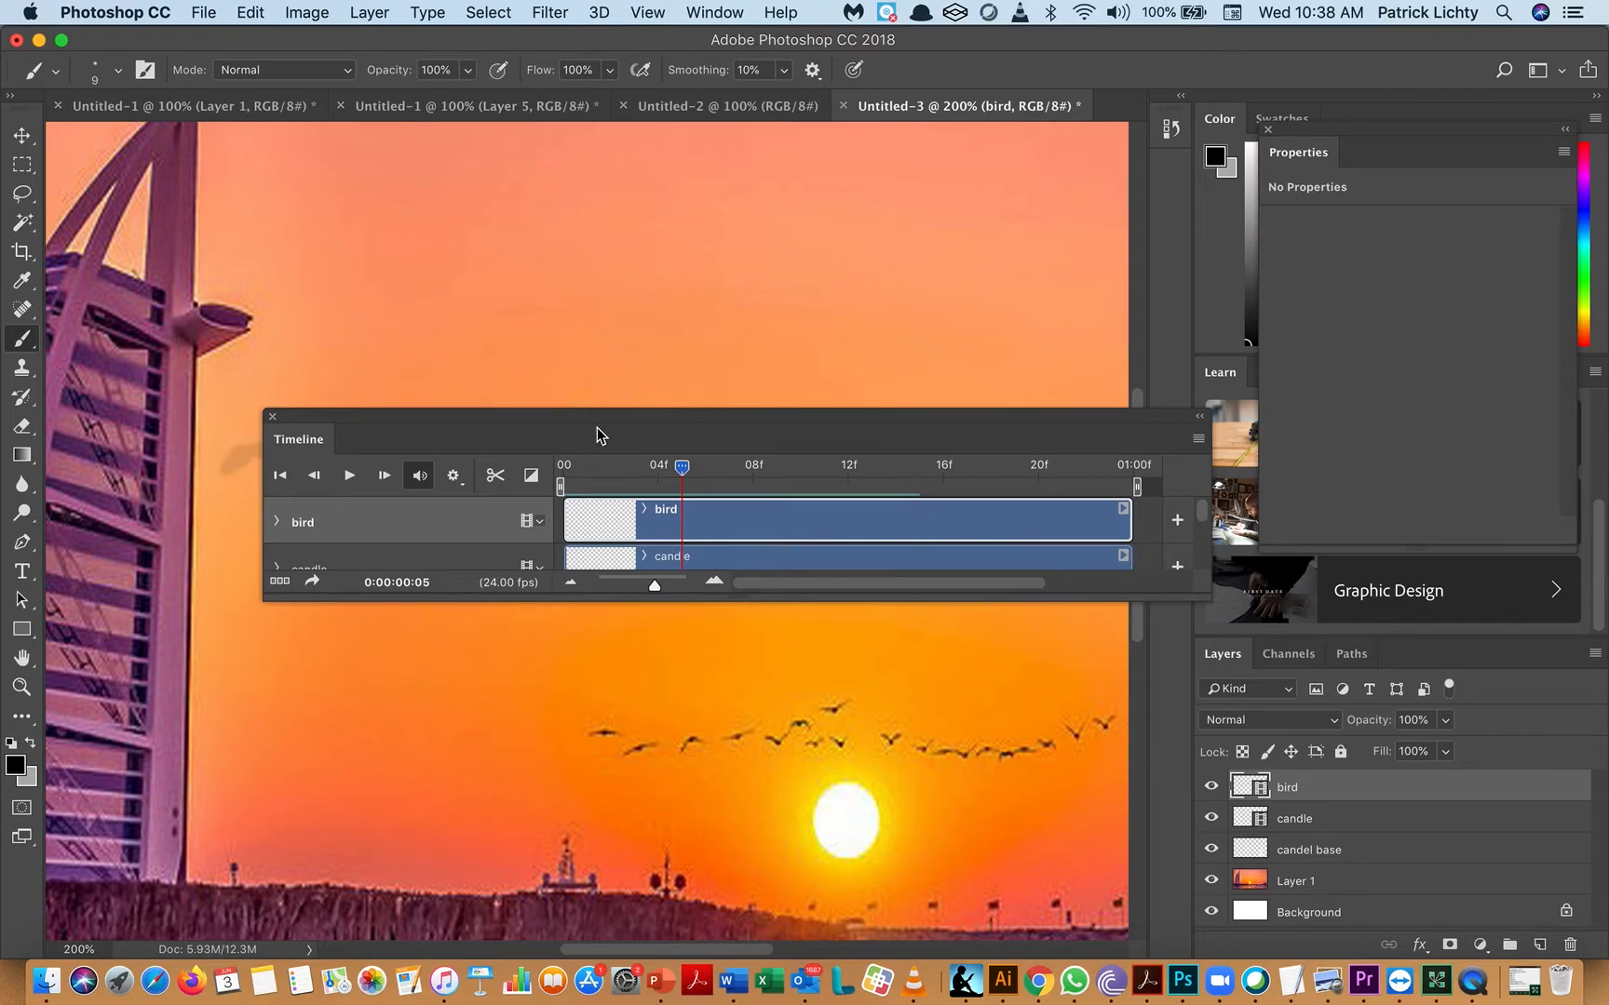
left_click_drag(595, 430, 572, 596)
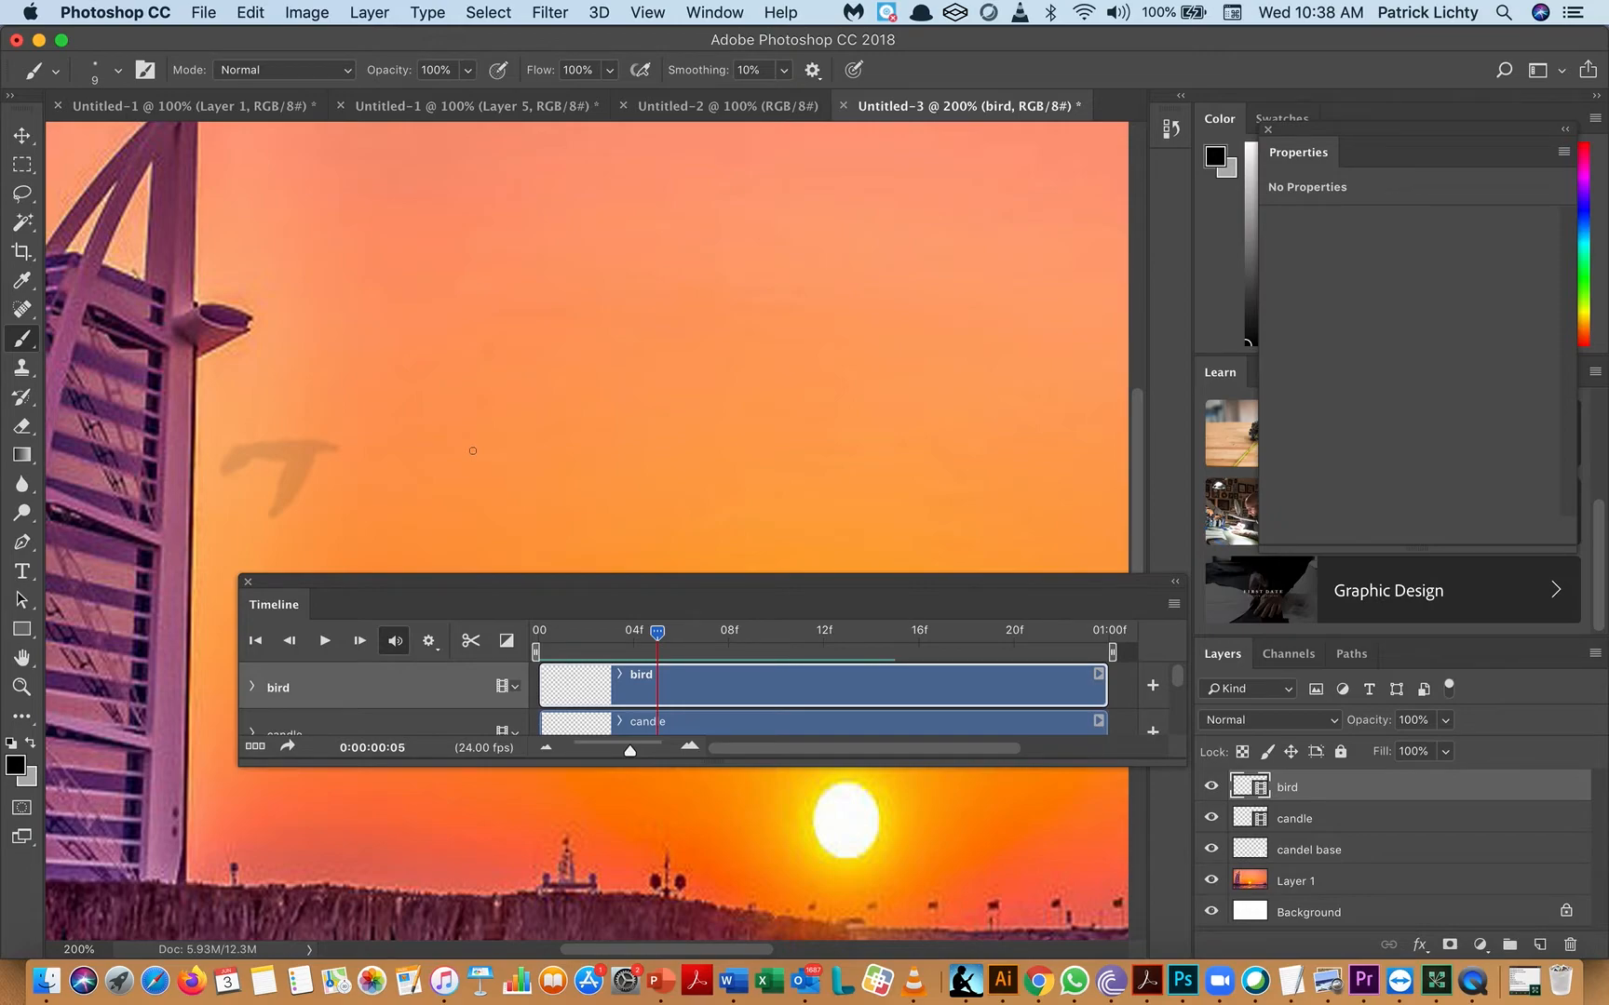
- Paint a flat-winged bird ahead of the first one at frame 5, and a raised-wing bird farther ahead at frame 9
left_click_drag(481, 451, 511, 454)
left_click_drag(523, 456, 609, 461)
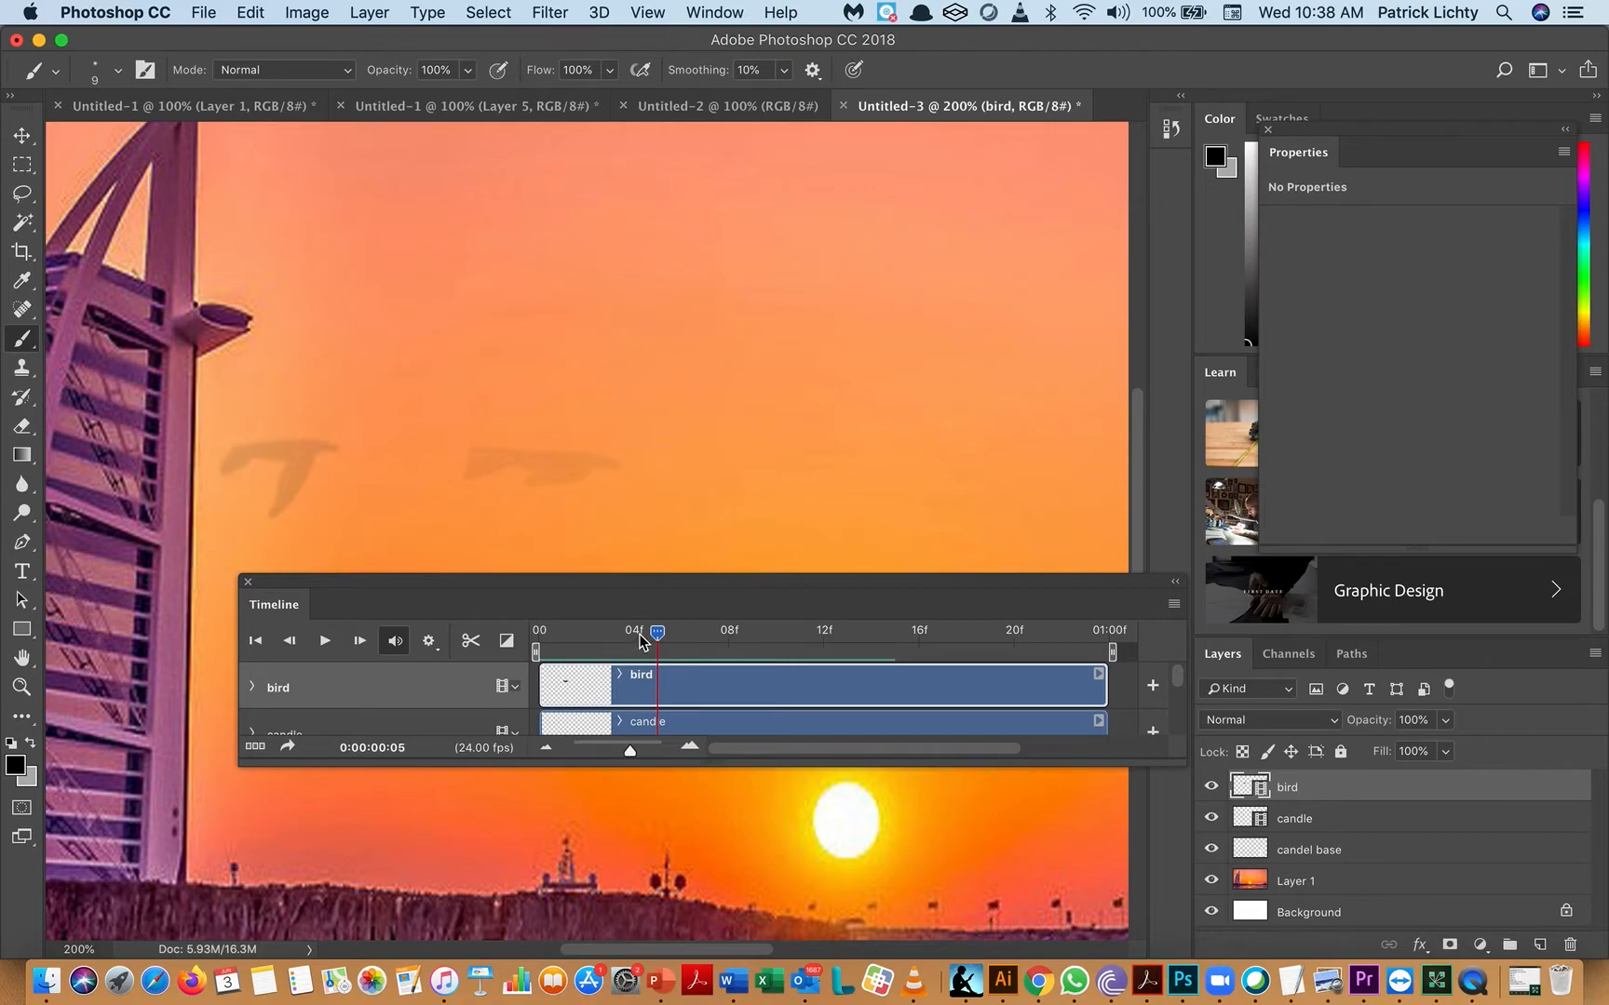
left_click_drag(658, 638, 756, 647)
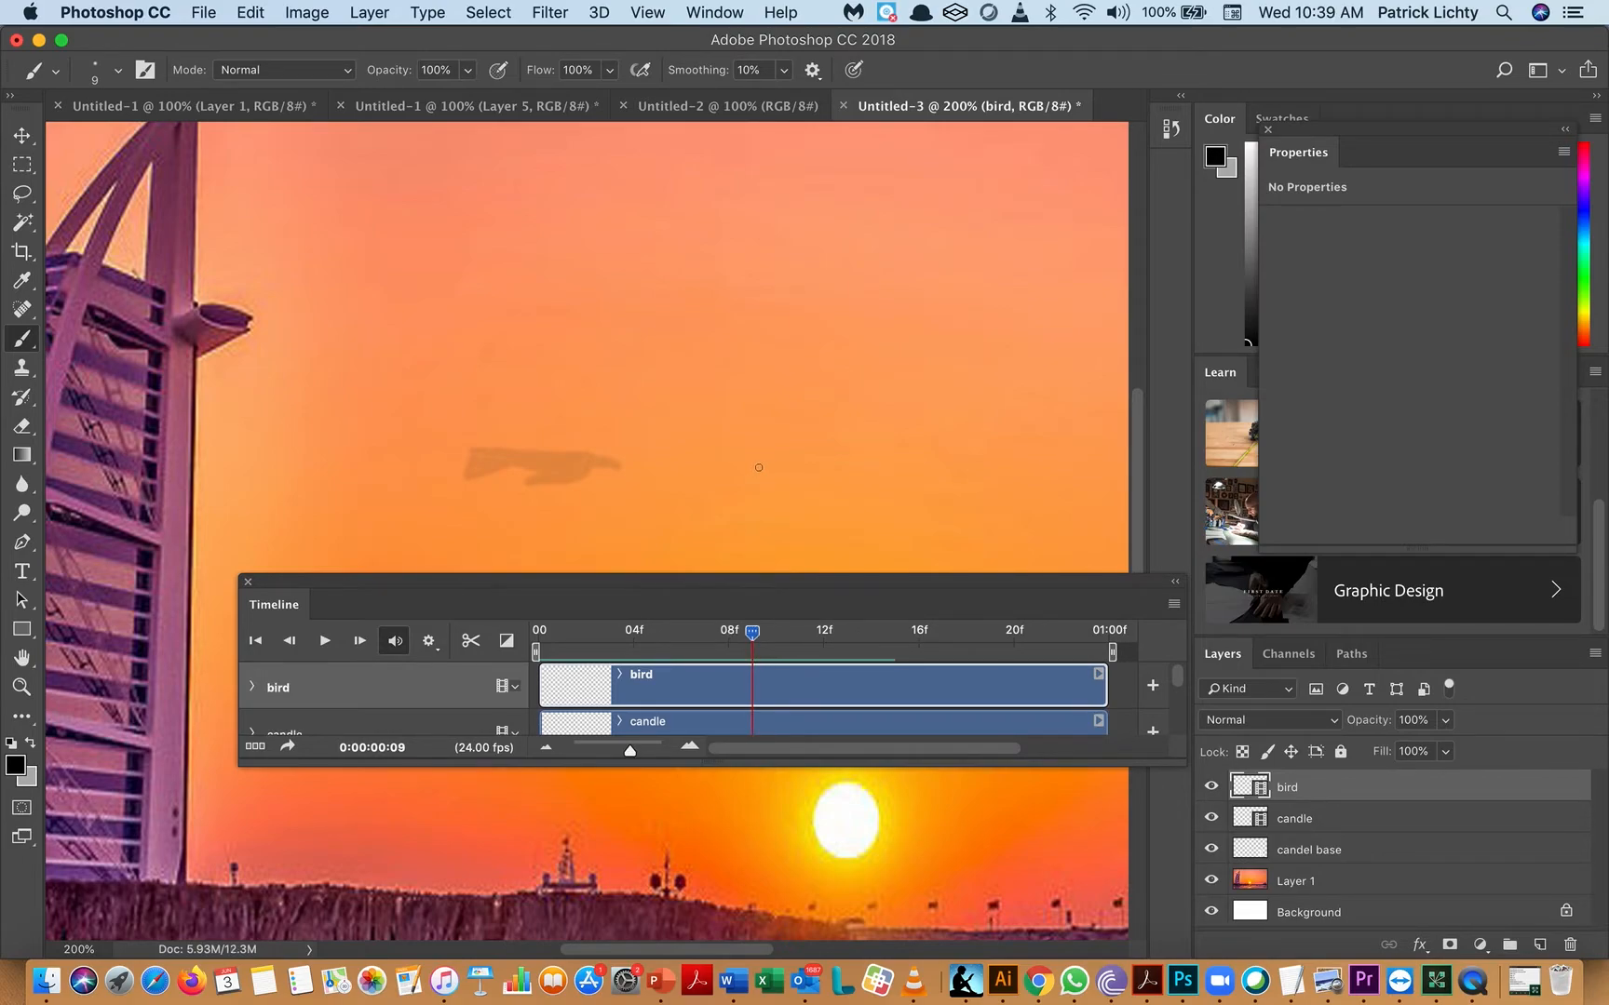
mouse_move(764, 466)
left_mouse_down()
mouse_move(753, 485)
mouse_move(782, 477)
left_mouse_up()
left_click_drag(813, 471, 882, 478)
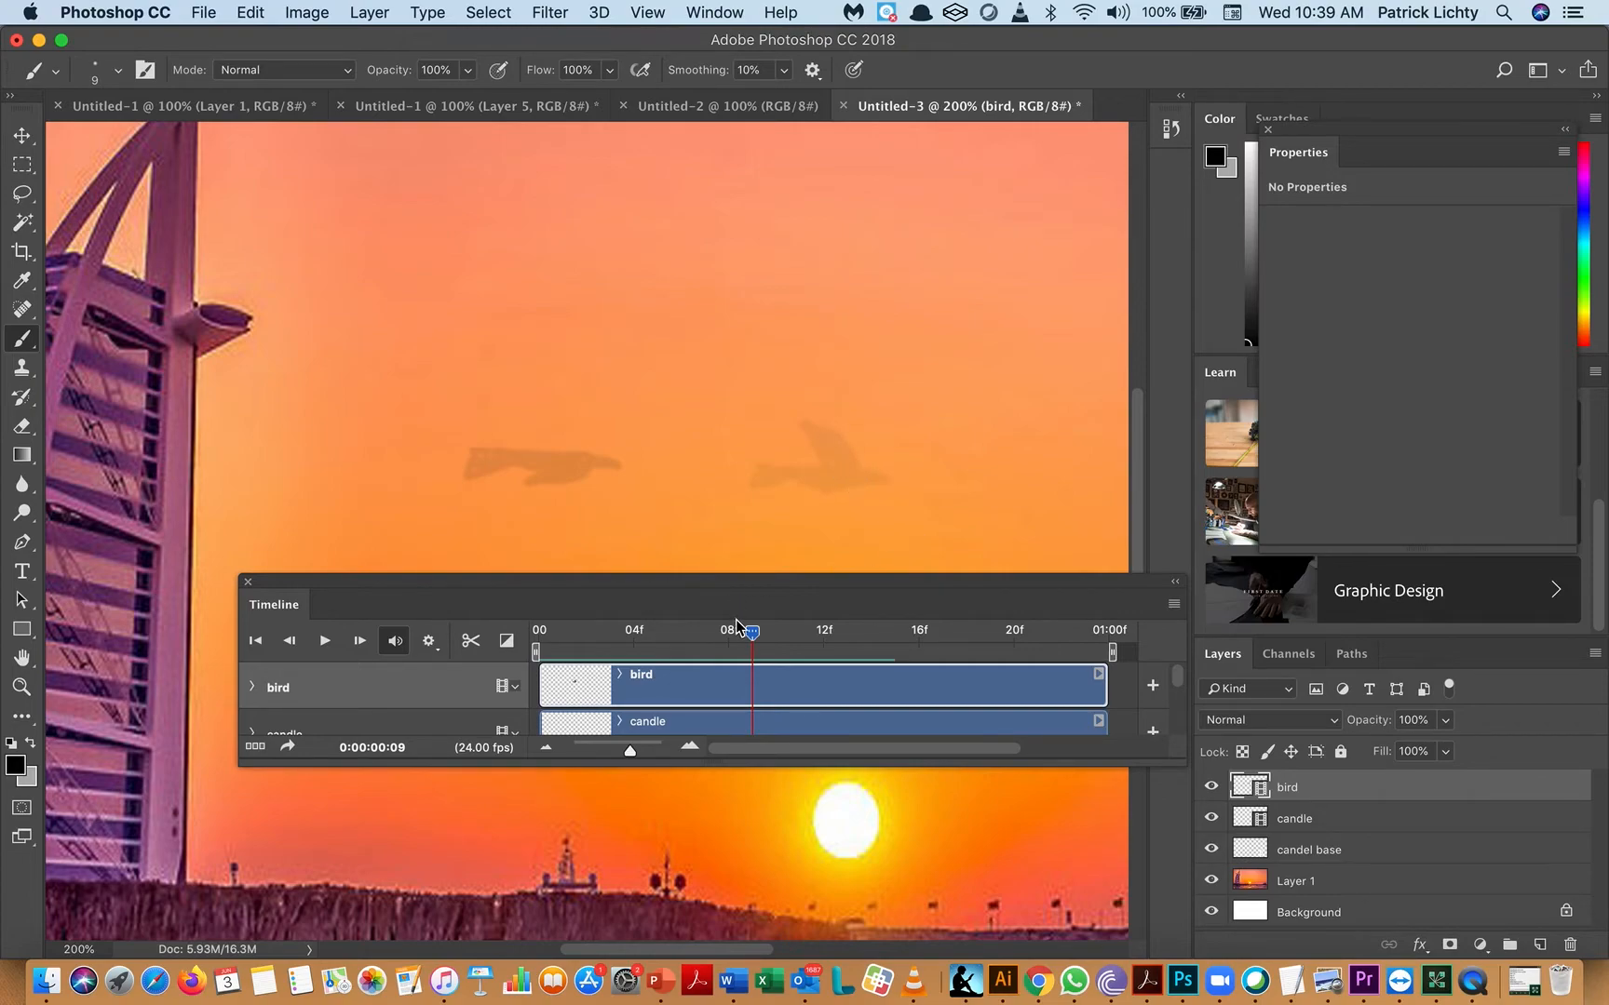
- At frame 13, brush a bird with a slightly raised wing in the open sky ahead of the frame 9 bird
left_click_drag(761, 640, 849, 656)
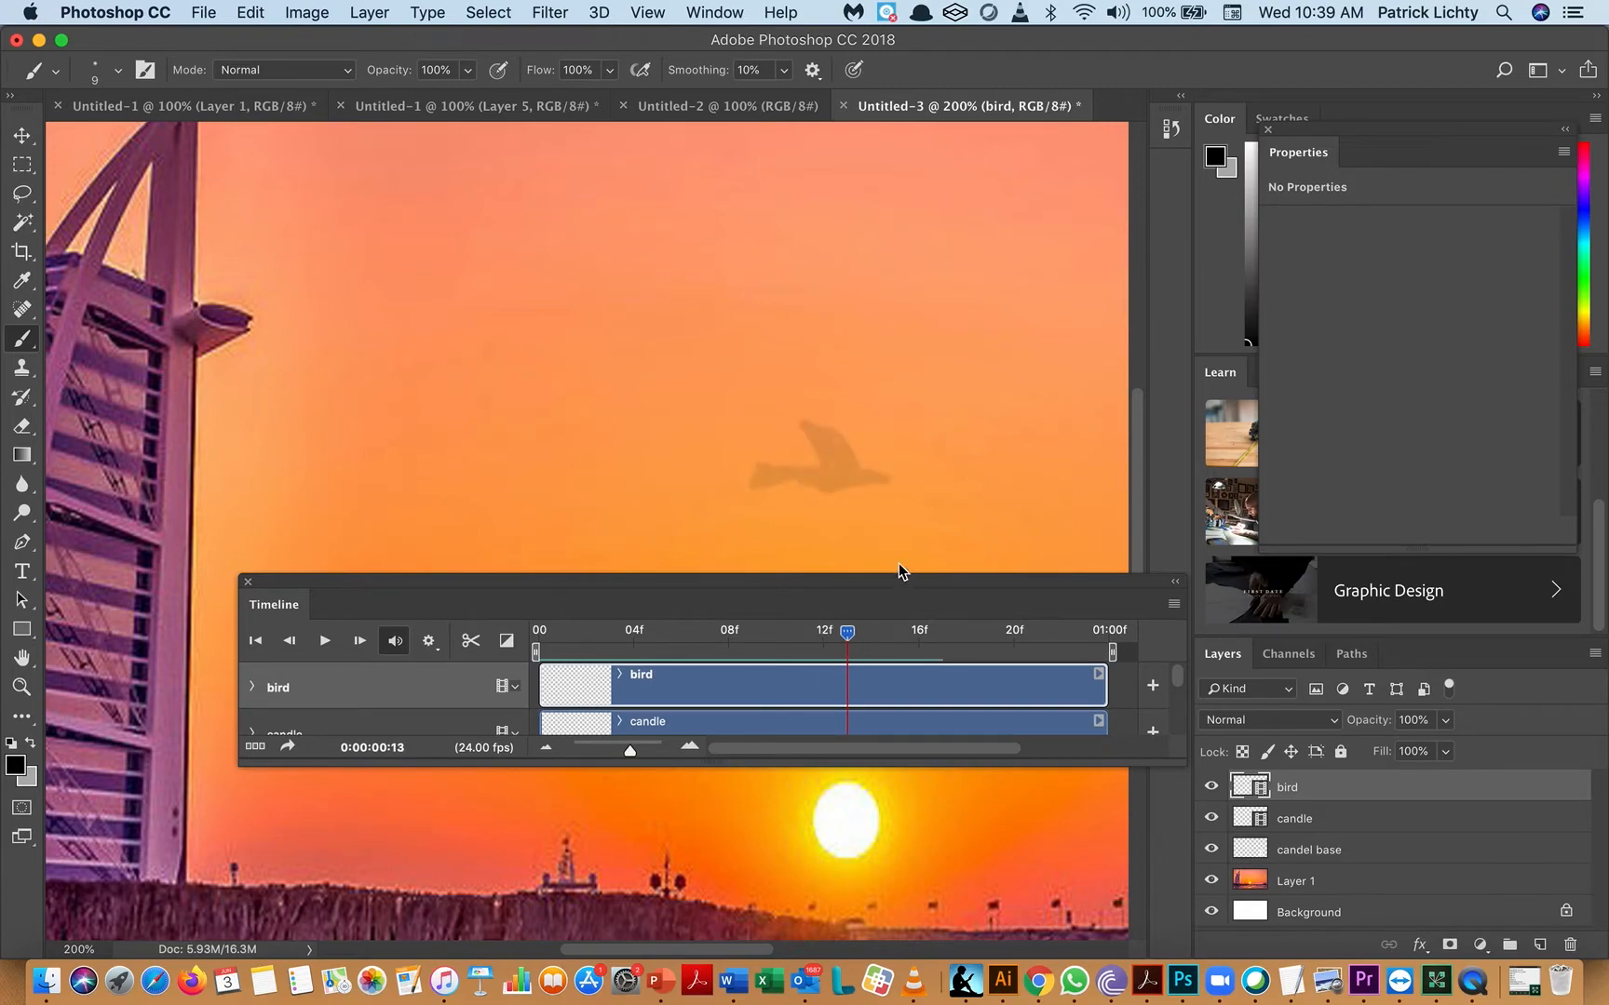
left_click(22, 657)
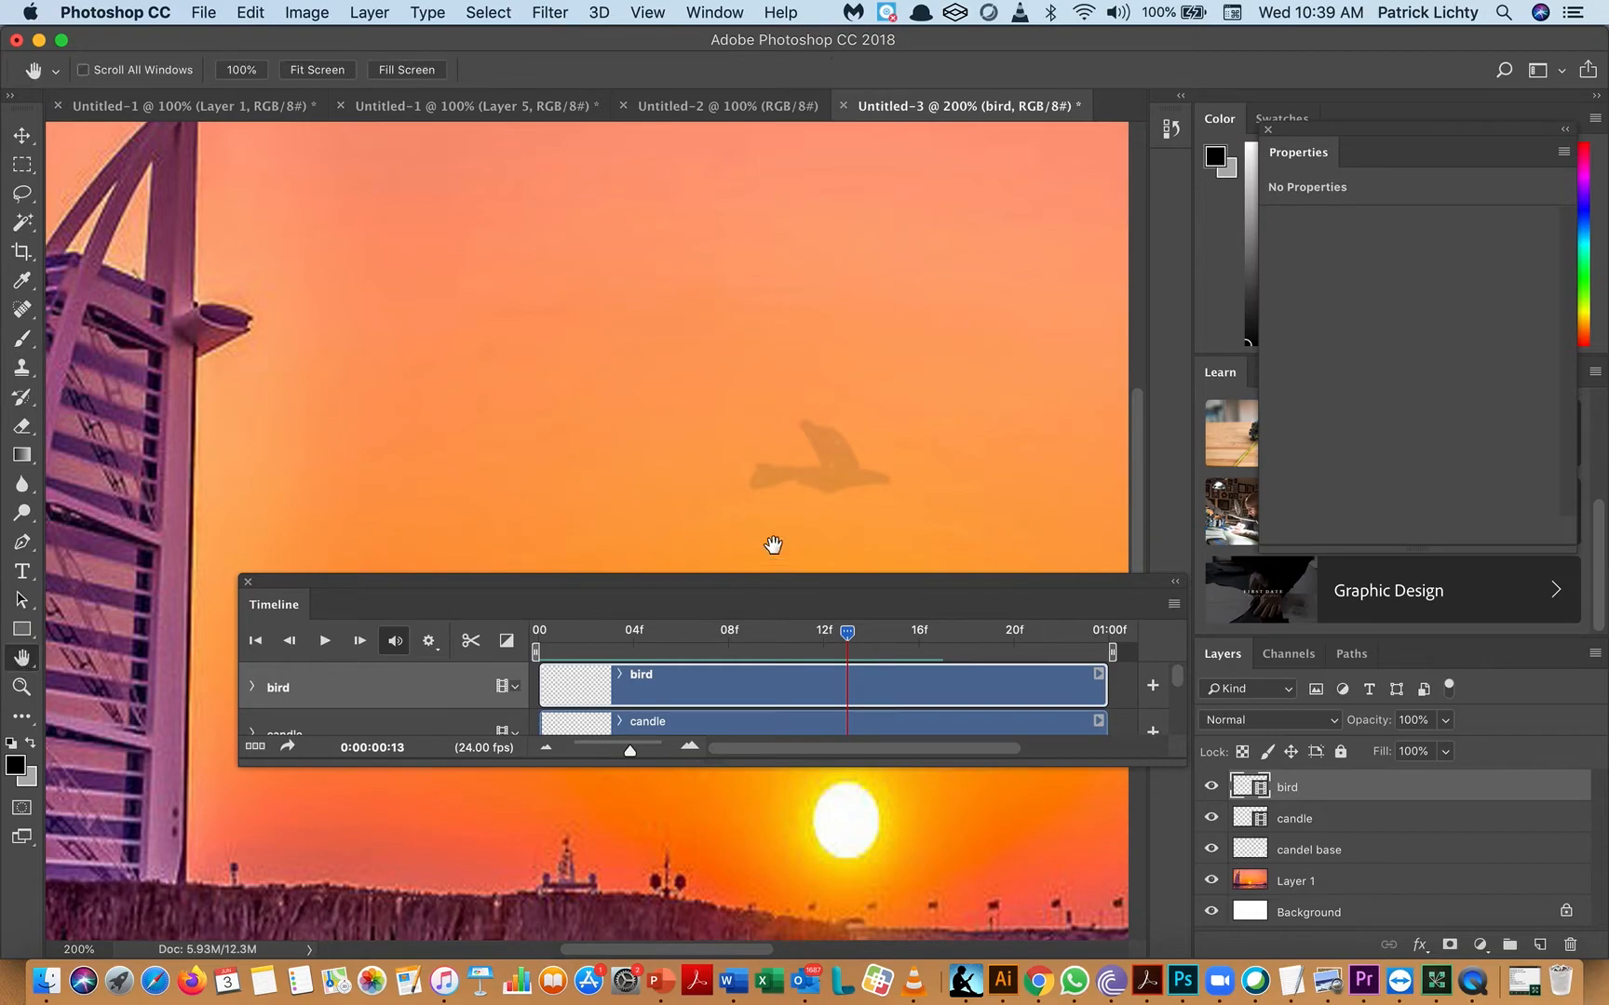
left_click_drag(973, 464, 628, 460)
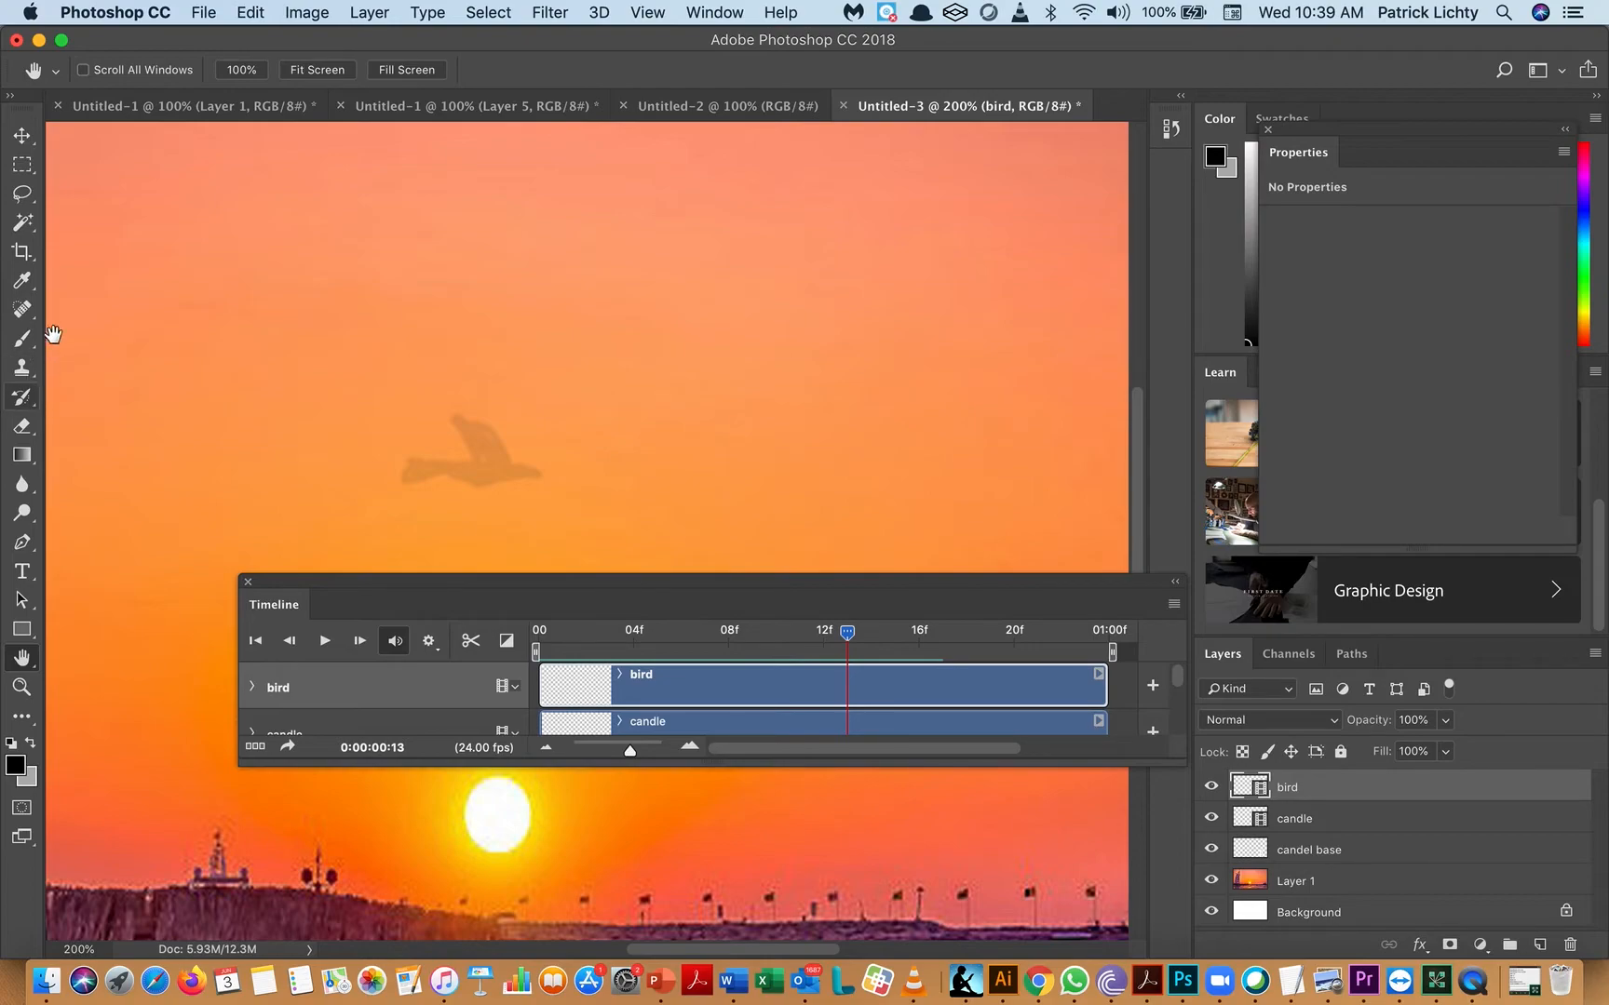
left_click(22, 338)
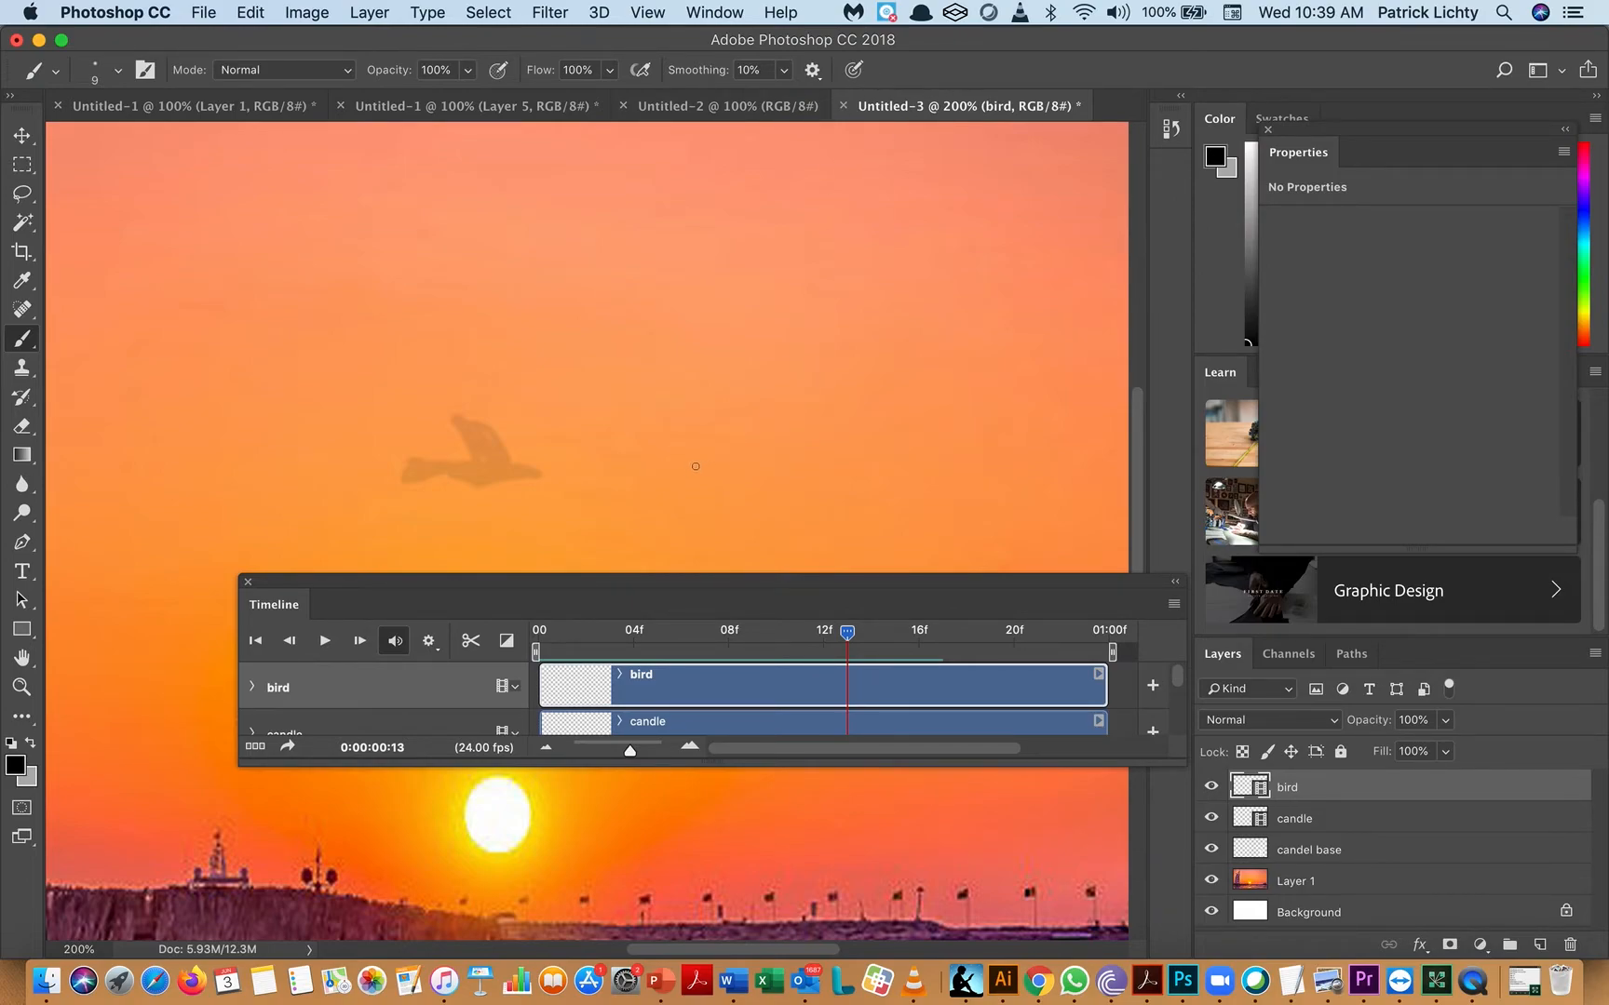
mouse_move(701, 466)
left_mouse_down()
mouse_move(753, 466)
mouse_move(722, 478)
mouse_move(702, 462)
mouse_move(733, 466)
mouse_move(704, 479)
mouse_move(851, 472)
mouse_move(782, 468)
left_mouse_up()
mouse_move(780, 449)
left_mouse_down()
mouse_move(822, 464)
mouse_move(750, 449)
left_mouse_up()
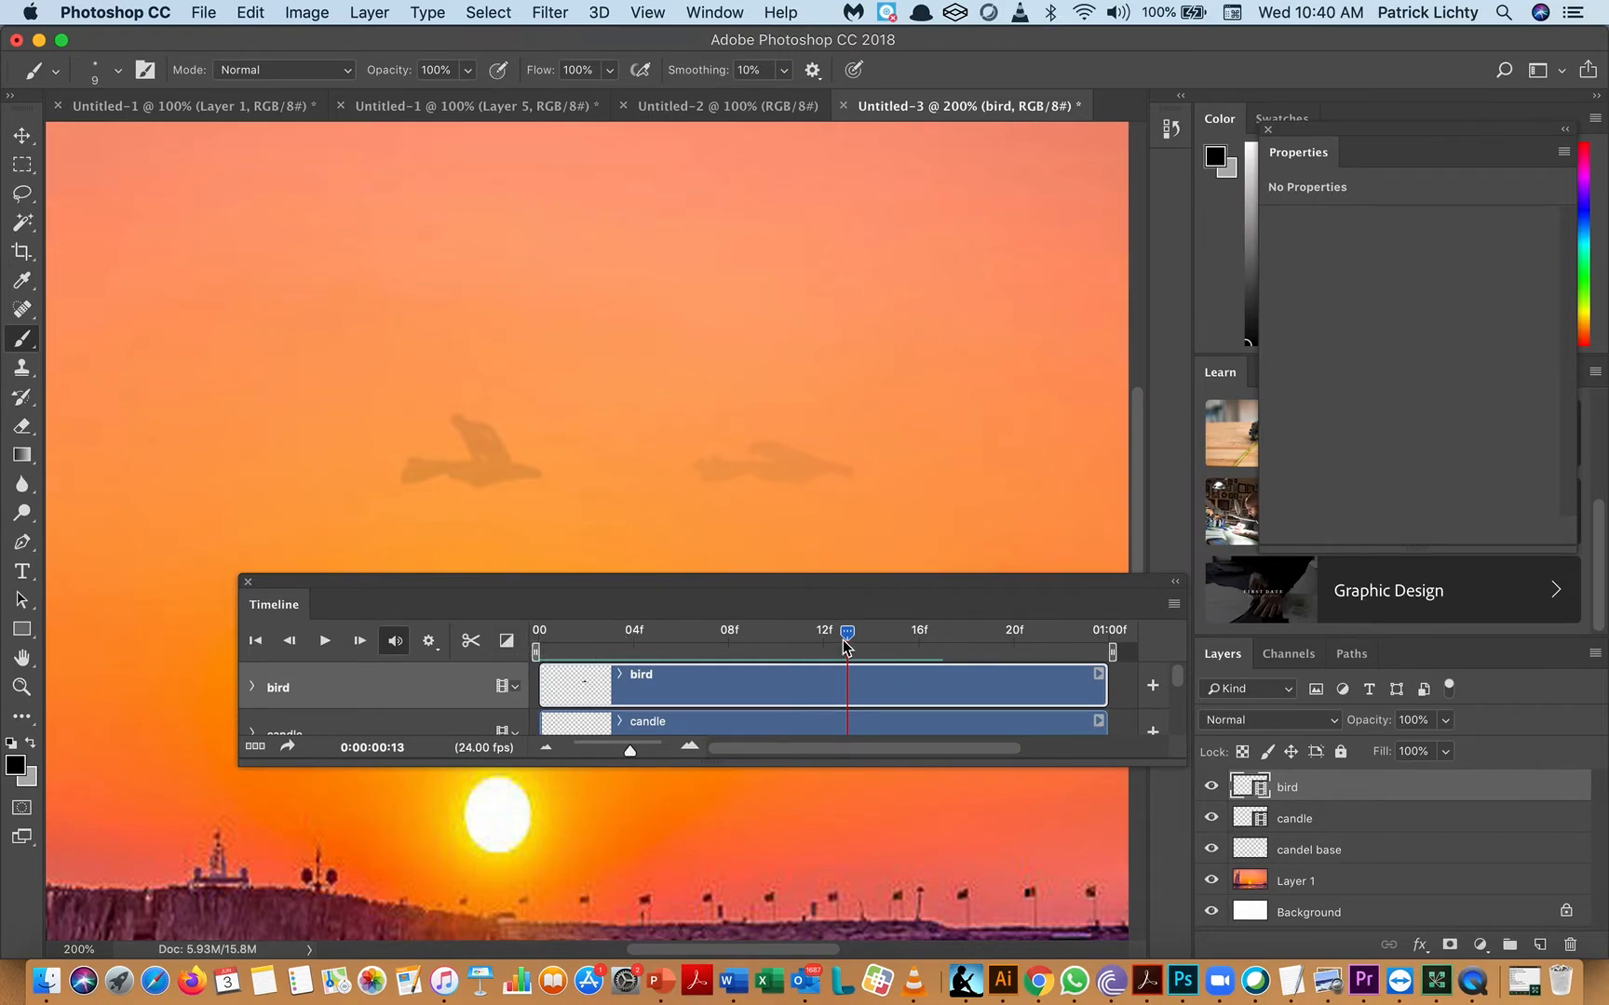
- Review the bird poses and their onion skins over frames 0 to 3 beside the tower
left_click_drag(855, 635, 530, 640)
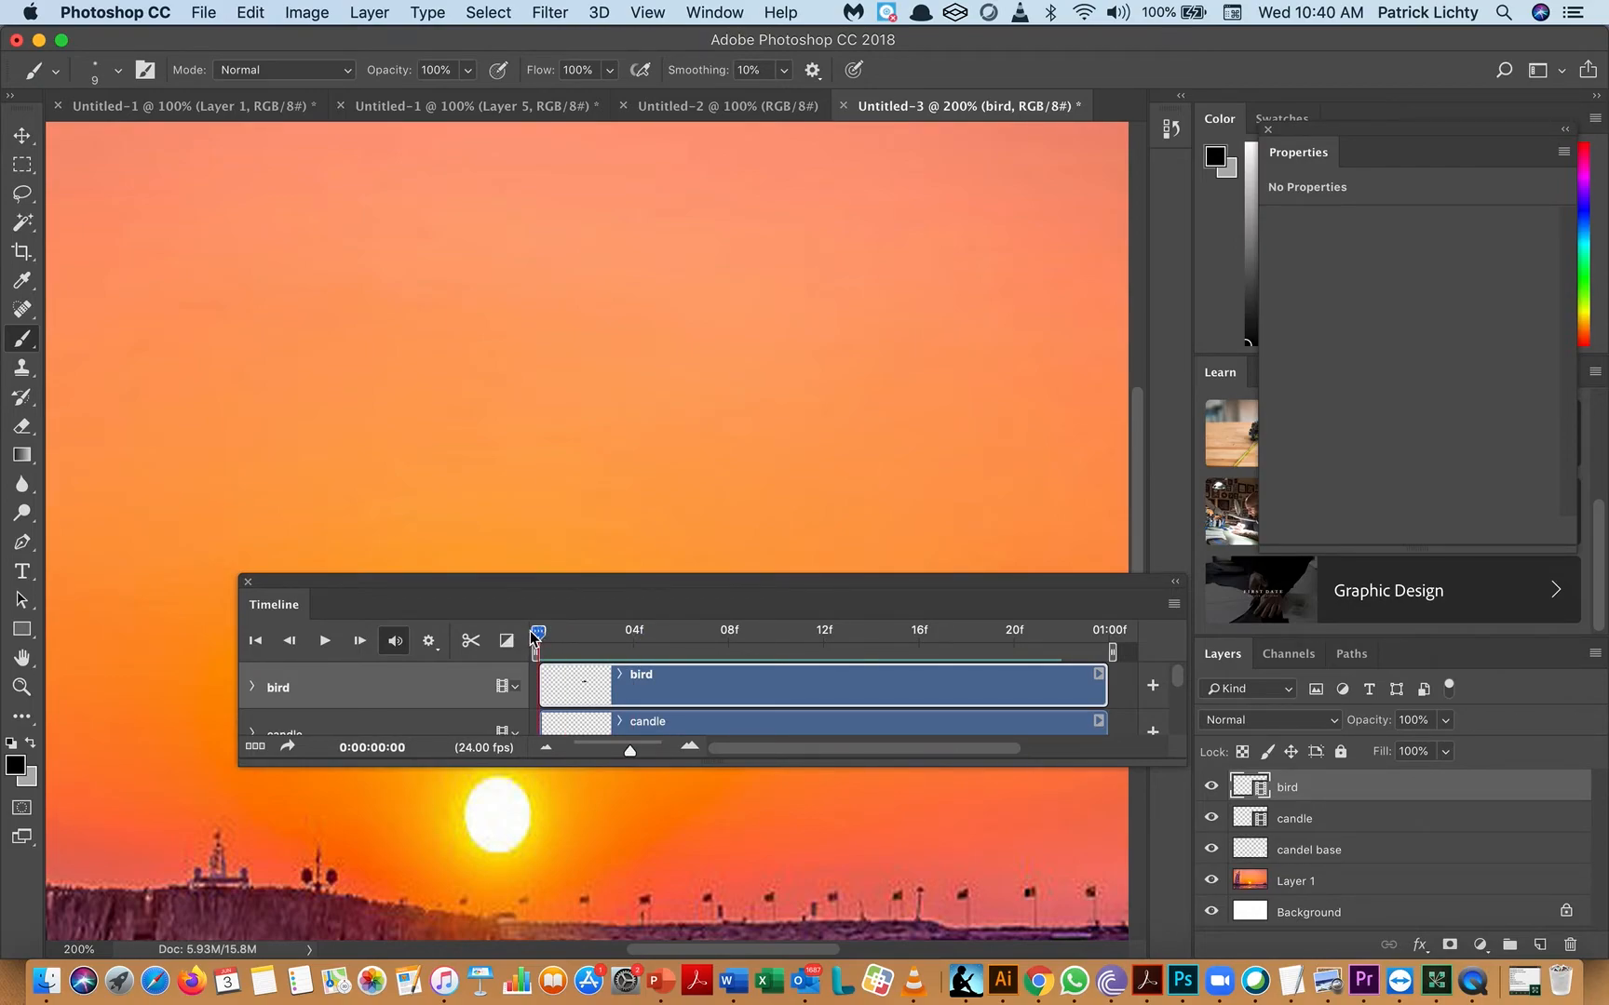
scroll(387, 508, "up", 1)
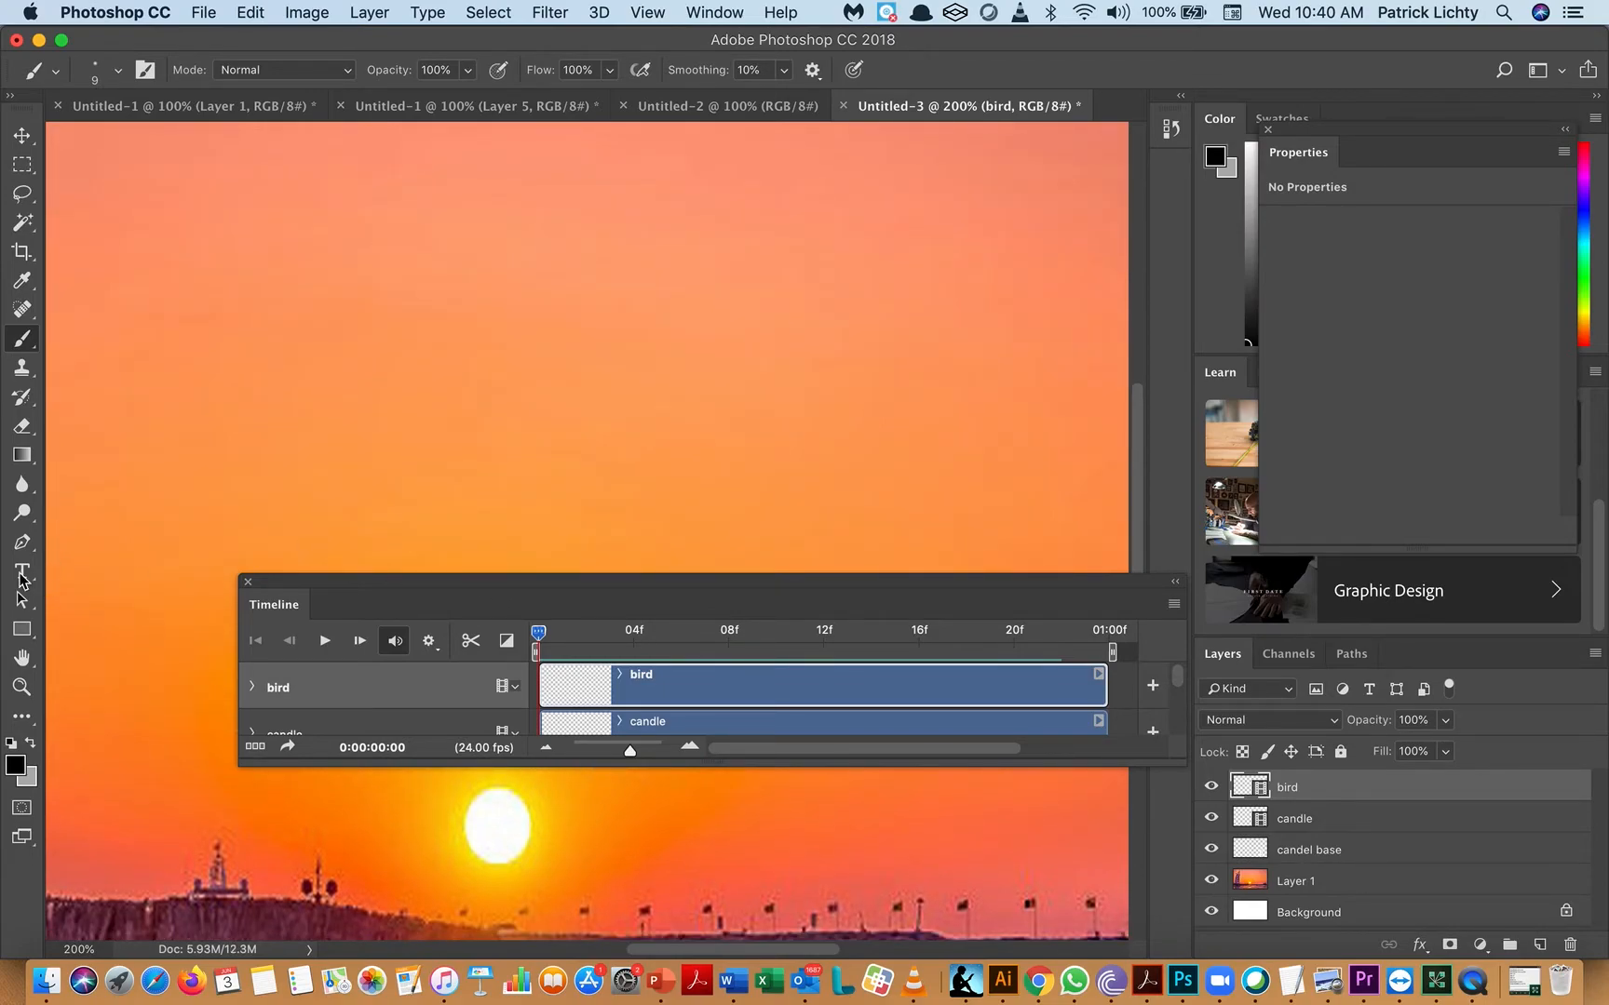
left_click(21, 657)
left_click_drag(328, 477, 682, 427)
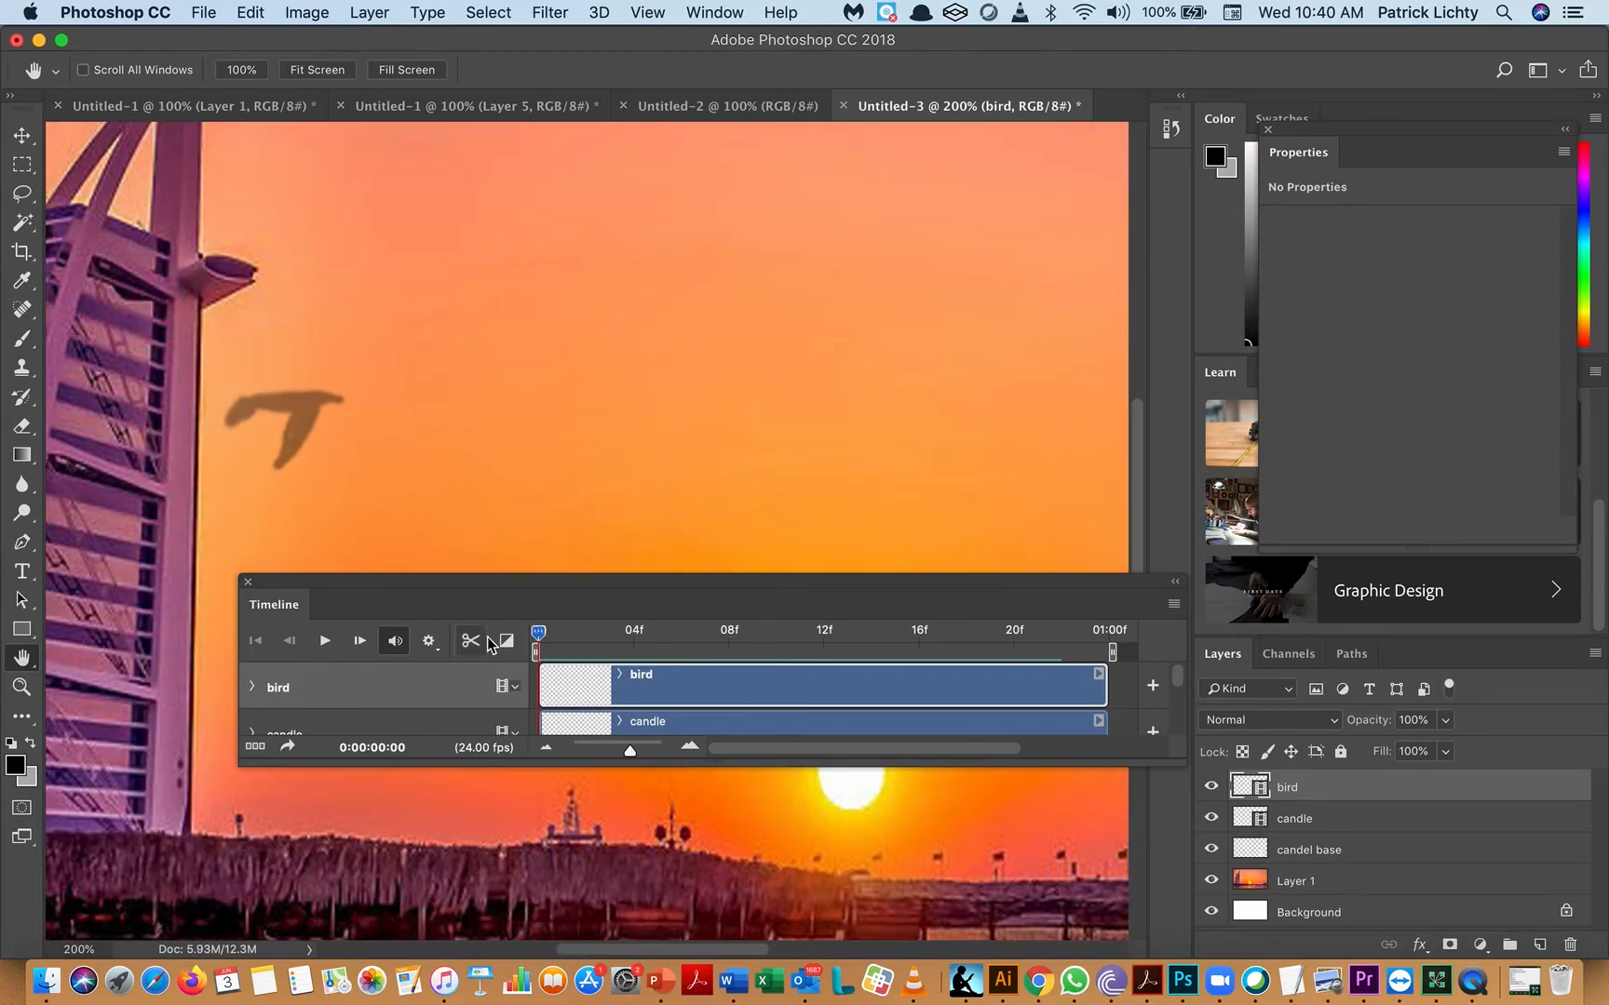
left_click_drag(543, 637, 622, 649)
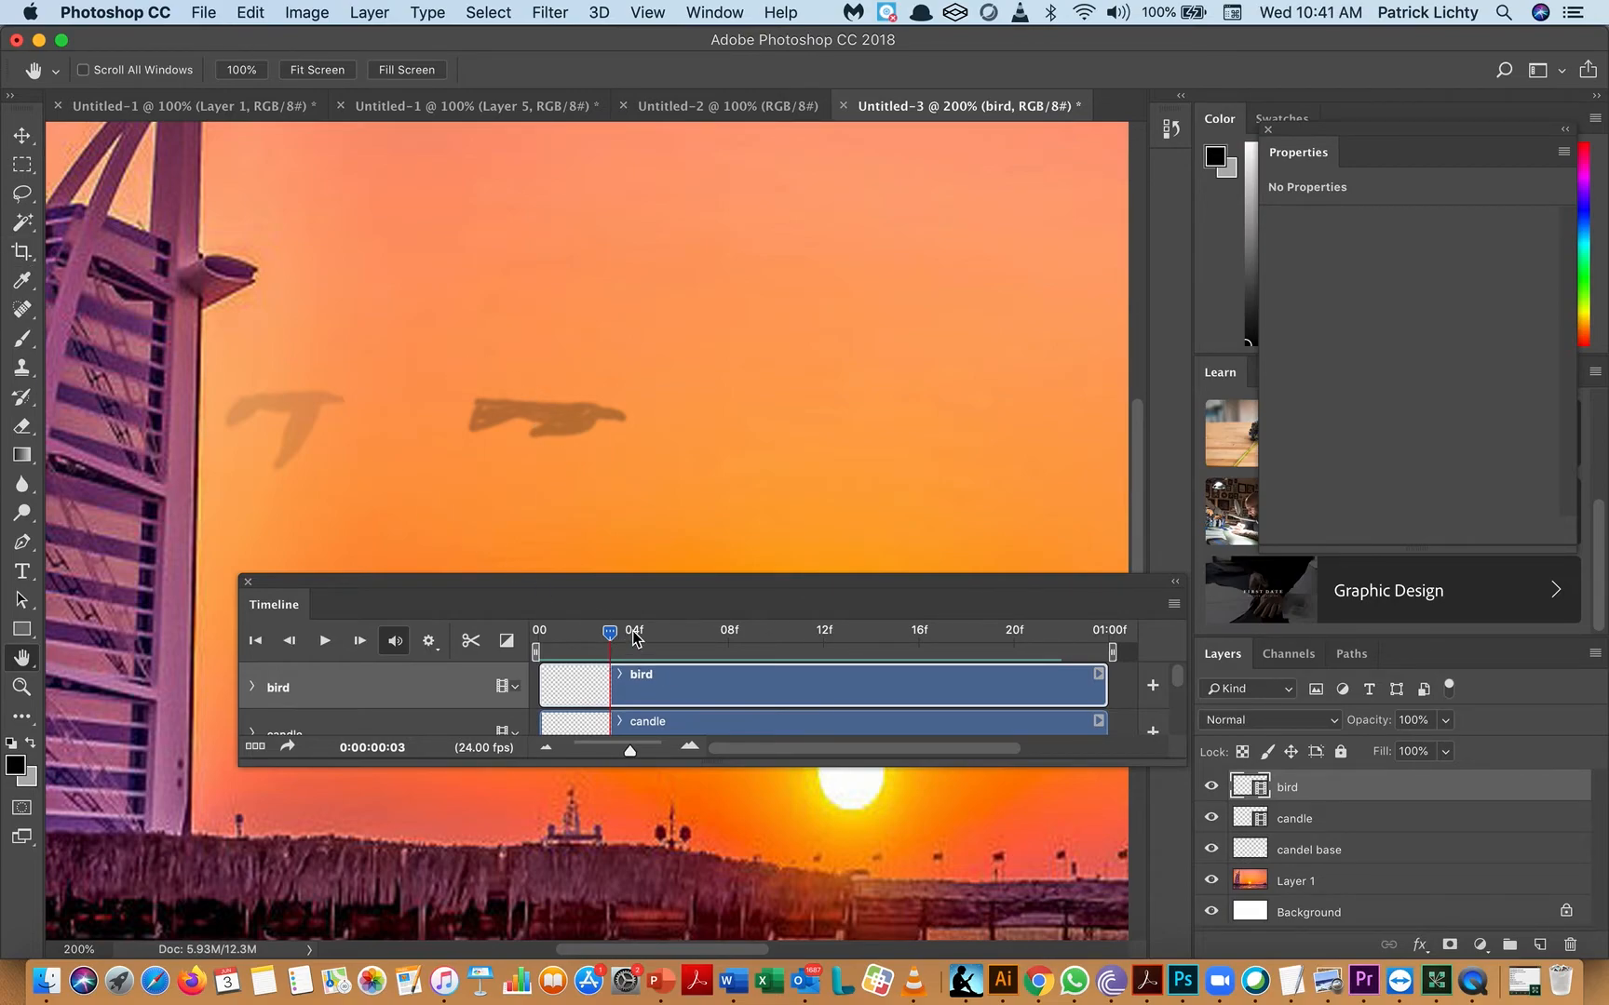
mouse_move(613, 638)
left_mouse_down()
mouse_move(637, 646)
mouse_move(590, 653)
left_mouse_up()
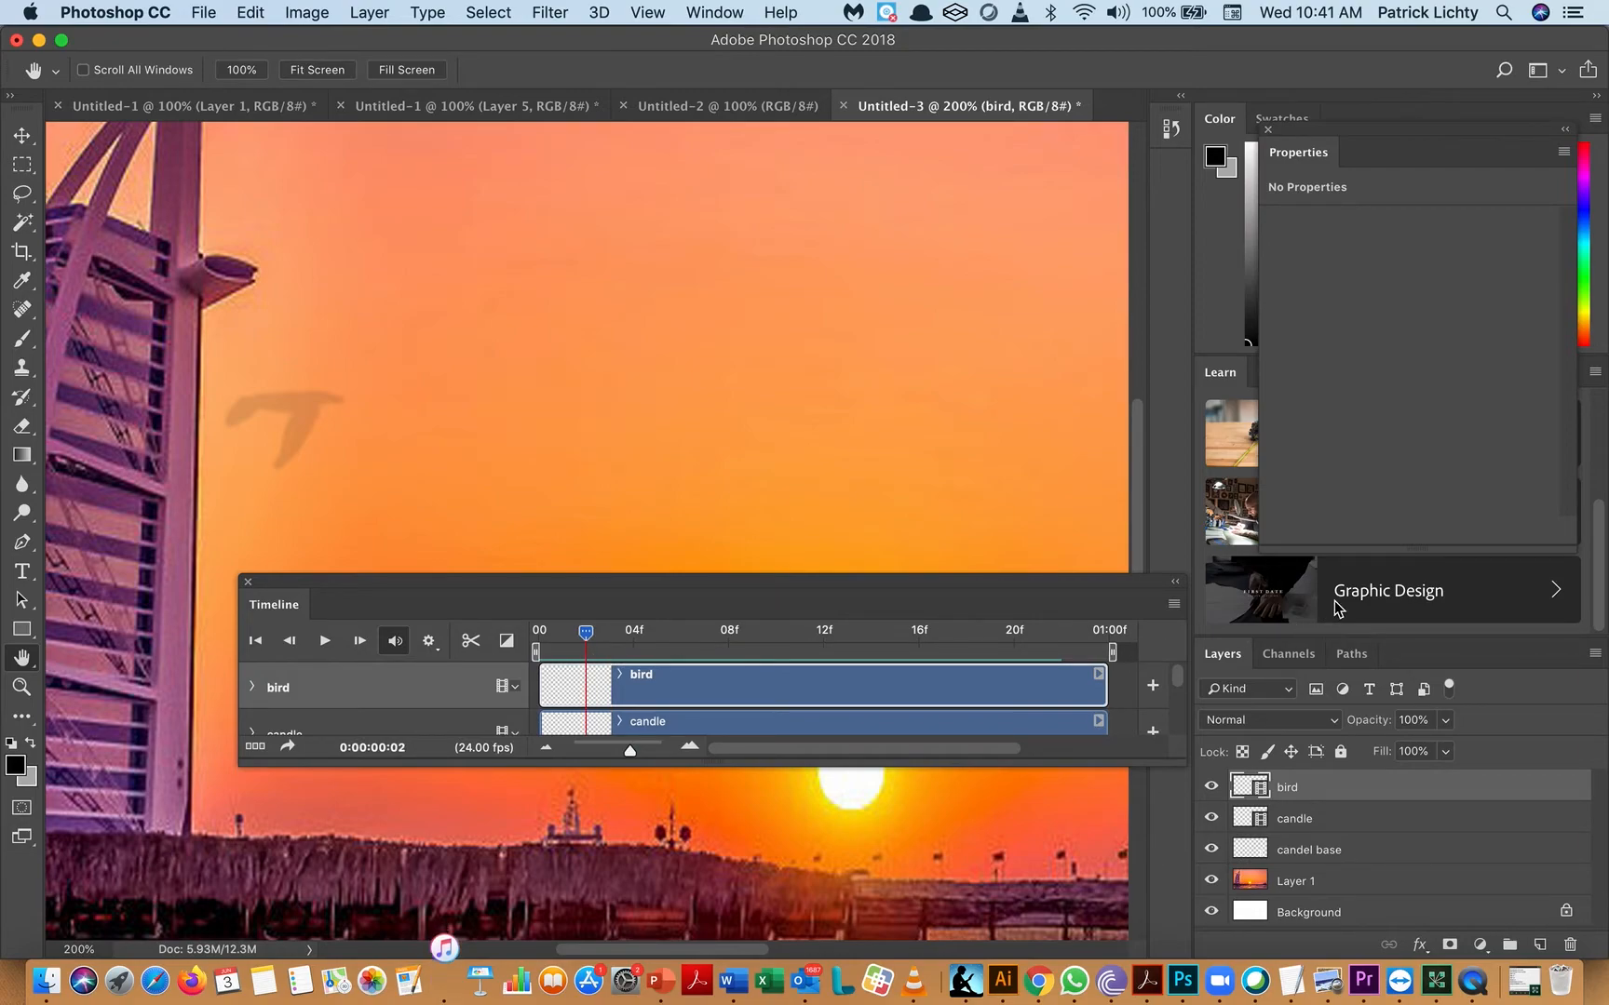
- Examine the onion skin frame counts, spacing and opacity settings without changing them
left_click(1174, 605)
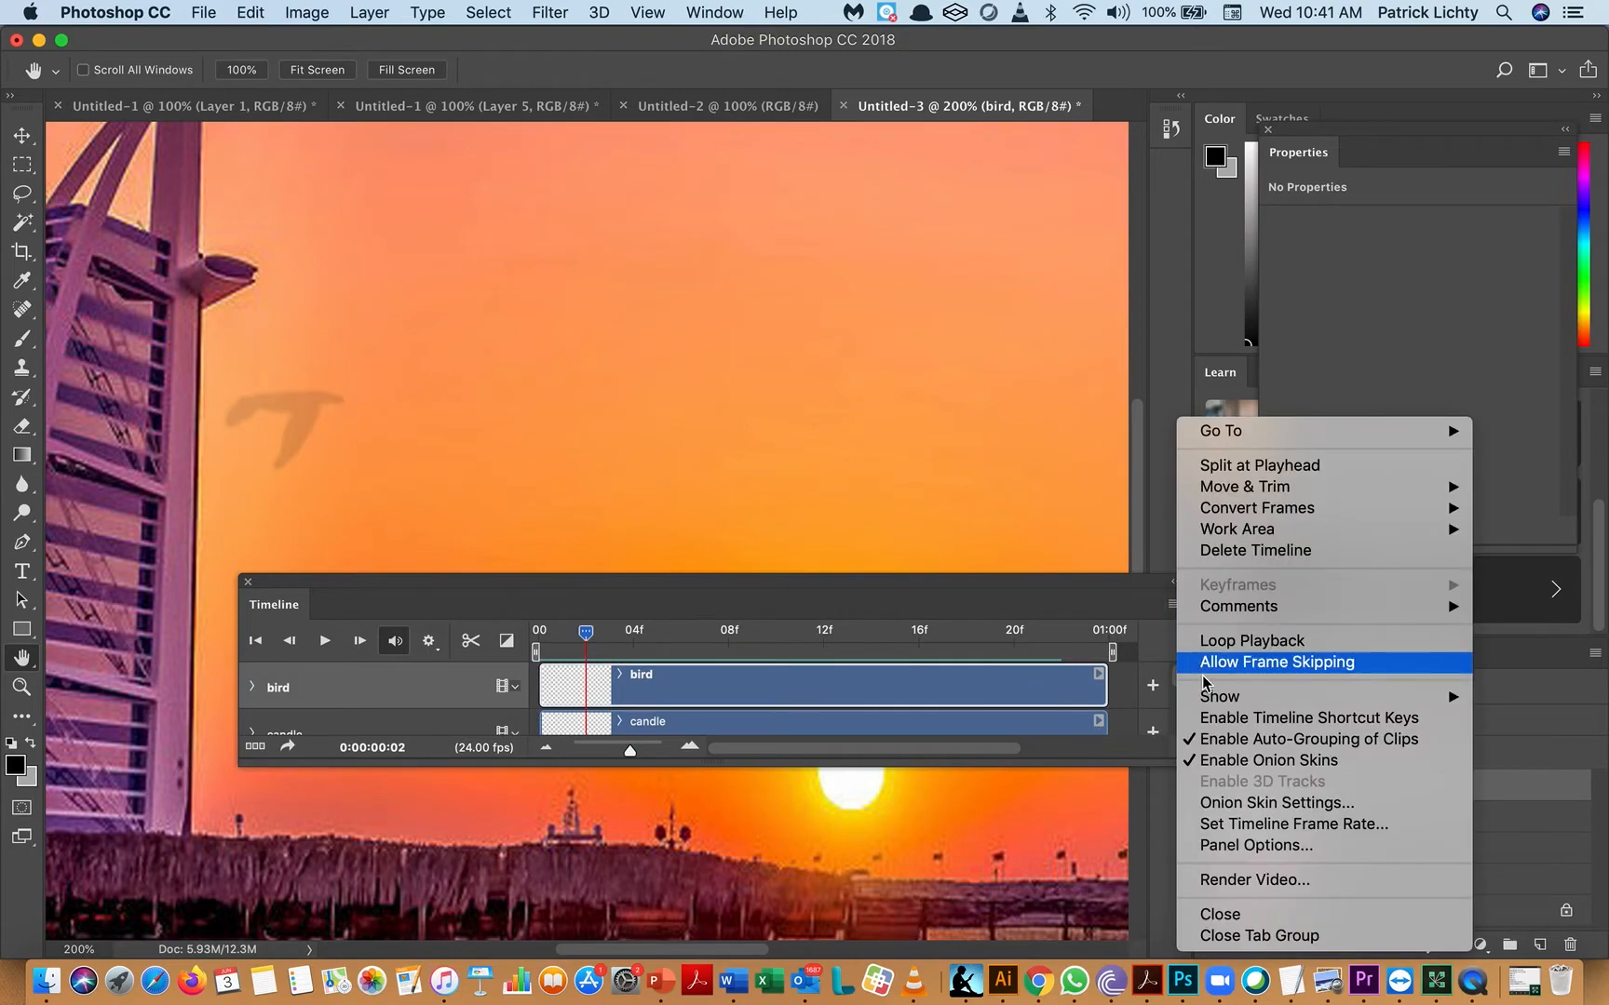
left_click(1228, 802)
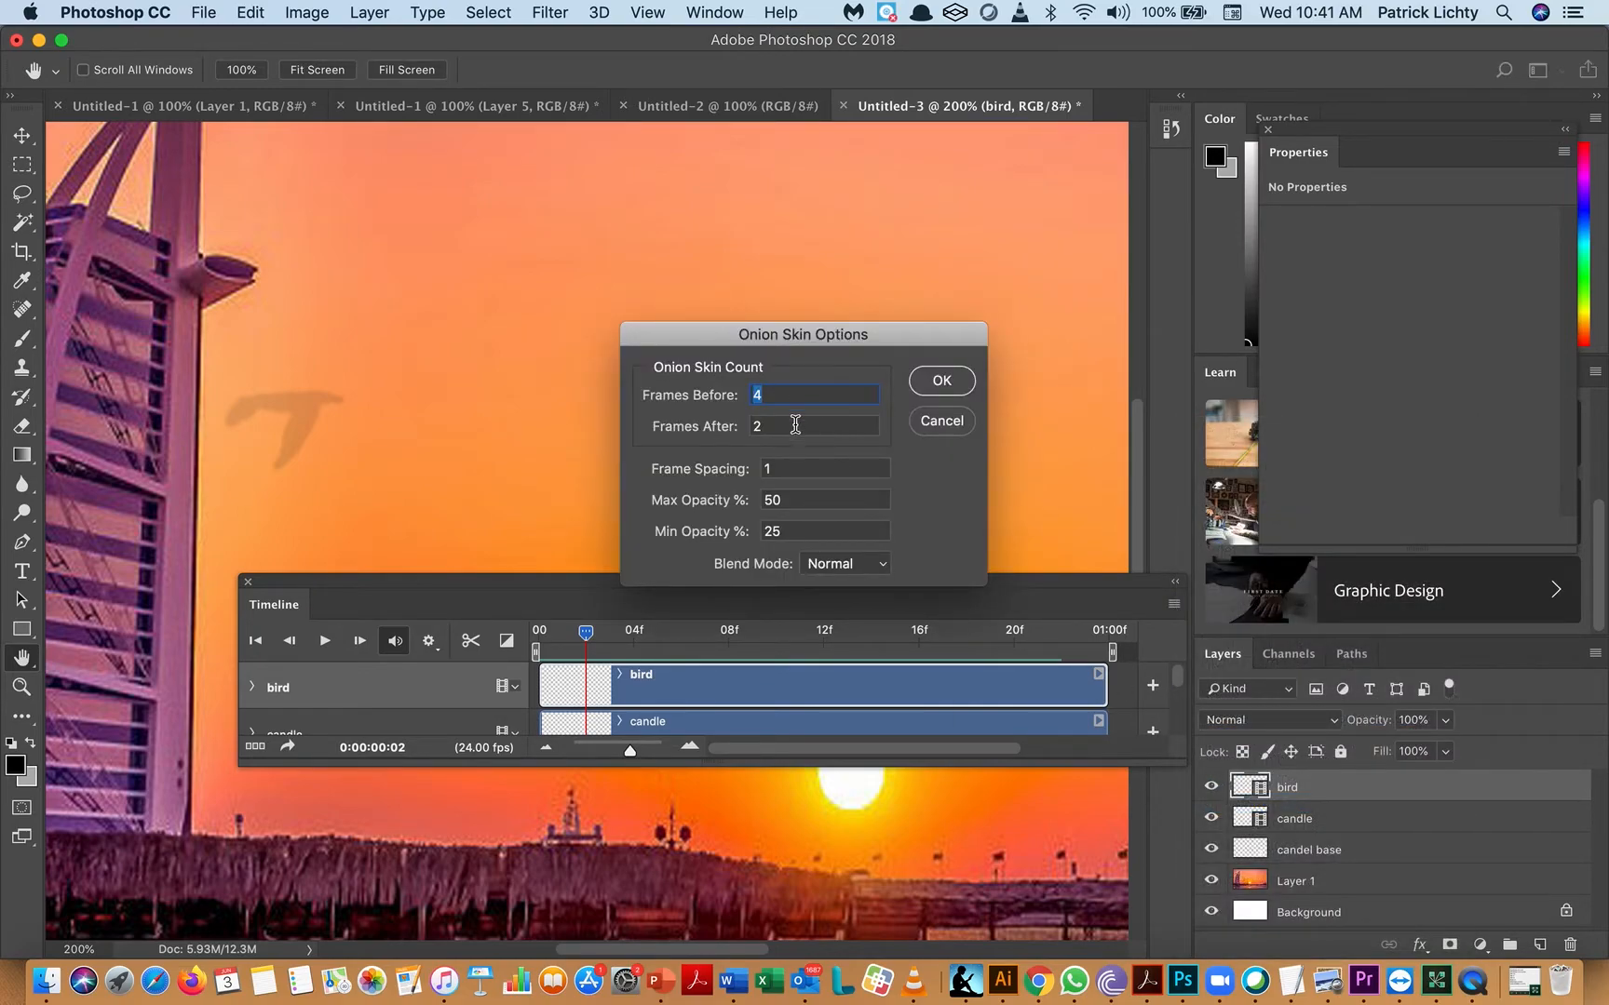
key("Tab")
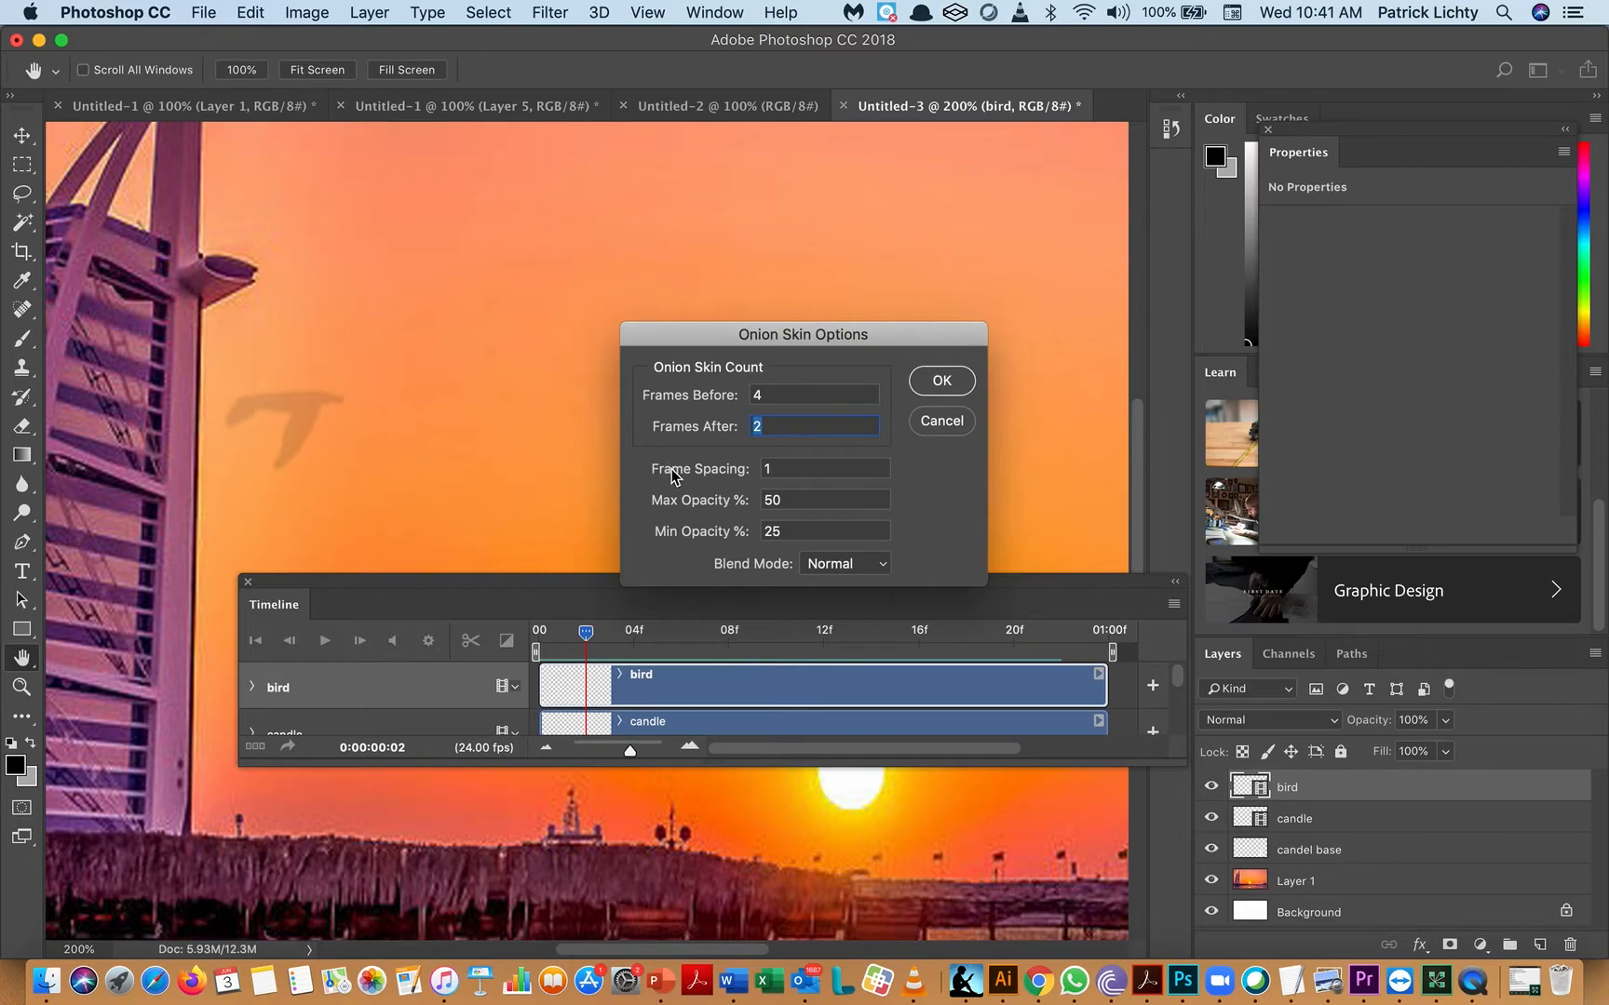
left_click(953, 423)
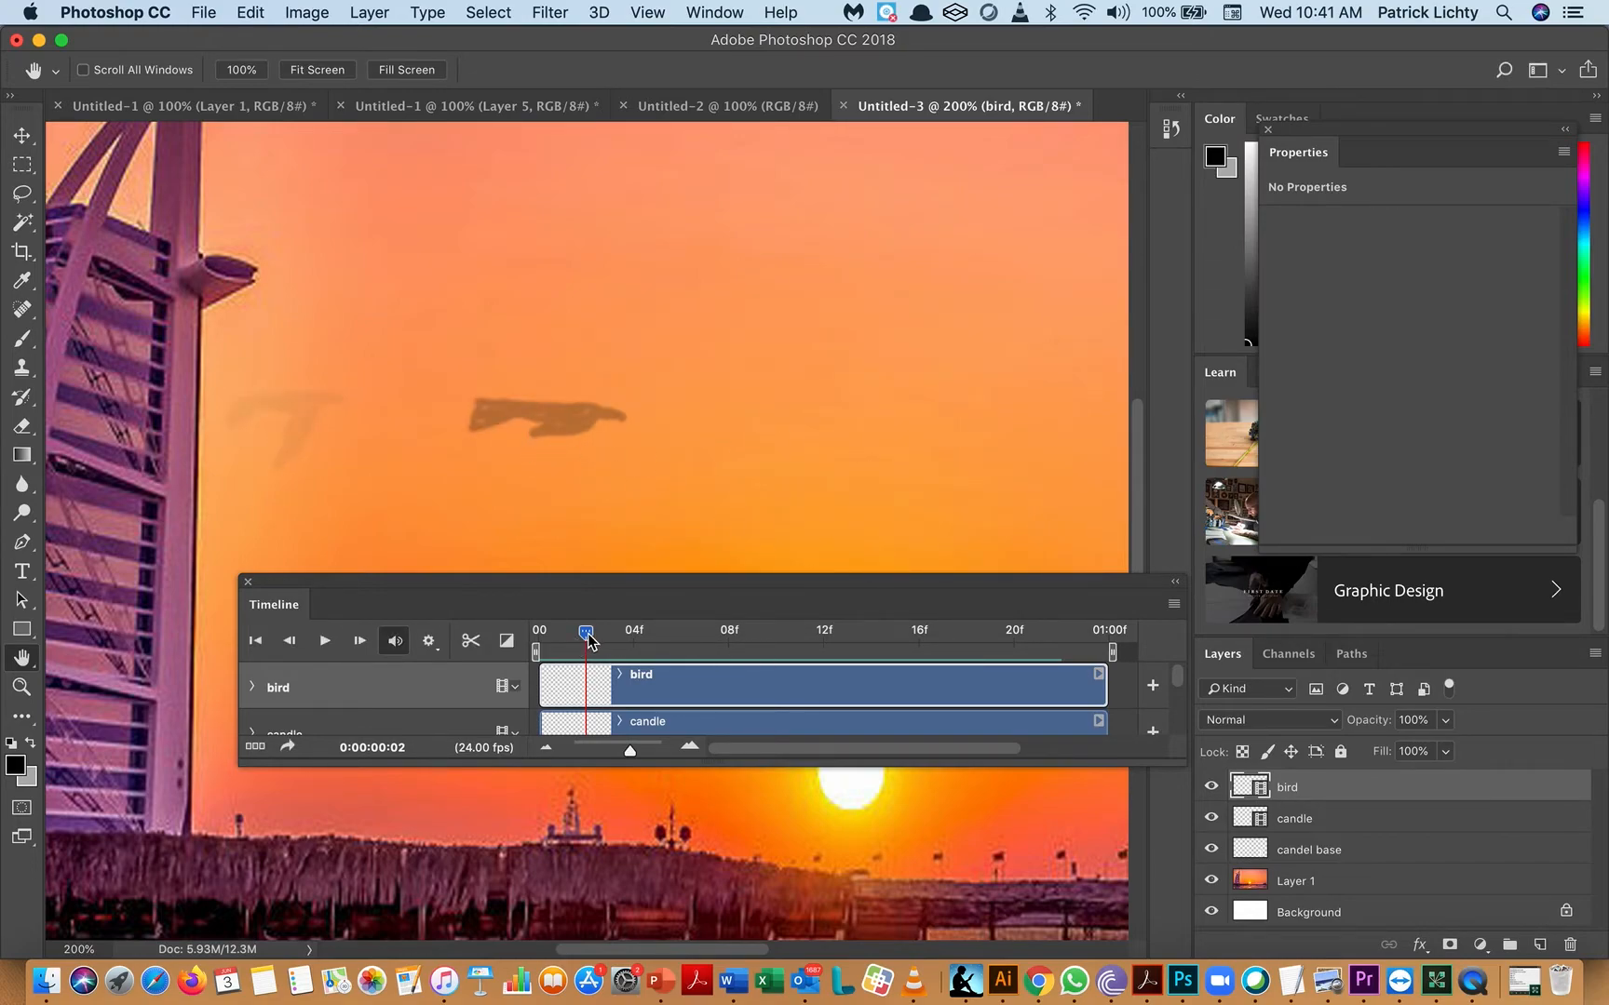
- At frame 2, paint an in-between bird with a lowered wing in the gap between the first two birds
left_click_drag(581, 637, 565, 640)
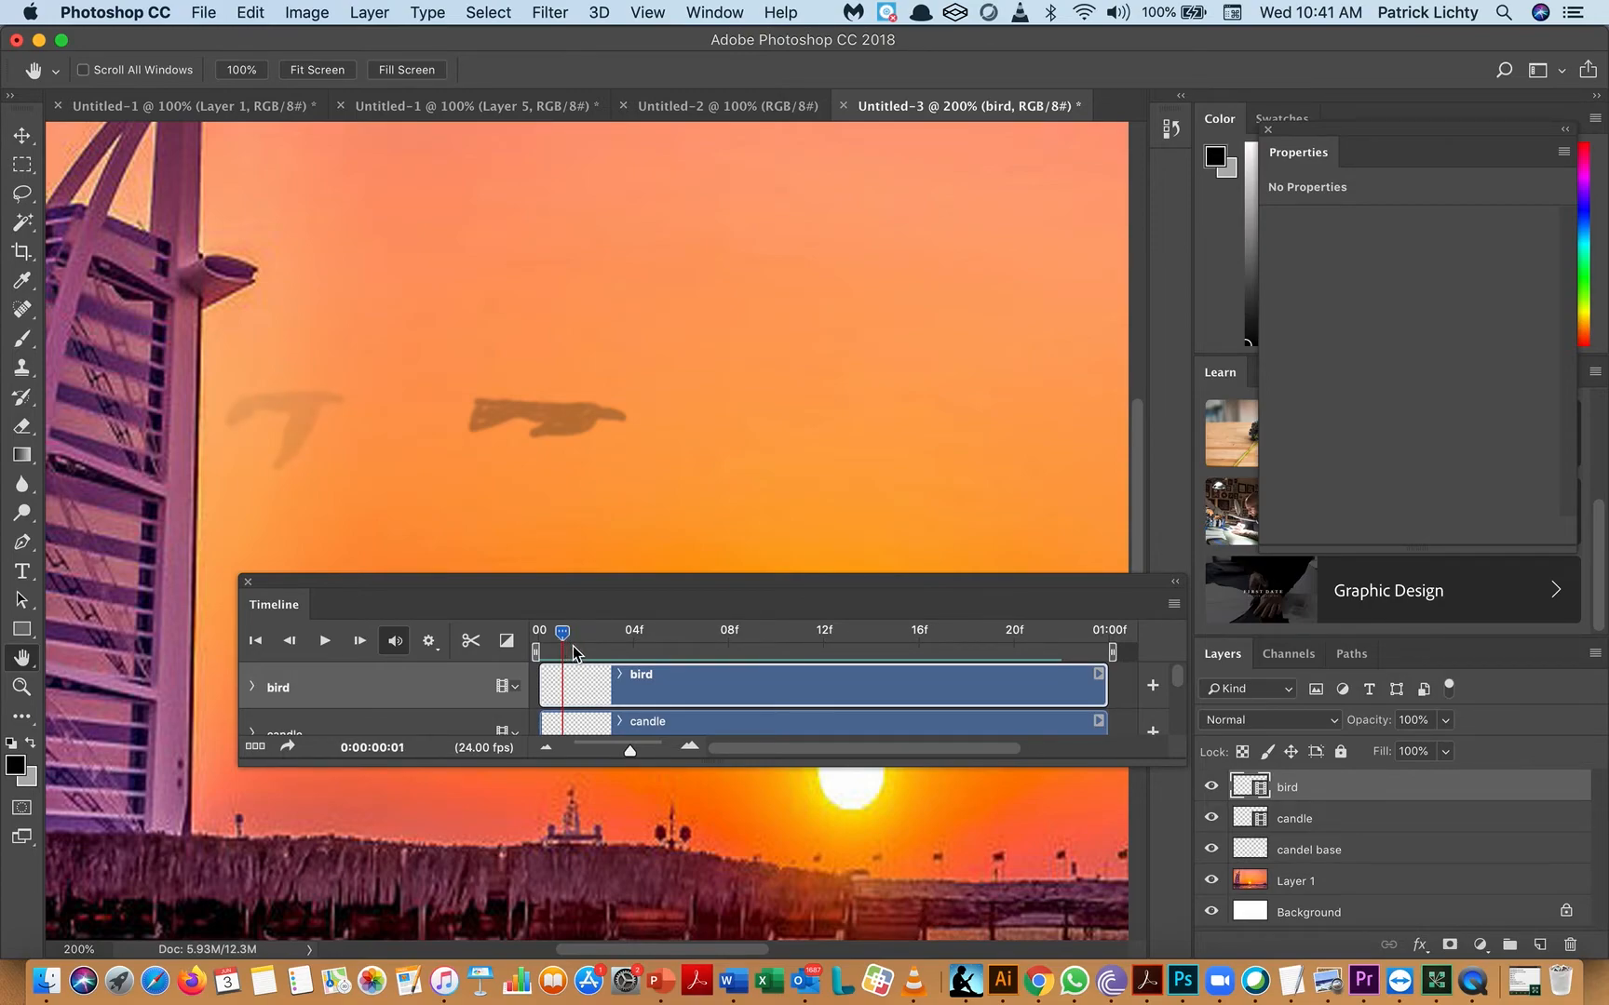
key("Left")
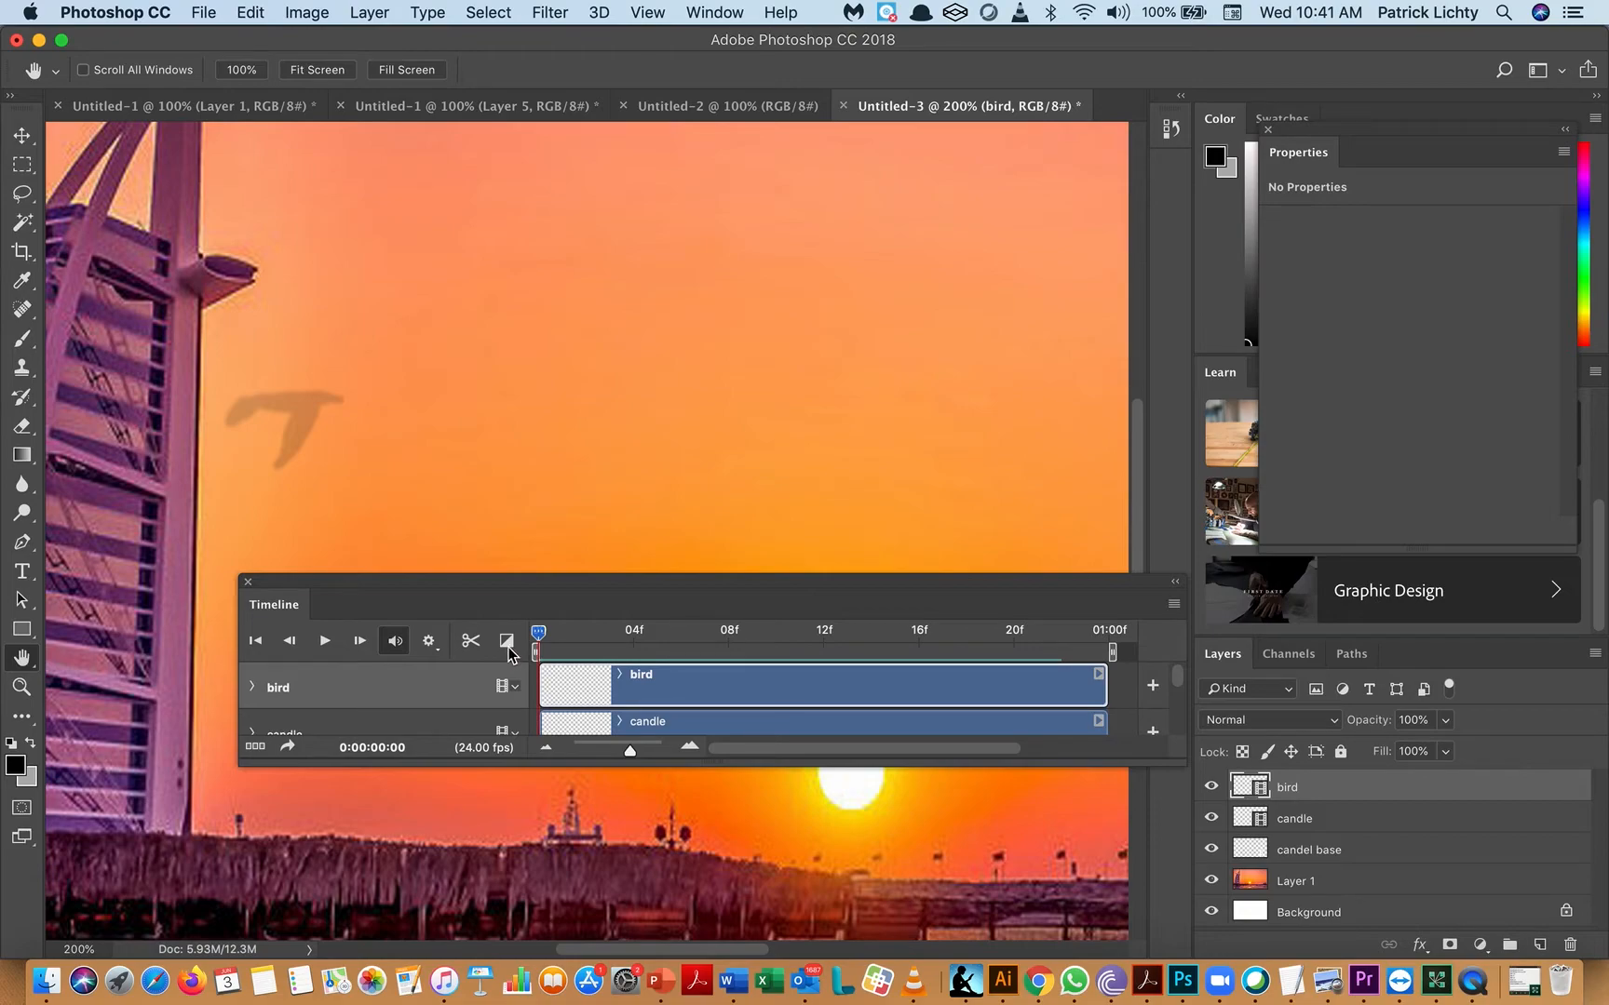
left_click(561, 652)
left_click(582, 656)
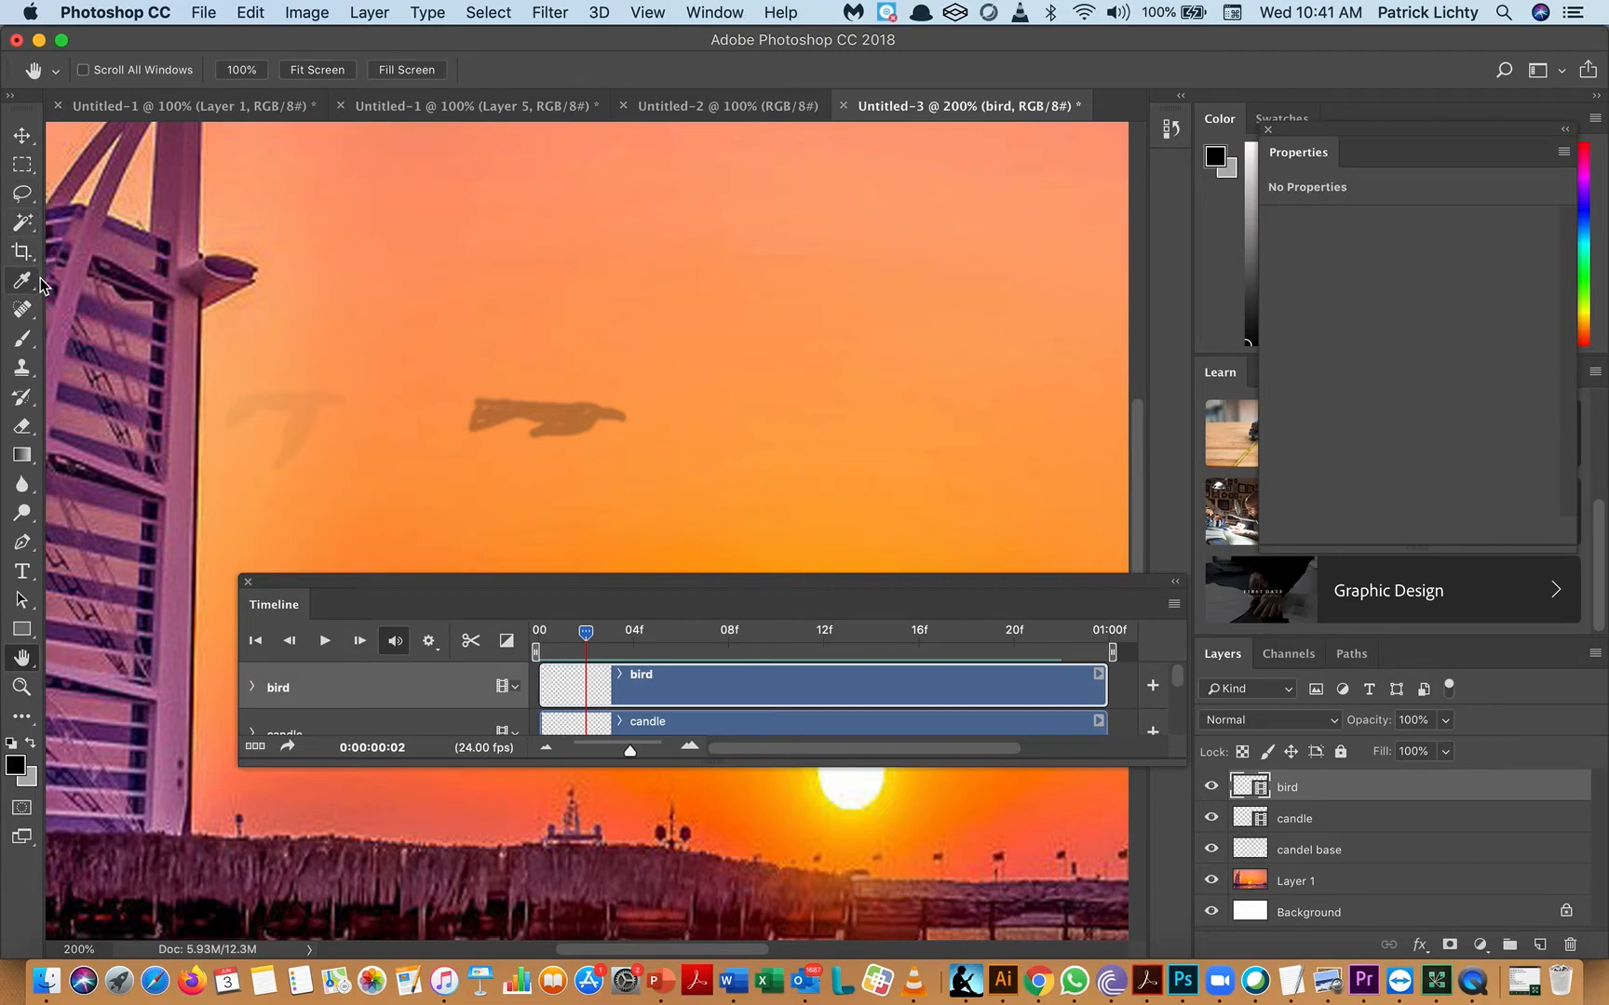
left_click(23, 339)
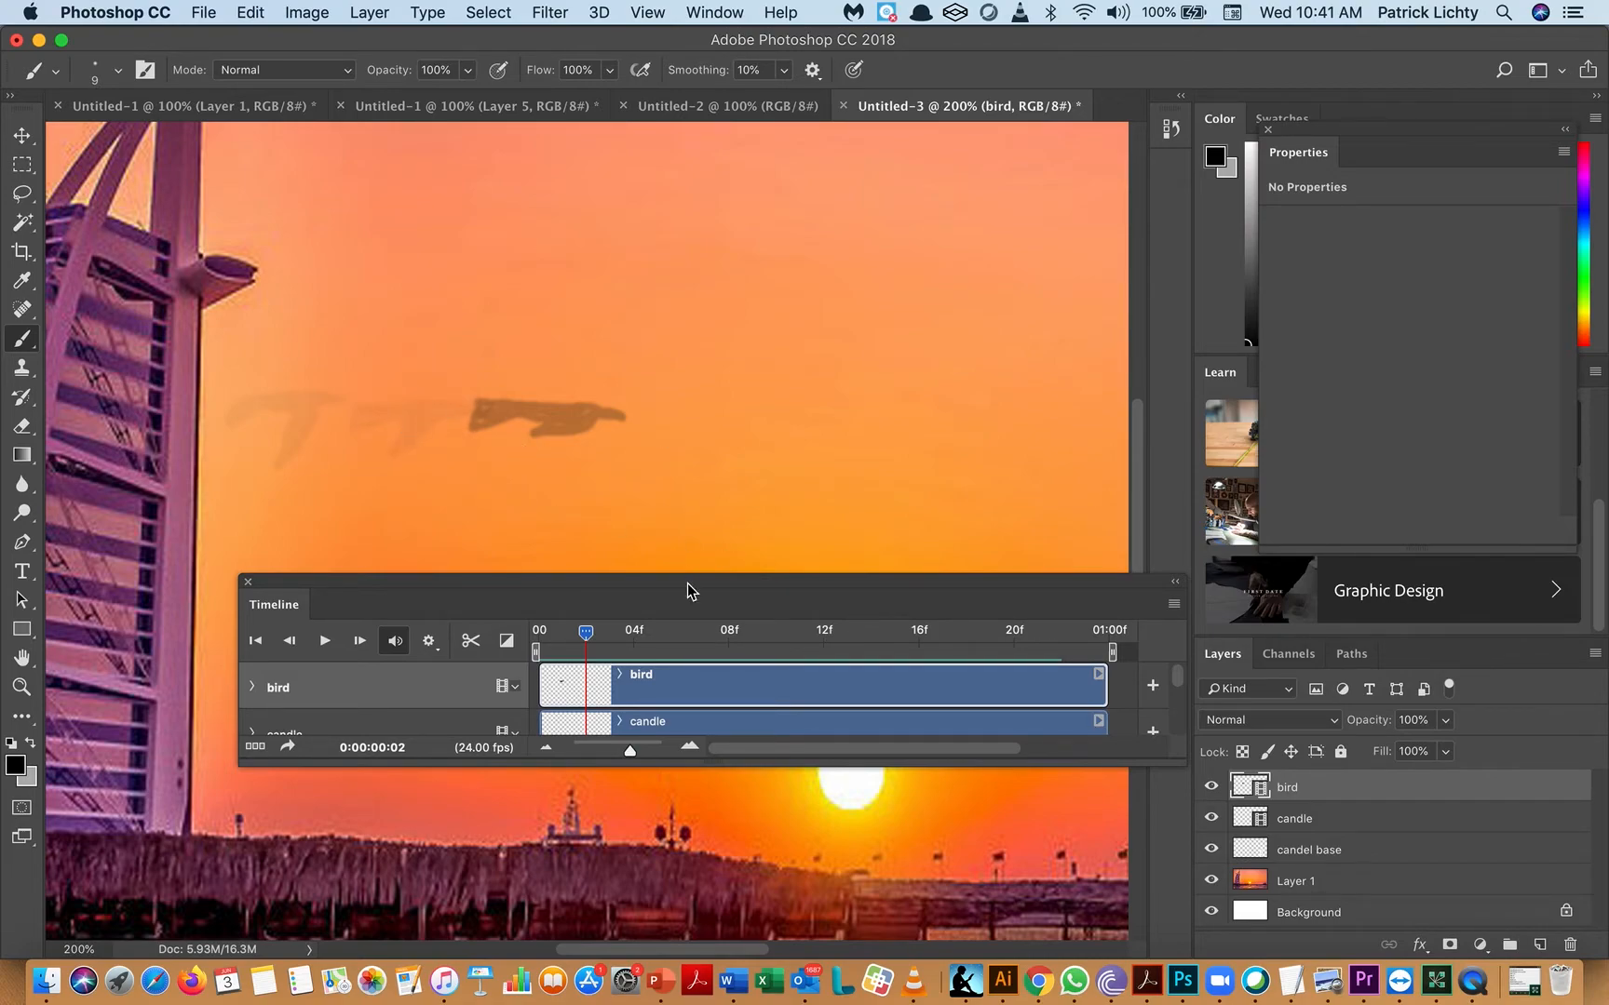
- Play the bird animation from frame 0
left_click_drag(586, 641, 473, 640)
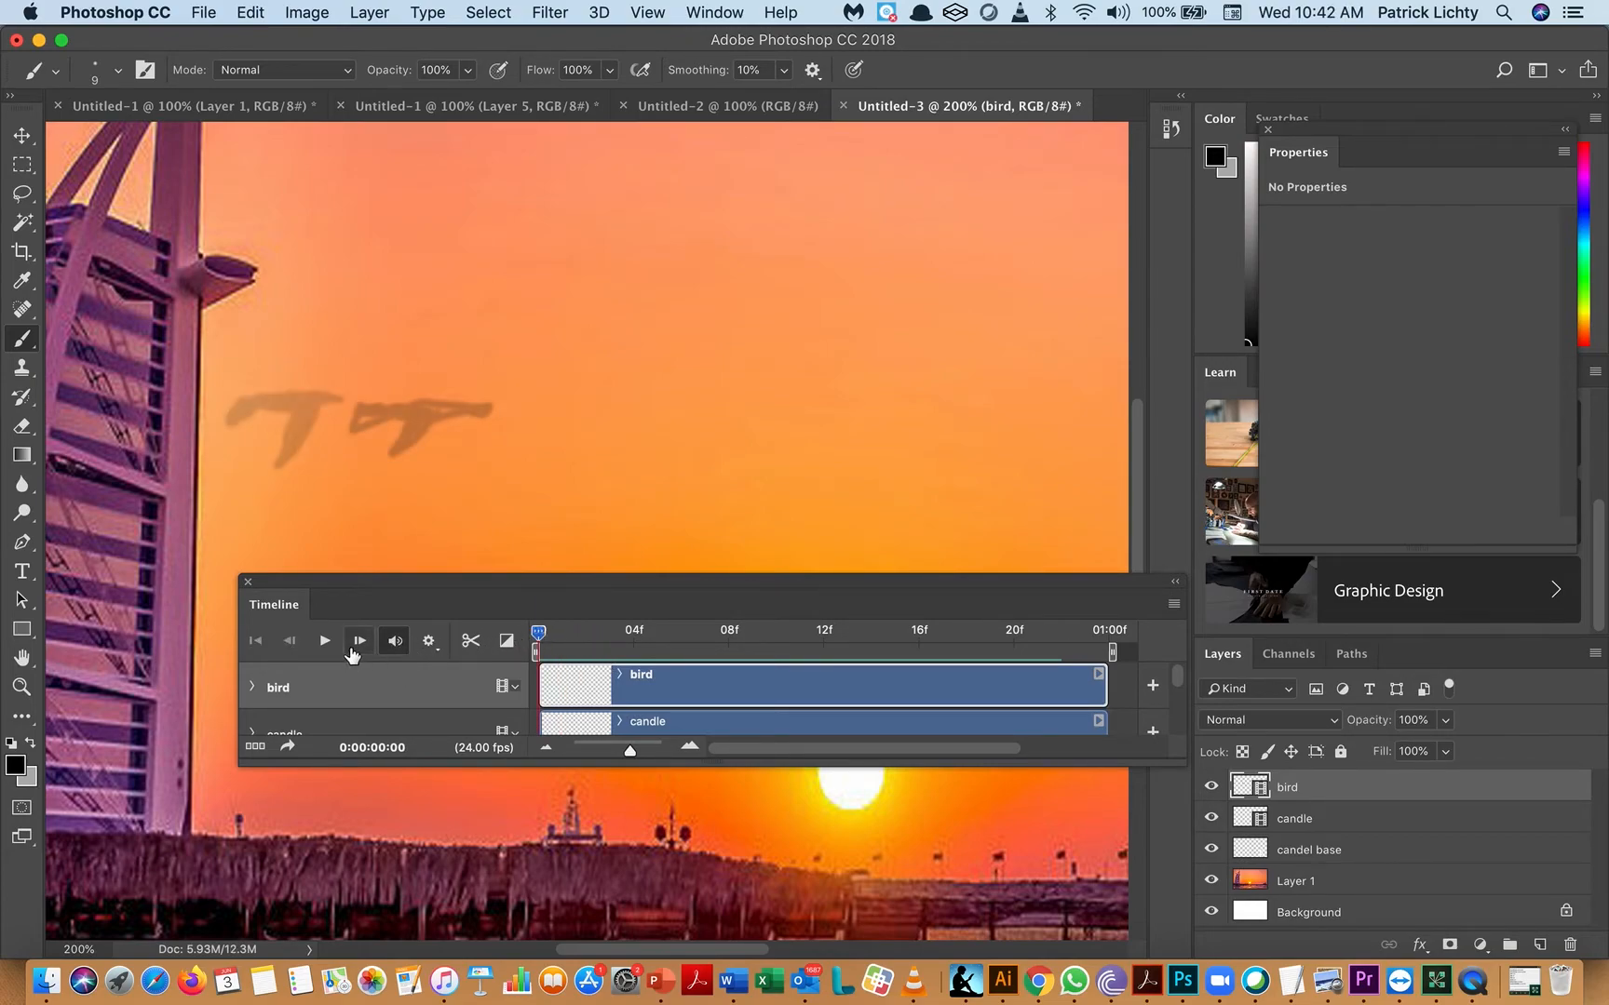
left_click(324, 643)
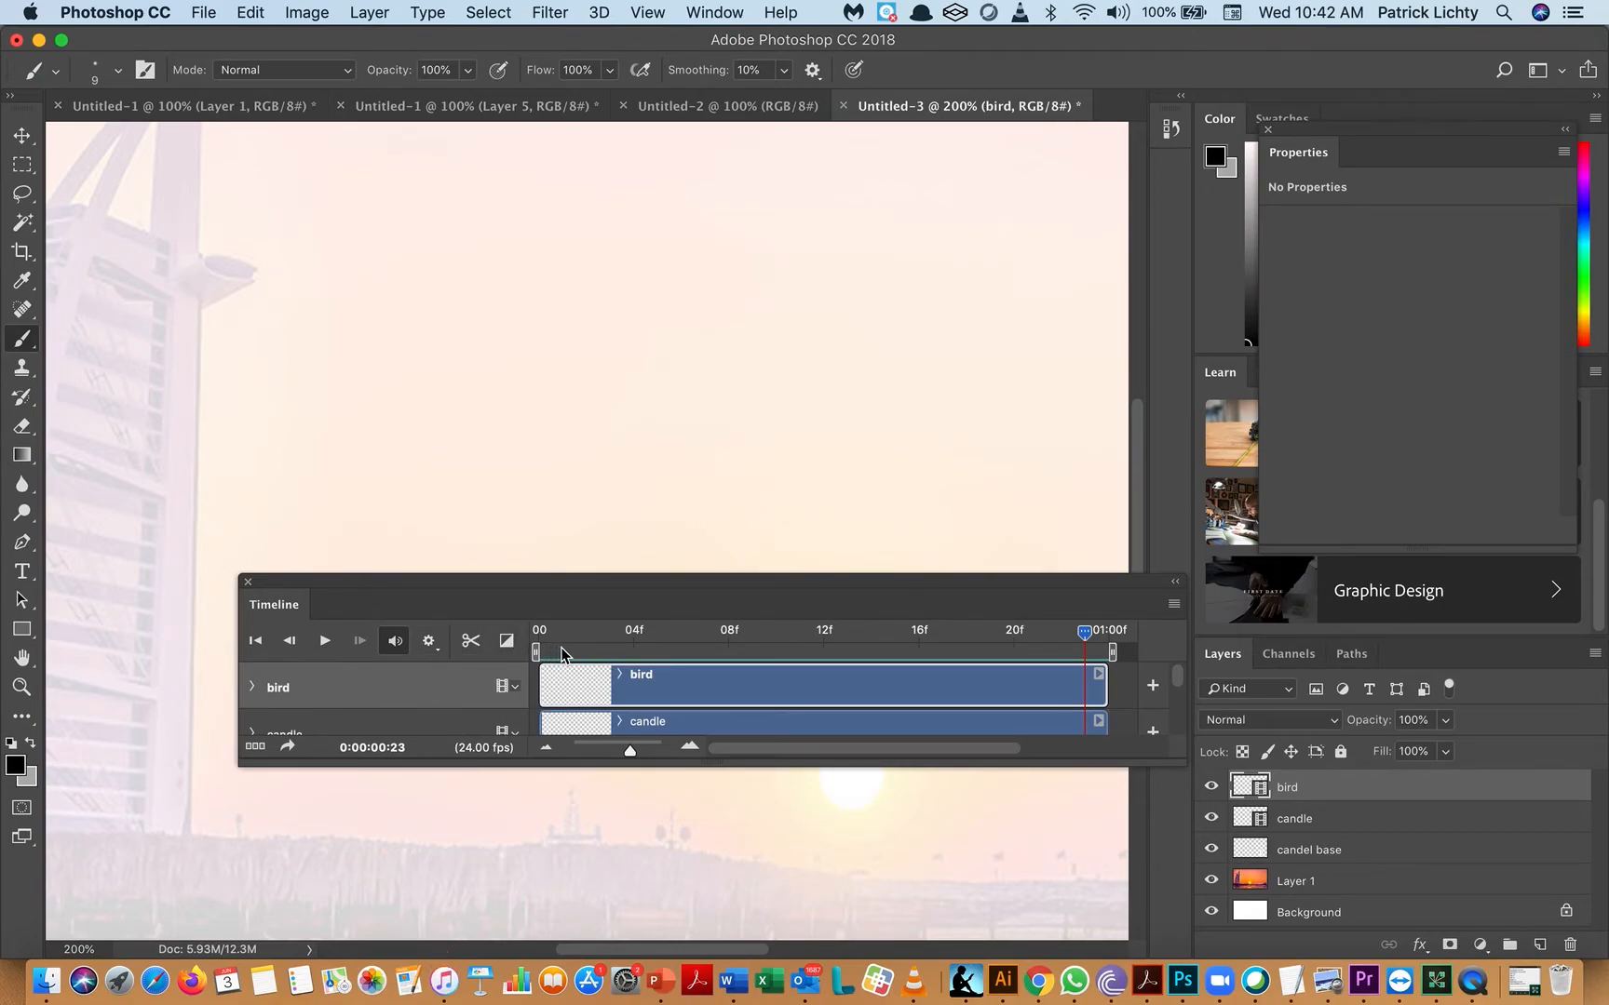
- Disable onion skins and move the playhead to frame 1
left_click(1173, 605)
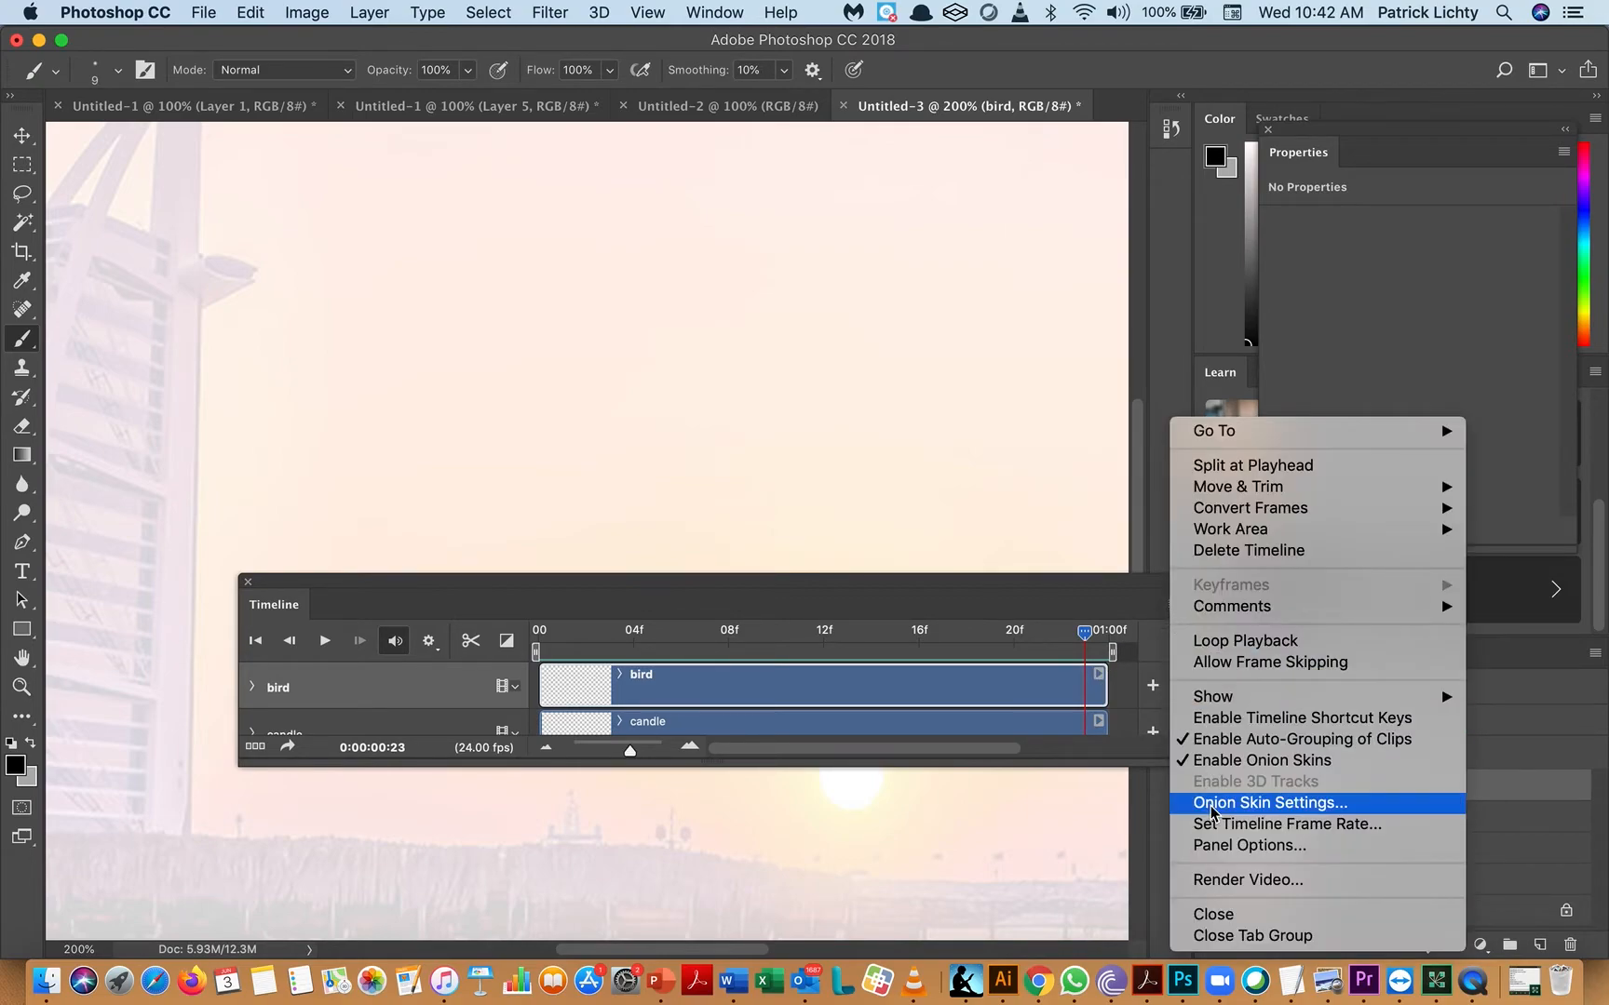
left_click(1201, 762)
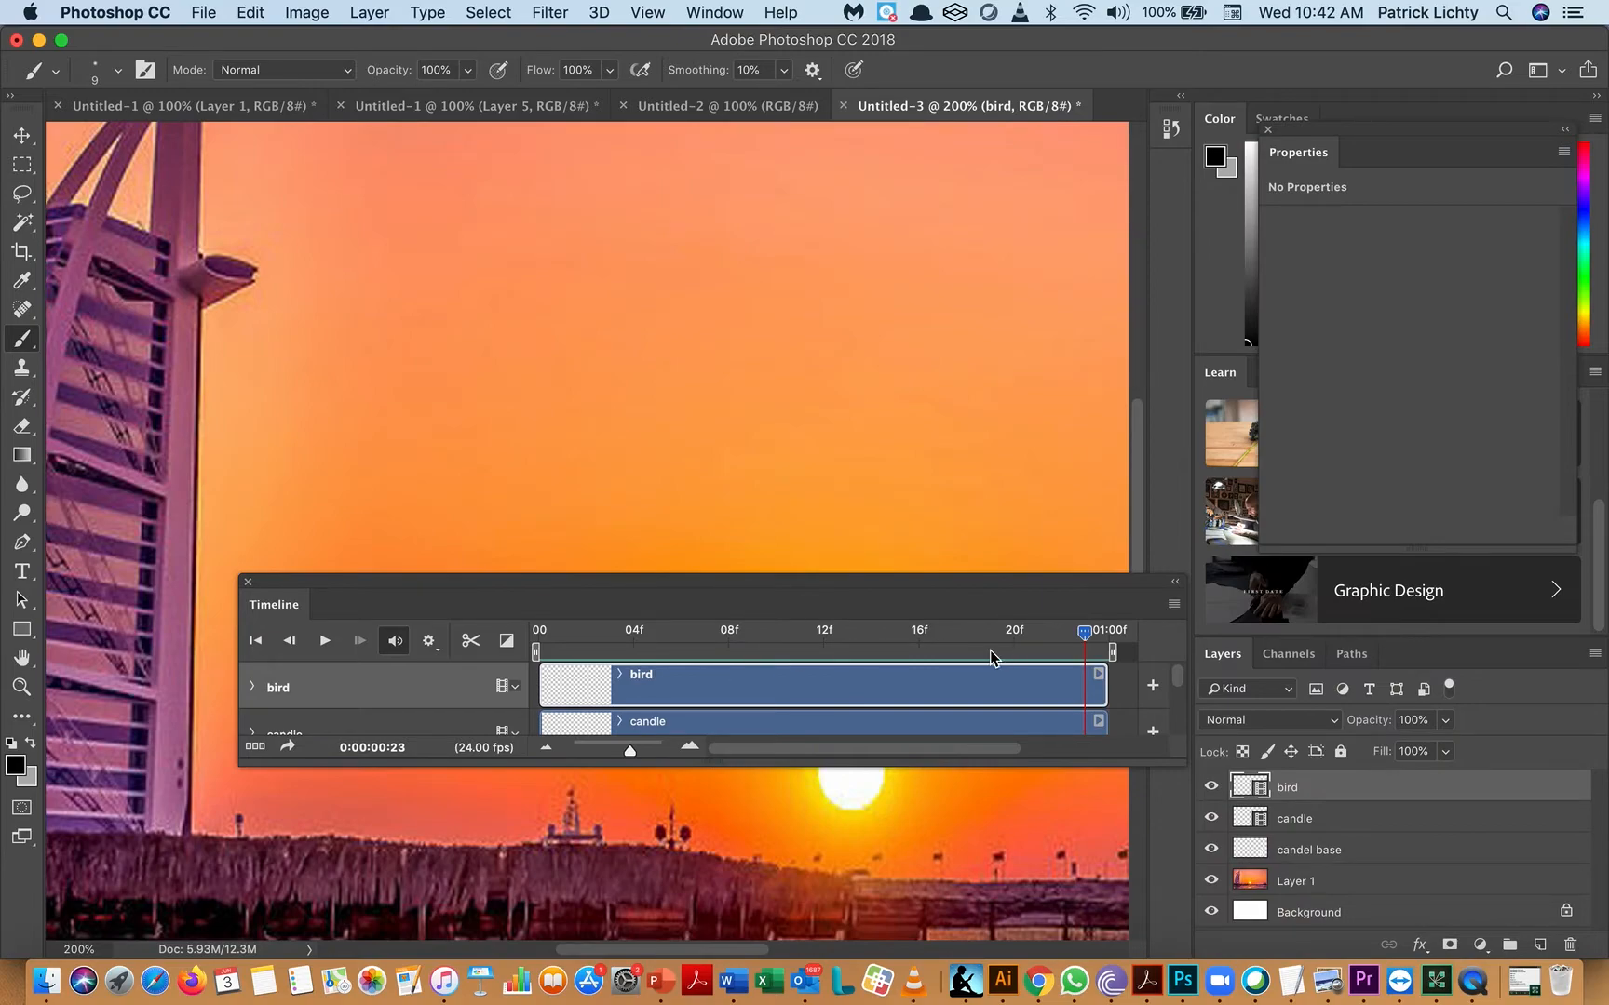
left_click_drag(1085, 636, 569, 680)
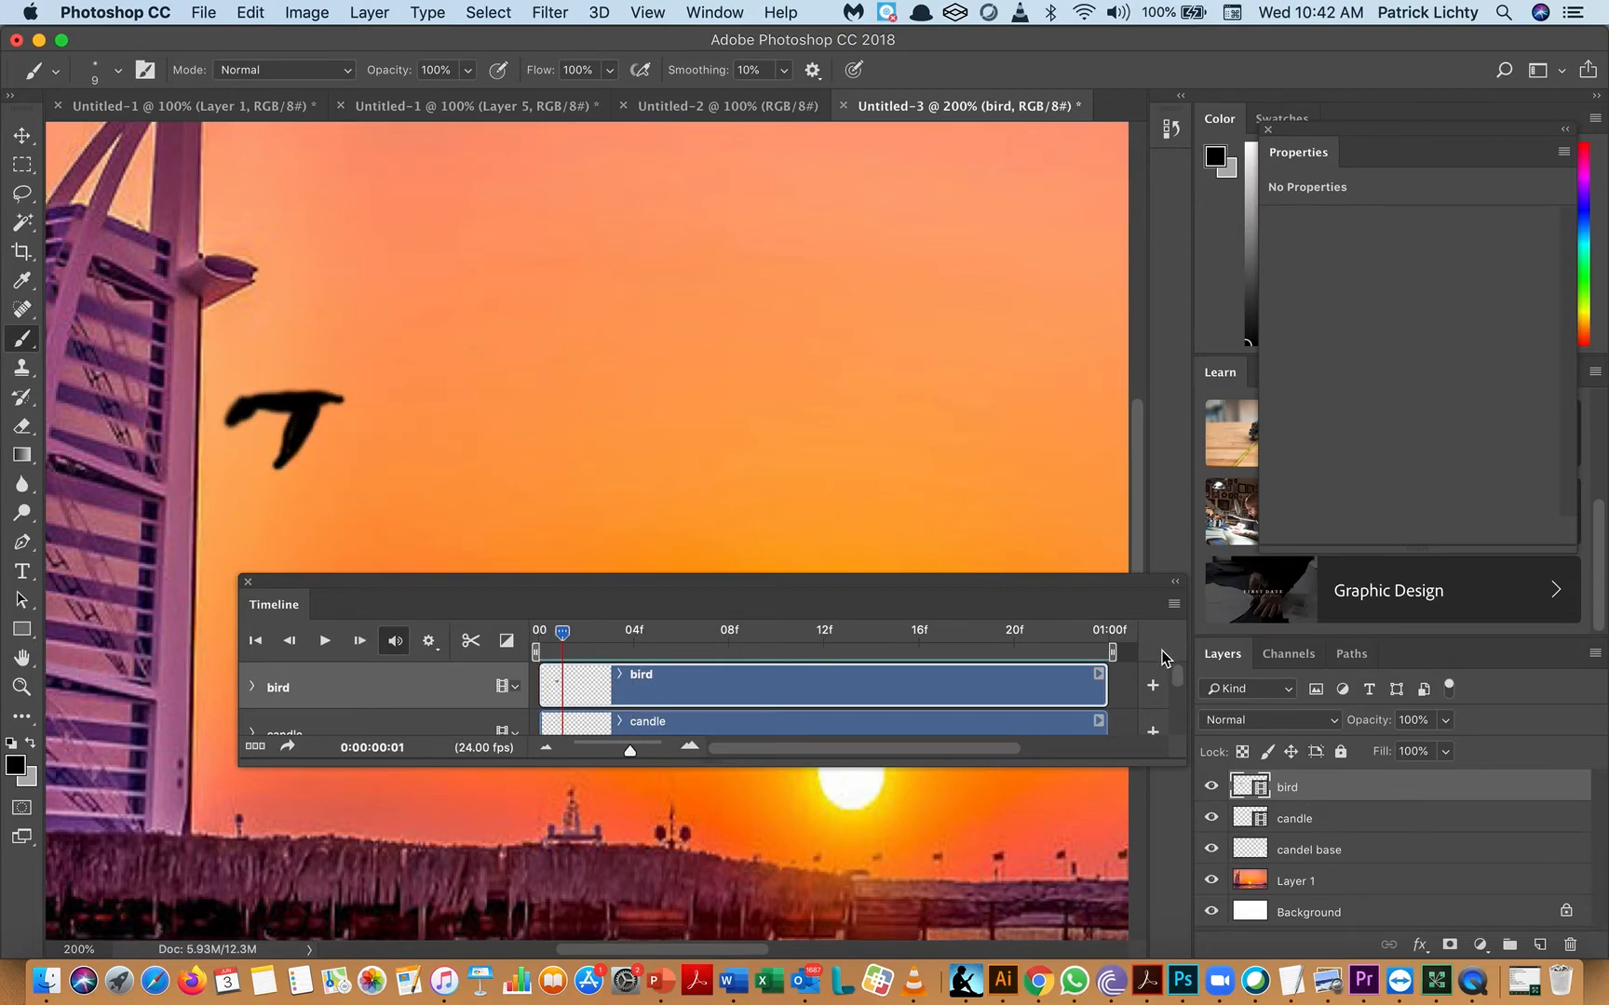
- With onion skins temporarily enabled, try painting an additional bird beside the existing one at frame 1, and return the playhead to frame 0
left_click_drag(1176, 614, 1175, 614)
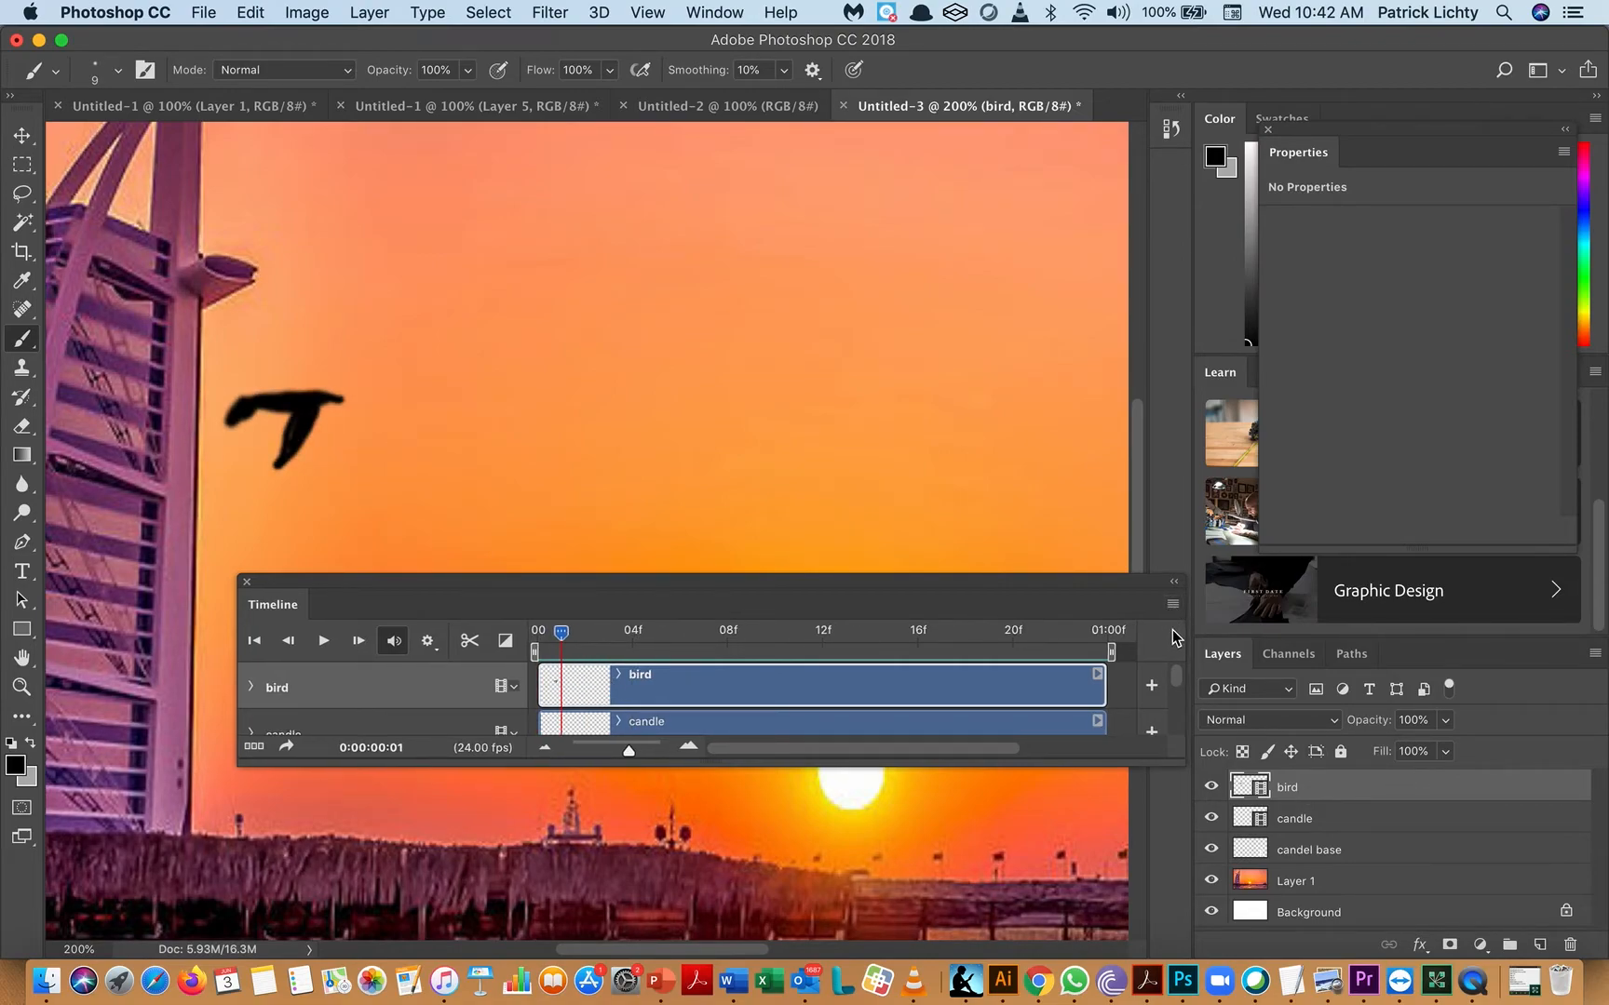
left_click(1172, 607)
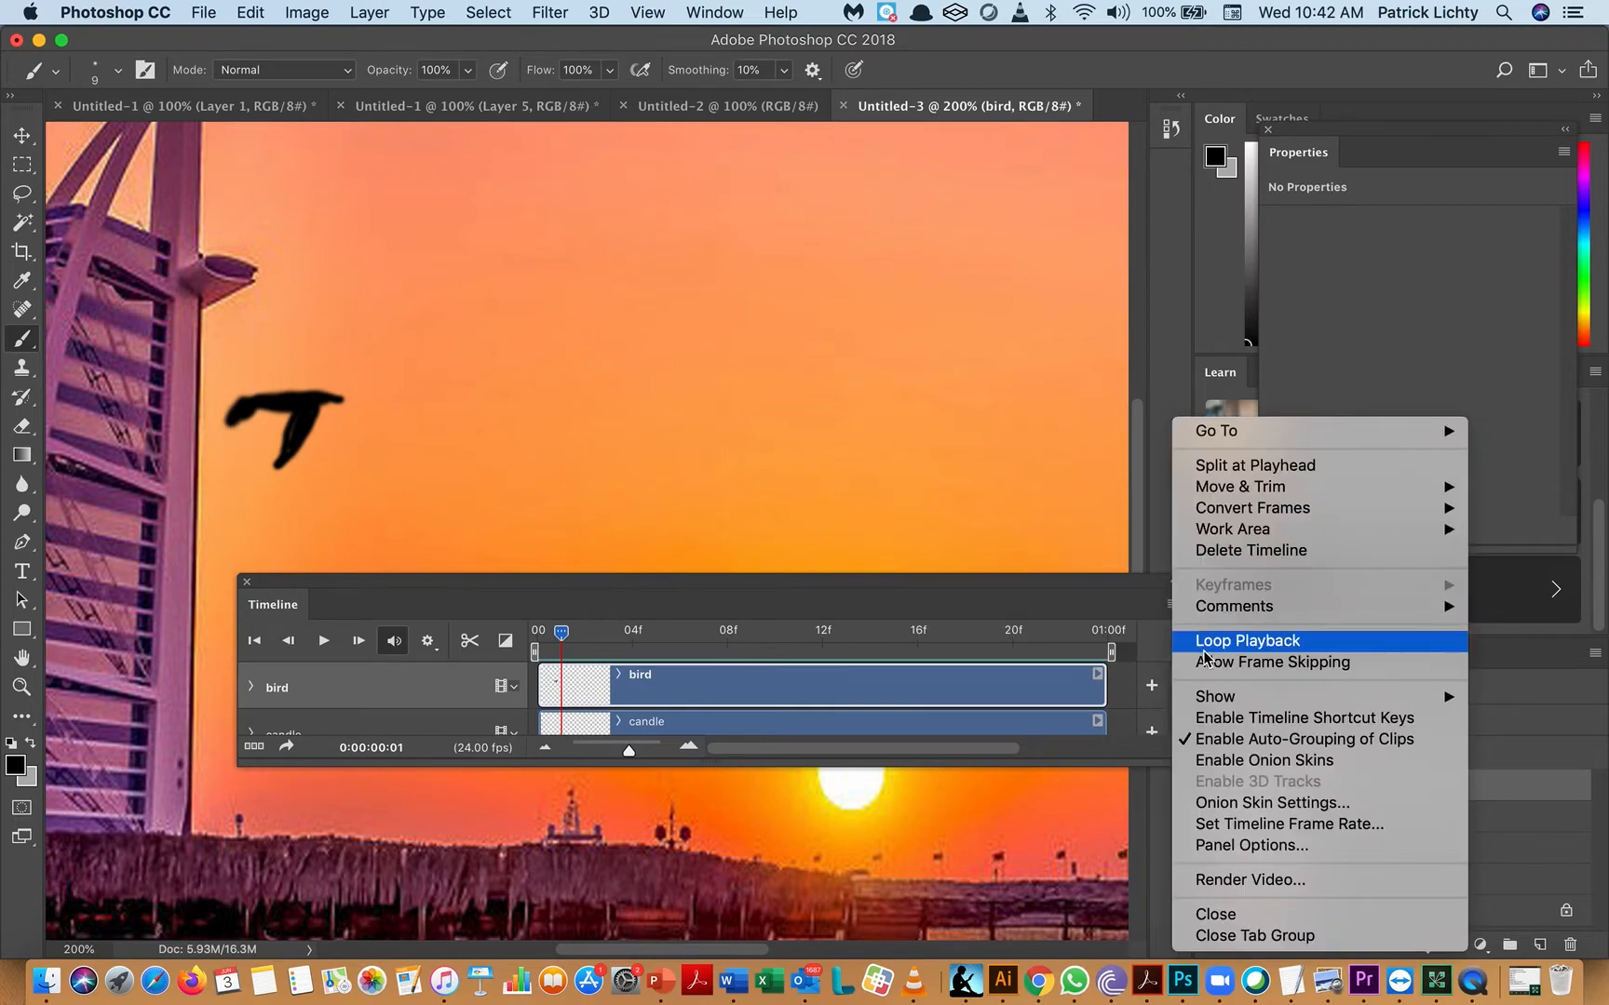
left_click(1235, 761)
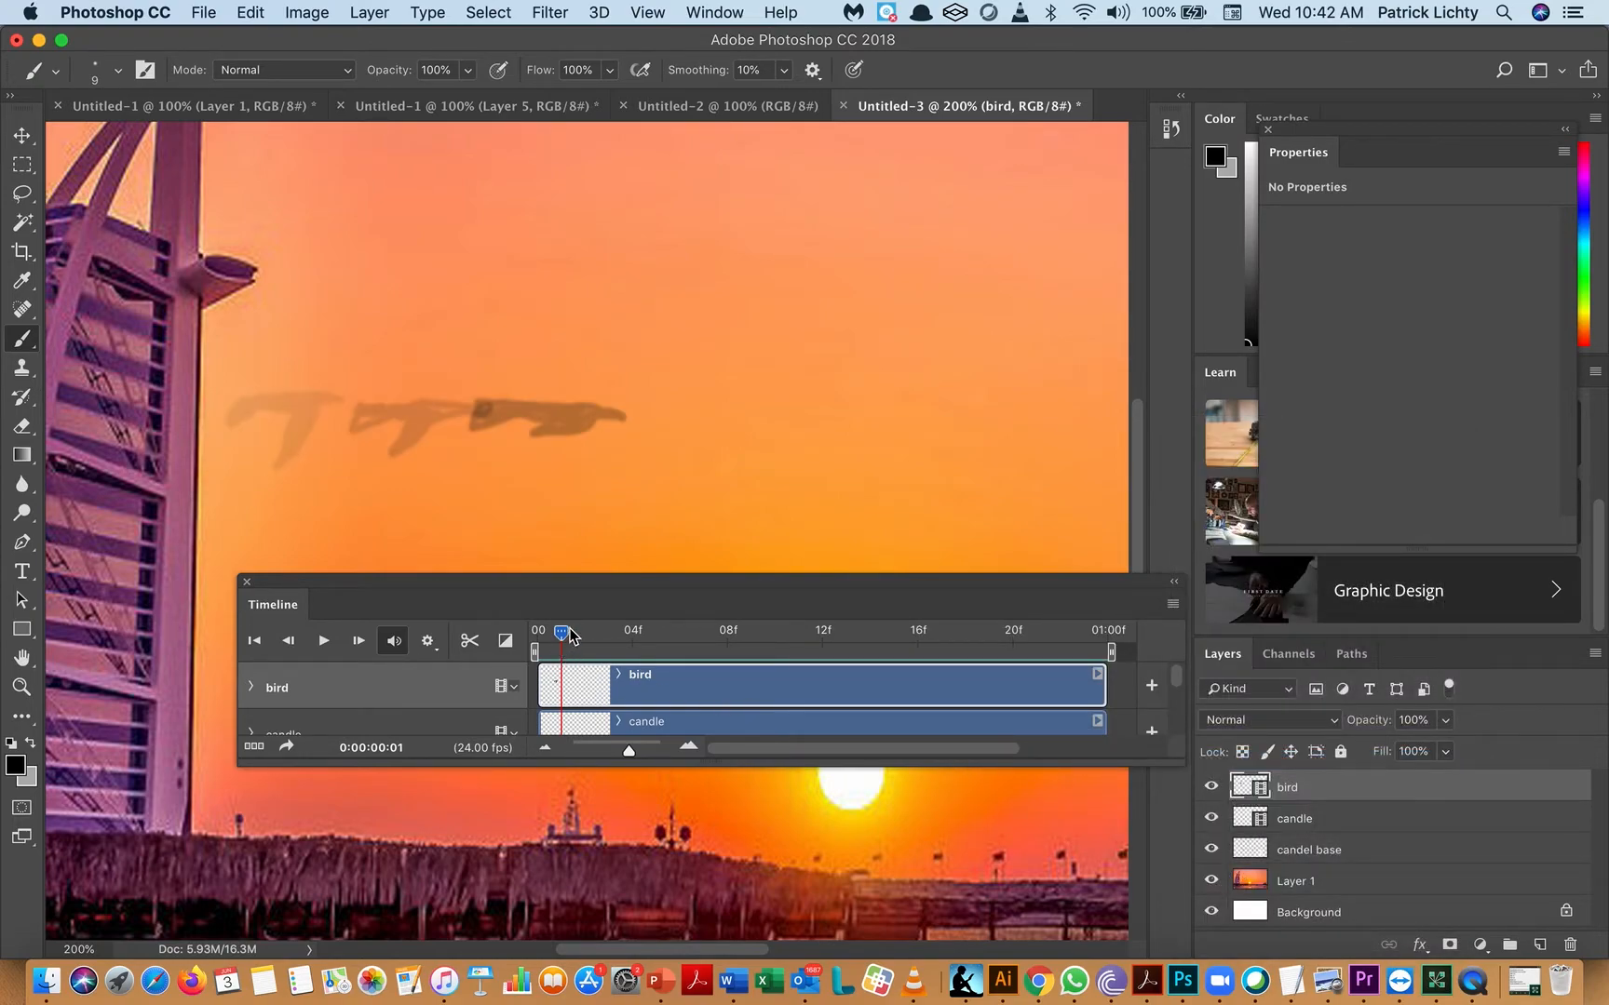
mouse_move(561, 633)
left_mouse_down()
mouse_move(538, 640)
mouse_move(560, 641)
left_mouse_up()
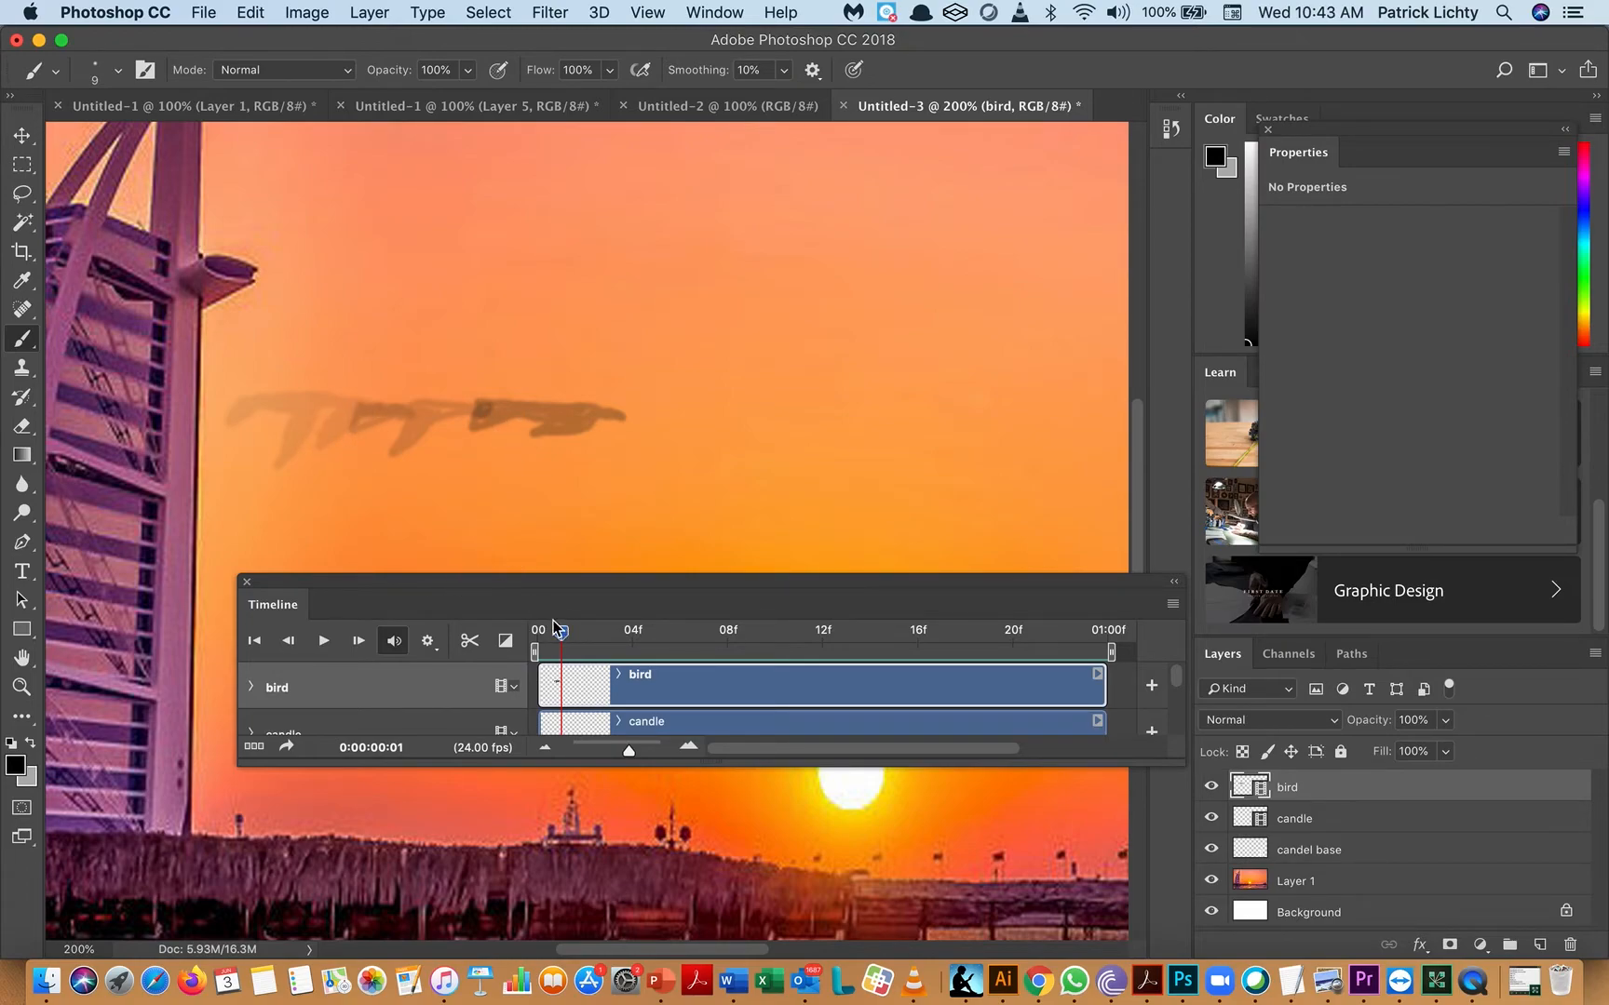
left_click_drag(562, 637, 503, 652)
left_click(1172, 603)
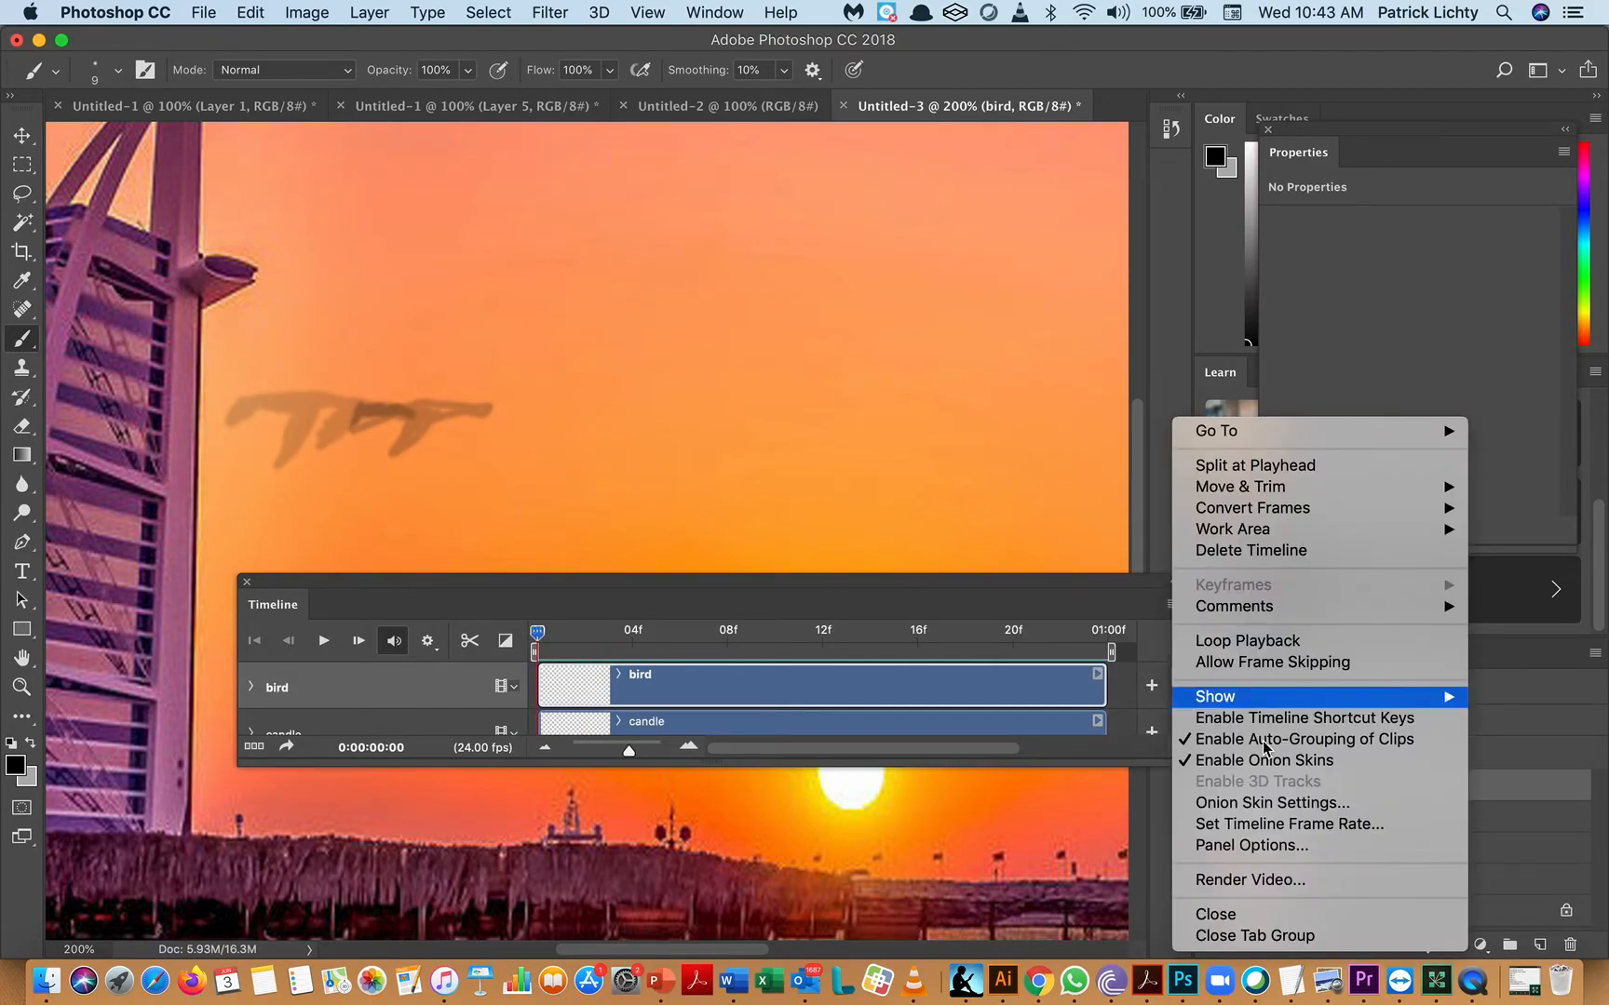
left_click(1247, 761)
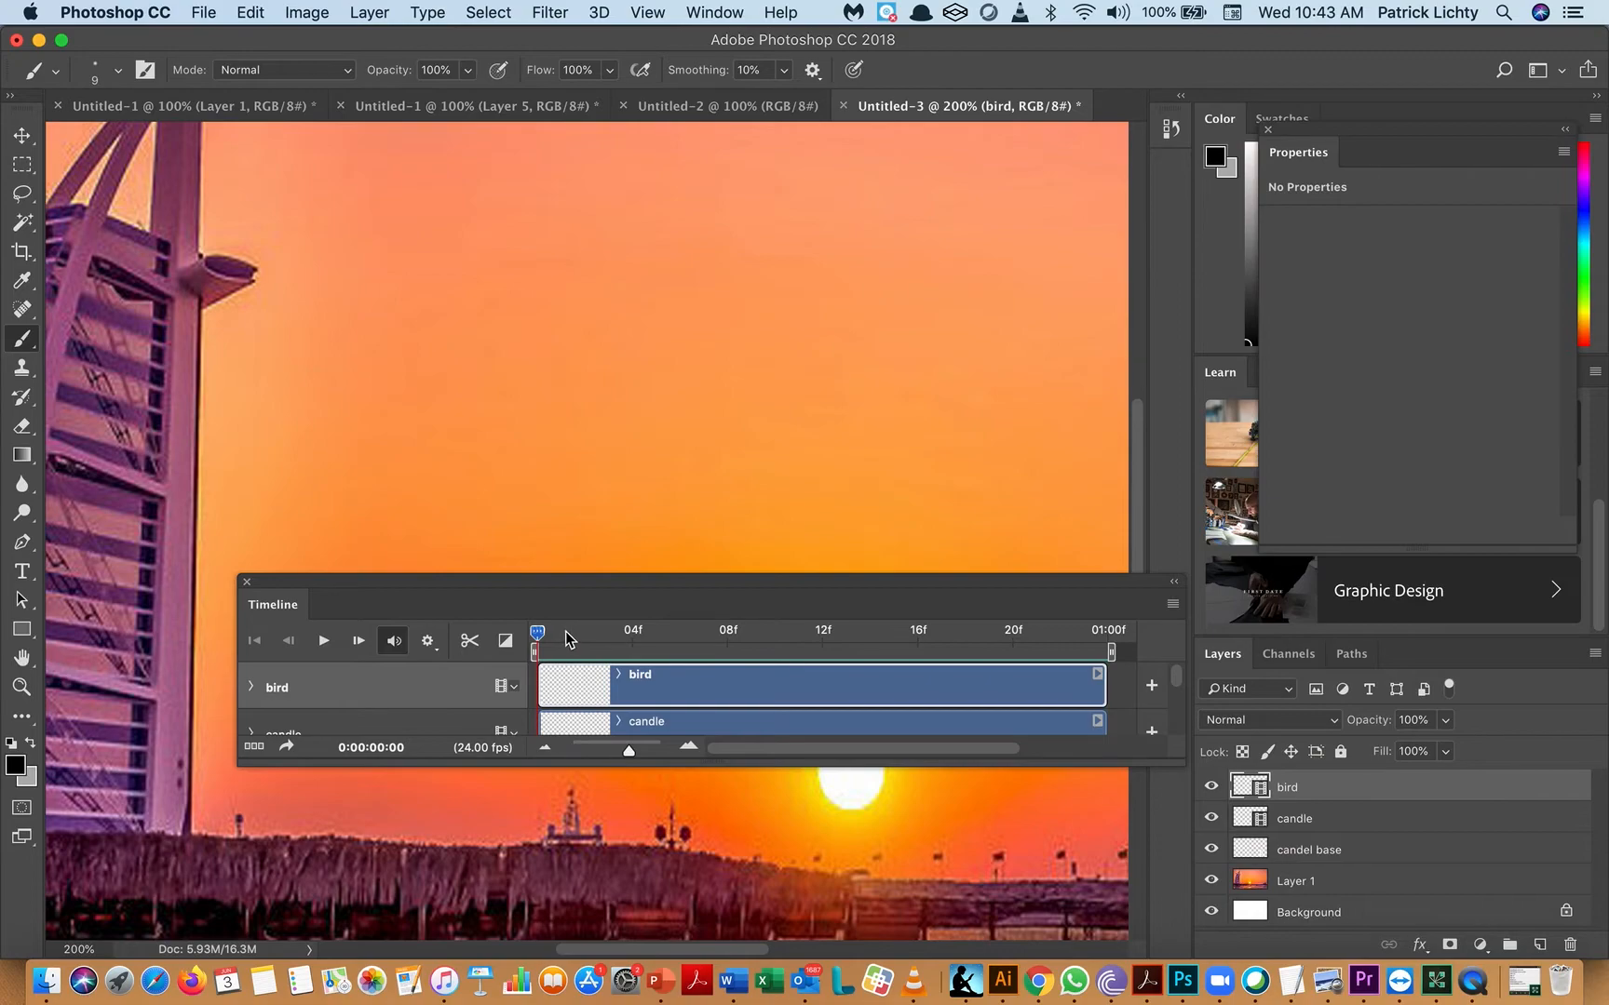
- At frame 1, erase the extra bird ahead of the first one with the Eraser, keeping only the original bird
mouse_move(537, 639)
left_mouse_down()
mouse_move(556, 637)
mouse_move(538, 637)
left_mouse_up()
left_click_drag(537, 639, 605, 641)
left_click_drag(605, 637, 564, 637)
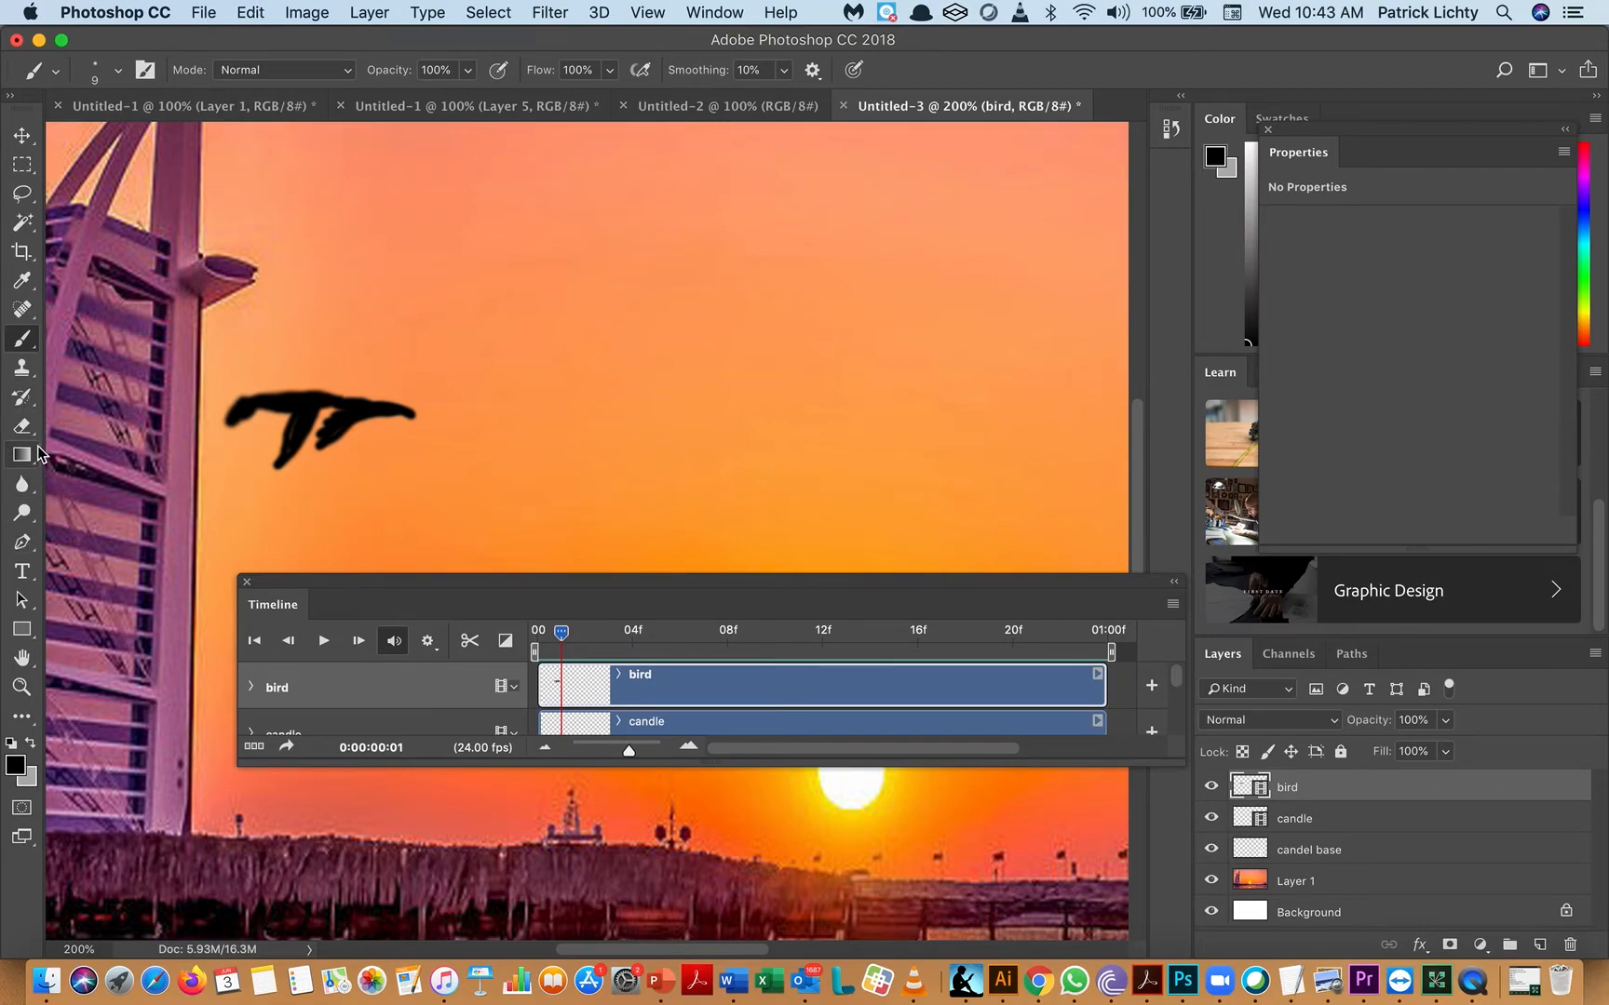
left_click(22, 426)
mouse_move(374, 438)
left_mouse_down()
mouse_move(332, 448)
mouse_move(367, 417)
mouse_move(399, 420)
mouse_move(374, 423)
mouse_move(377, 406)
left_mouse_up()
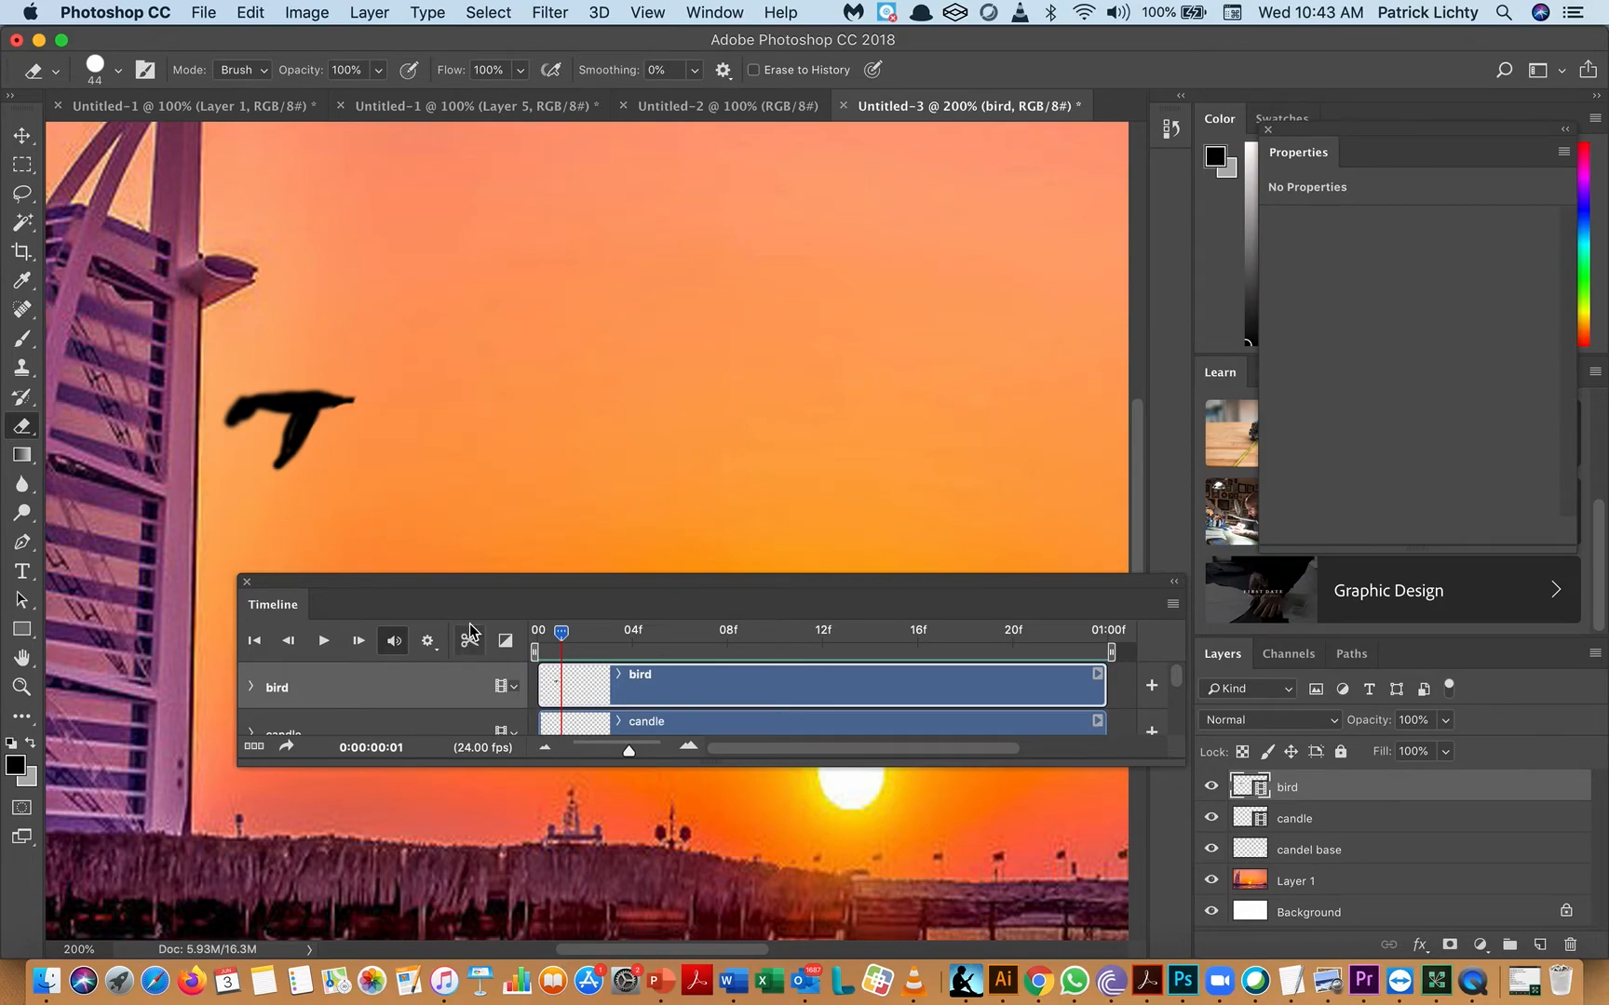
- At frame 3, paint the bird's next pose with the Brush, using onion skins as a guide, and turn the onion skins off
left_click_drag(560, 633, 608, 638)
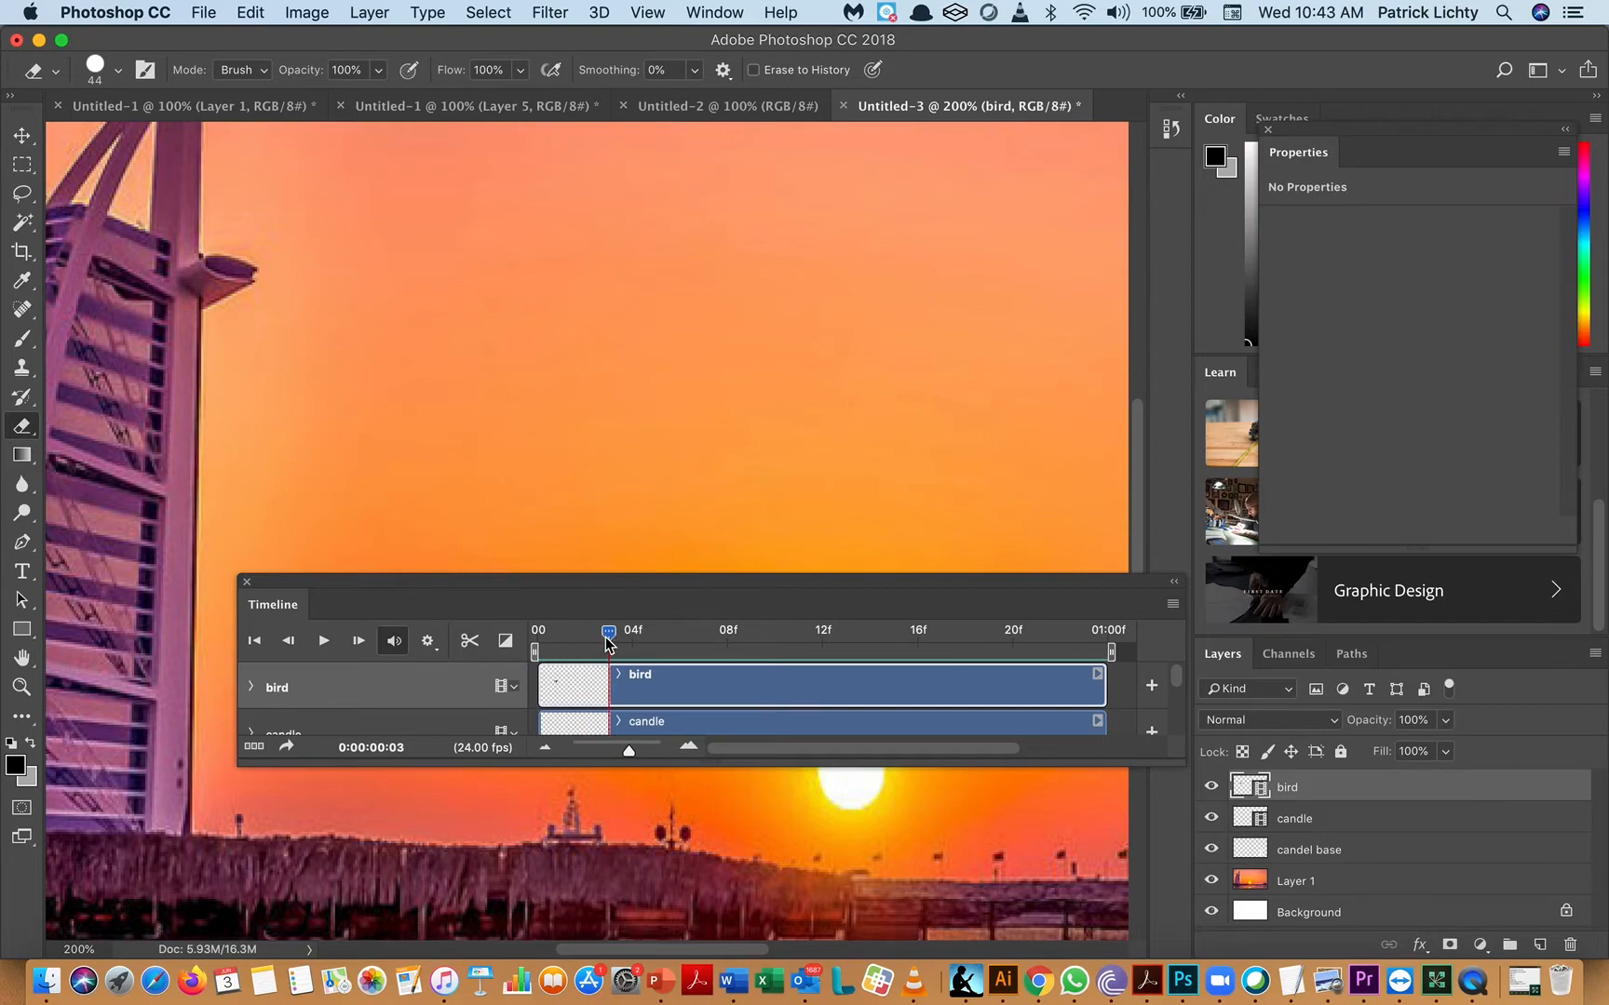
left_click(1172, 604)
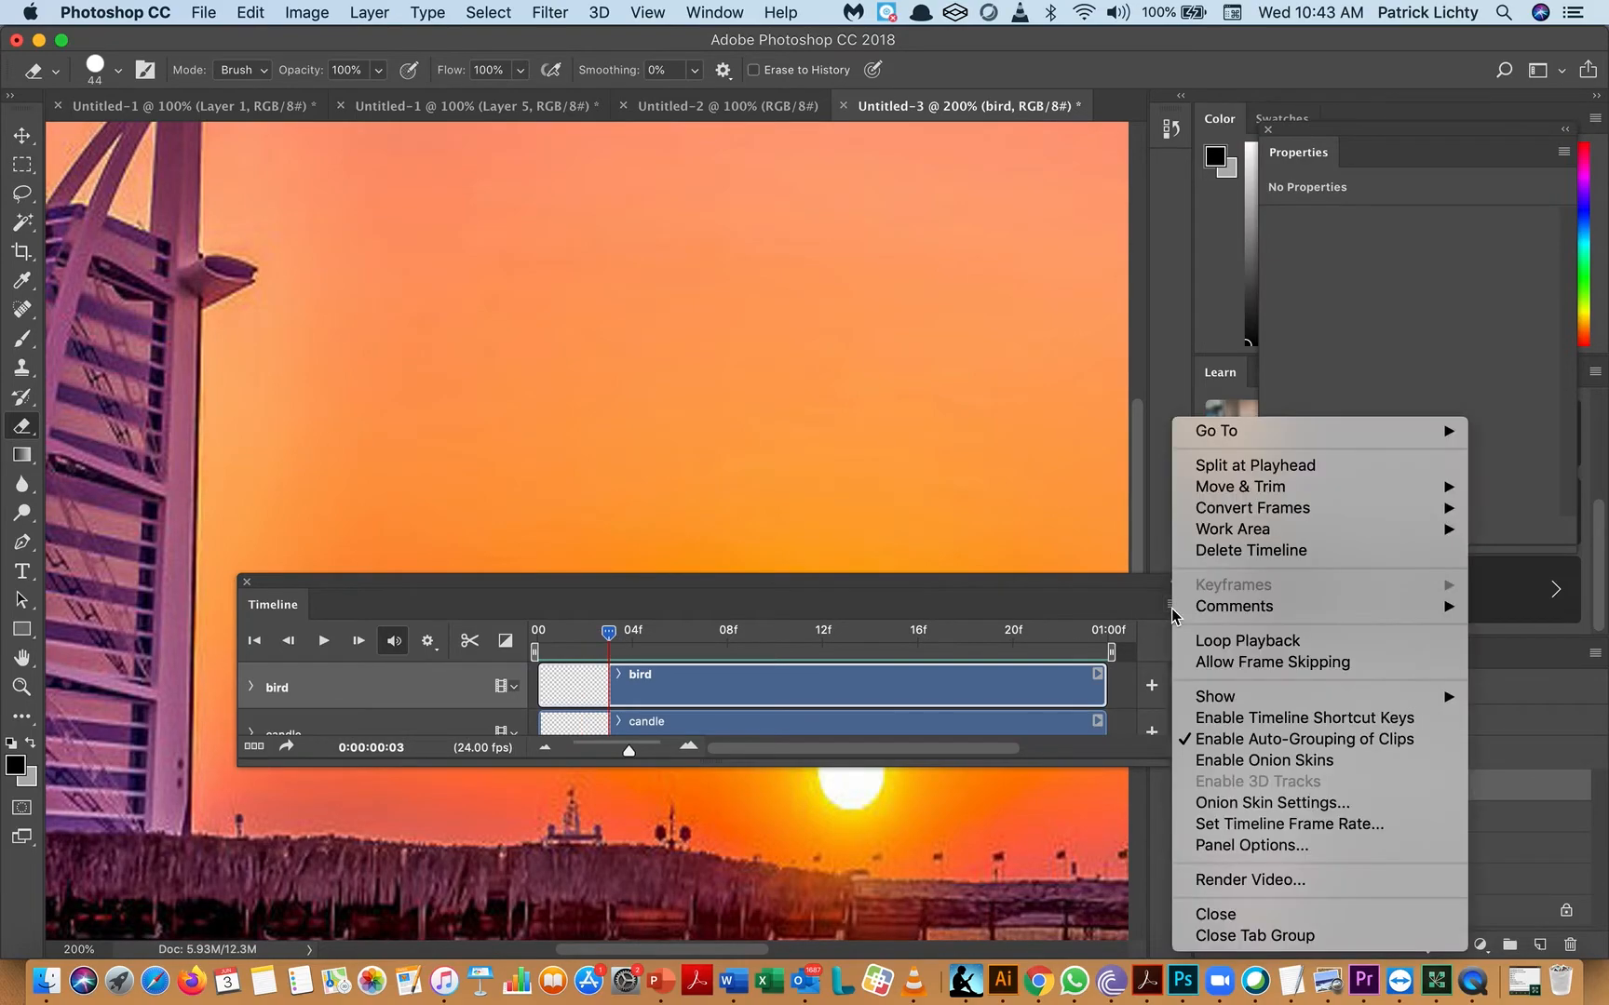
left_click(1201, 760)
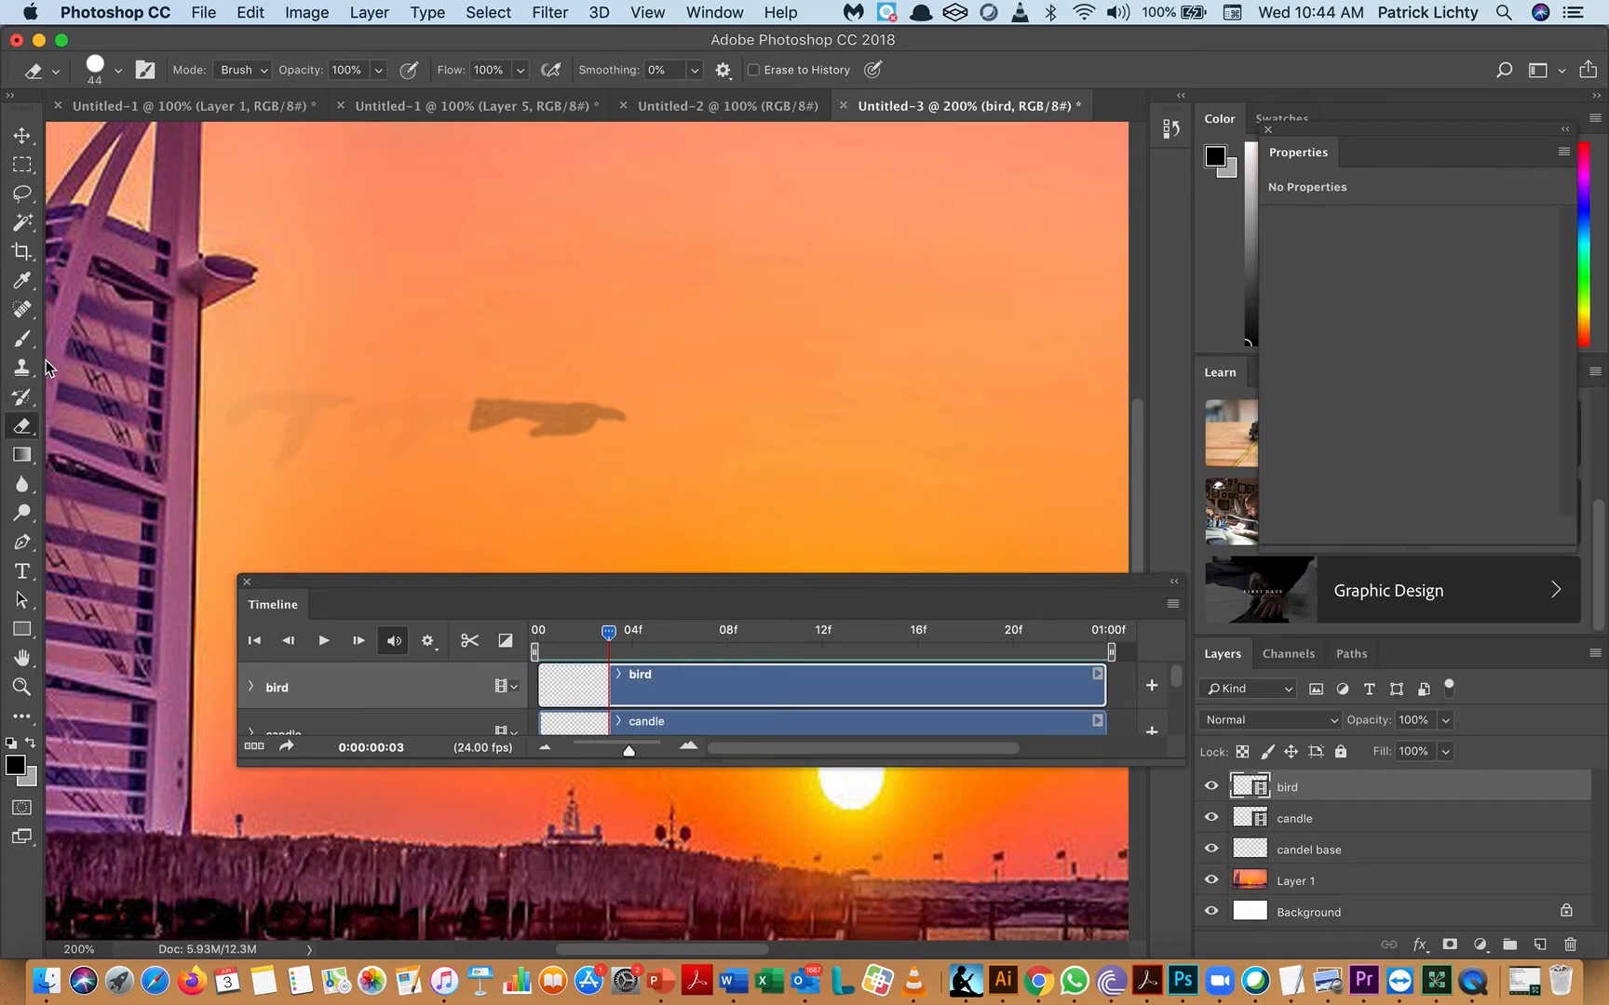
left_click(22, 339)
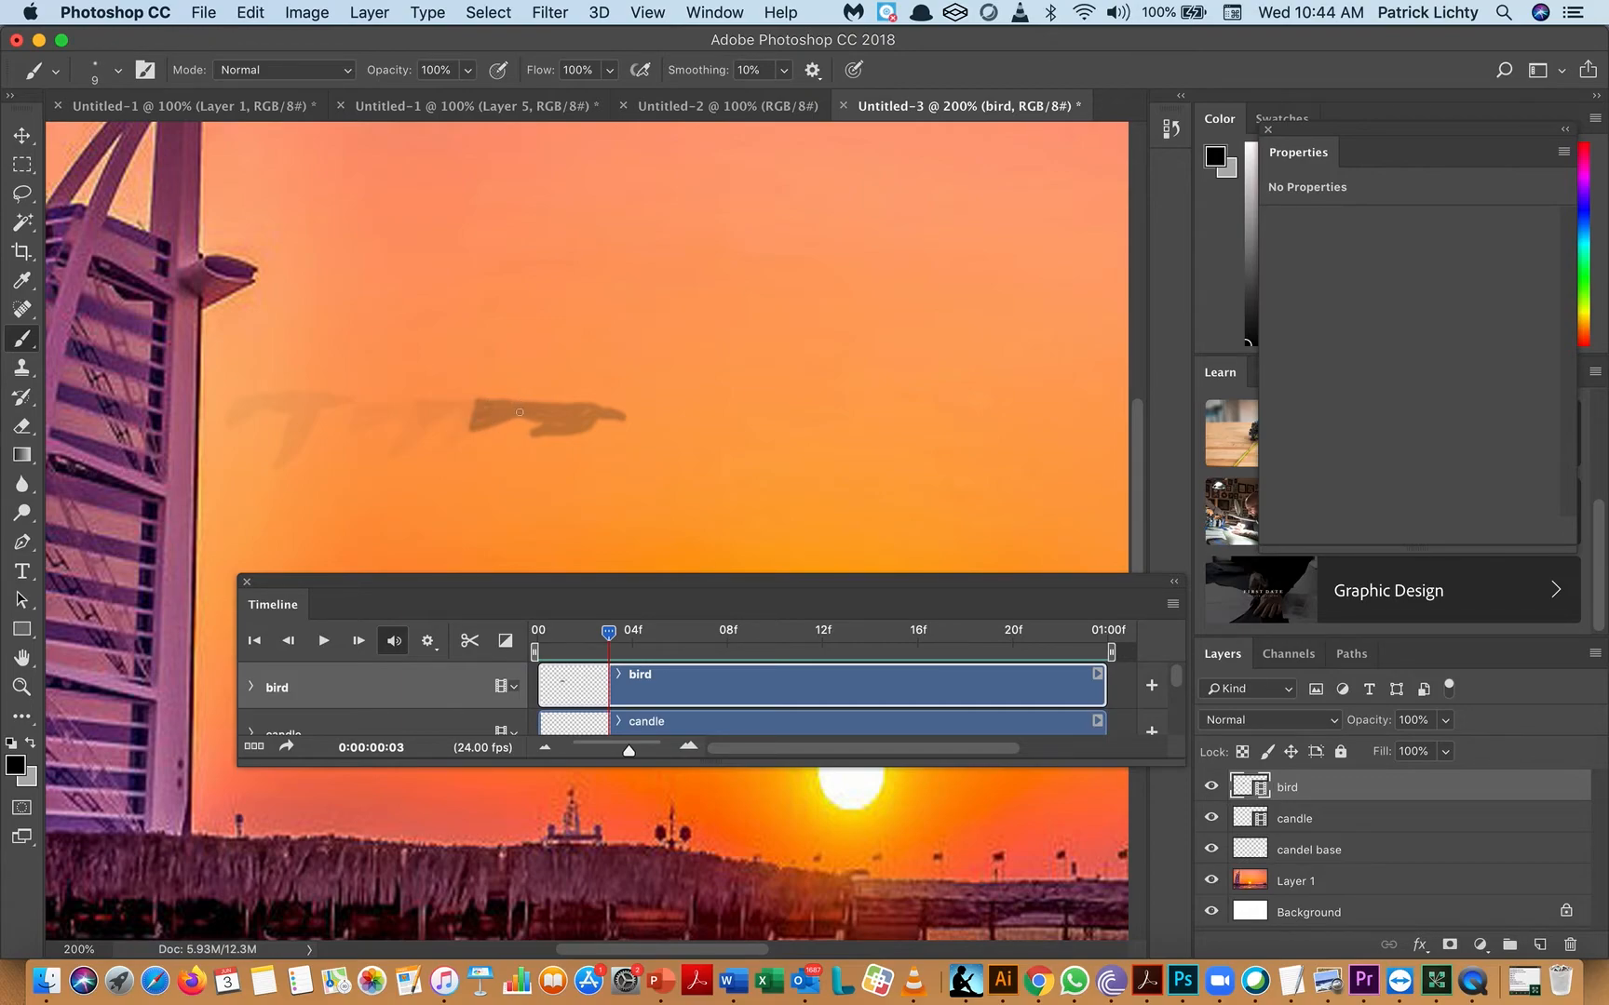
left_click(1173, 604)
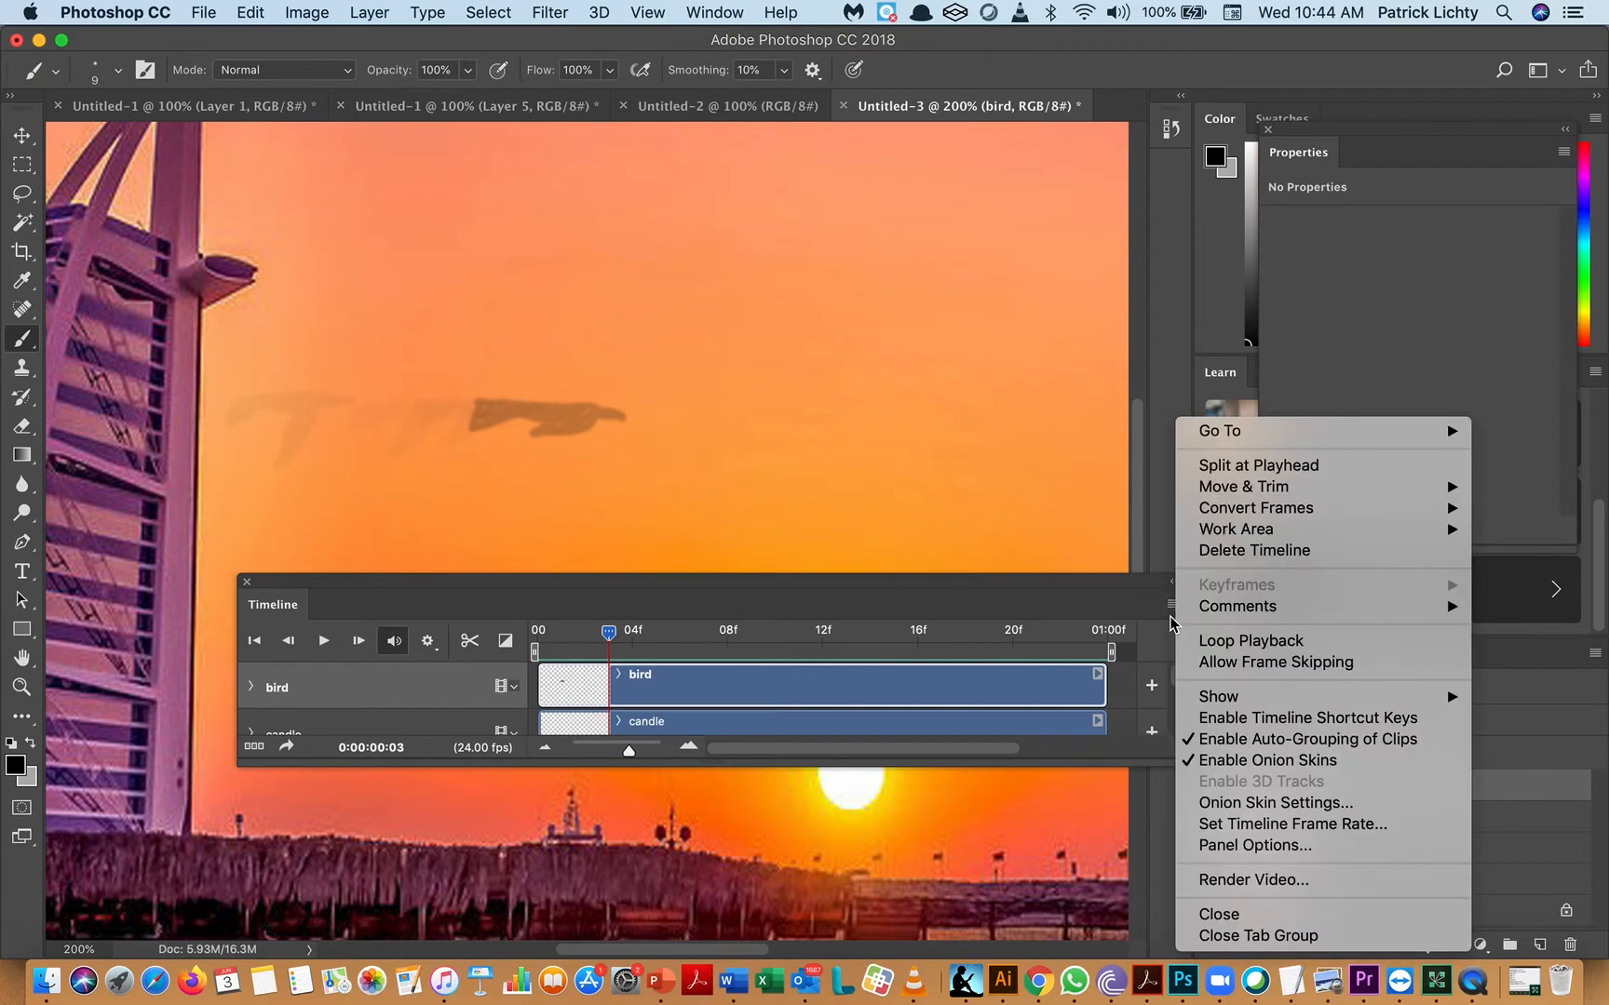
left_click(1266, 760)
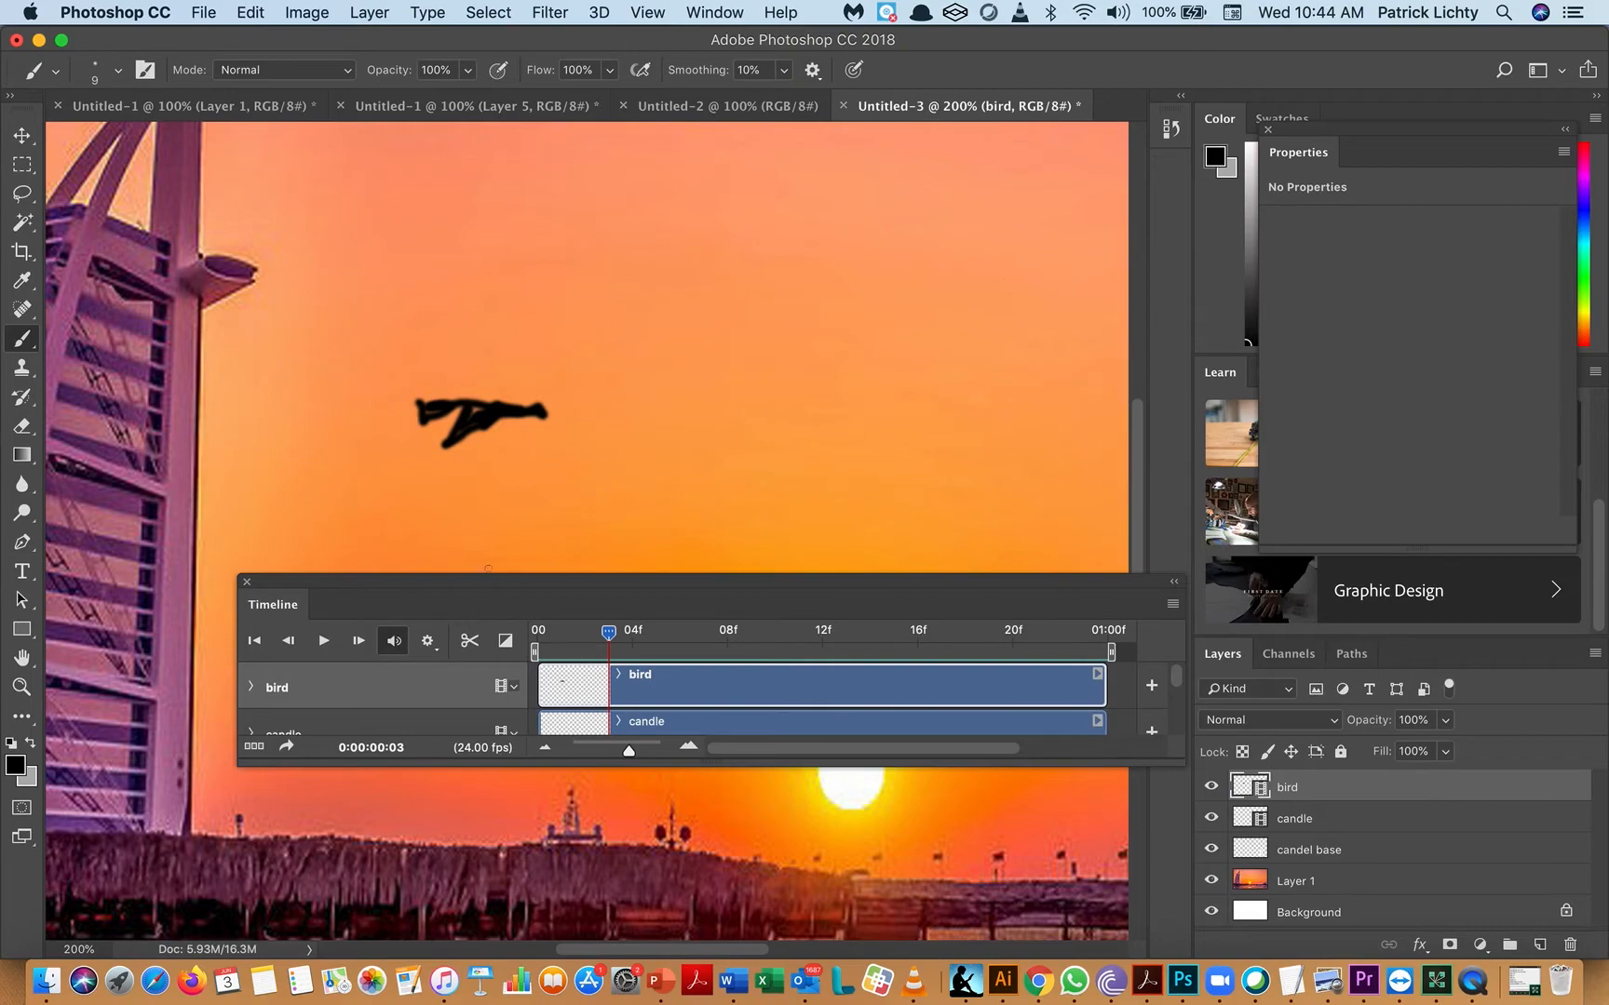
- Play the bird animation from frame 0 and stop the playback
left_click_drag(609, 633, 527, 645)
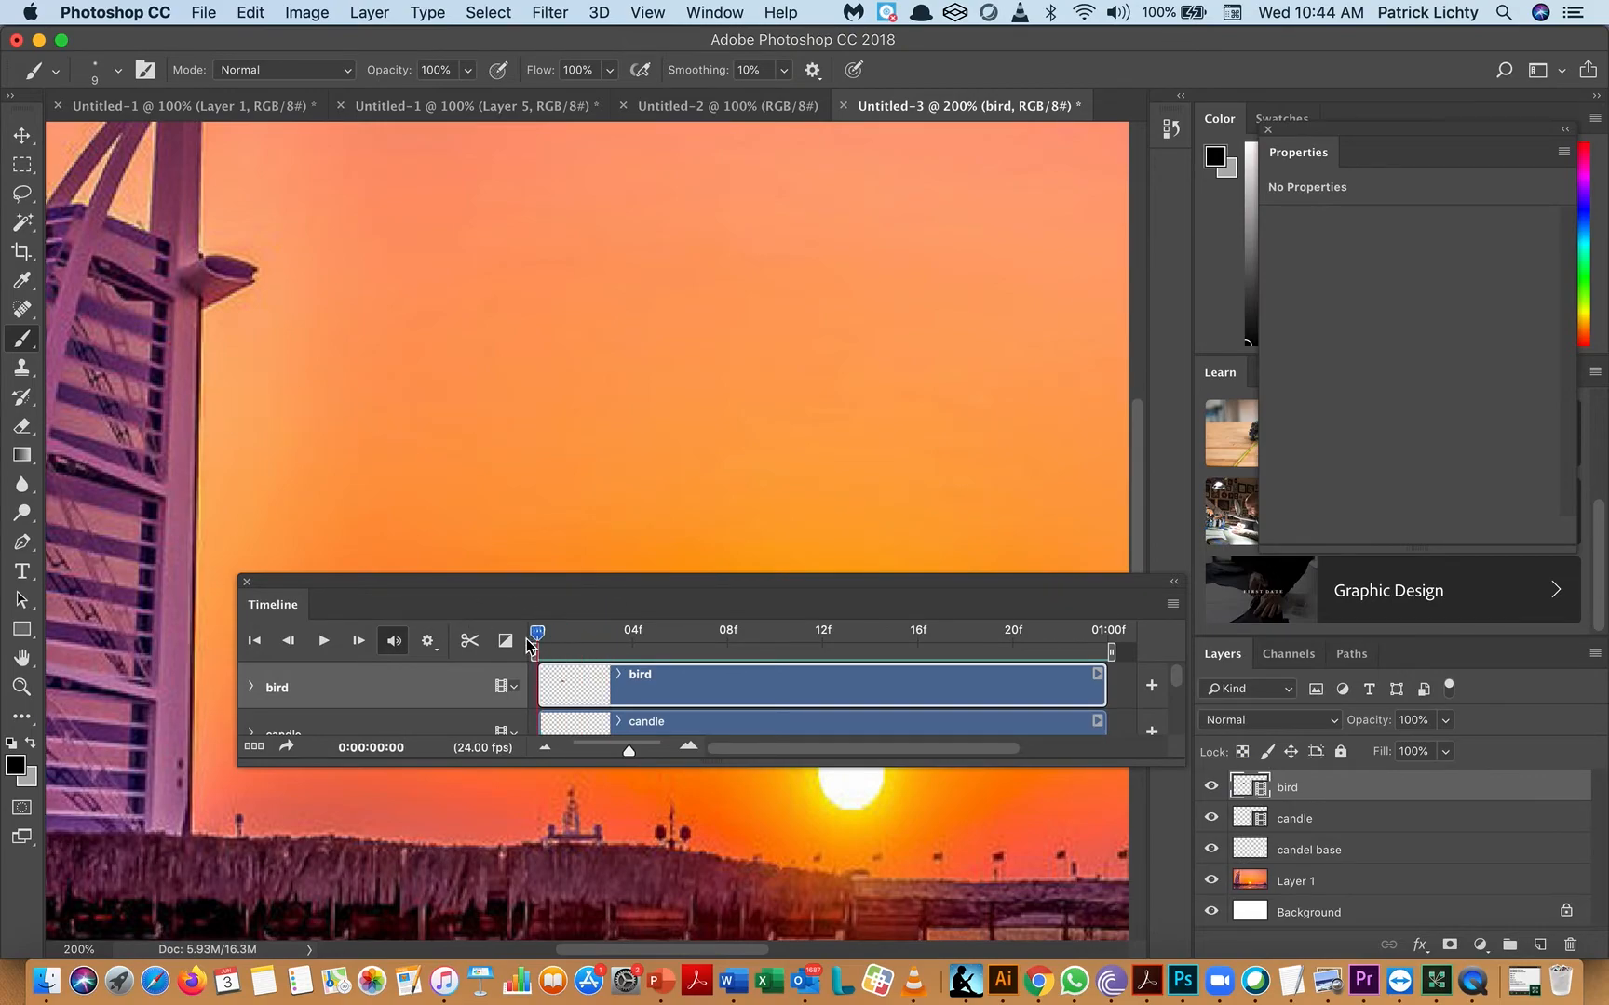
left_click(323, 641)
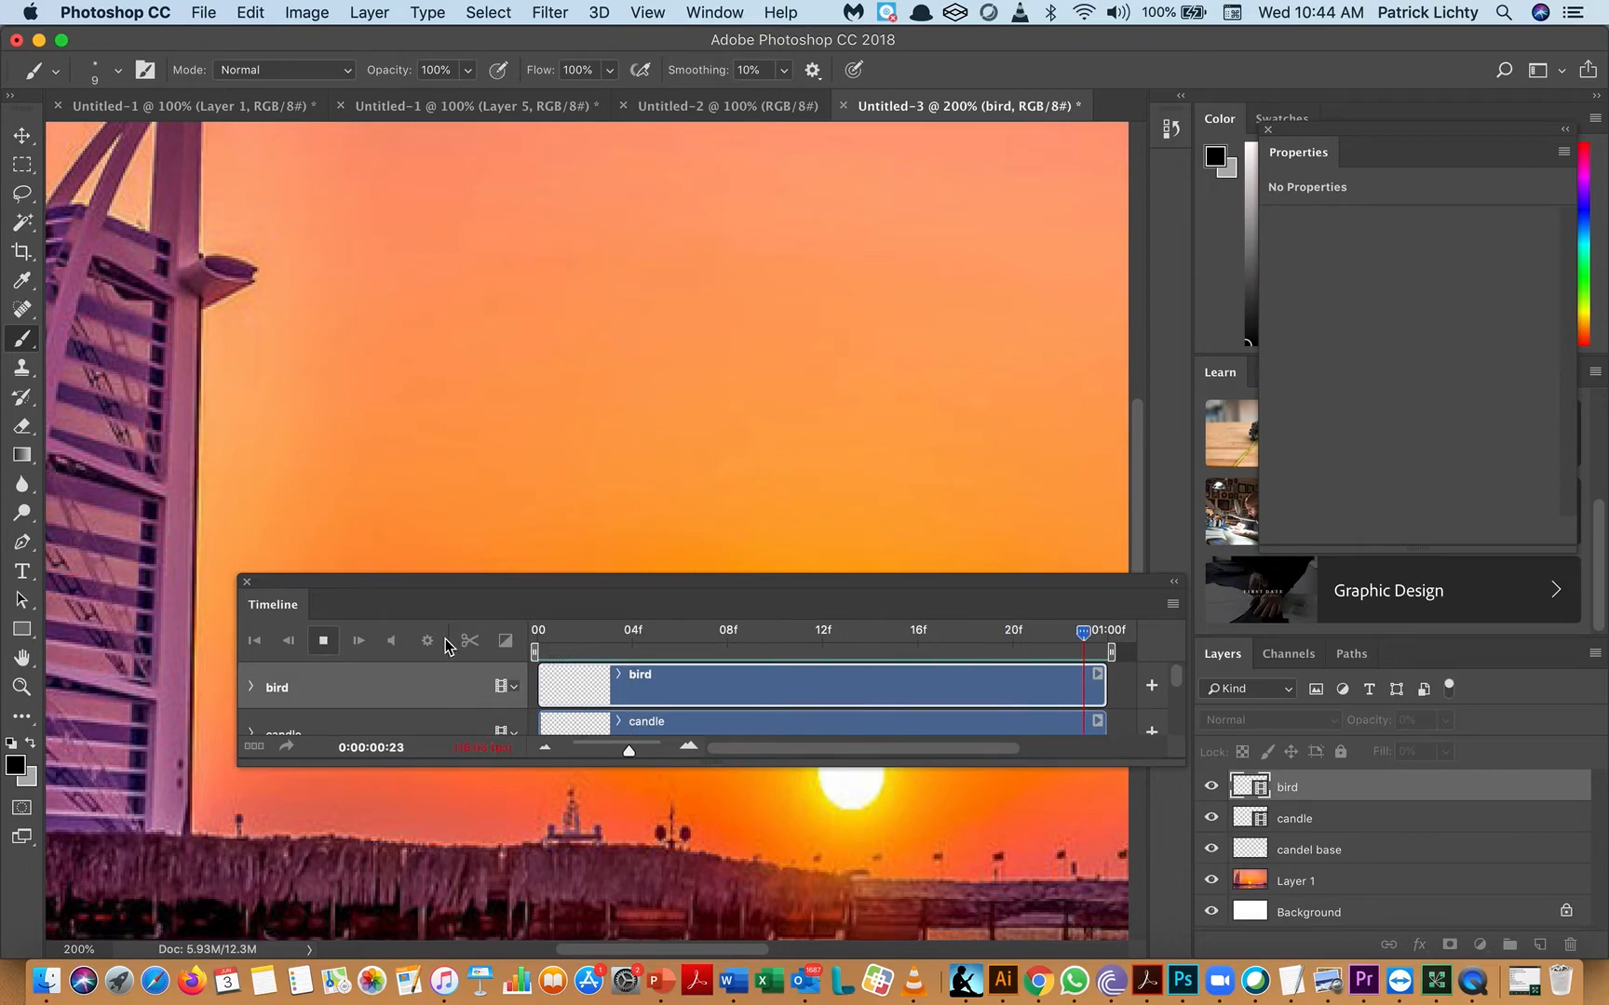
left_click(325, 644)
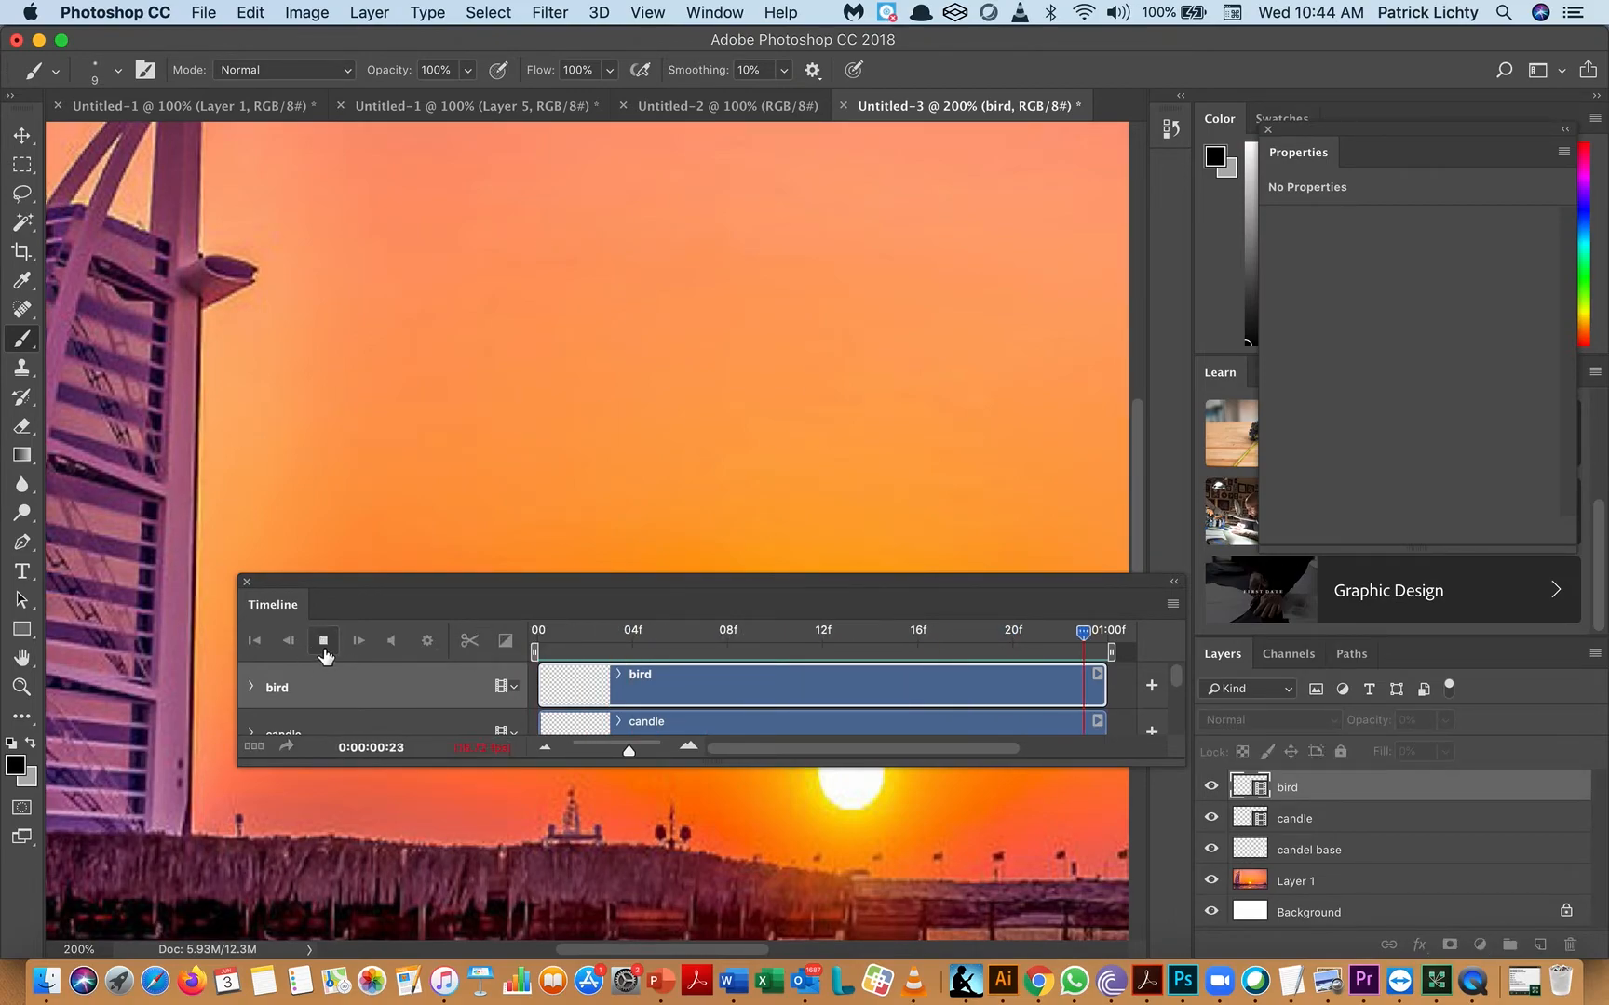
left_click(323, 652)
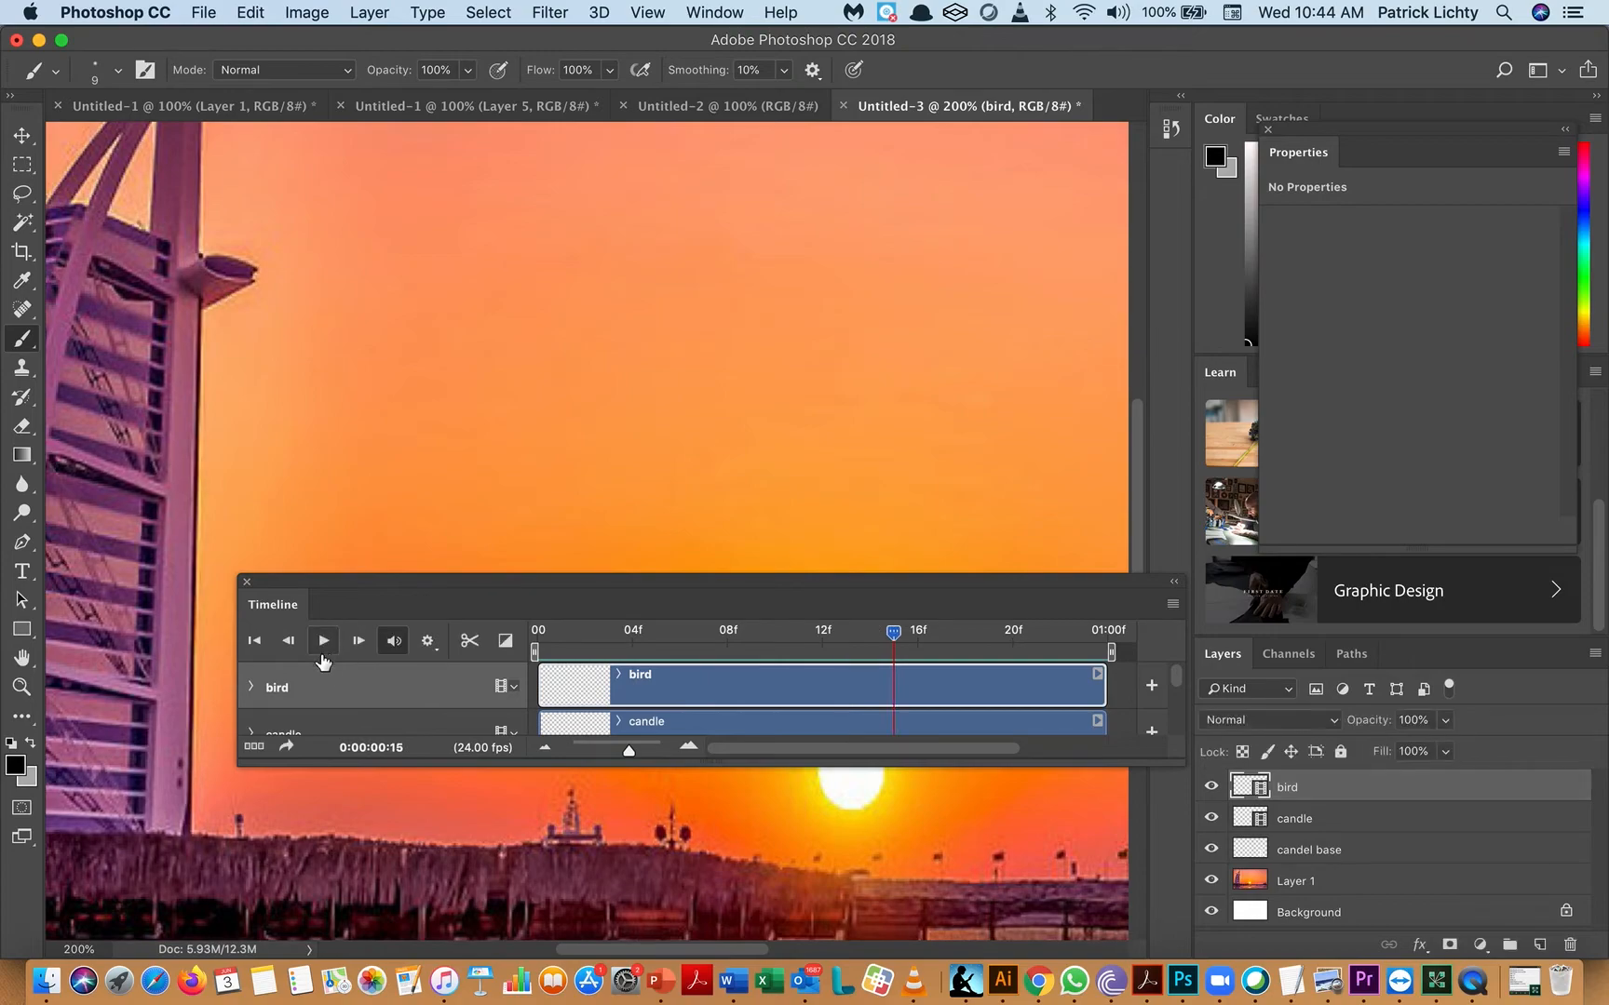
- Move the timeline off the lower canvas, select the candle layer and bring the candle into view
left_click_drag(975, 582, 835, 306)
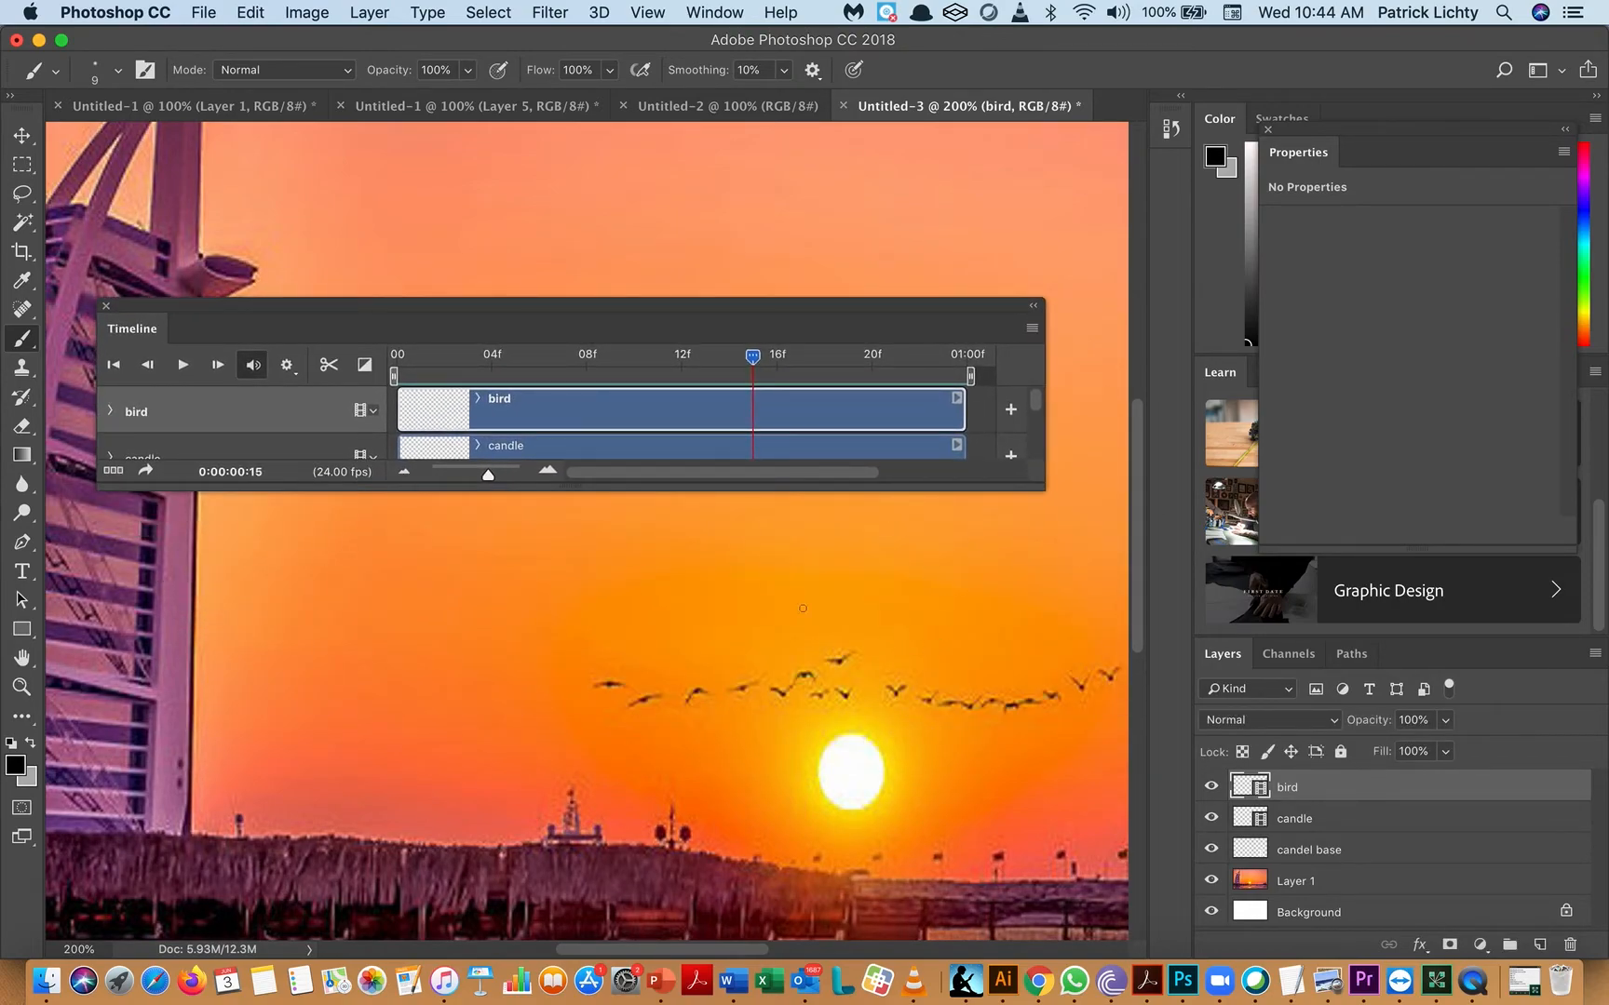
left_click(1304, 829)
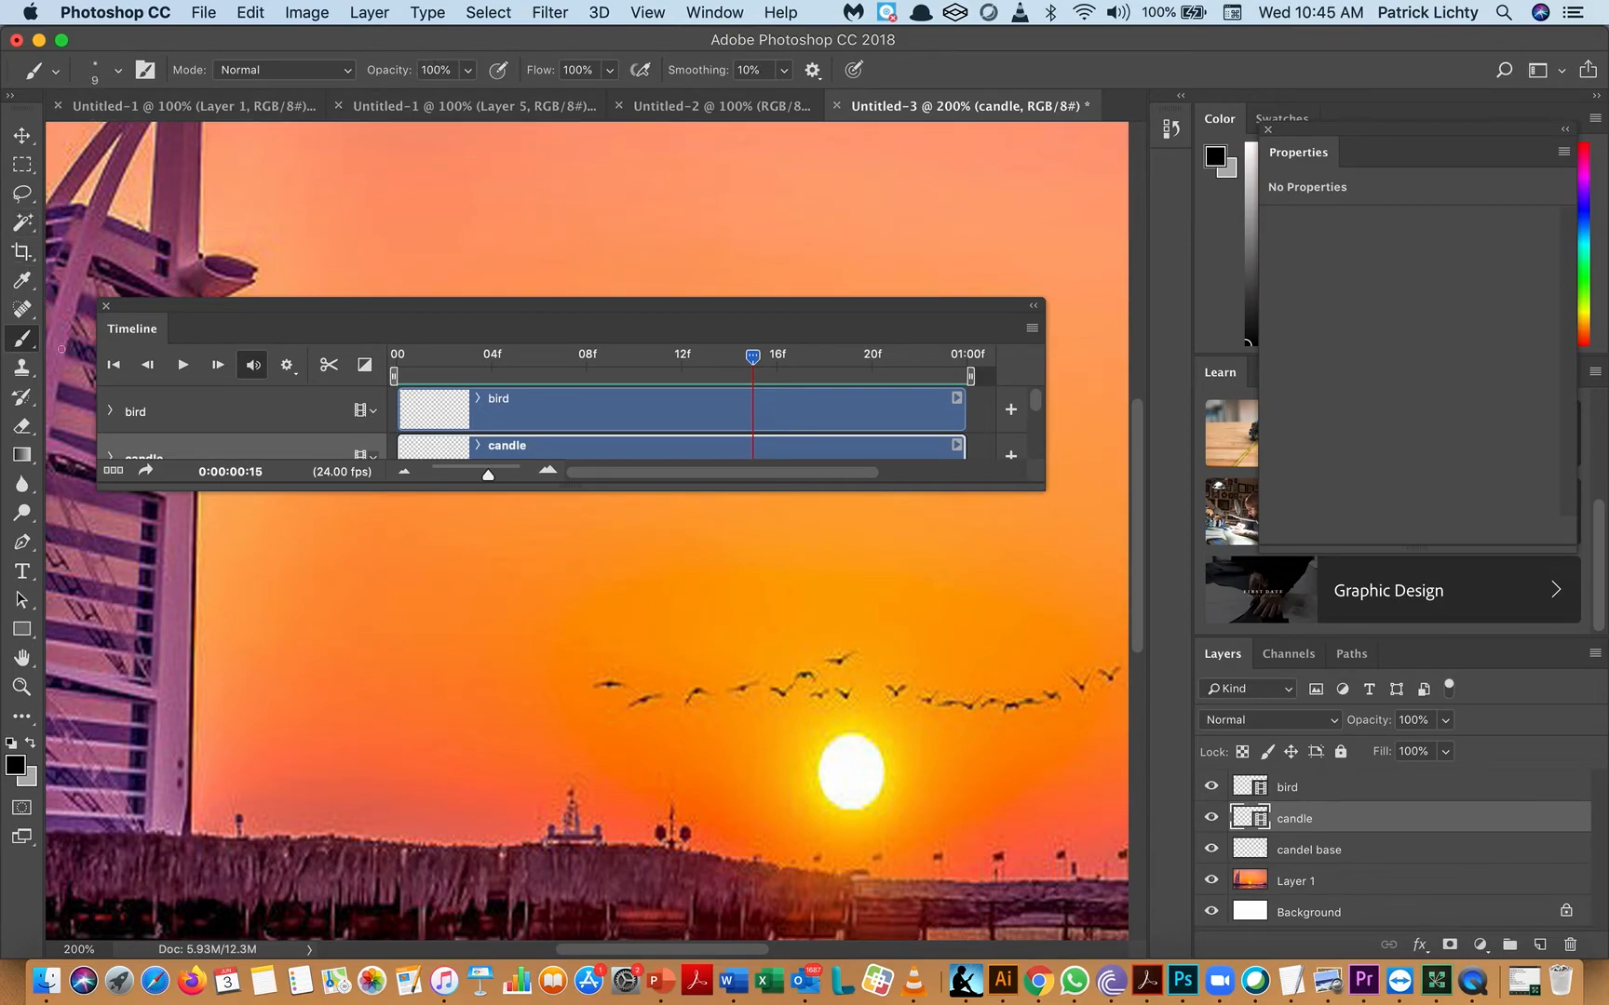
left_click(22, 657)
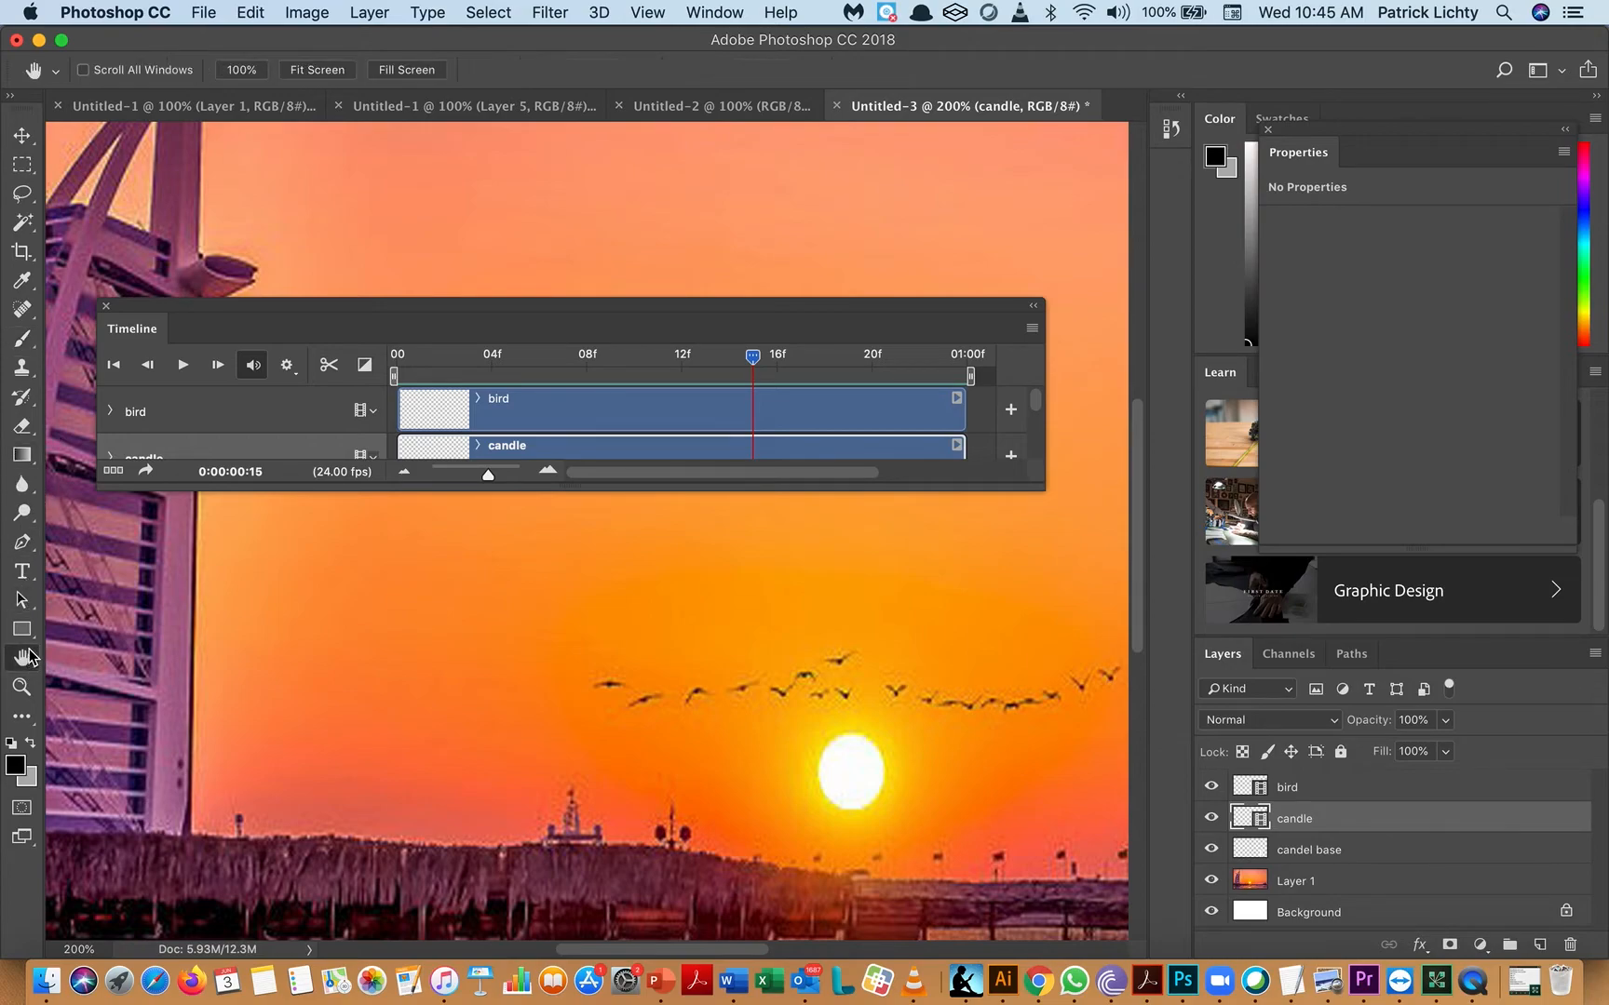
left_click_drag(811, 603, 37, 700)
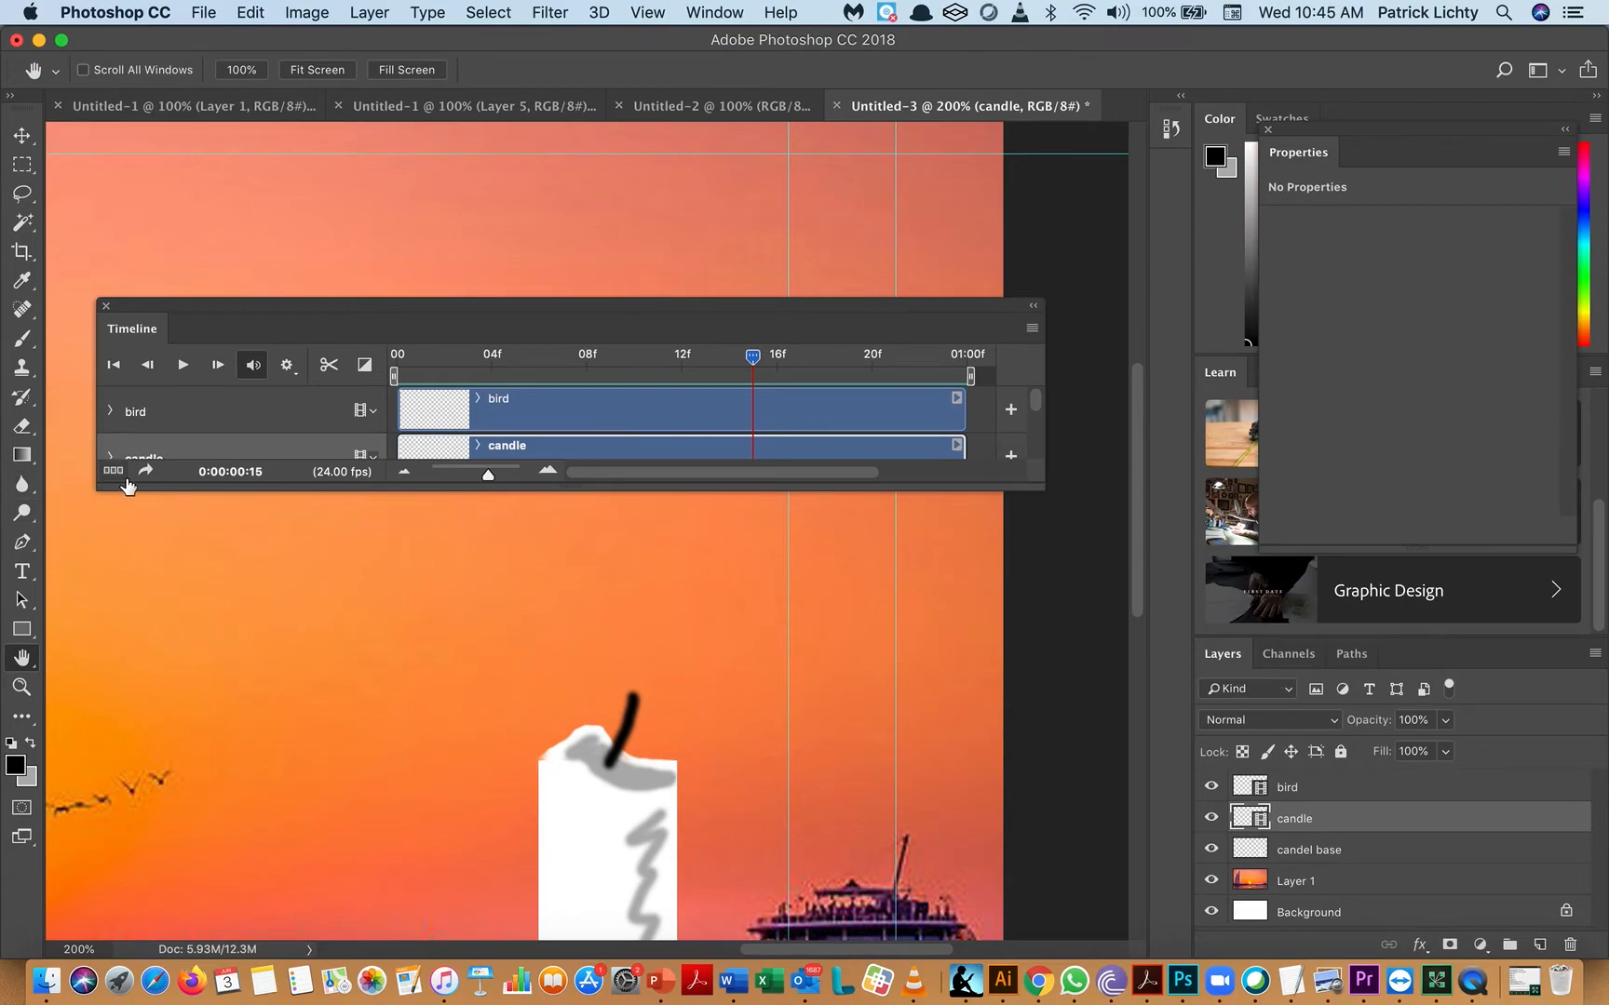
- Set the foreground color's hue to 41° in the Color Picker
left_click(16, 766)
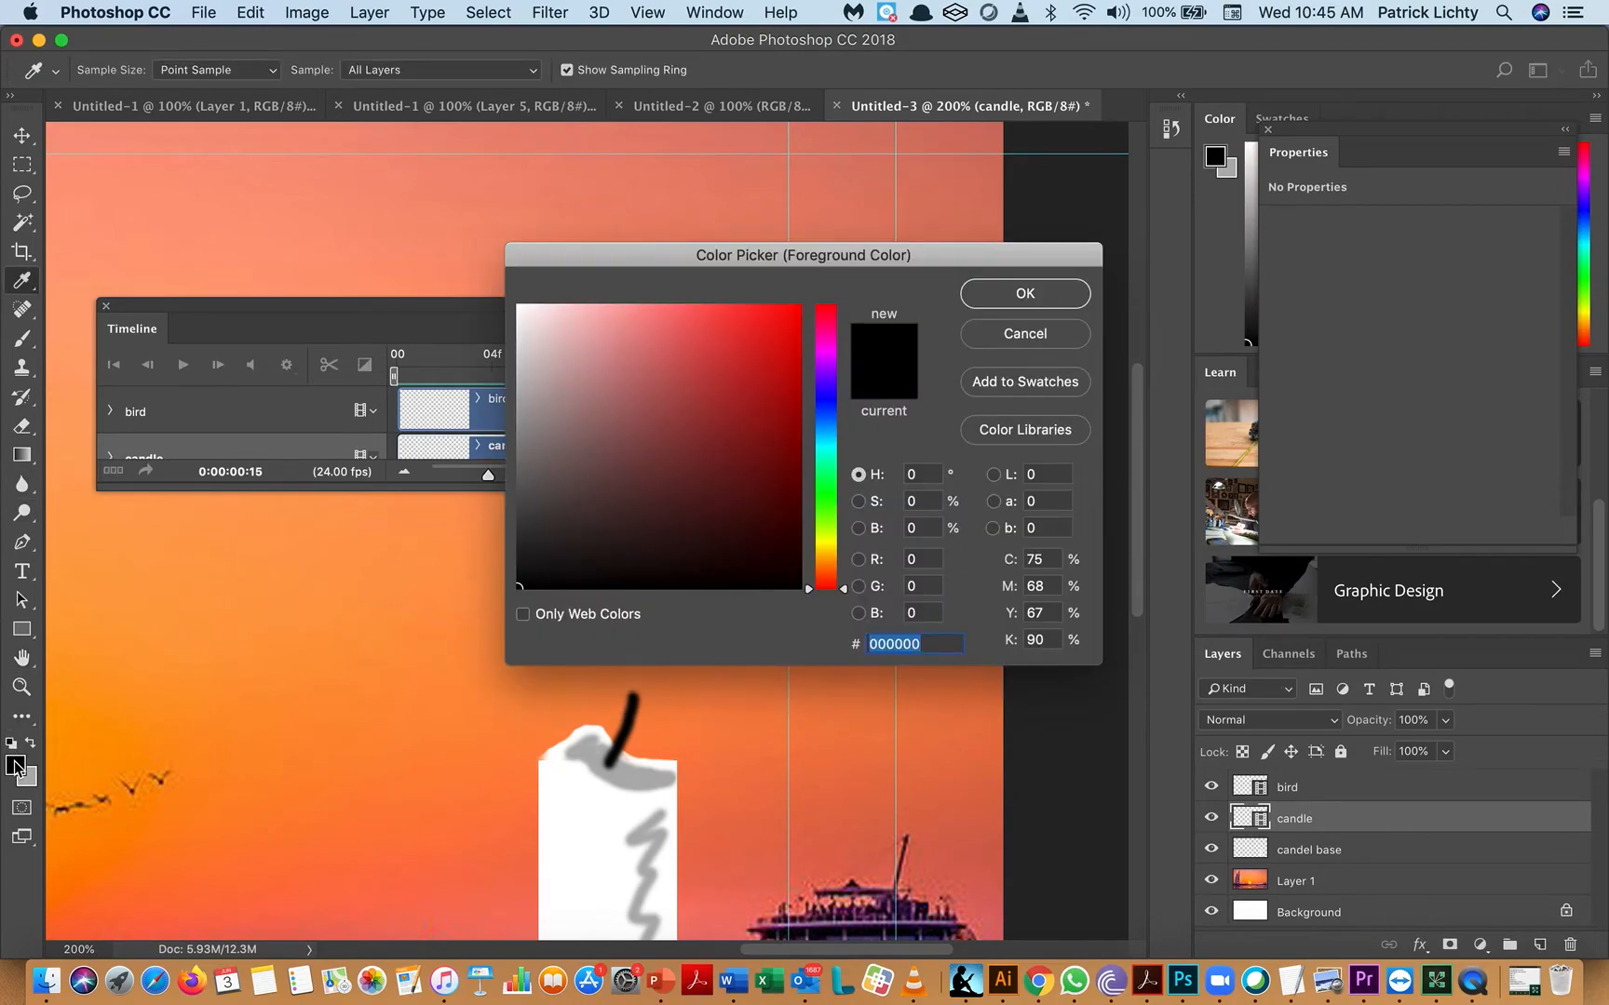
left_click_drag(822, 533, 849, 556)
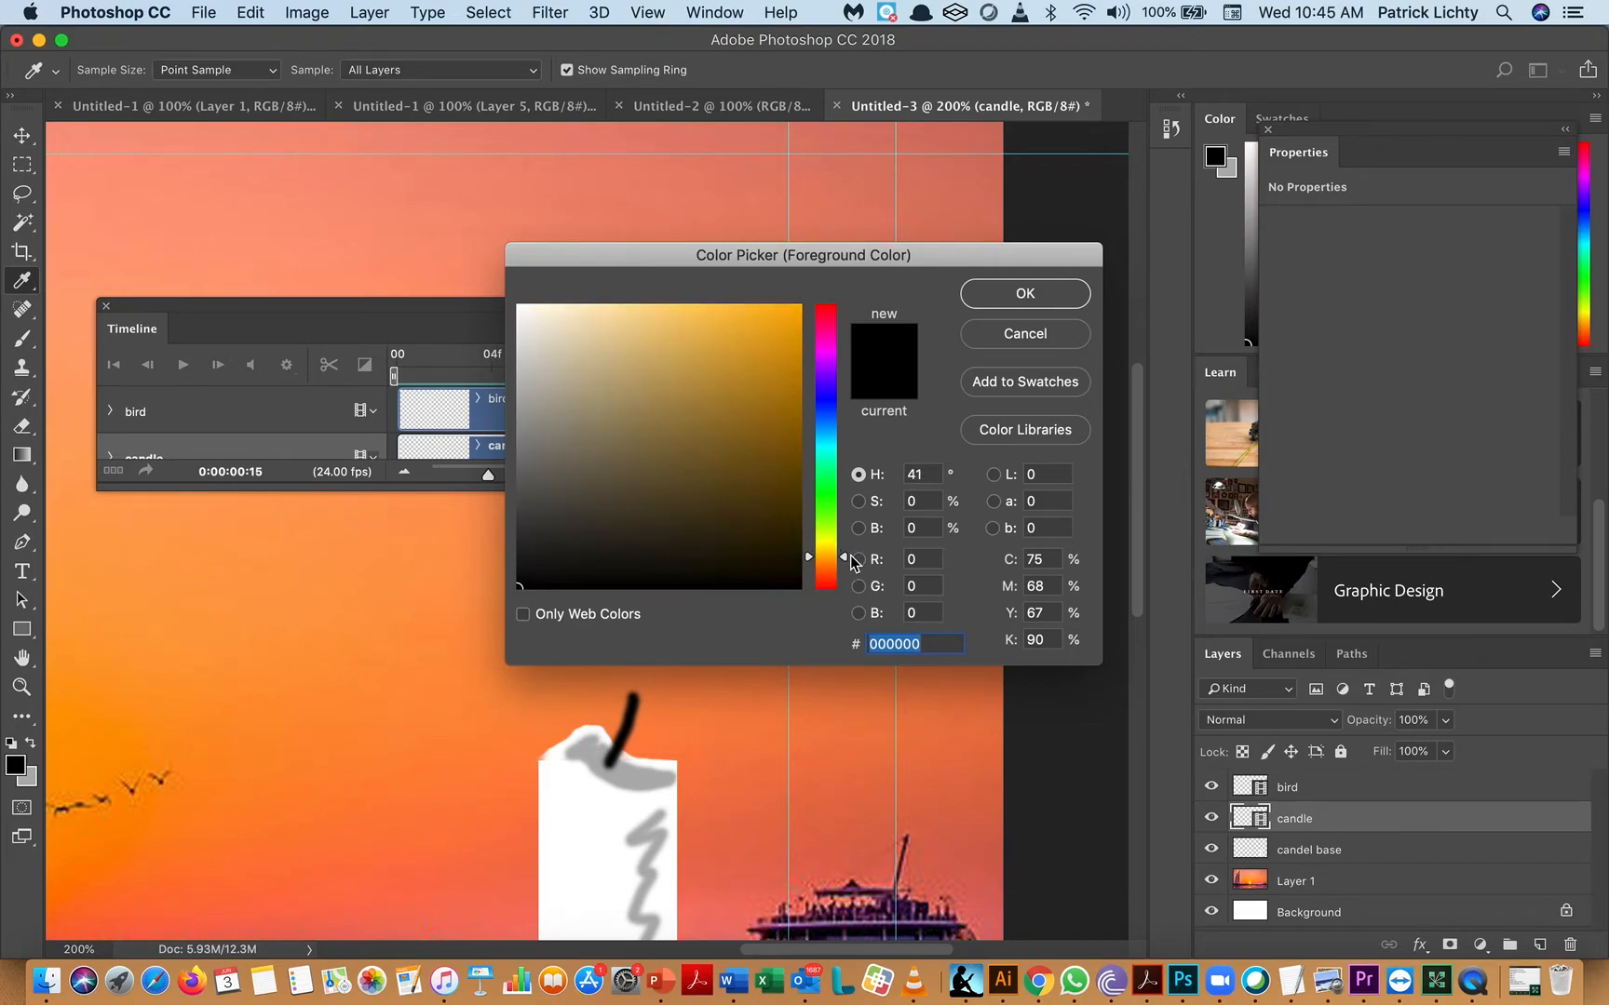
left_click(987, 295)
key("h")
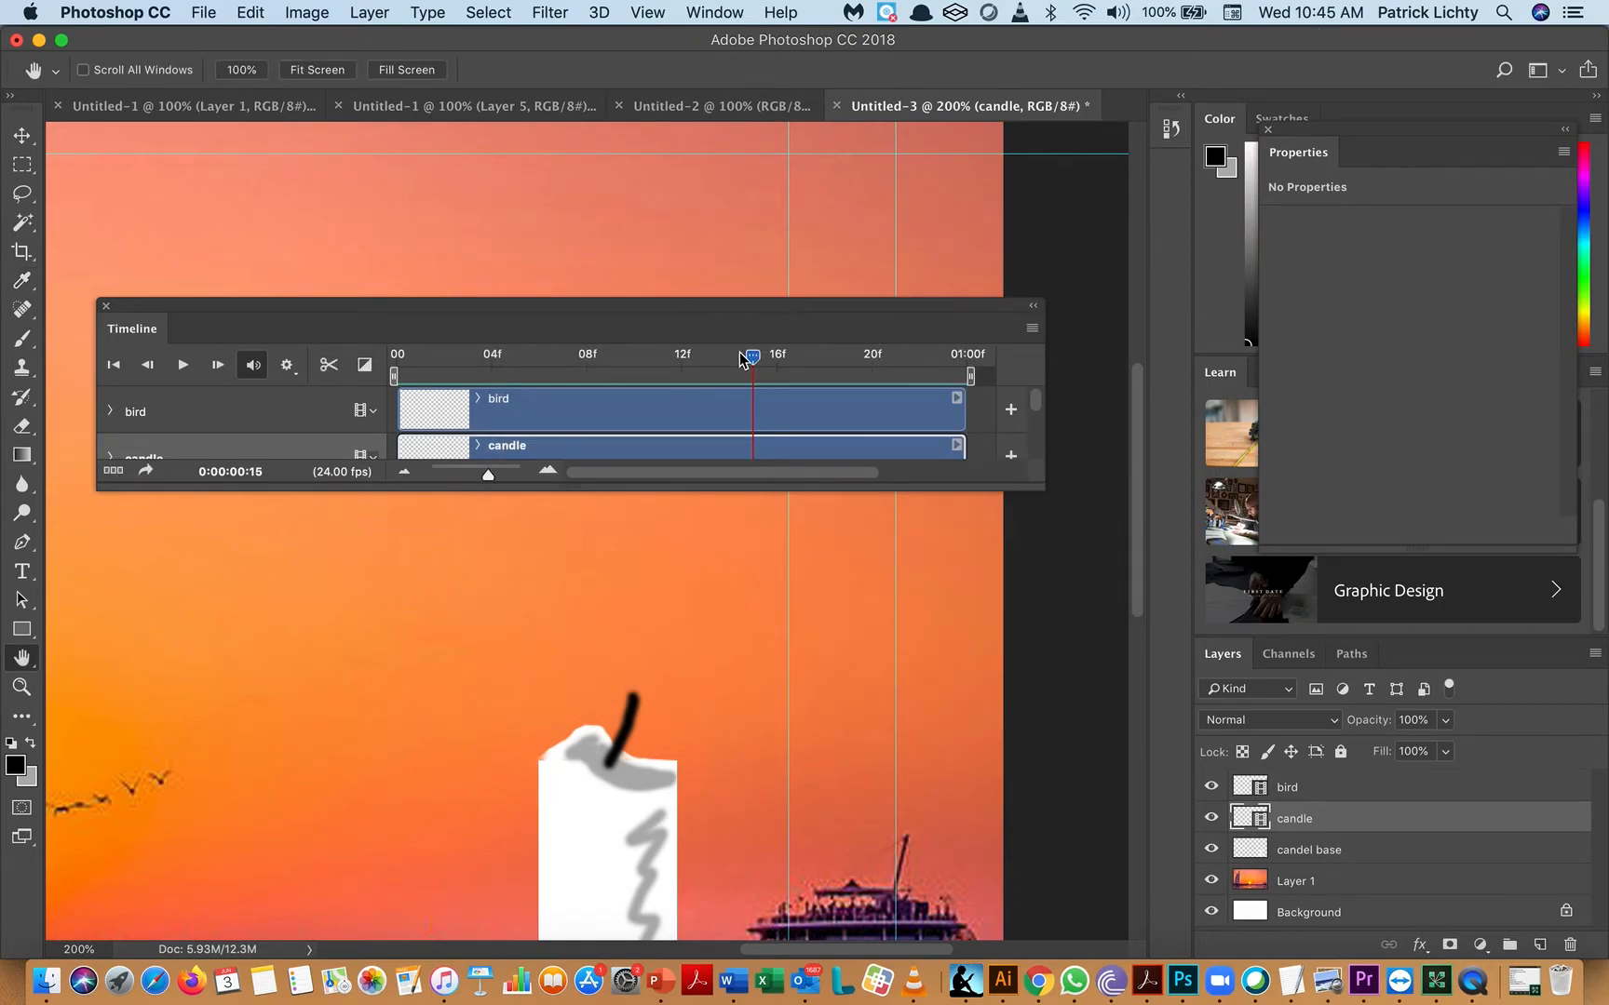
- Enable onion skins at frame 0 and move the timeline clear of the area above the candle
left_click_drag(756, 361, 366, 401)
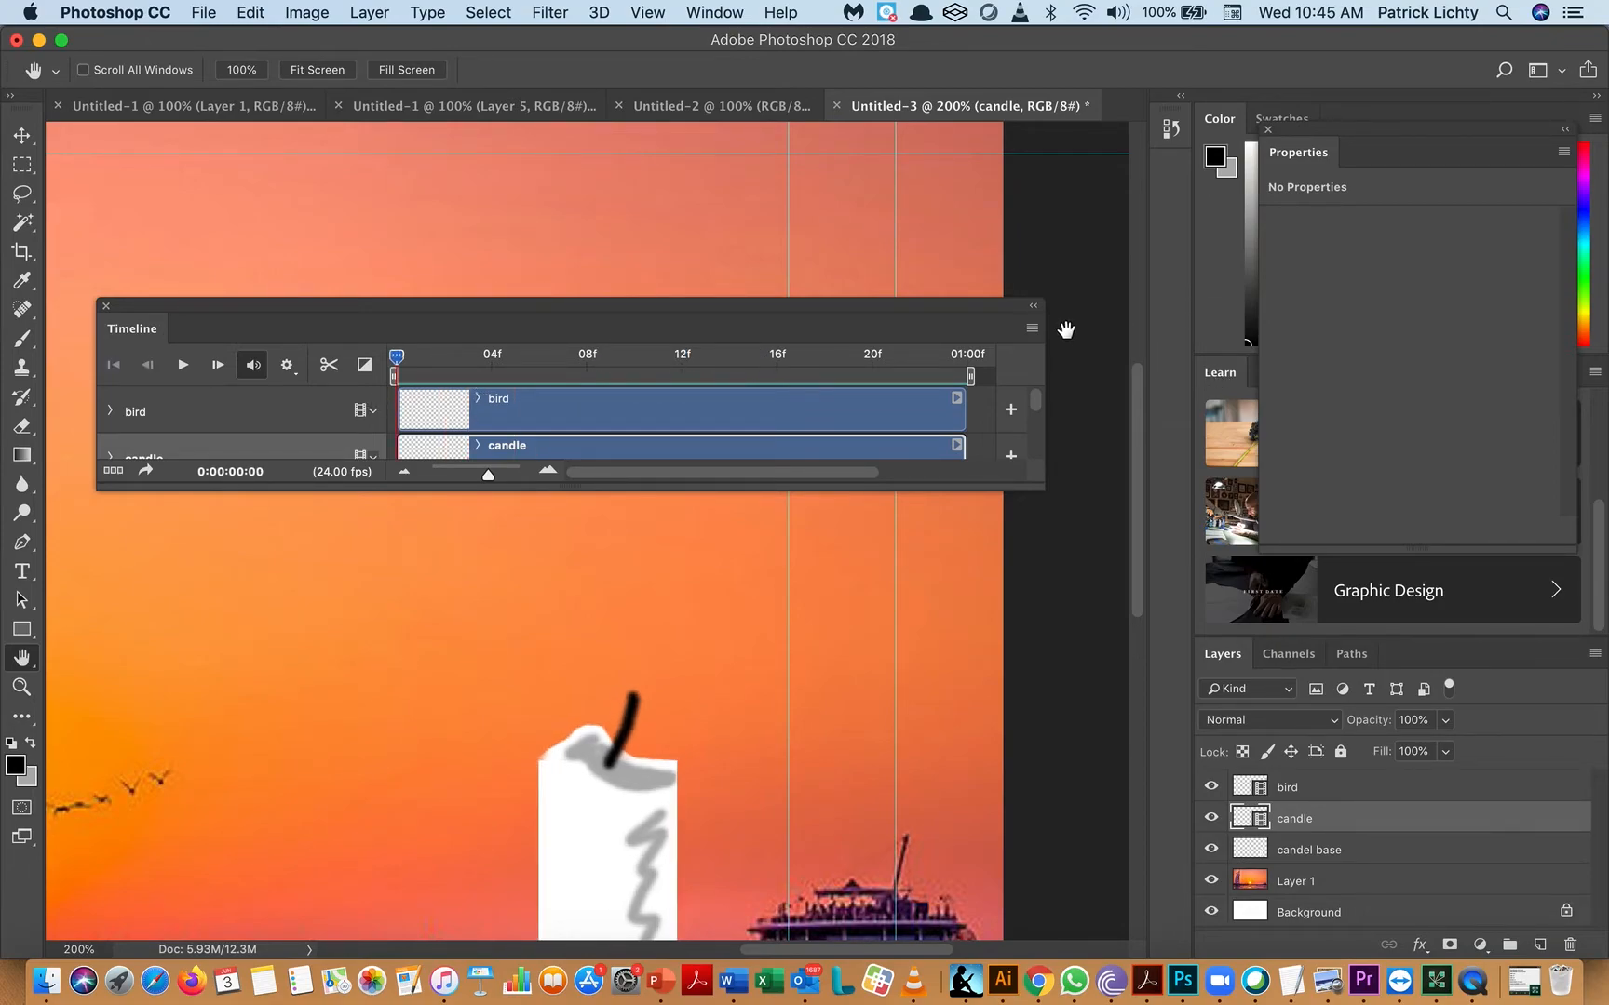
left_click(1032, 330)
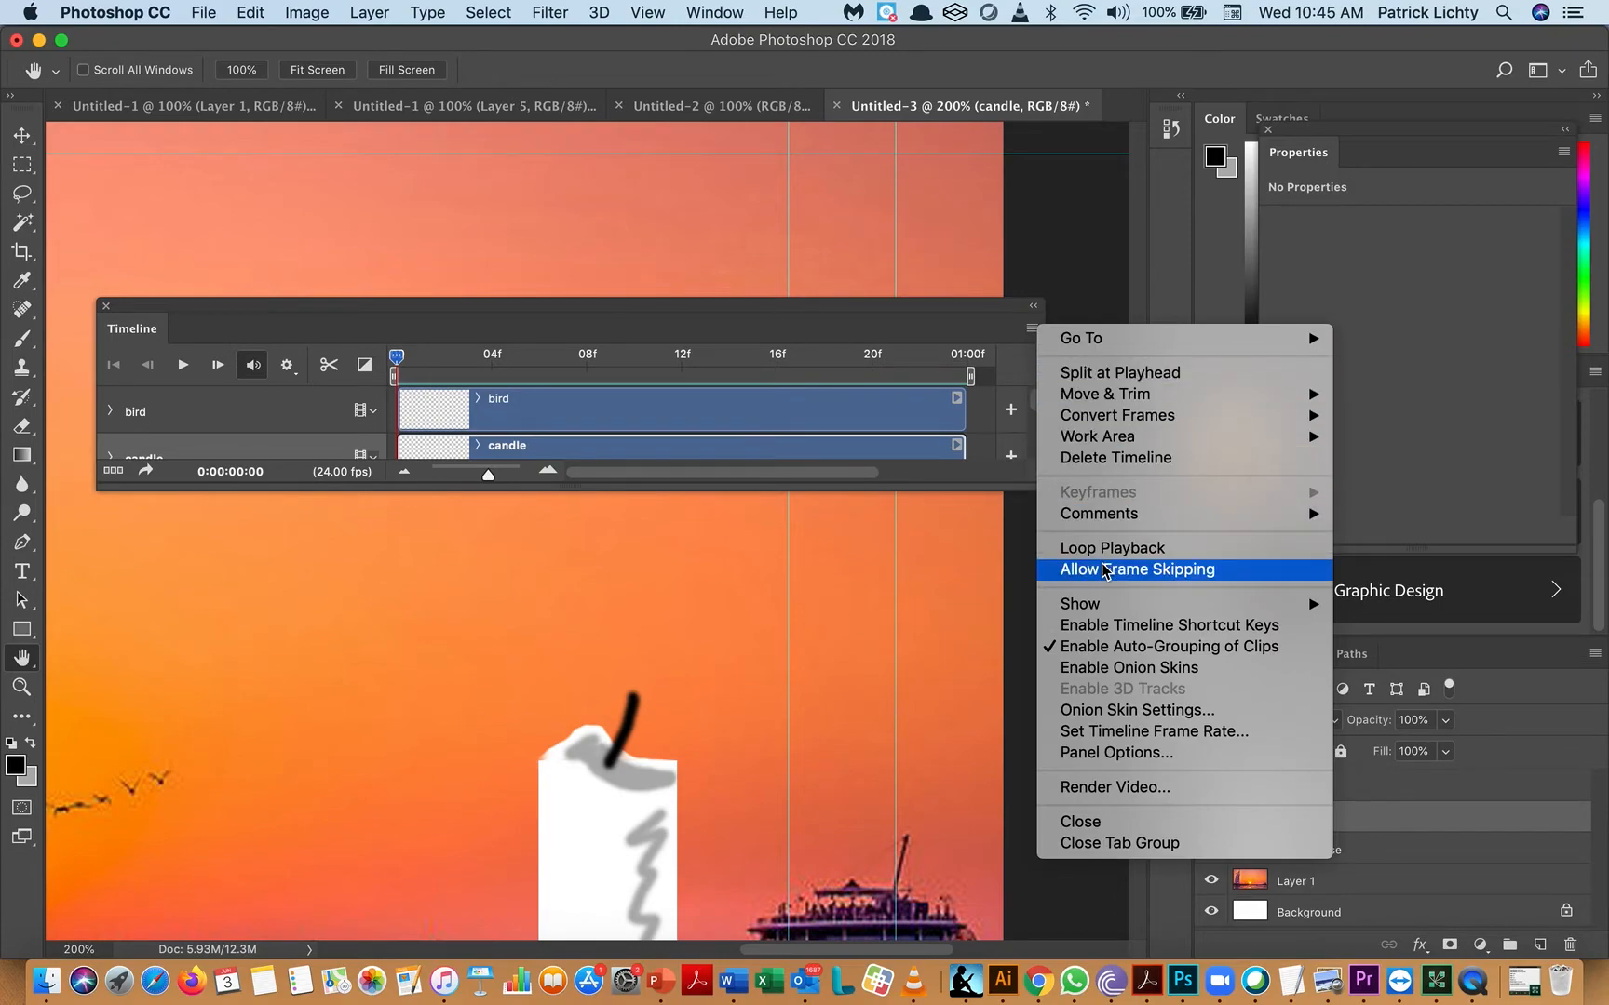
left_click(1113, 667)
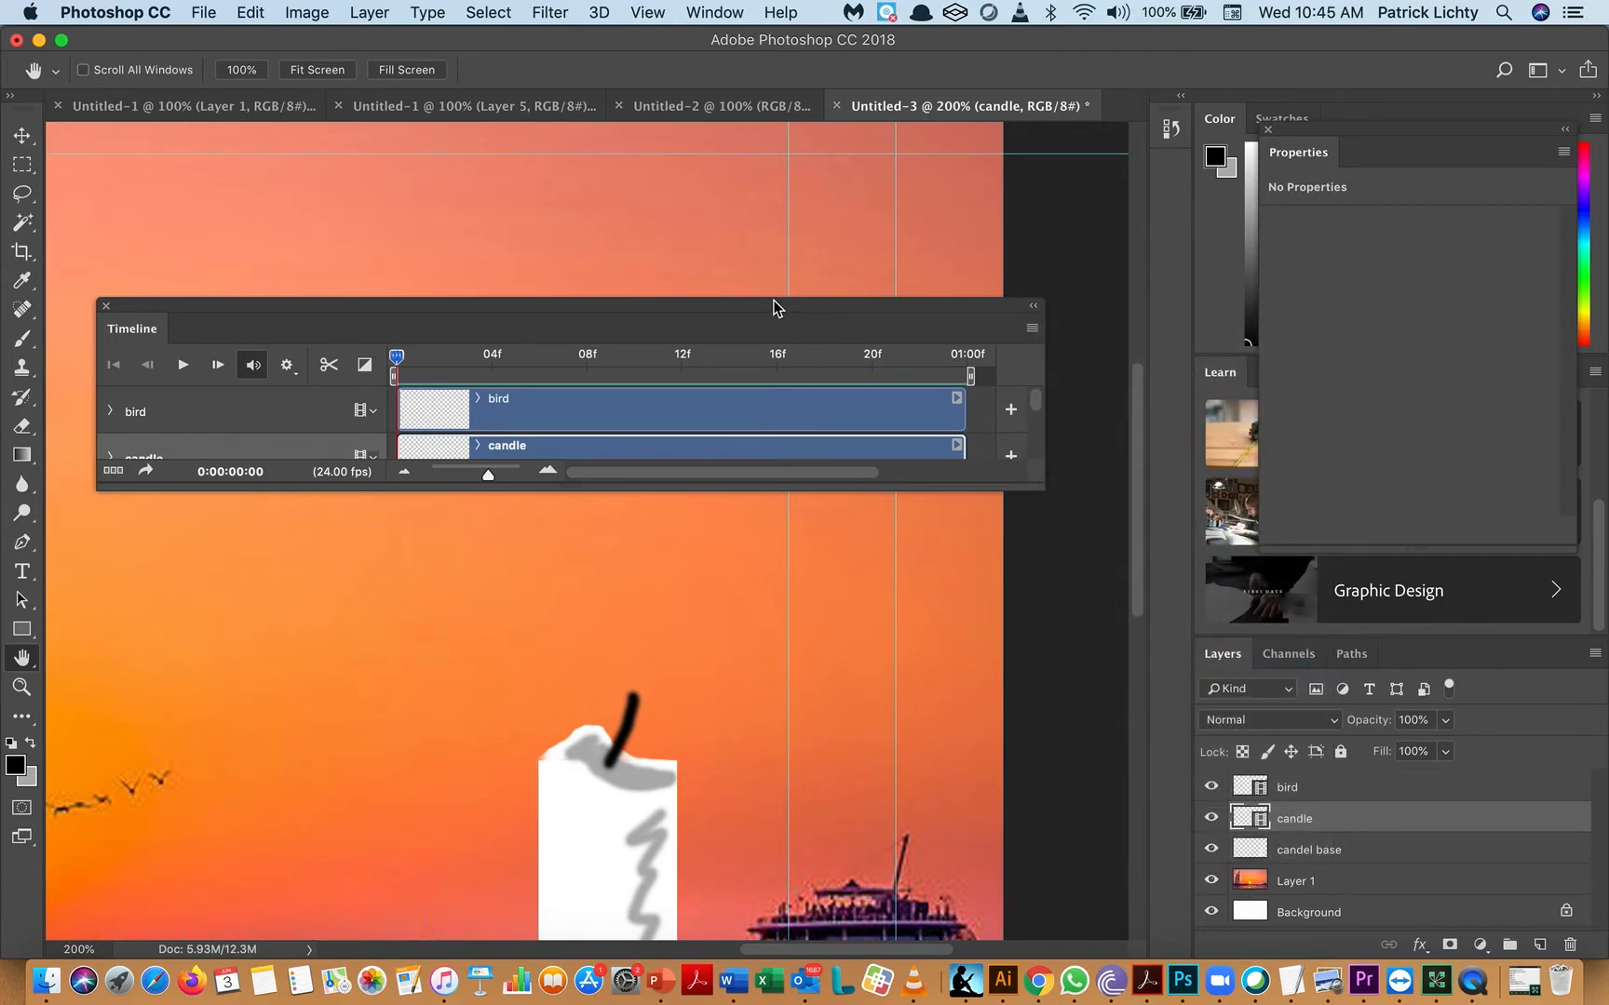
left_click_drag(751, 305, 1228, 230)
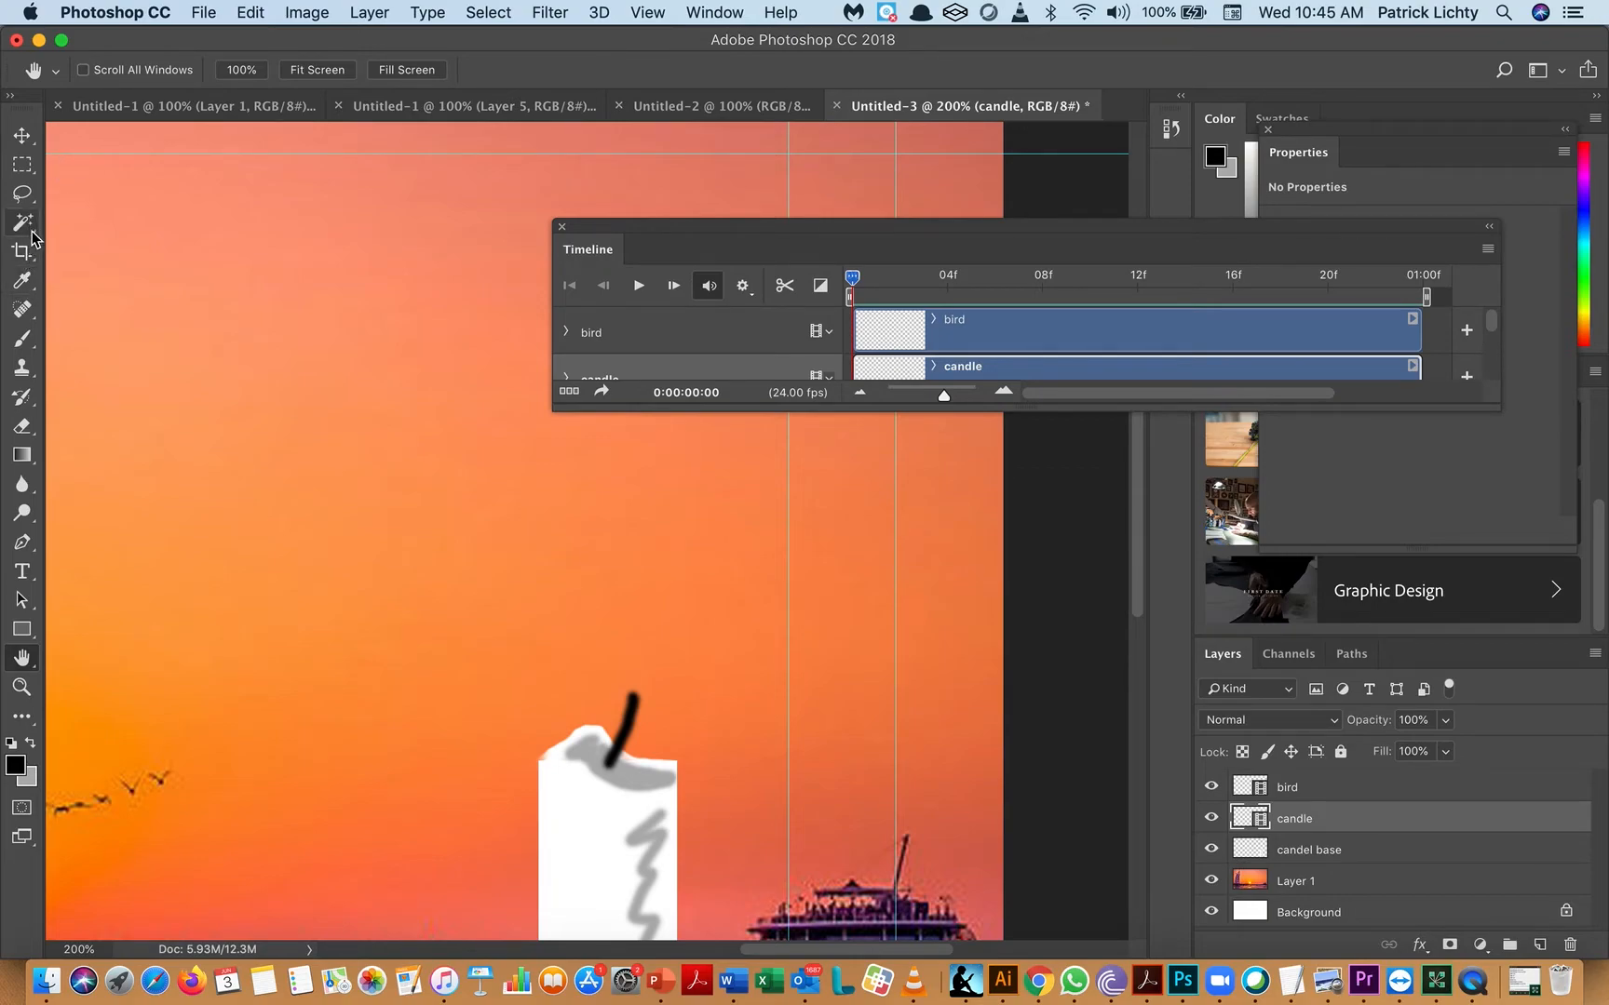
- Set the Brush size to 17 px for painting on the candle layer
left_click(23, 339)
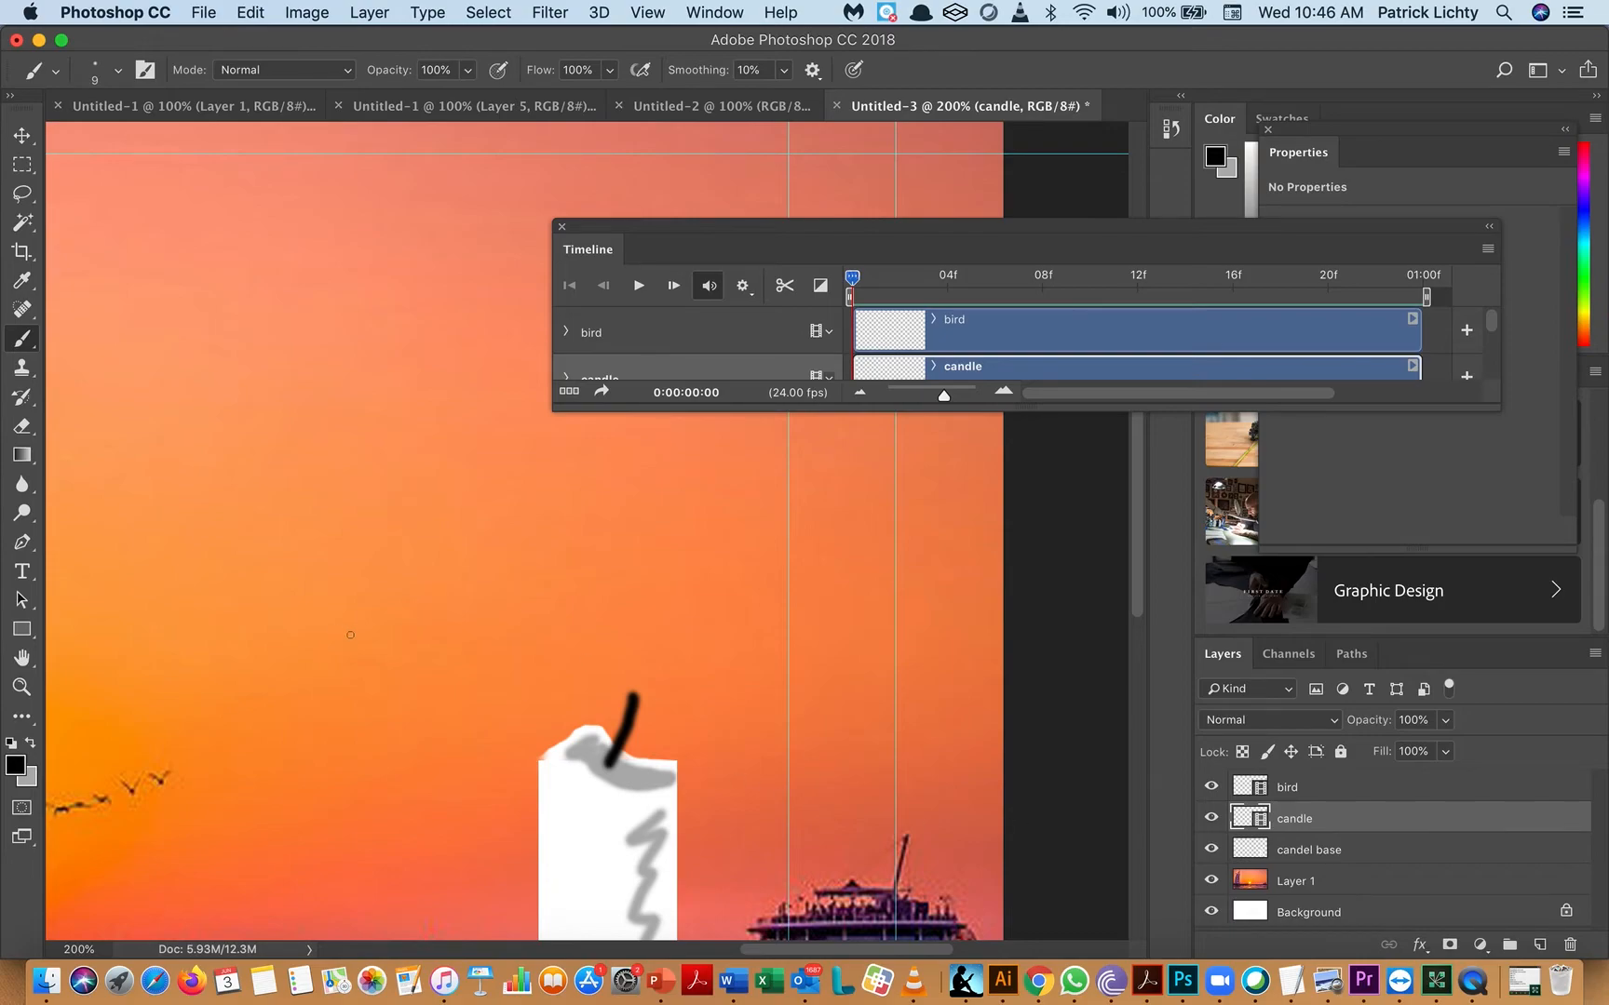
left_click(117, 73)
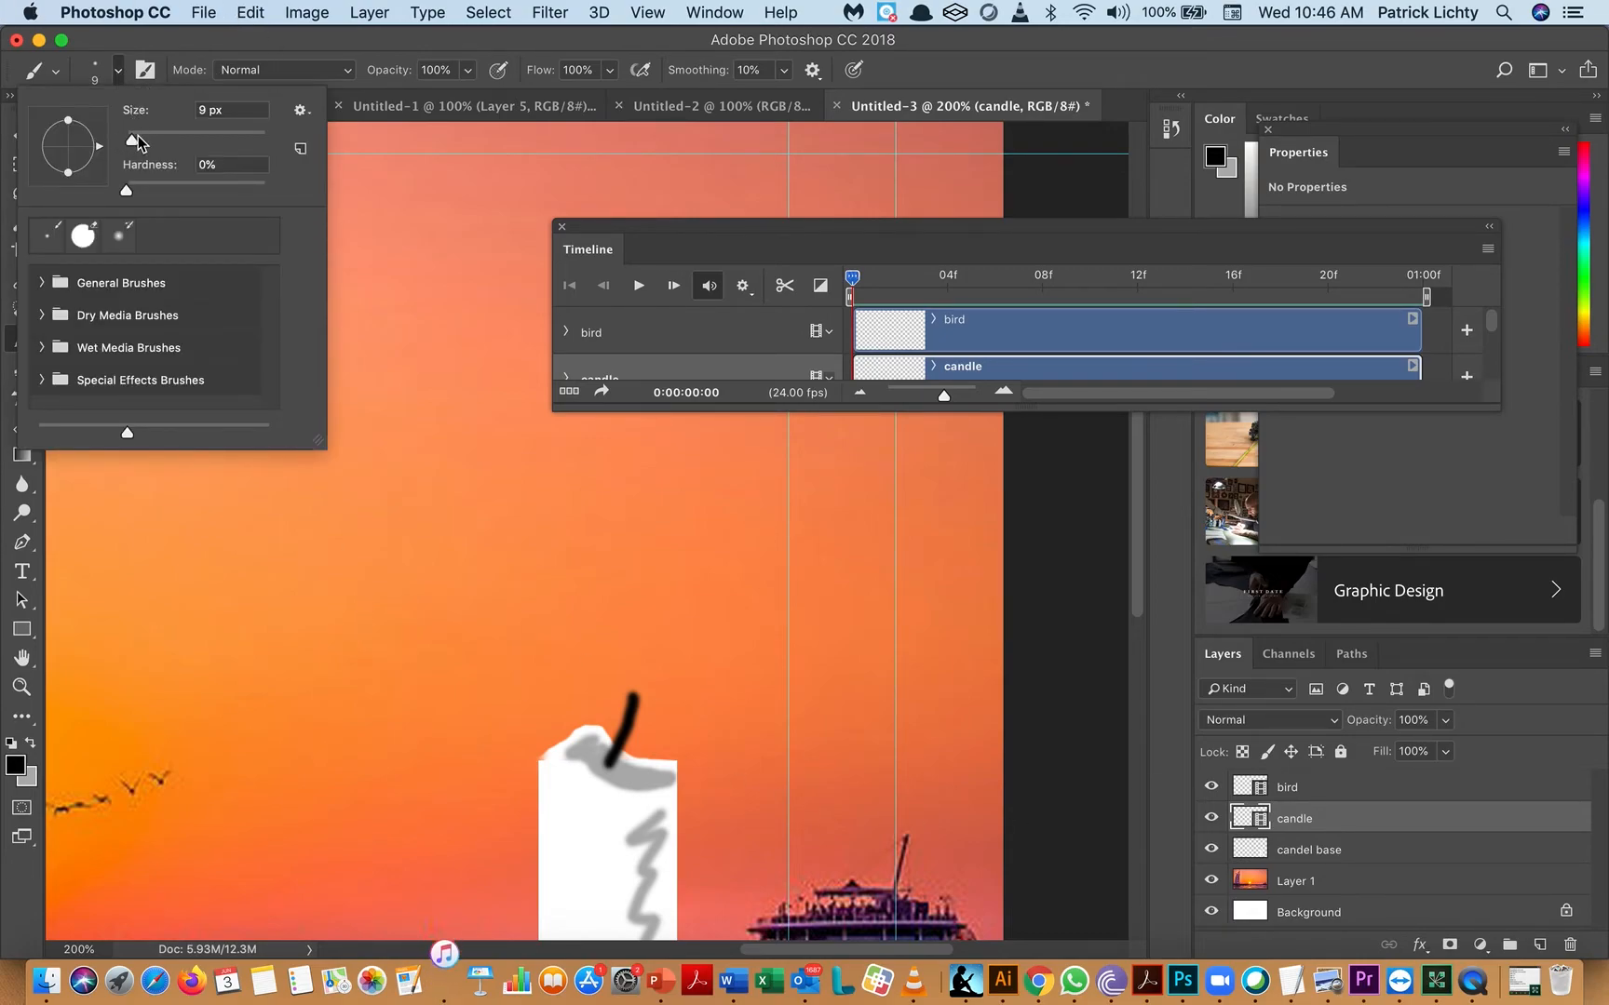
left_click_drag(130, 137, 135, 140)
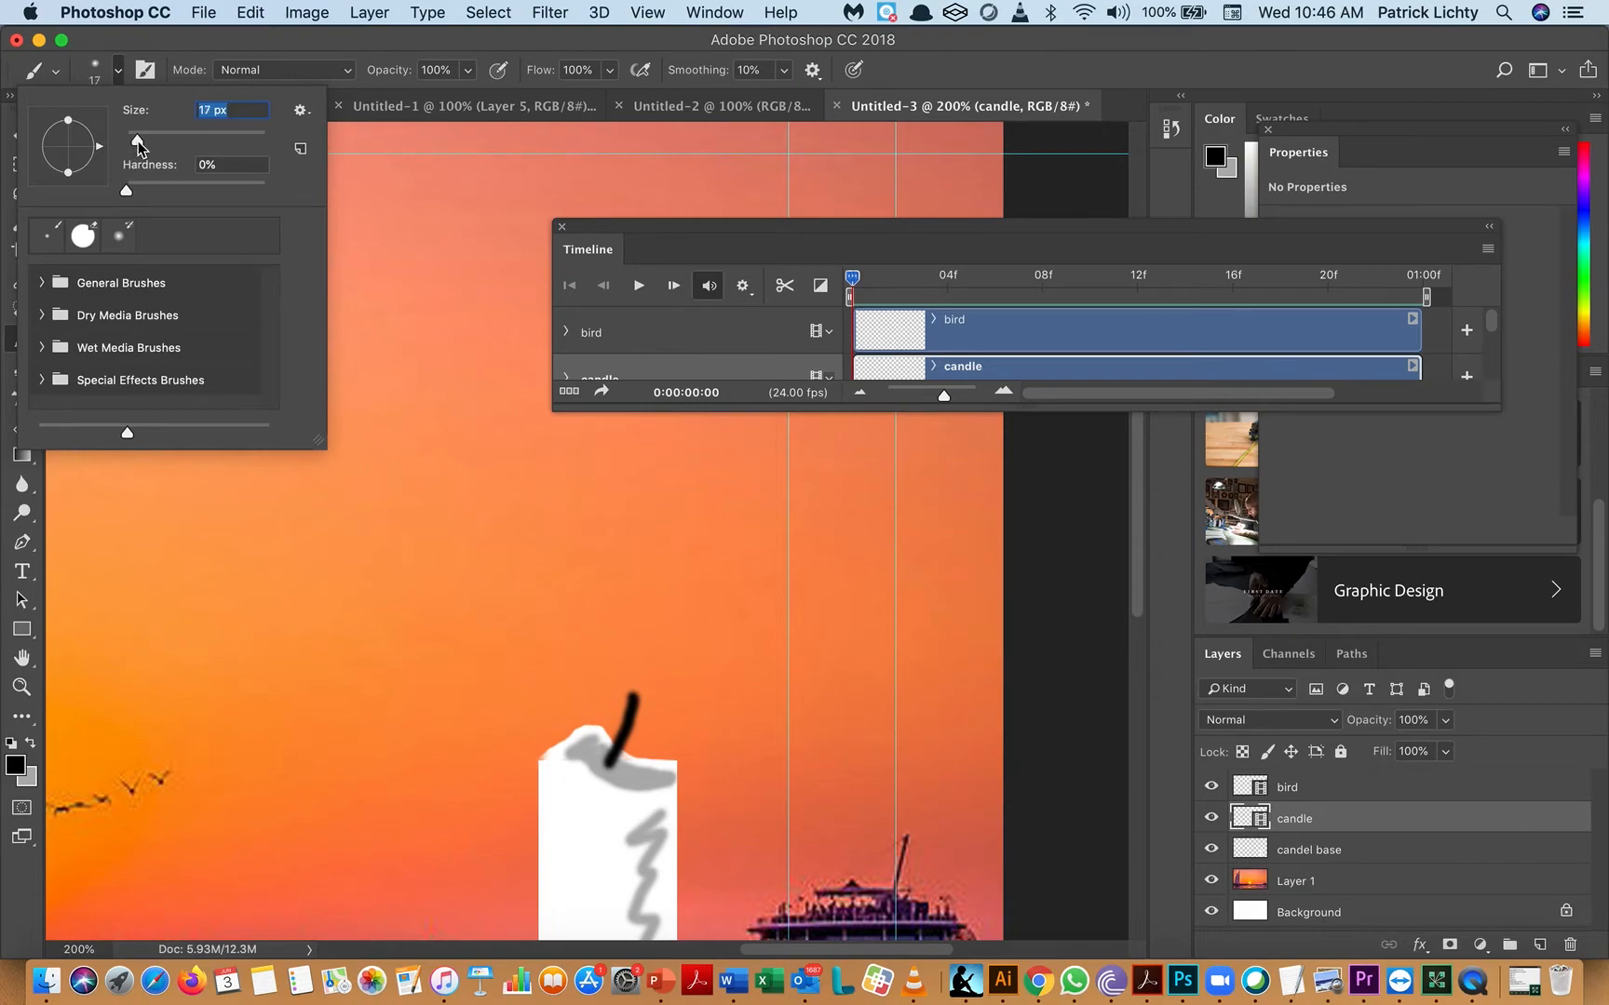
left_click_drag(138, 142, 136, 145)
left_click(94, 72)
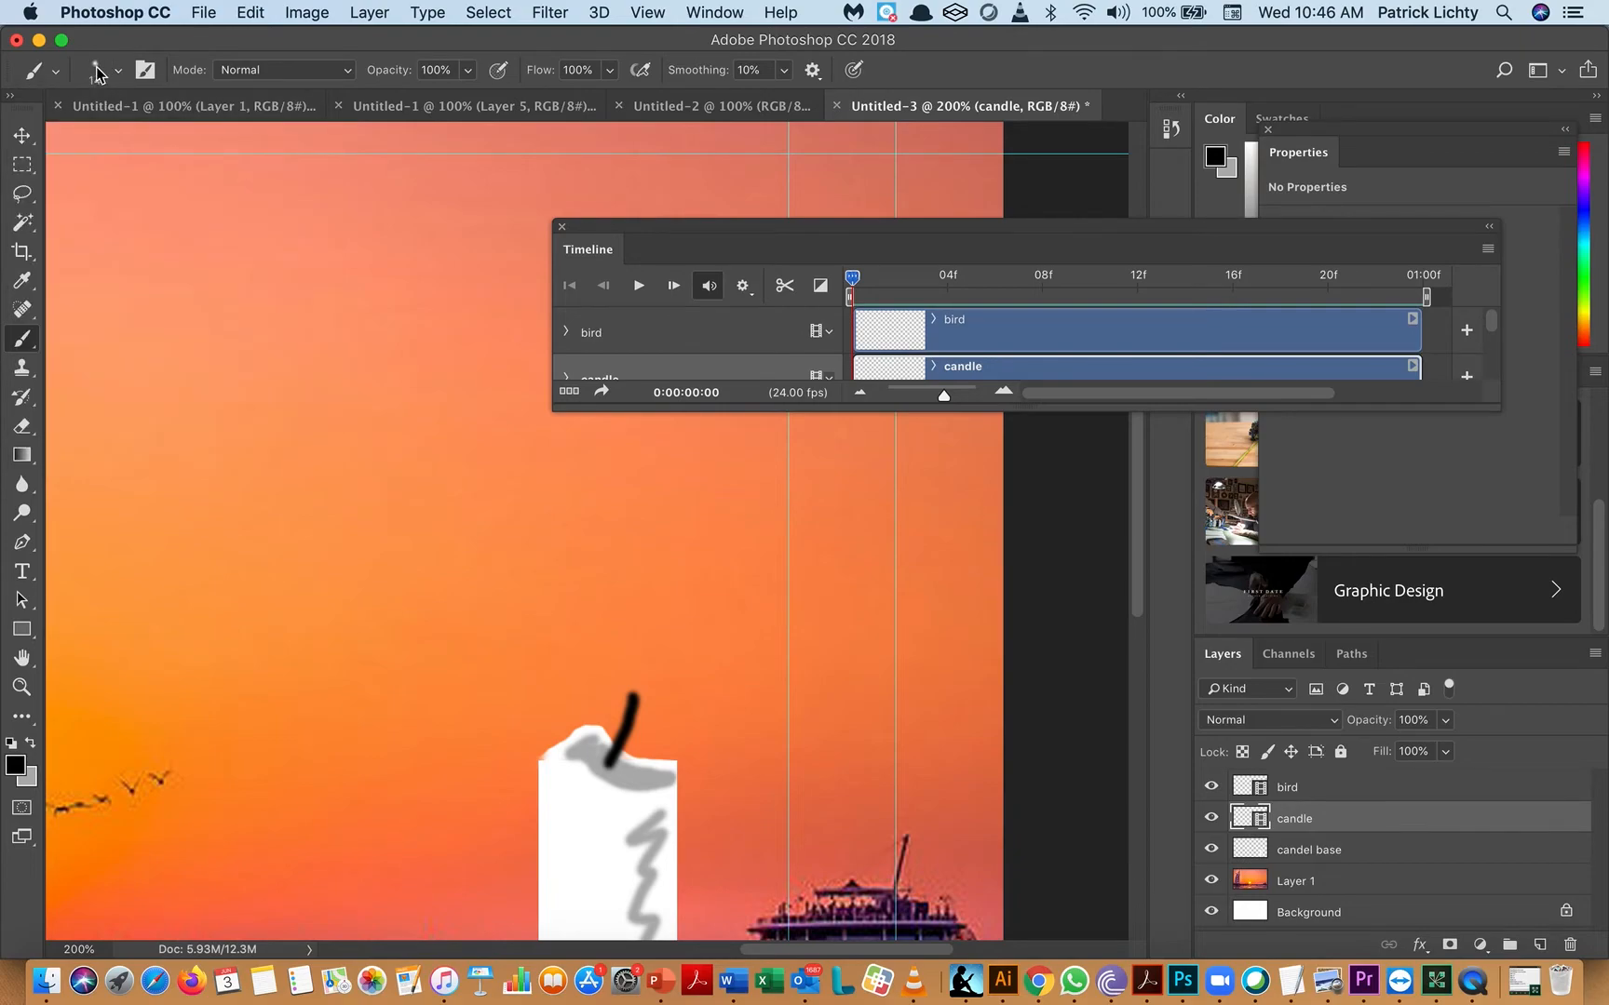
left_click(99, 74)
left_click_drag(135, 138, 138, 137)
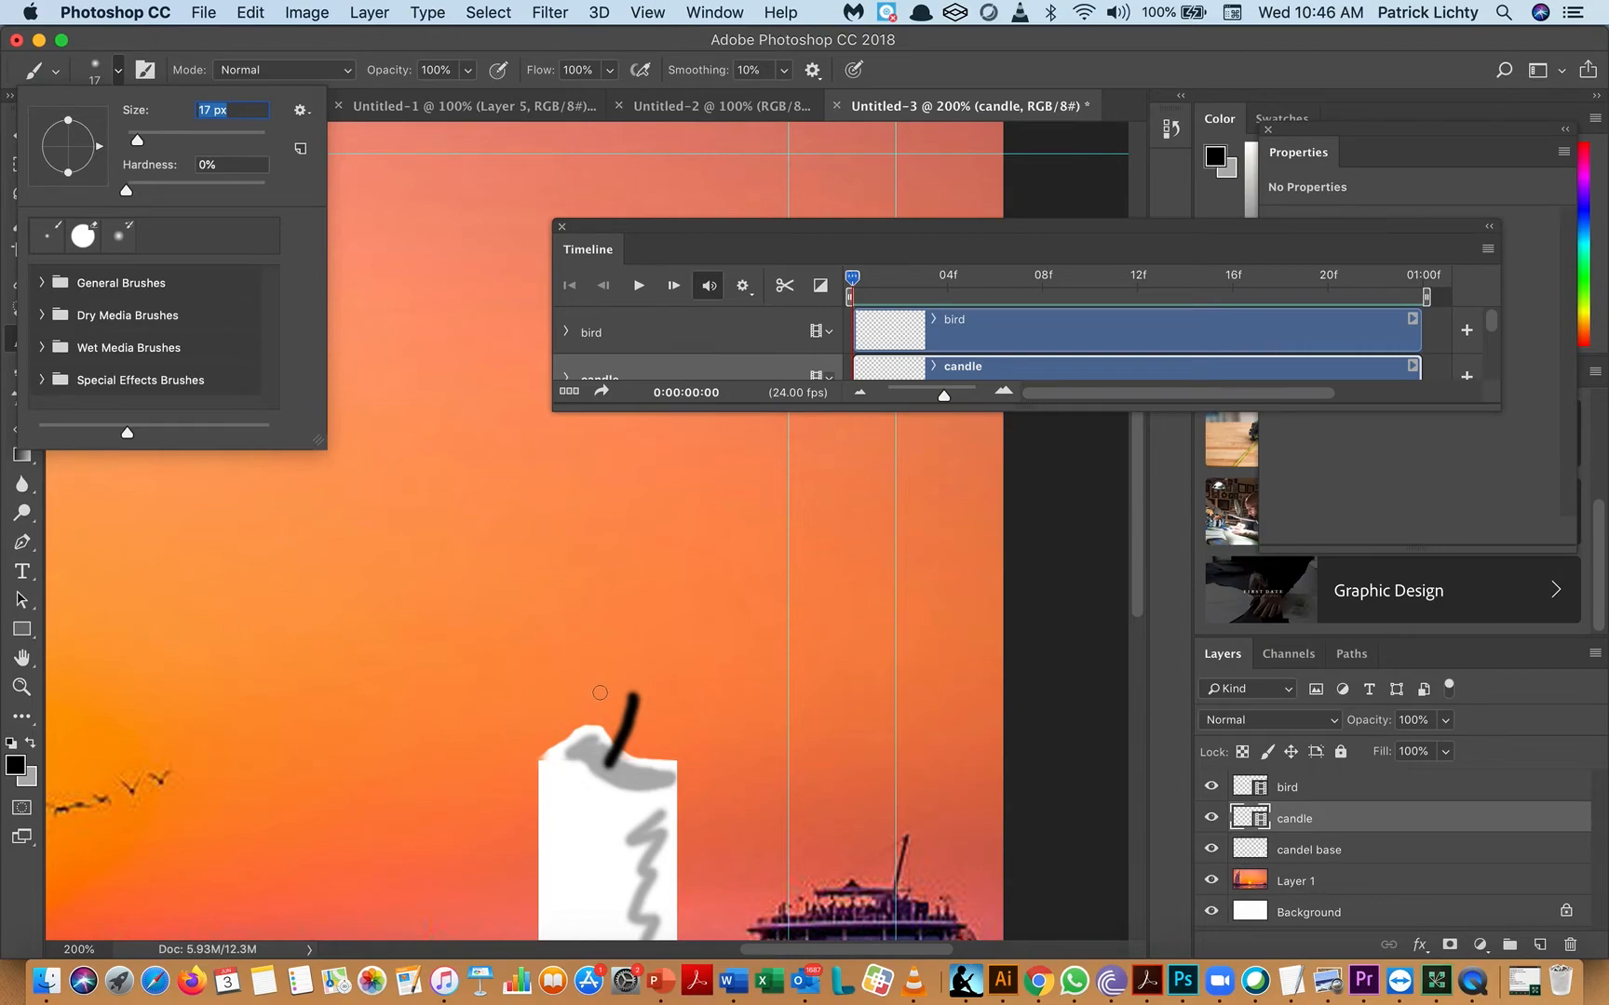
left_click(604, 699)
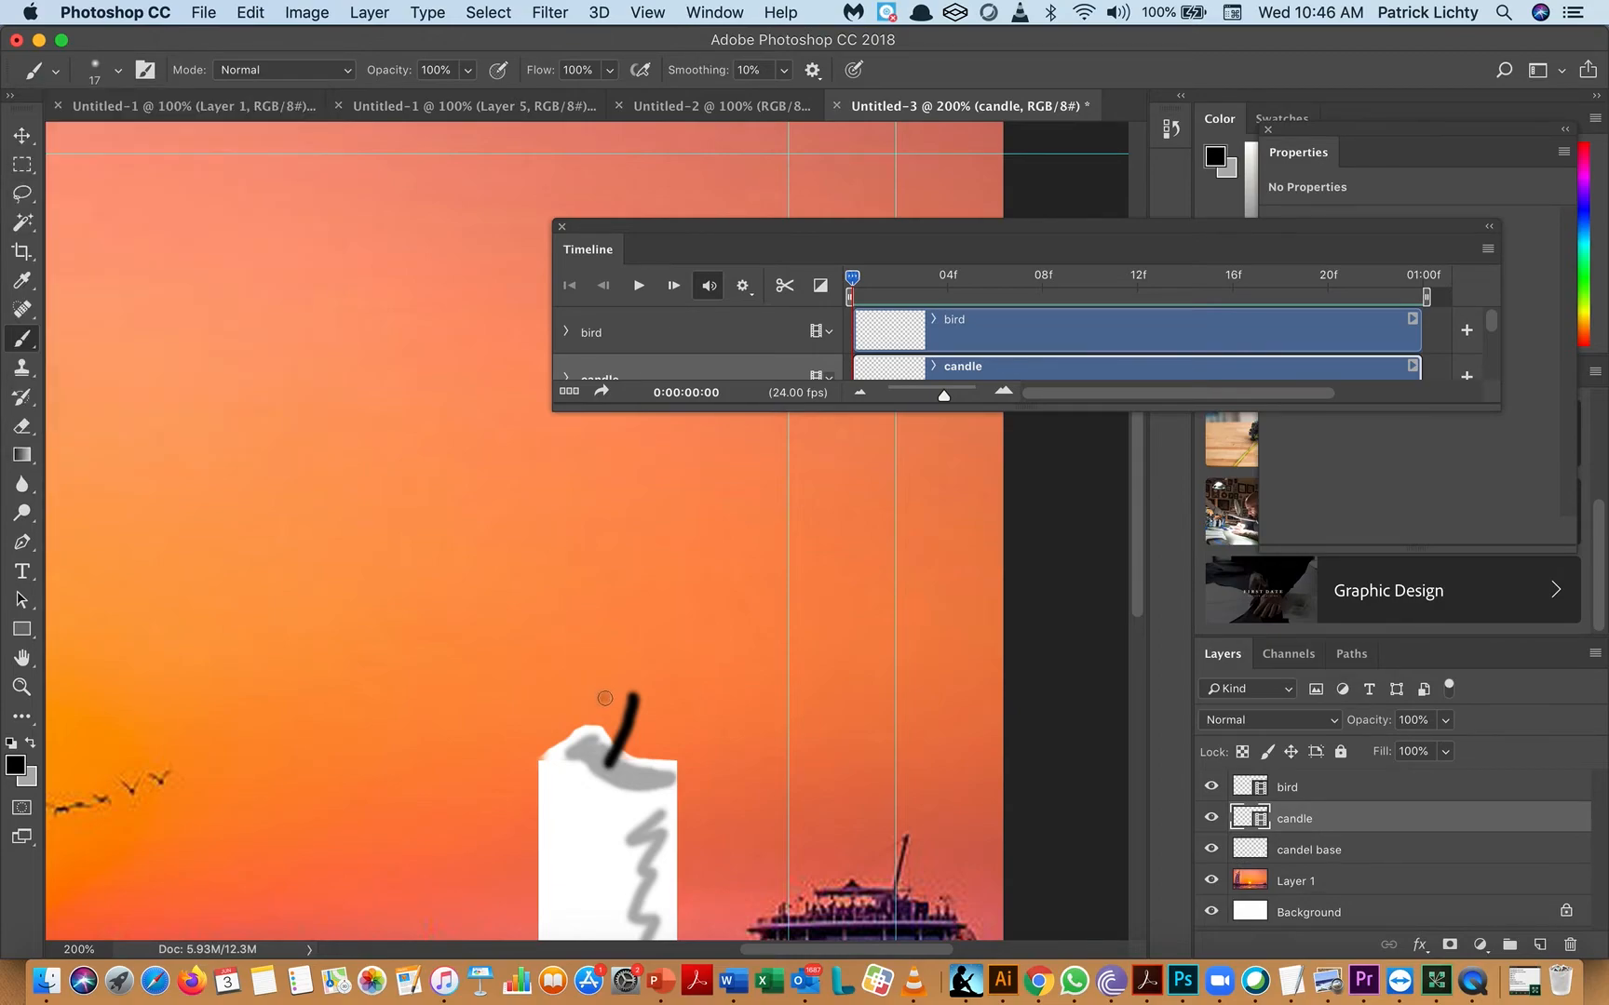
- Paint a solid black teardrop flame above the wick on frames 0 to 3 of the candle layer, shifting its tip slightly each frame
mouse_move(614, 703)
left_mouse_down()
mouse_move(666, 693)
mouse_move(677, 632)
mouse_move(627, 464)
mouse_move(581, 685)
mouse_move(650, 691)
mouse_move(665, 642)
mouse_move(666, 657)
mouse_move(627, 506)
mouse_move(658, 658)
mouse_move(654, 678)
mouse_move(660, 635)
mouse_move(628, 530)
mouse_move(631, 587)
mouse_move(648, 571)
mouse_move(650, 666)
mouse_move(591, 682)
mouse_move(650, 663)
mouse_move(586, 666)
mouse_move(646, 650)
mouse_move(596, 639)
mouse_move(631, 622)
left_mouse_up()
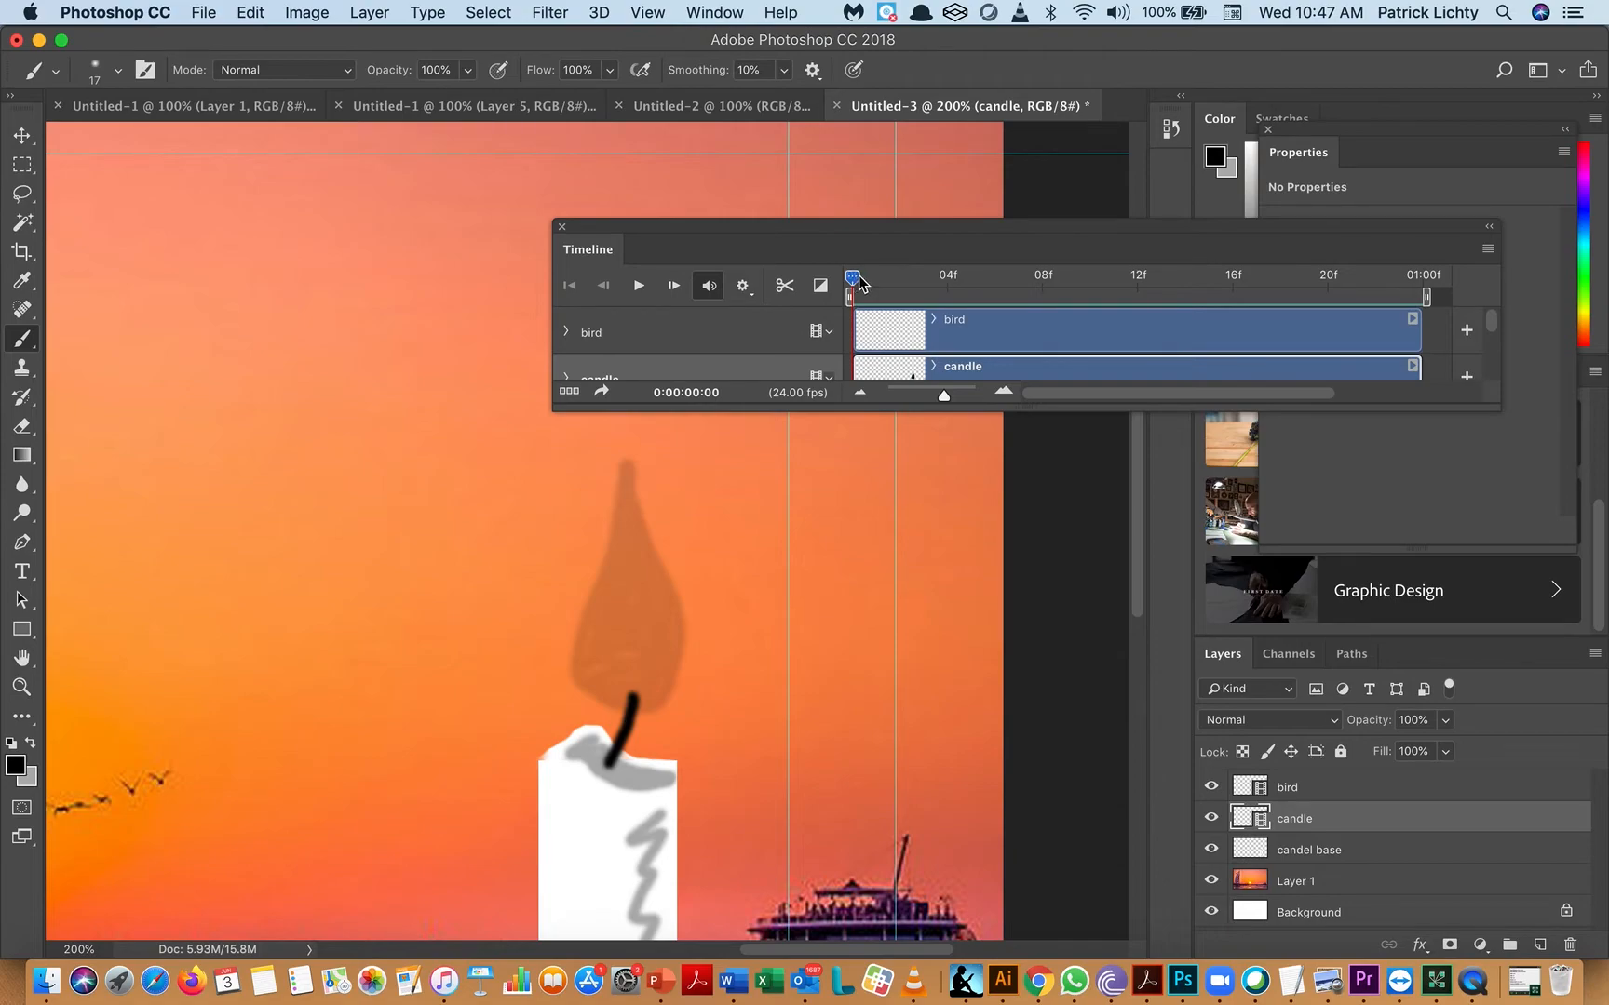
left_click_drag(857, 277, 865, 283)
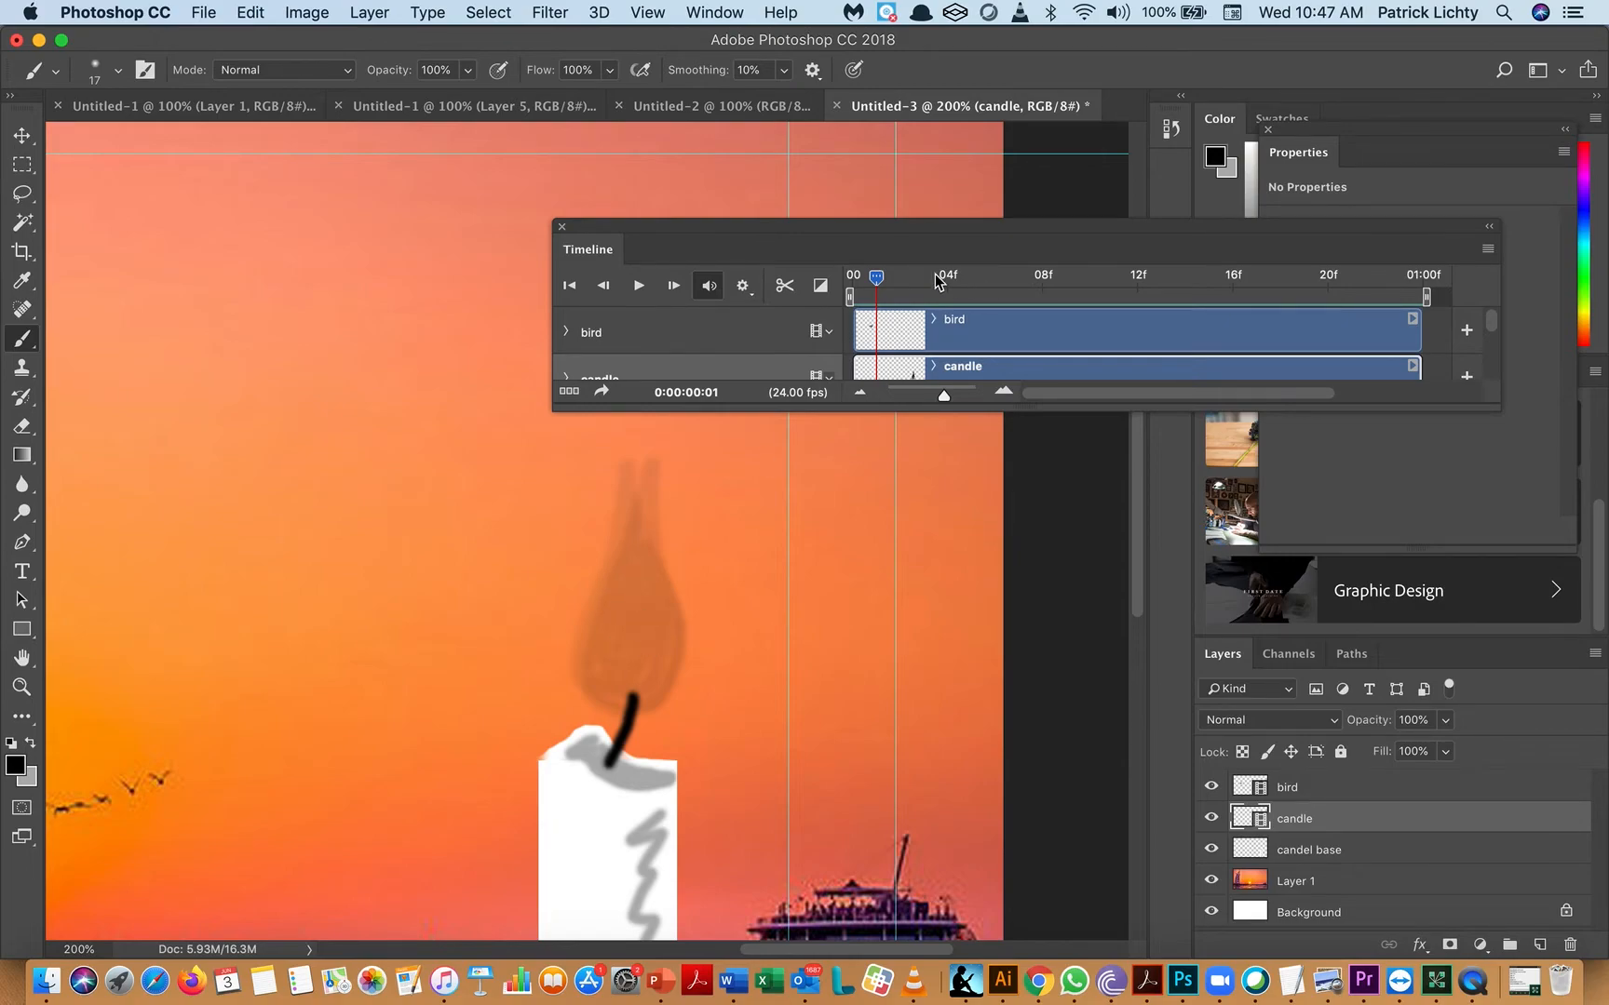
left_click_drag(878, 288, 892, 289)
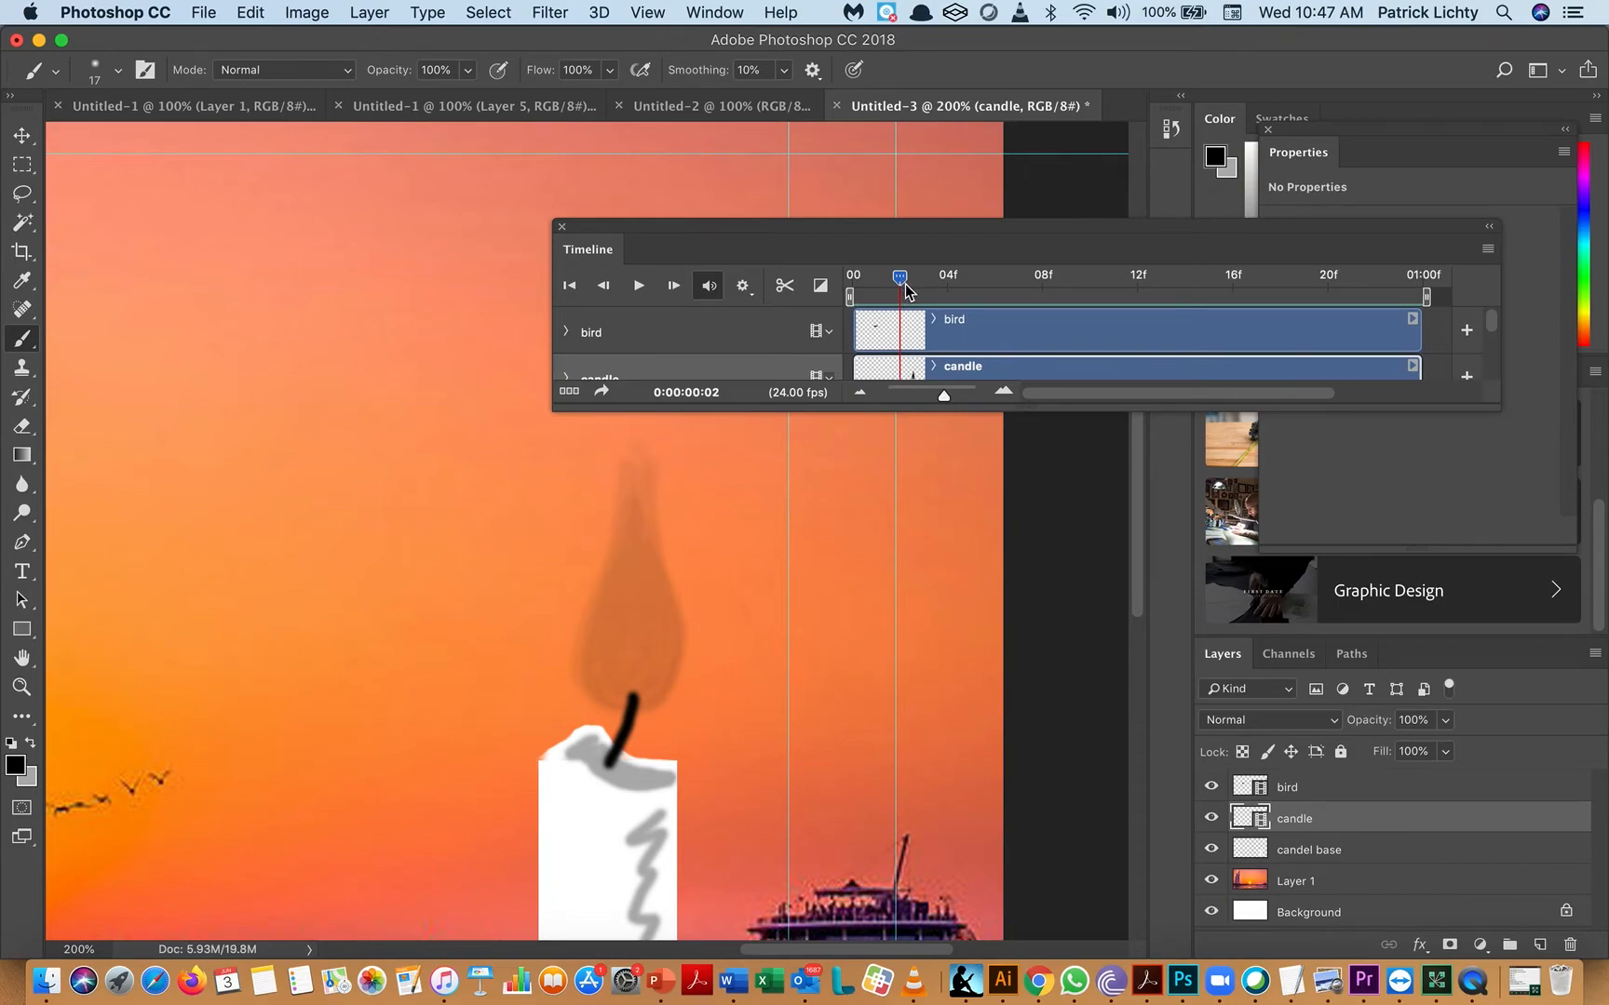
left_click_drag(910, 282, 915, 280)
mouse_move(643, 466)
left_mouse_down()
mouse_move(603, 622)
mouse_move(603, 702)
mouse_move(627, 715)
mouse_move(658, 697)
mouse_move(669, 658)
mouse_move(647, 491)
mouse_move(659, 594)
left_mouse_up()
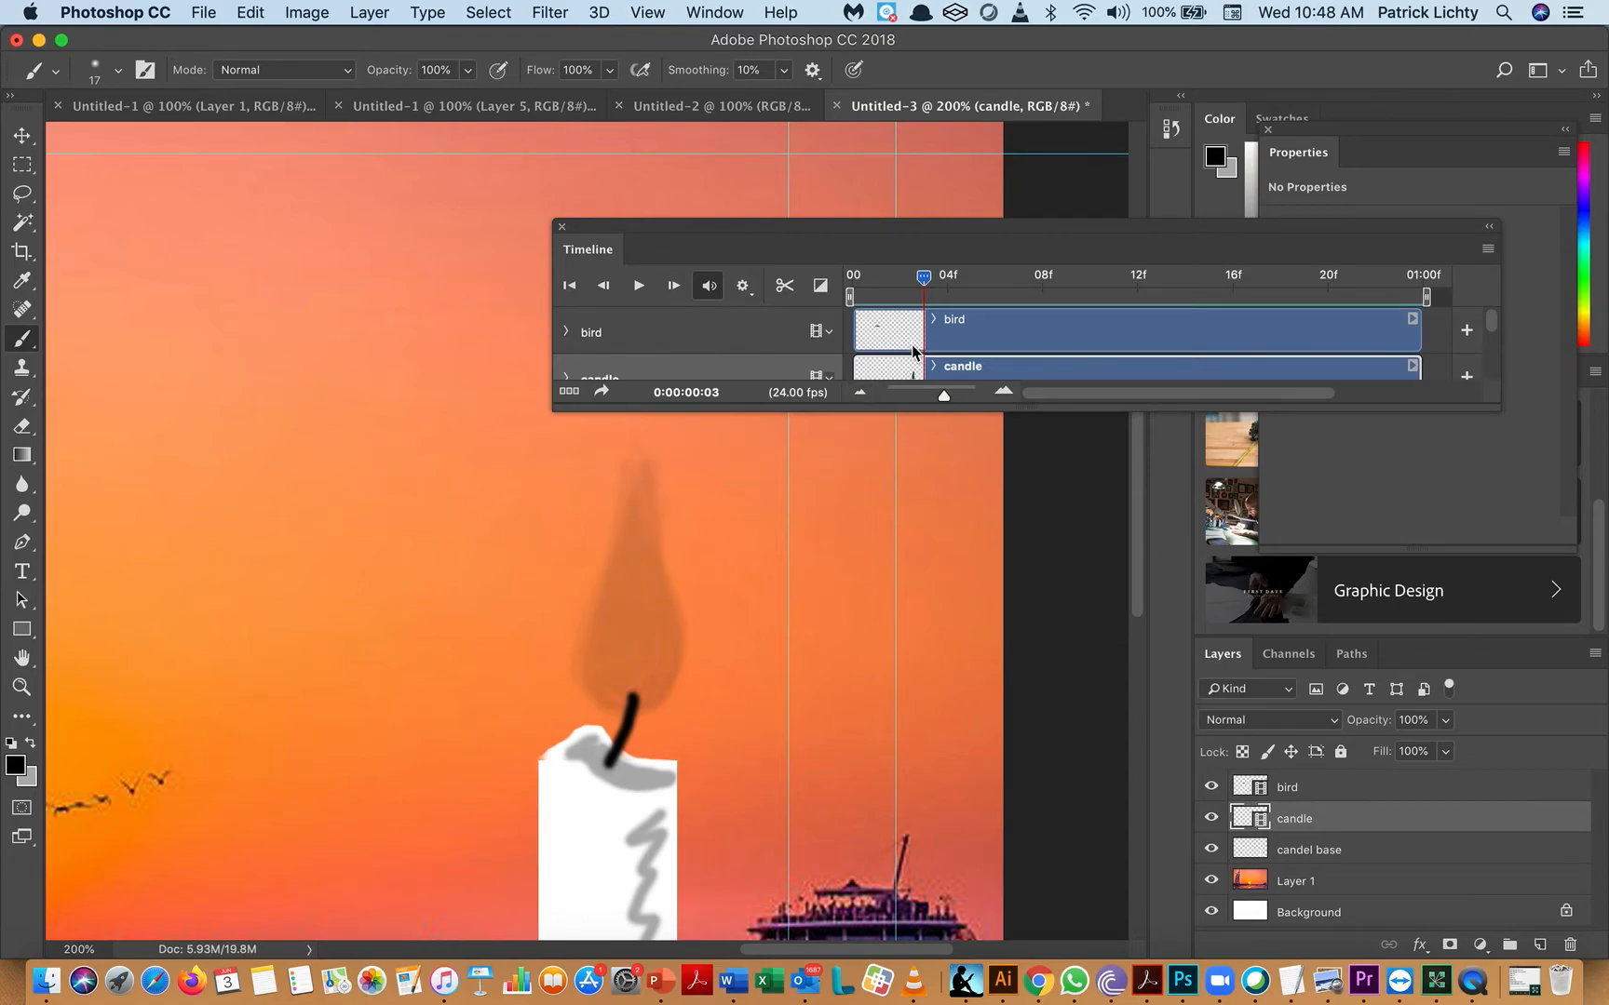
- Paint the next black flame variations above the wick on frames 4 to 7 of the candle layer, following the onion skins
left_click(942, 277)
left_click_drag(959, 284, 968, 287)
left_click_drag(977, 280, 989, 288)
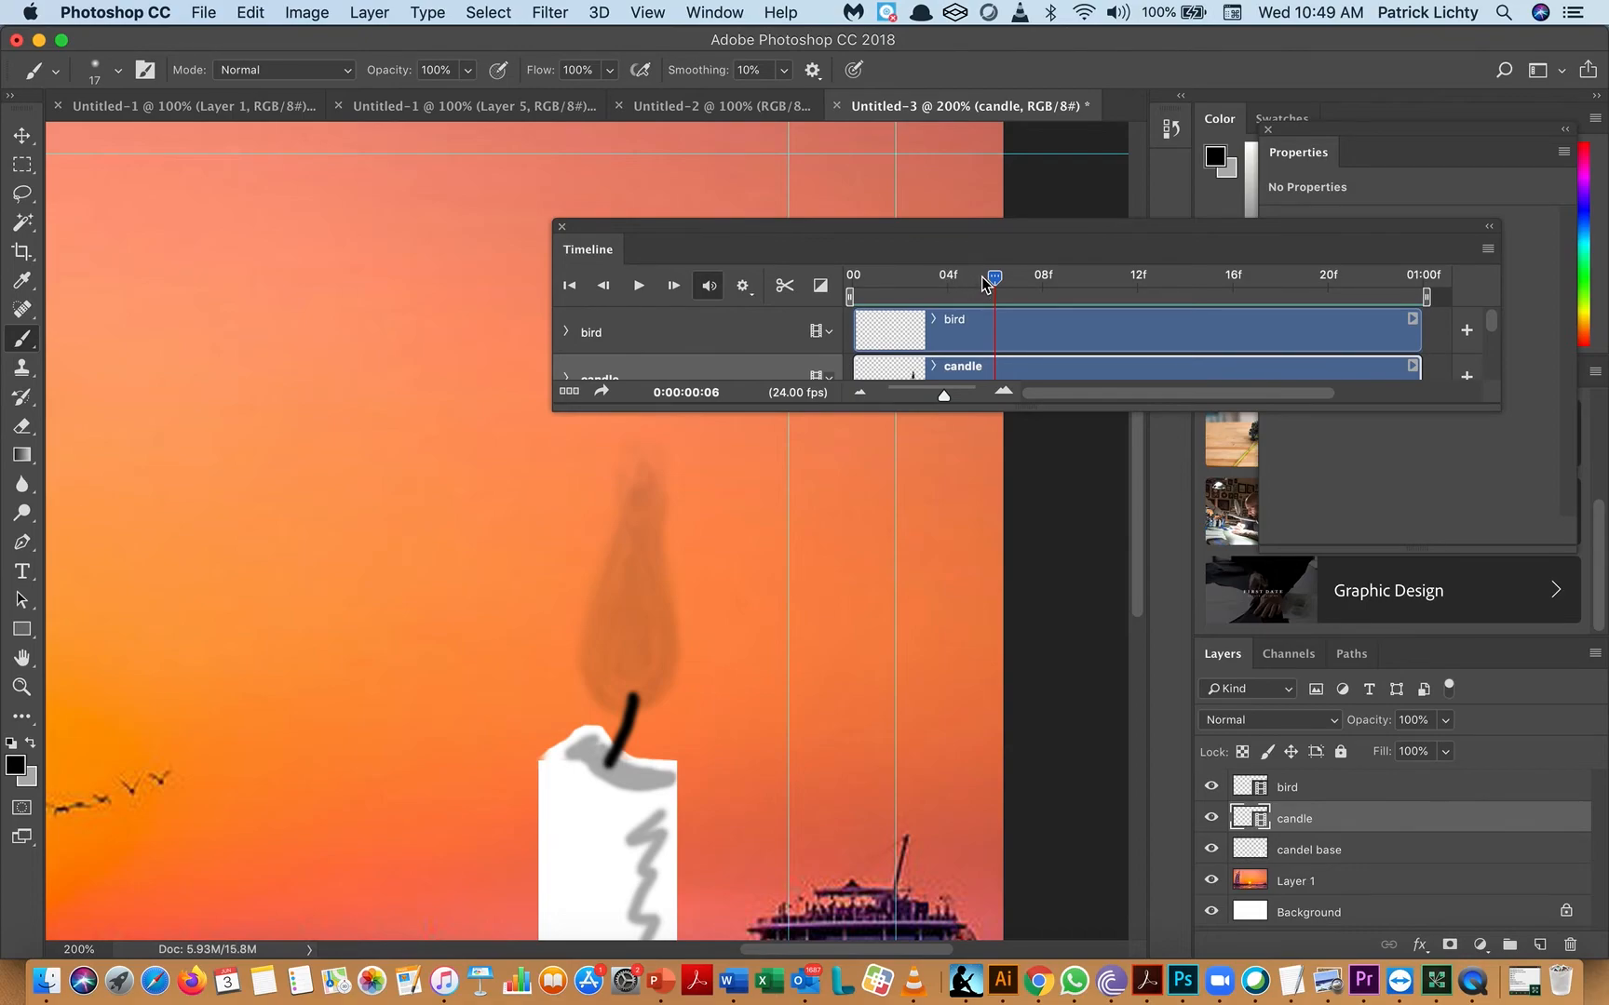
left_click(1011, 279)
right_click(627, 582)
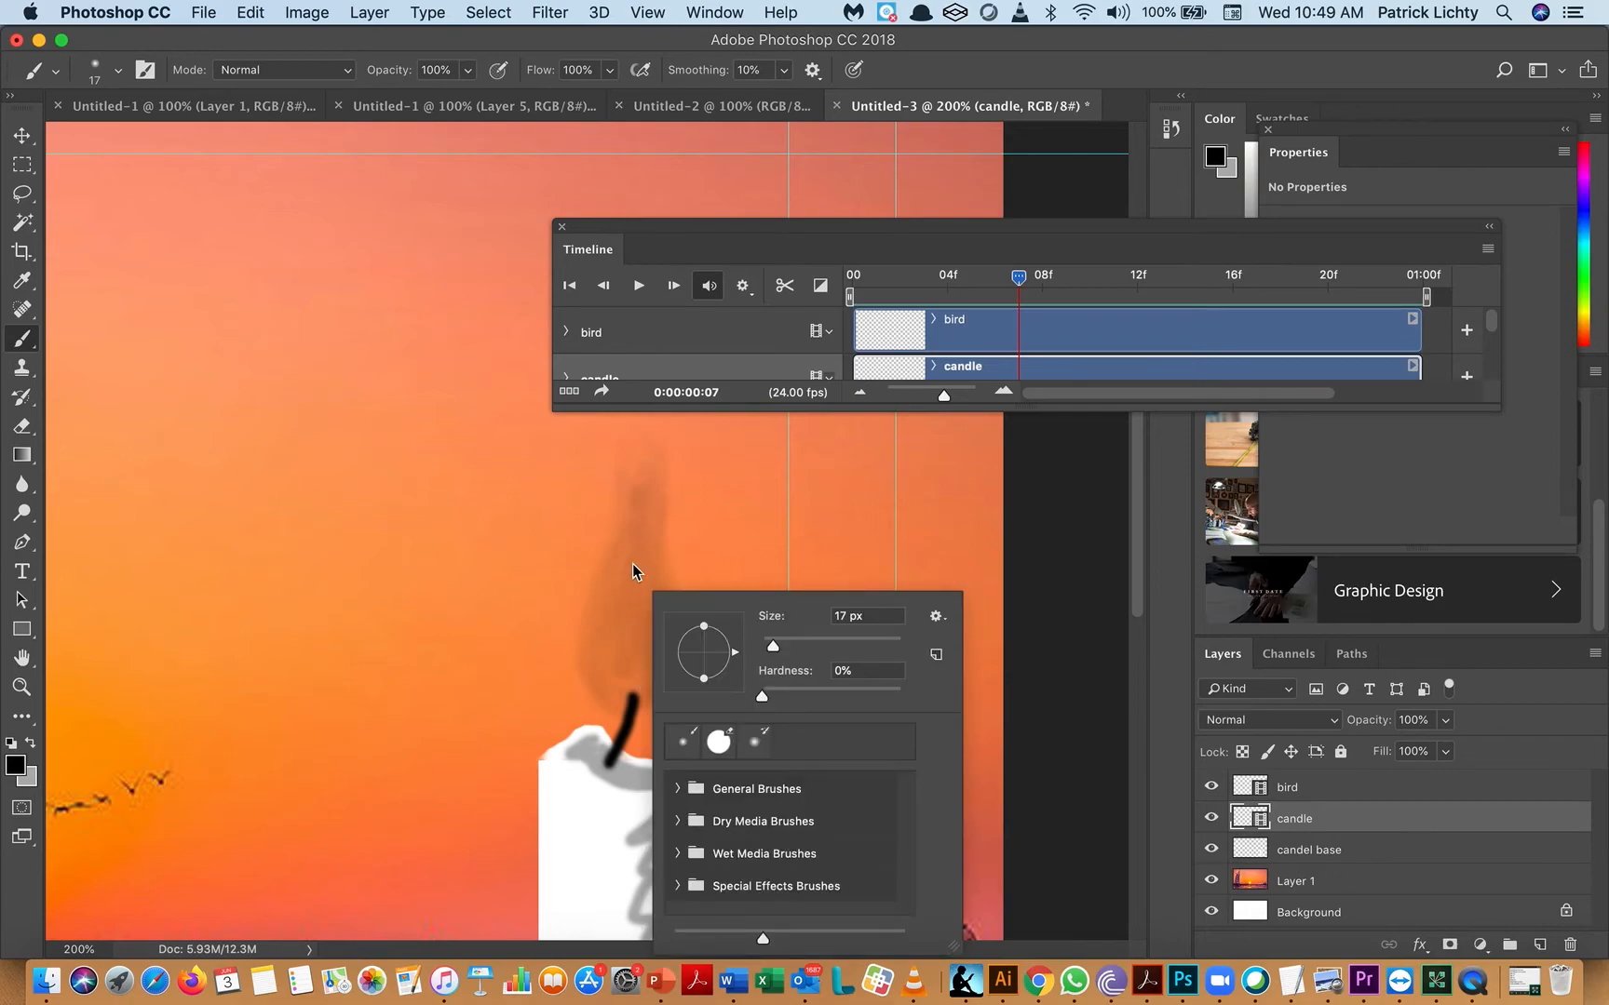
left_click(1027, 284)
- Continue the flickering black flame on frames 8 to 10 of the candle layer, varying the shape of its tip
left_click(1038, 279)
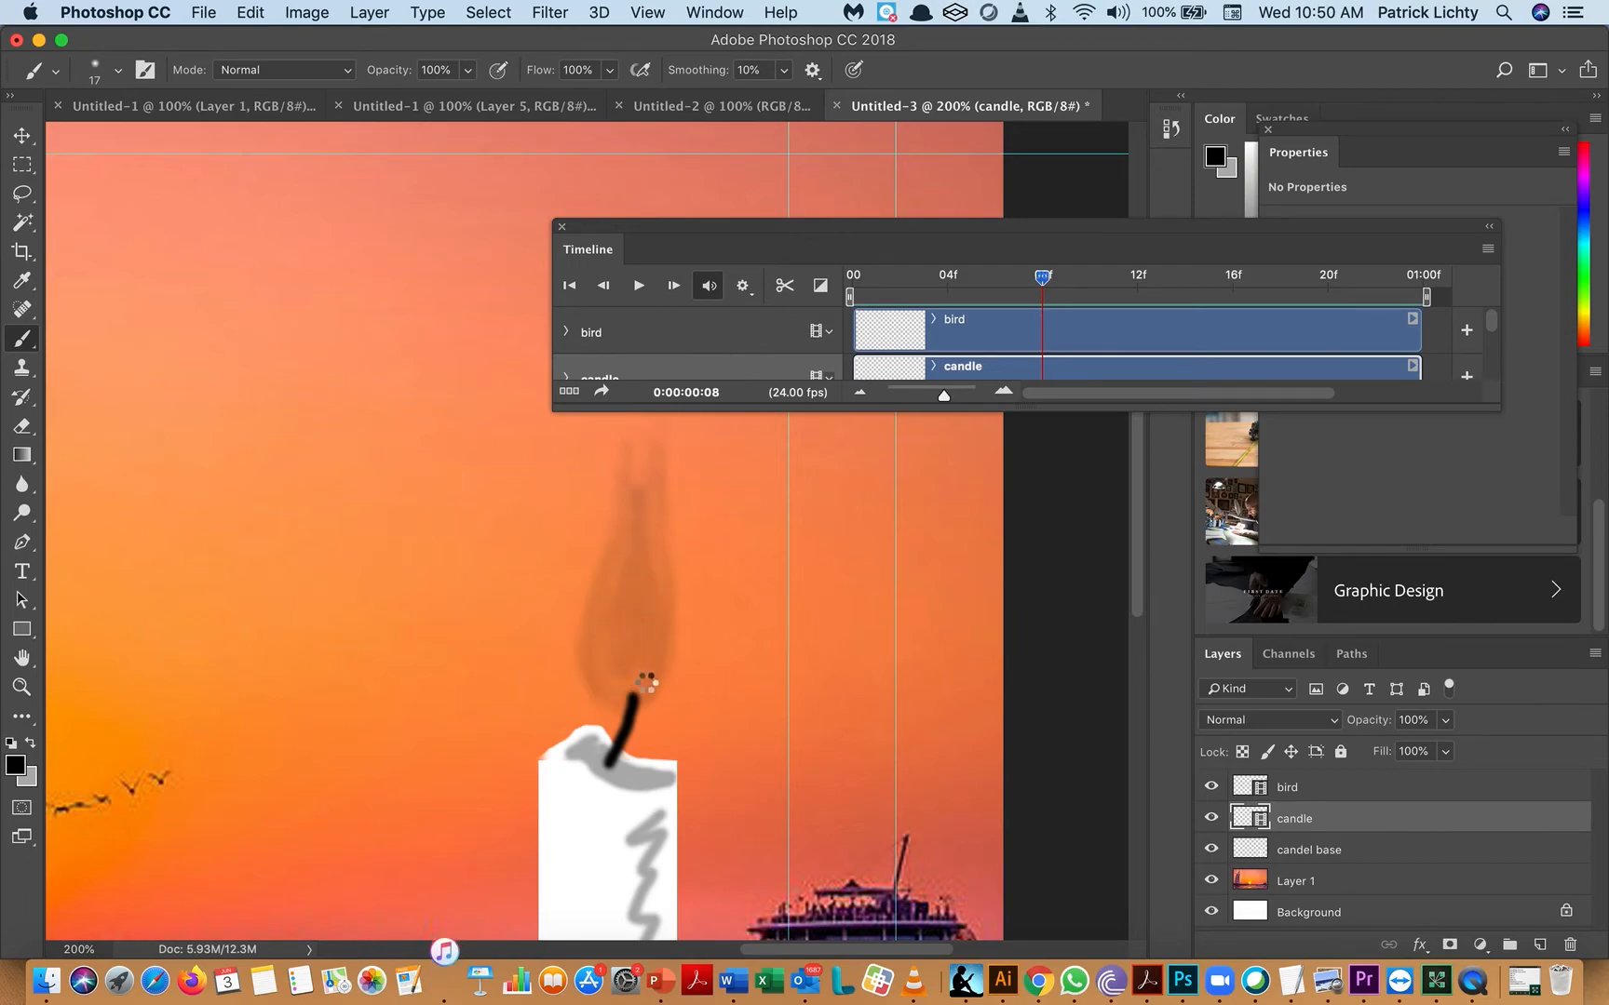
left_click(1059, 279)
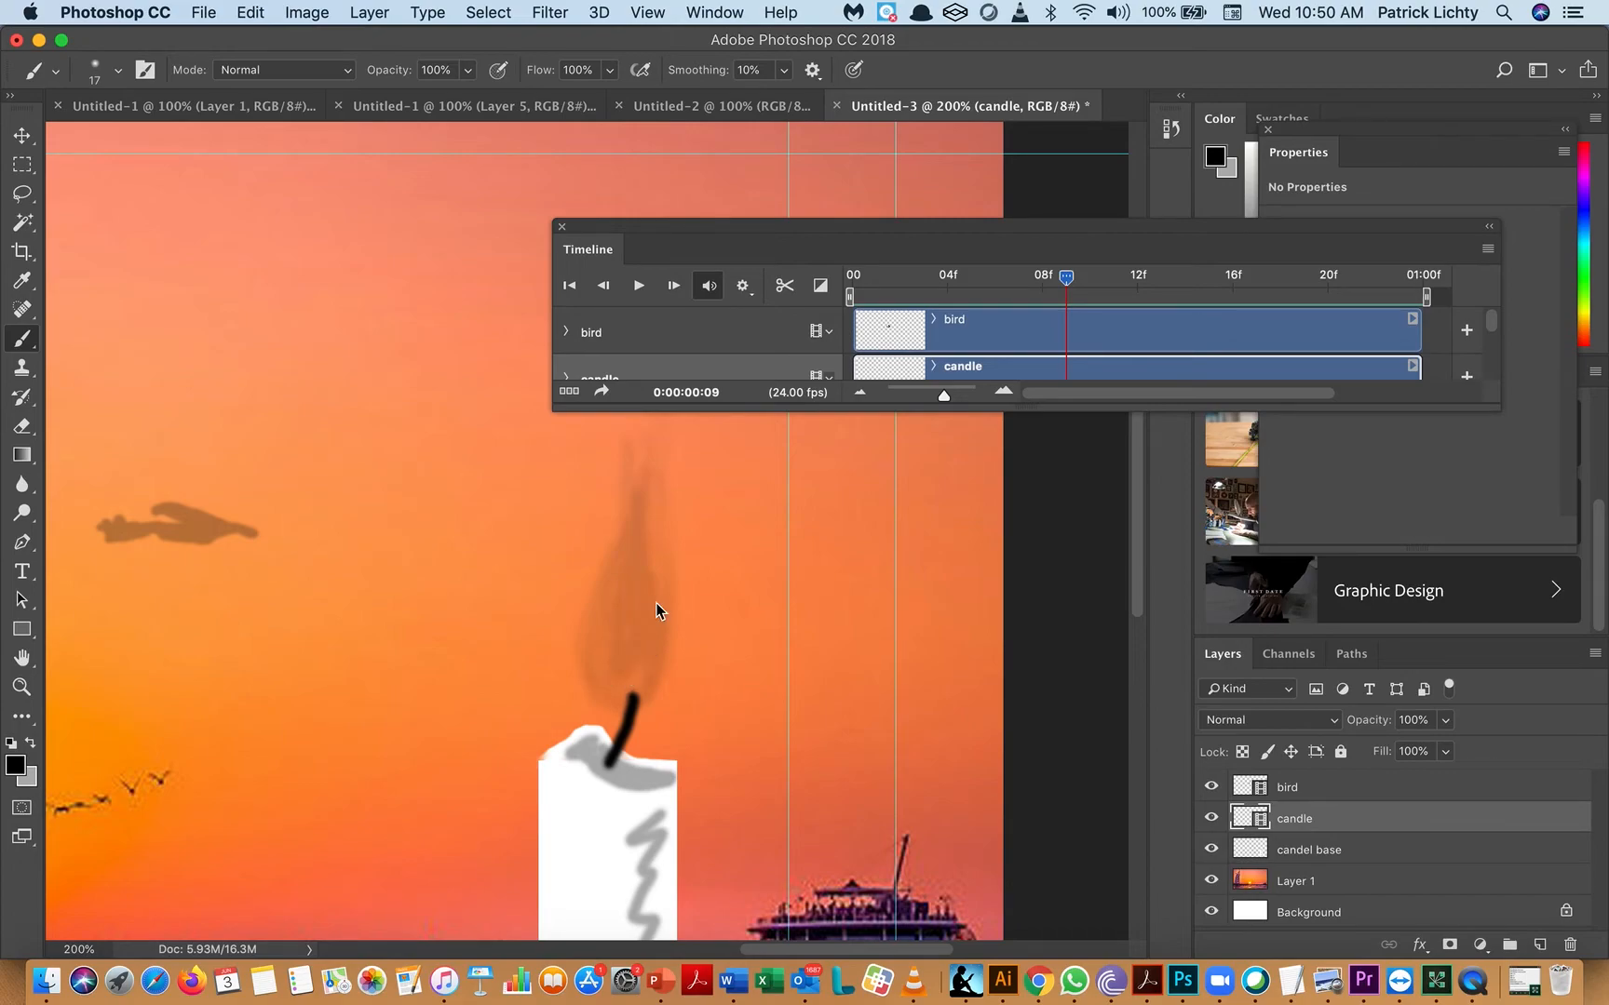
left_click_drag(1063, 281, 1080, 283)
left_click(1486, 250)
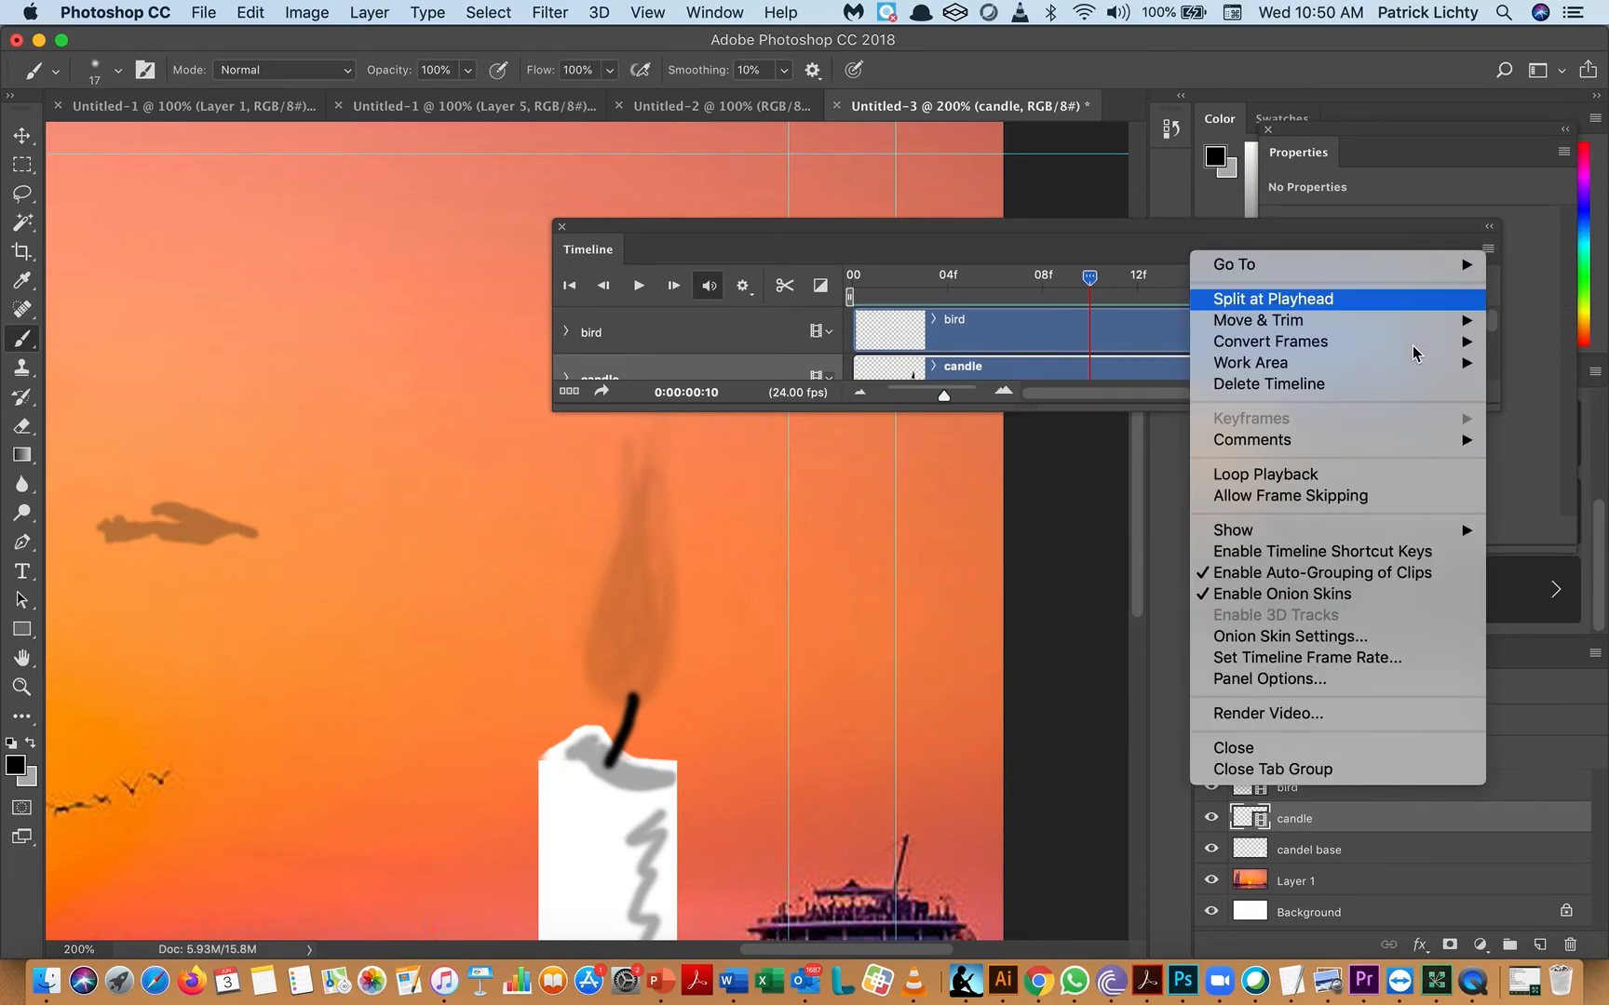
left_click(1300, 680)
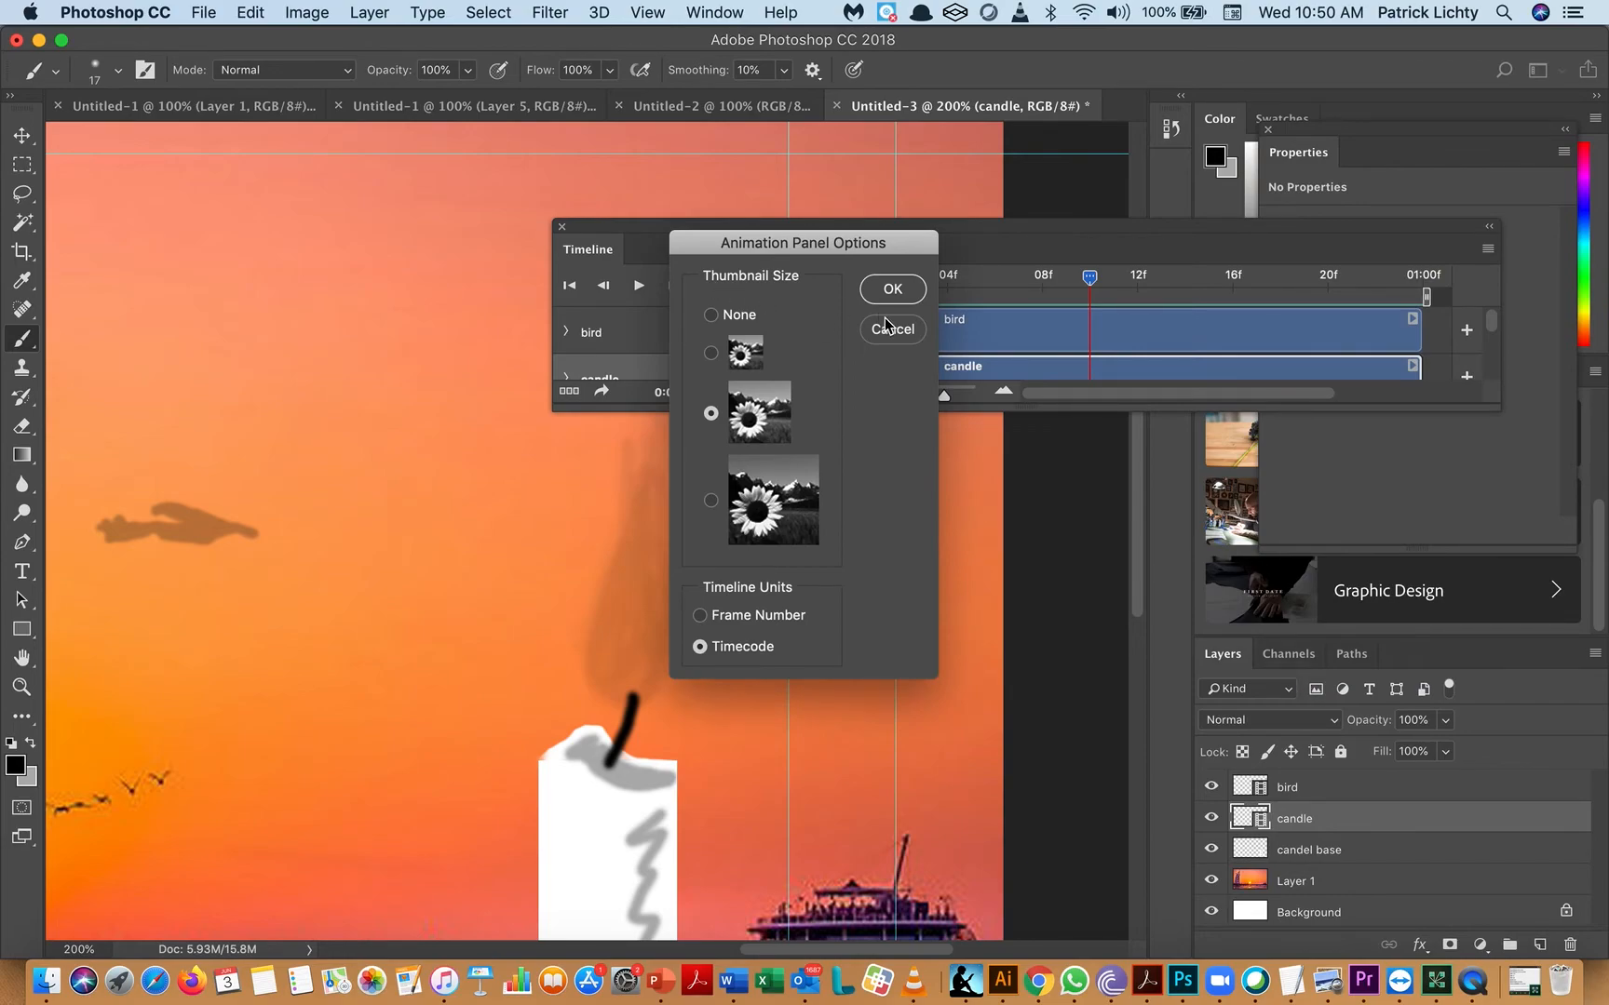
left_click(911, 333)
- Set the onion skin blend mode to Multiply
left_click(1490, 250)
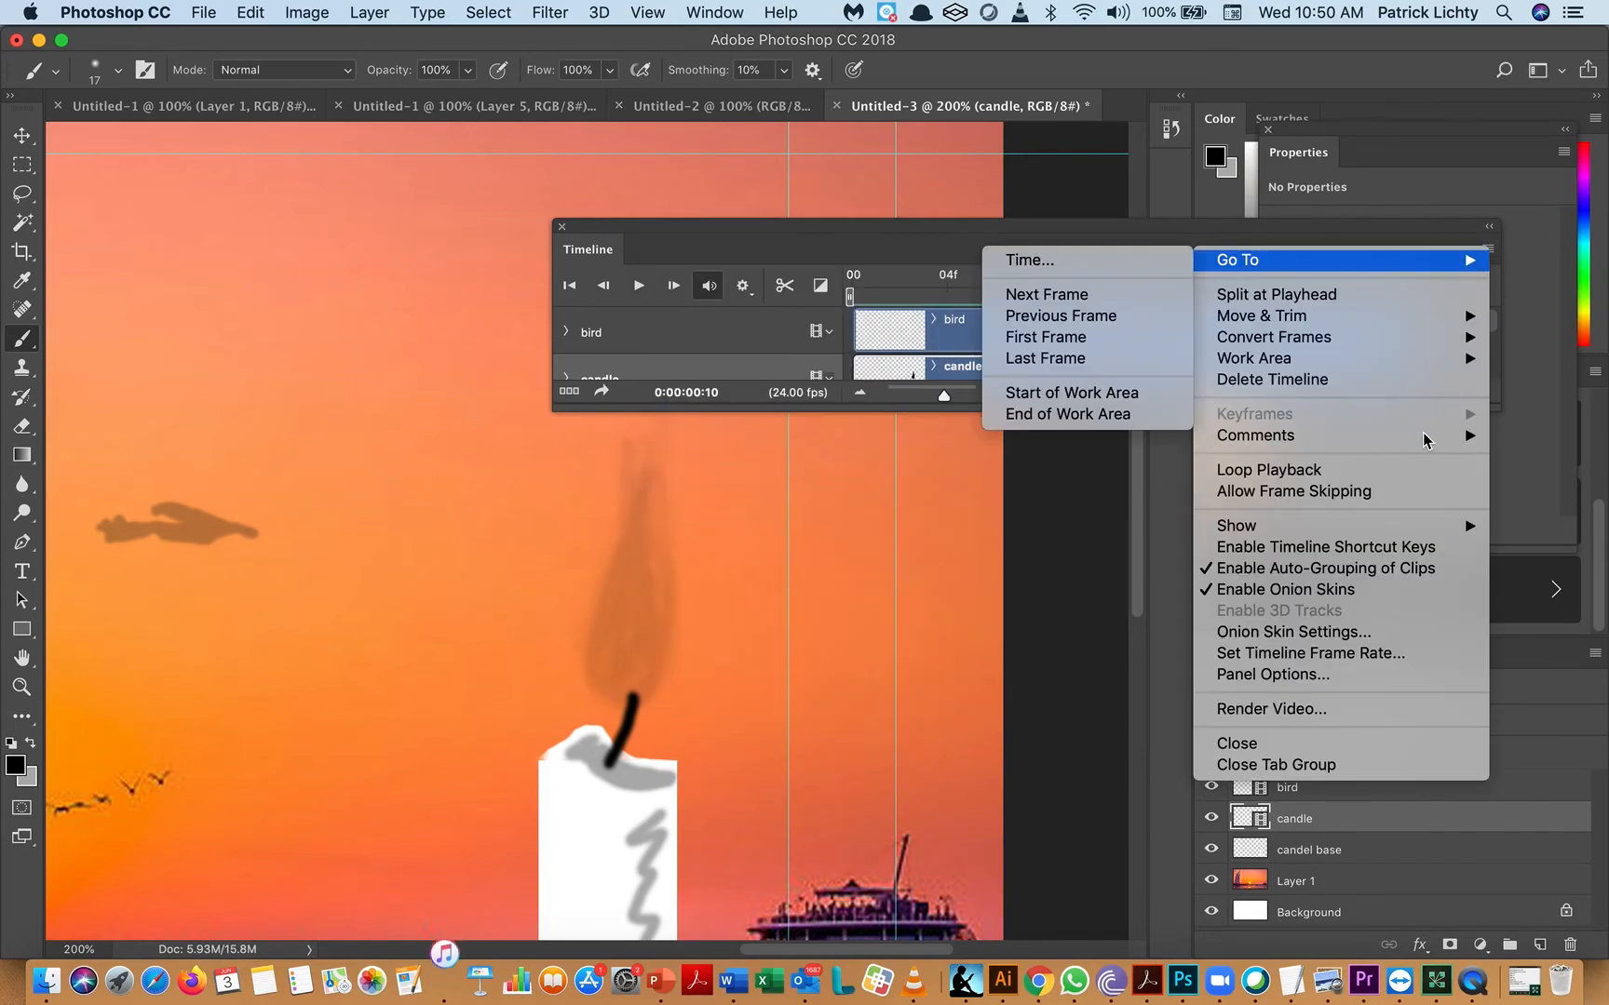
left_click(1316, 633)
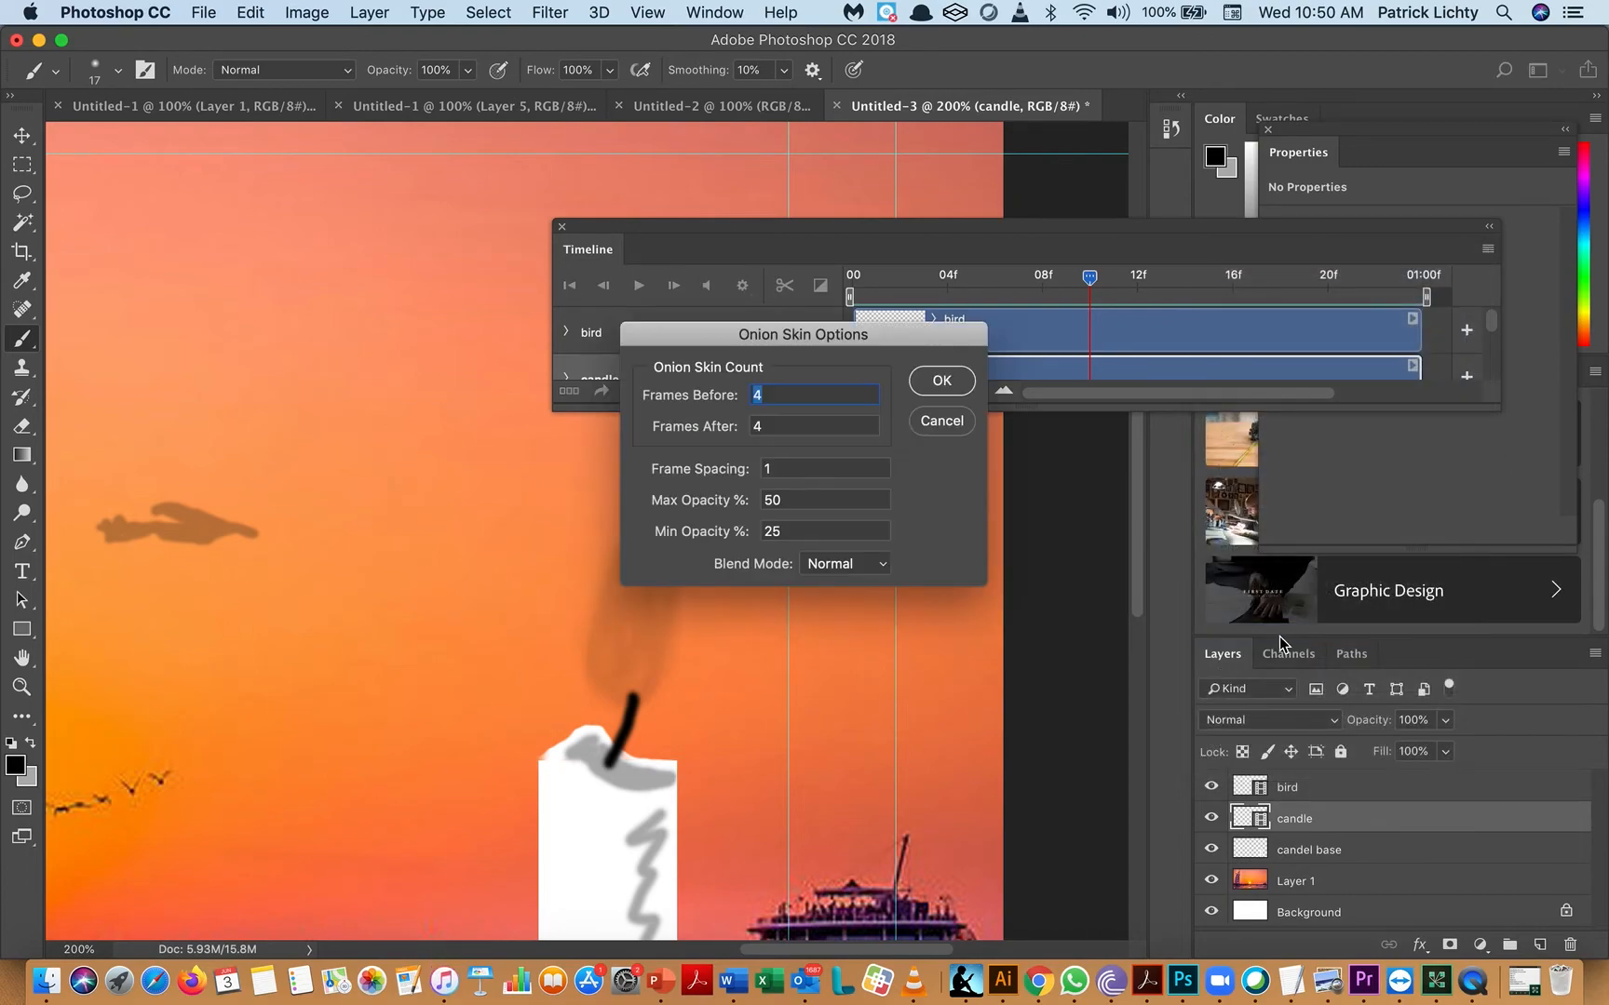
left_click(875, 566)
left_click(880, 581)
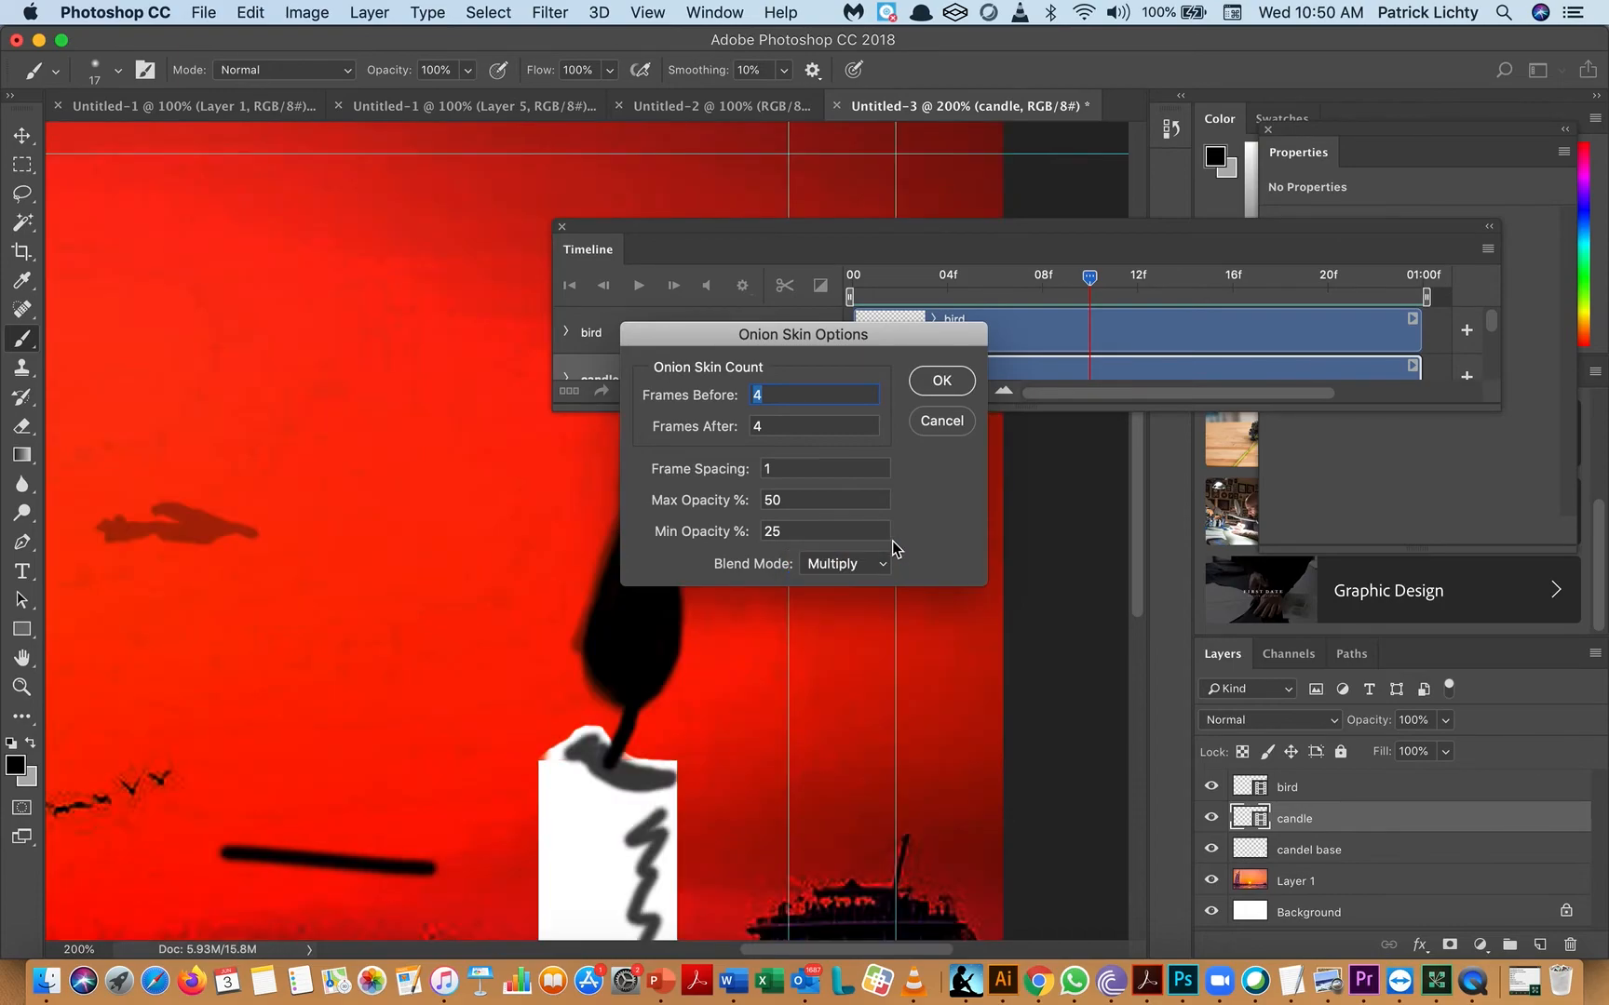
left_click(957, 381)
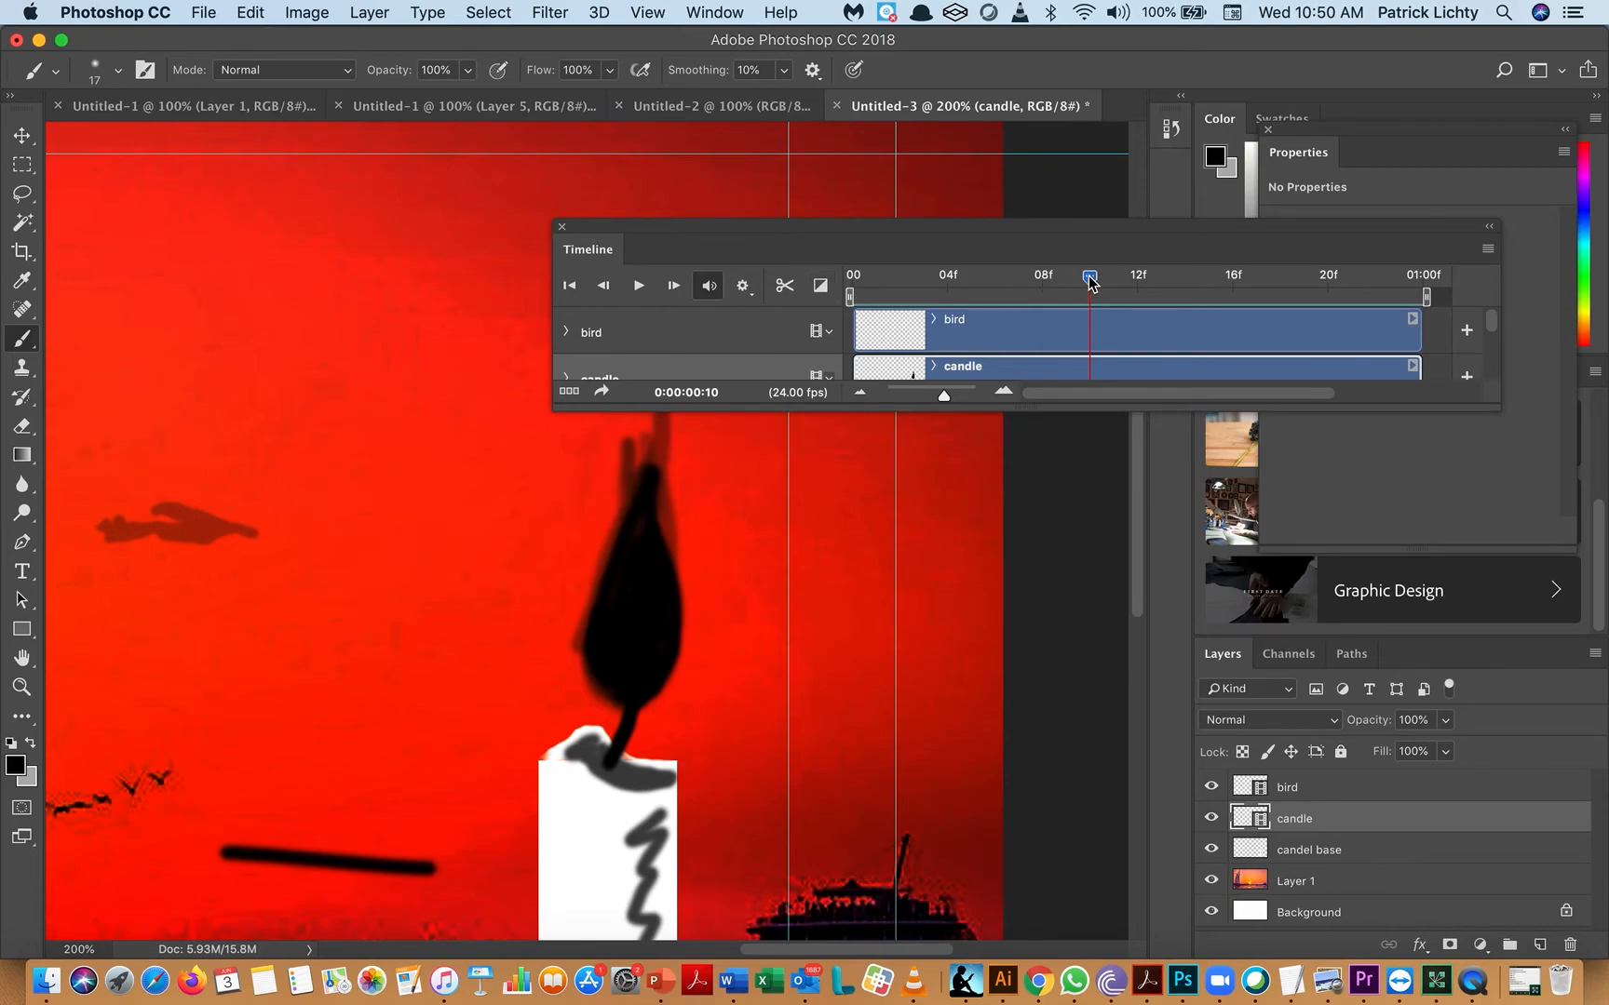
- Paint a black flame with a forked tip on frame 11 and one with a single tall tip on frame 12
left_click_drag(1090, 276, 1115, 276)
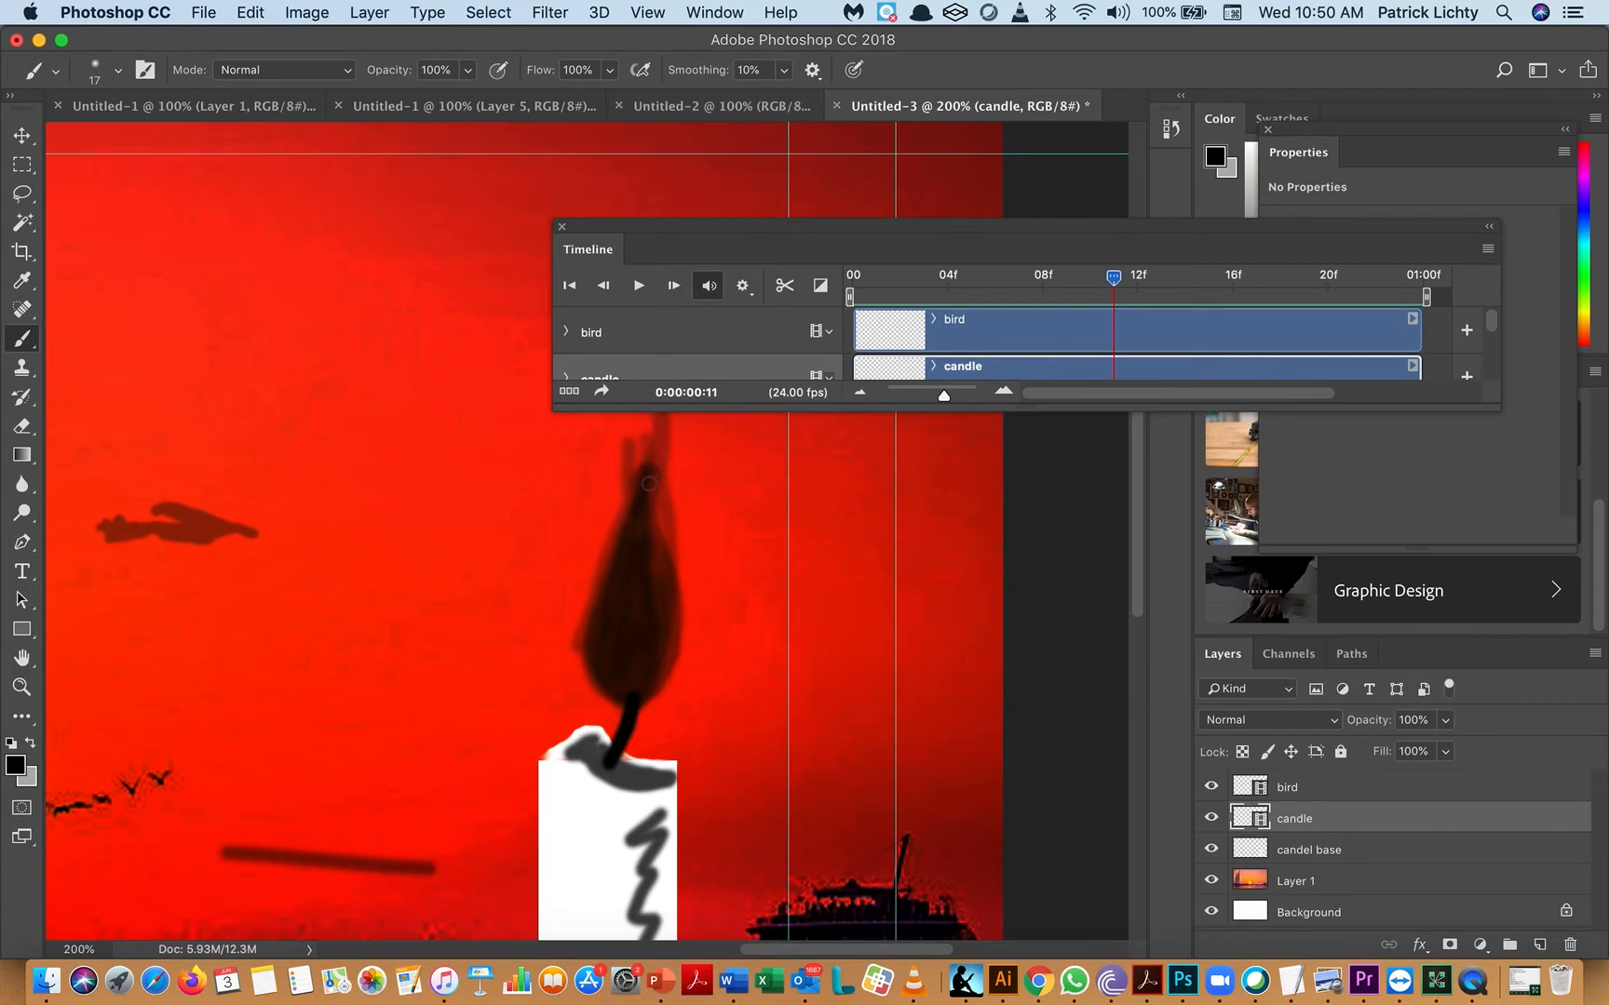
mouse_move(603, 682)
left_mouse_down()
mouse_move(673, 646)
mouse_move(644, 678)
mouse_move(604, 655)
mouse_move(668, 642)
mouse_move(611, 642)
mouse_move(615, 620)
mouse_move(670, 609)
mouse_move(626, 612)
mouse_move(654, 579)
mouse_move(648, 608)
mouse_move(671, 594)
mouse_move(668, 618)
mouse_move(680, 500)
mouse_move(677, 468)
mouse_move(646, 536)
mouse_move(626, 439)
mouse_move(622, 666)
left_mouse_up()
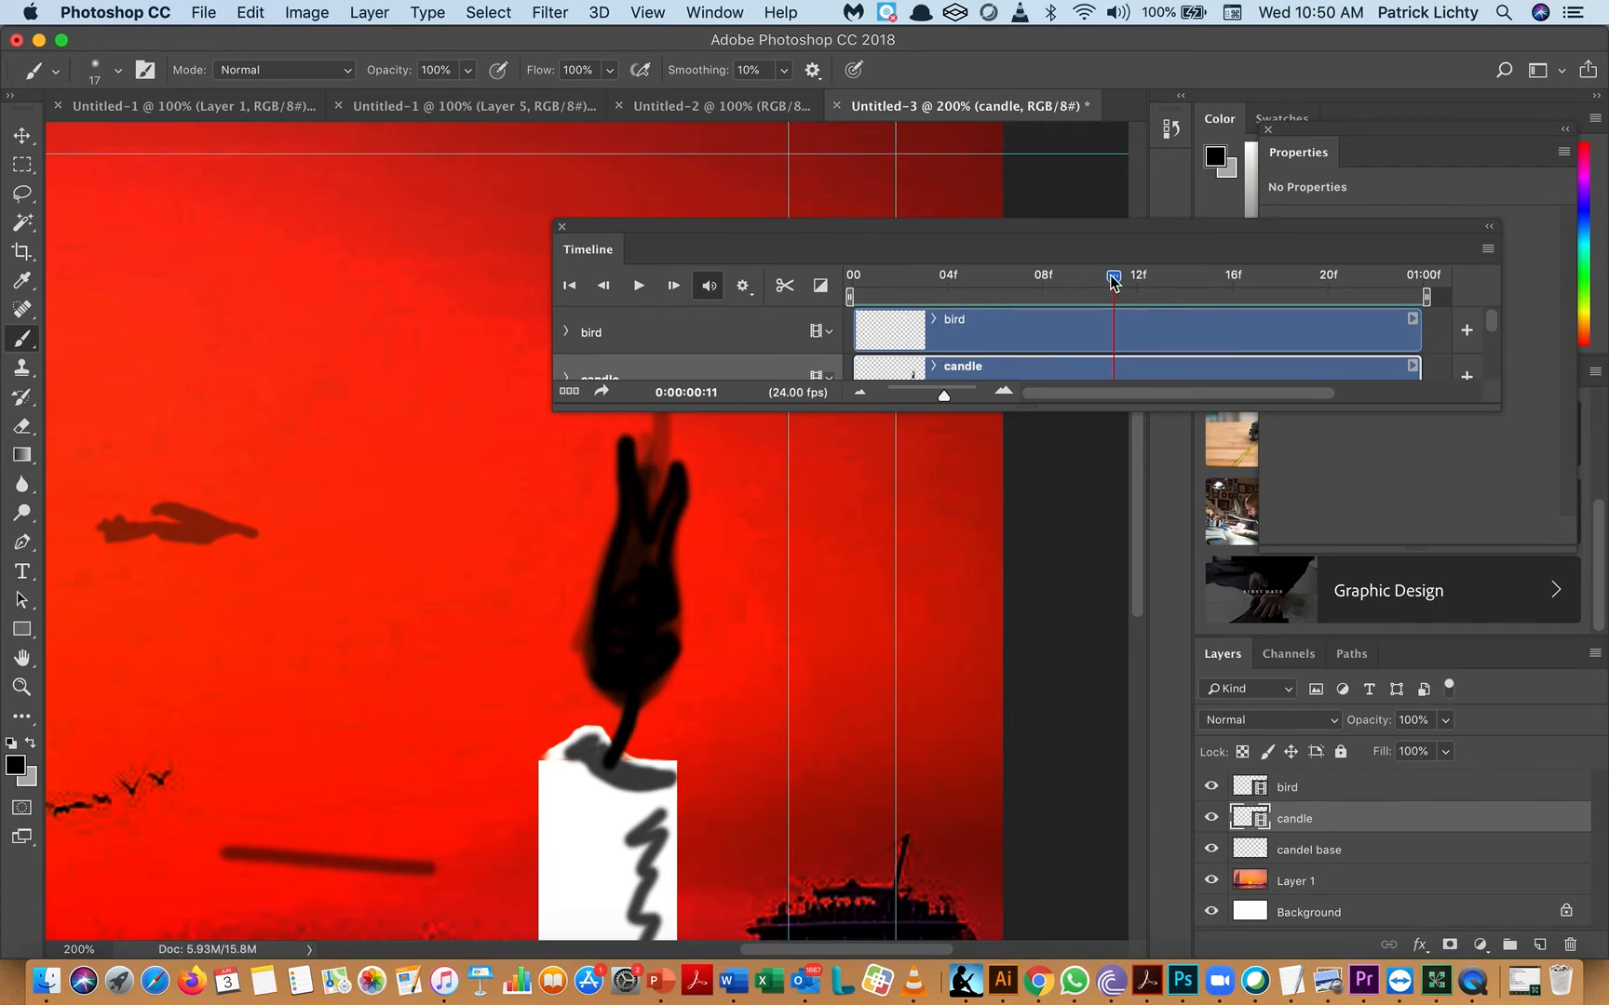
left_click_drag(1123, 279, 1128, 281)
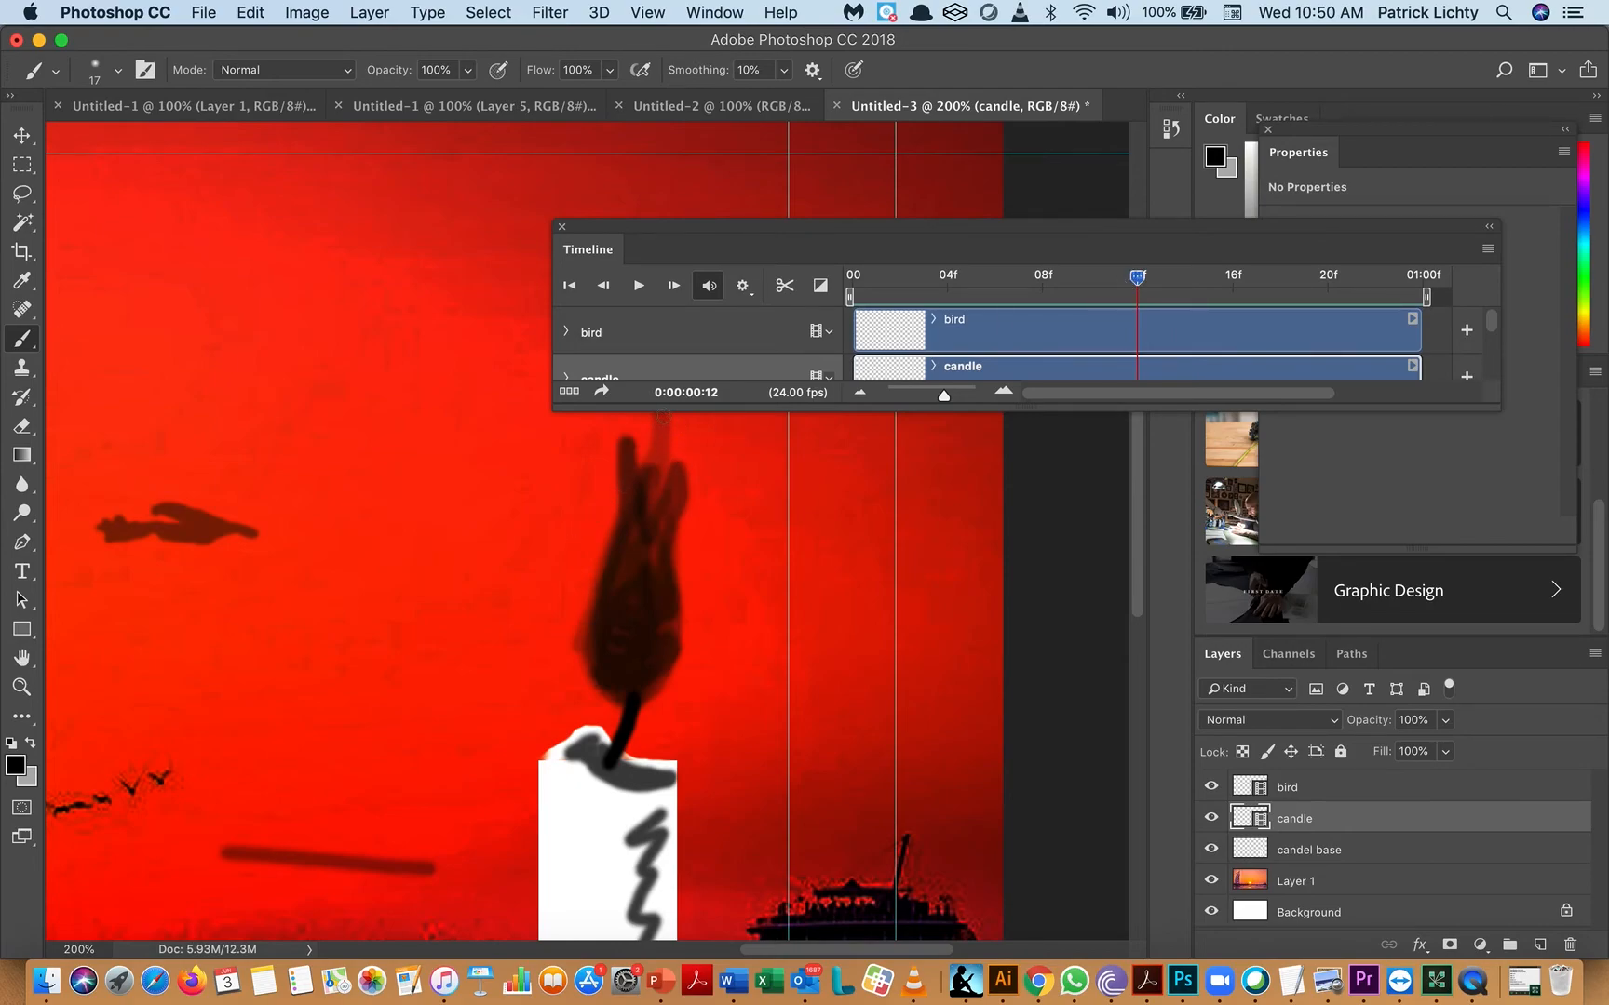
mouse_move(654, 421)
left_mouse_down()
mouse_move(604, 651)
mouse_move(620, 695)
mouse_move(654, 686)
mouse_move(679, 651)
mouse_move(657, 456)
left_mouse_up()
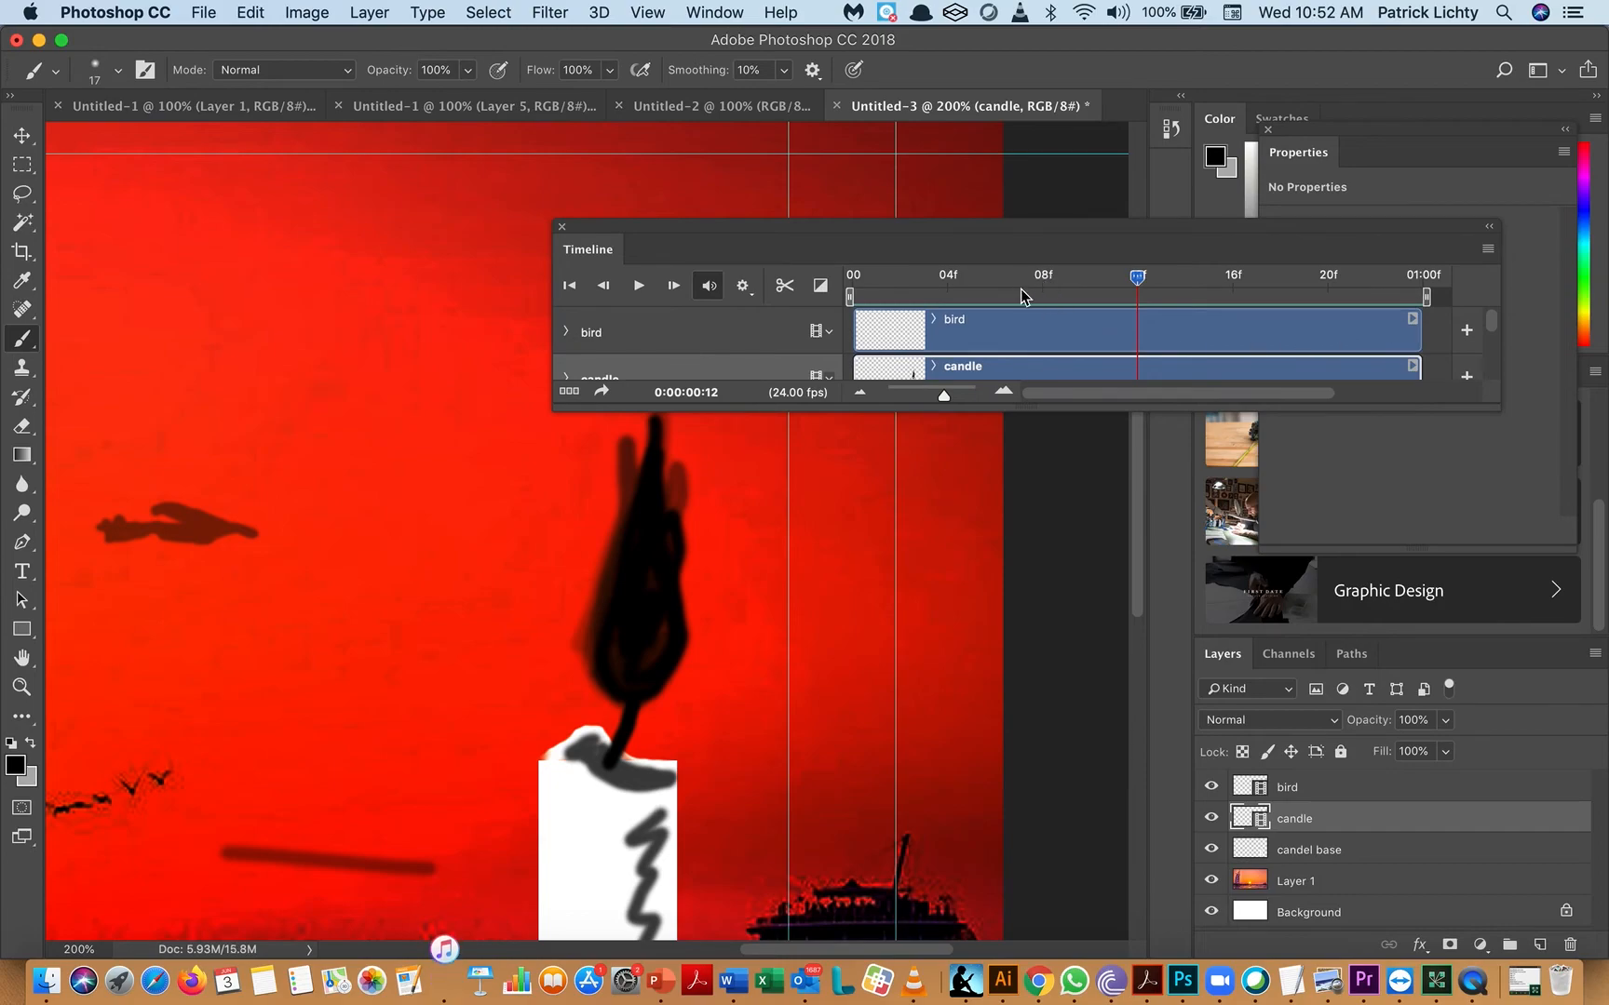
- Return to frame 0 and set the foreground color to a bright, fully saturated yellow-orange
left_click(1113, 276)
left_click_drag(968, 289, 825, 300)
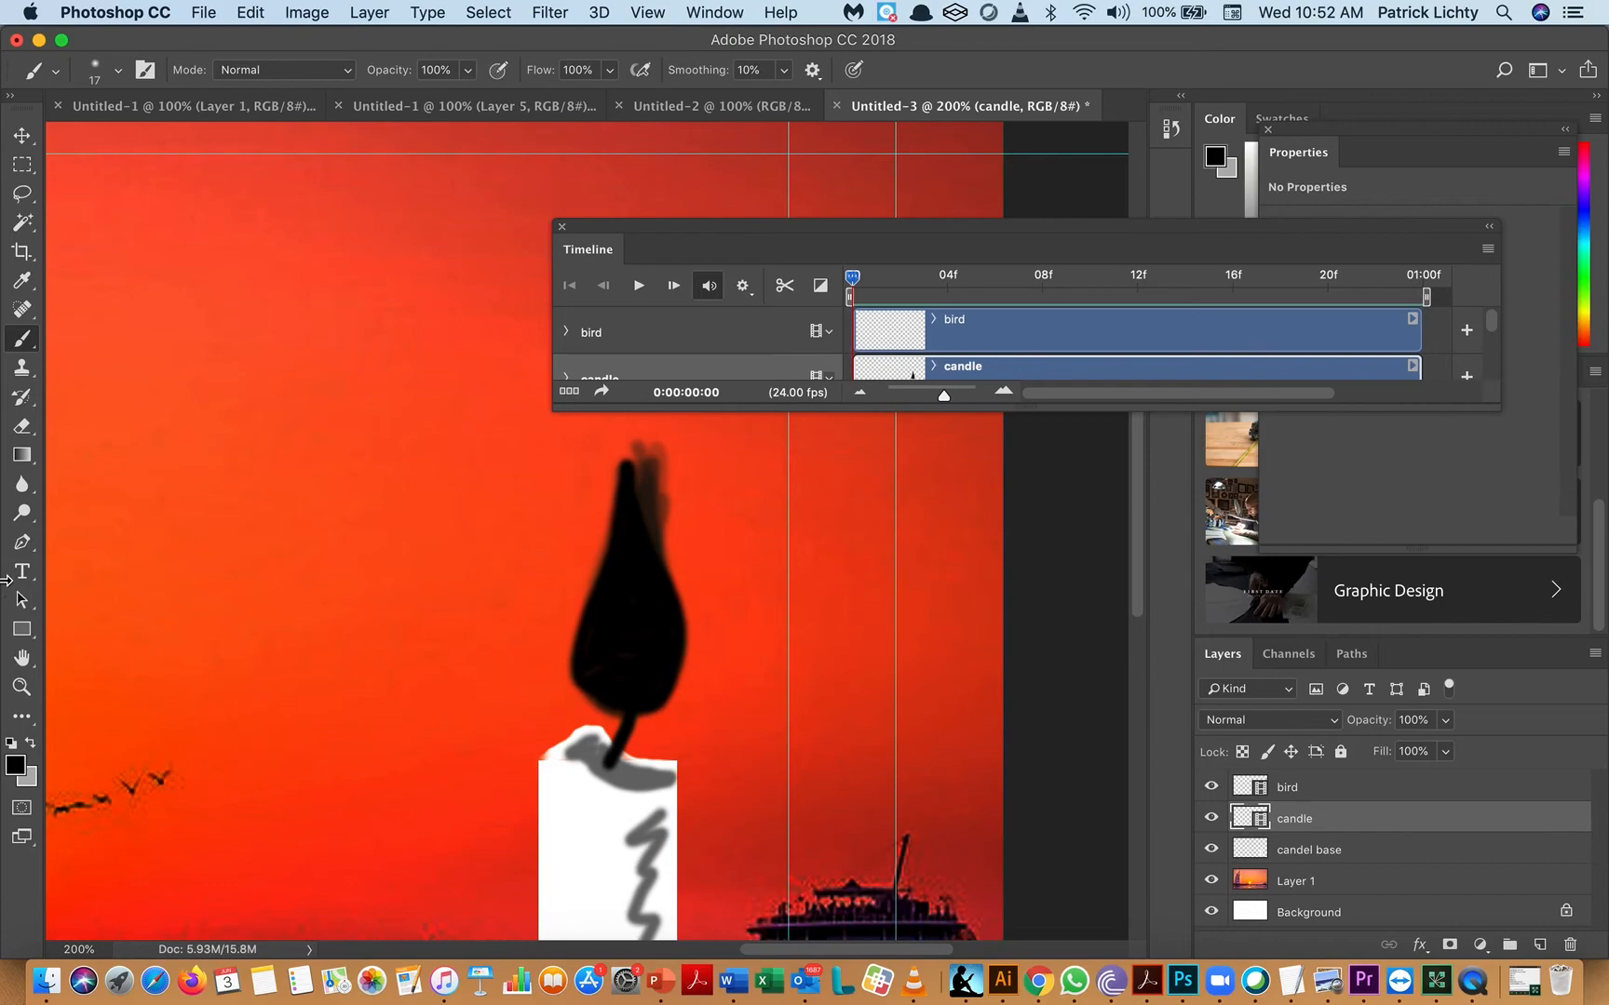
left_click(16, 766)
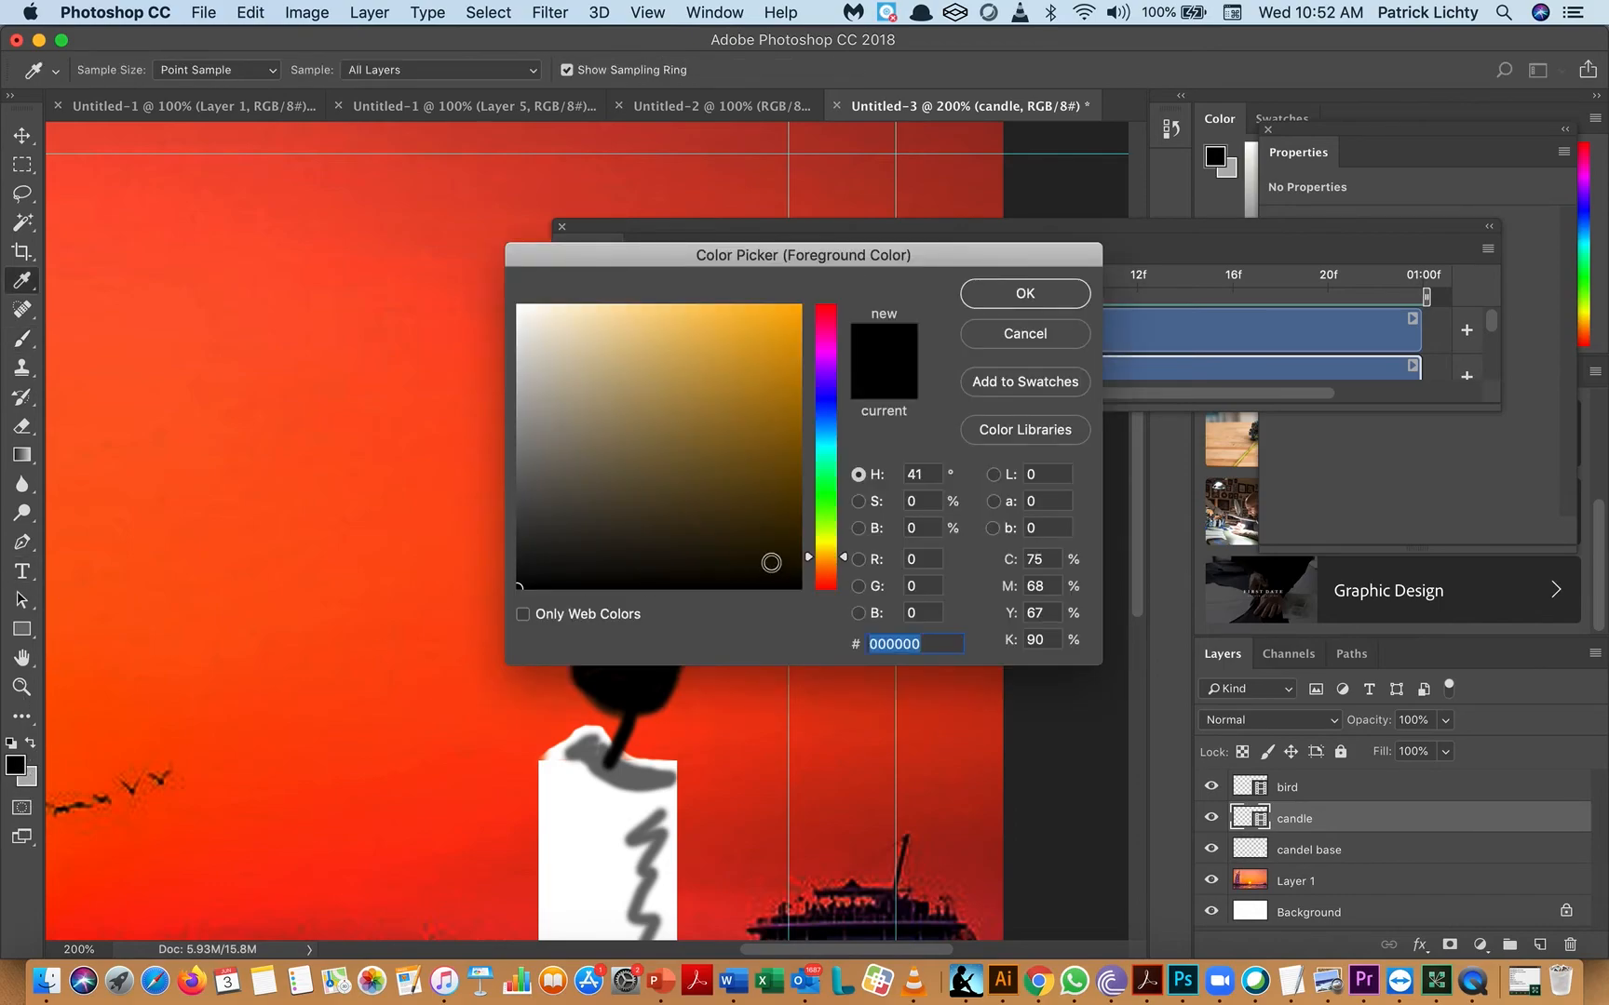
mouse_move(823, 548)
left_mouse_down()
mouse_move(826, 533)
mouse_move(821, 559)
left_mouse_up()
left_click_drag(743, 358, 841, 240)
left_click(1038, 294)
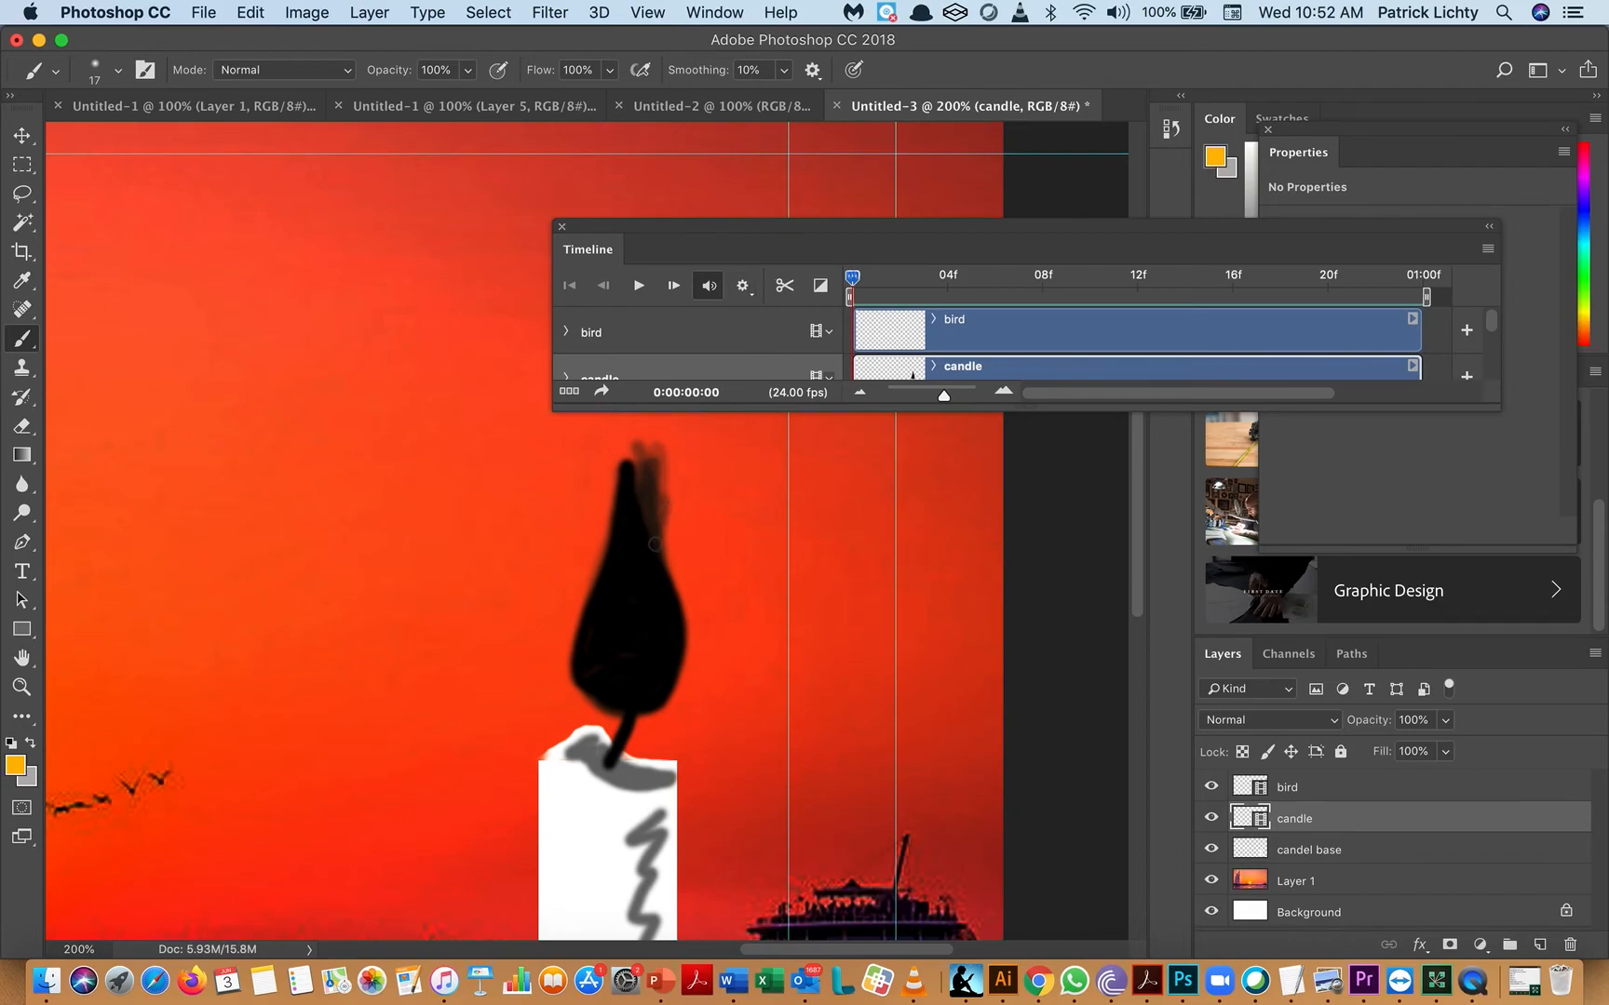
- Paint a yellow-orange inner glow inside the black flame, just above the wick, on frames 0 to 3
mouse_move(629, 697)
left_mouse_down()
mouse_move(638, 612)
mouse_move(634, 696)
mouse_move(630, 628)
mouse_move(619, 648)
mouse_move(627, 688)
mouse_move(639, 617)
left_mouse_up()
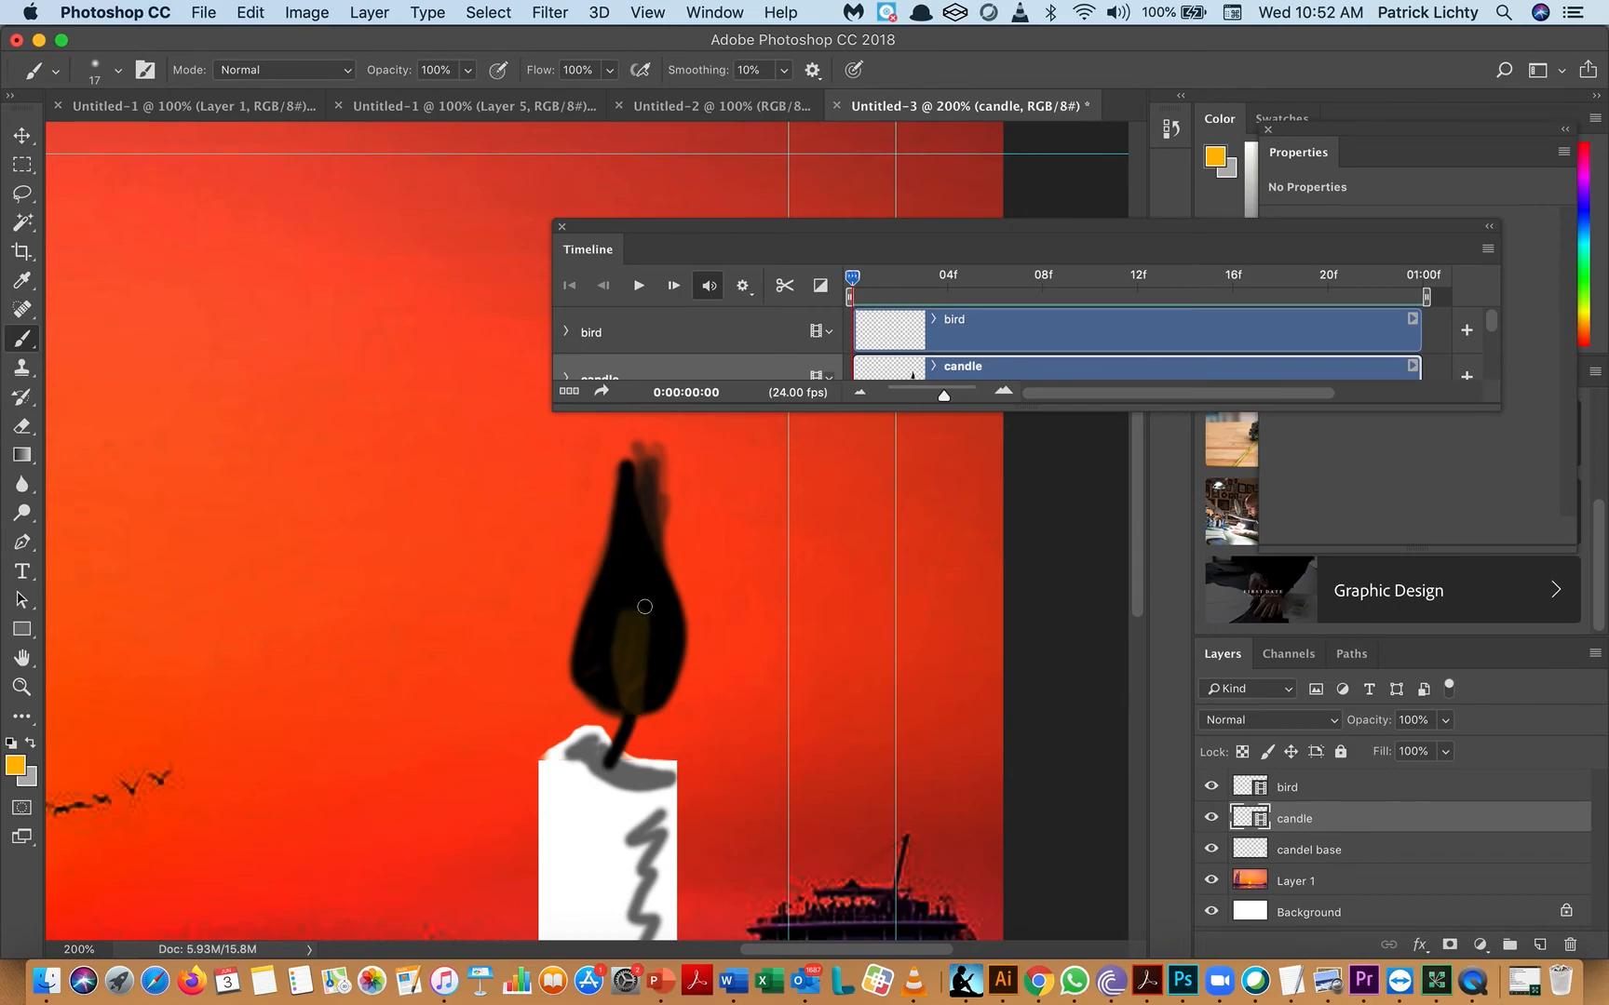
left_click_drag(852, 282, 876, 279)
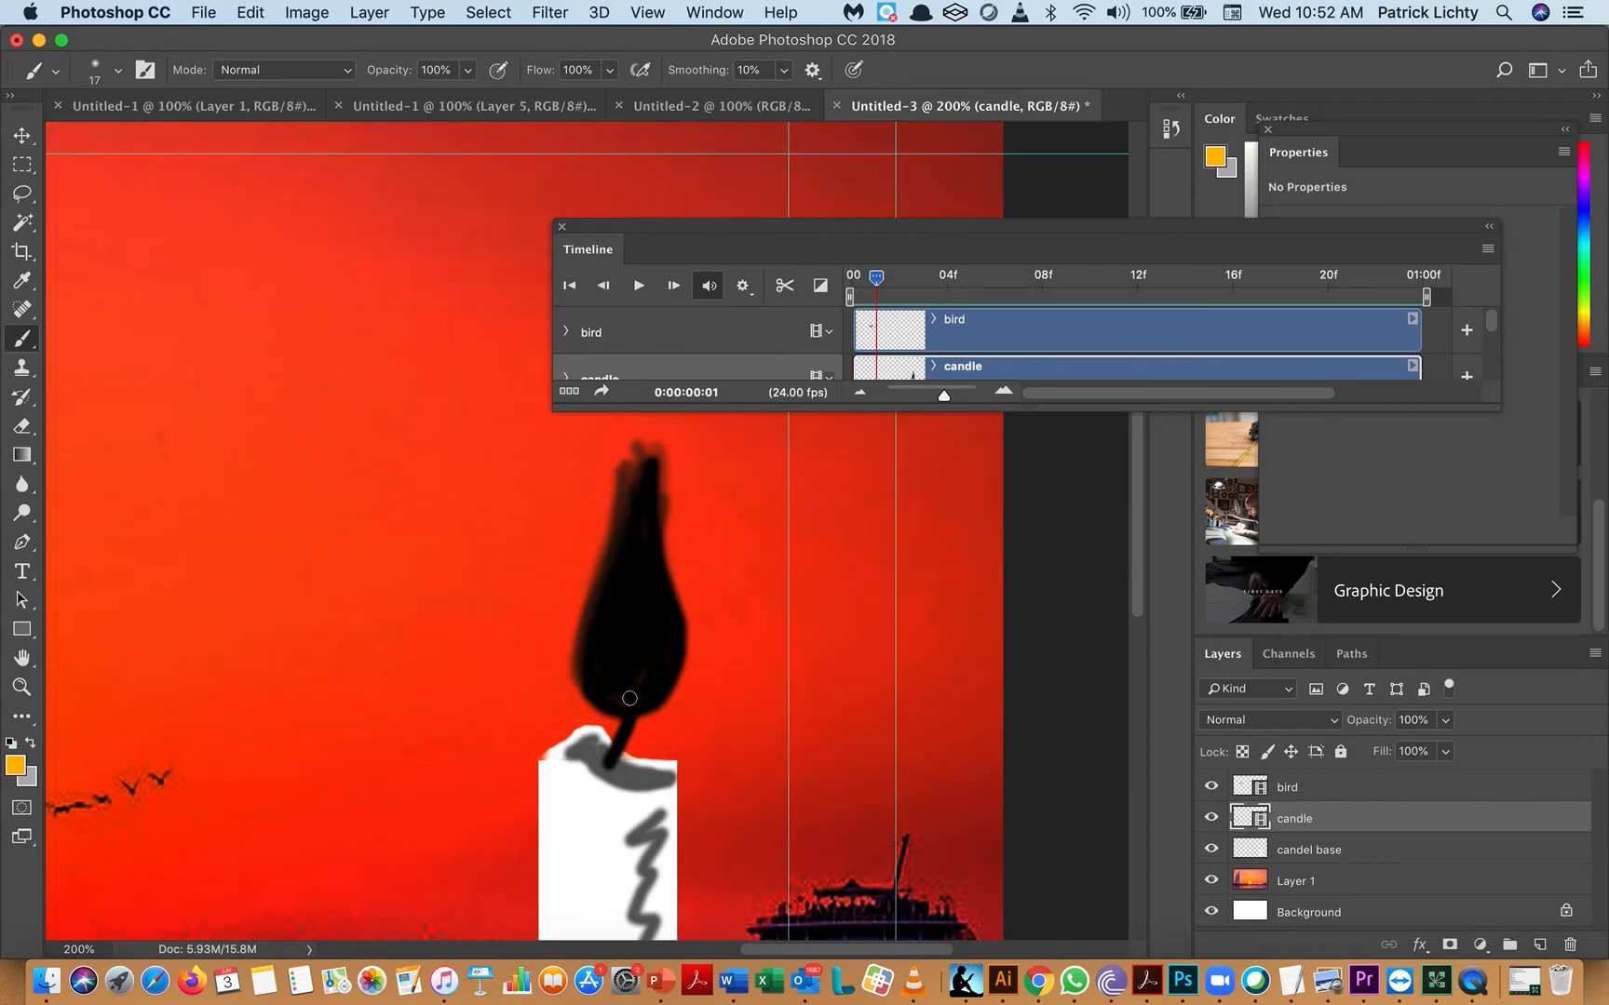
left_click_drag(629, 703, 626, 597)
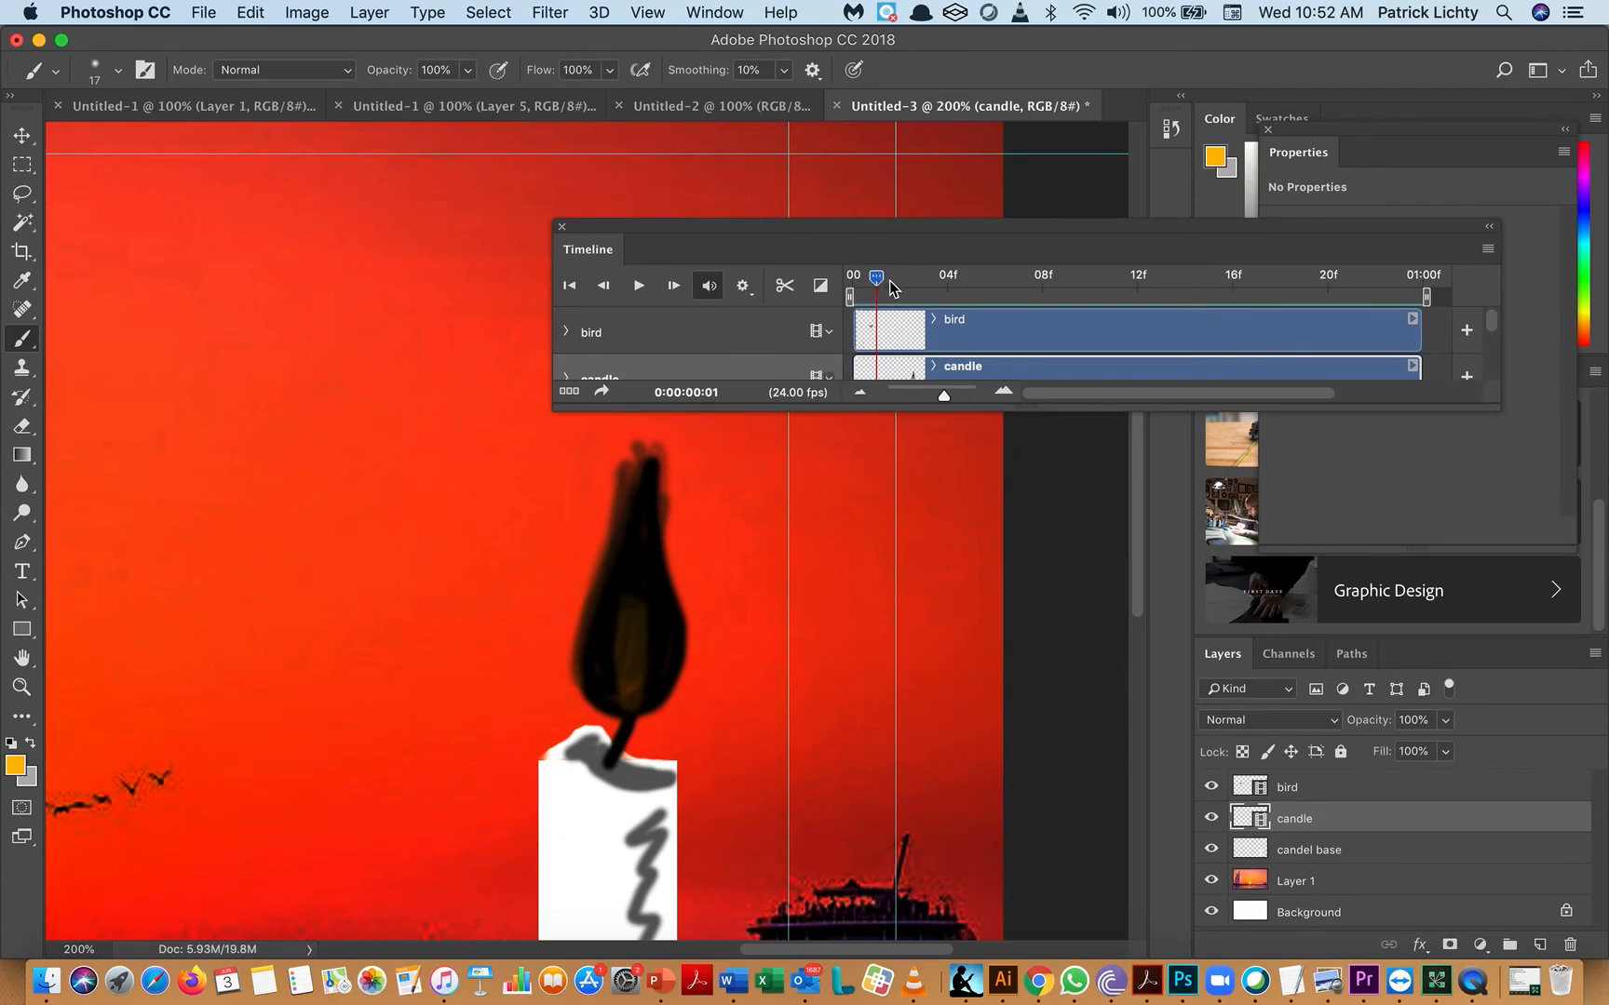
left_click_drag(889, 283, 900, 281)
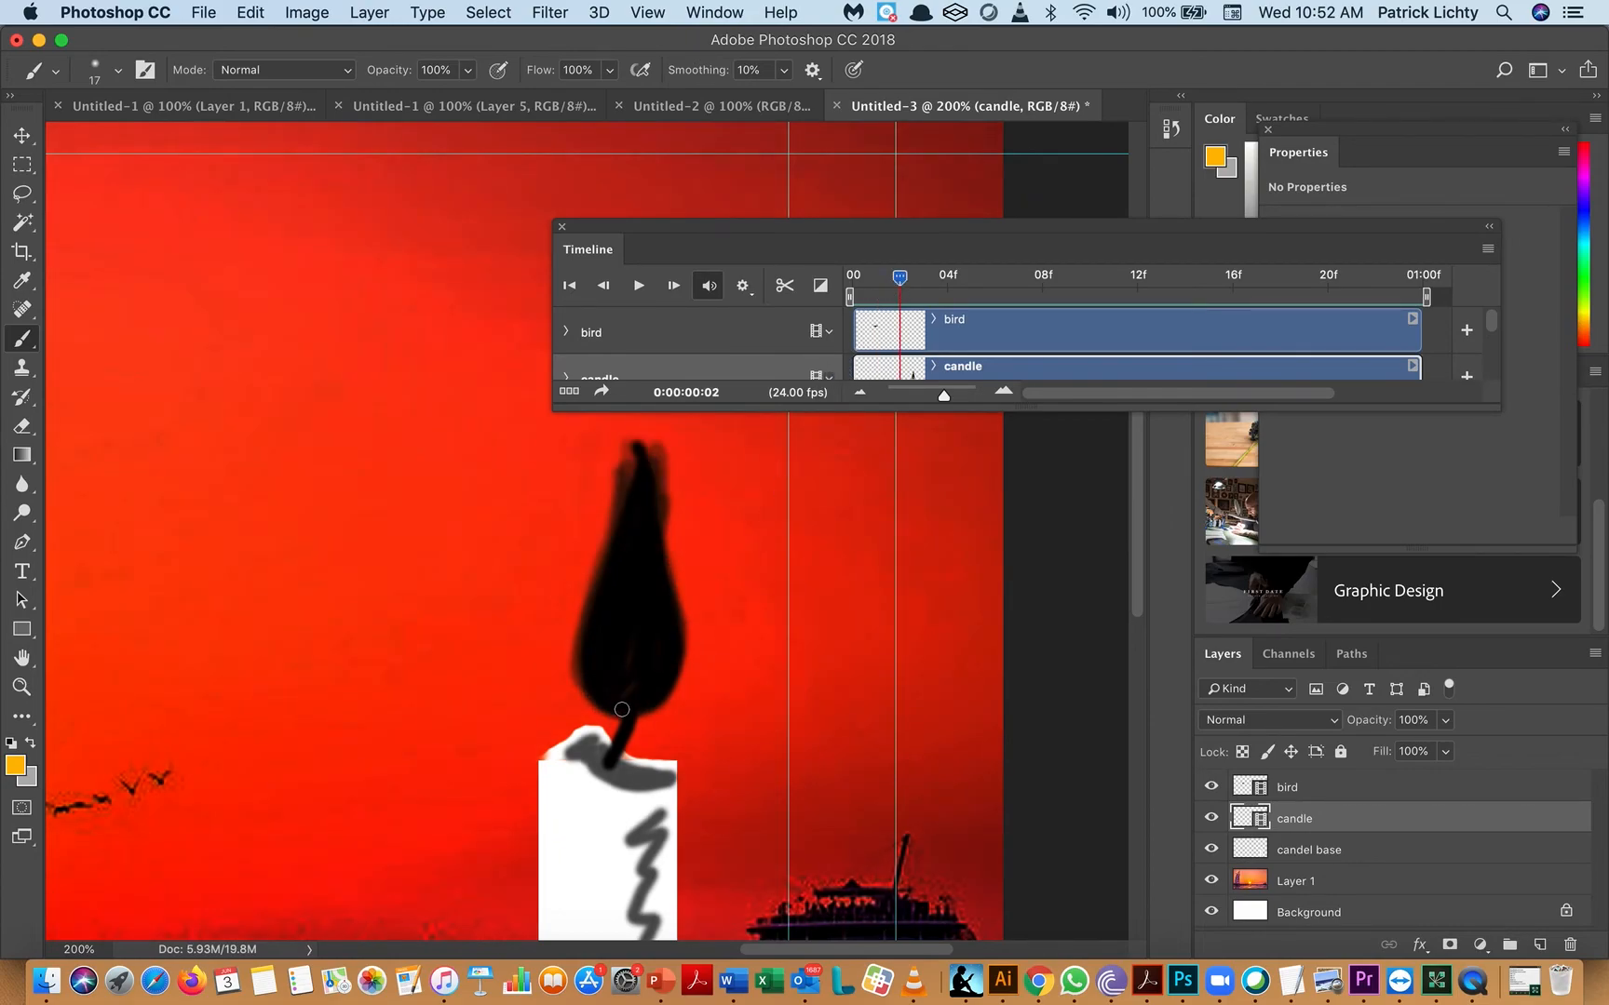
mouse_move(631, 707)
left_mouse_down()
mouse_move(639, 612)
mouse_move(622, 701)
left_mouse_up()
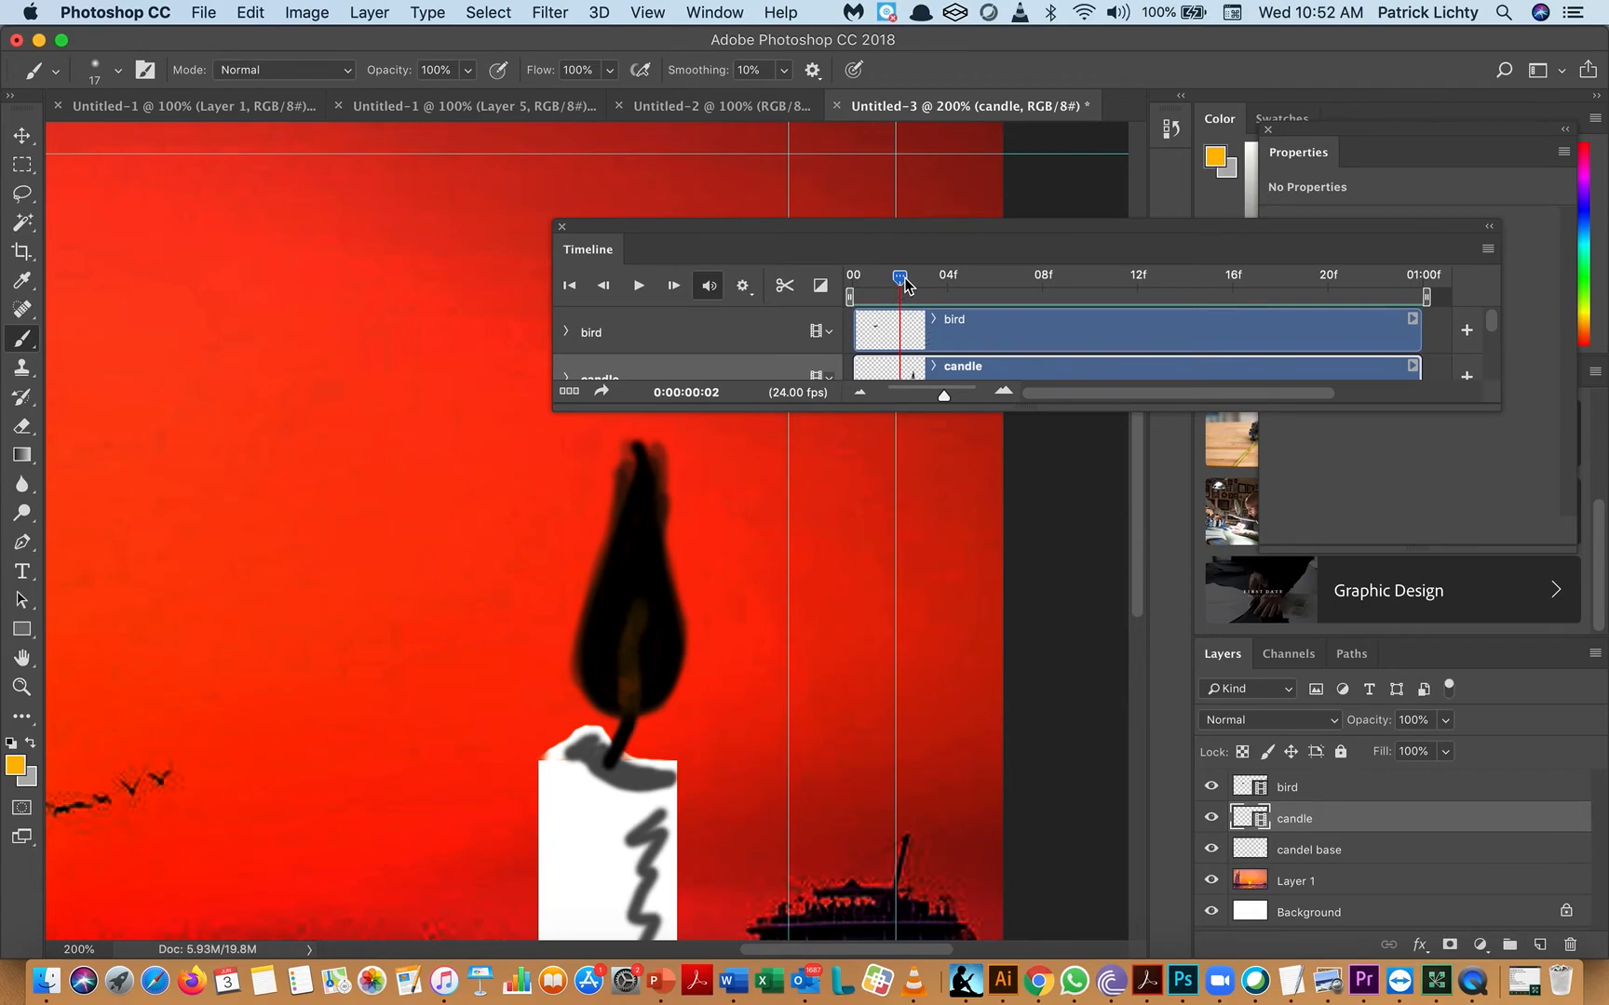
left_click_drag(905, 284, 926, 284)
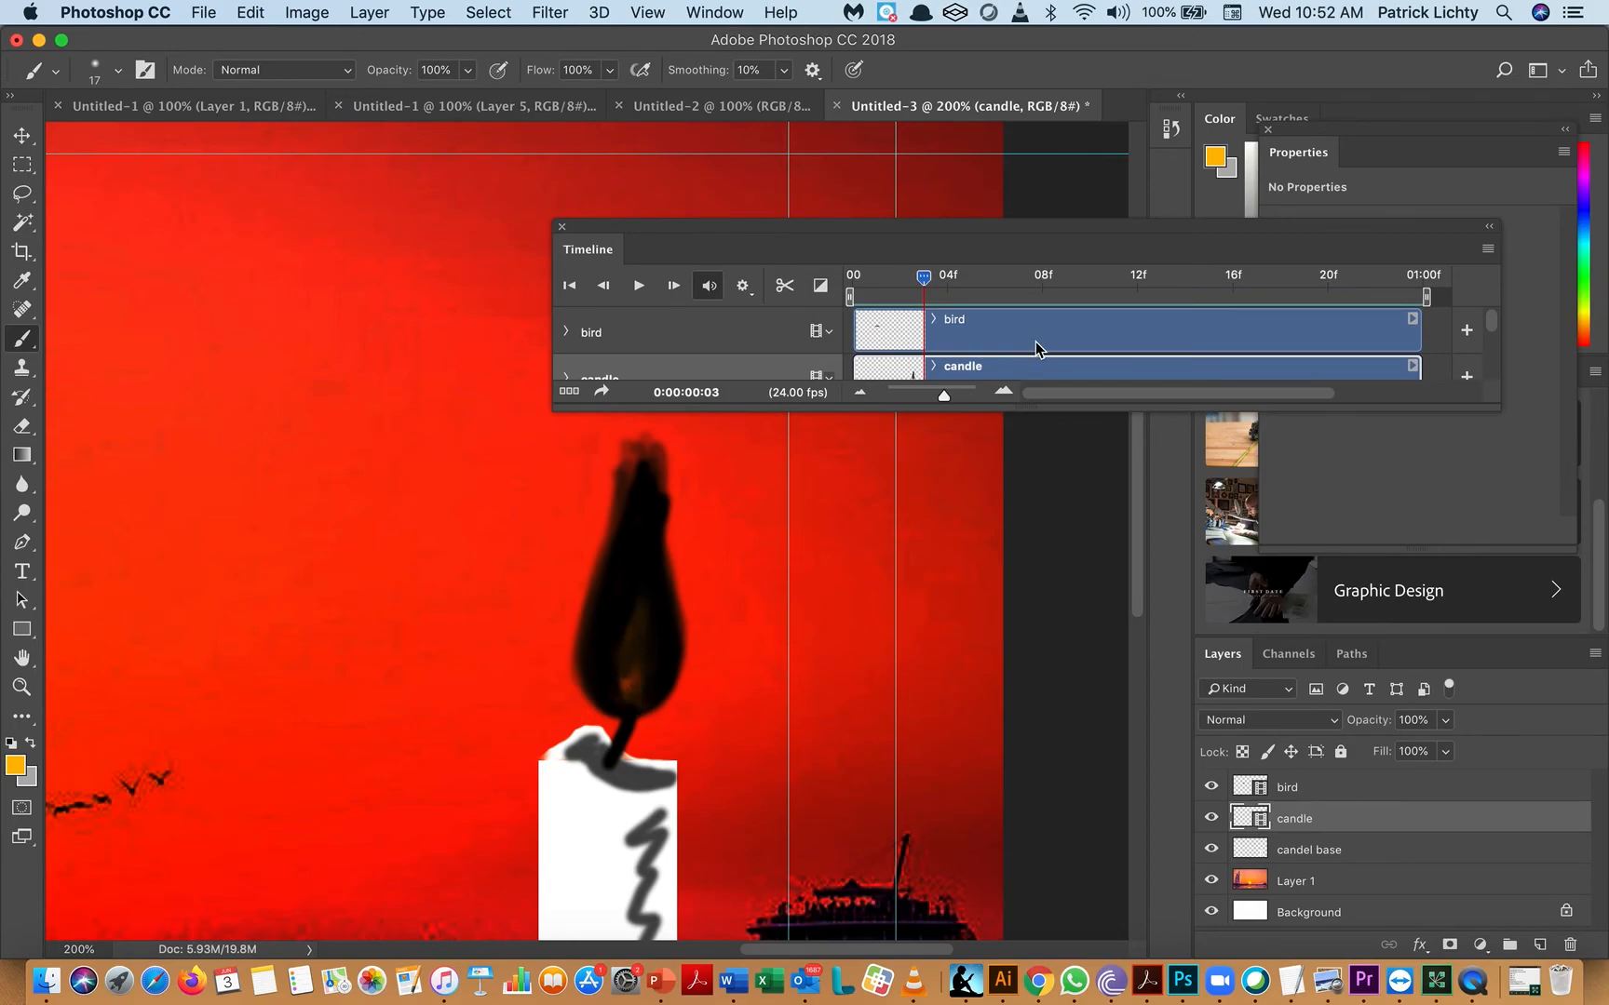
- Add the yellow-orange inner glow to the black flame on frames 4 to 8 of the candle layer
left_click_drag(924, 281, 946, 280)
left_click_drag(629, 702, 655, 593)
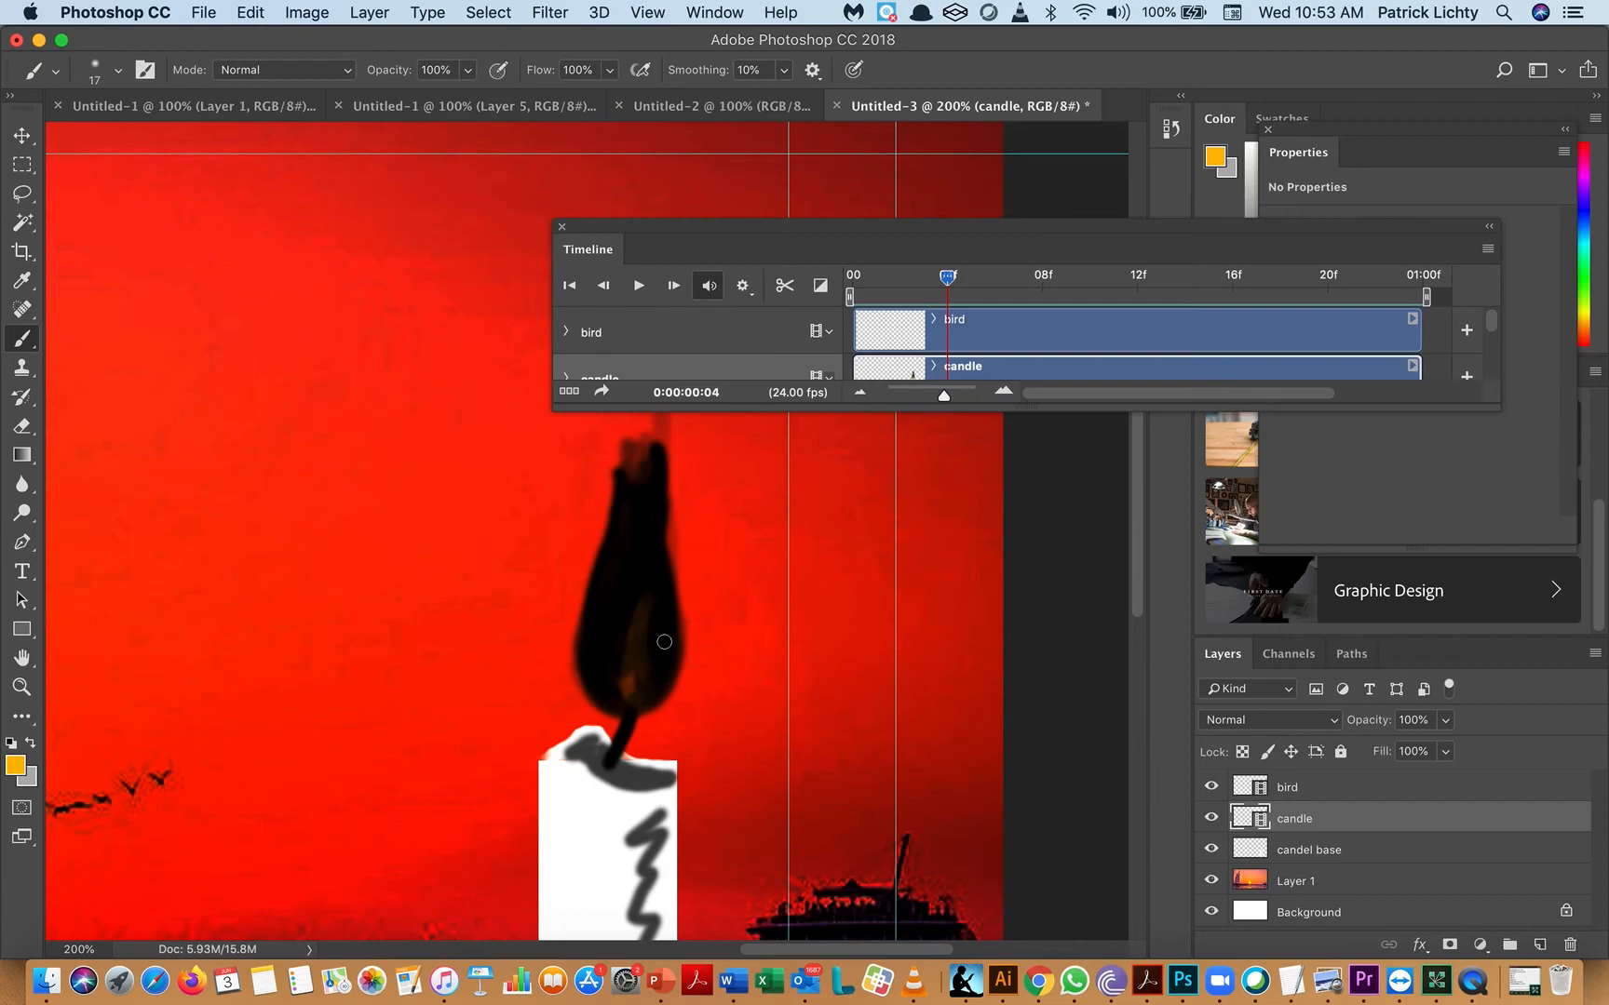
left_click_drag(949, 277, 971, 276)
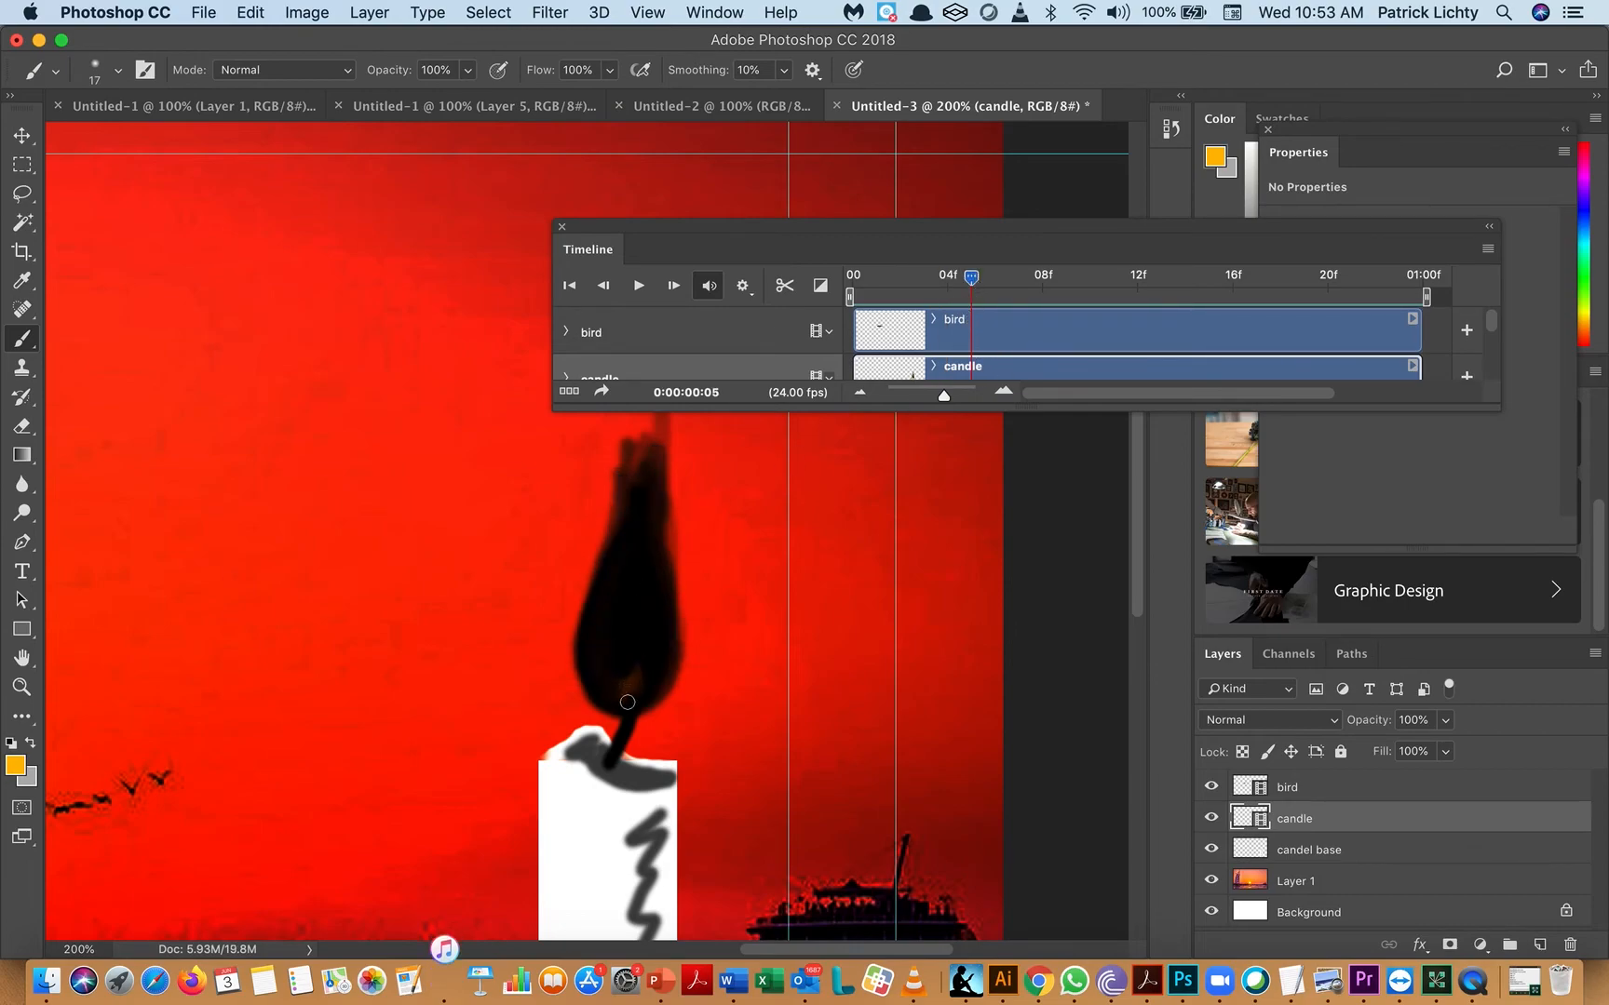
mouse_move(628, 693)
left_mouse_down()
mouse_move(639, 581)
mouse_move(648, 679)
mouse_move(634, 706)
mouse_move(640, 601)
left_mouse_up()
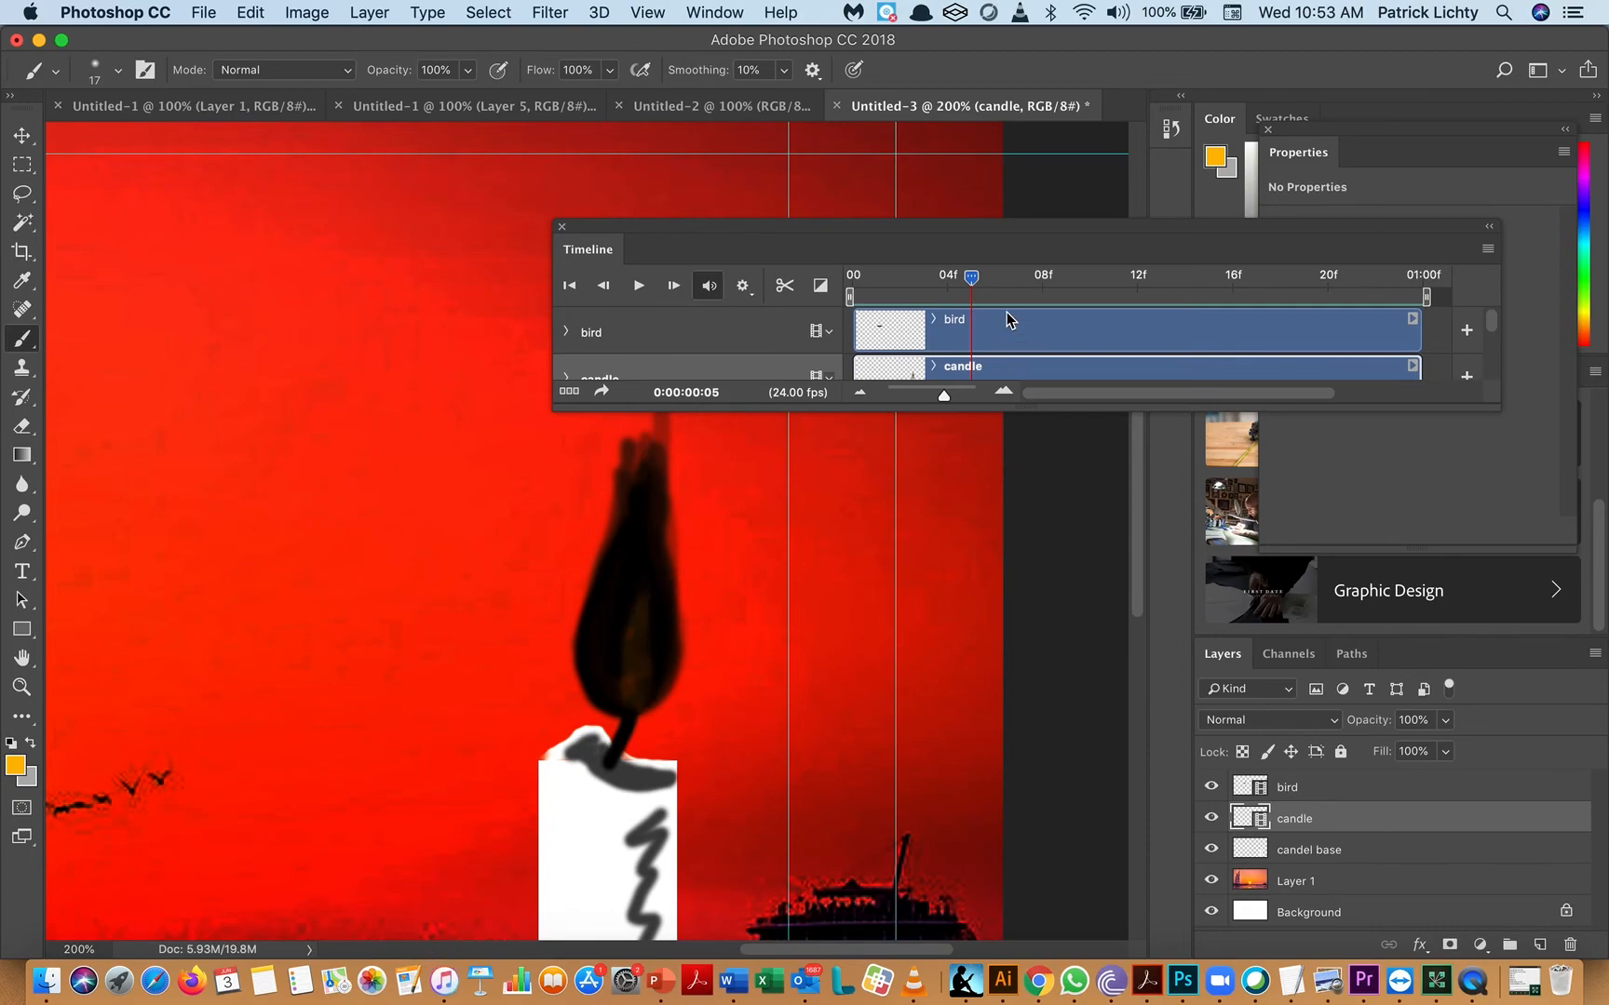
mouse_move(960, 279)
left_mouse_down()
mouse_move(1011, 282)
mouse_move(1036, 303)
mouse_move(996, 281)
left_mouse_up()
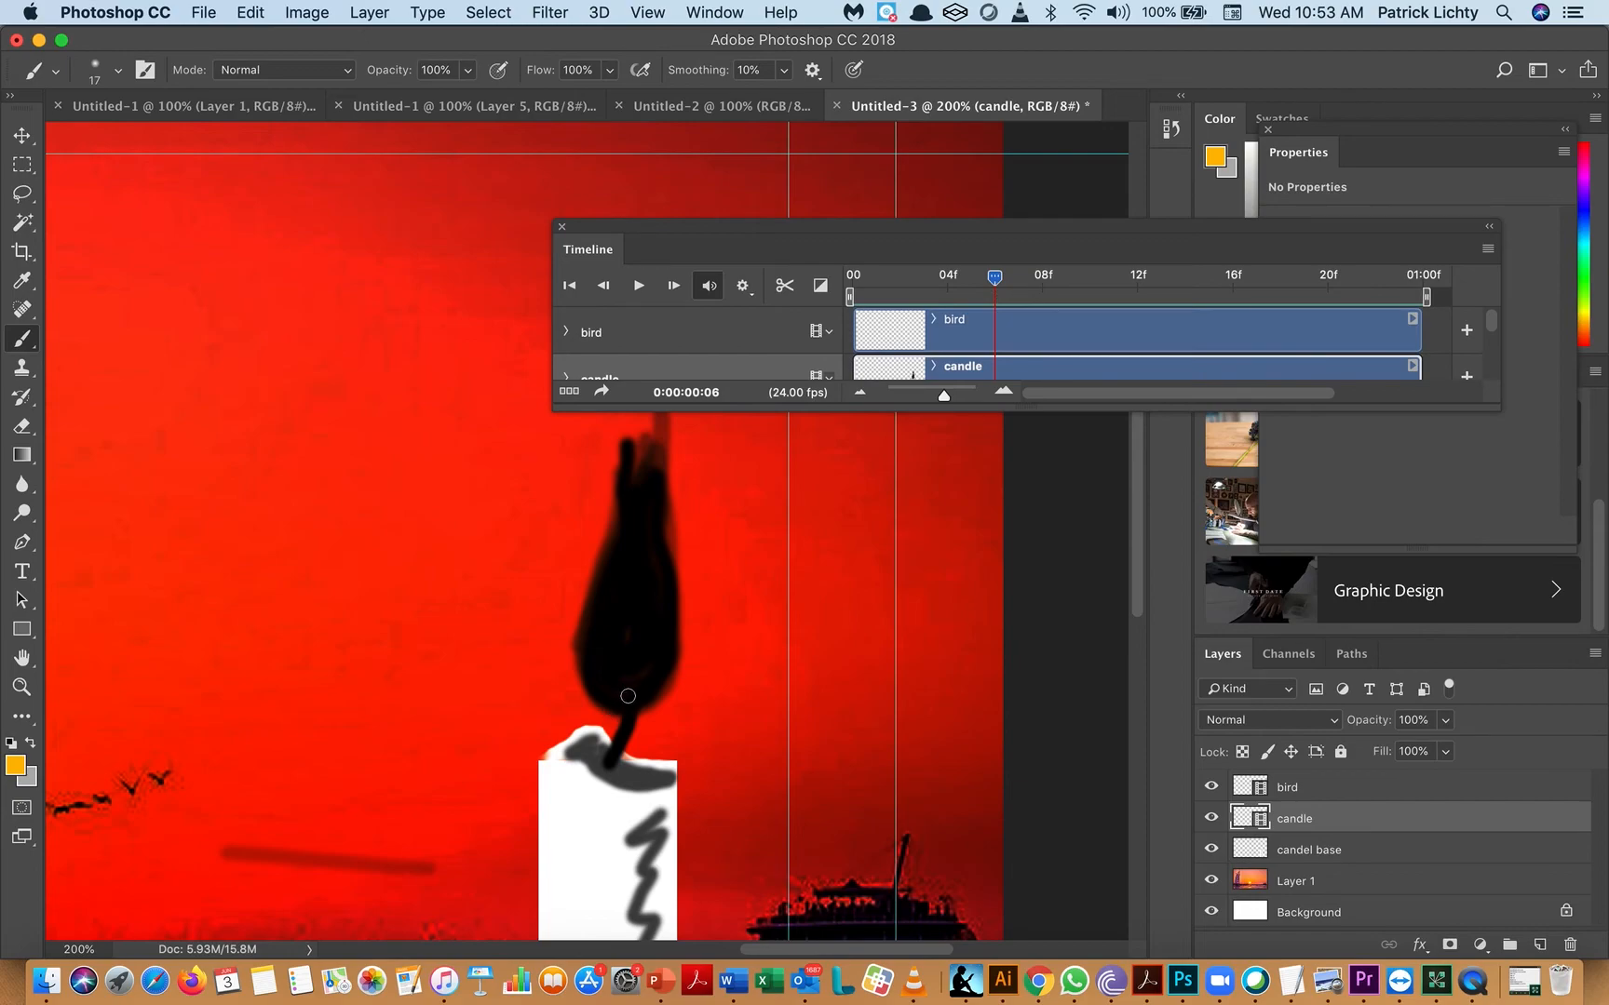
mouse_move(629, 678)
left_mouse_down()
mouse_move(651, 590)
mouse_move(634, 711)
mouse_move(642, 654)
left_mouse_up()
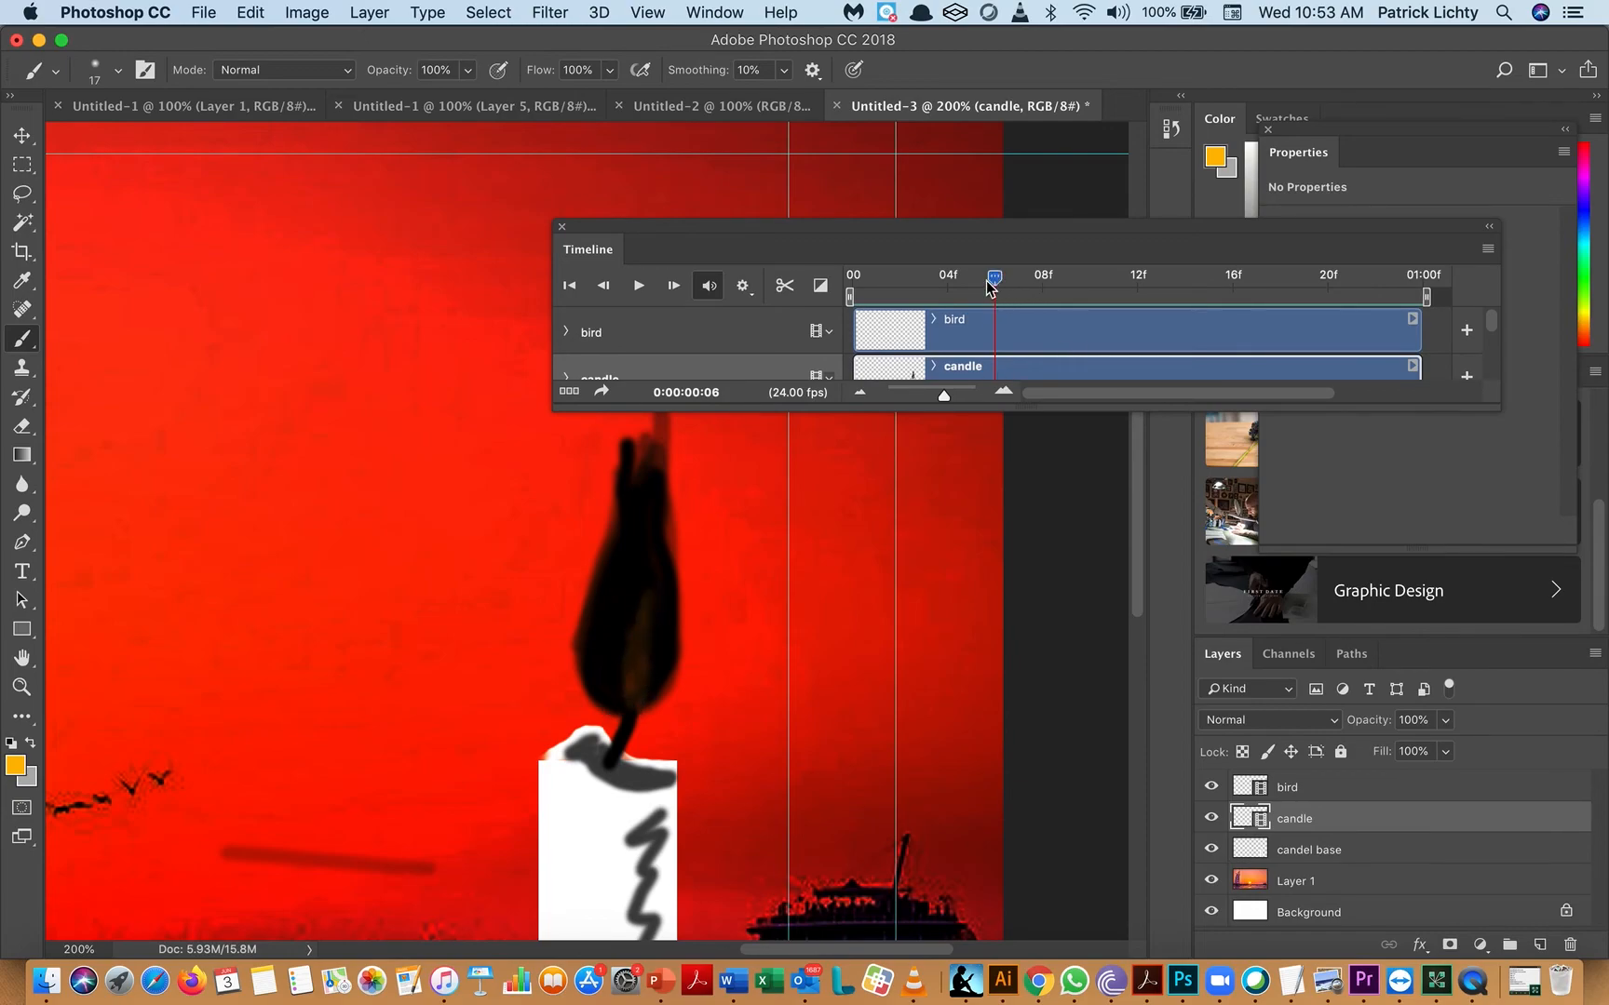
left_click_drag(1000, 281, 1015, 282)
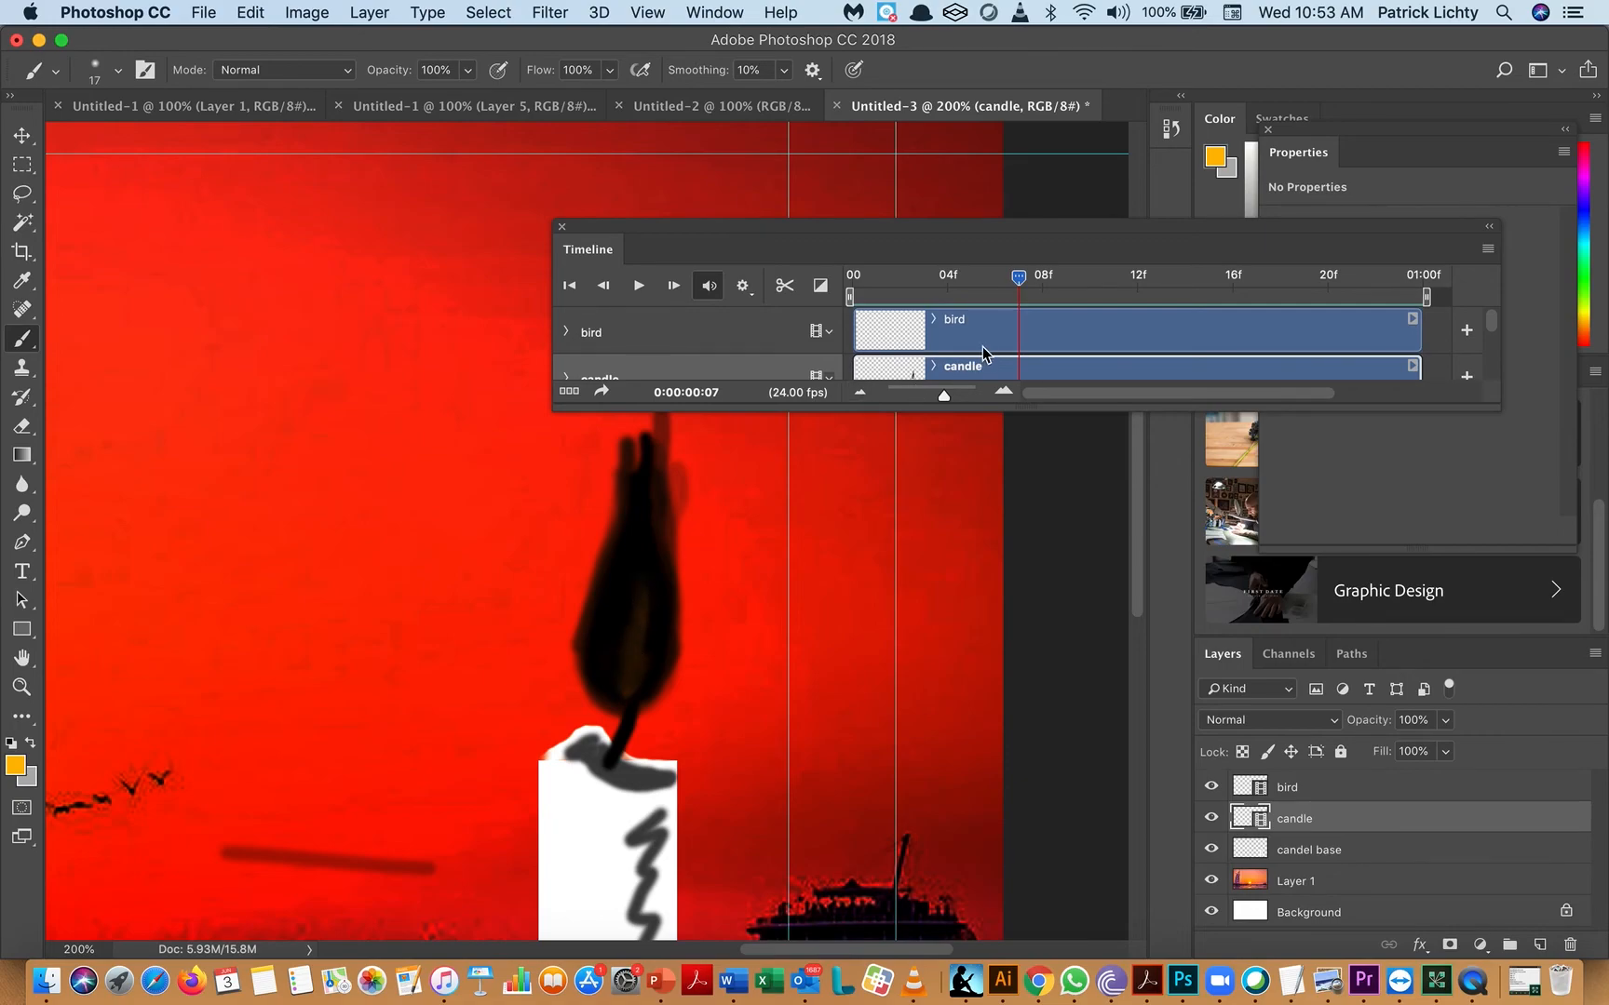
left_click_drag(1018, 281, 1042, 279)
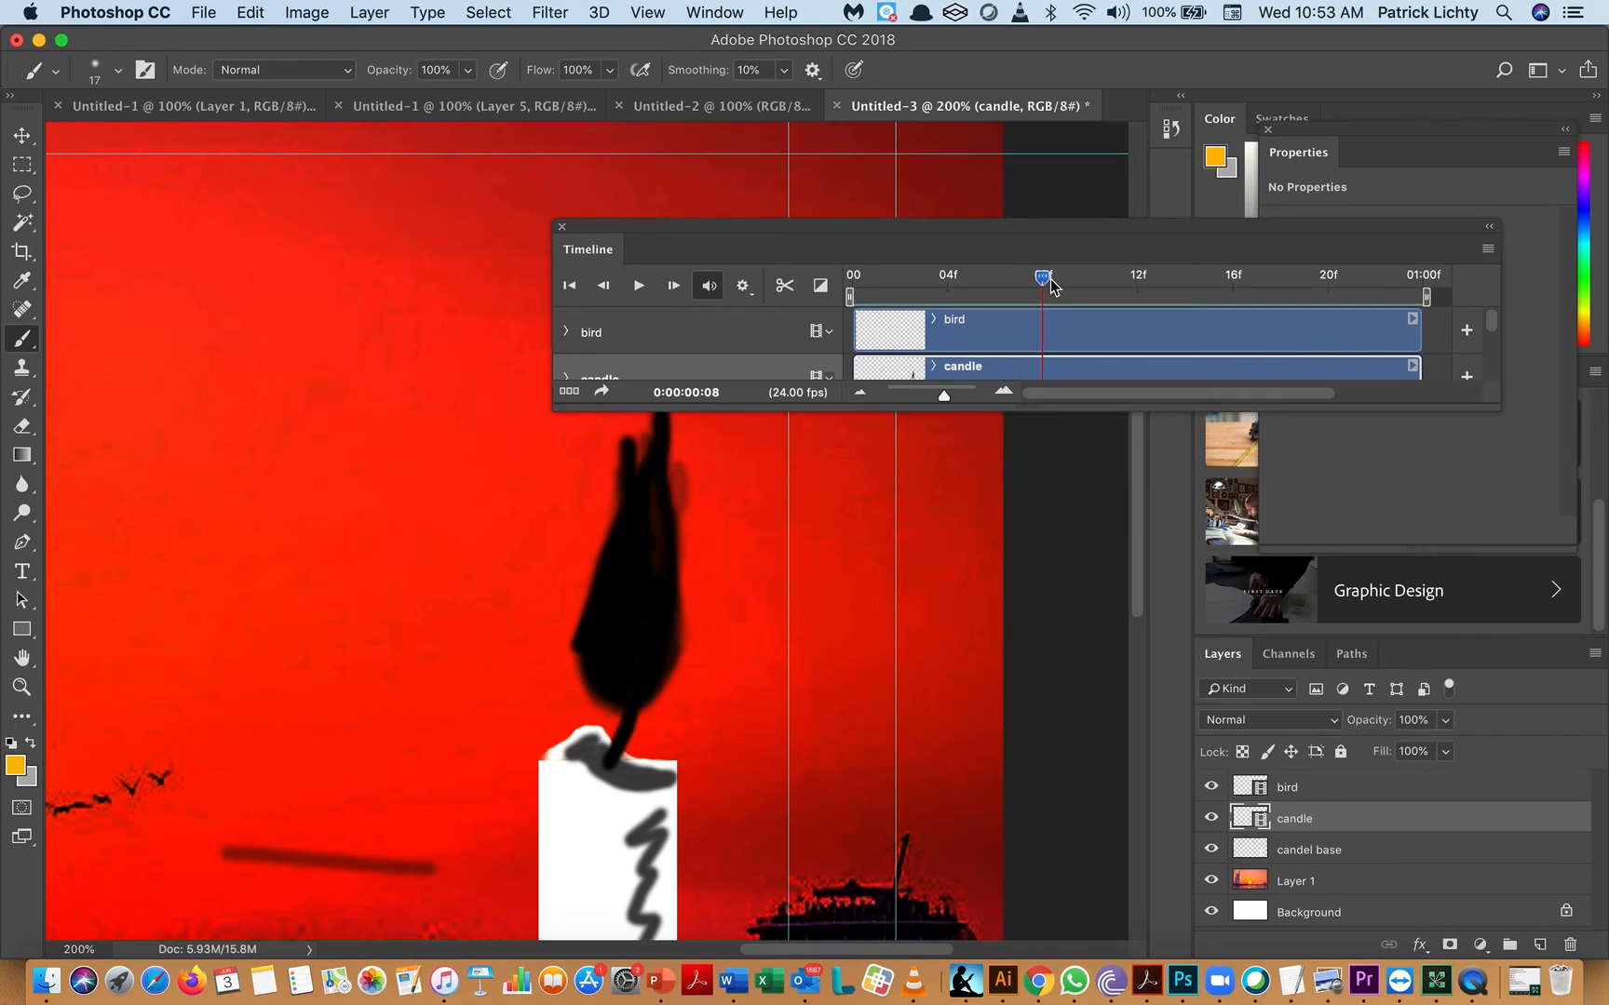
mouse_move(625, 686)
left_mouse_down()
mouse_move(659, 565)
mouse_move(634, 695)
mouse_move(633, 632)
mouse_move(622, 700)
left_mouse_up()
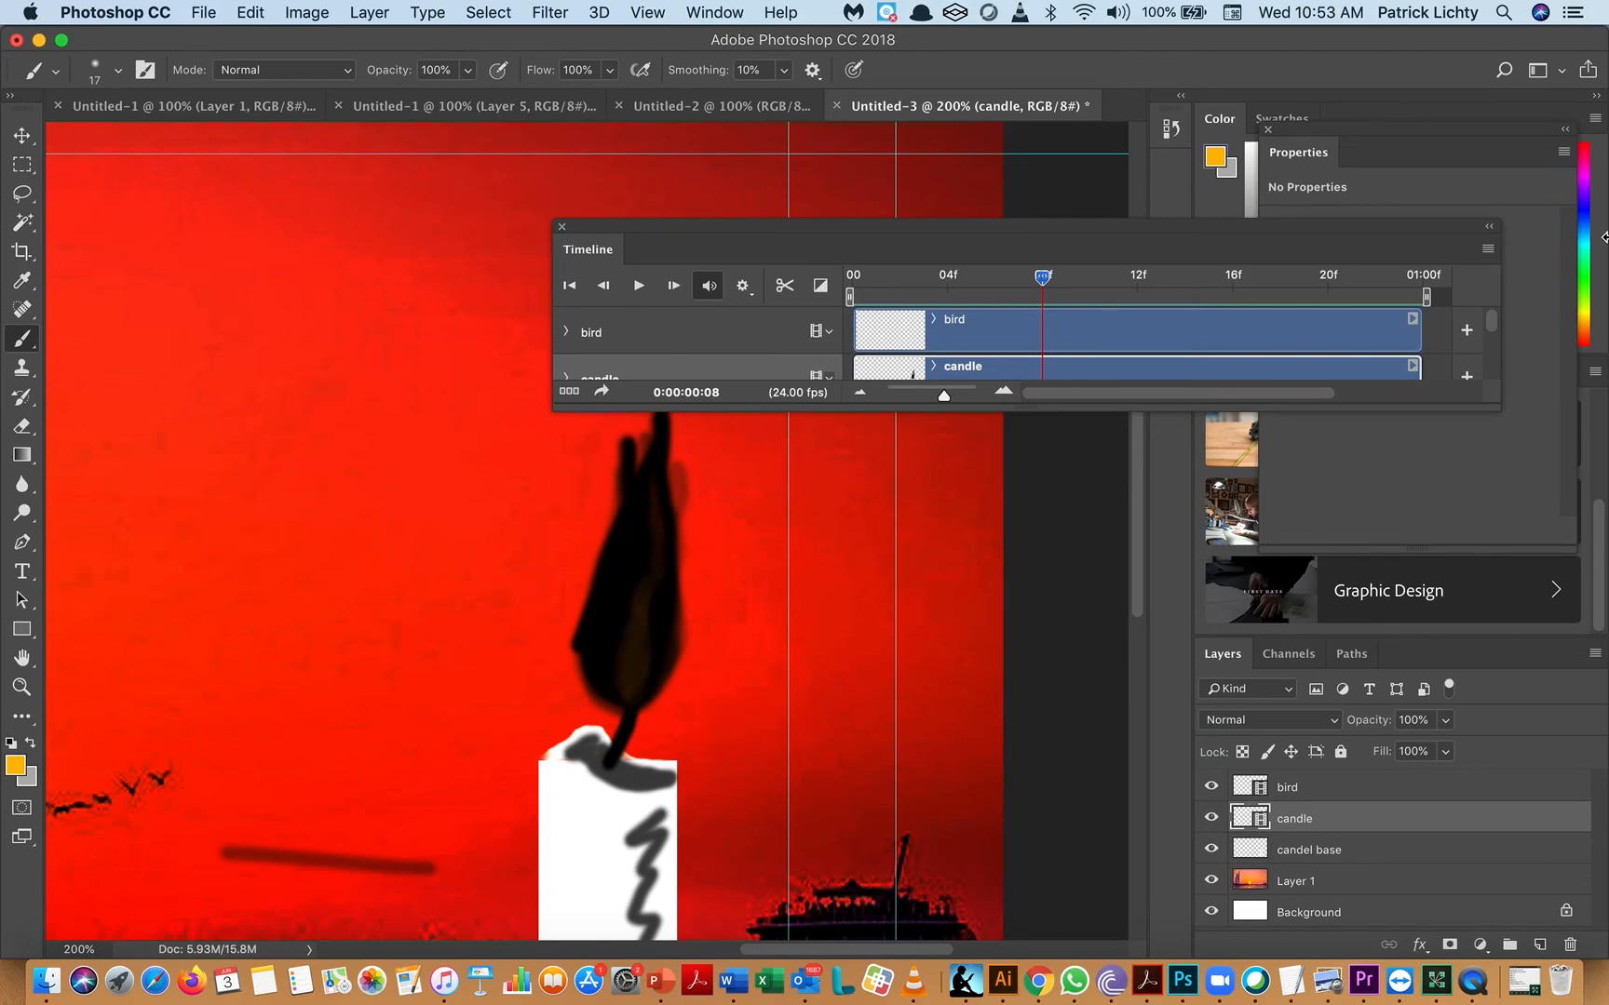
- Set the timeline's onion skin count to 2 frames before and 2 frames after
left_click(1487, 250)
left_click(1299, 634)
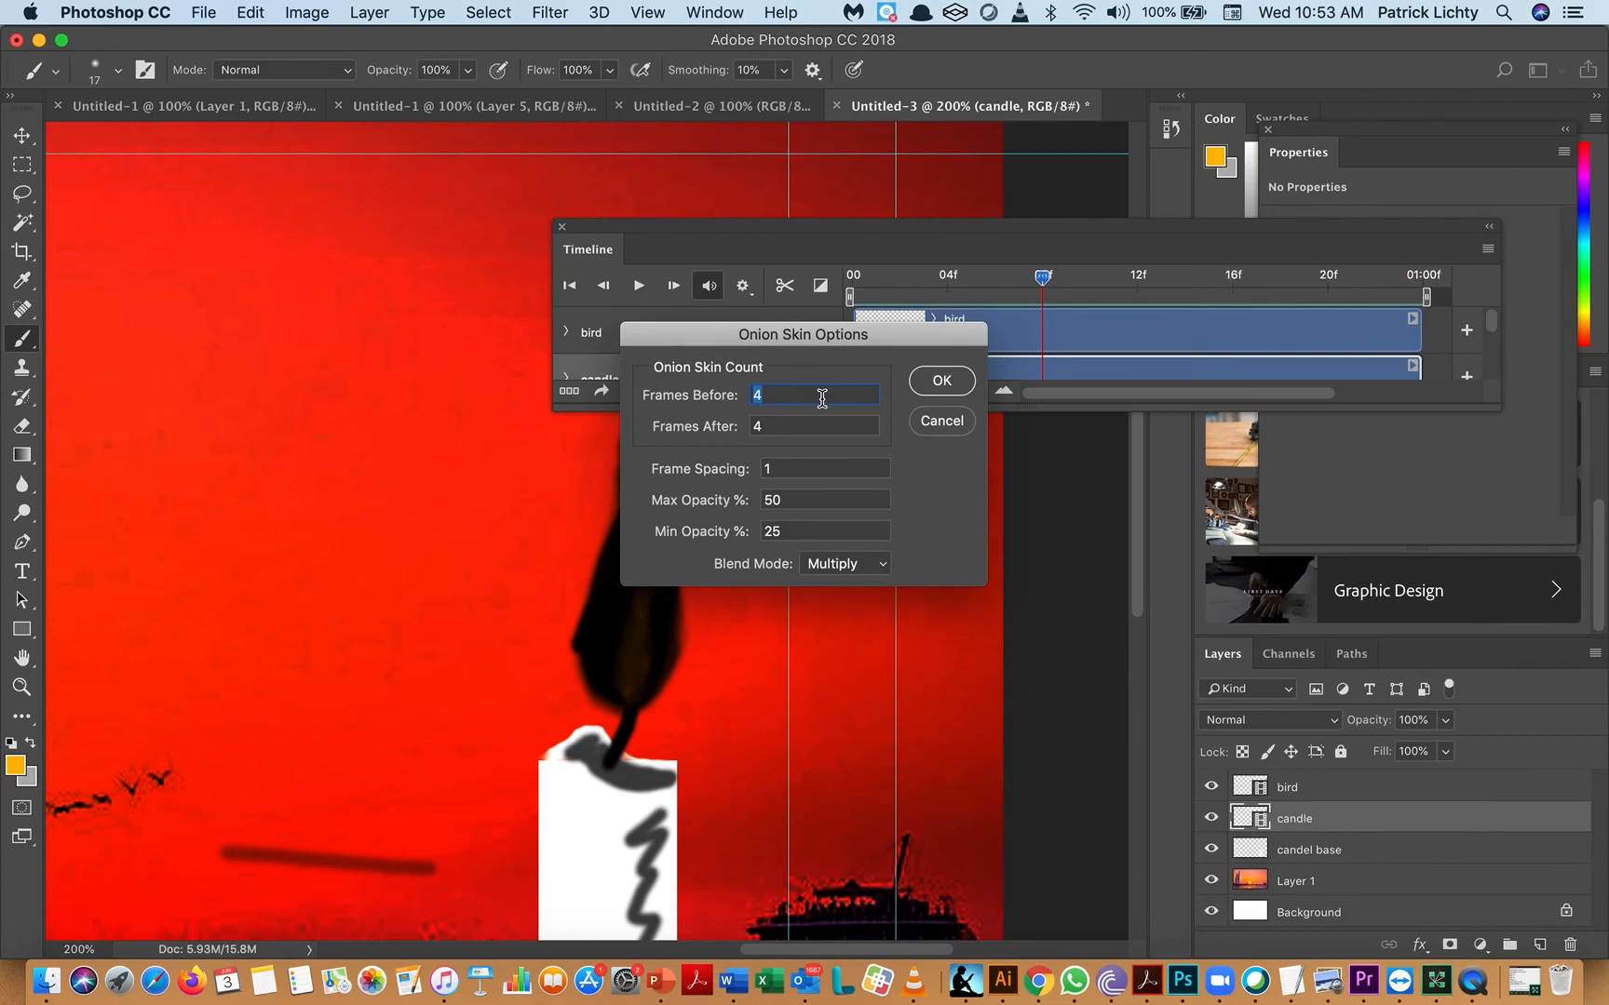
type("2")
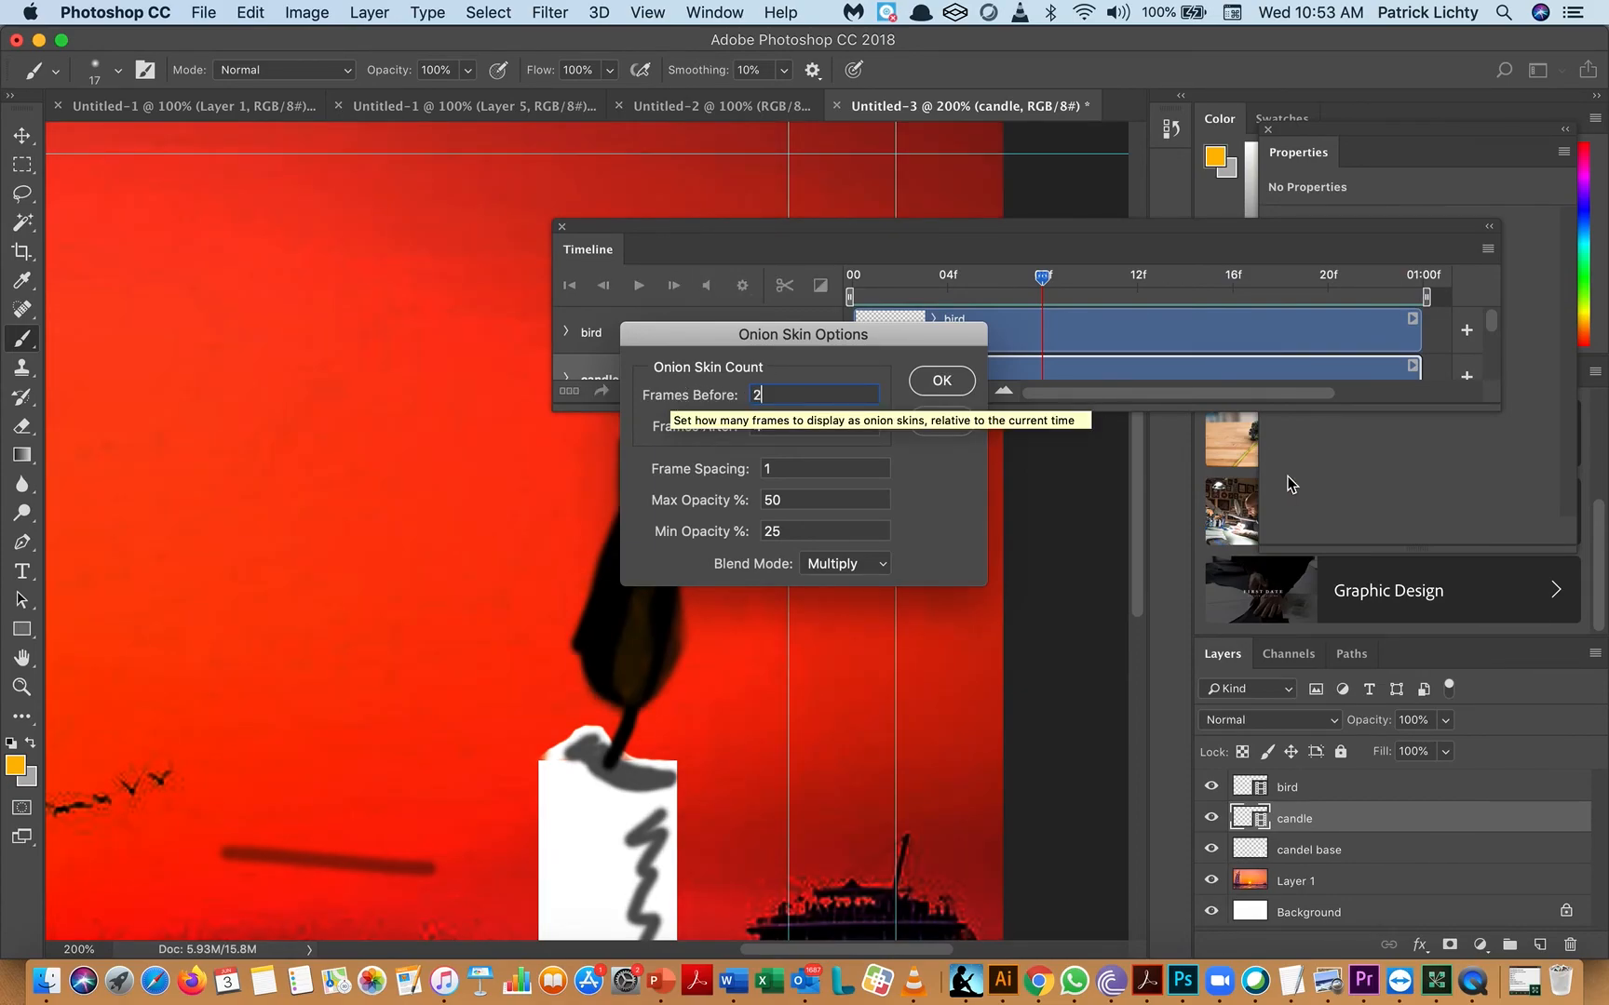
left_click(795, 427)
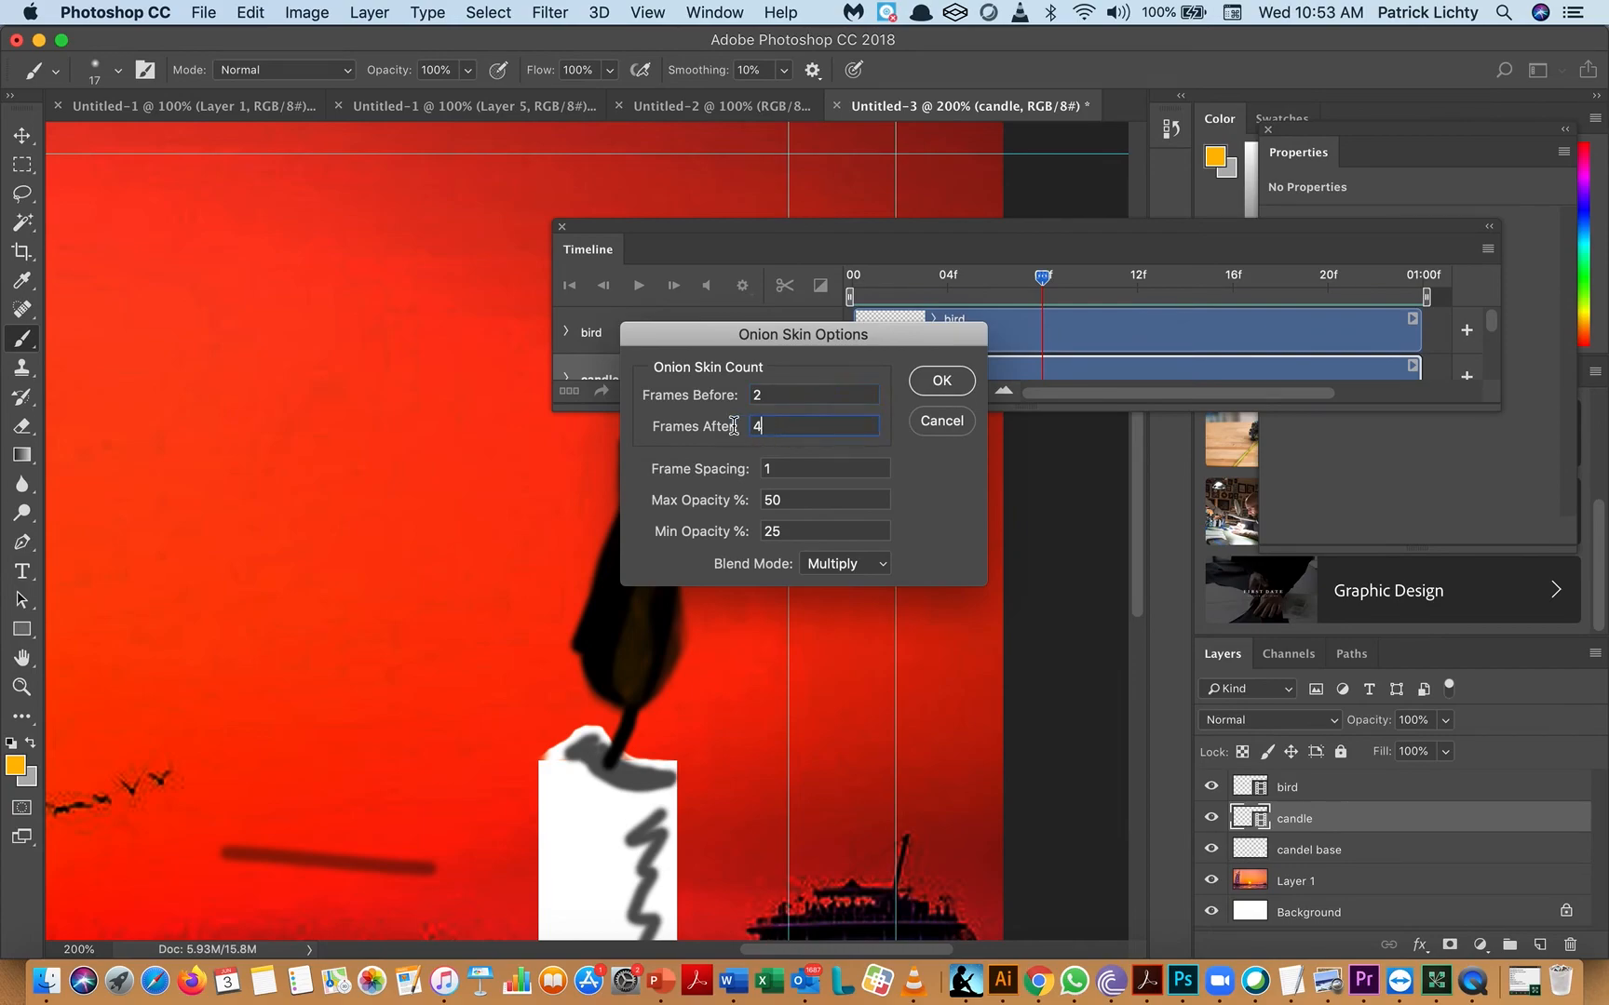
type("2")
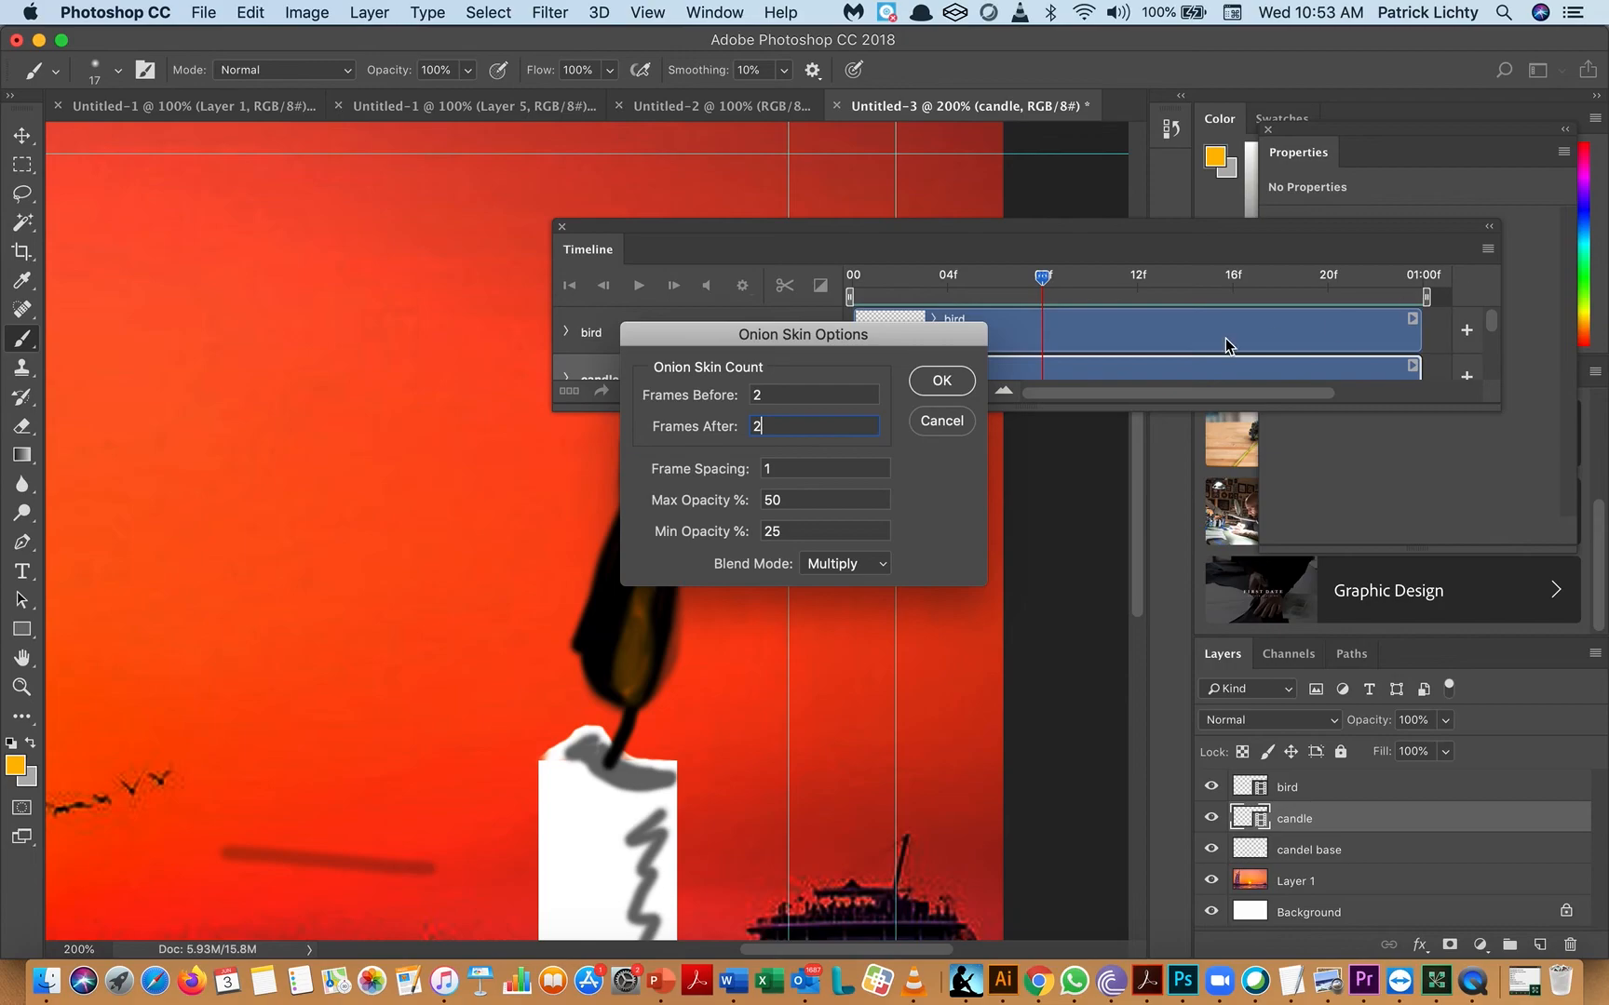
left_click(952, 389)
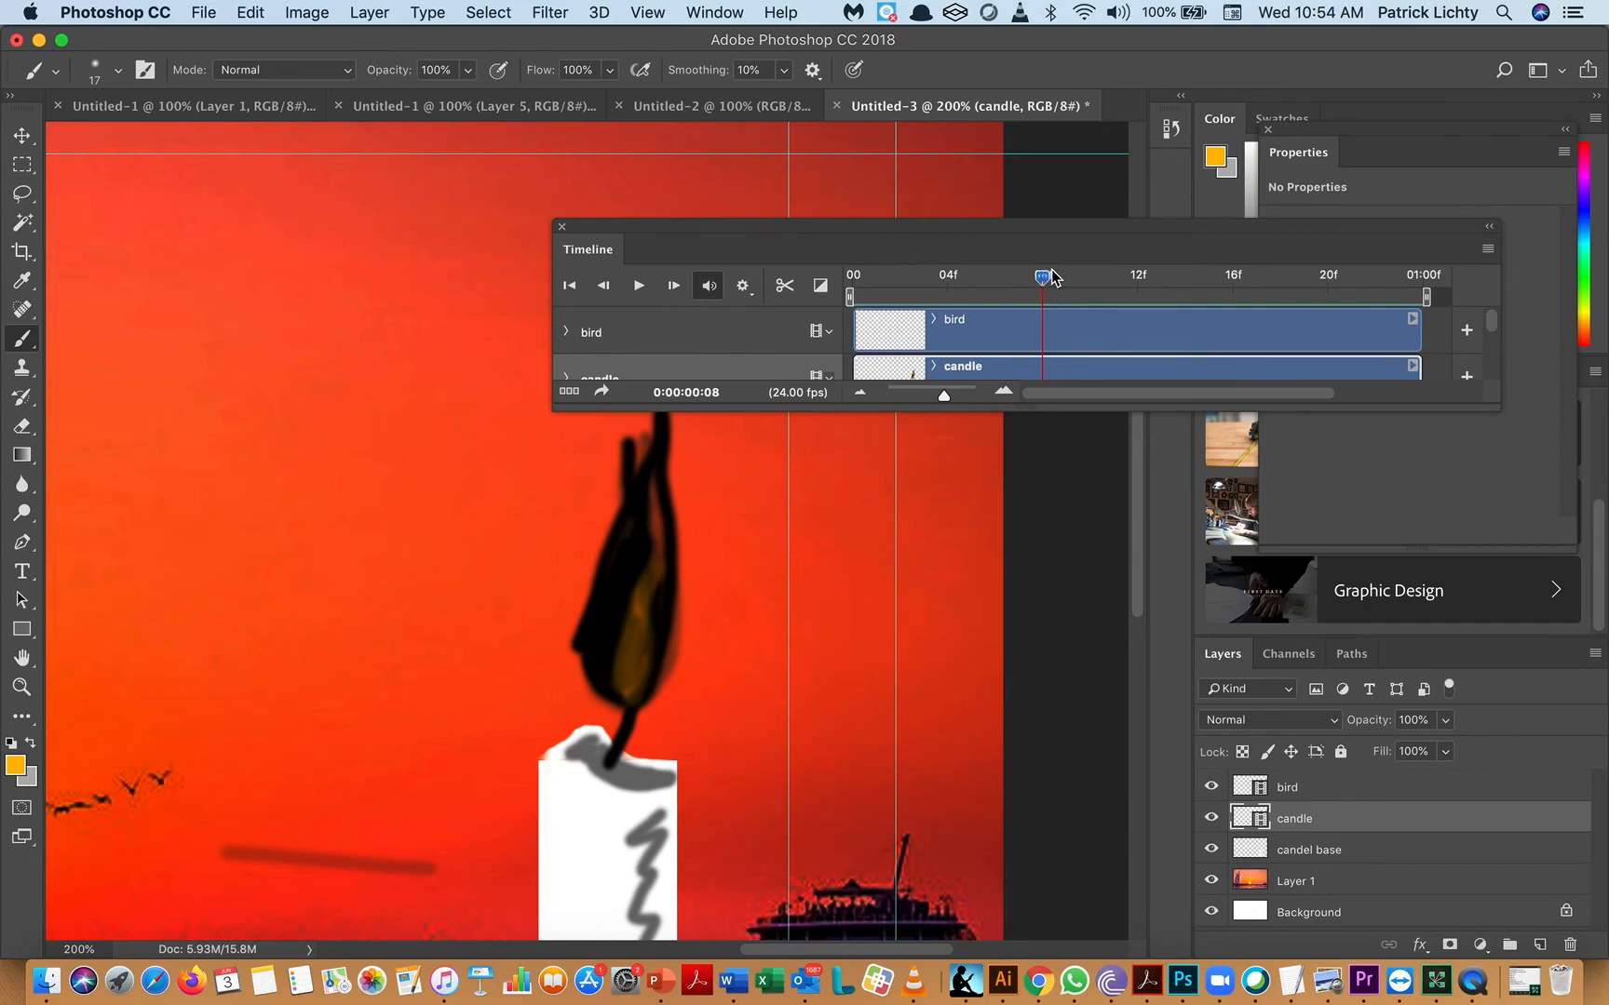
- Paint the yellow-orange inner glow inside the black flame on frames 9 to 12 of the candle layer
left_click_drag(1045, 276, 1063, 278)
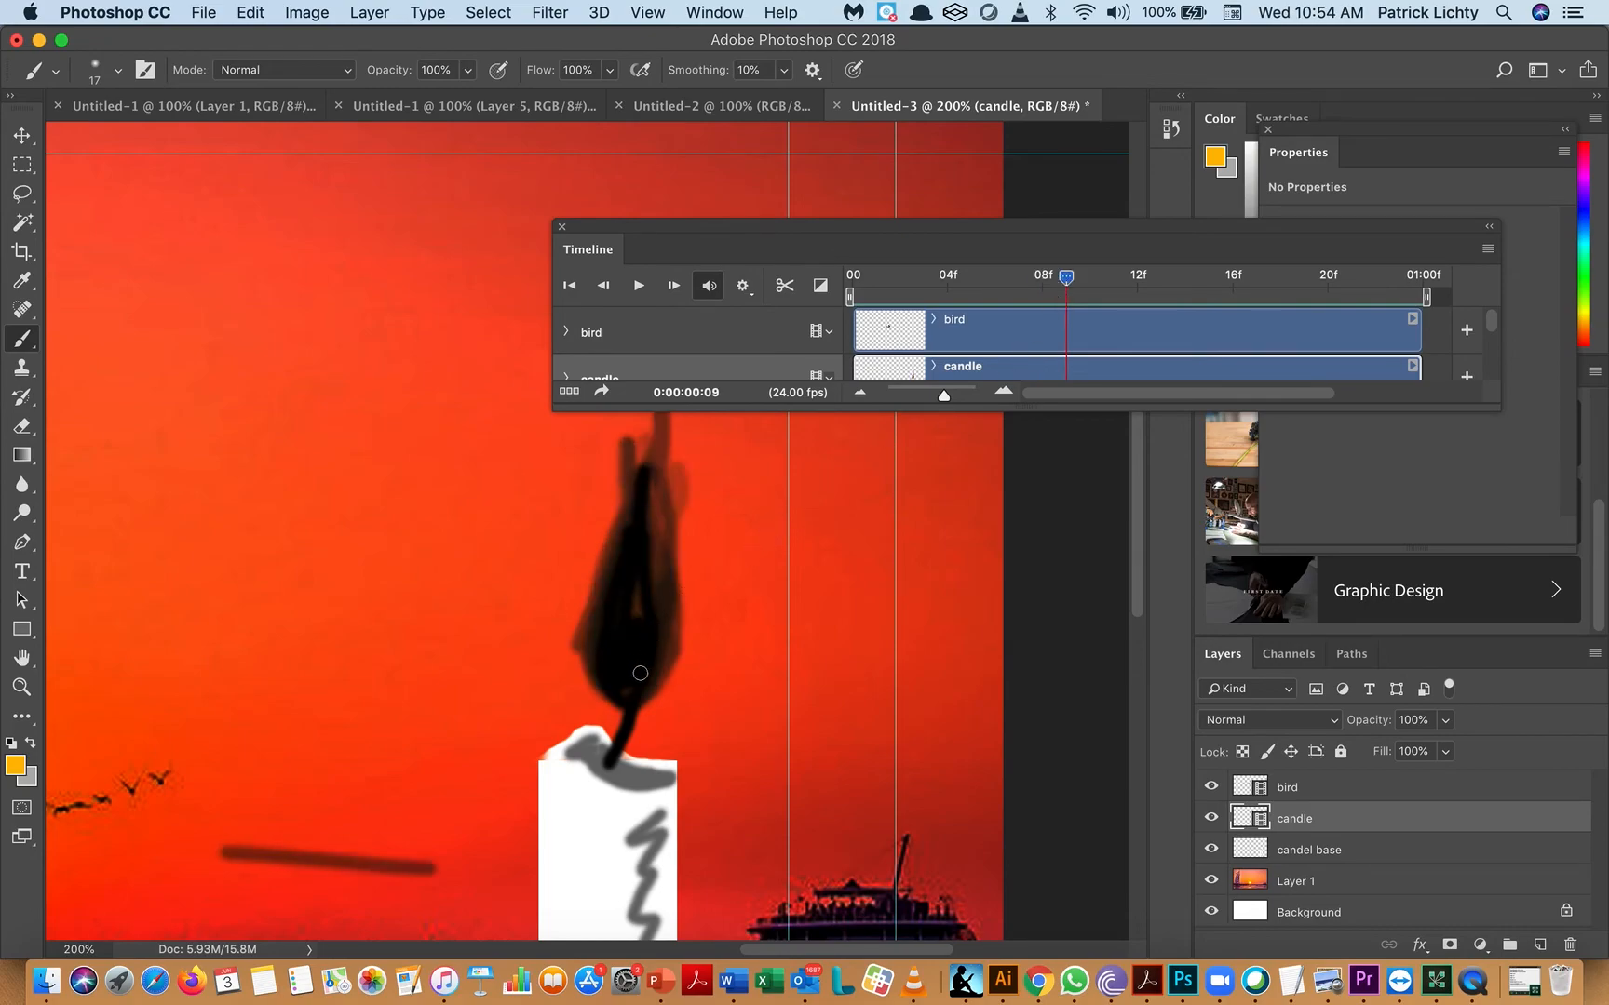
mouse_move(630, 690)
left_mouse_down()
mouse_move(639, 556)
mouse_move(621, 603)
mouse_move(640, 650)
mouse_move(628, 678)
mouse_move(617, 646)
left_mouse_up()
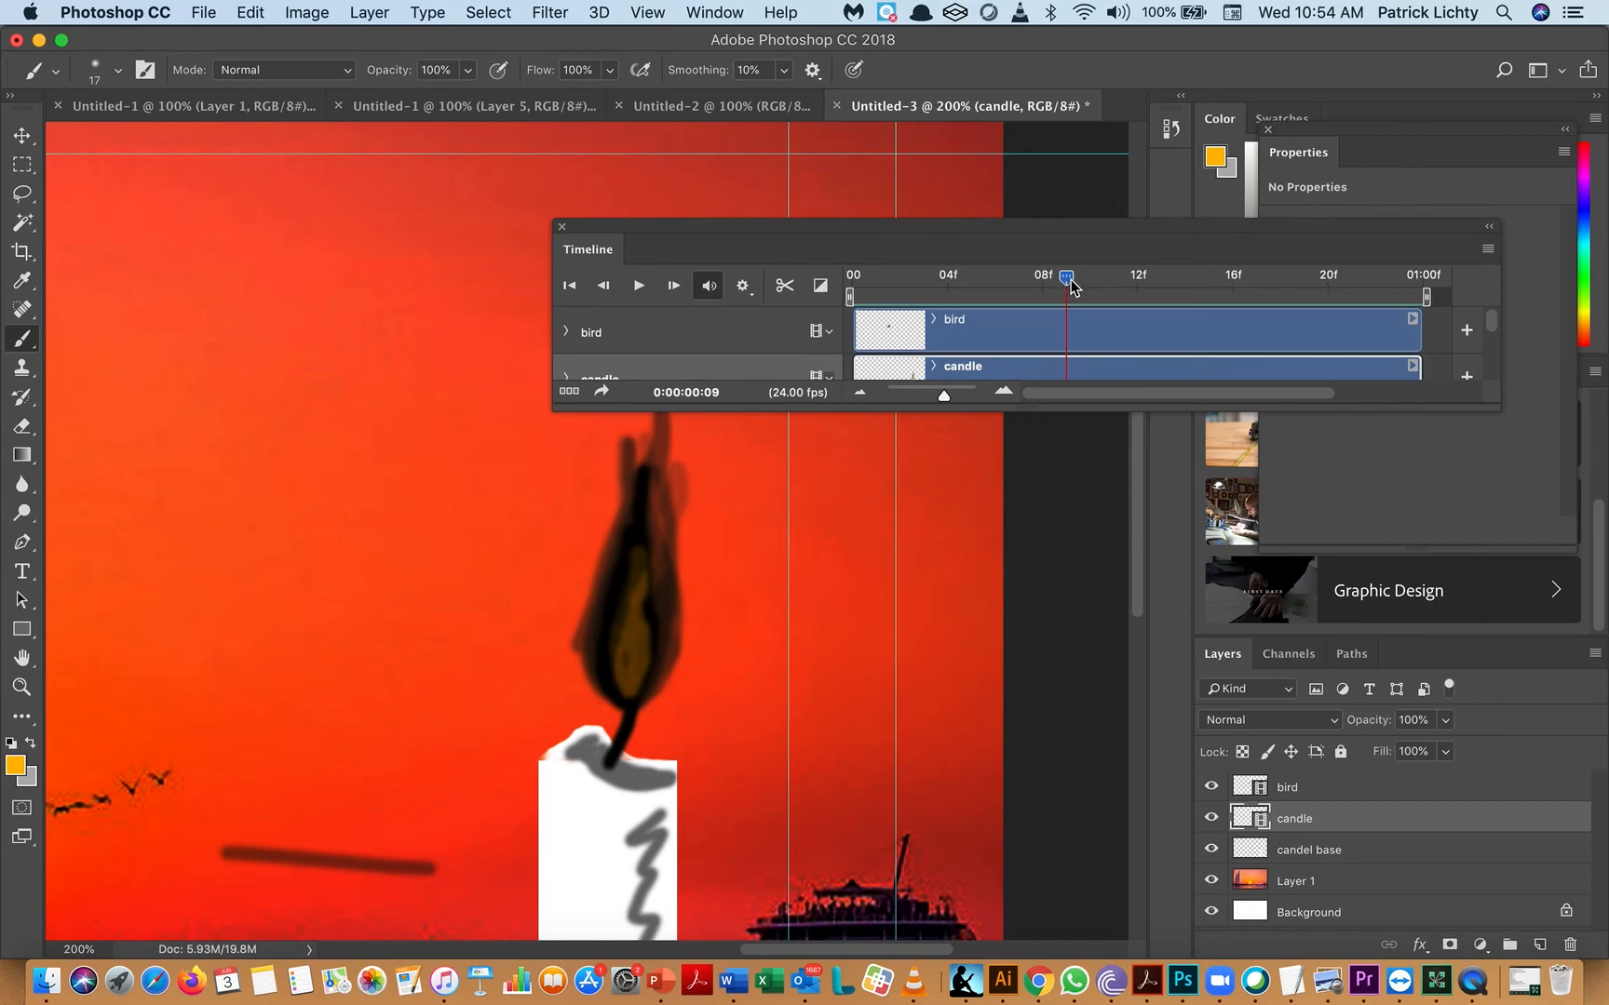
left_click_drag(1069, 286, 1089, 279)
mouse_move(634, 678)
left_mouse_down()
mouse_move(644, 604)
mouse_move(631, 548)
mouse_move(646, 641)
mouse_move(639, 684)
mouse_move(639, 628)
mouse_move(631, 668)
left_mouse_up()
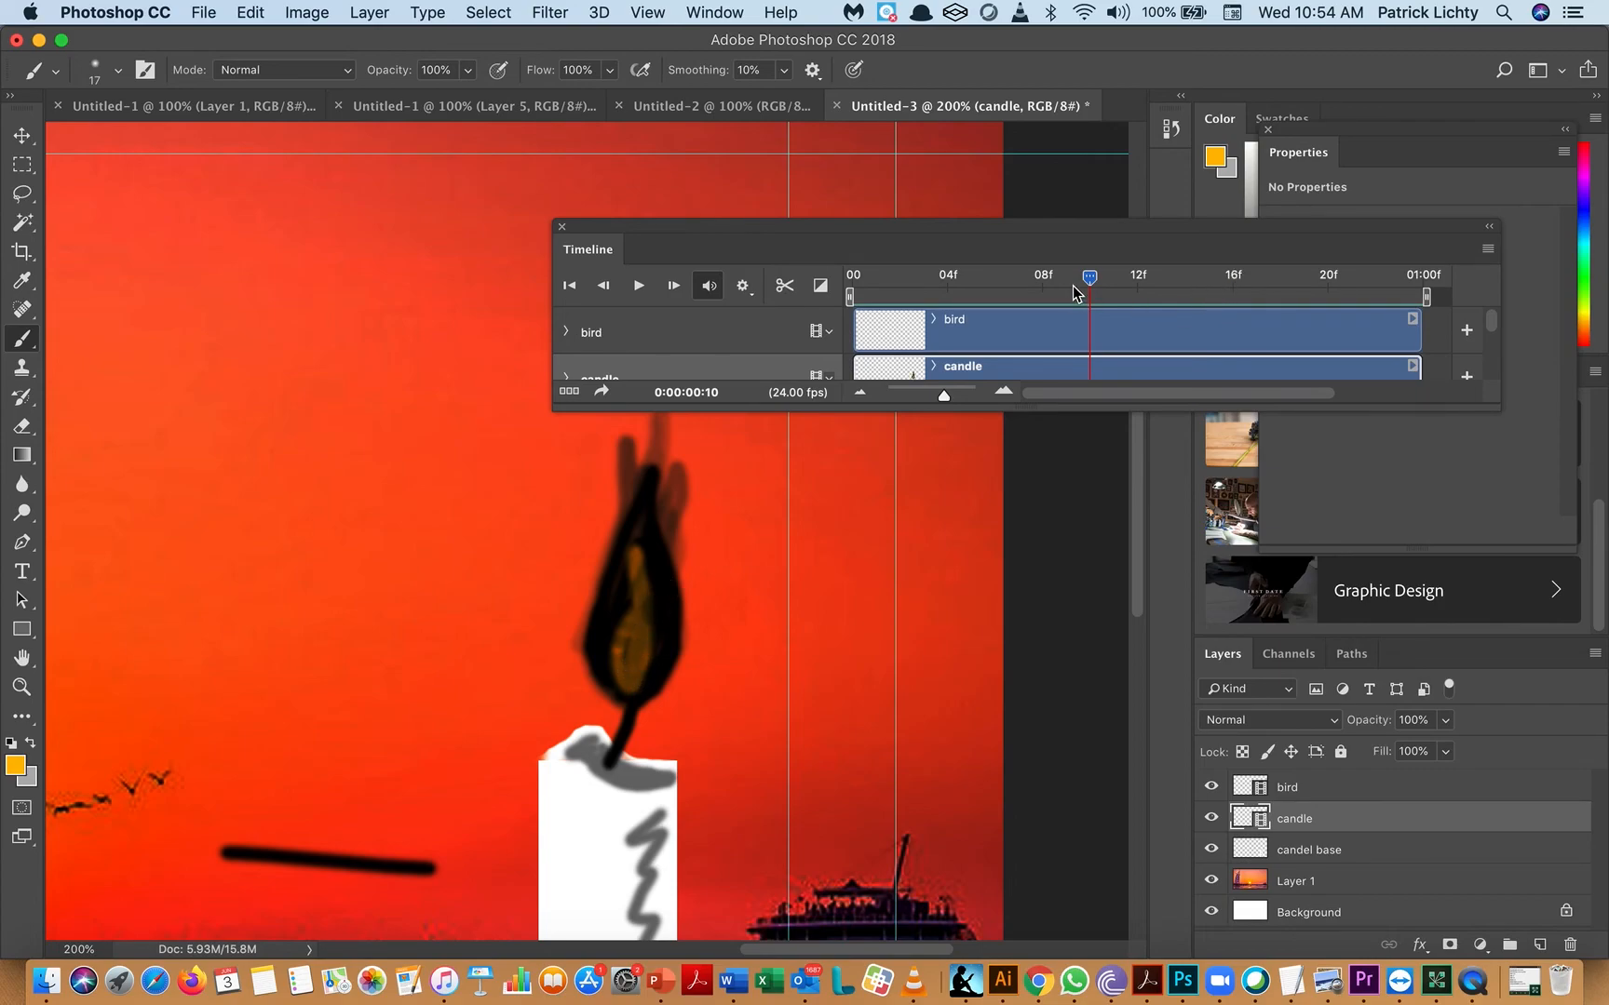
left_click(1107, 279)
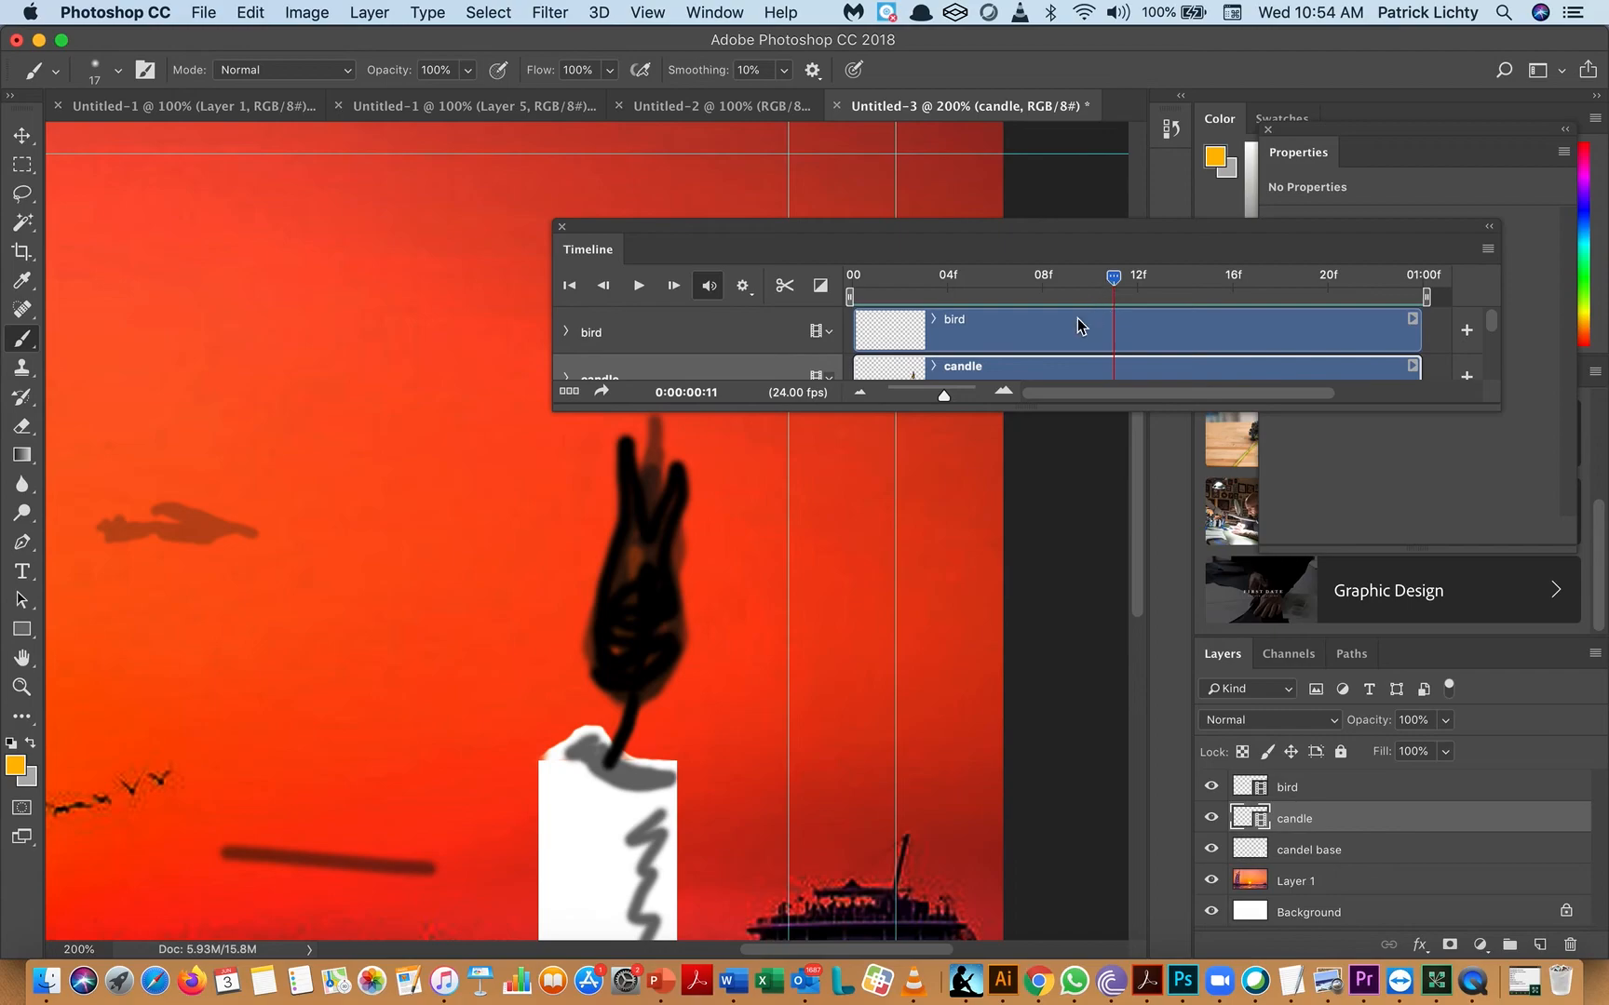
mouse_move(633, 674)
left_mouse_down()
mouse_move(646, 562)
mouse_move(639, 677)
mouse_move(646, 615)
left_mouse_up()
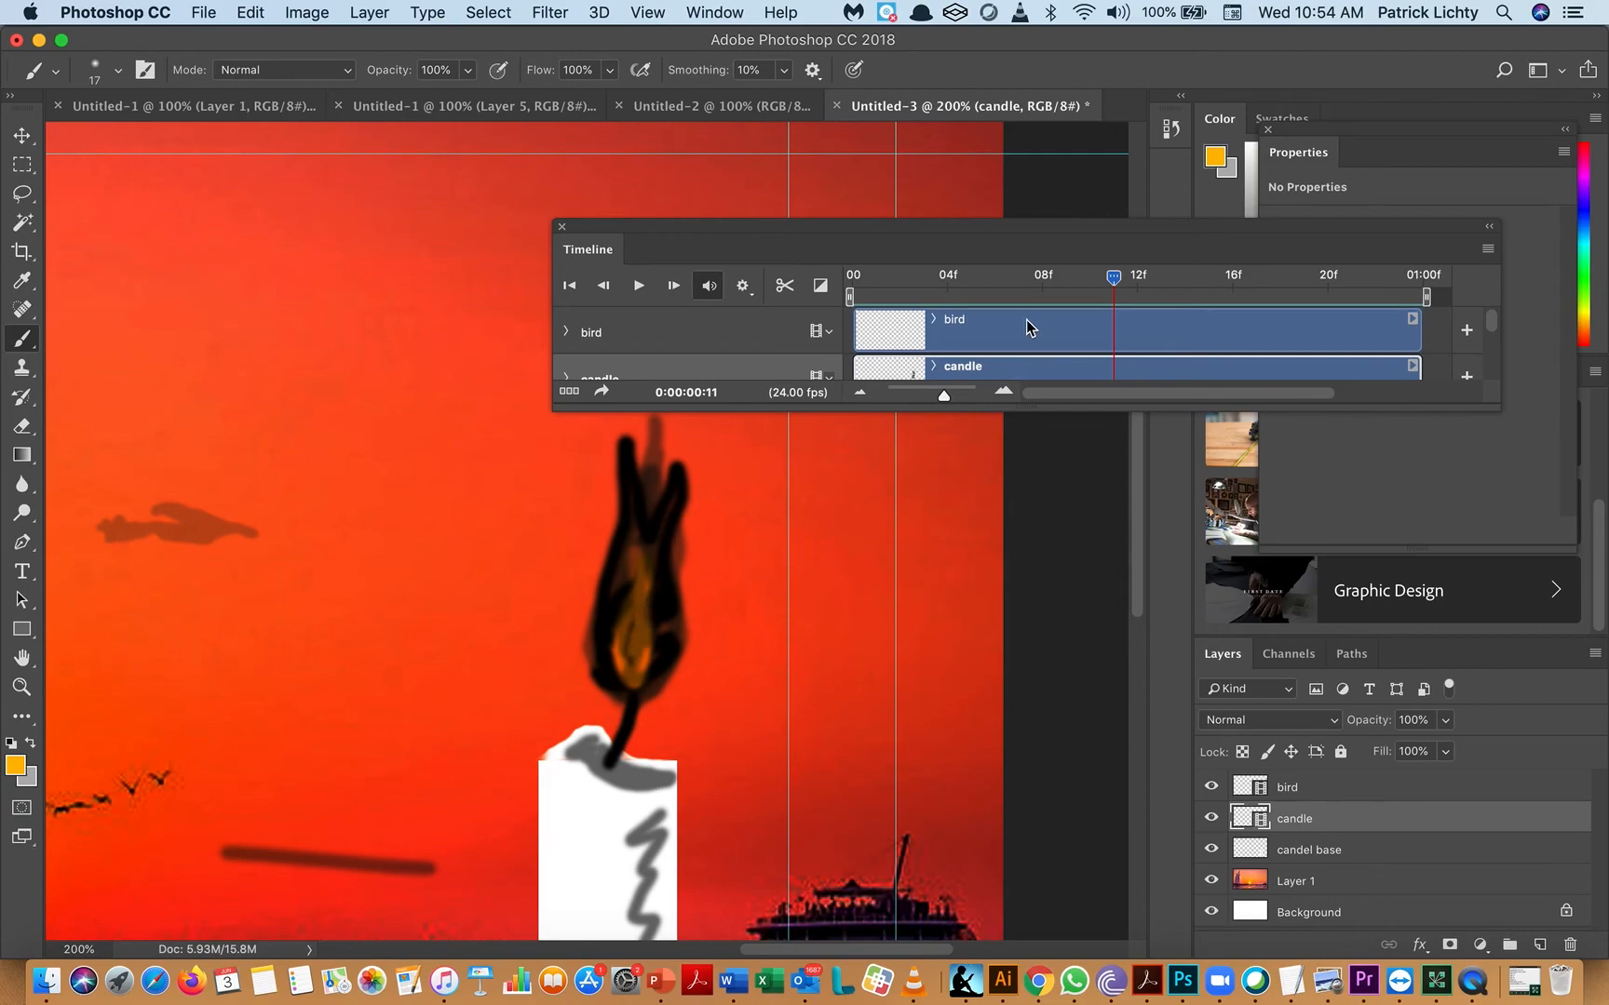
left_click_drag(1113, 284, 1136, 282)
mouse_move(631, 667)
left_mouse_down()
mouse_move(630, 683)
mouse_move(663, 558)
mouse_move(624, 672)
mouse_move(641, 591)
mouse_move(618, 640)
left_mouse_up()
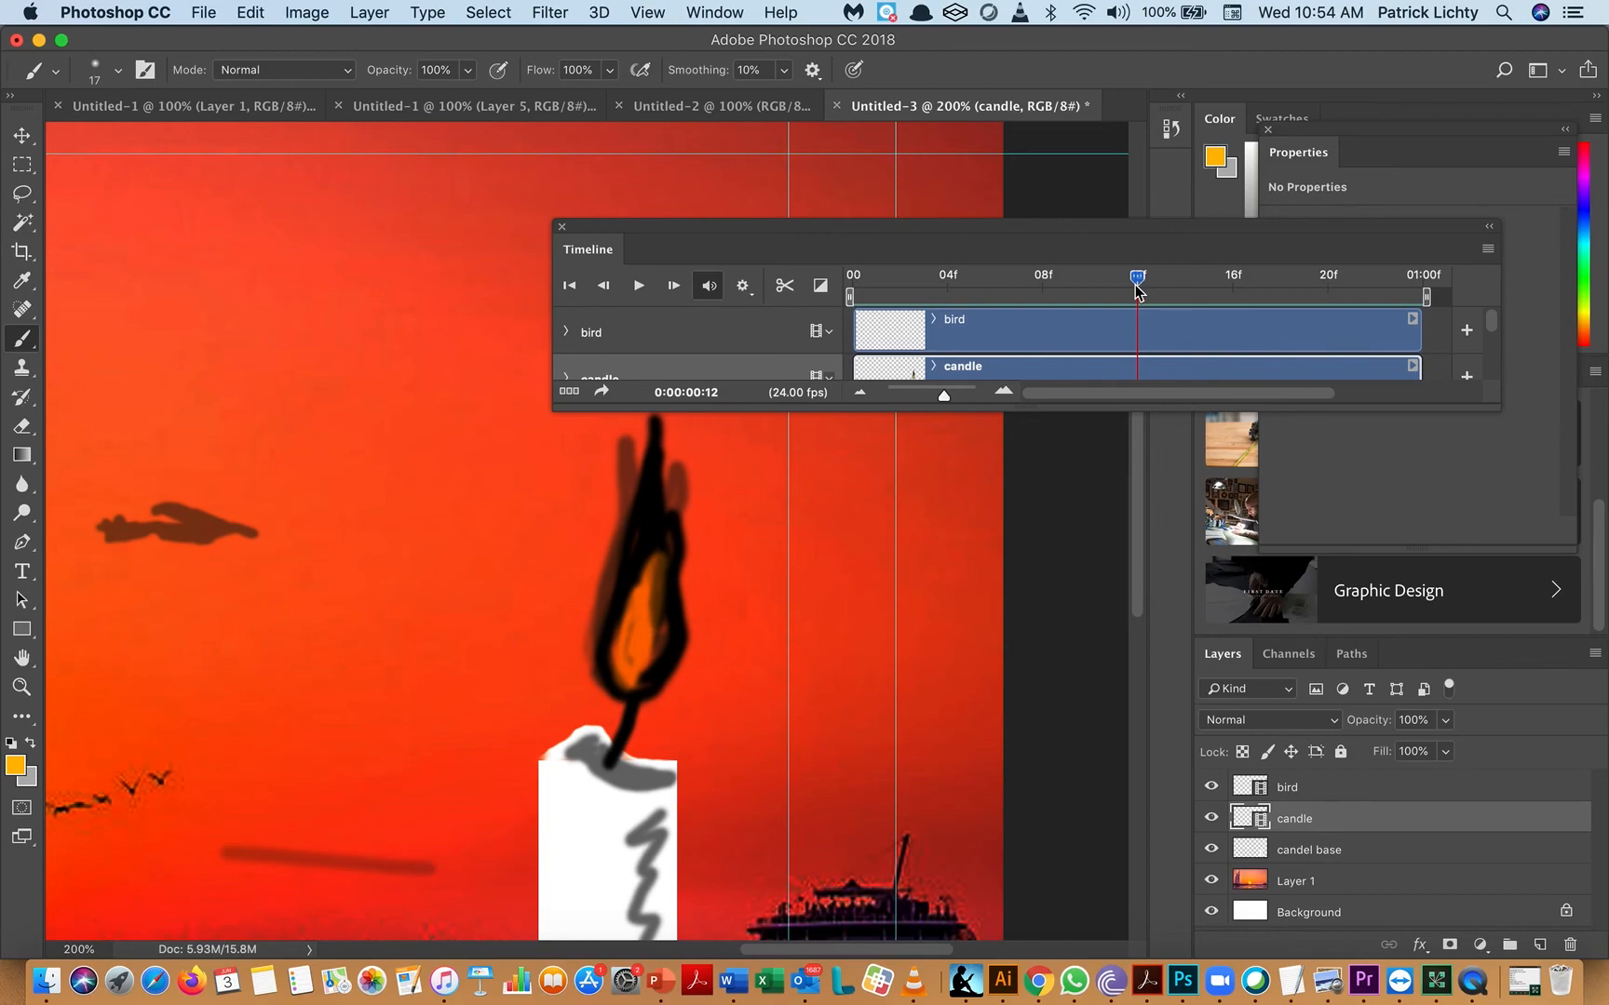
- Return the playhead to frame 0 and turn off onion skins
left_click_drag(1142, 287, 851, 296)
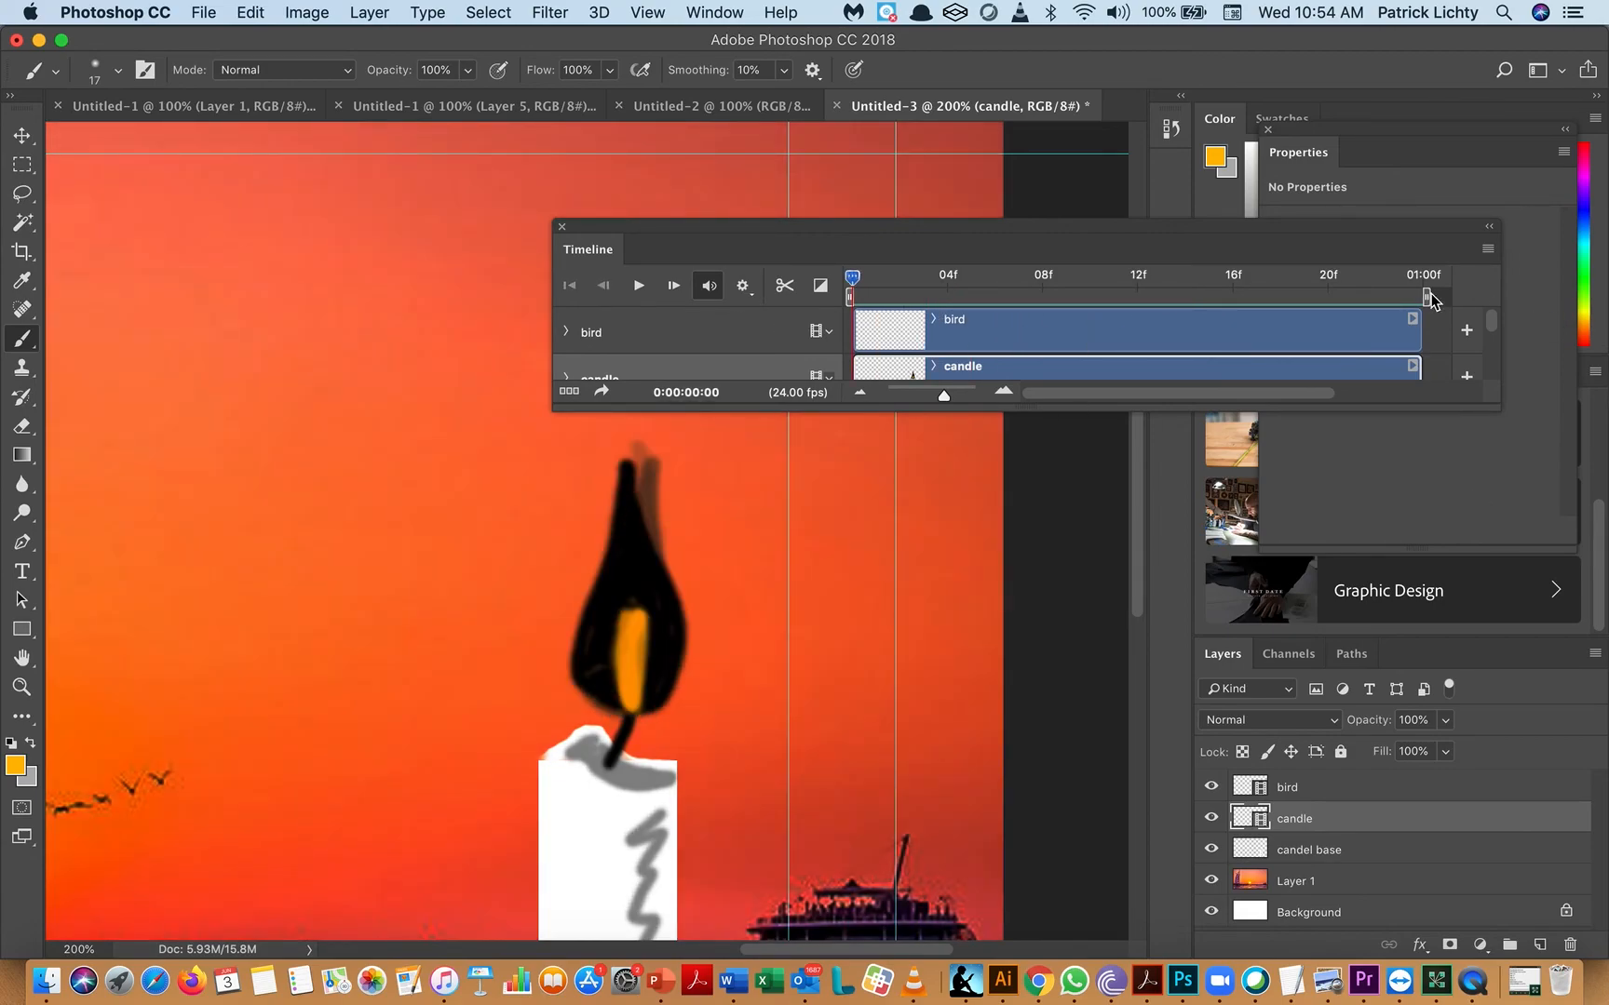
left_click(1490, 249)
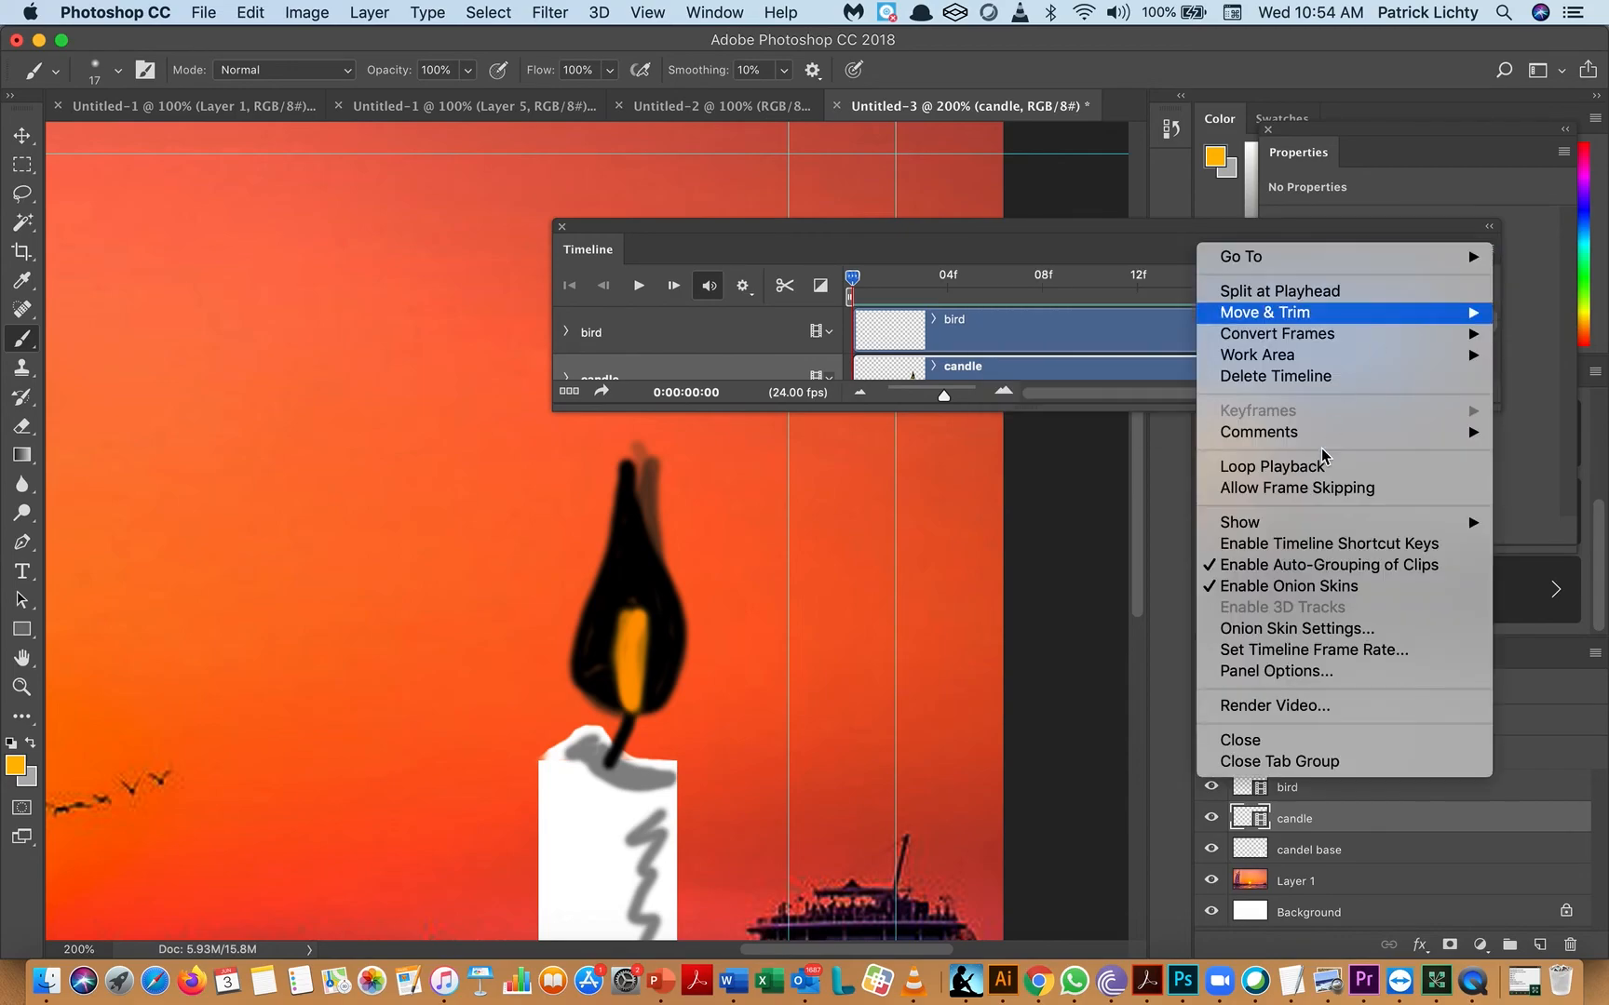
left_click(1290, 585)
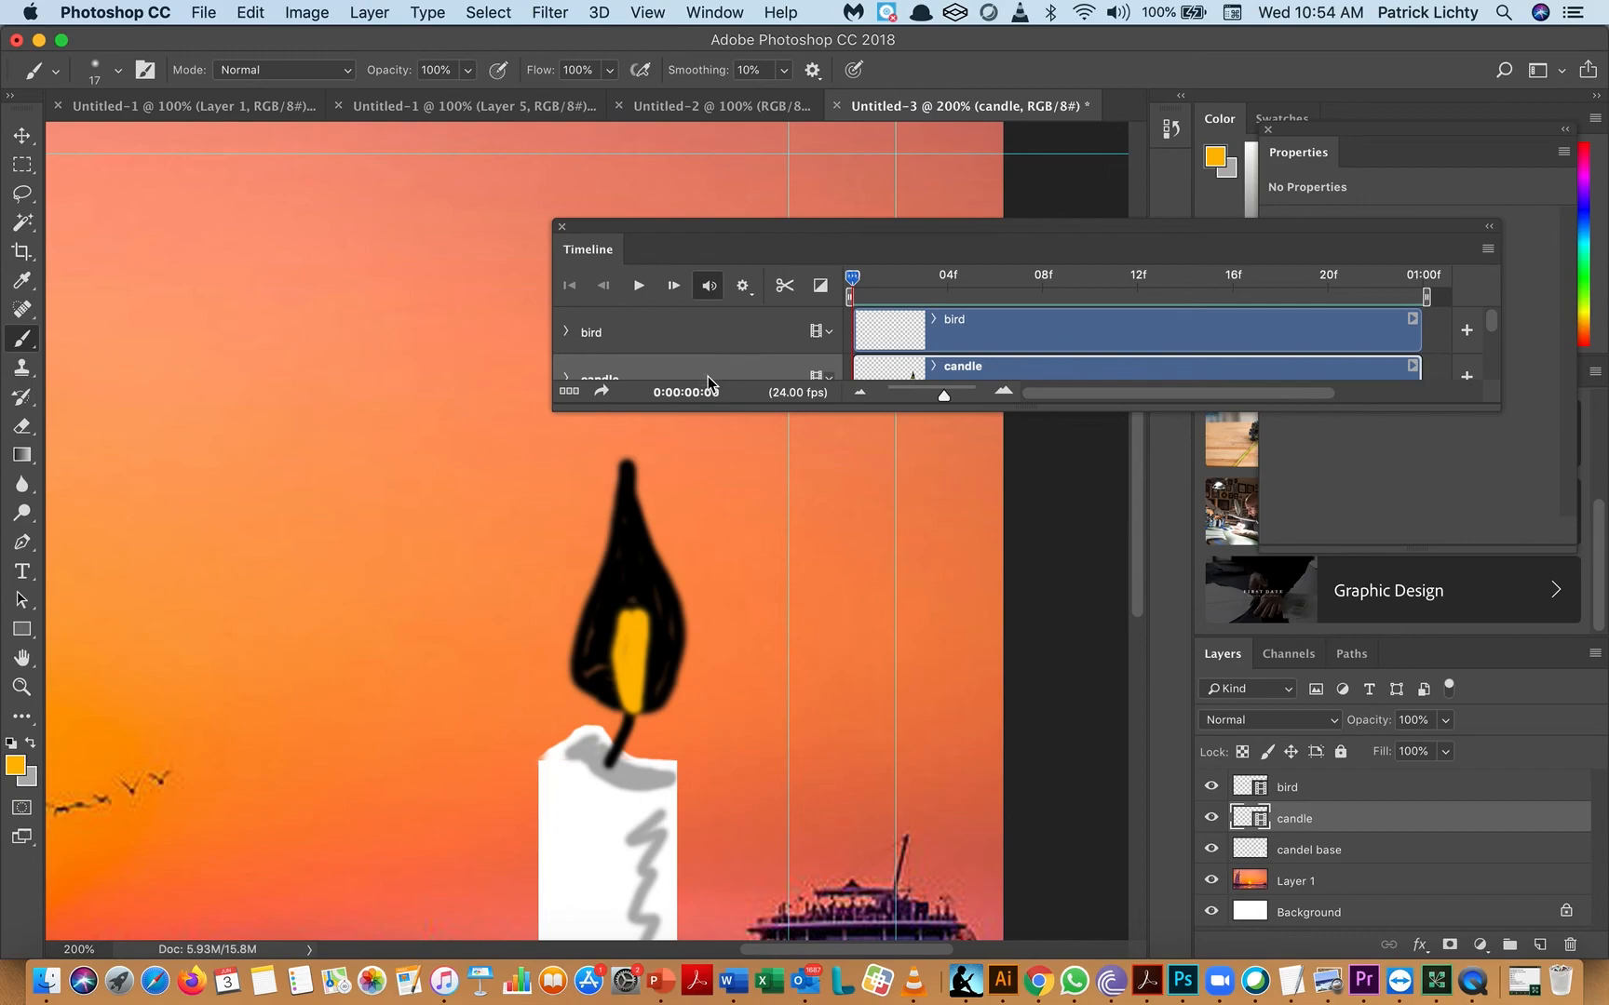
- Play the animation several times to review the flickering candle flame, then stop playback
left_click(635, 285)
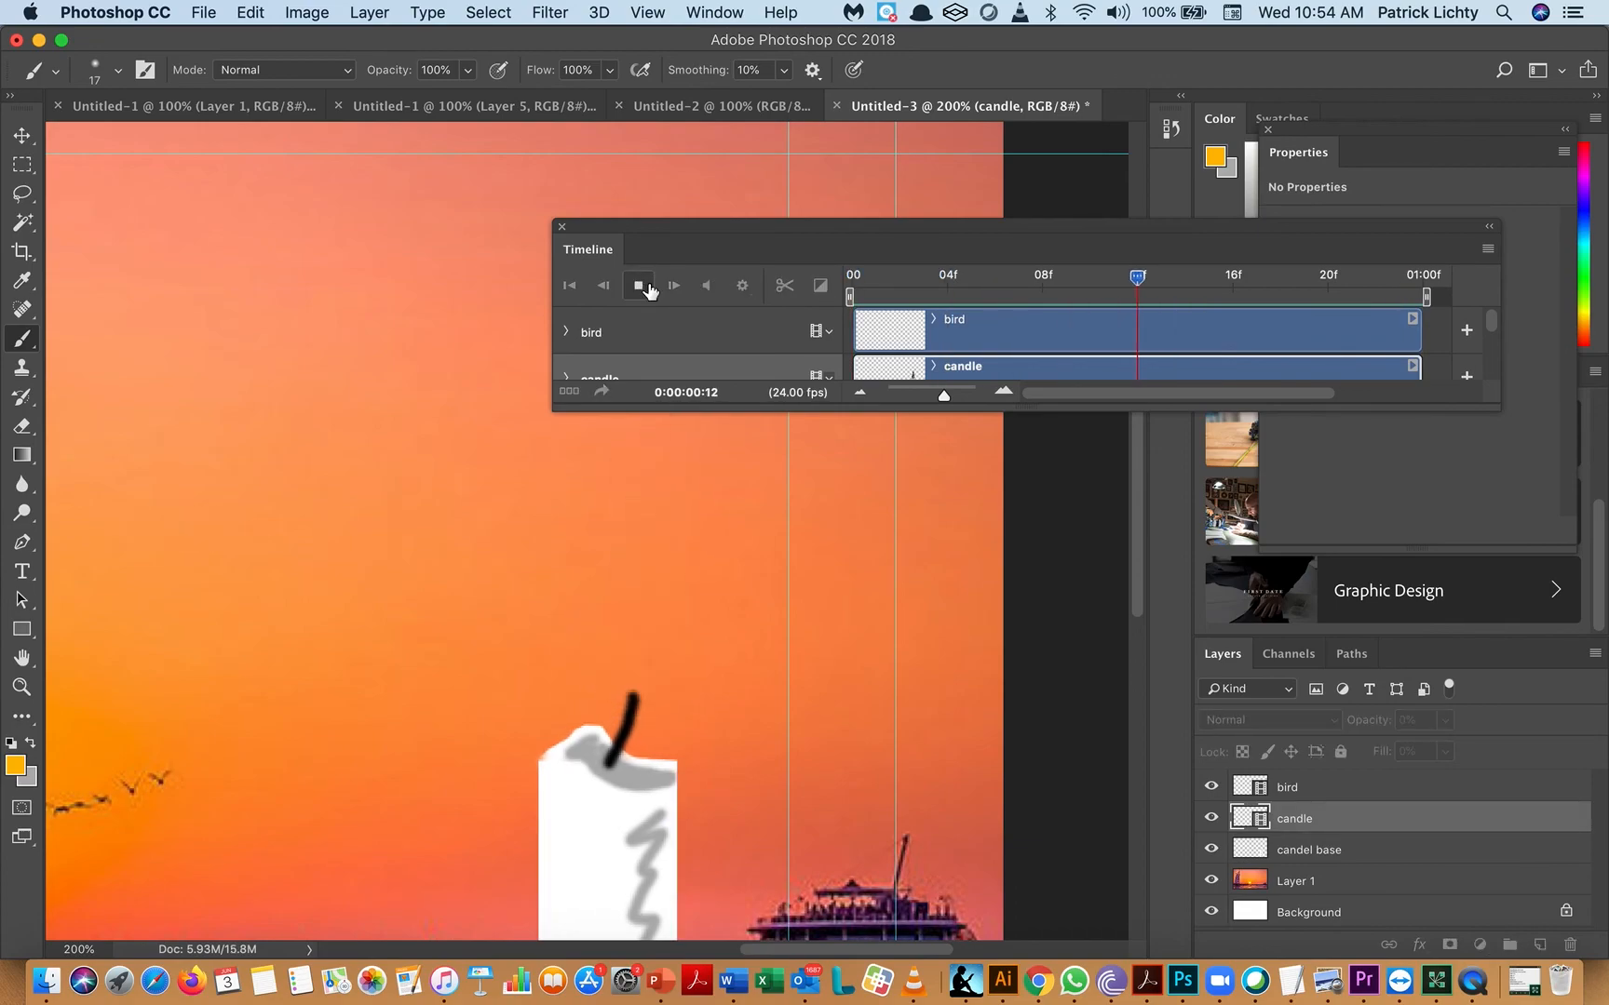
left_click(649, 291)
left_click(649, 291)
left_click(649, 291)
left_click(649, 290)
left_click(649, 291)
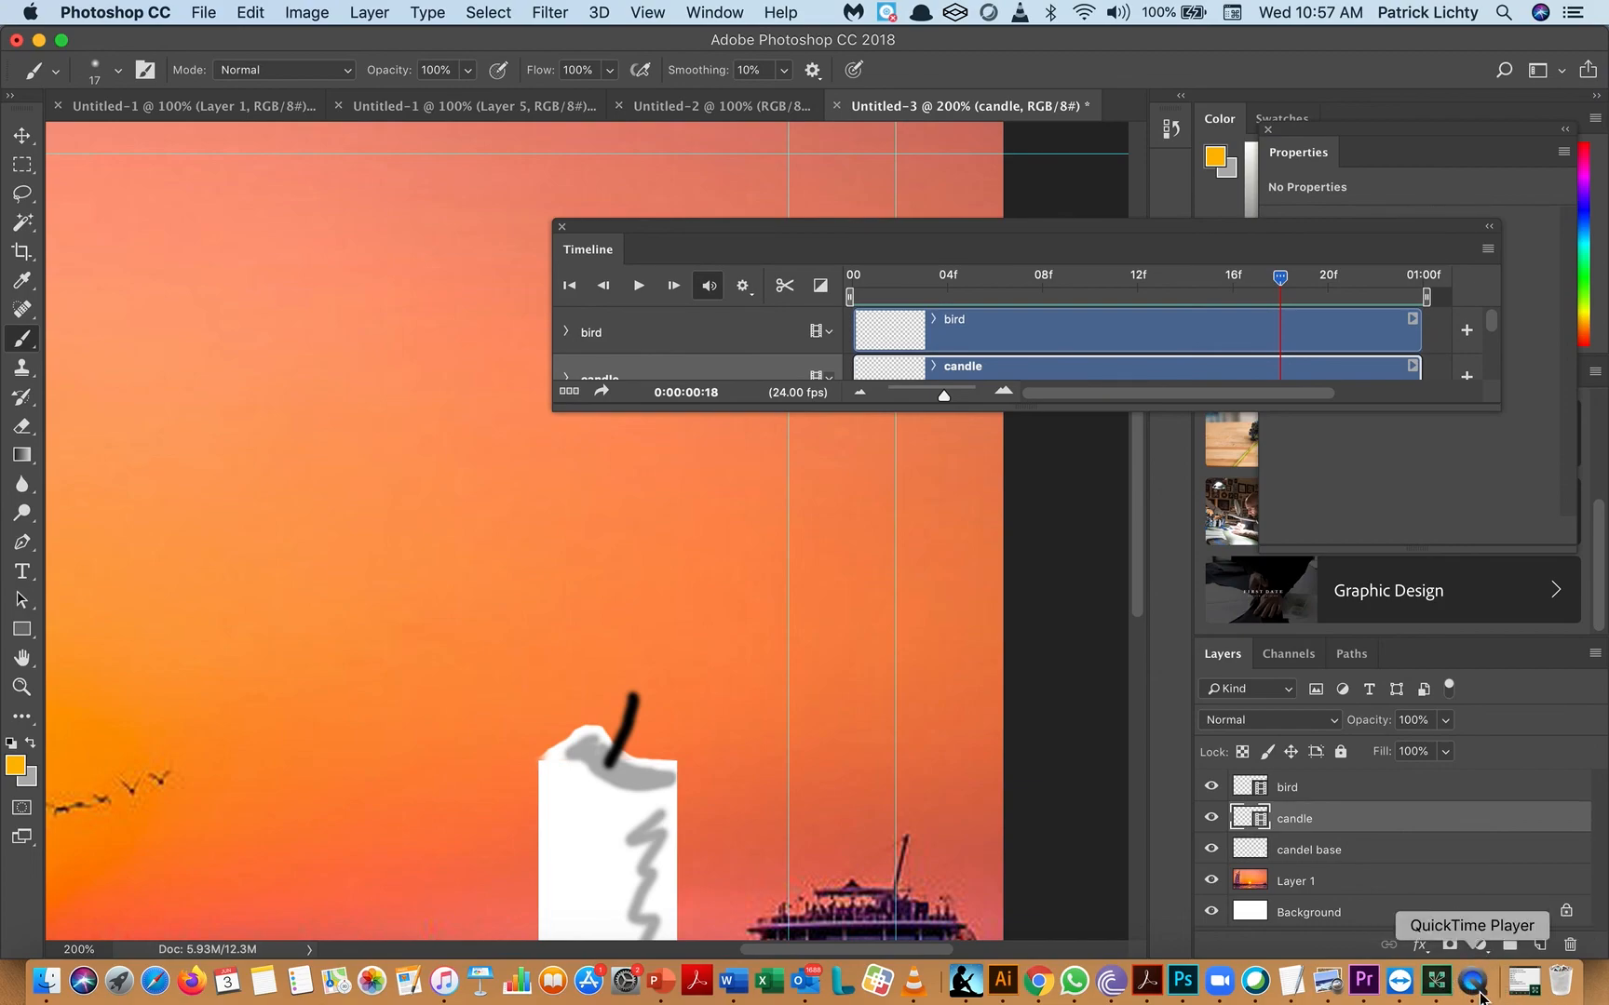
left_click(1479, 995)
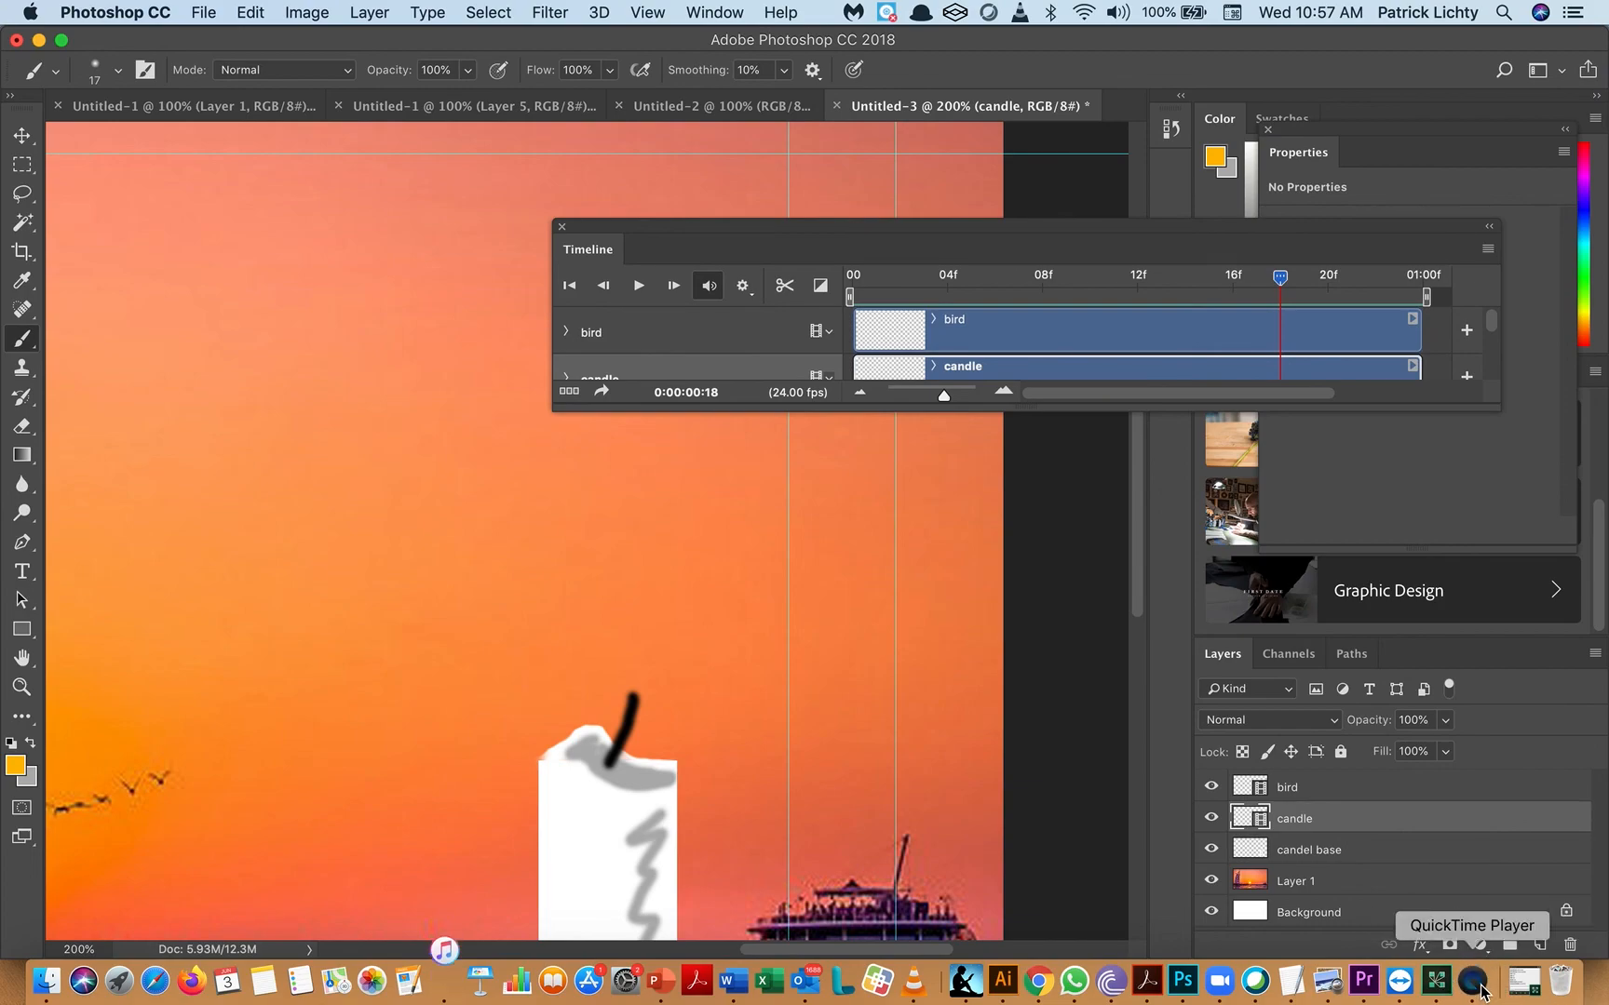